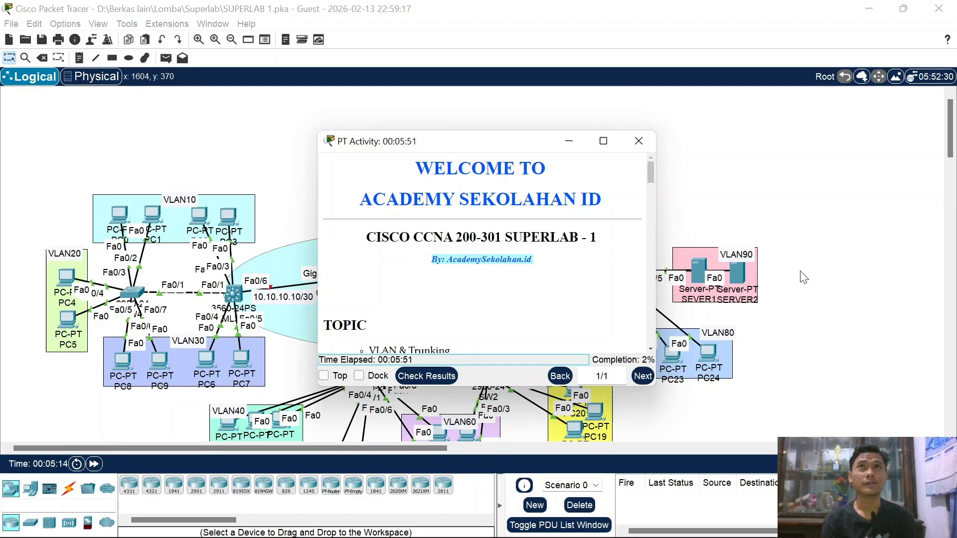
Step: Put the PT Activity instructions away and minimise the SUPERLAB 1 window to reveal the desktop
left_click(569, 141)
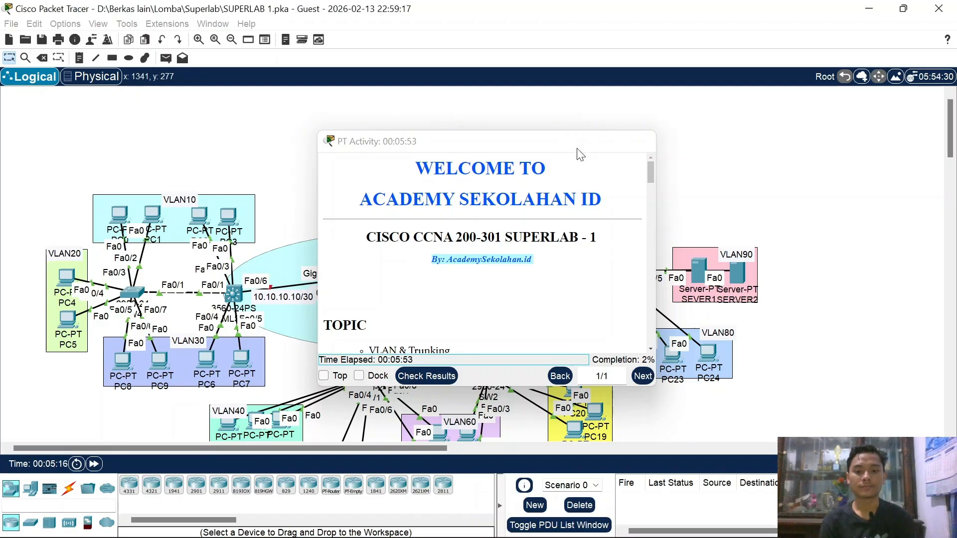
scroll(650, 327, "down", 2)
scroll(650, 326, "down", 1)
scroll(651, 326, "up", 1)
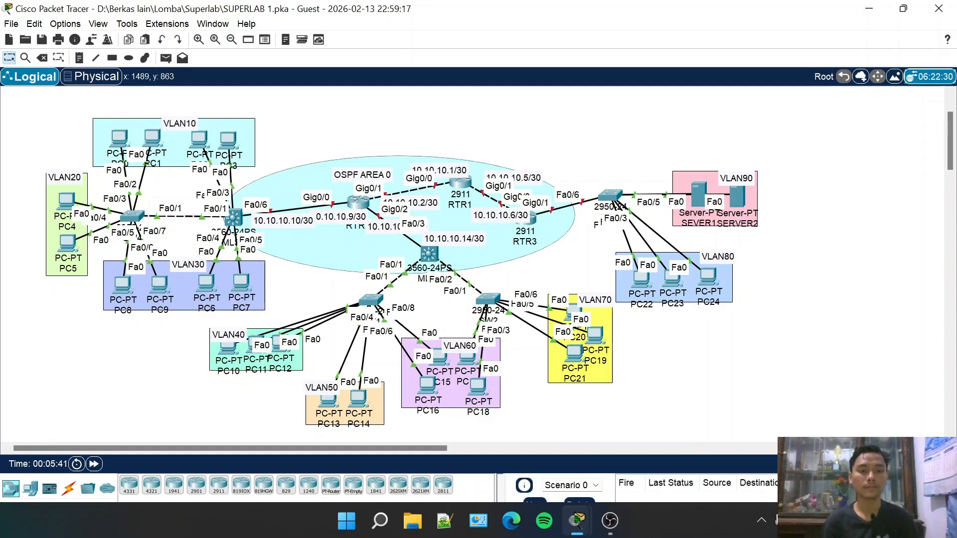
left_click(870, 12)
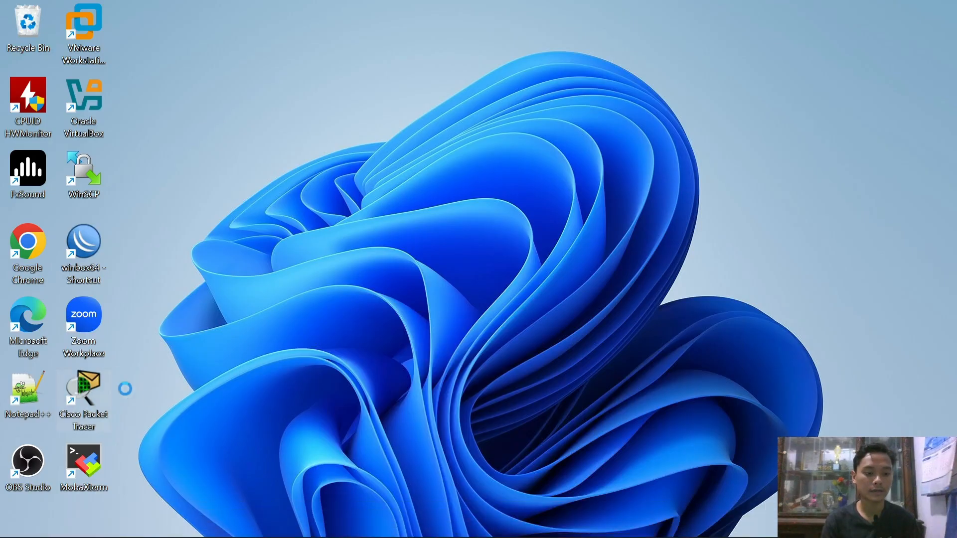
Step: Check in the Packet Tracer shortcut's Properties that the target path is version 8.2.2
right_click(82, 386)
left_click(148, 377)
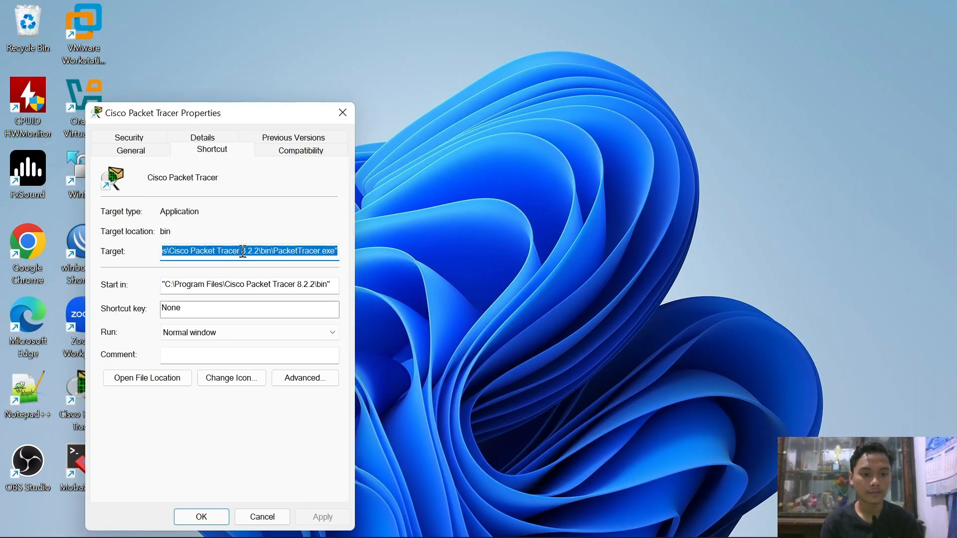
left_click_drag(243, 251, 262, 257)
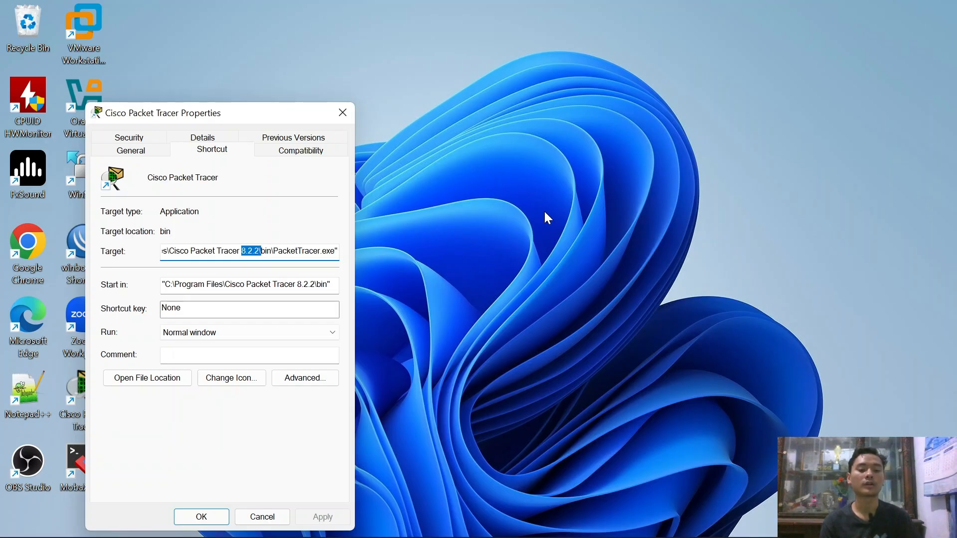
left_click(342, 115)
Step: Restore the SUPERLAB 1 Packet Tracer window from the taskbar
mouse_move(648, 529)
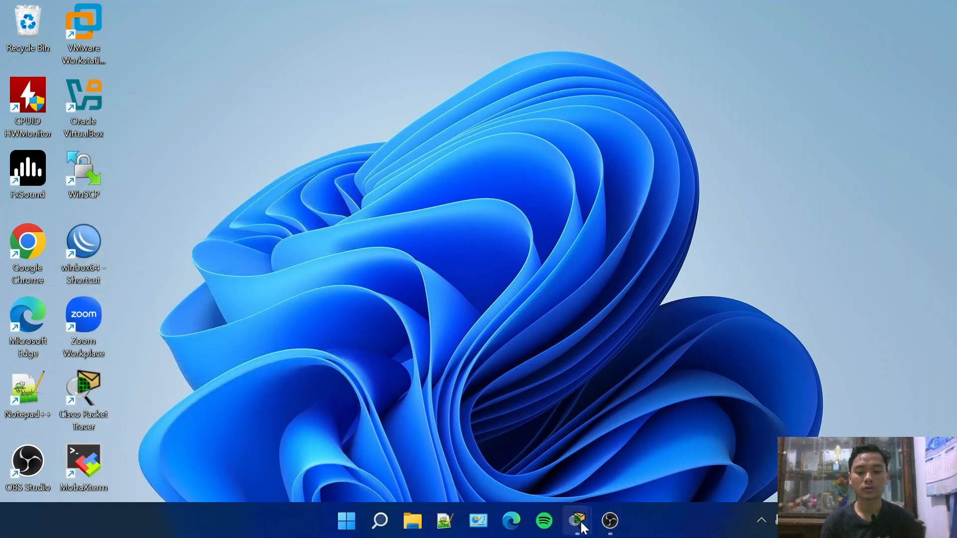
mouse_move(584, 528)
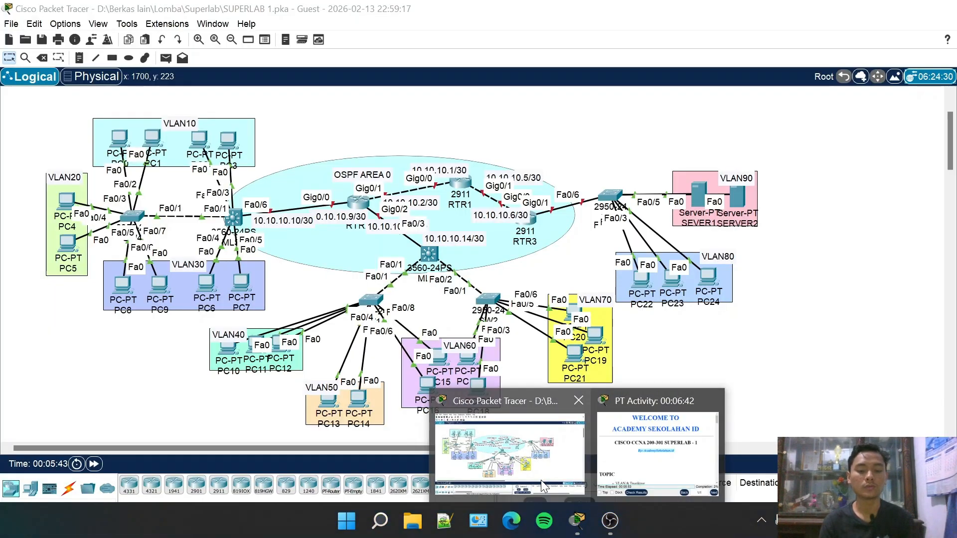
left_click(541, 480)
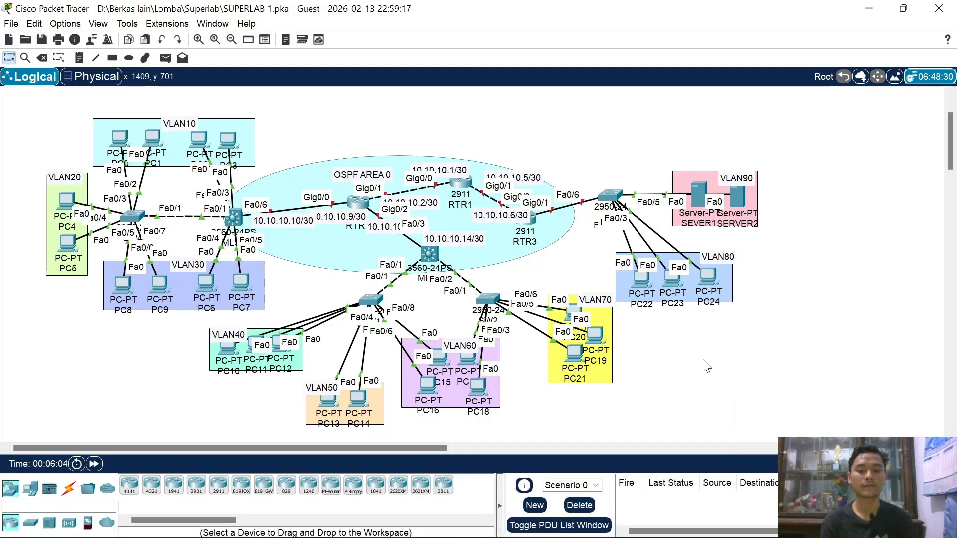
Step: Search Bing in Edge for 'cisco packet tracer 8.2.2'
left_click(511, 521)
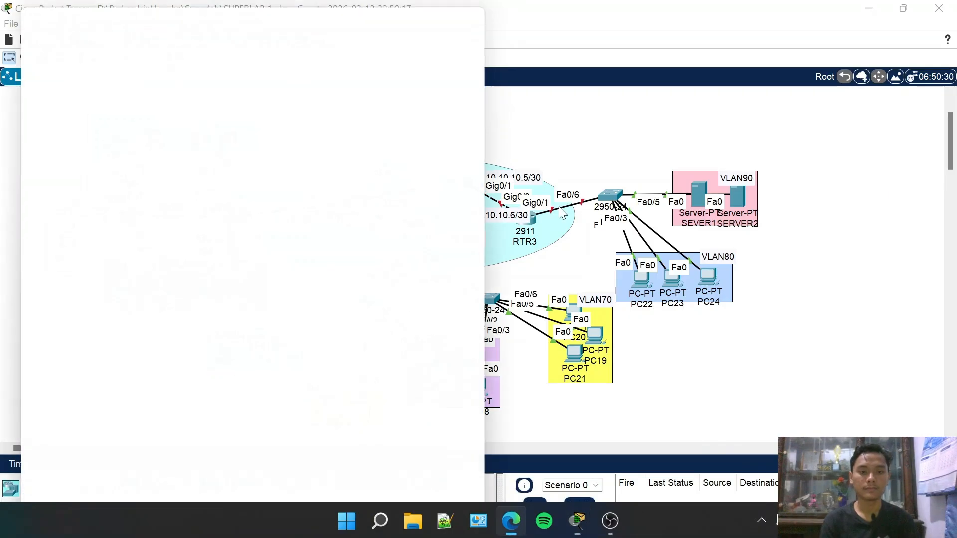
left_click(285, 47)
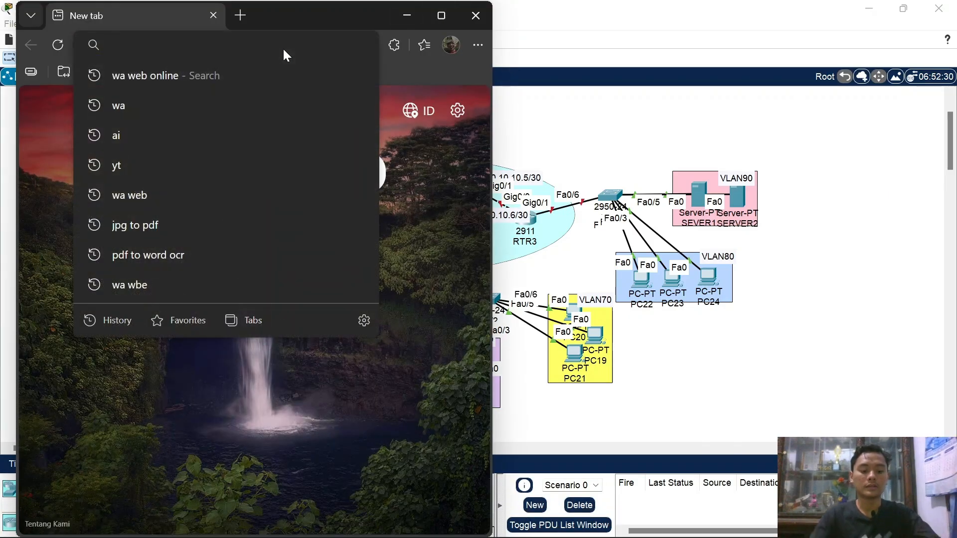
type("CISCO")
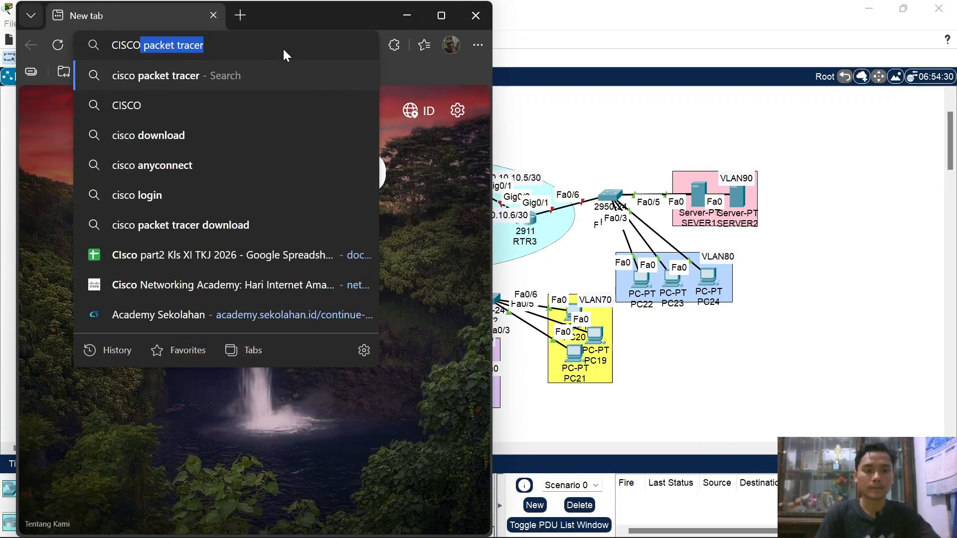
key("Right")
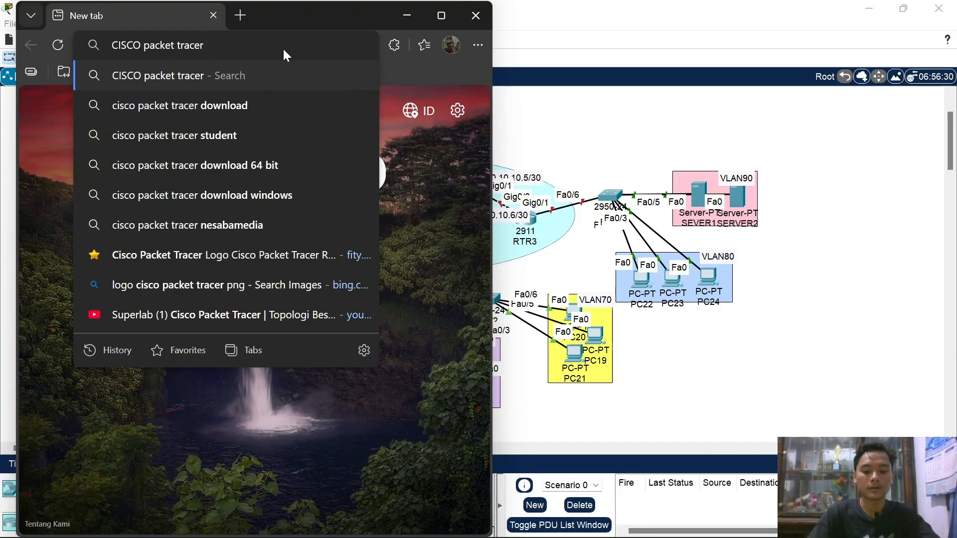
type("8")
key("Down")
key("Return")
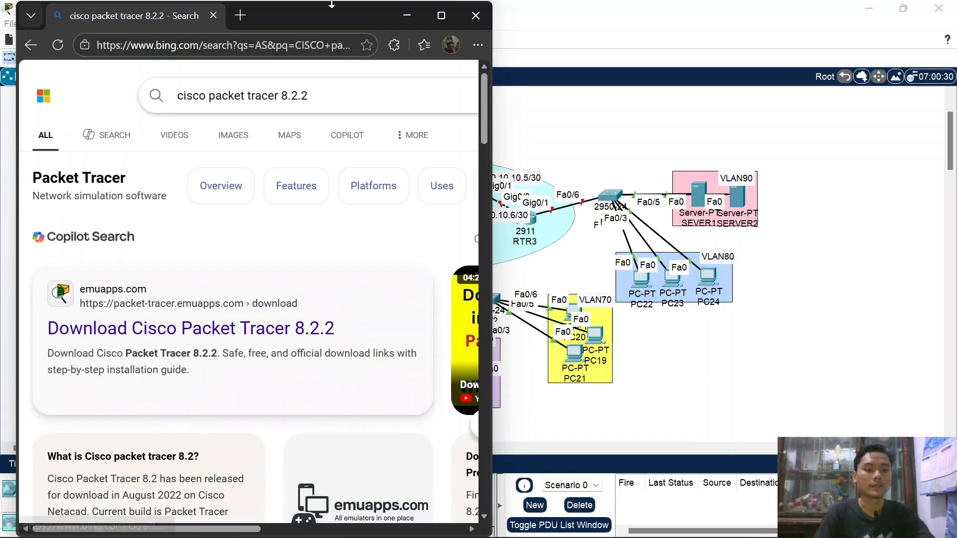
Step: Minimise the browser to glance at the lab, then restore the search results
left_click(405, 16)
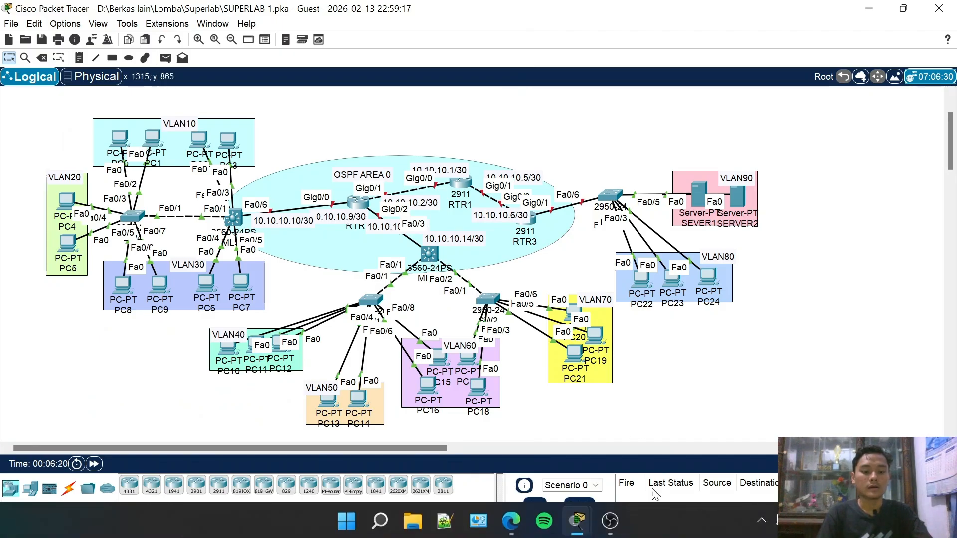
mouse_move(510, 521)
left_click(469, 392)
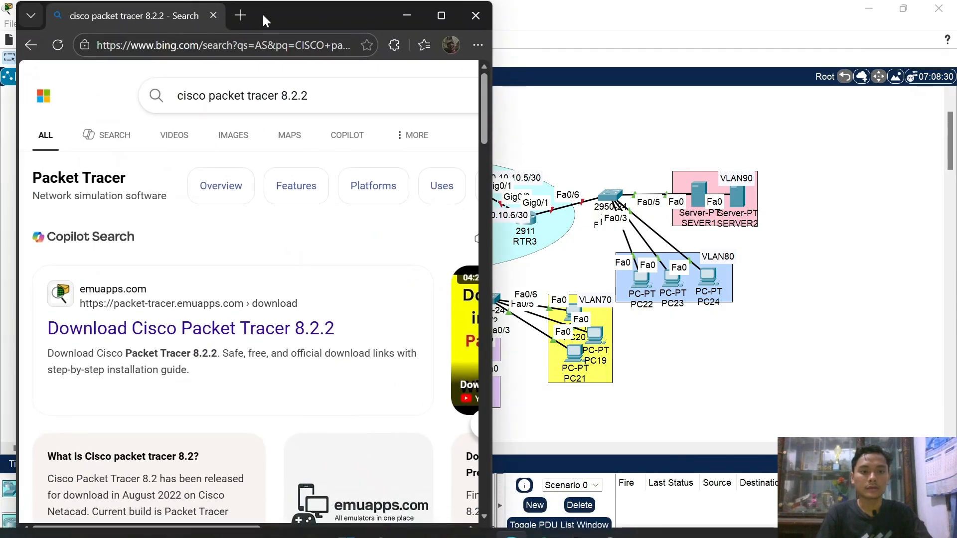
Step: Load the pasted SUPERLAB Google Drive folder link in a new tab, then minimise Edge
left_click(244, 15)
key("Return")
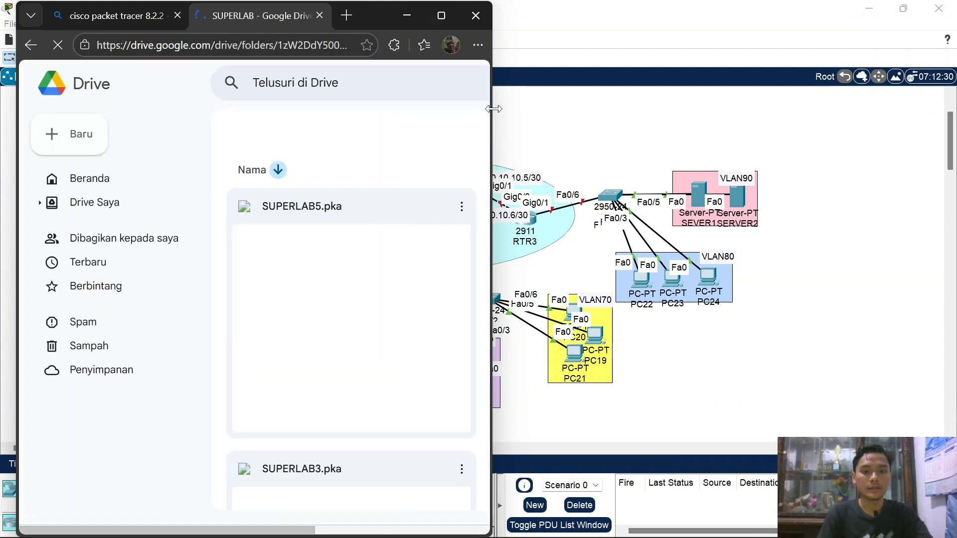
left_click_drag(493, 109, 653, 109)
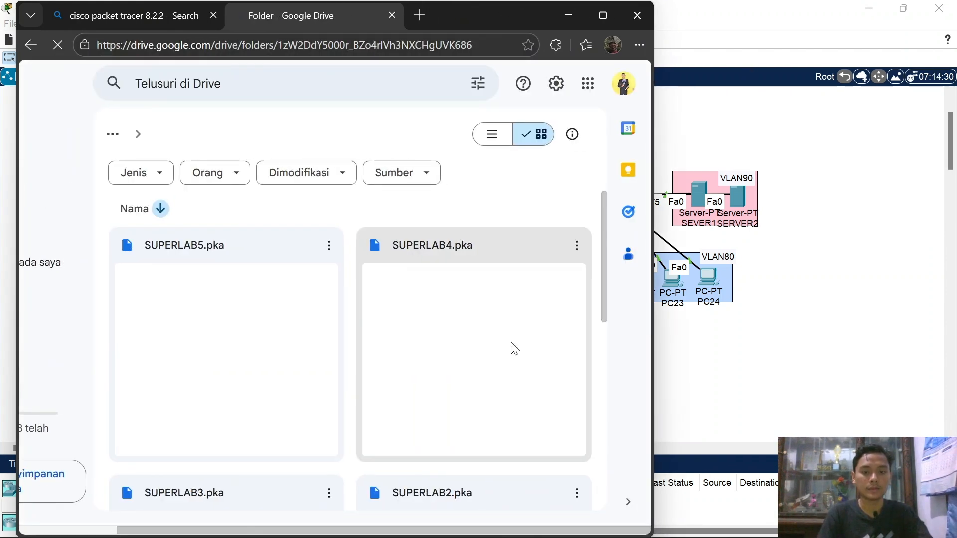
scroll(514, 347, "down", 9)
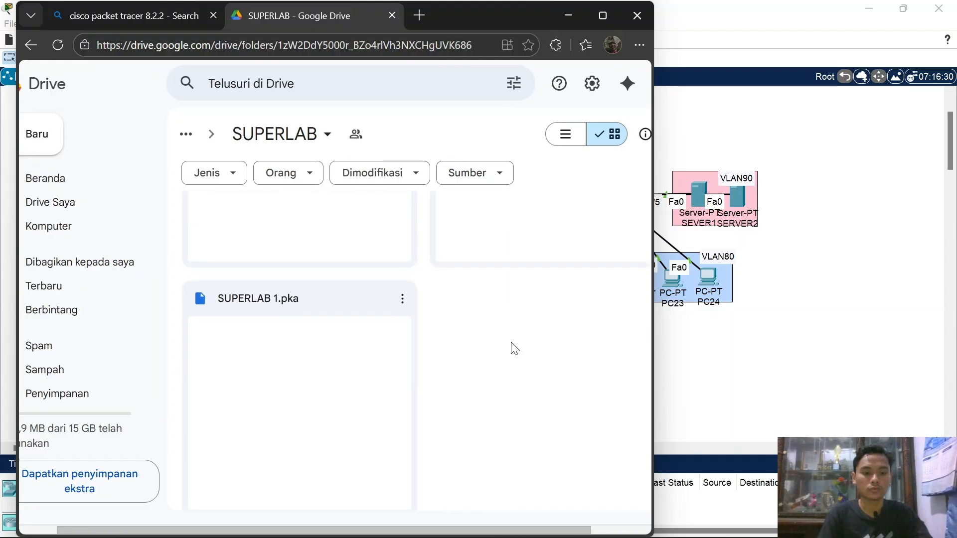
scroll(515, 348, "up", 8)
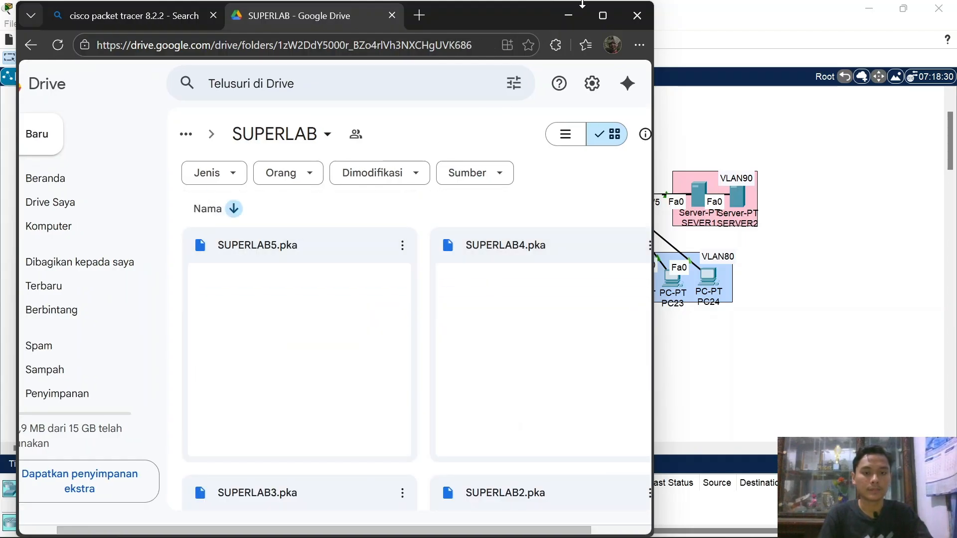
left_click(569, 15)
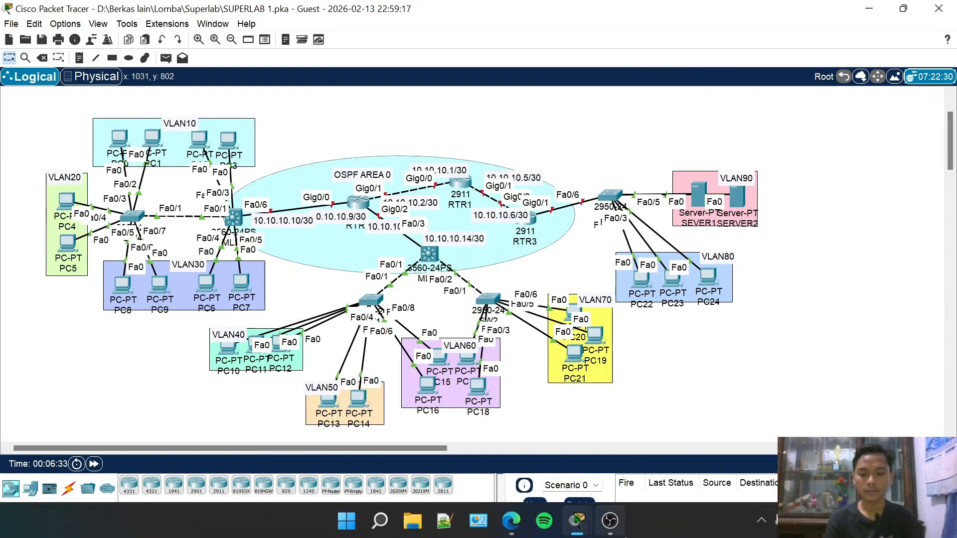
Step: Bring the activity instructions window forward and reposition it over the topology
mouse_move(577, 521)
left_click(647, 443)
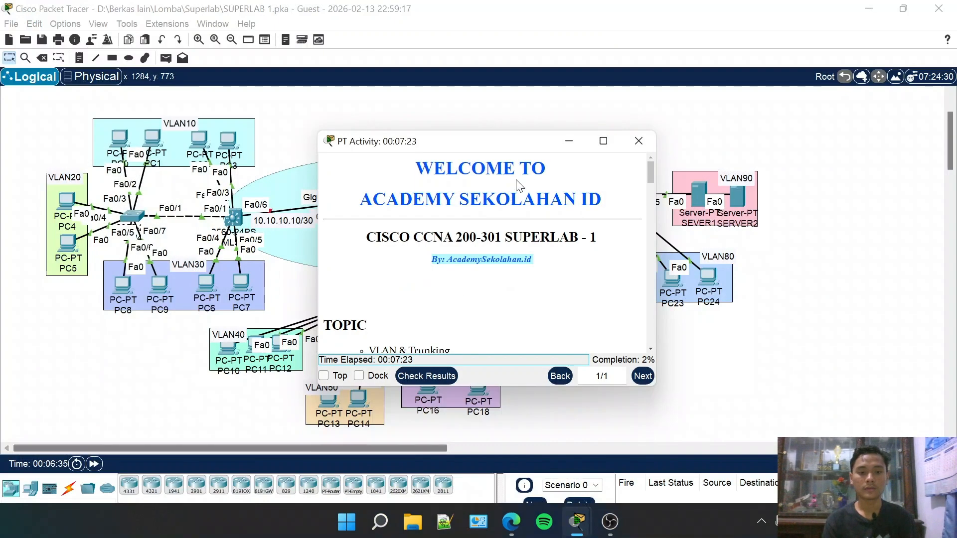
left_click_drag(455, 151, 387, 160)
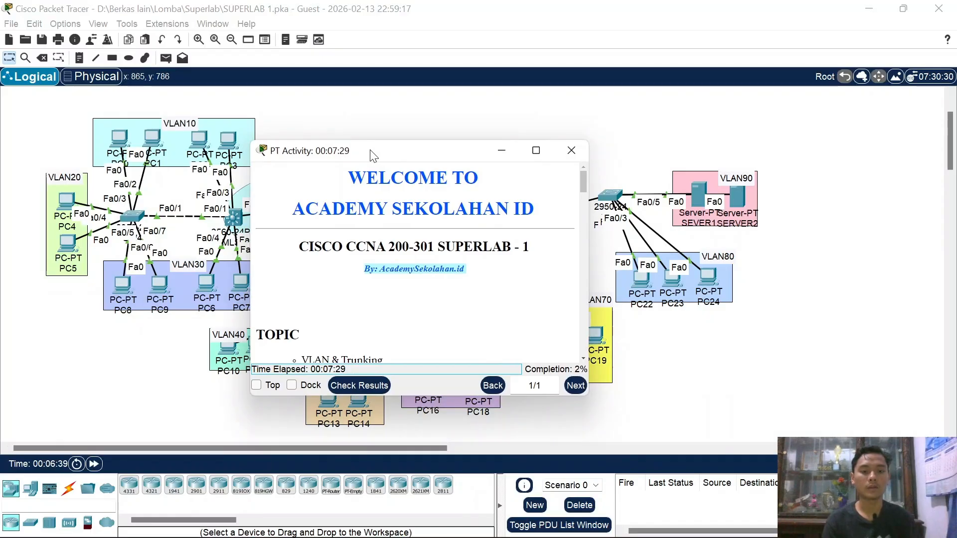
left_click_drag(370, 155, 418, 165)
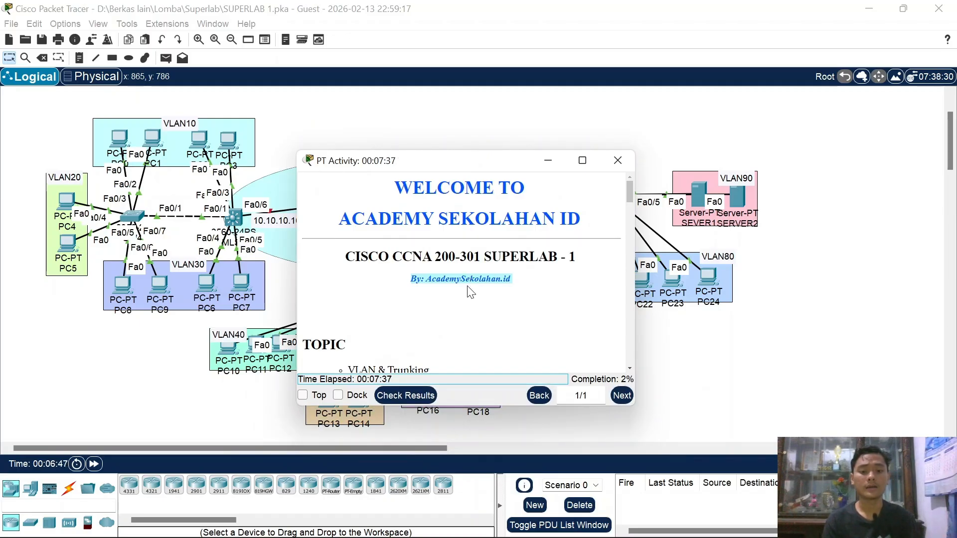
Step: Scroll through the CCNA 200-301 SUPERLAB - 1 welcome page instructions
scroll(470, 292, "down", 1)
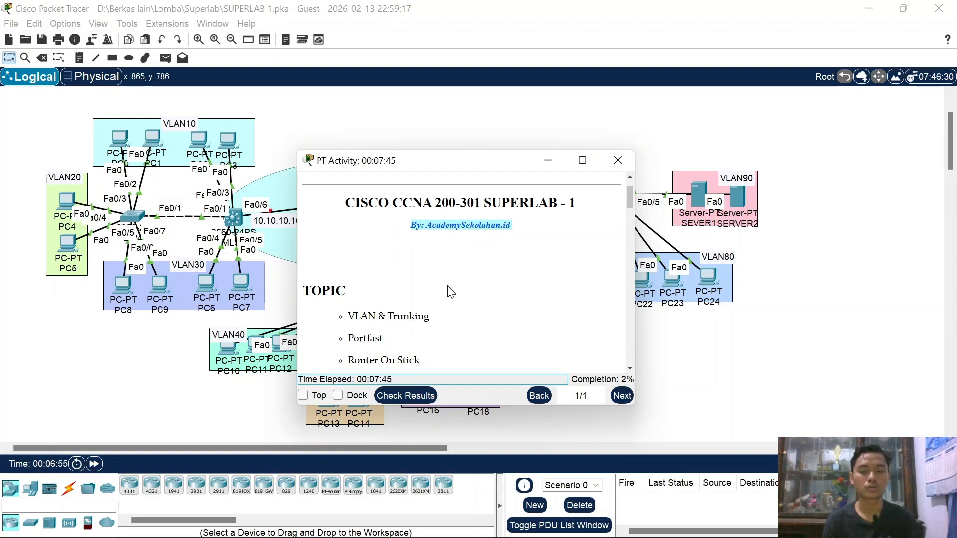
scroll(459, 279, "down", 2)
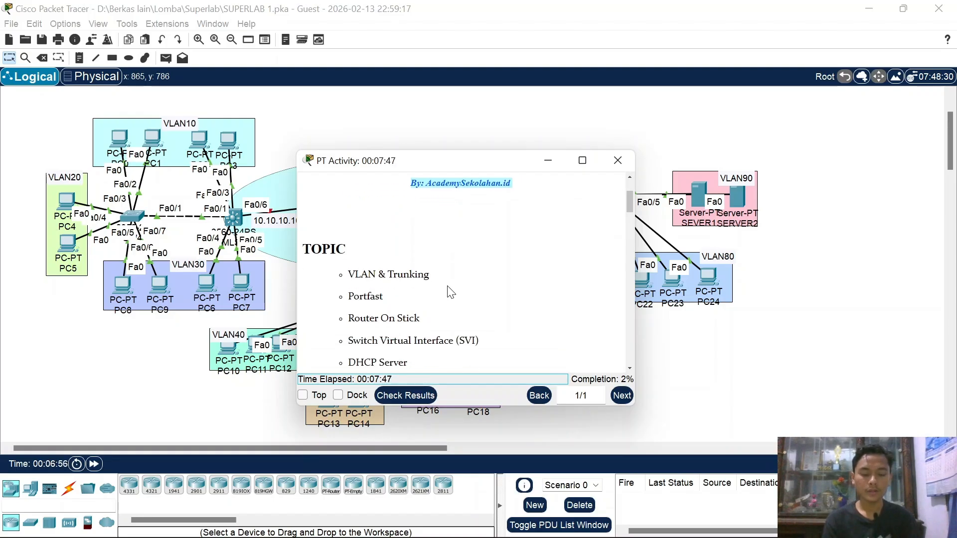
scroll(463, 256, "up", 4)
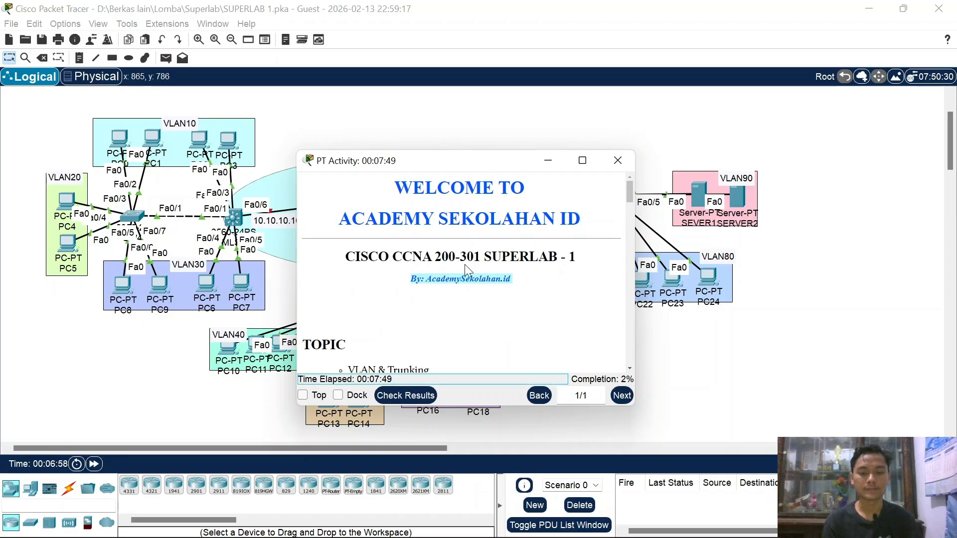
scroll(465, 264, "down", 2)
scroll(372, 278, "down", 1)
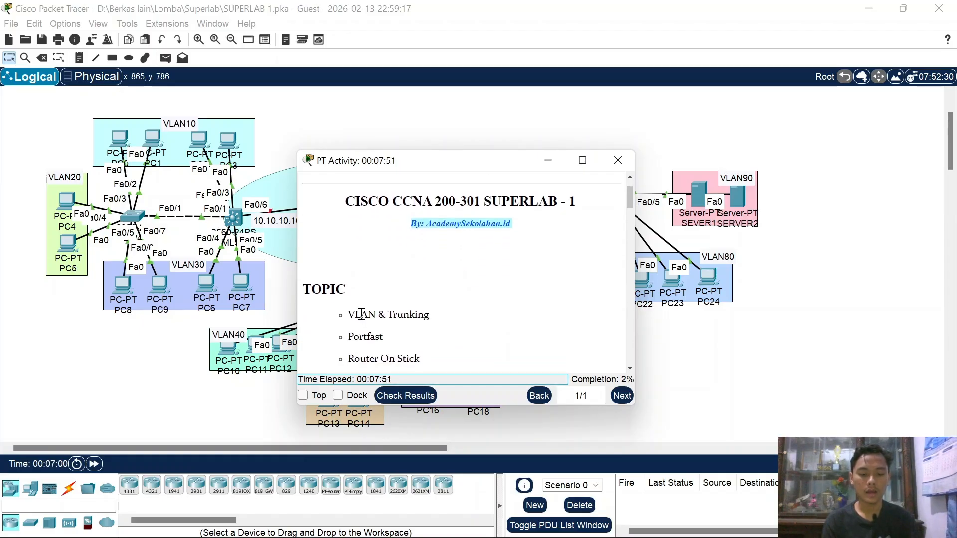
scroll(361, 312, "down", 2)
scroll(366, 307, "down", 1)
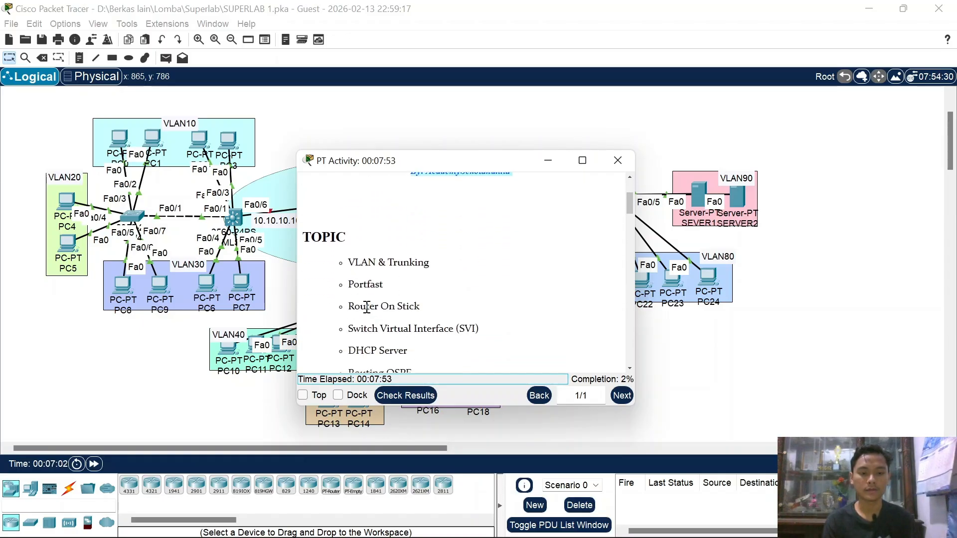
scroll(412, 305, "down", 2)
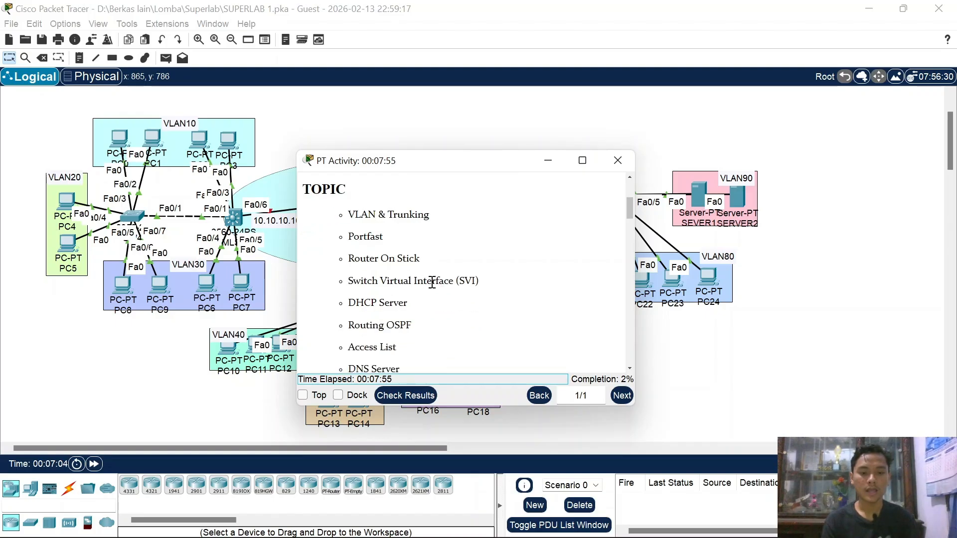
scroll(417, 308, "down", 1)
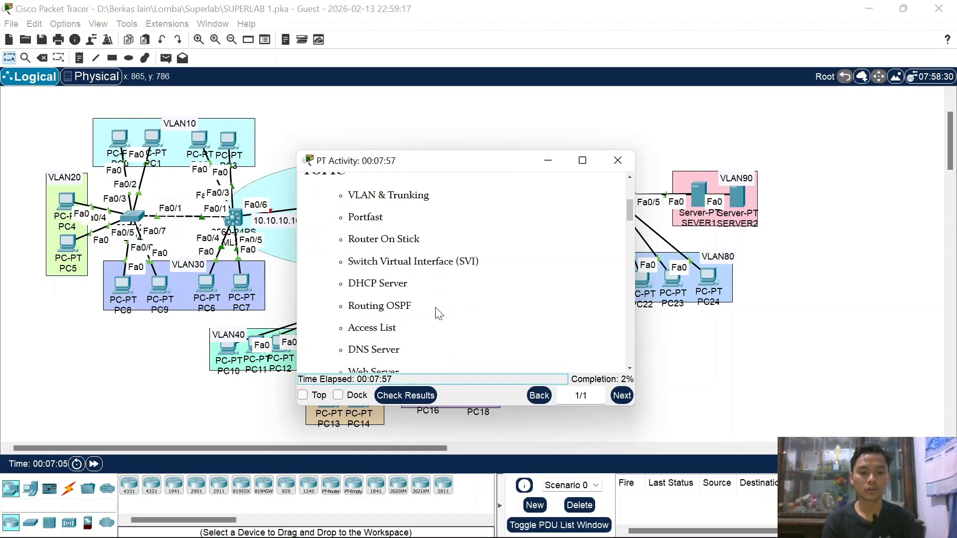
scroll(418, 324, "down", 1)
scroll(409, 324, "down", 1)
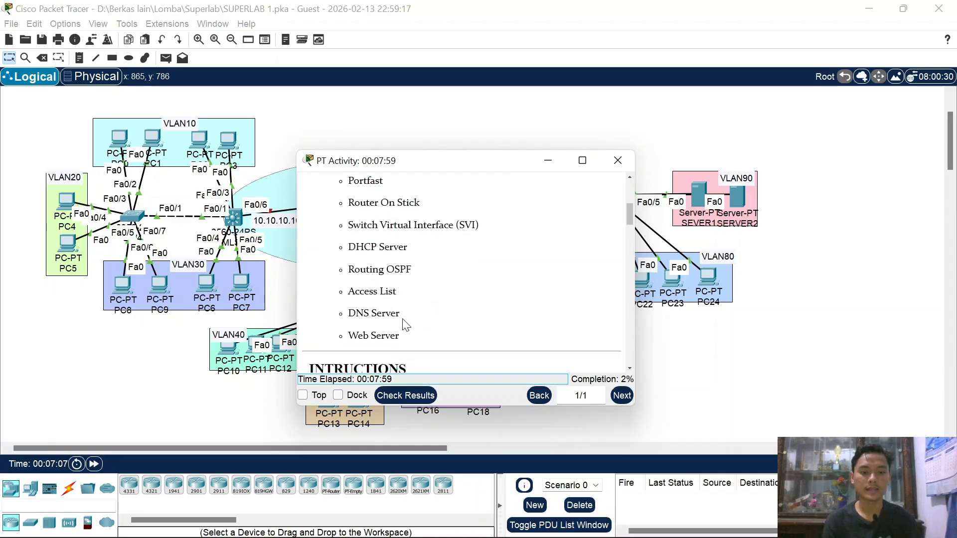
scroll(406, 324, "down", 1)
scroll(406, 324, "up", 10)
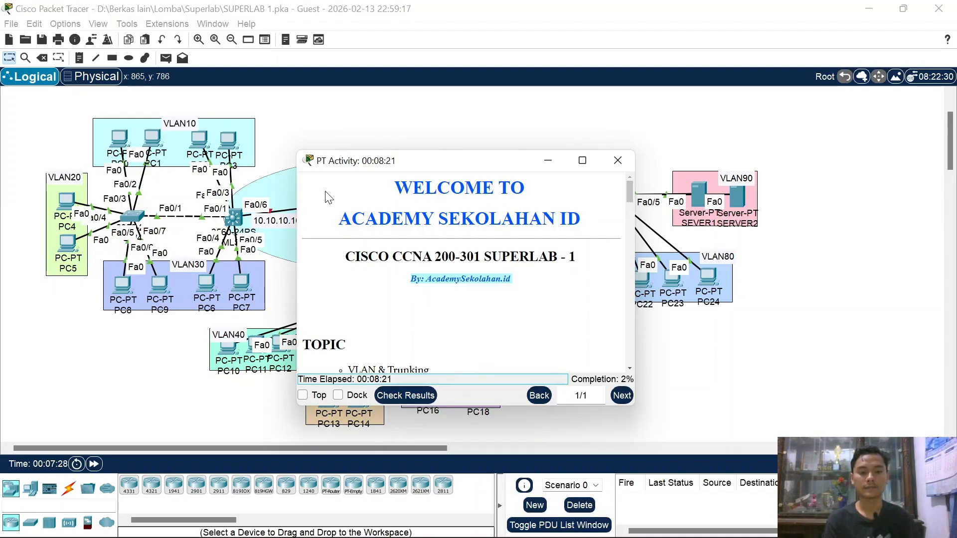
Step: Toggle the activity window's Top option on and off, then open and close PC7
left_click(302, 395)
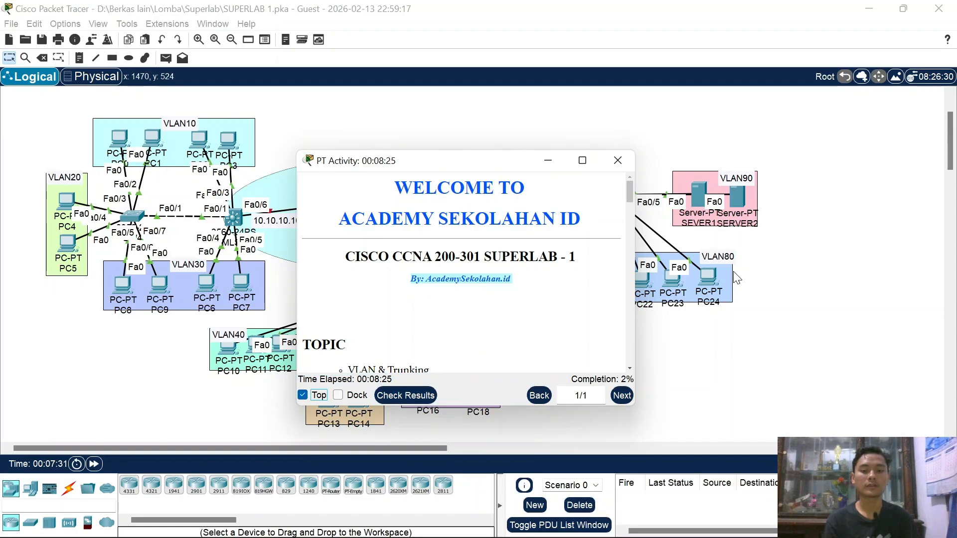
left_click(315, 397)
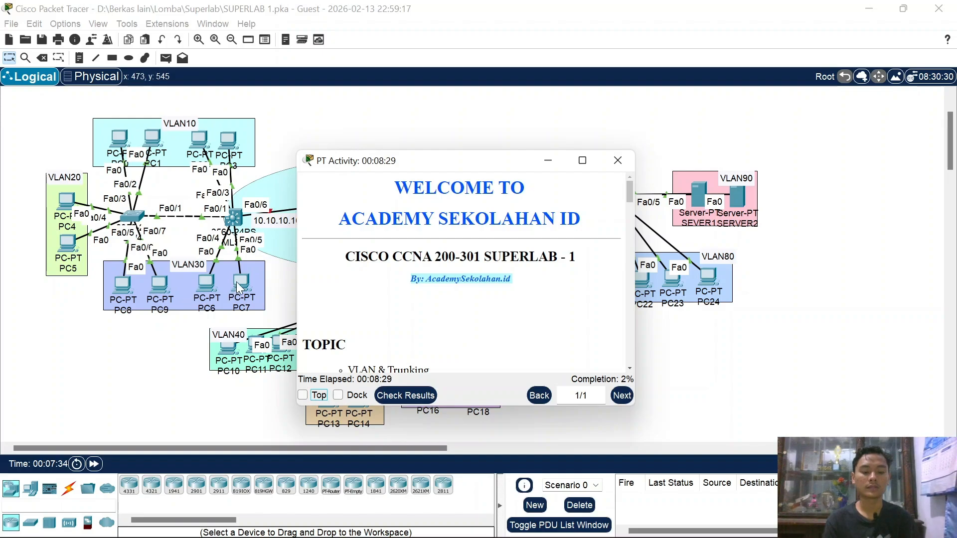
left_click(239, 288)
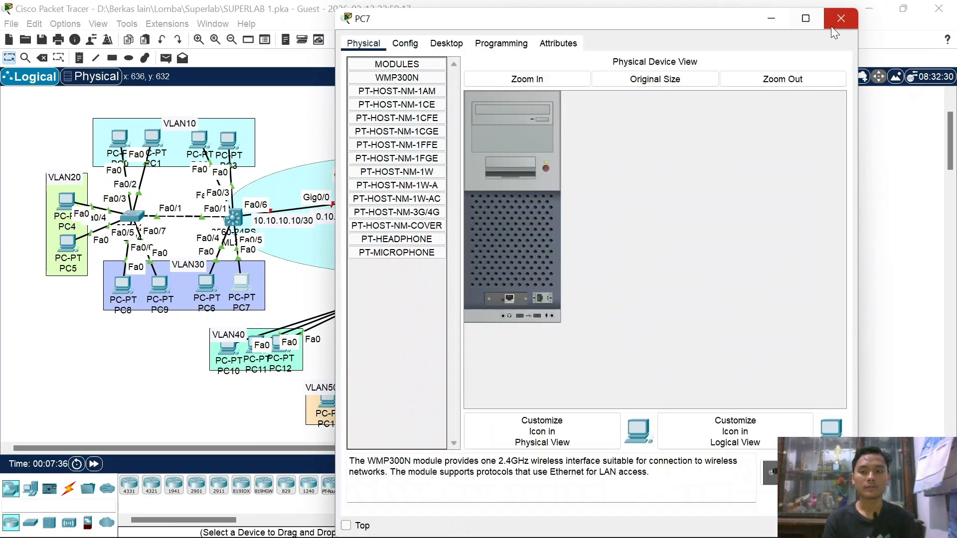
left_click(831, 27)
Step: Pin the activity window, tick Dock to attach it beside the workspace, and close PC7
mouse_move(575, 528)
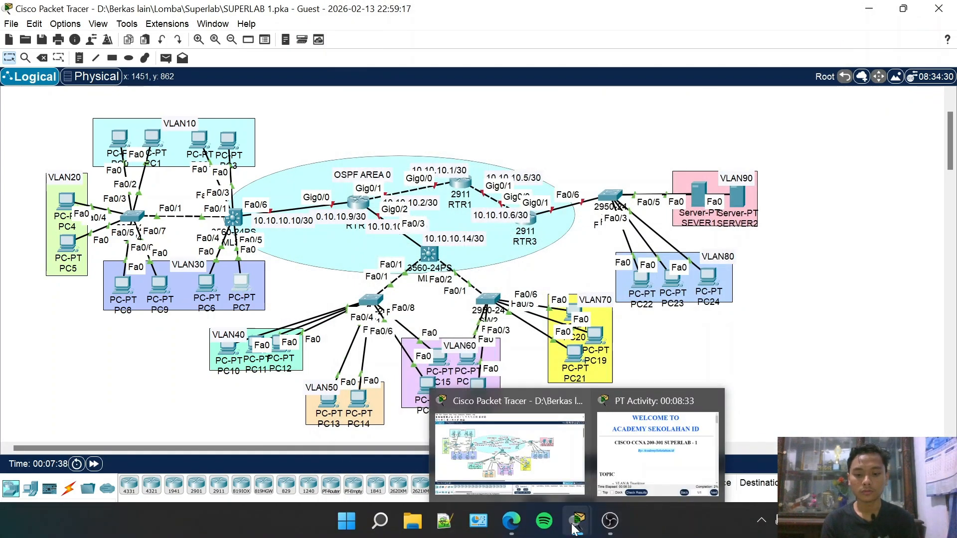
left_click(656, 451)
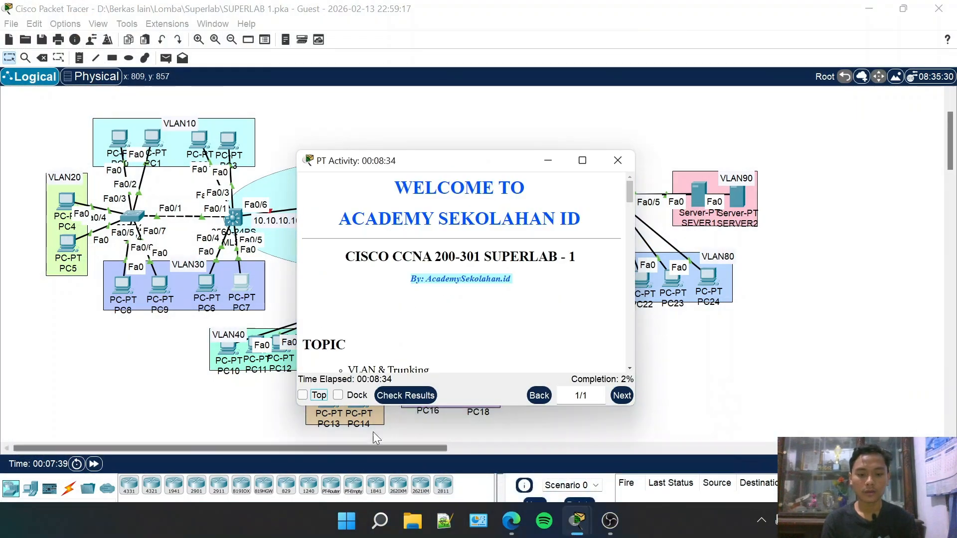
left_click(302, 396)
left_click(242, 282)
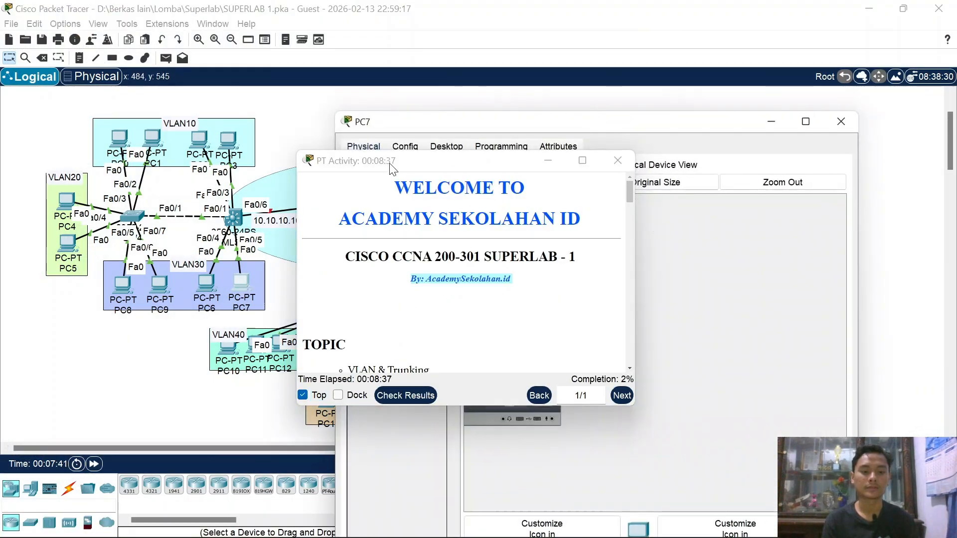
left_click(306, 401)
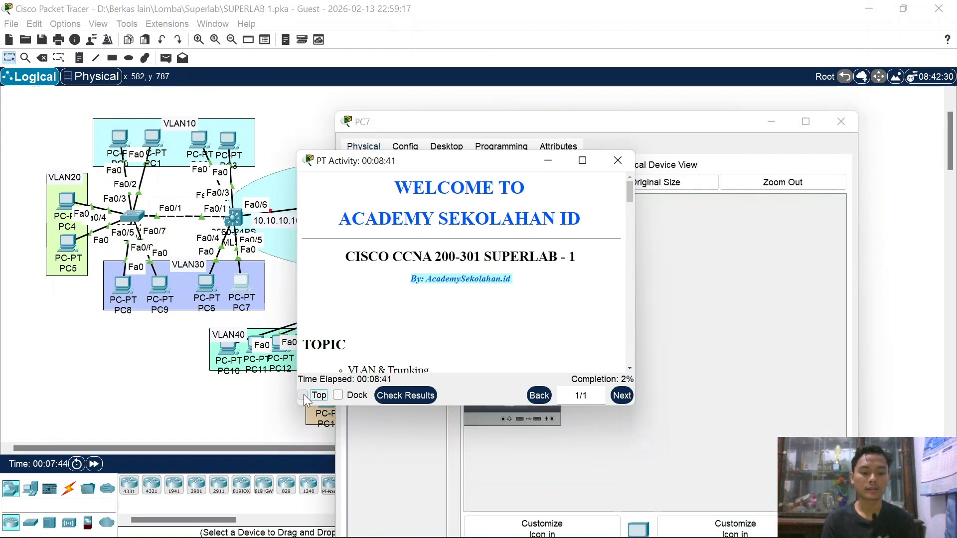
left_click(338, 397)
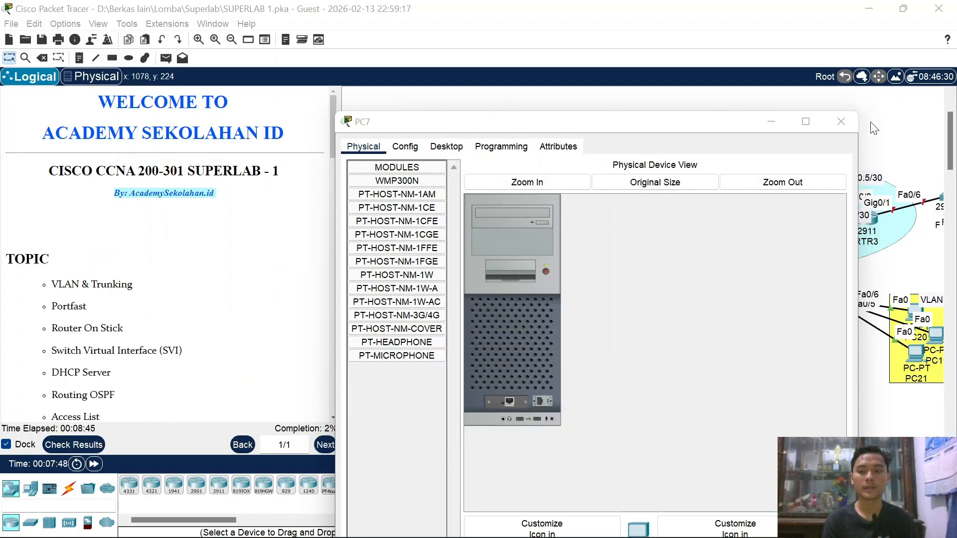
left_click(841, 121)
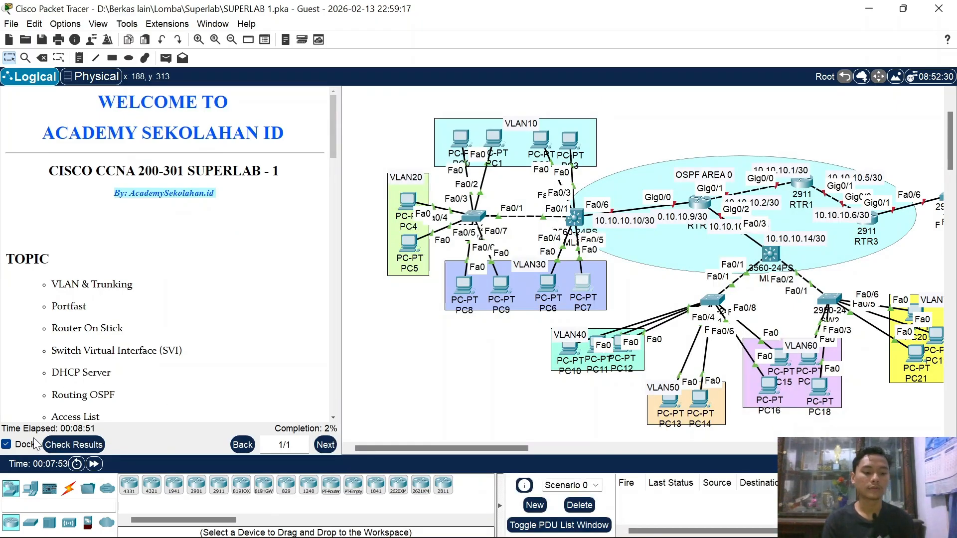
left_click(77, 445)
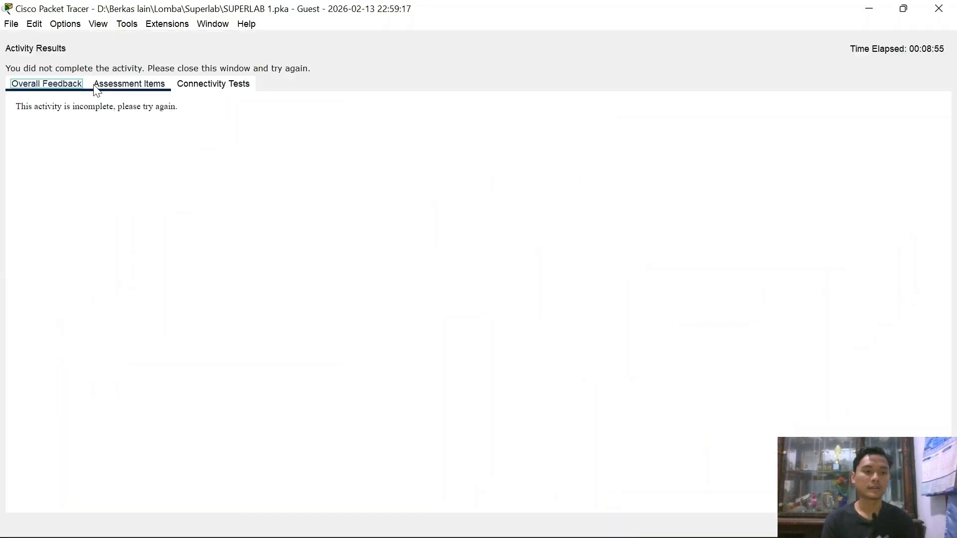
left_click(134, 93)
scroll(201, 284, "down", 20)
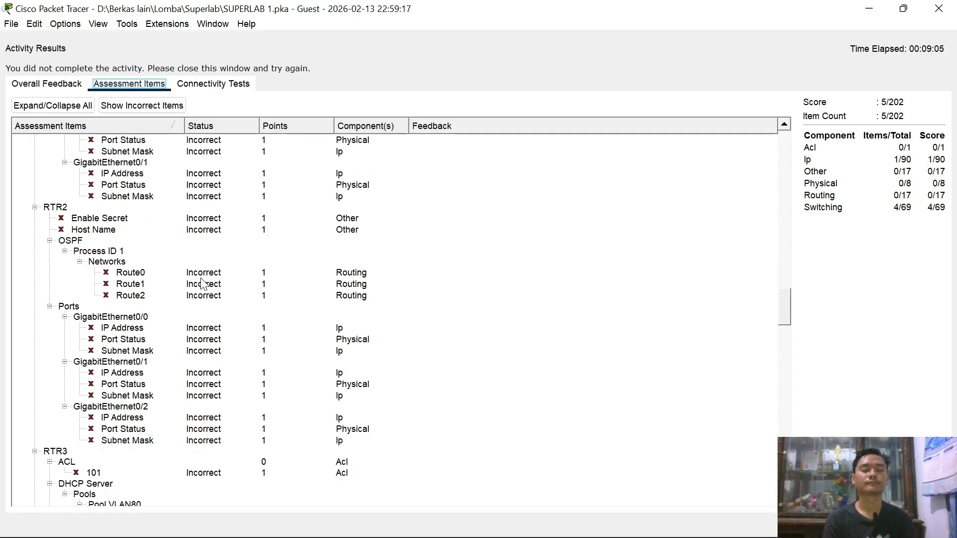
scroll(202, 284, "down", 20)
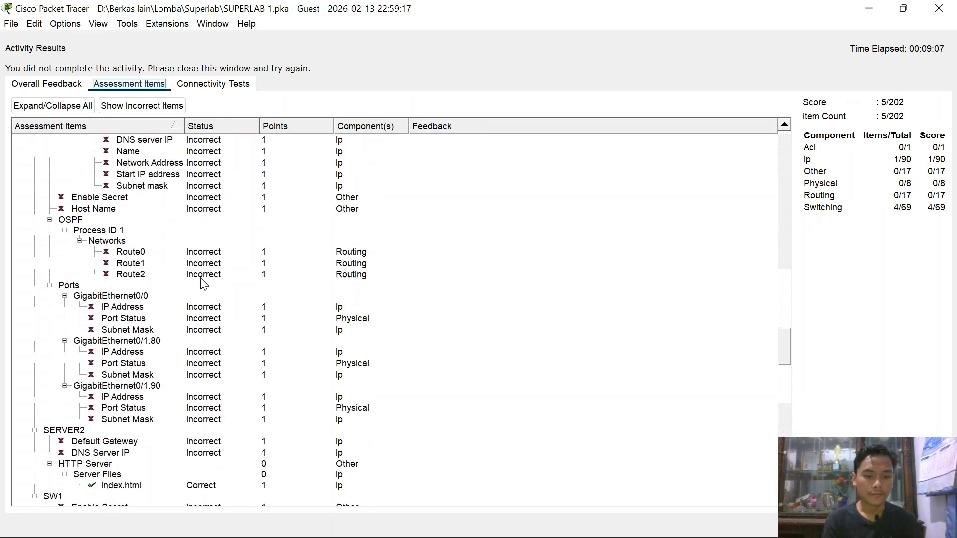
scroll(204, 284, "up", 20)
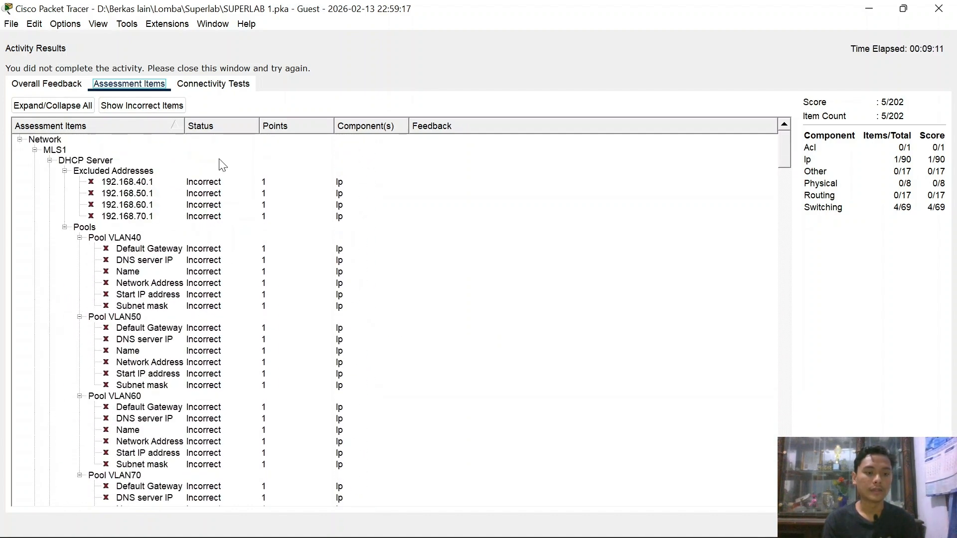
scroll(198, 188, "down", 12)
scroll(199, 189, "down", 15)
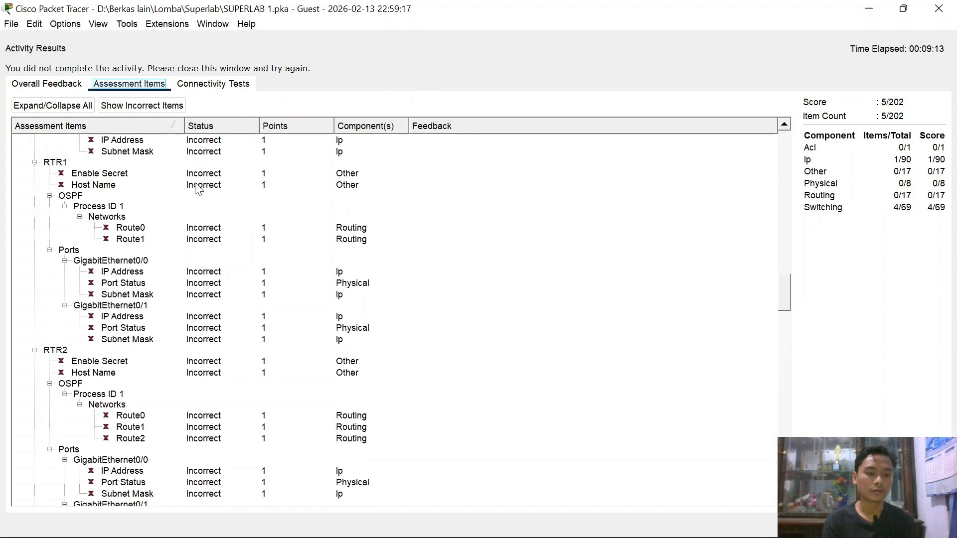
scroll(200, 288, "down", 6)
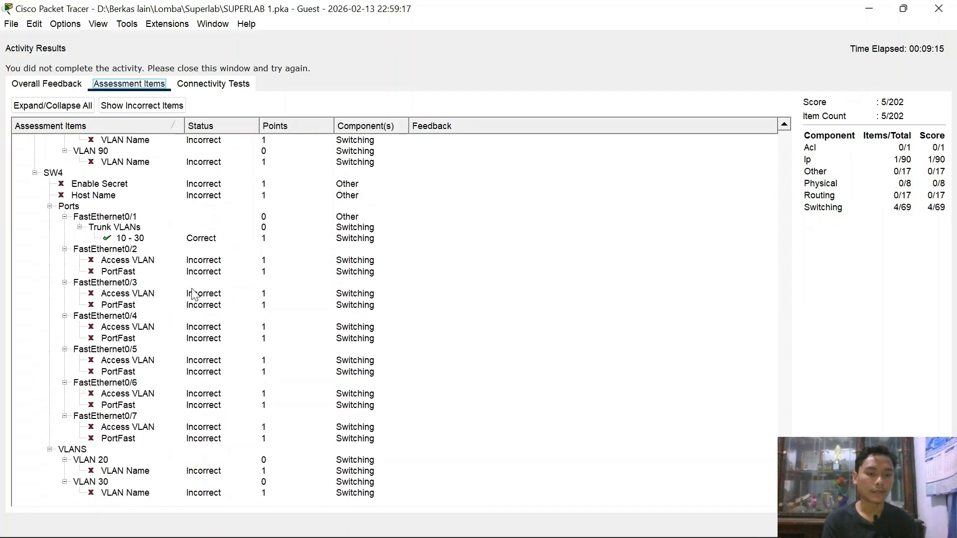
scroll(262, 268, "up", 3)
scroll(262, 268, "up", 20)
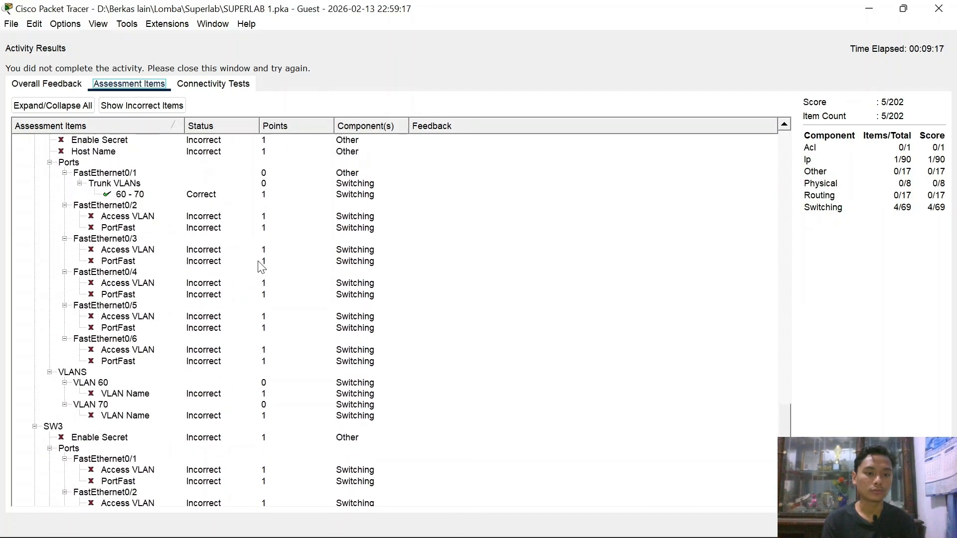
scroll(262, 268, "up", 10)
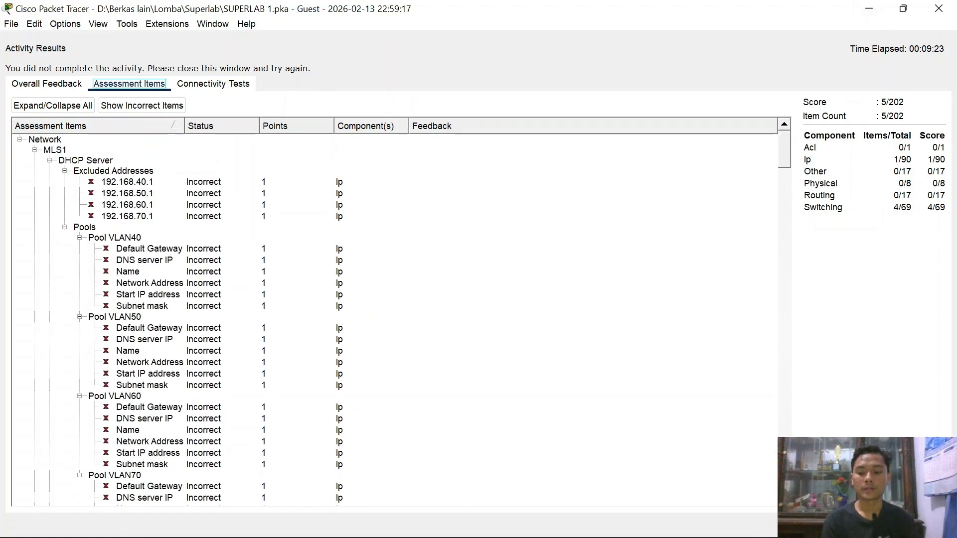
left_click(931, 525)
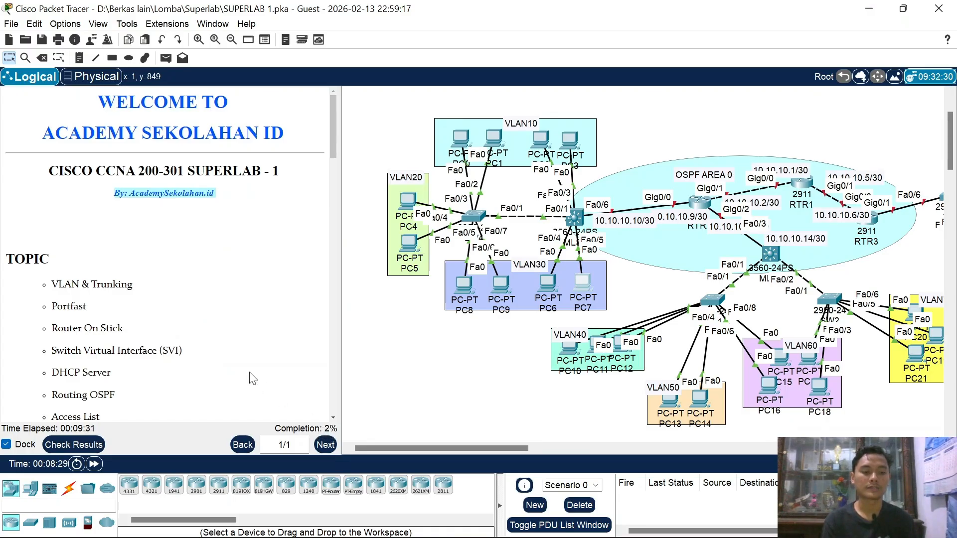
Step: Scroll the docked instructions to Part 1 Basic Configuration and Part 2 VLAN & Trunking
scroll(254, 379, "down", 3)
scroll(126, 285, "down", 2)
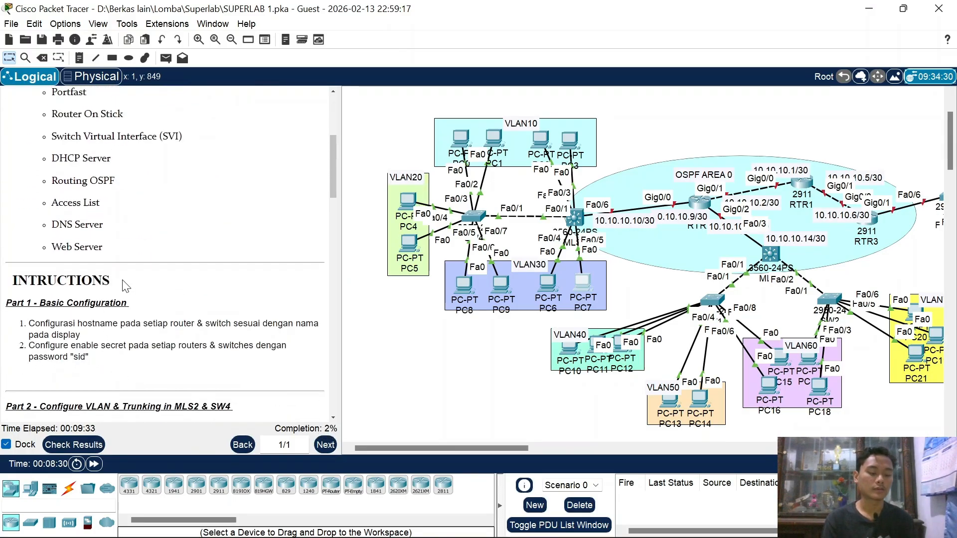
scroll(126, 285, "down", 2)
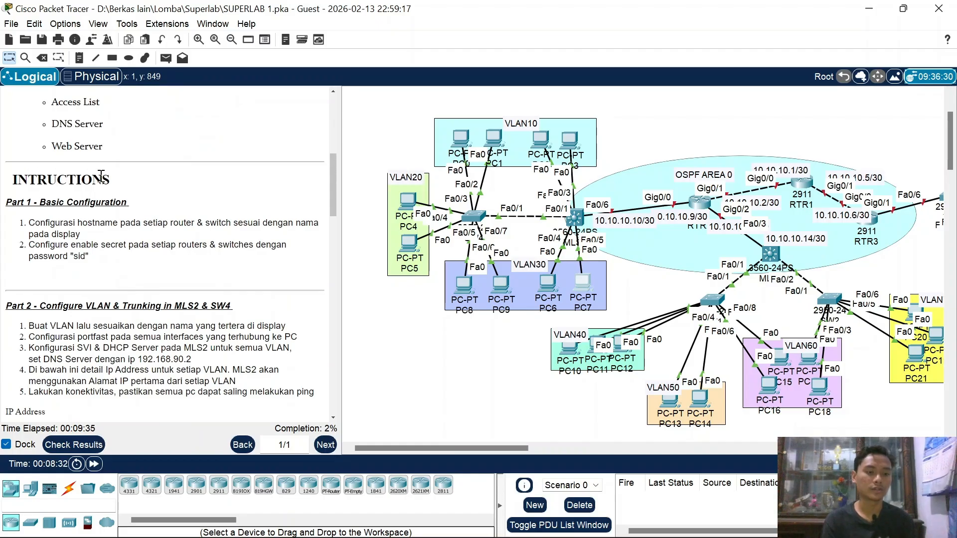
left_click_drag(9, 204, 129, 203)
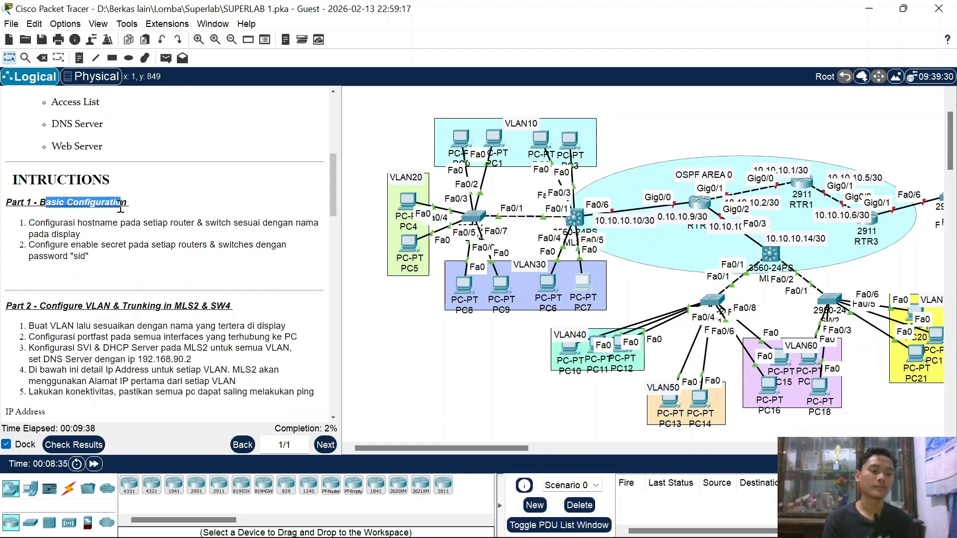
left_click(185, 220)
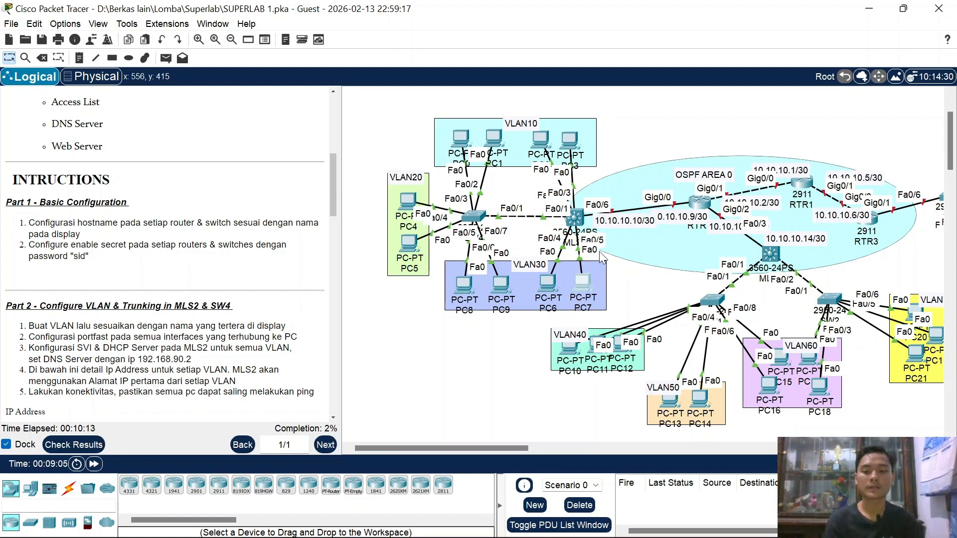
scroll(792, 258, "right", 4)
scroll(792, 258, "right", 6)
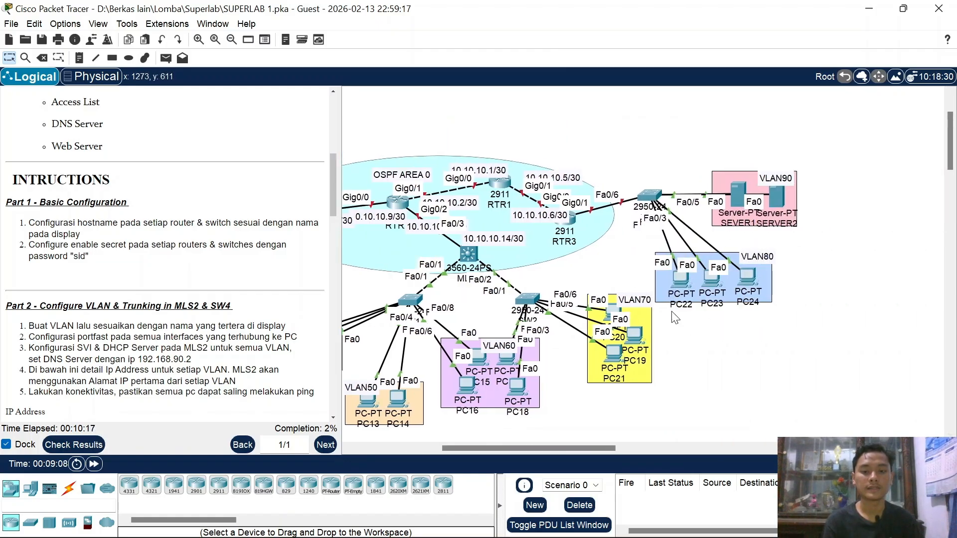
scroll(671, 311, "left", 5)
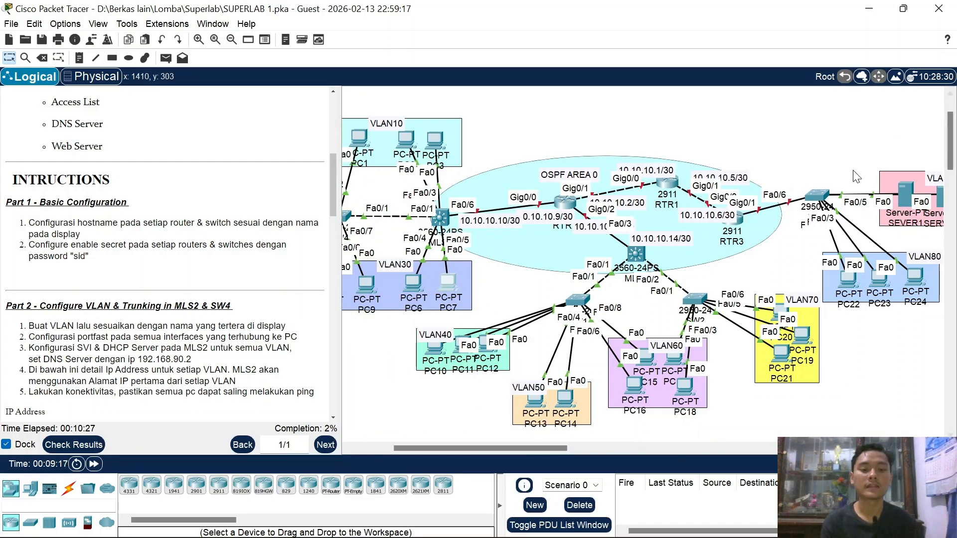
left_click(64, 23)
left_click(76, 39)
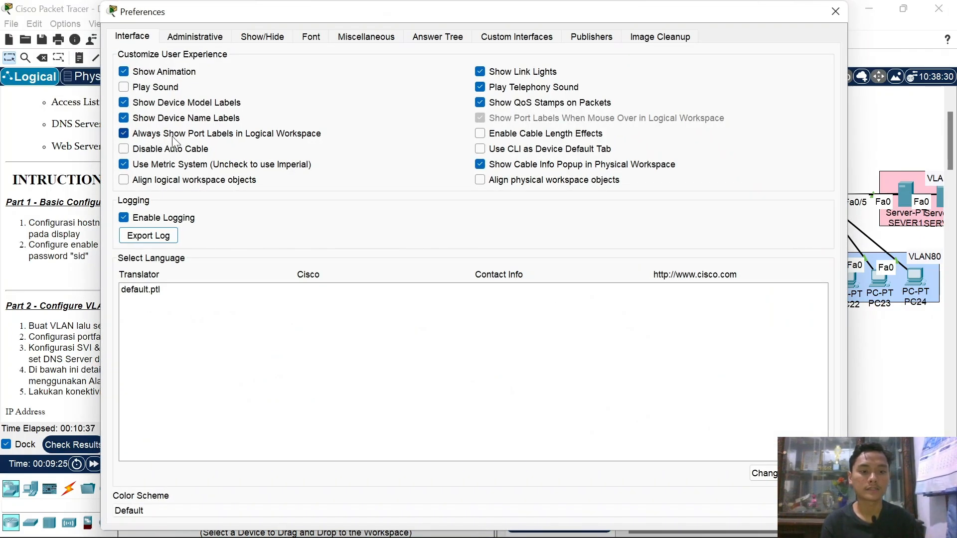
left_click(836, 11)
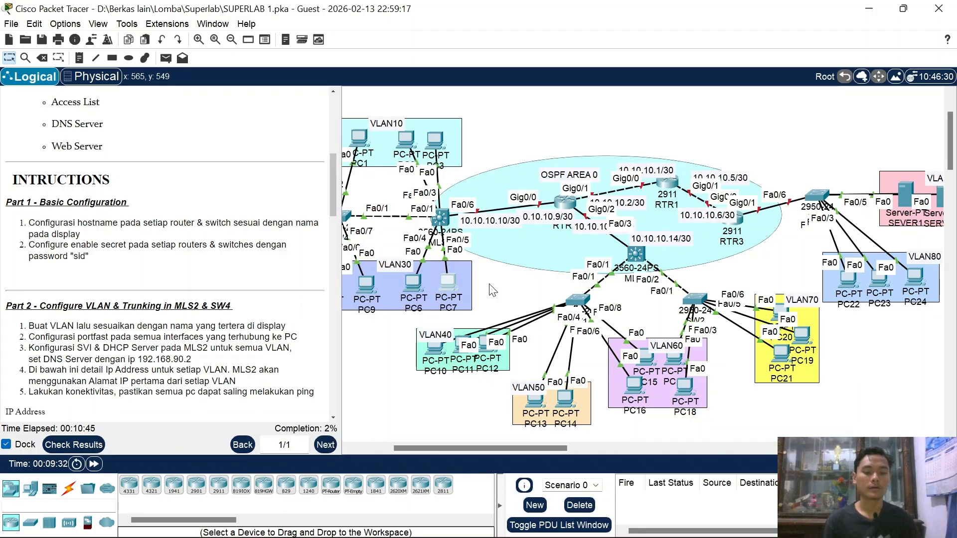
scroll(493, 289, "left", 5)
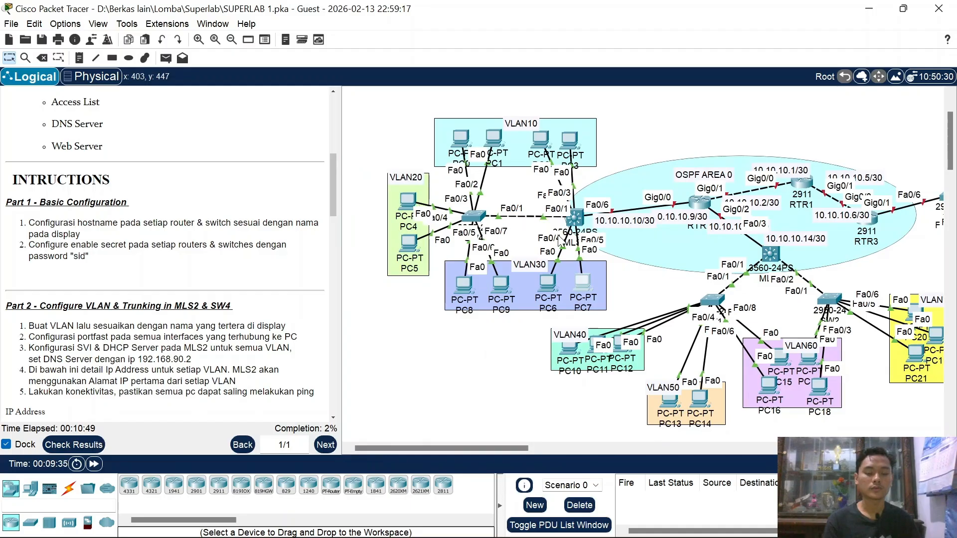
scroll(561, 241, "right", 3)
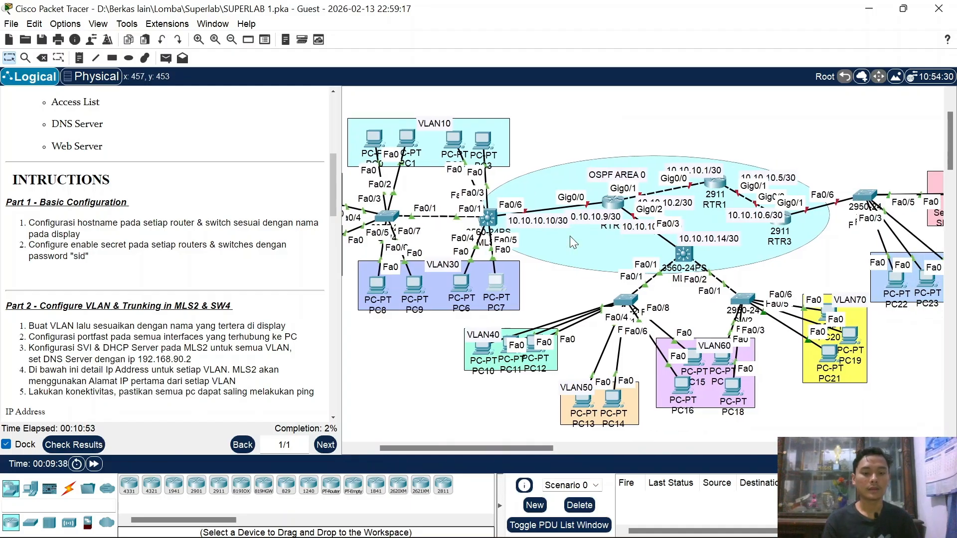
scroll(571, 237, "left", 2)
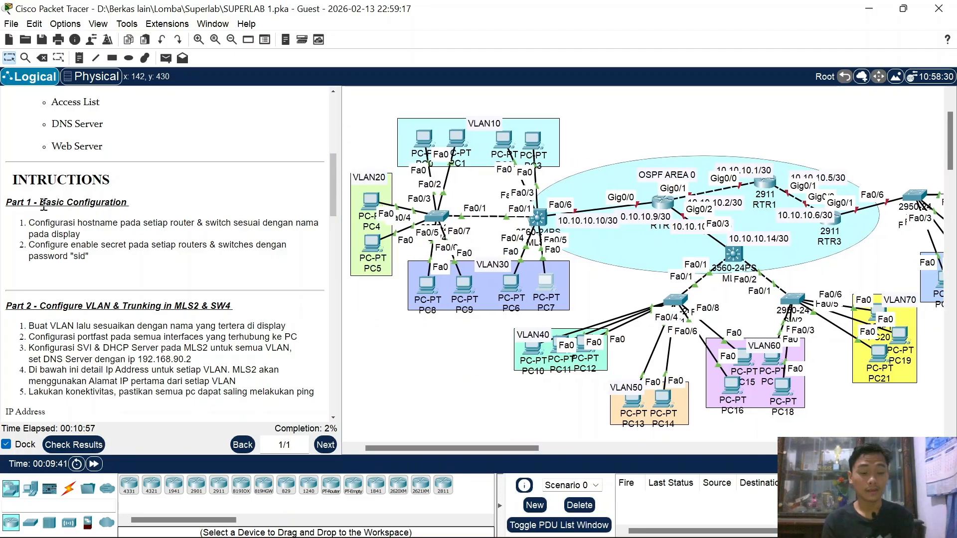
left_click_drag(44, 205, 132, 200)
left_click_drag(78, 223, 82, 234)
left_click_drag(191, 245, 246, 225)
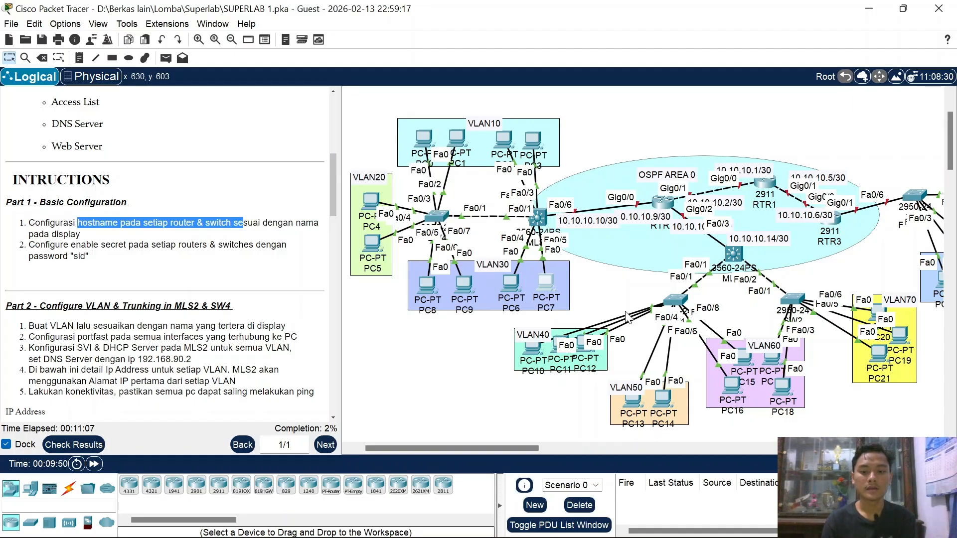
scroll(694, 284, "right", 3)
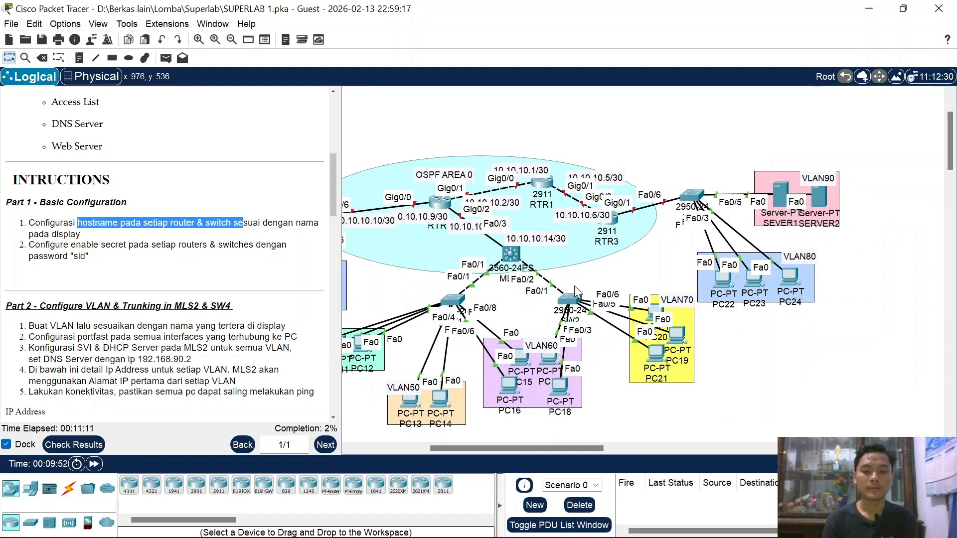
scroll(664, 265, "left", 3)
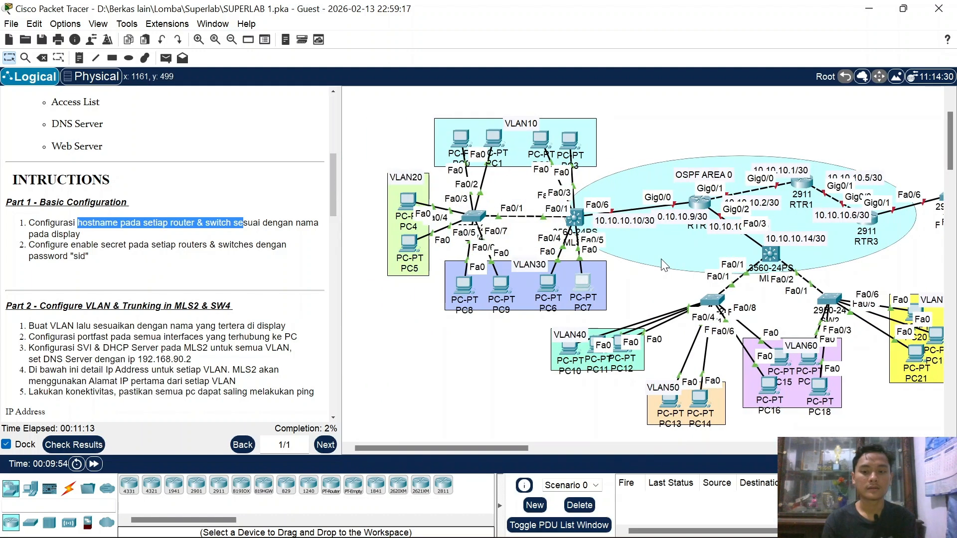
left_click(580, 216)
left_click_drag(579, 214, 581, 217)
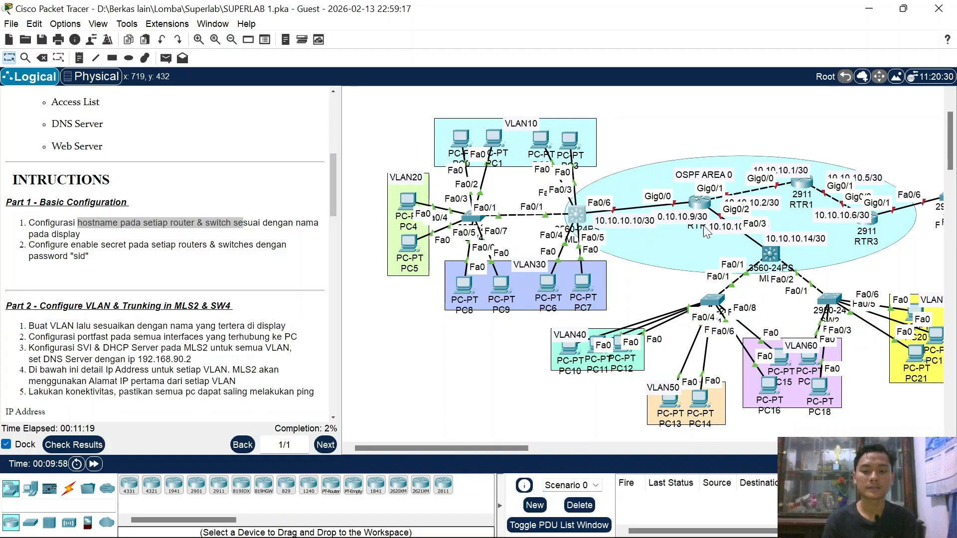
scroll(744, 261, "right", 4)
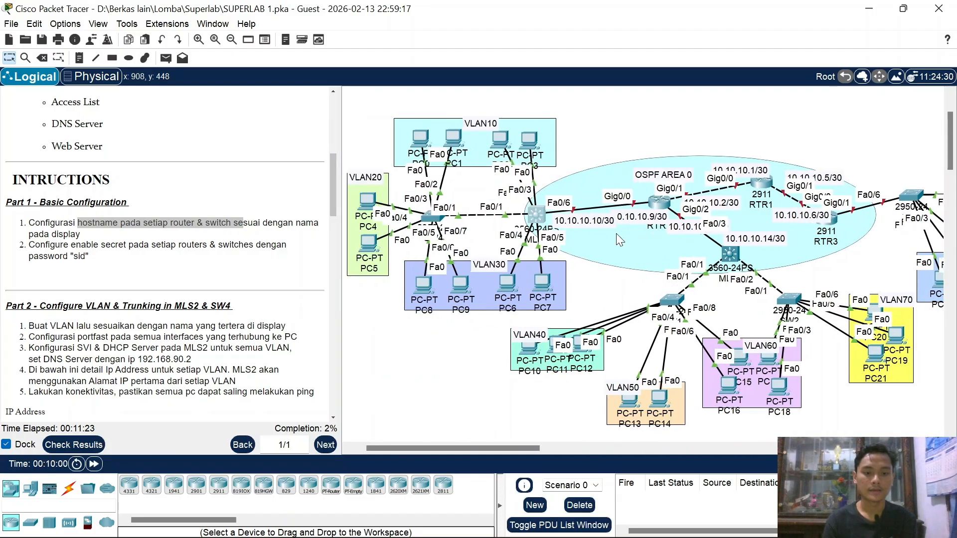
scroll(616, 233, "left", 3)
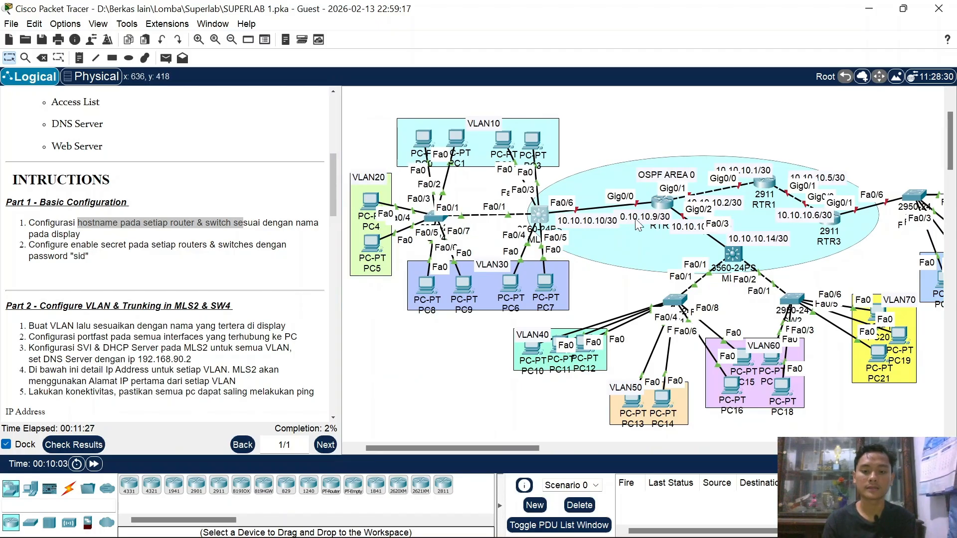
scroll(675, 229, "right", 3)
scroll(675, 230, "right", 2)
scroll(478, 222, "left", 5)
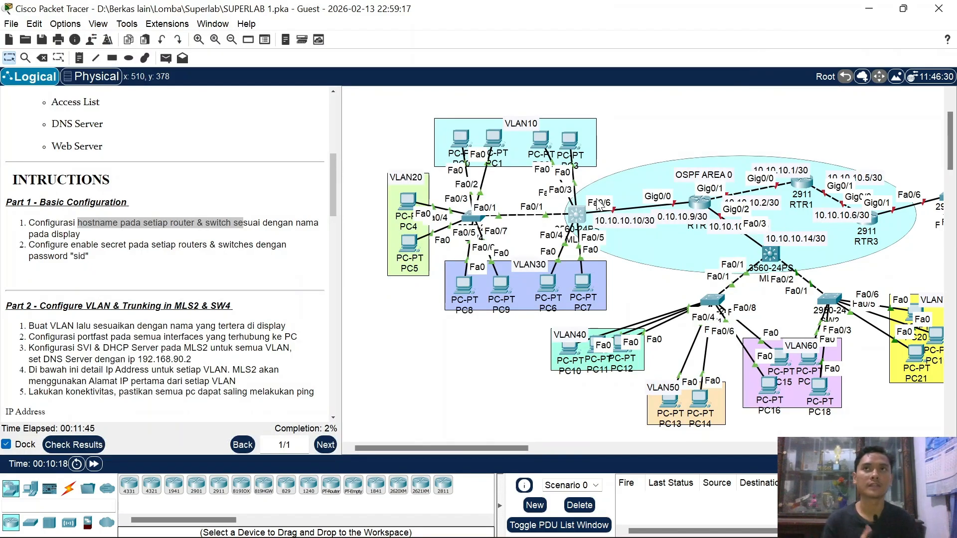
Step: Open SW4's CLI and enter global configuration mode with en and conf t
left_click(469, 219)
left_click(437, 43)
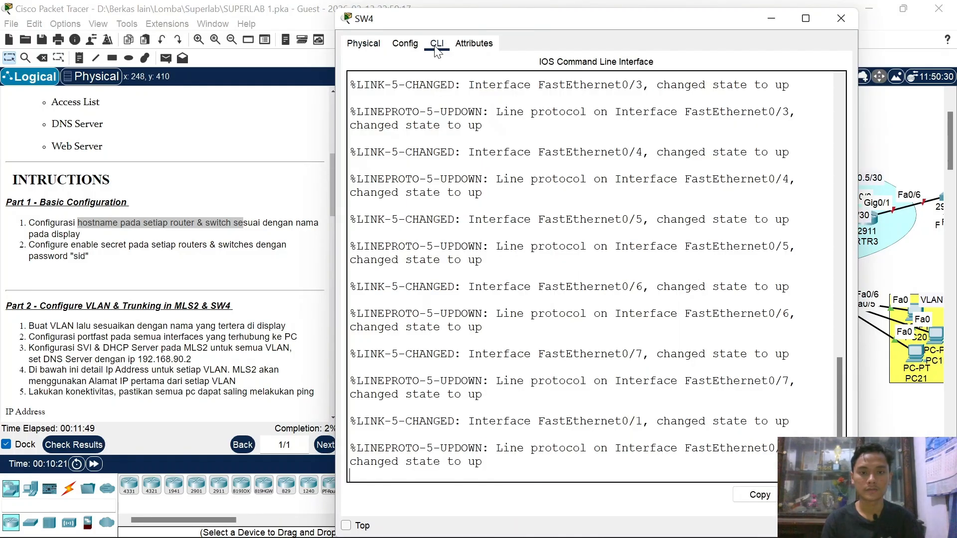
key("Return")
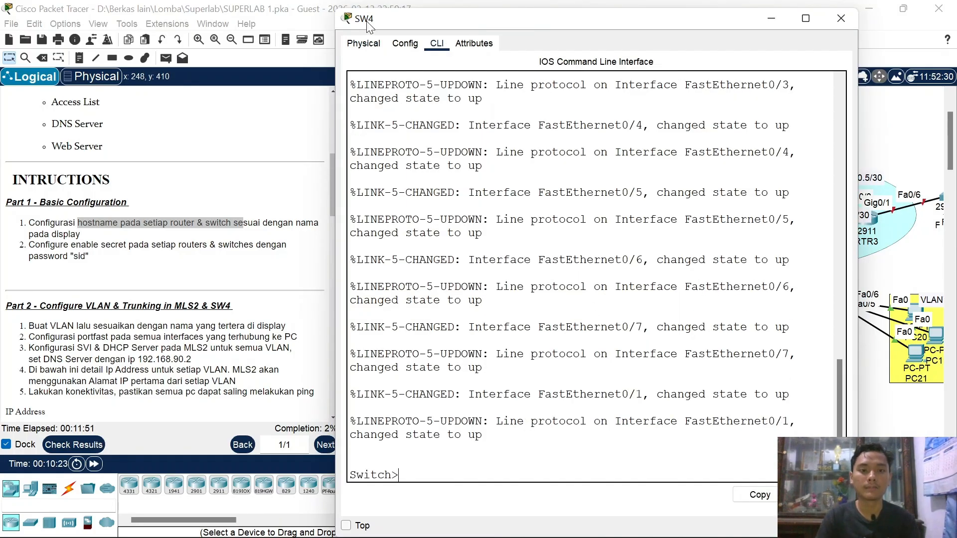
left_click_drag(367, 22, 376, 23)
type("e")
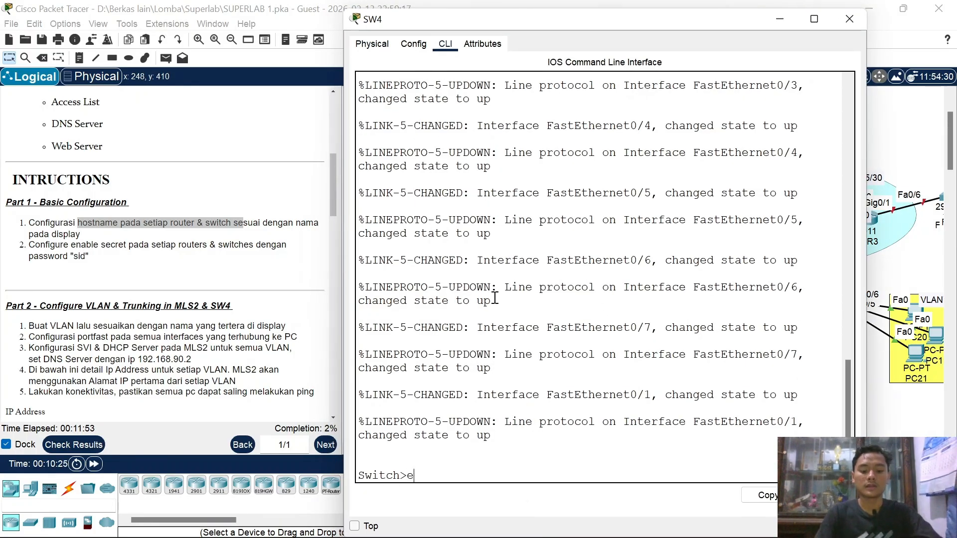
type("n")
key("Return")
type("conf t")
key("Return")
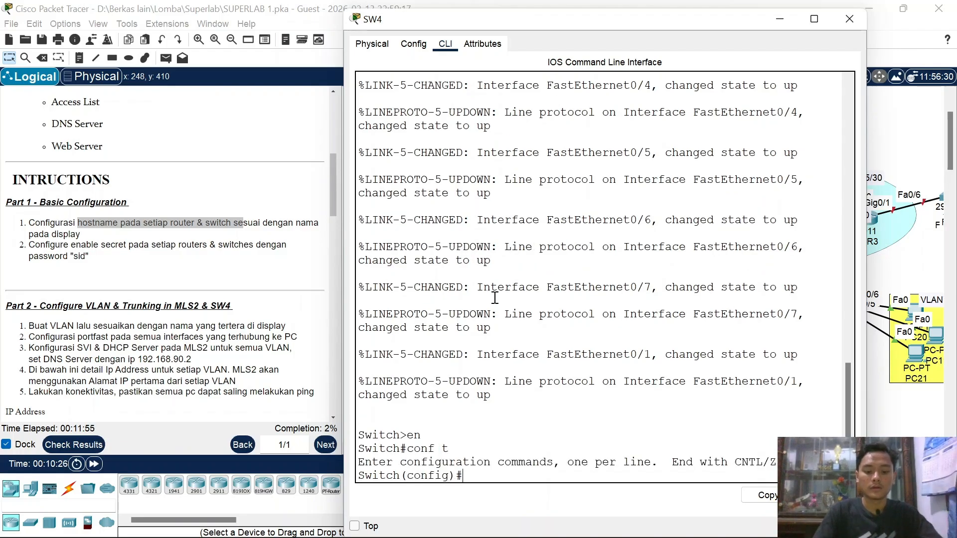
Step: Set hostname SW4 and the required enable secret password, then close the window
type("ho")
left_click(372, 527)
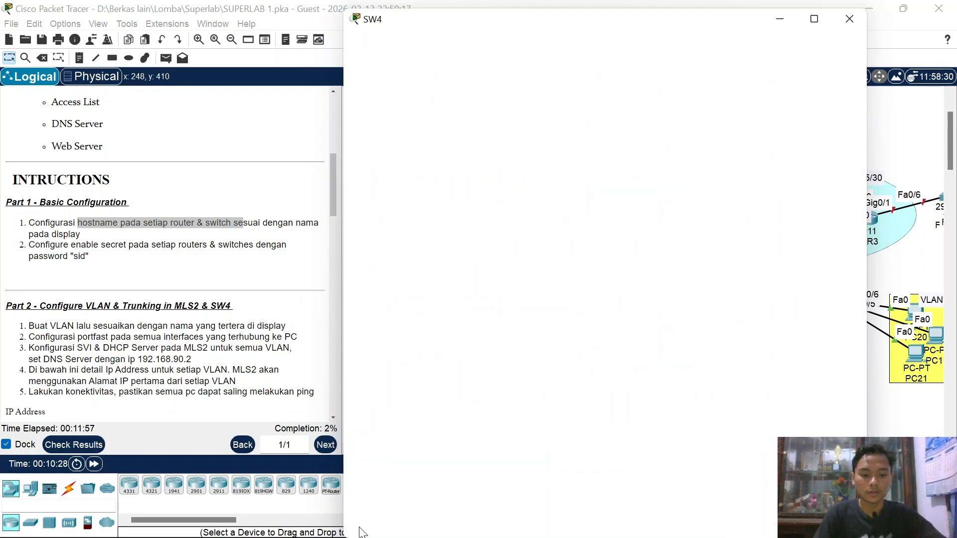
type("st ")
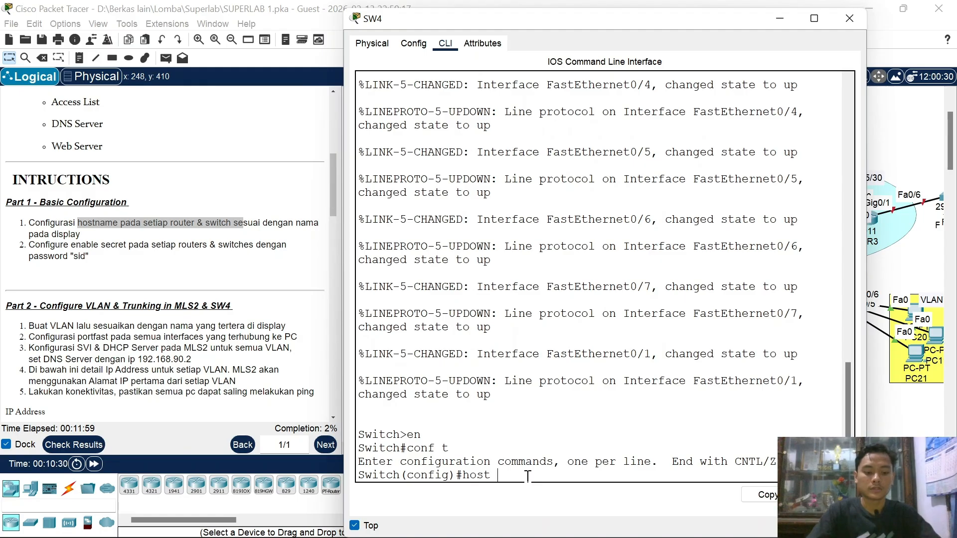
type("SW4")
key("Return")
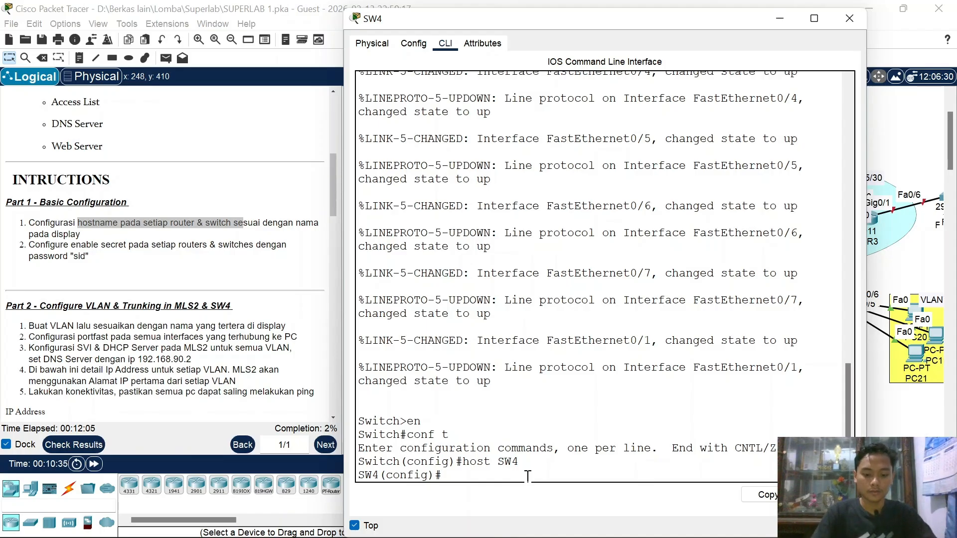
type("enab")
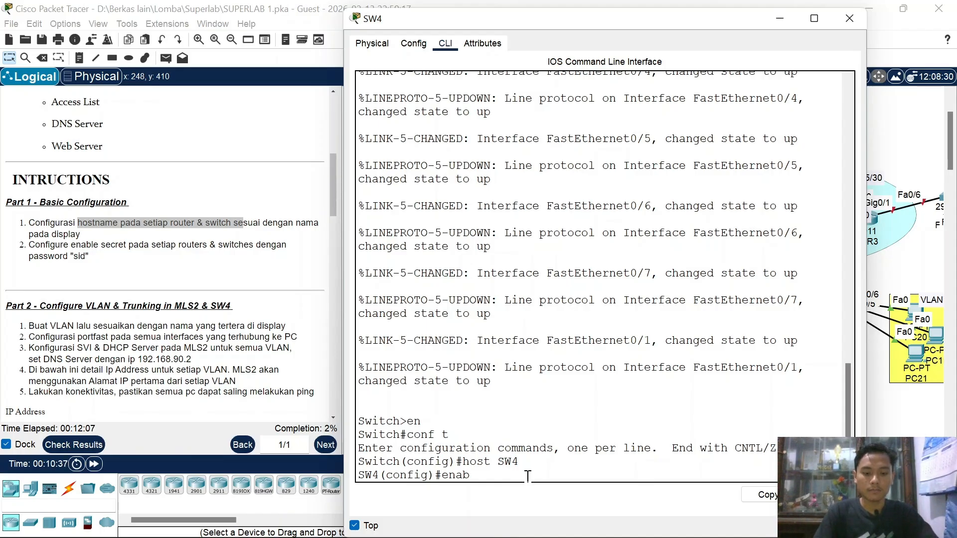
type("le secret ")
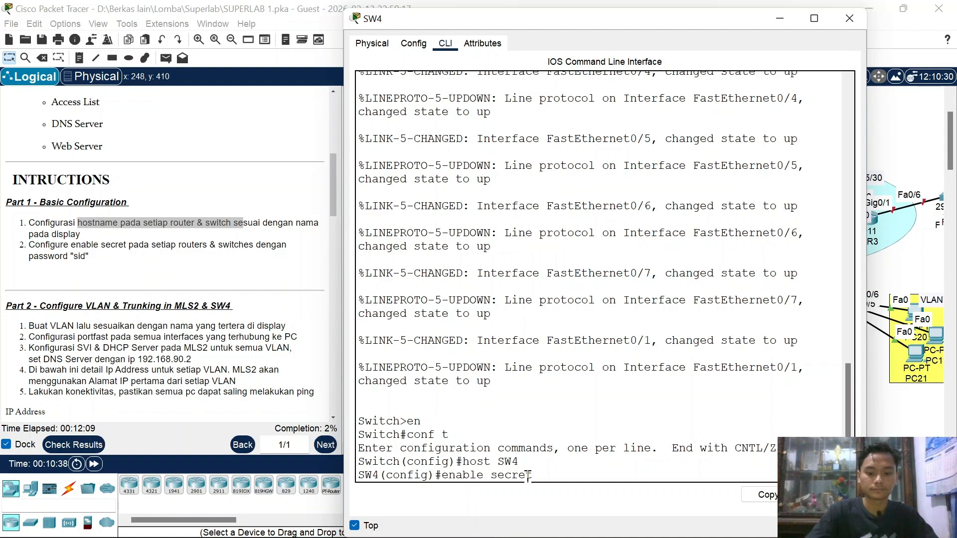
type("sid")
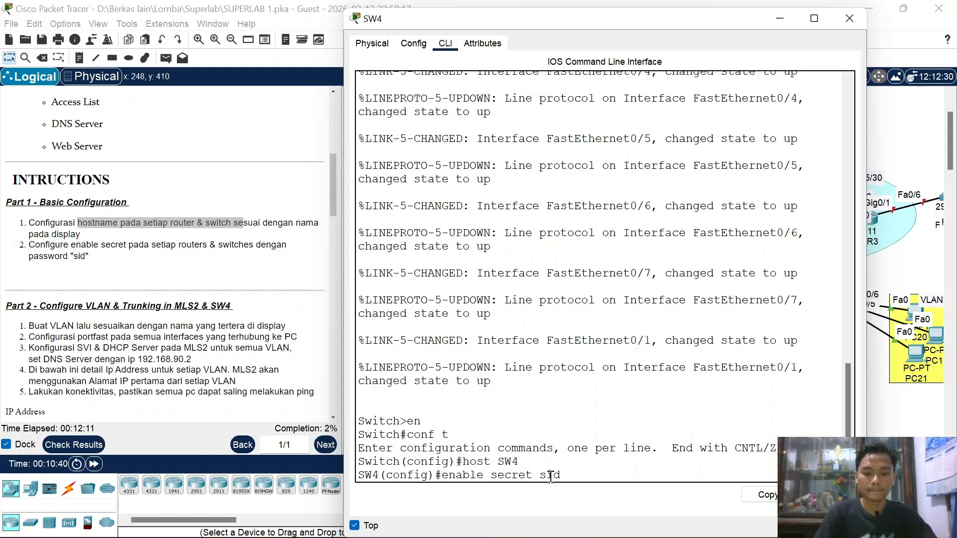
key("Return")
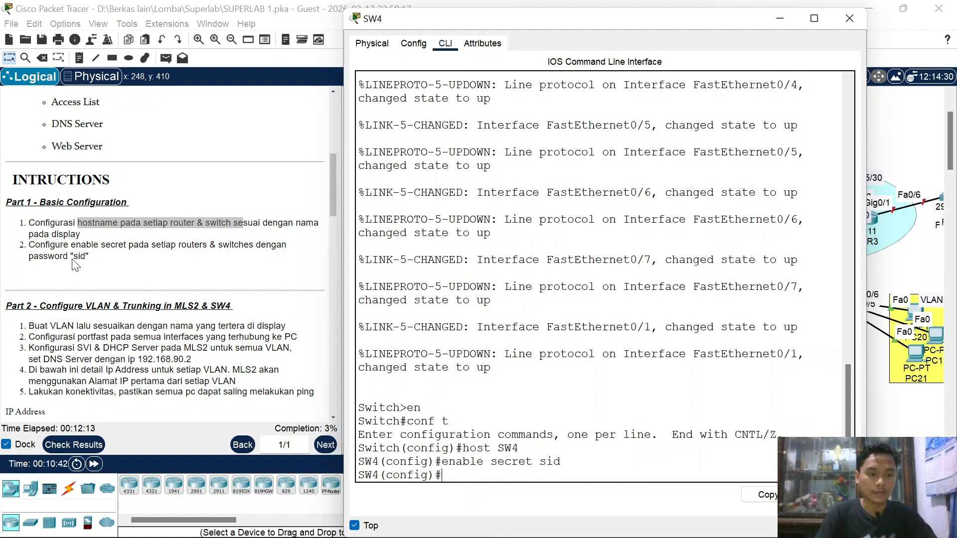
left_click(848, 22)
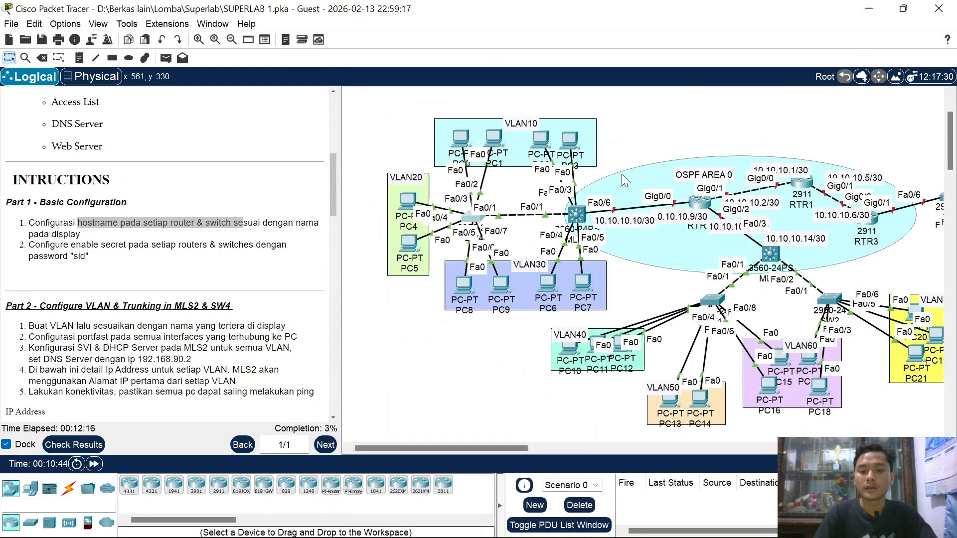
Step: Open MLS2's CLI and enter global configuration mode with en and conf t
left_click(576, 216)
left_click(437, 43)
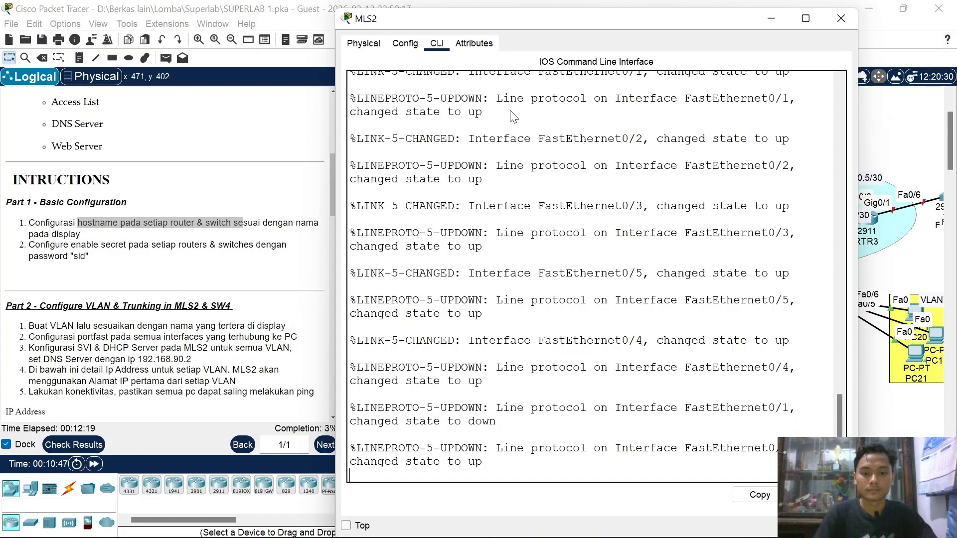
key("Return")
type("en")
key("Return")
type("con")
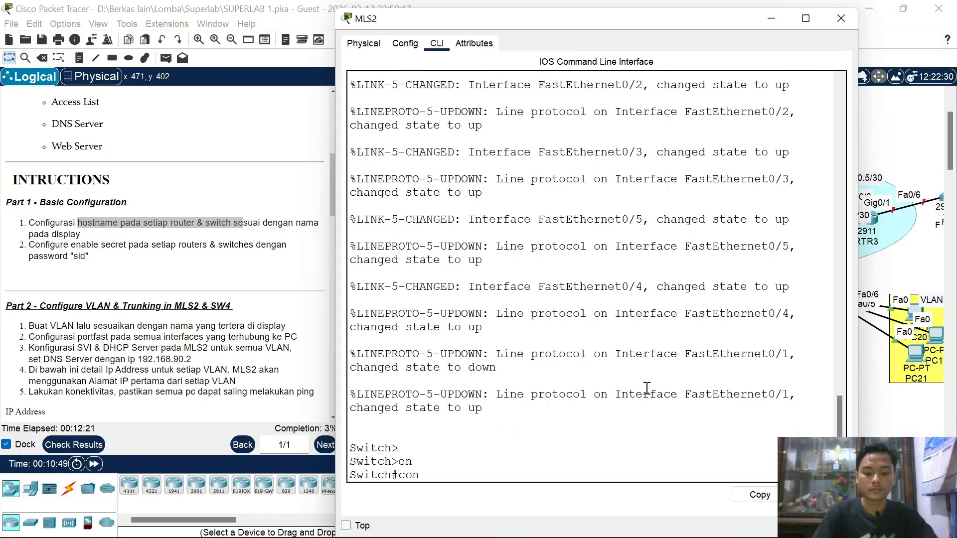
type("f t")
key("Return")
Step: Set hostname MLS2 and the required enable secret password, then close the window
type("hos")
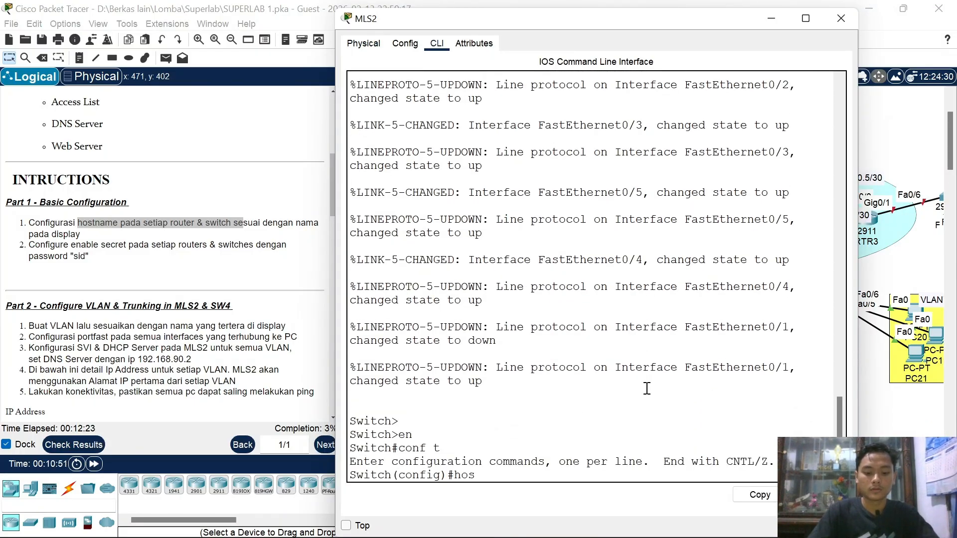
type("t MLS2")
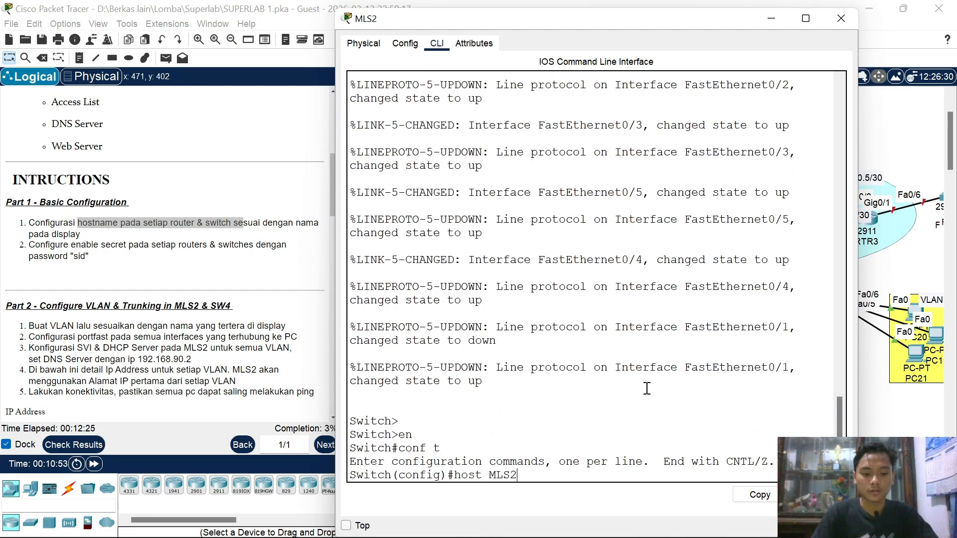
key("Return")
type("ena sec")
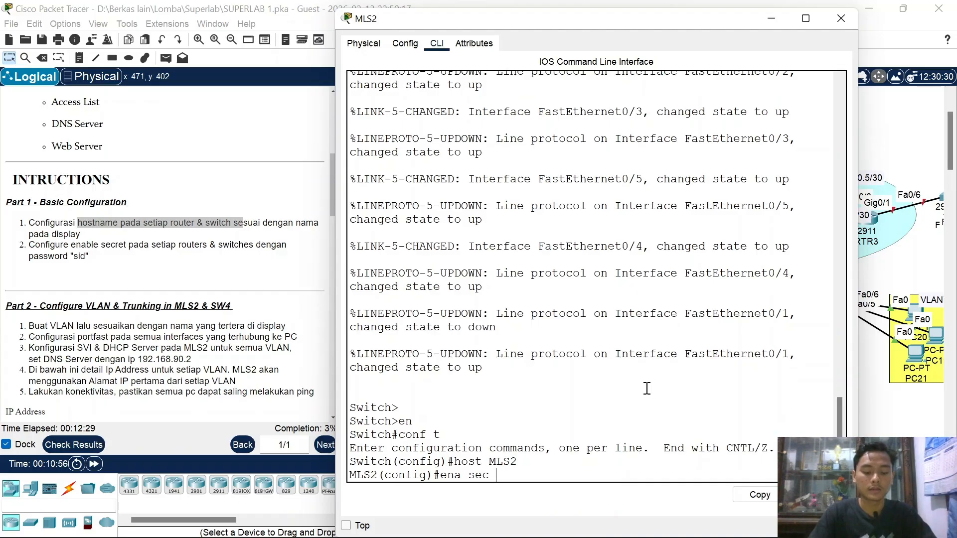
type("sid")
key("Return")
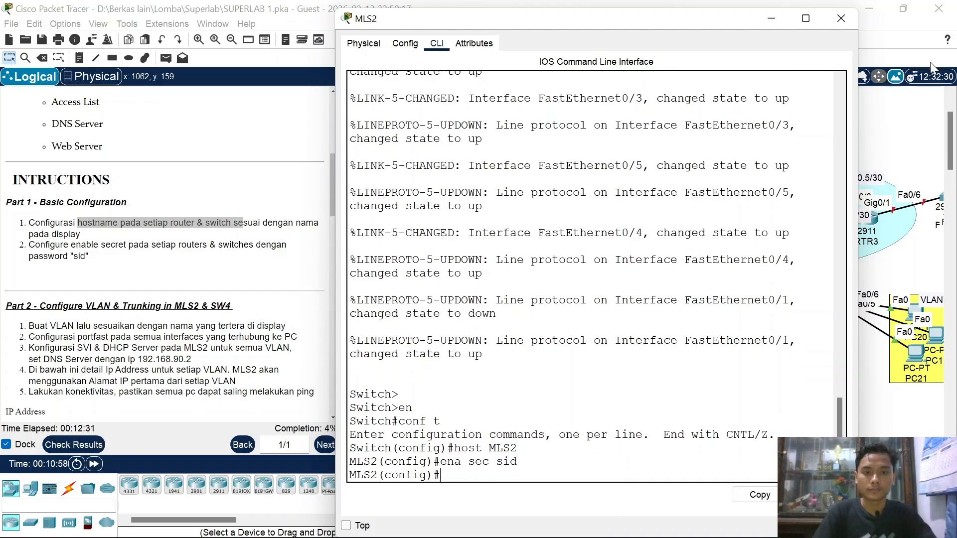
left_click(842, 20)
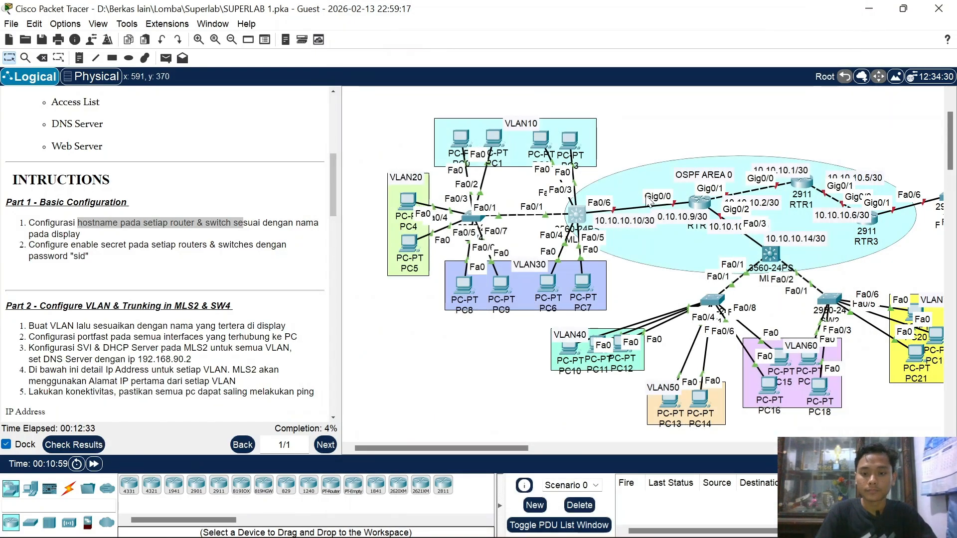
Step: Open RTR2's CLI and enter global configuration mode with en and conf t
left_click(698, 206)
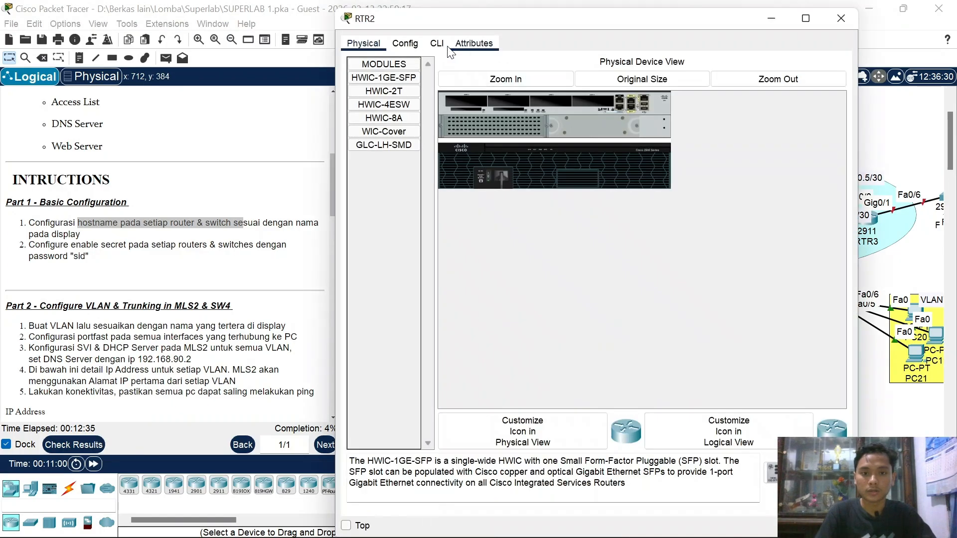
left_click(437, 44)
key("Return")
type("en")
key("Return")
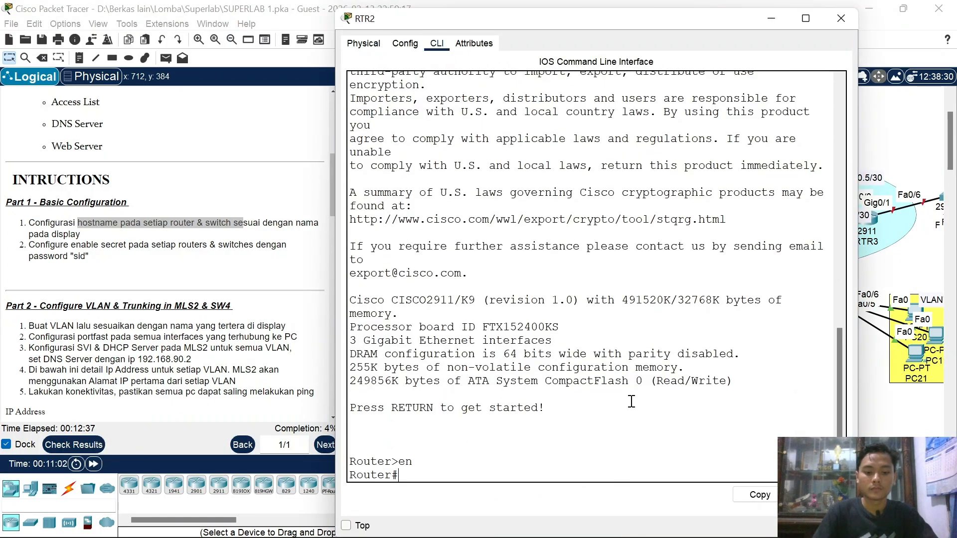
type("conf t")
key("Return")
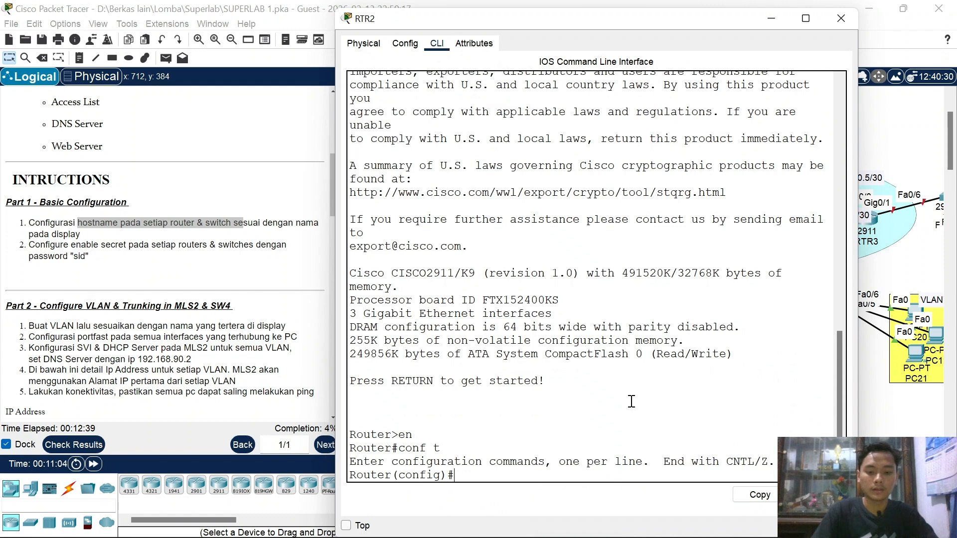
Step: Enter hostname R2TR2 and the required enable secret password, then close the RTR2 window
type("host R")
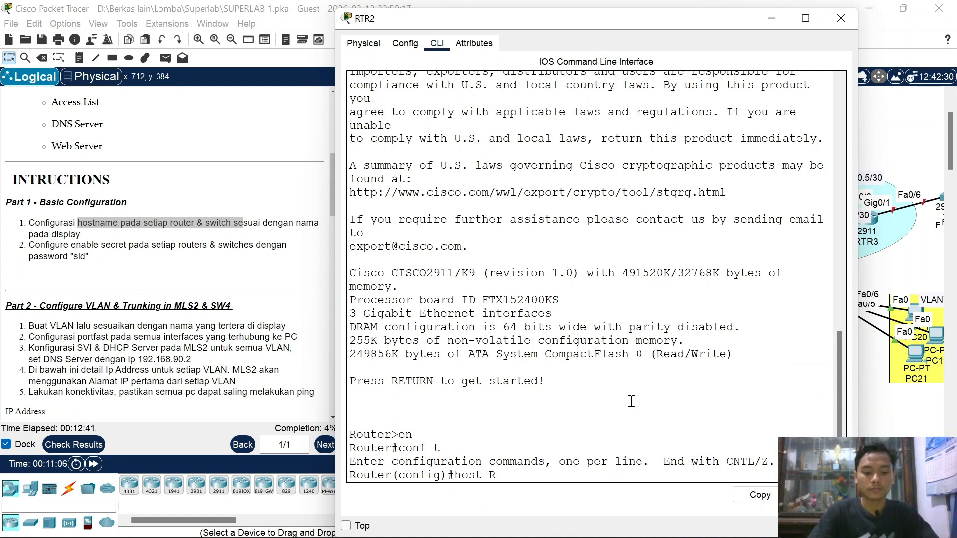
type("2TR2")
key("Return")
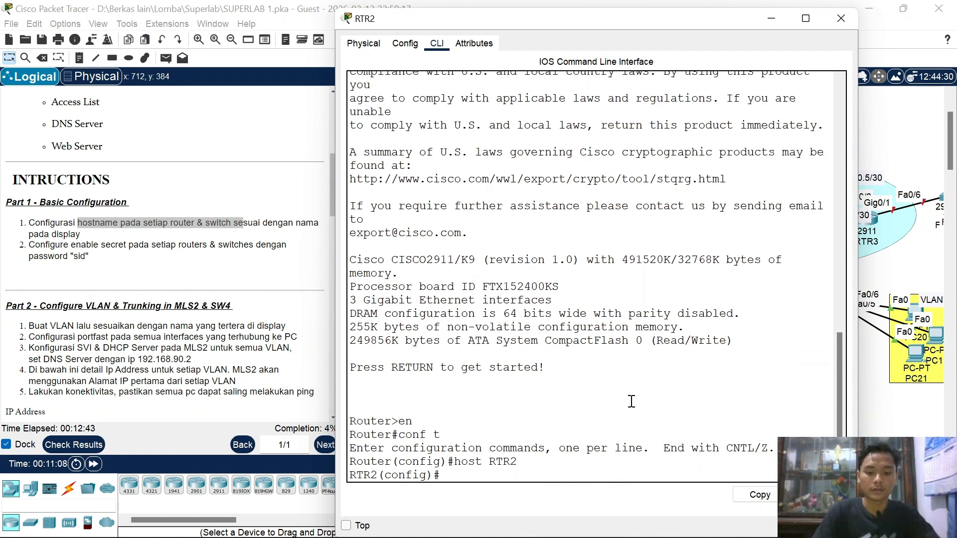
type("ena sec")
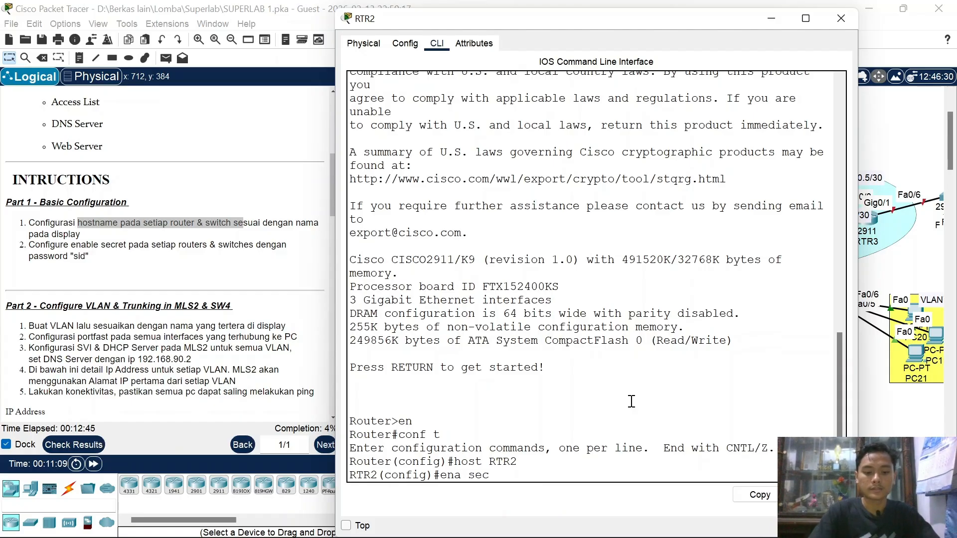
type(" sid")
key("Return")
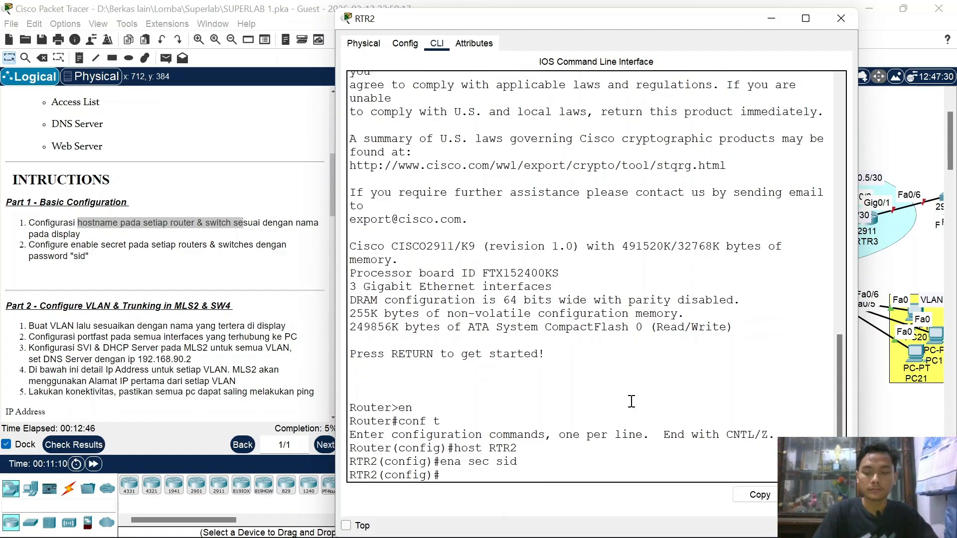
left_click(840, 19)
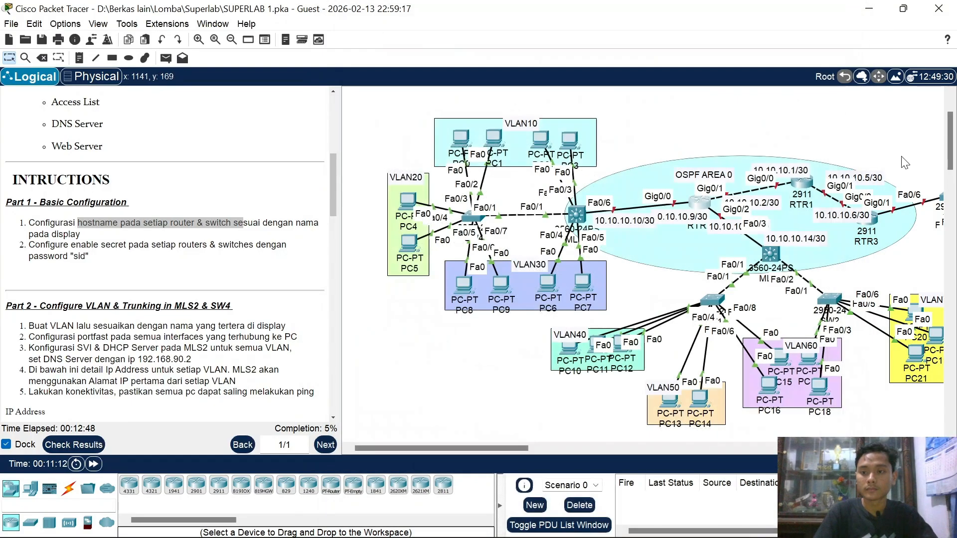
Step: In the router's CLI, set hostname RTR1 and an enable secret password
left_click(803, 189)
left_click(436, 43)
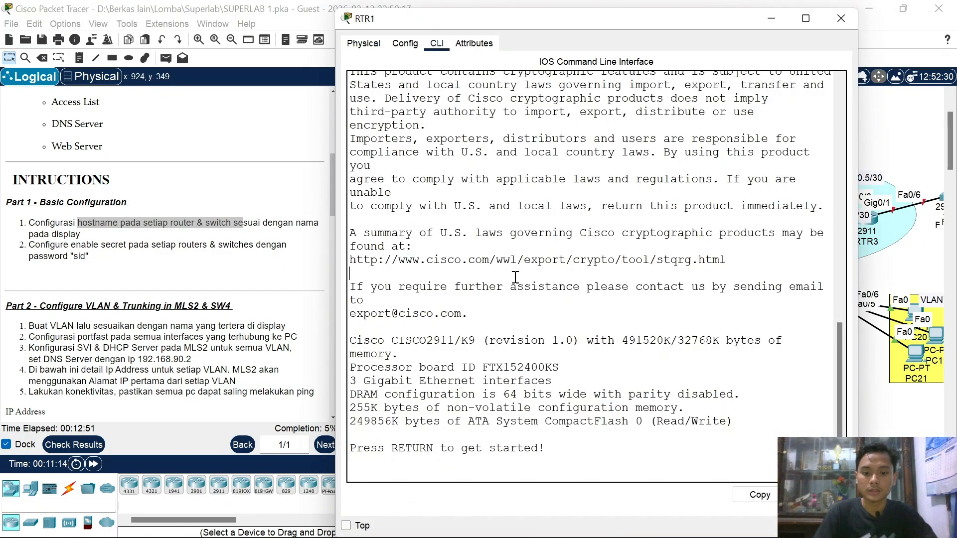
key("Return")
type("en")
key("Return")
type("conf t")
key("Return")
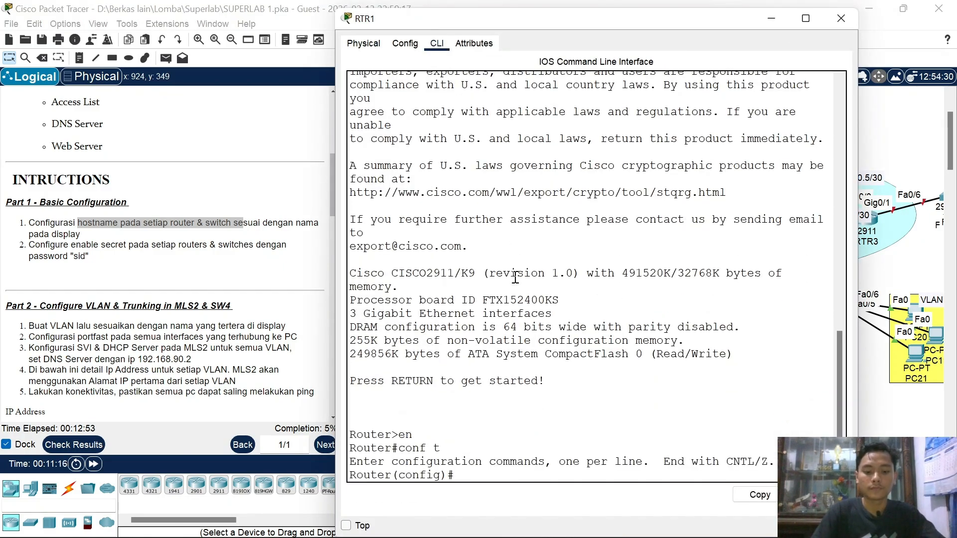
type("host ")
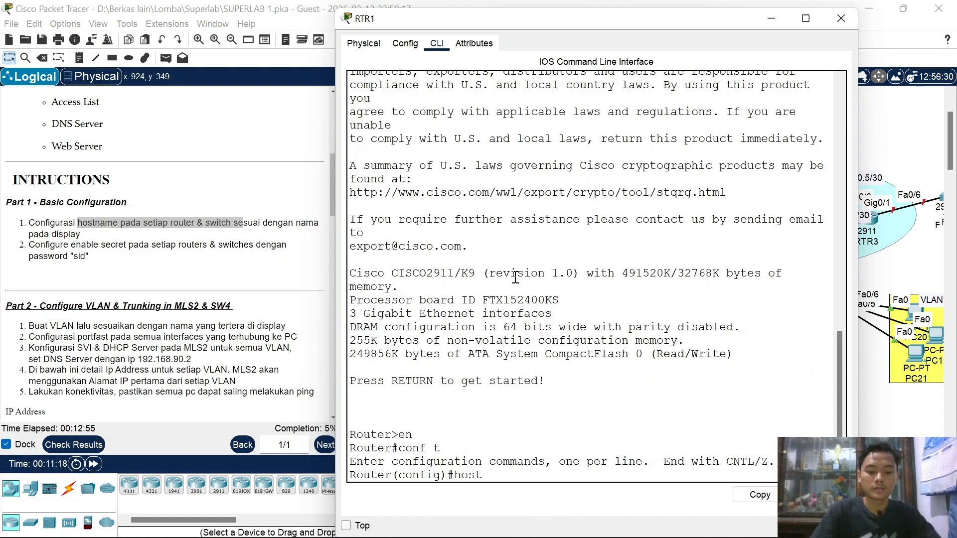
type("RTR1")
key("Return")
type("ena")
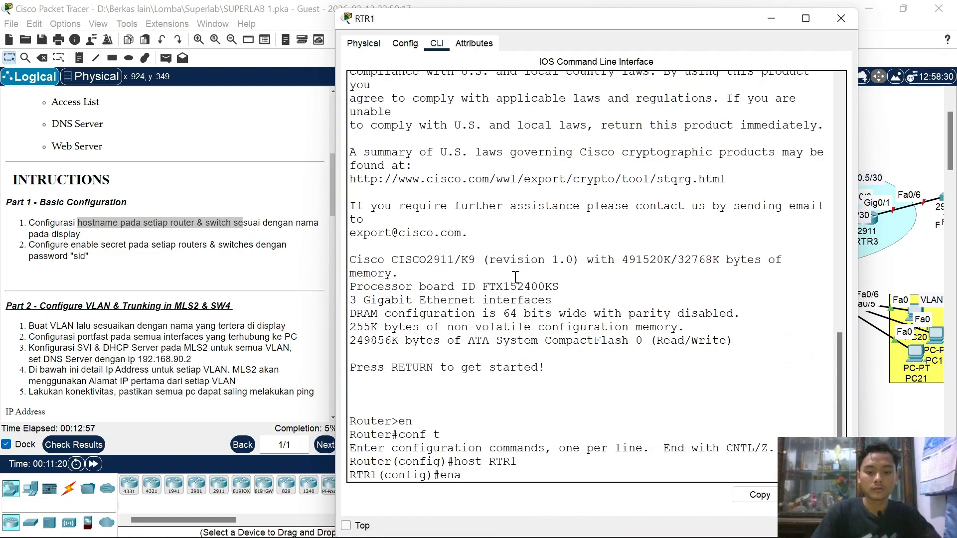
type(" sec sid")
key("Return")
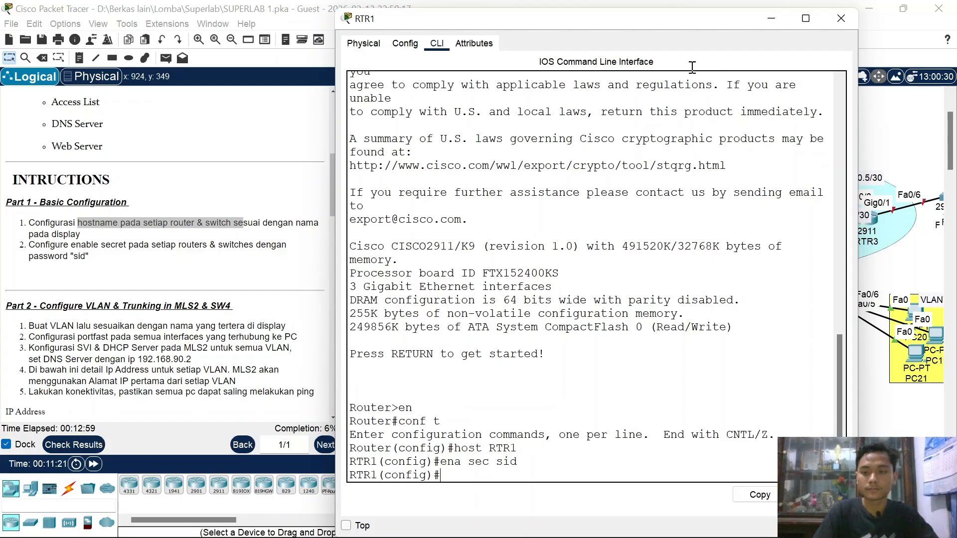
left_click(841, 18)
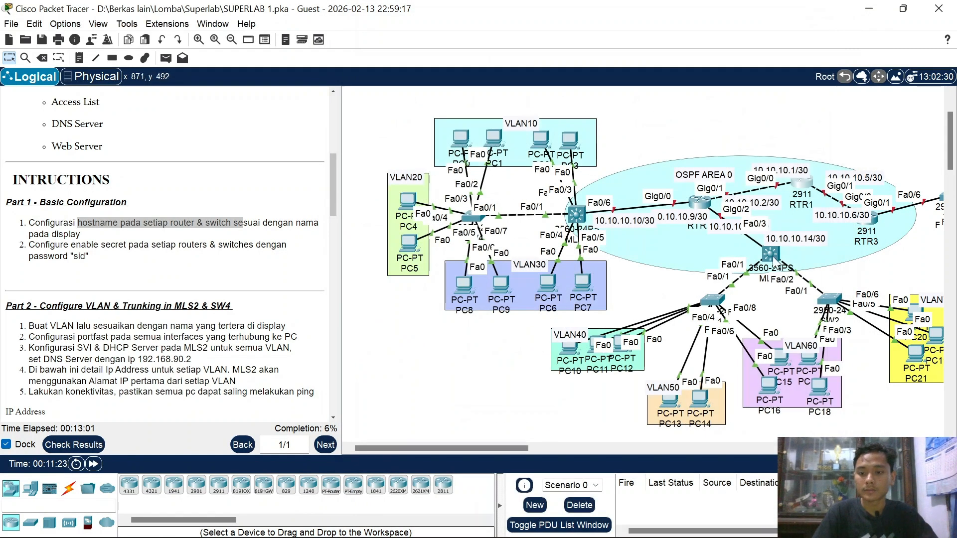
Step: From the multilayer switch's CLI, enter global configuration mode and set hostname MLS1
left_click(772, 255)
left_click(437, 44)
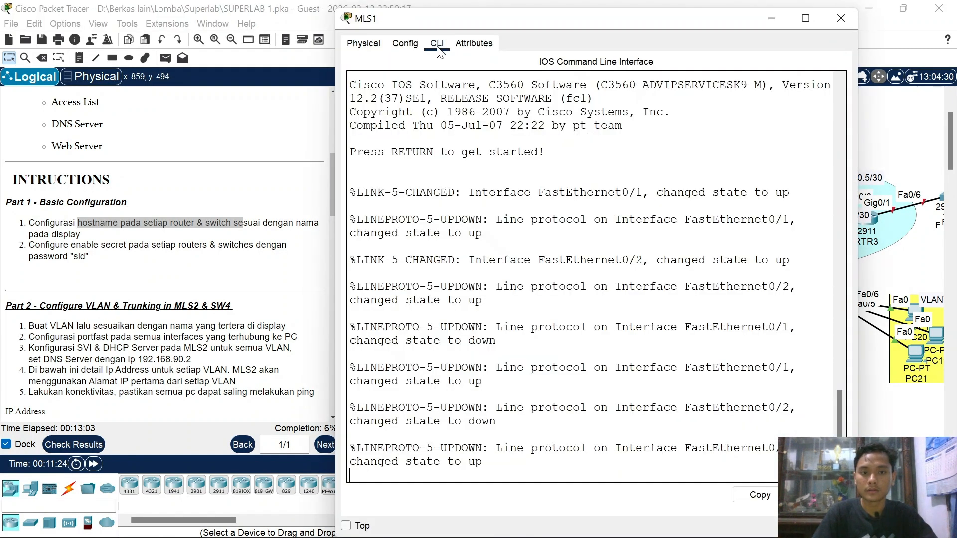
key("Return")
type("en")
key("Return")
type("ch#c")
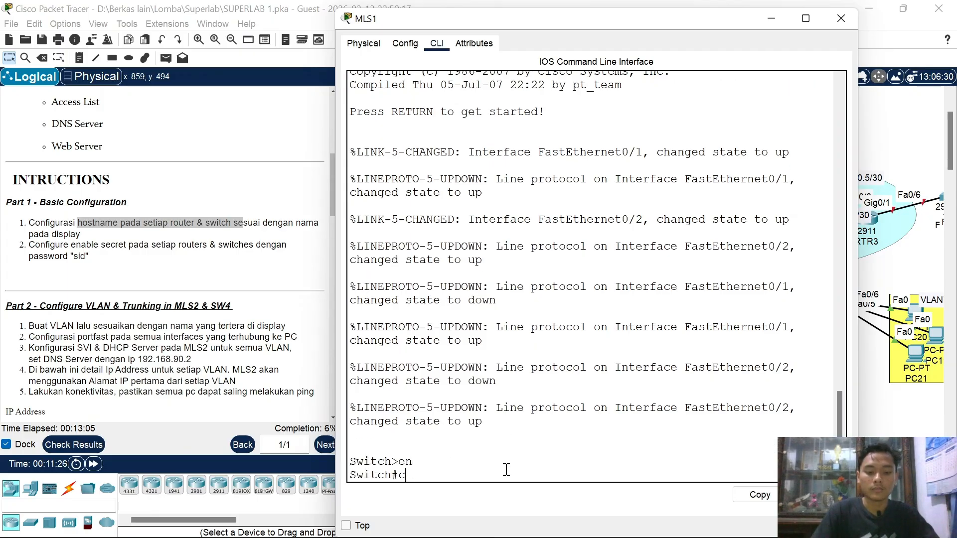
type("onf t")
key("Return")
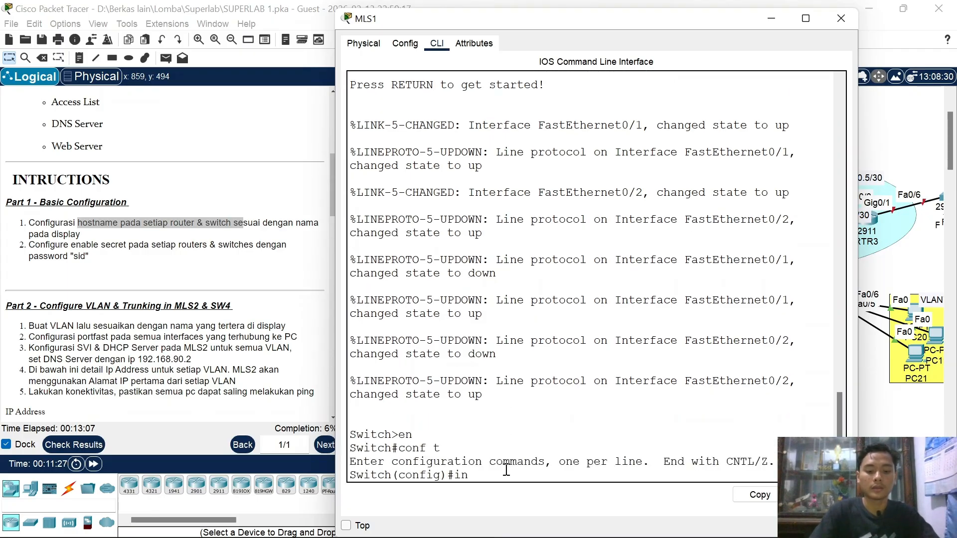
type("host")
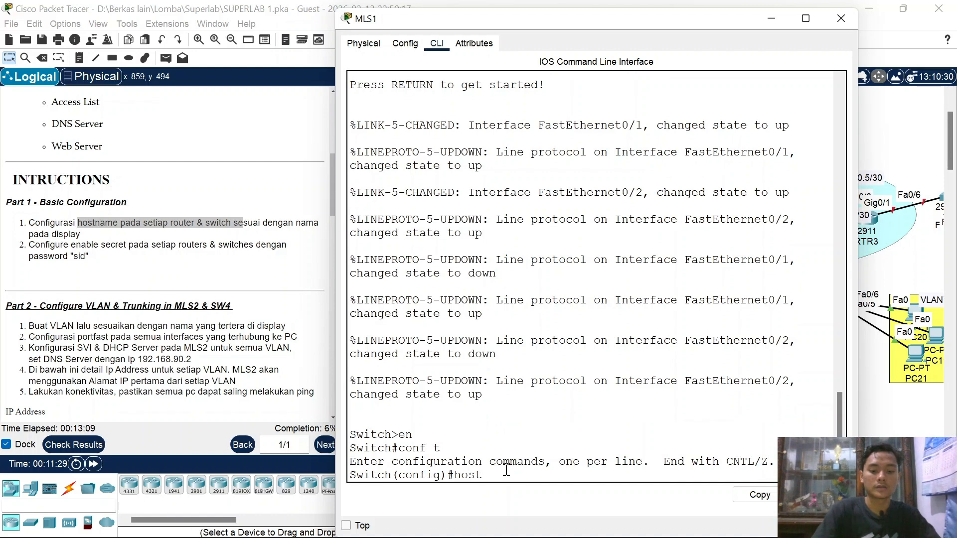
type(" MLS1")
key("Return")
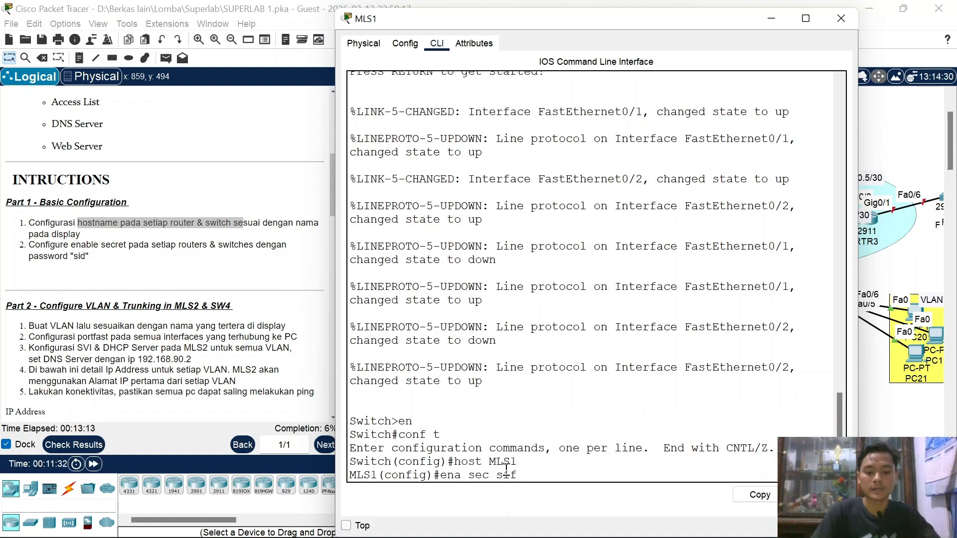
Step: Give MLS1 its enable secret password, correcting a mistyped entry, then end configuration mode
type("ena sec sif")
key("Return")
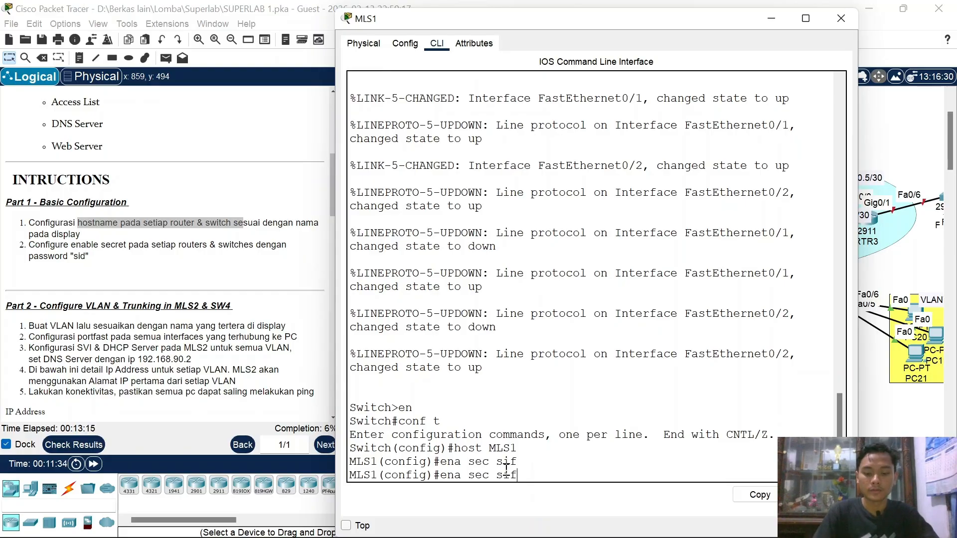
type("no")
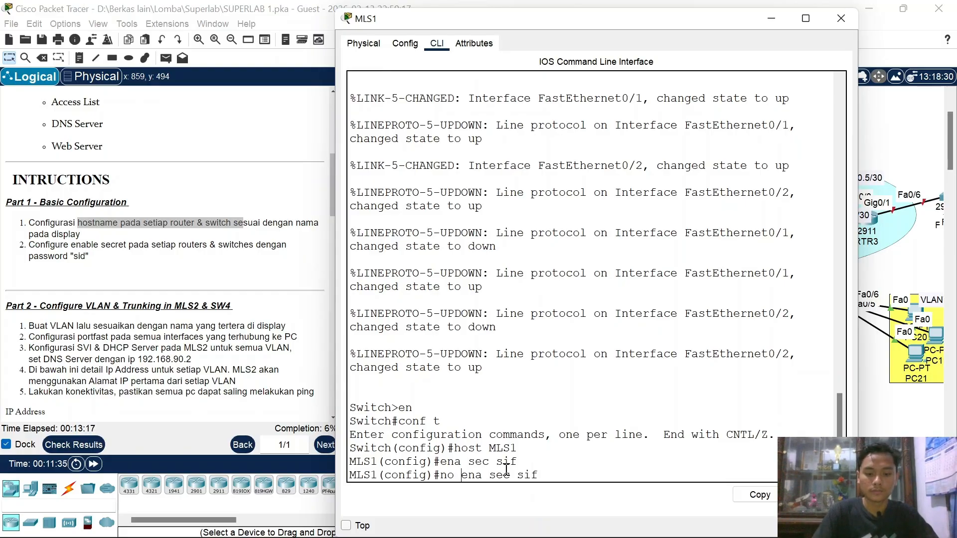
key("Return")
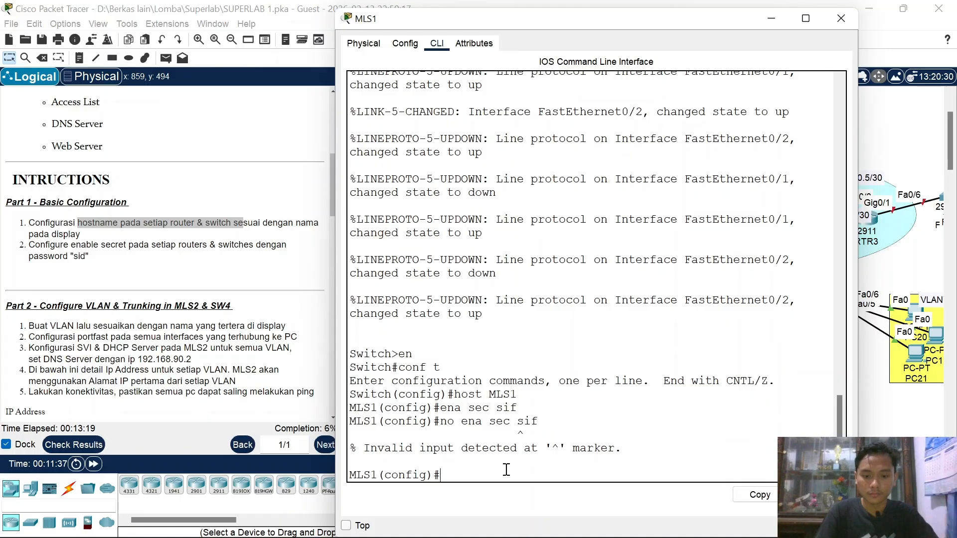
key("Up")
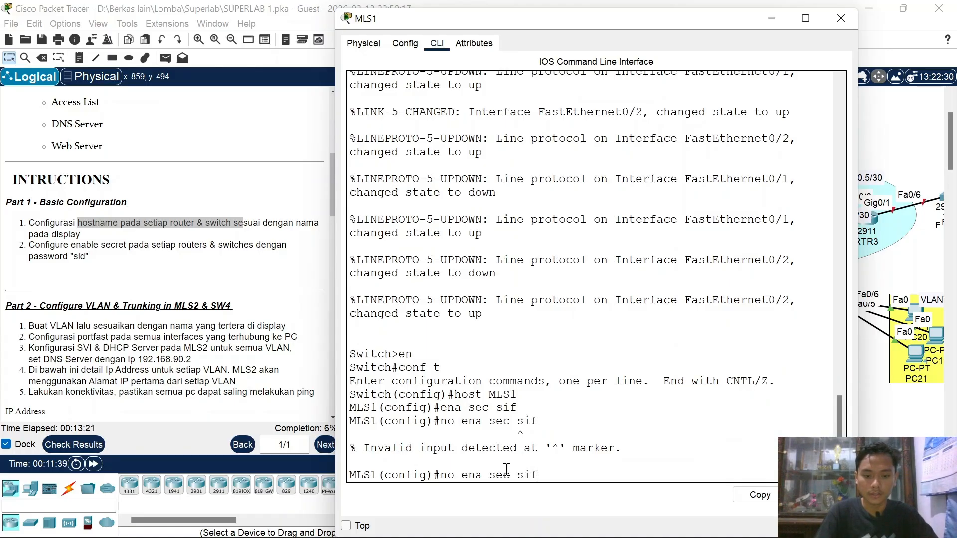
key("Up")
type("d")
key("Return")
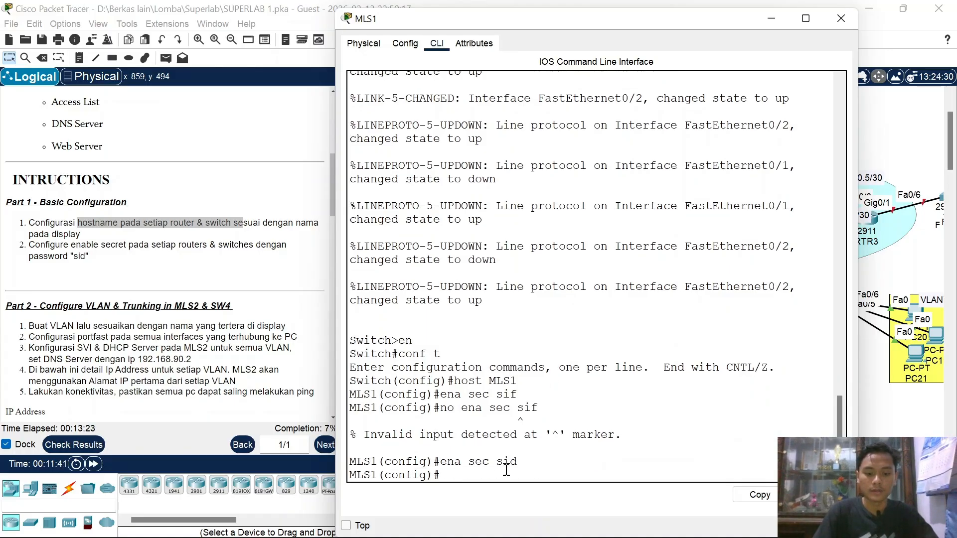
type("end")
key("Return")
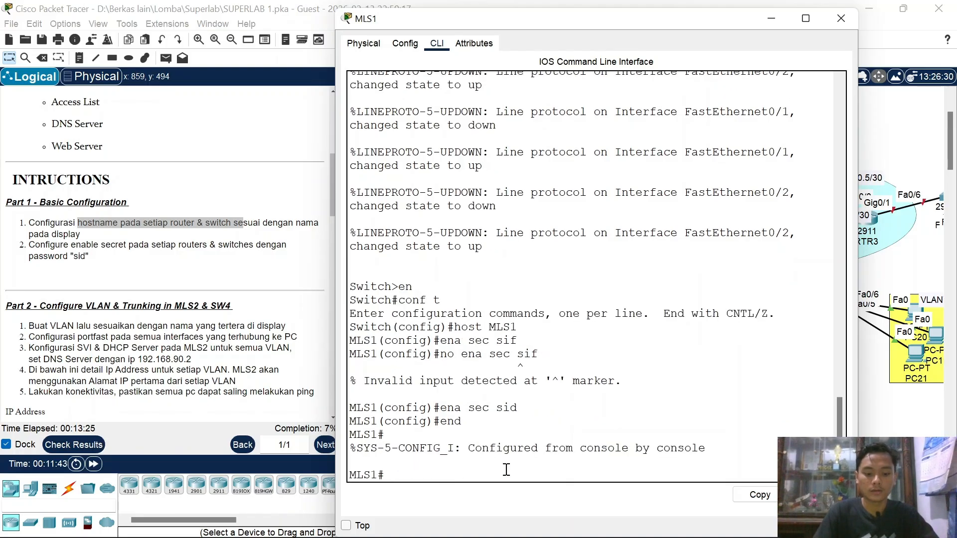
type("end")
key("Return")
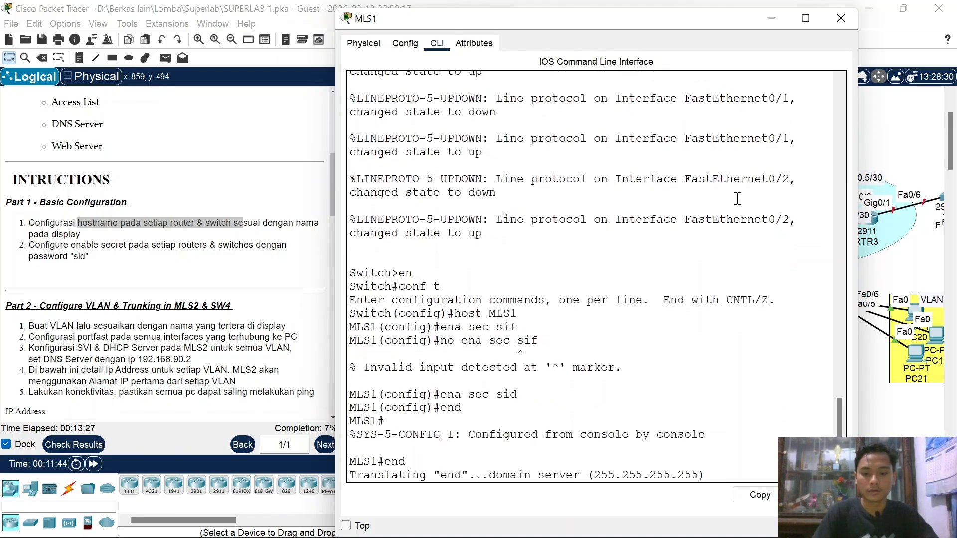
left_click(840, 19)
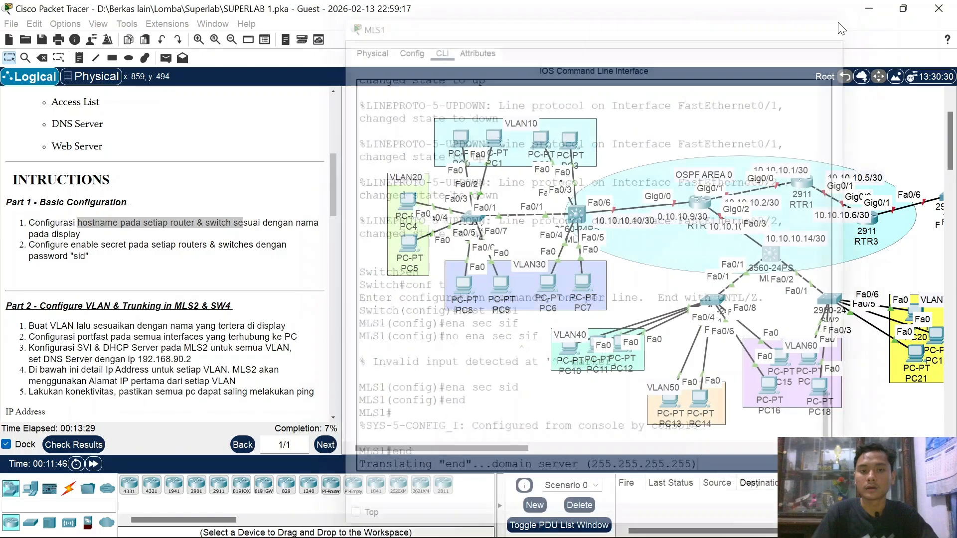
Step: Configure switch SW1 with hostname SW1 and an enable secret password
left_click(712, 301)
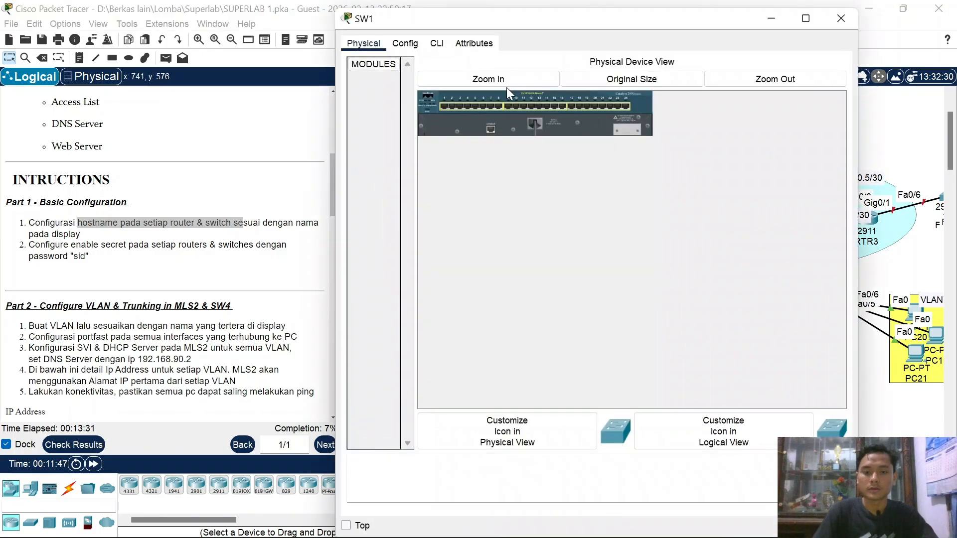
left_click(436, 42)
key("Return")
type("en")
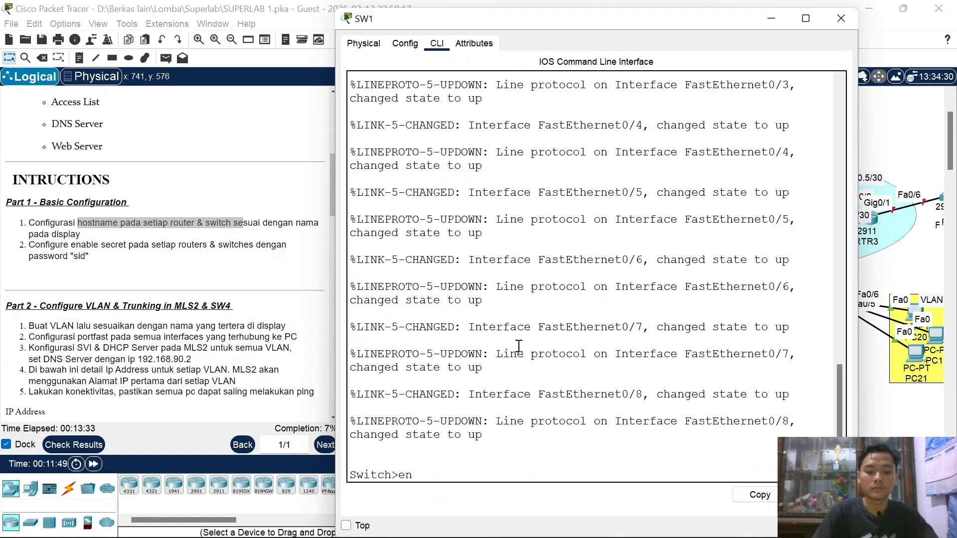
key("Return")
type("conf t")
key("Return")
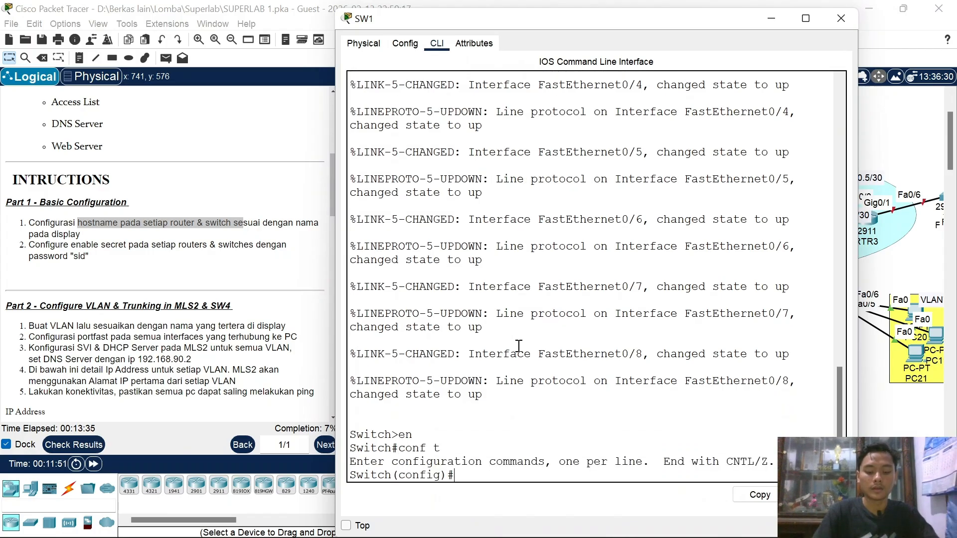
type("host")
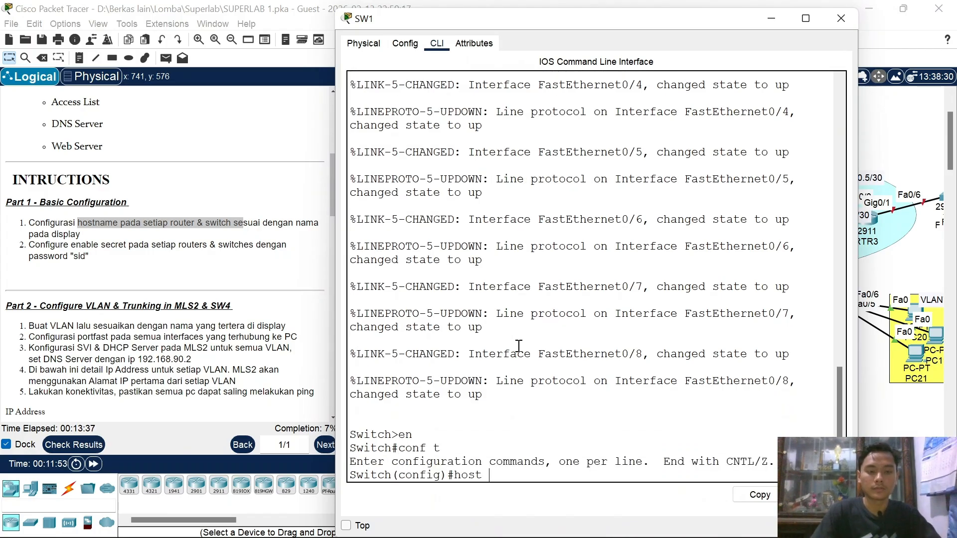
type(" SW1")
key("Return")
type("e")
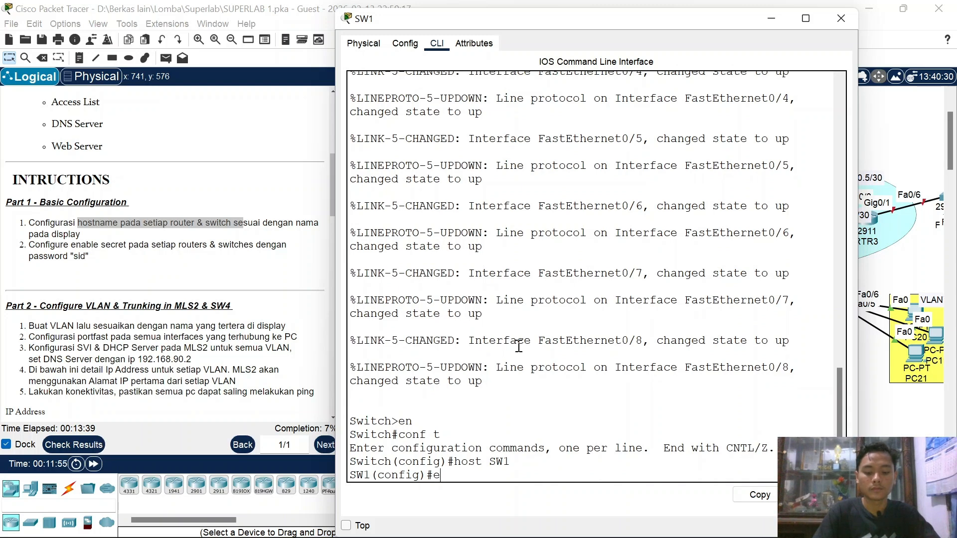
type("na sec sid")
key("Return")
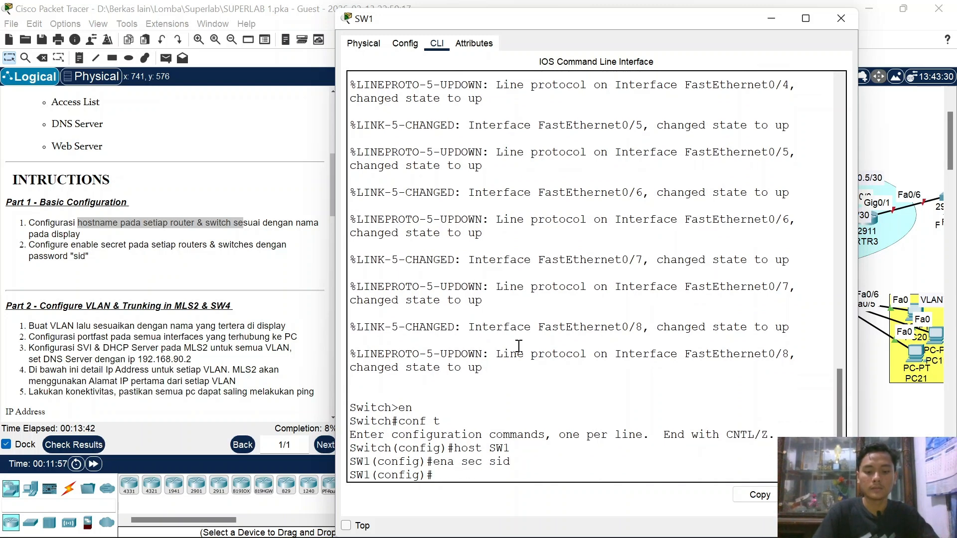
left_click(847, 20)
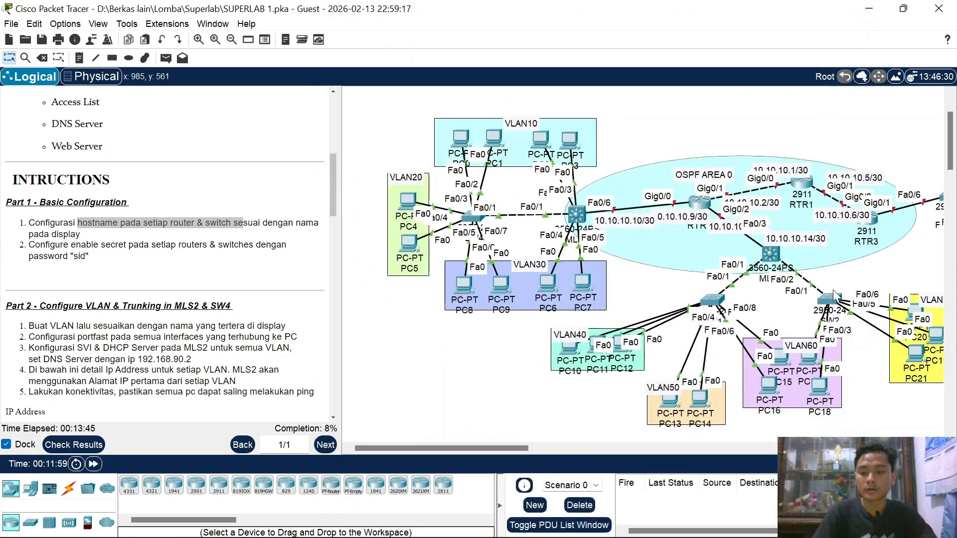
Step: Configure switch SW2 with hostname SW2 and an enable secret password
left_click(831, 295)
left_click(437, 44)
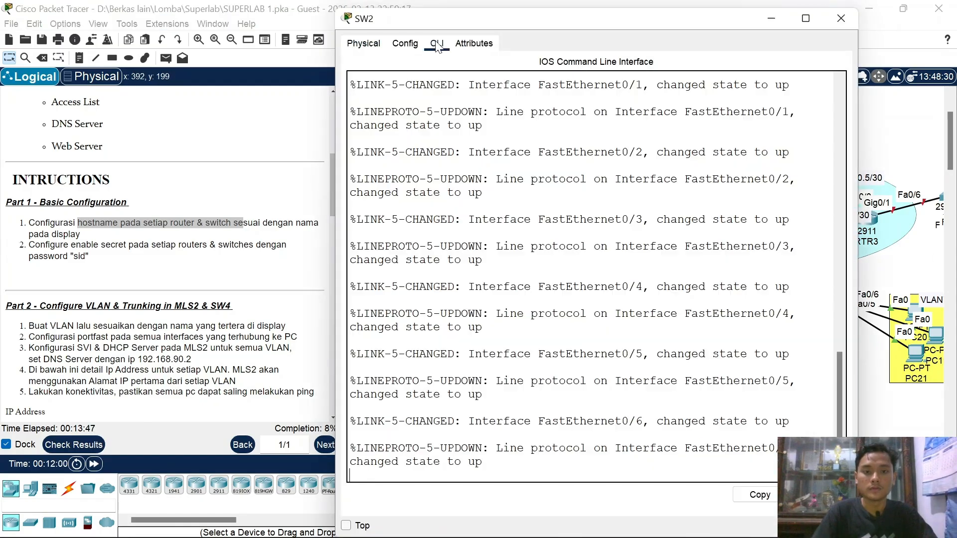
key("Return")
type("en")
key("Return")
type("conf ")
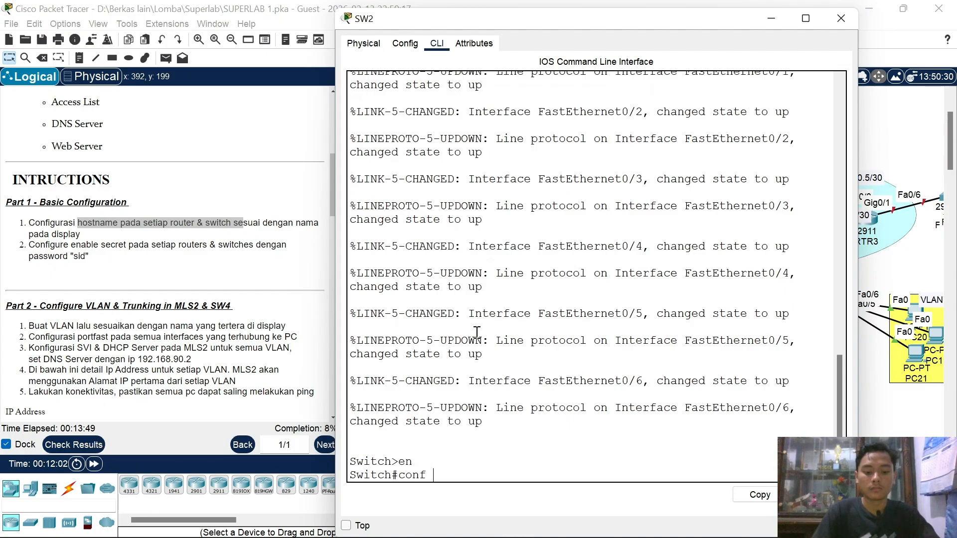
type("t")
key("Return")
type("host S")
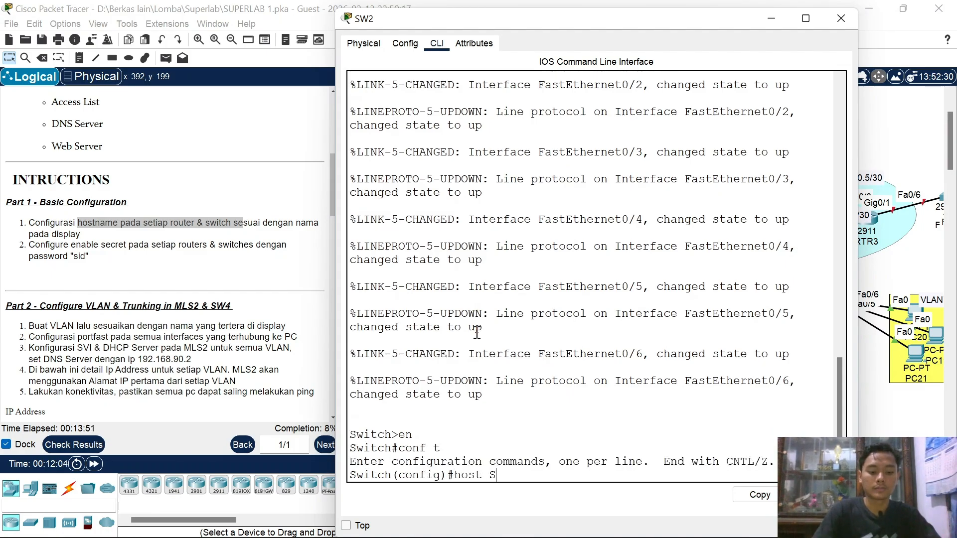
type("W2")
key("Return")
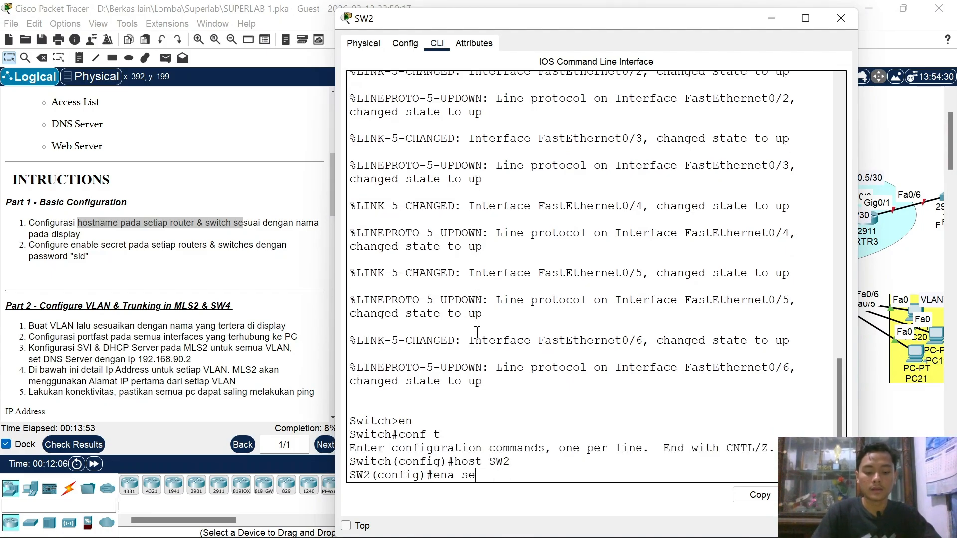
type("ena sec sid")
key("Return")
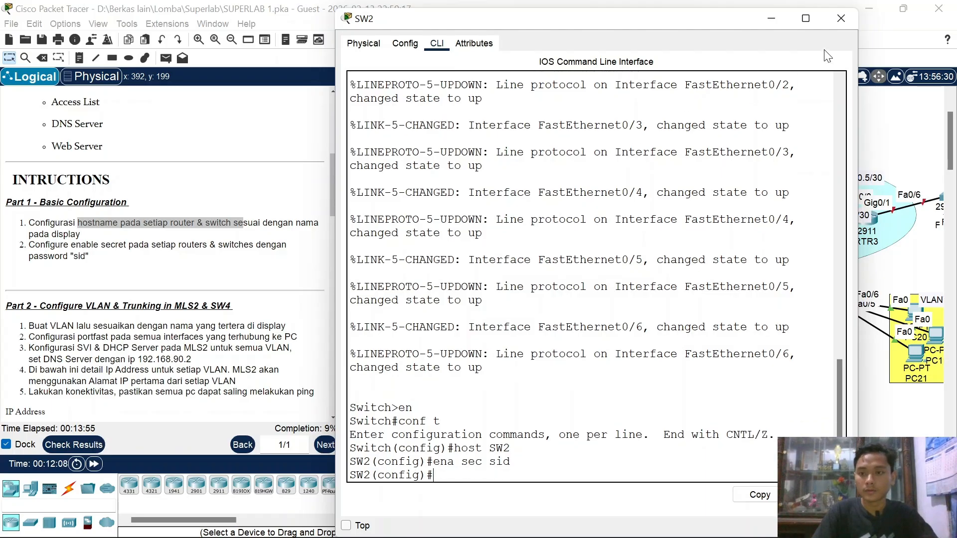
left_click(841, 19)
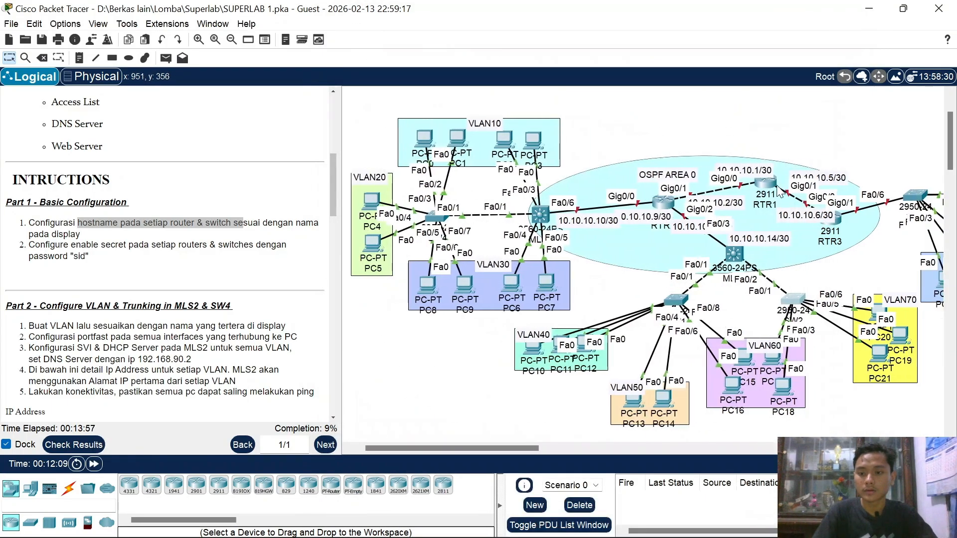
Step: Check RTR1's console, then enter privileged mode on router RTR3's CLI
left_click(769, 185)
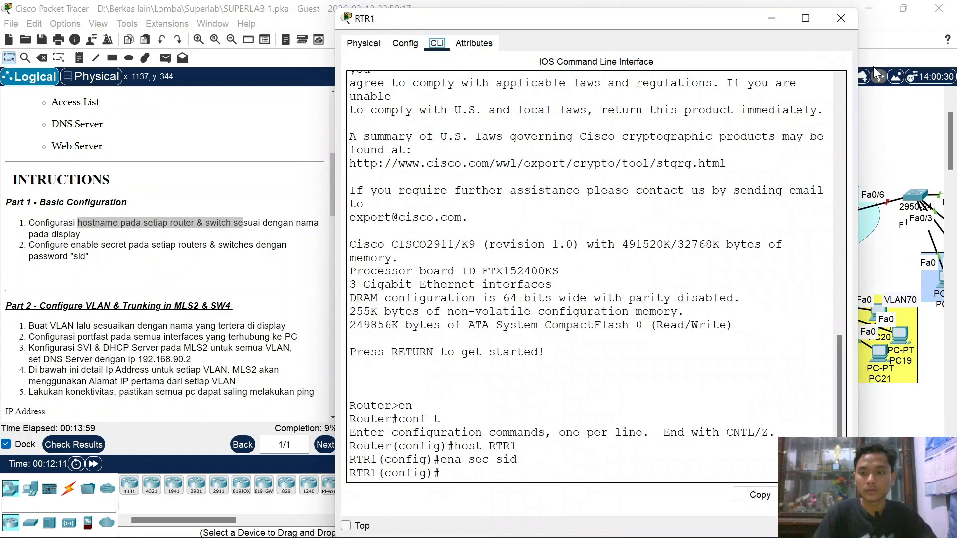
left_click(839, 19)
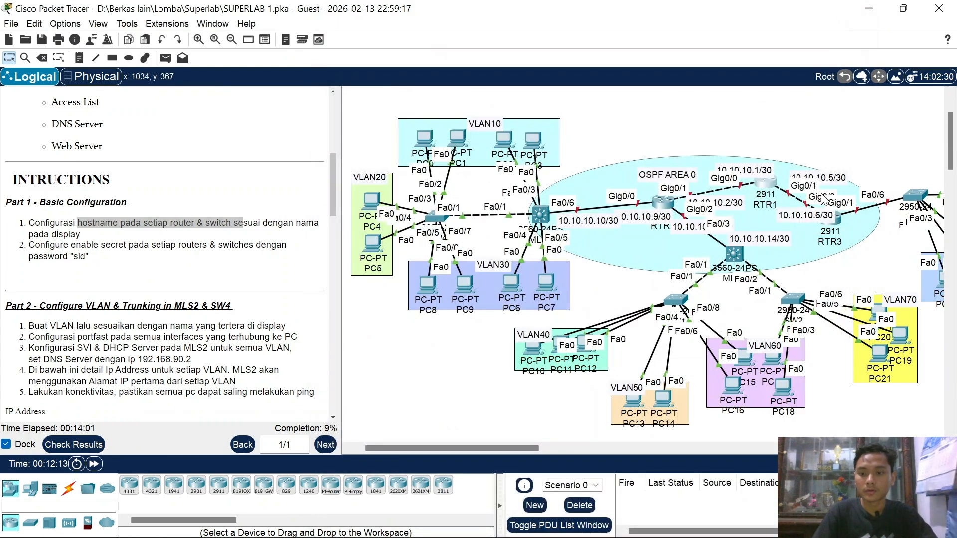
left_click(840, 220)
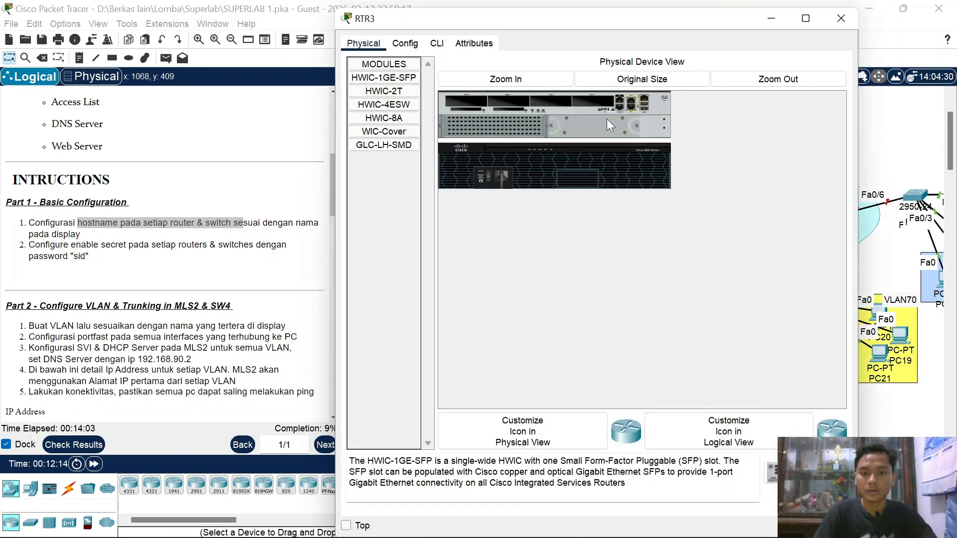
left_click(436, 43)
key("Return")
type("er>e")
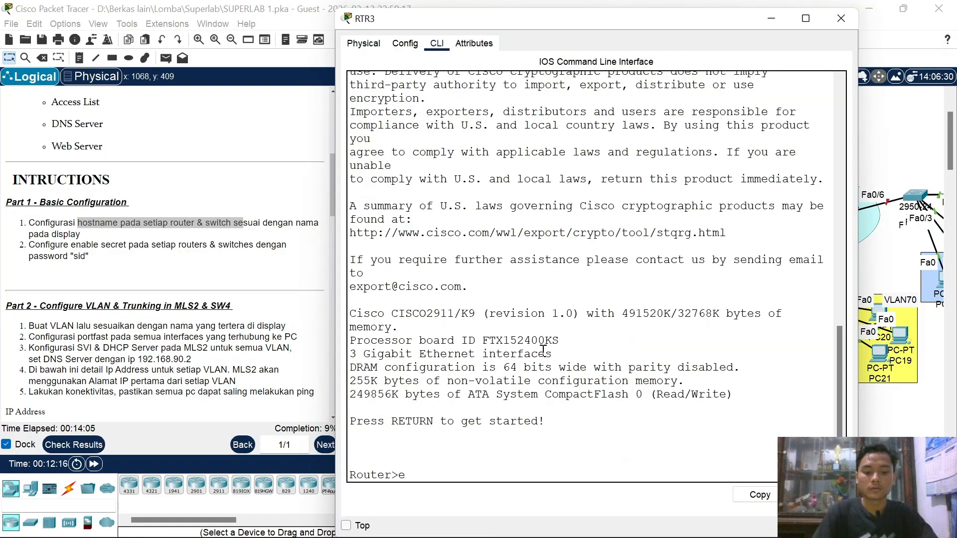
type(" n")
key("Return")
type("en")
key("Return")
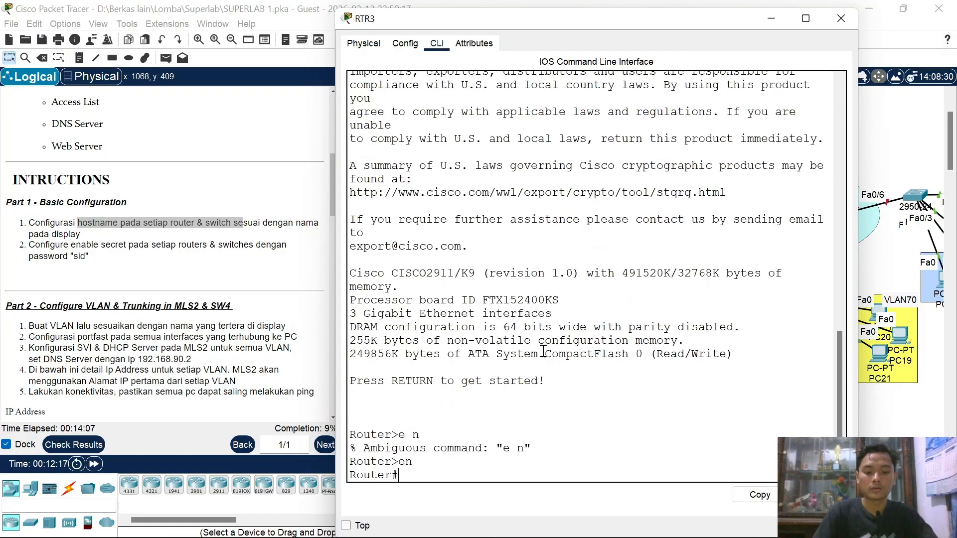
Step: Set RTR3's hostname to RTR3 and give it an enable secret password
type("conf t")
key("Return")
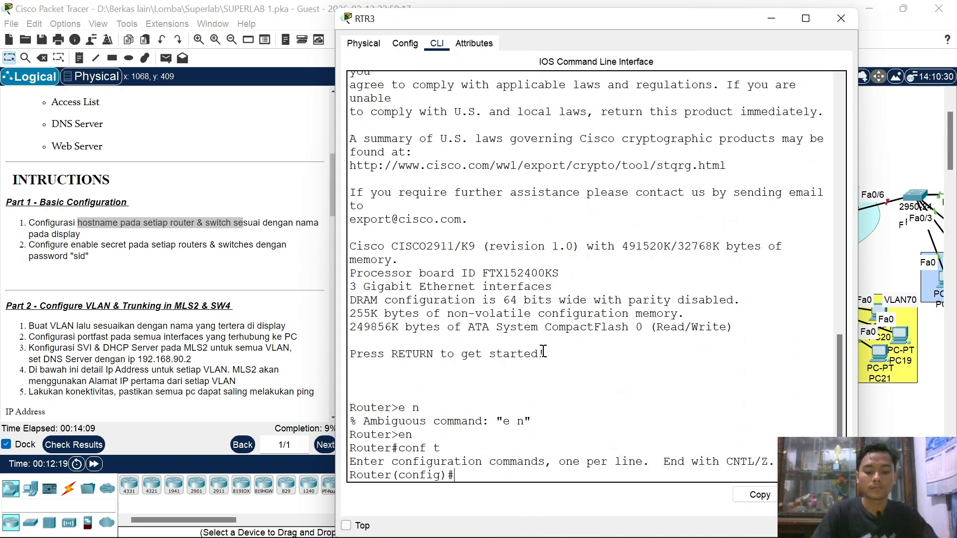
type("host")
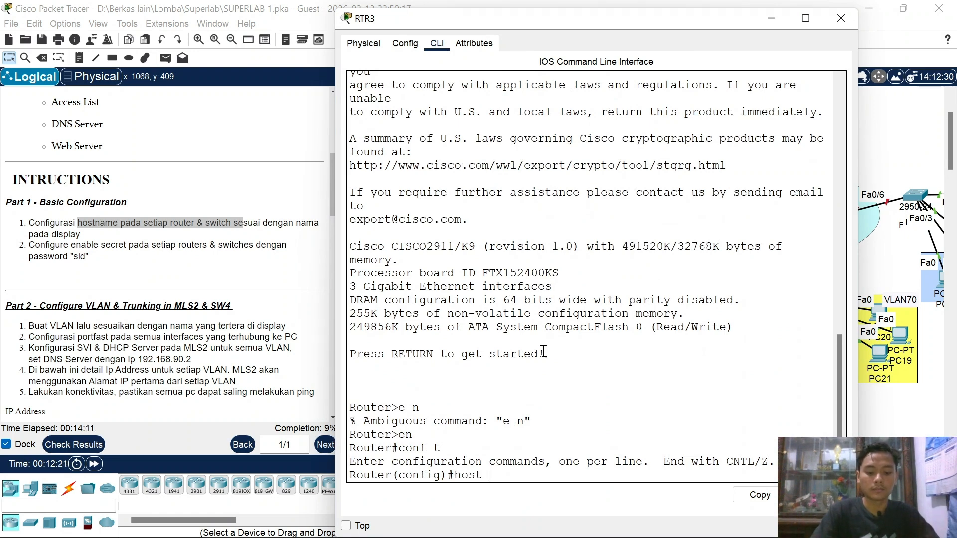
type(" RTR3")
key("Return")
key("Return")
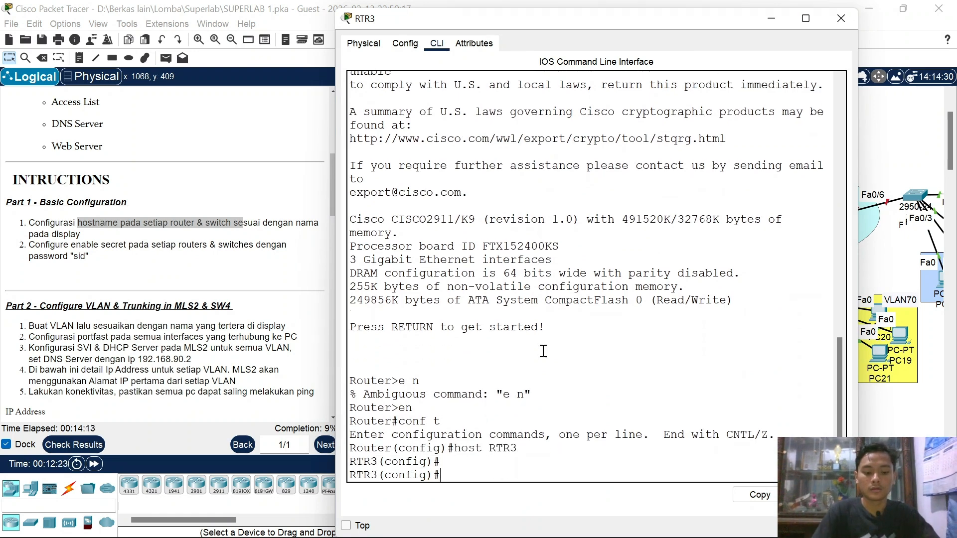
key("Return")
type("ena")
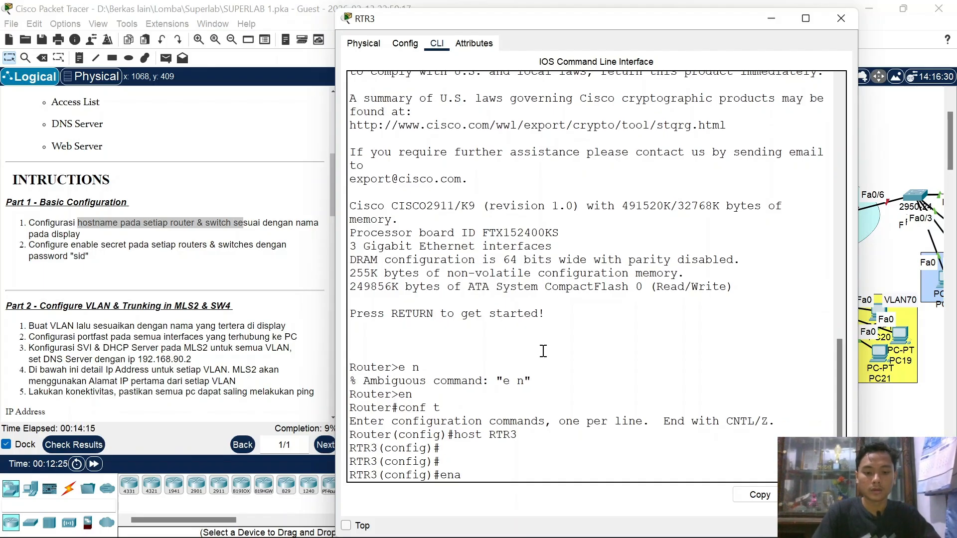
type(" sec sid")
key("Return")
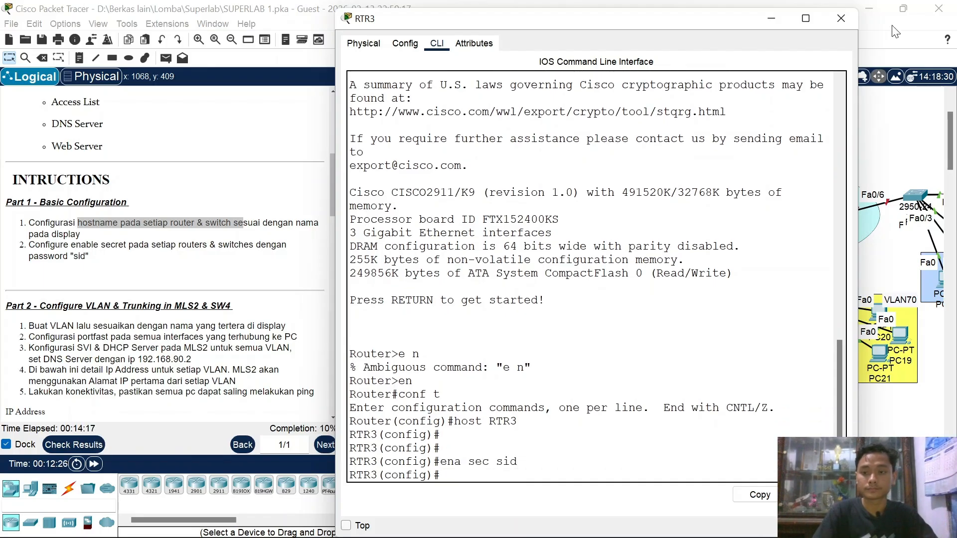
left_click(855, 19)
scroll(784, 217, "right", 2)
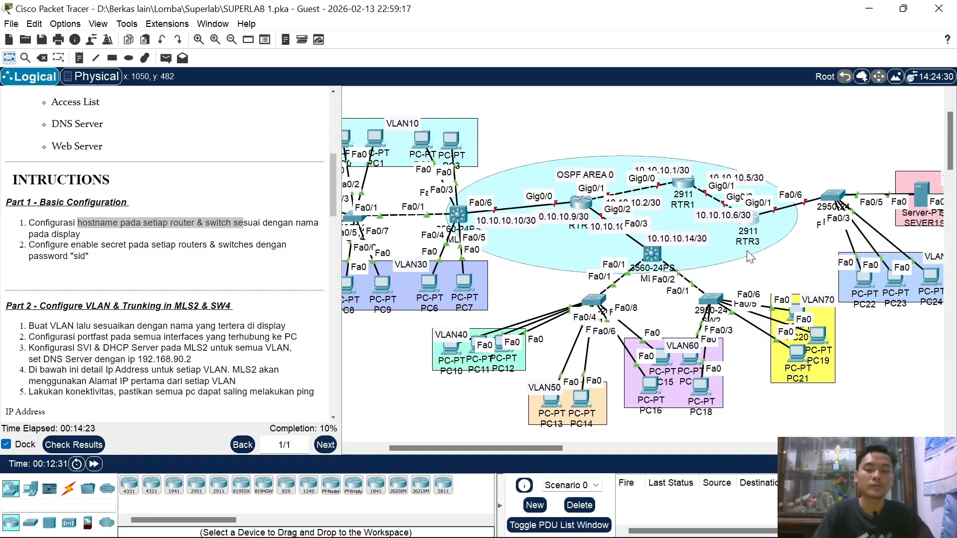
scroll(750, 256, "right", 1)
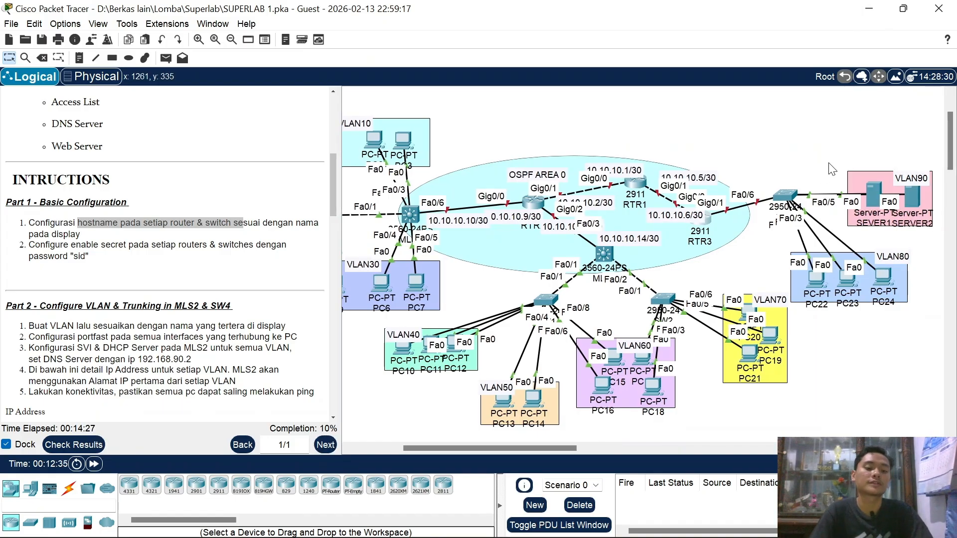
Step: In SW3's CLI, set hostname SW3 and an enable secret password
left_click(789, 198)
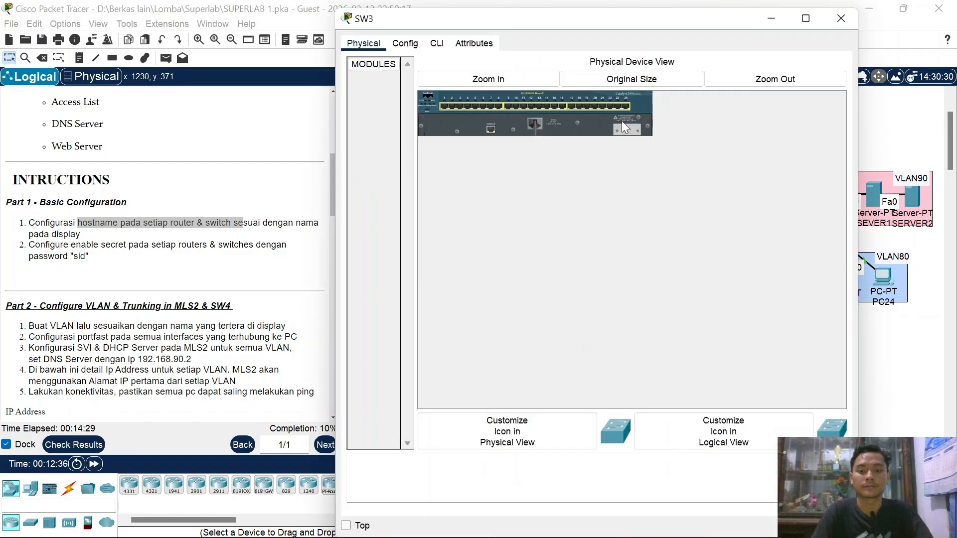
left_click(437, 44)
key("Return")
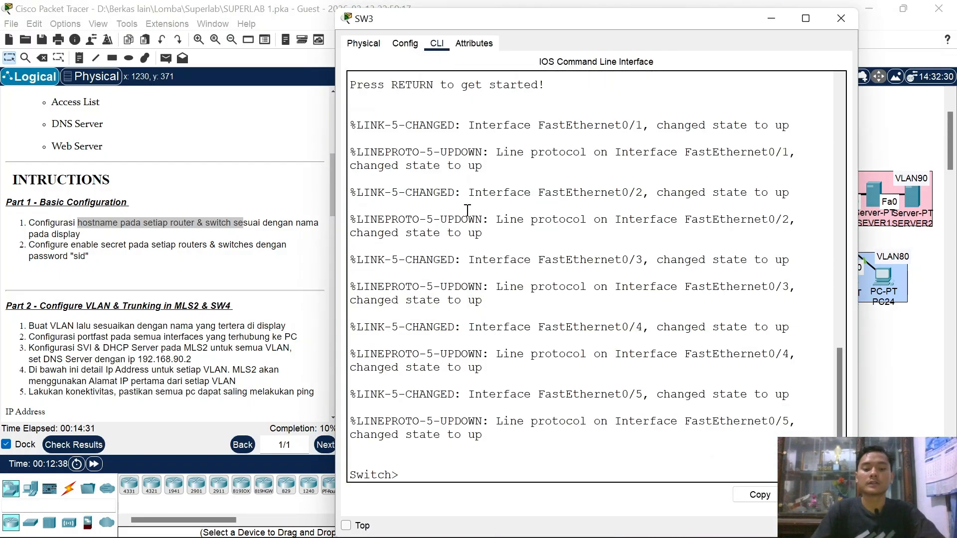
type("en")
key("Return")
type("conf t")
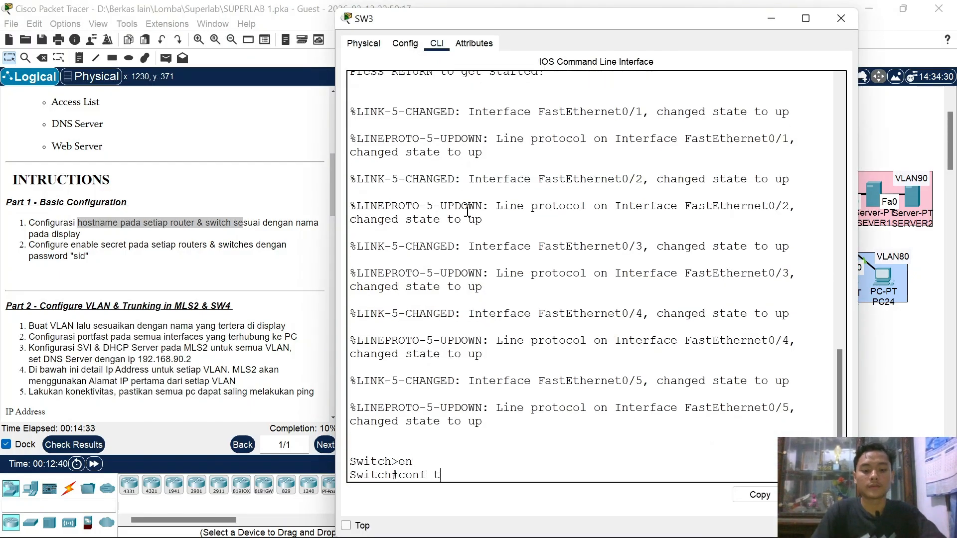
key("Return")
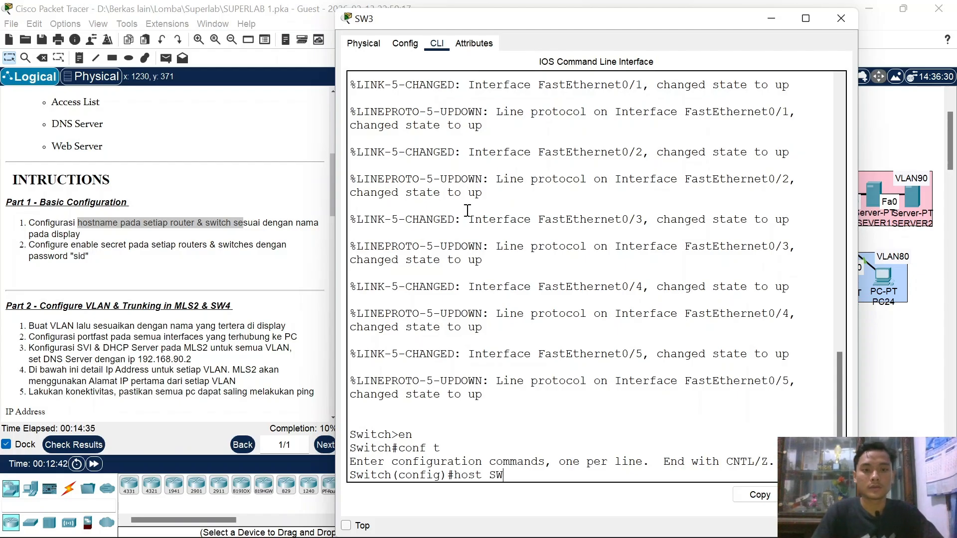
type("host SW3")
key("Return")
type("ena sec ")
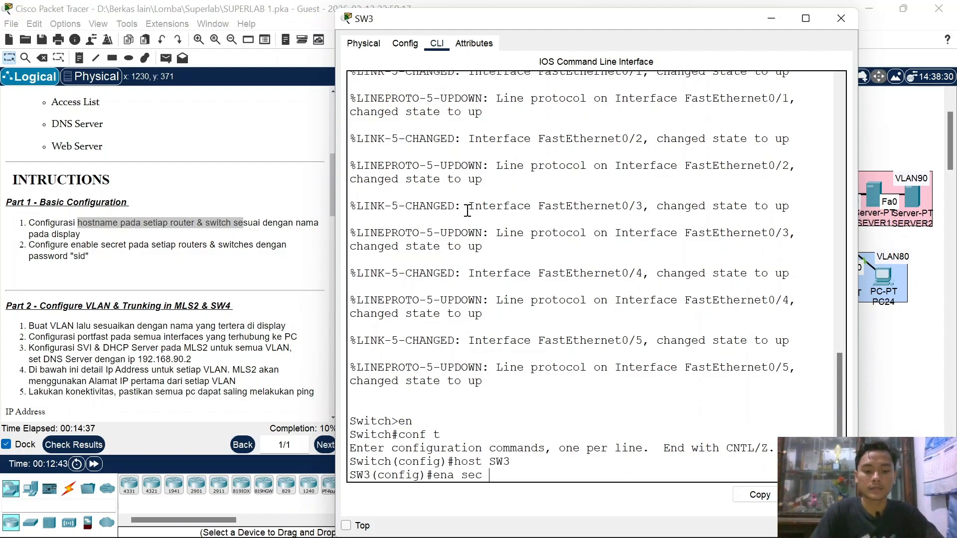
type("sid")
key("Return")
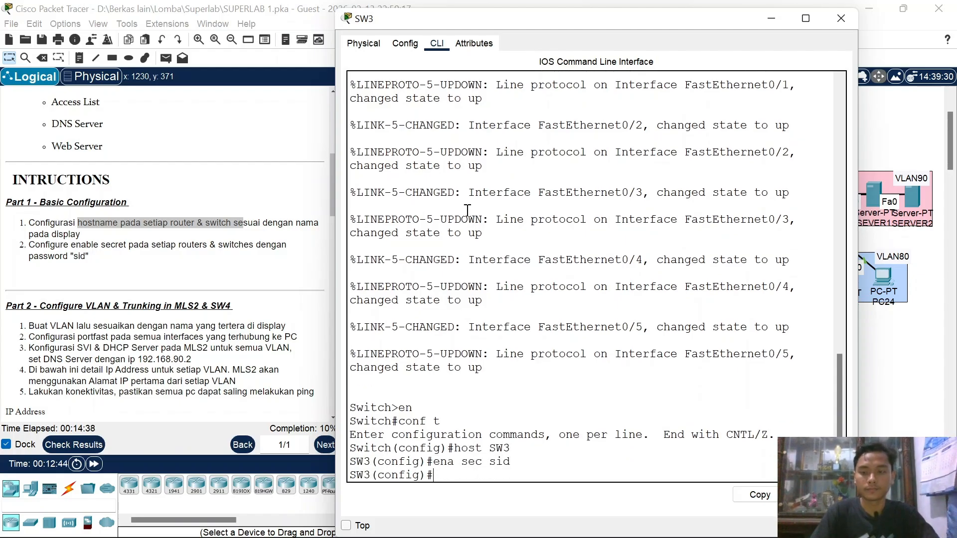
left_click(840, 19)
scroll(808, 239, "left", 5)
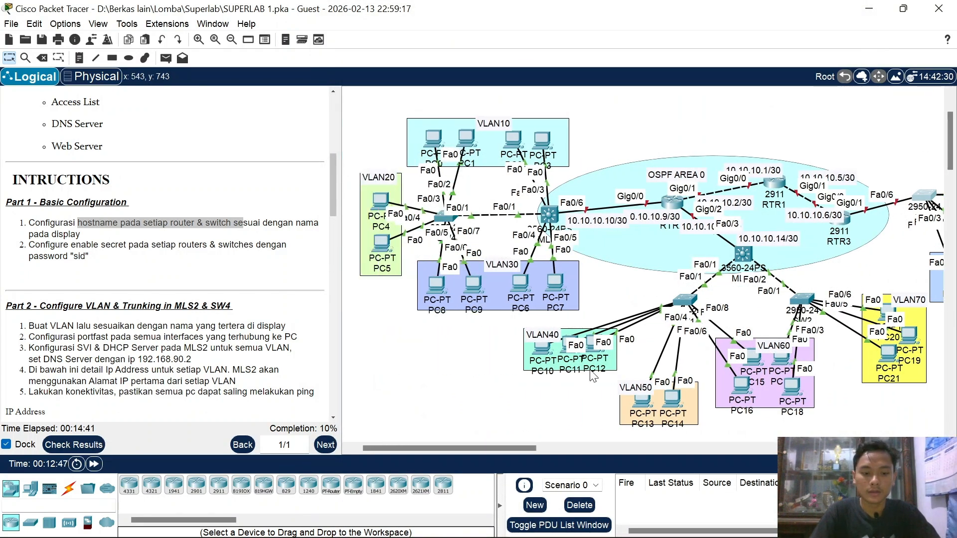
scroll(792, 226, "right", 5)
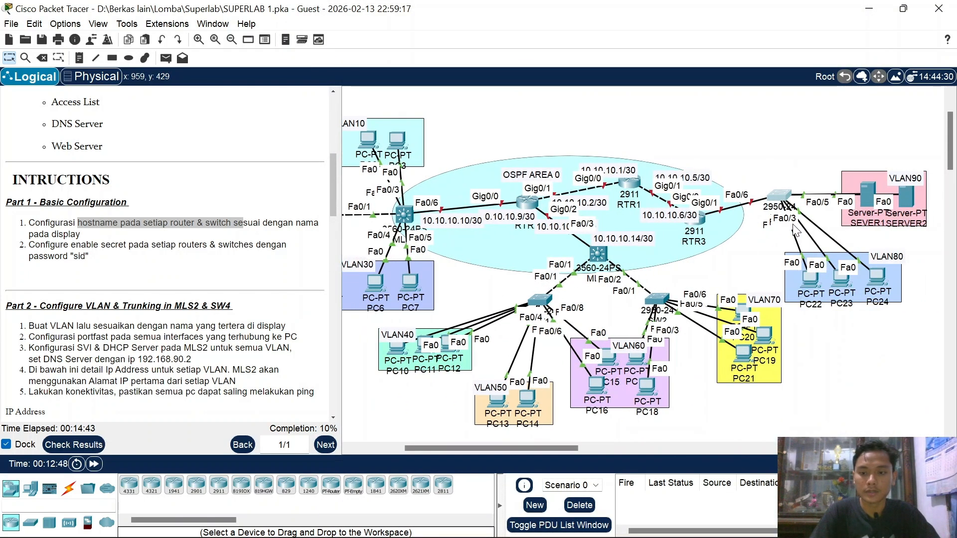
Step: Review the SW3, RTR3 and RTR1 consoles to confirm their settings
left_click(783, 195)
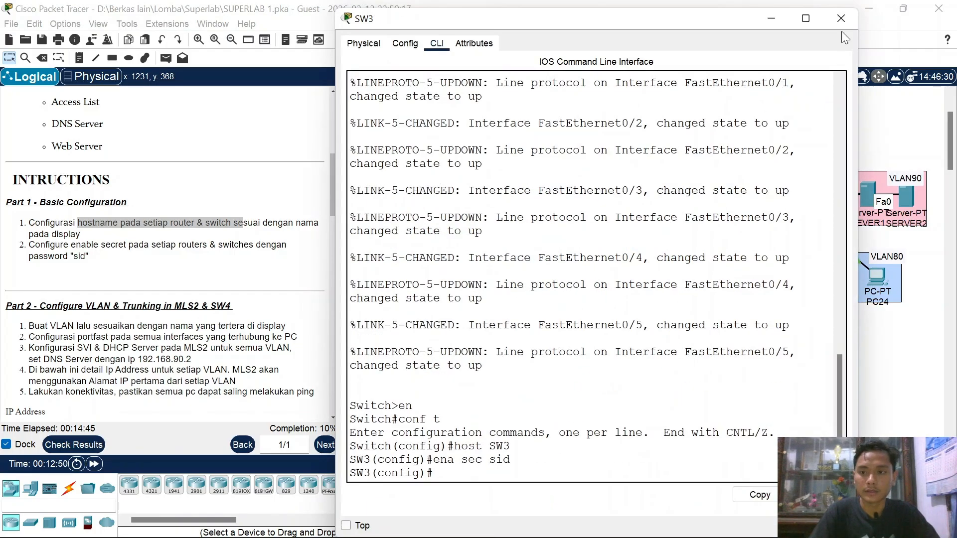
left_click(839, 18)
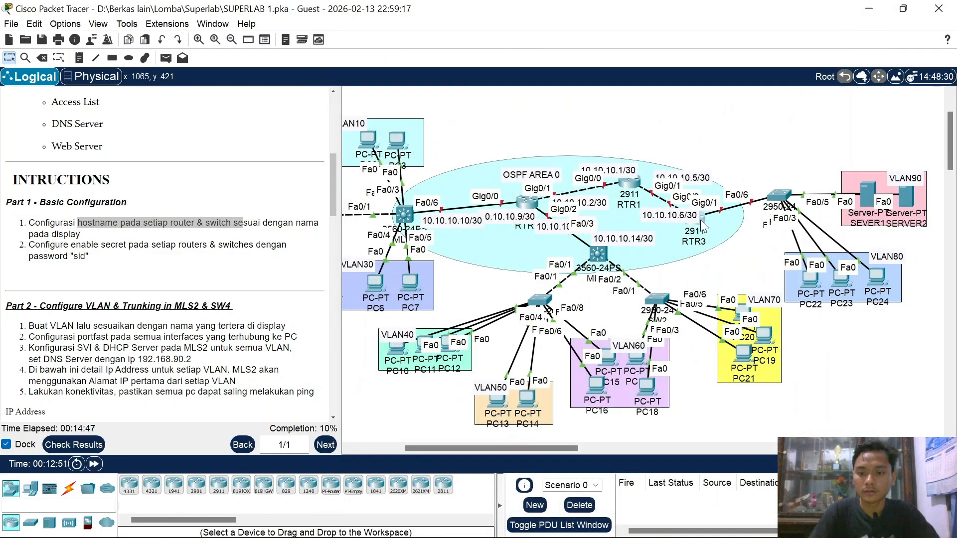
left_click(700, 220)
left_click(840, 23)
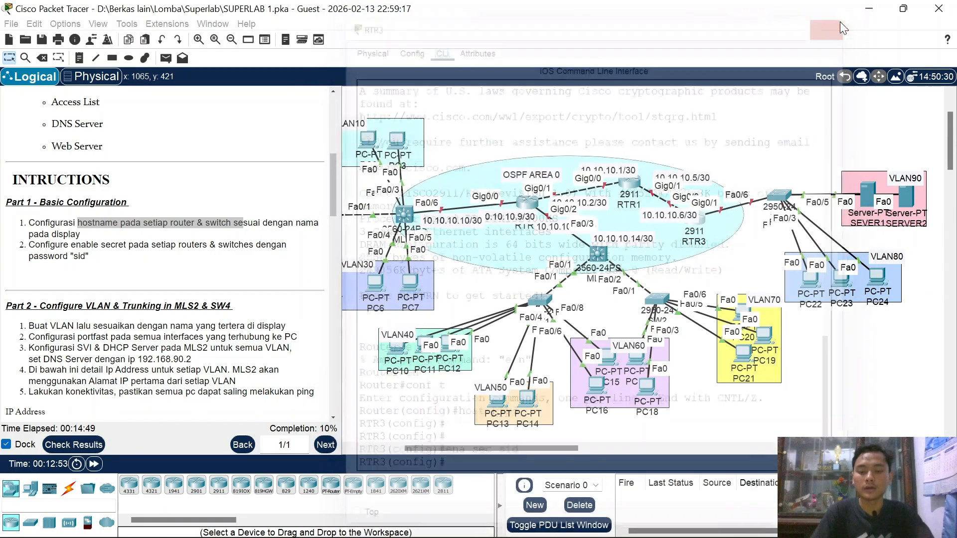
left_click(631, 176)
left_click(630, 181)
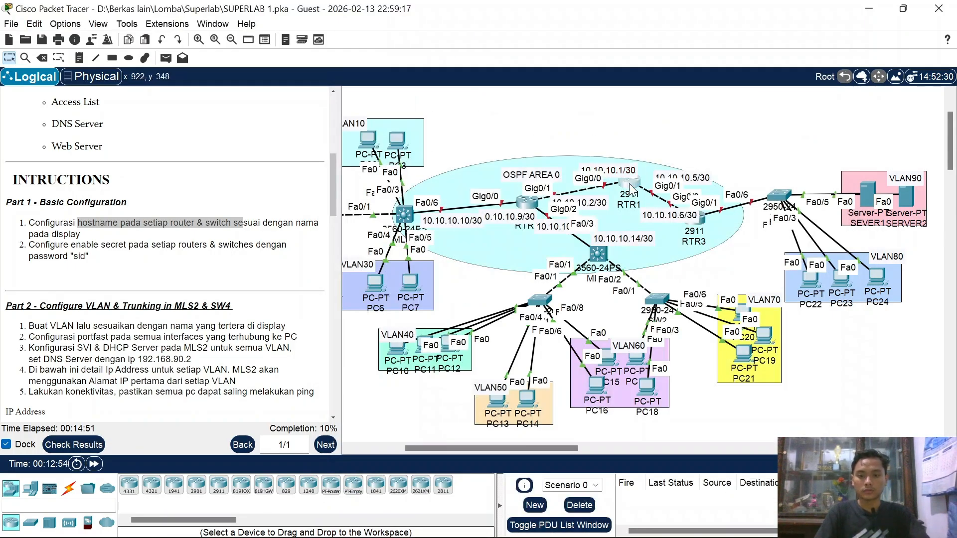
left_click(840, 20)
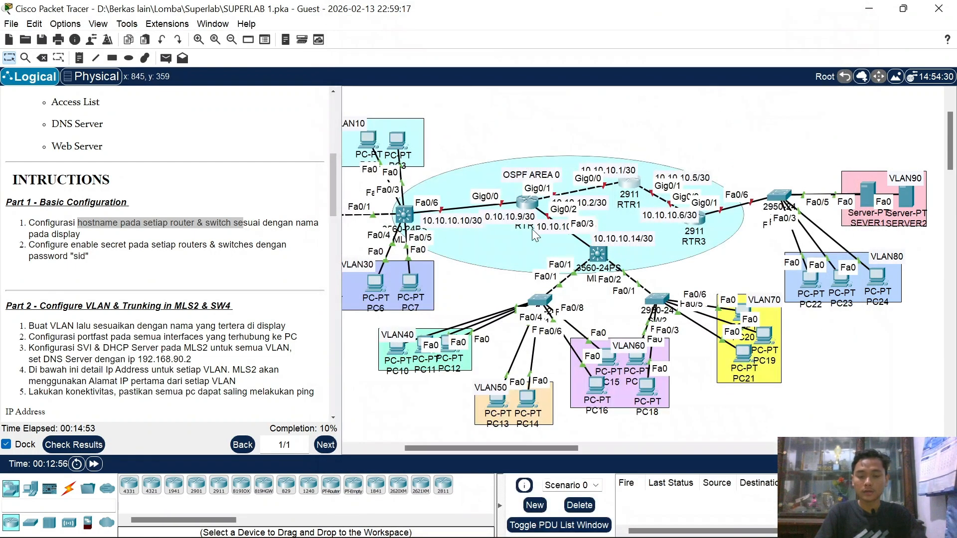
Step: Log out of MLS1, re-enter privileged mode with its secret, and reach global configuration
left_click(598, 256)
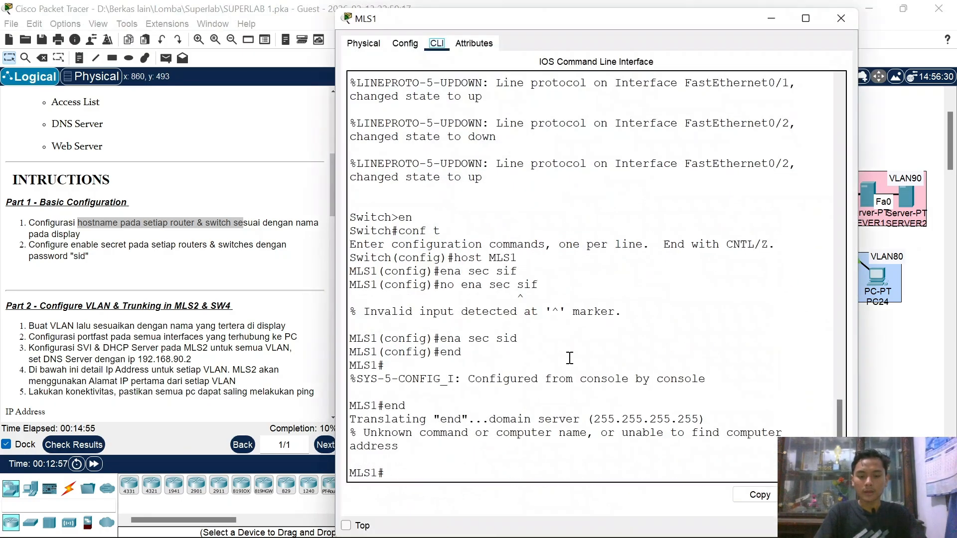
key("Return")
type("exit")
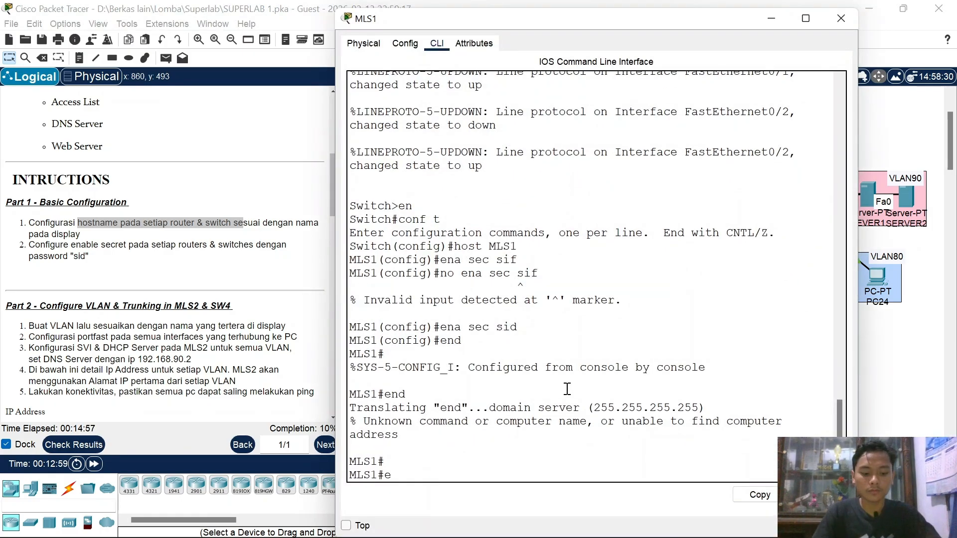
key("Return")
key("Return")
type("en")
key("Return")
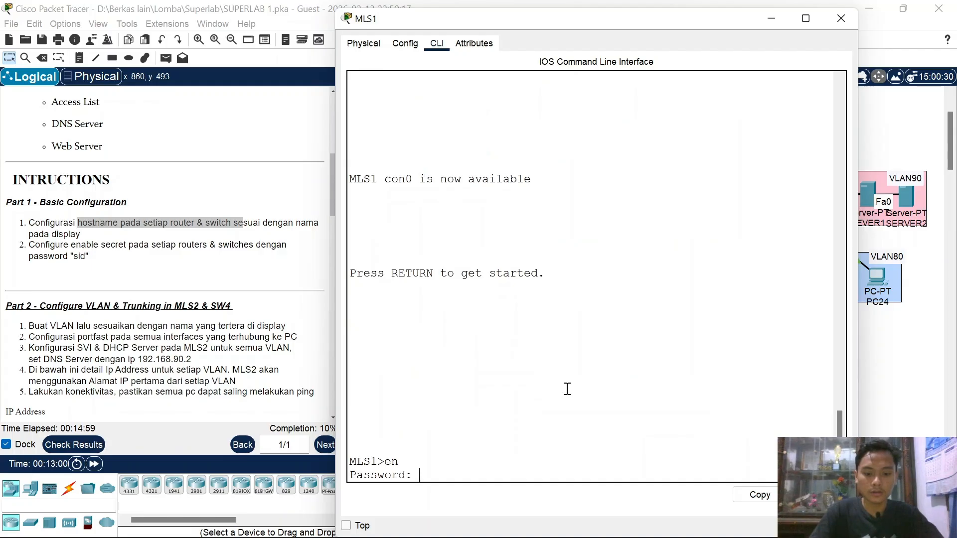
key("Return")
type("conf t")
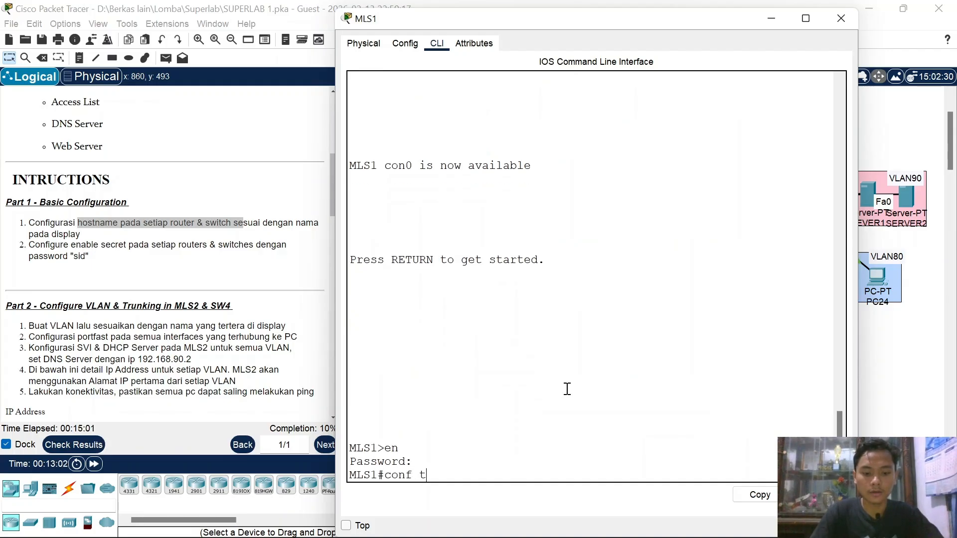
key("Return")
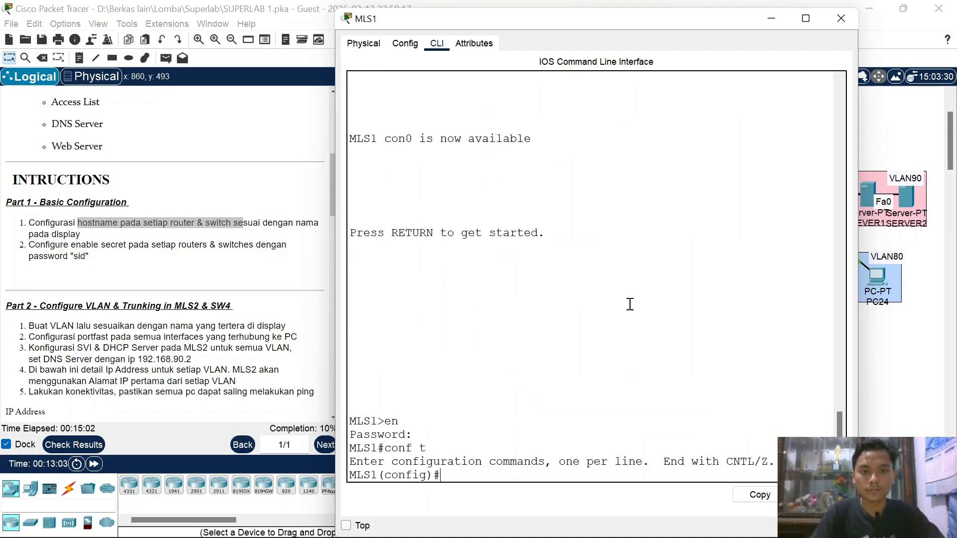
left_click(842, 19)
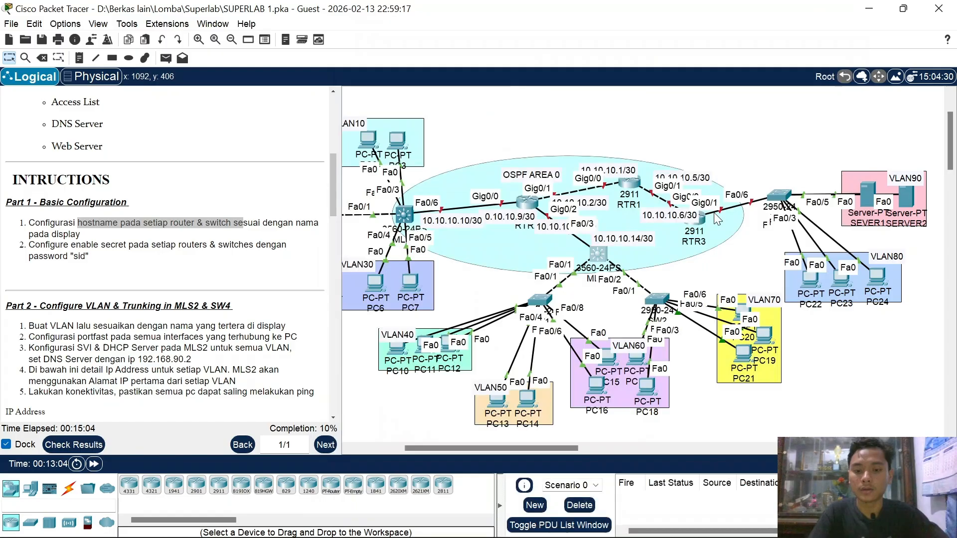
left_click(526, 201)
Step: Pan the topology onto SW4 and its VLAN10/20/30 PCs, scrolling instructions to the IP list
left_click(835, 20)
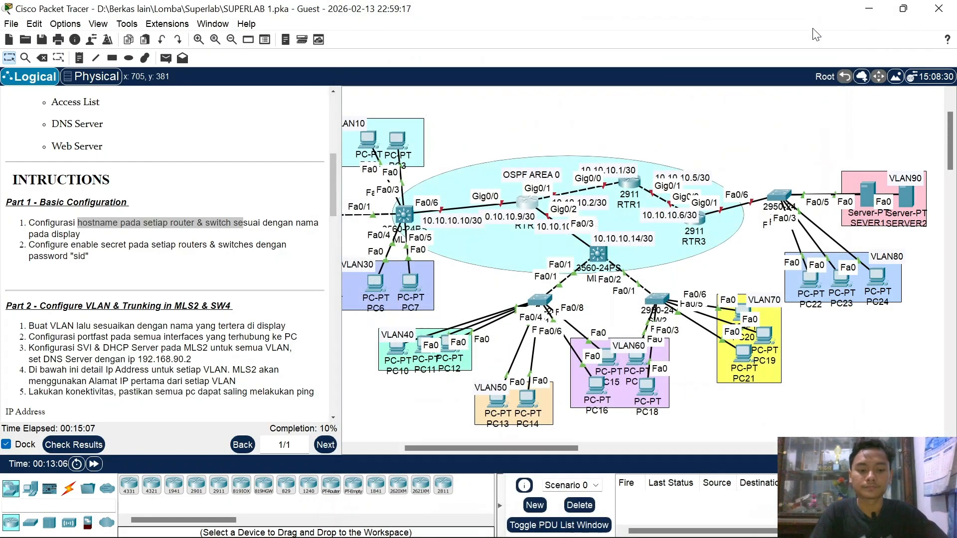
scroll(227, 287, "down", 1)
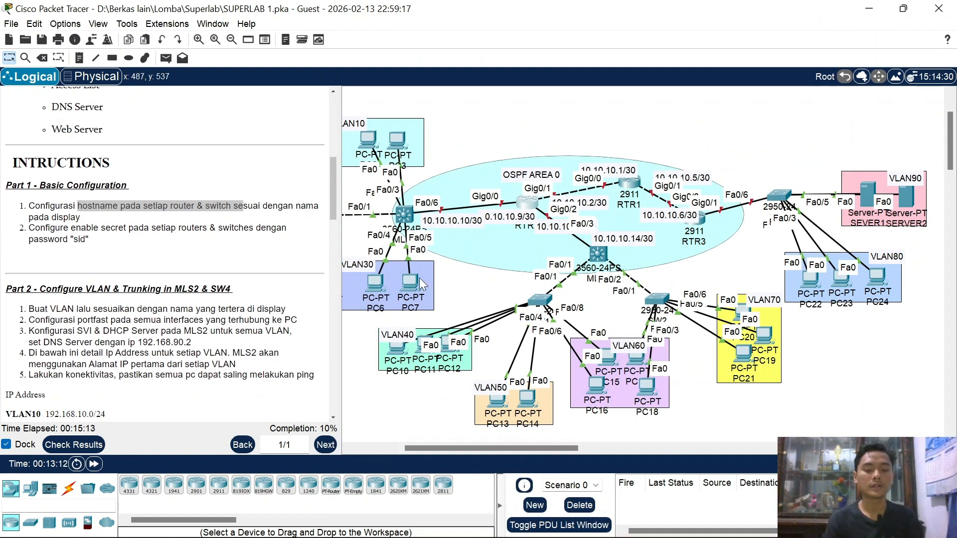
scroll(434, 282, "left", 3)
scroll(434, 282, "left", 2)
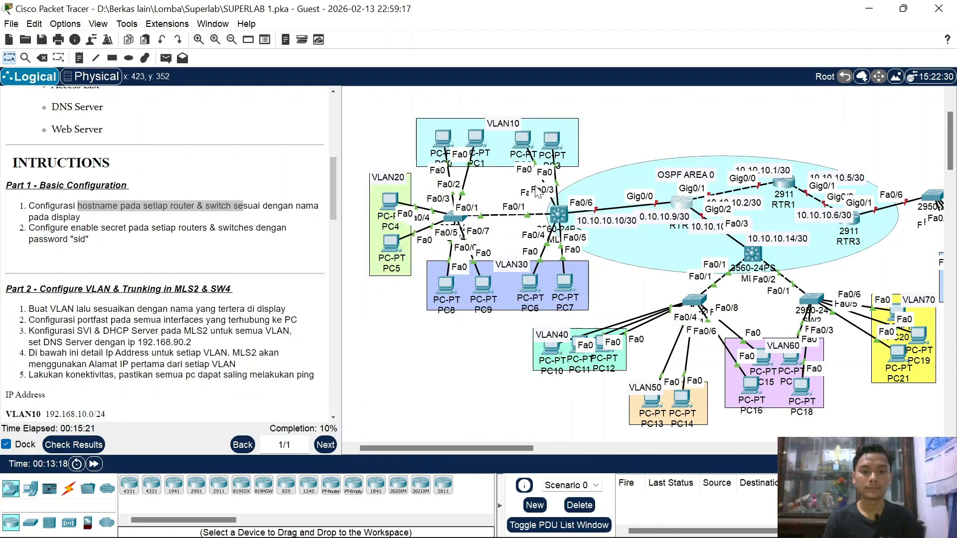
scroll(533, 189, "up", 2)
scroll(536, 187, "right", 2)
scroll(536, 187, "up", 1)
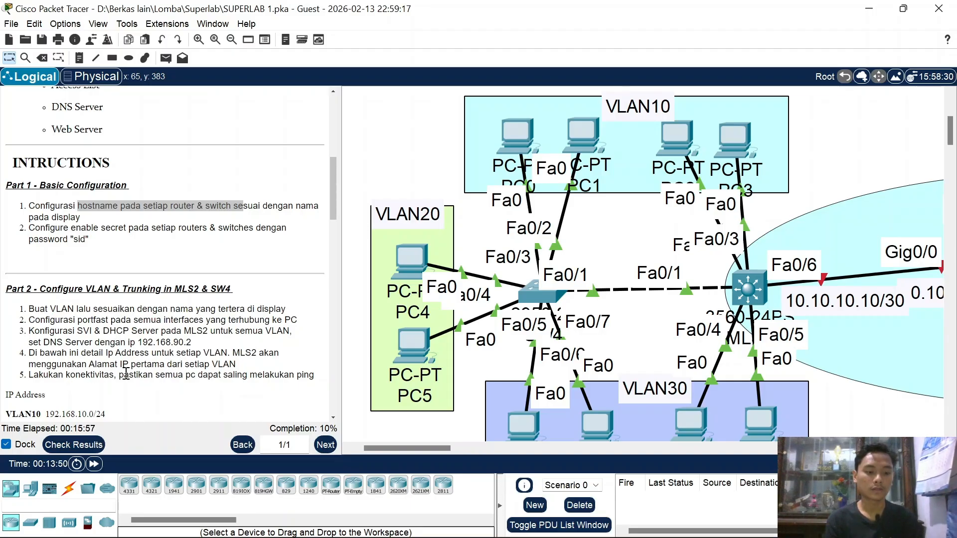
scroll(150, 370, "down", 2)
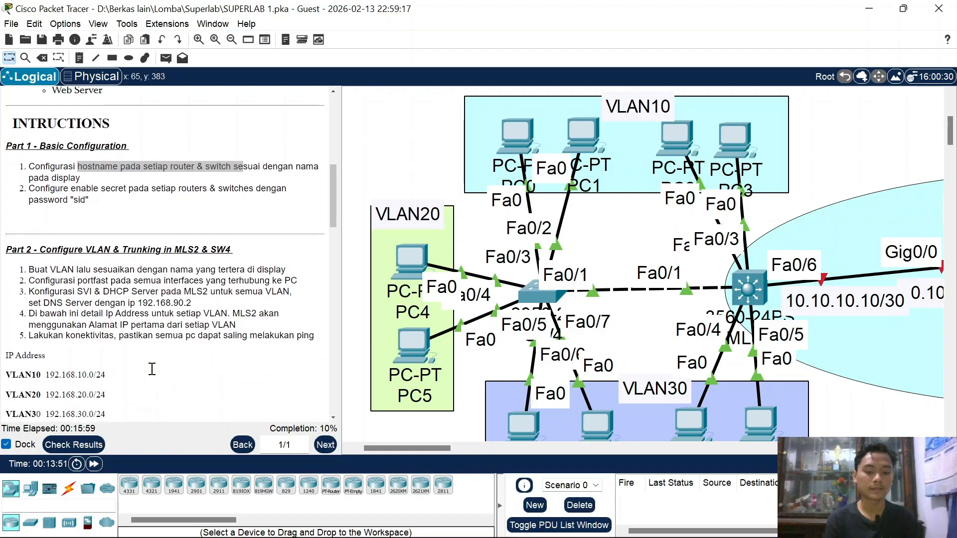
scroll(152, 368, "down", 2)
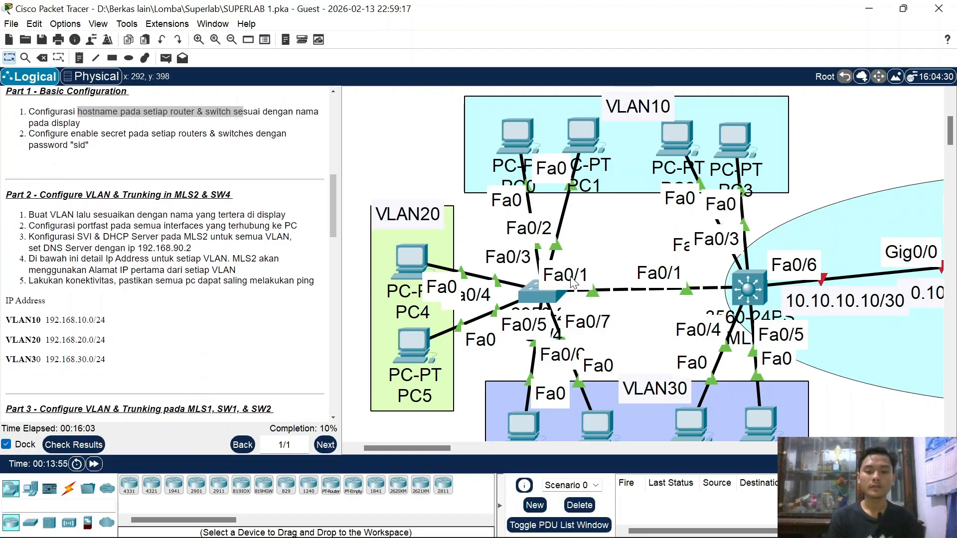
Step: On SW4, create VLAN 10 and name it VLAN10
left_click(534, 292)
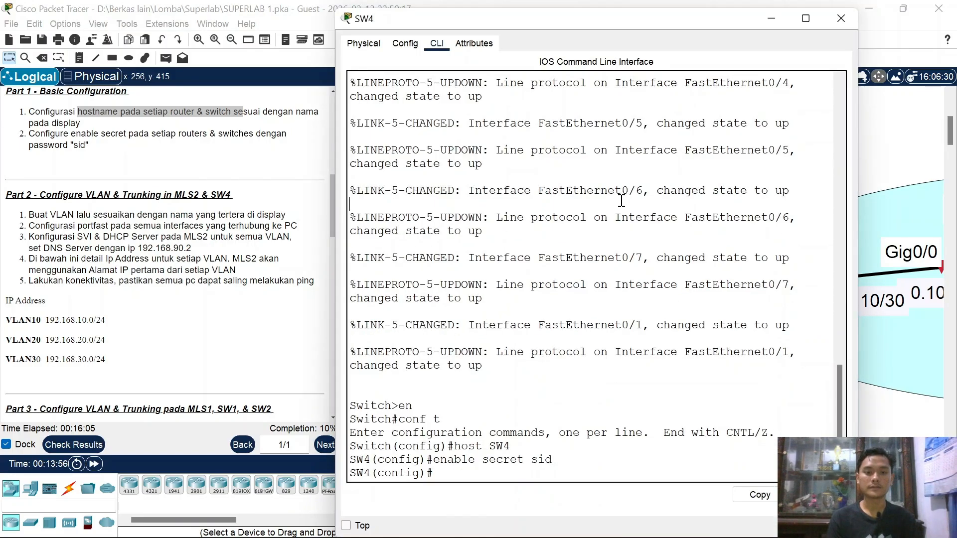
key("Return")
type("vl")
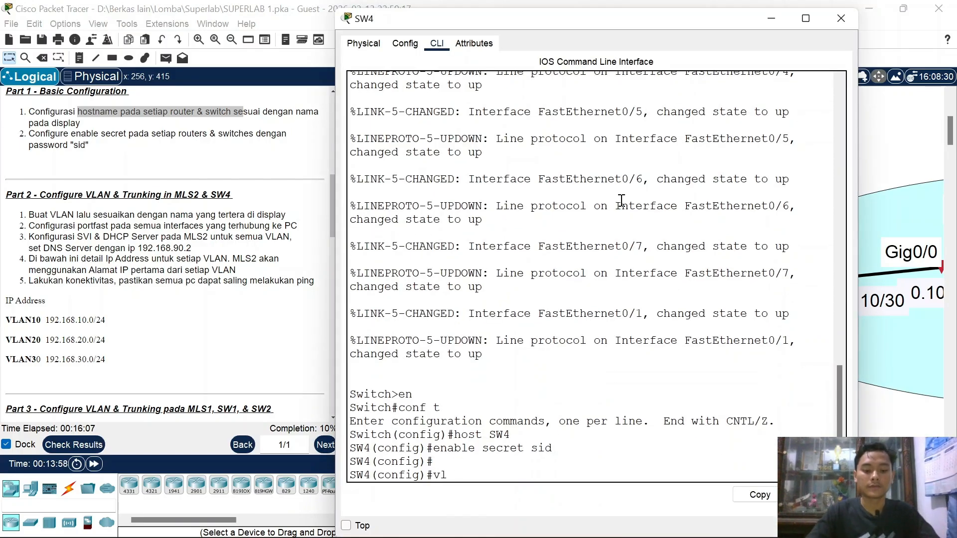
type(" 10")
key("Return")
type("name")
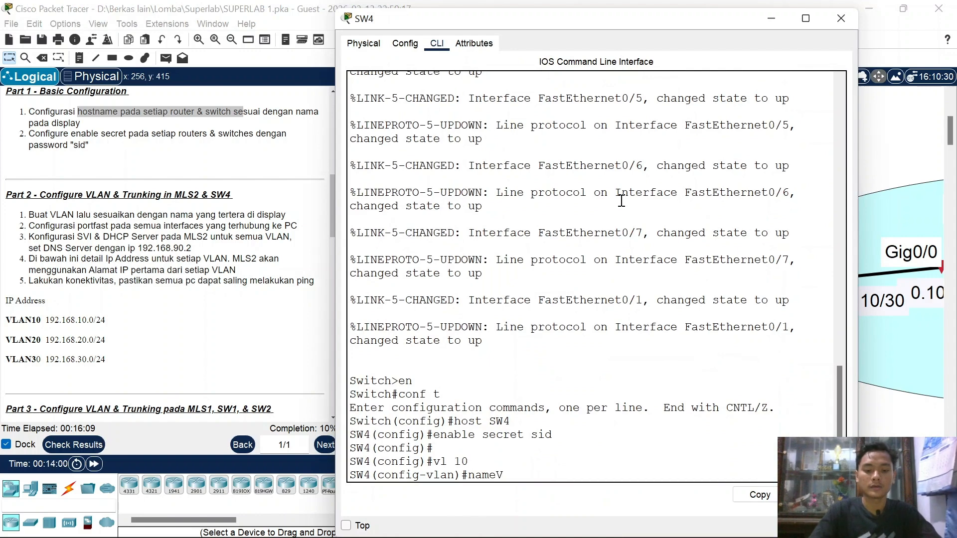
type(" VAL1N")
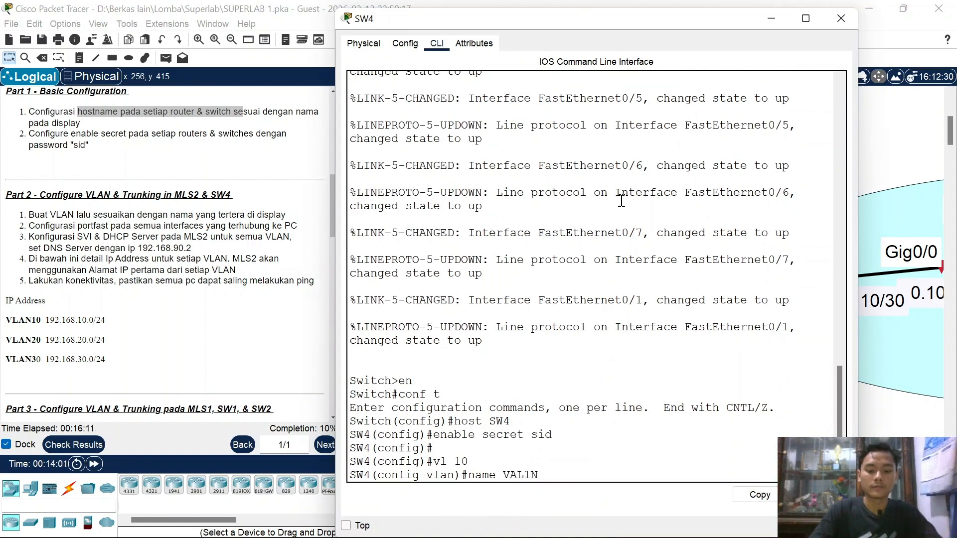
key("BackSpace")
key("BackSpace")
key("BackSpace")
key("BackSpace")
type("LAN10")
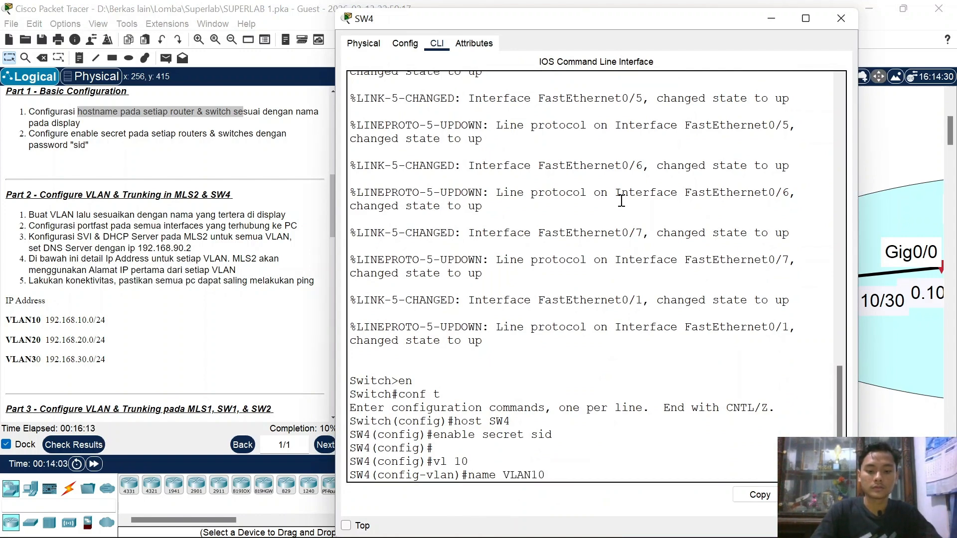
key("Return")
Step: Create VLAN 20 named VLAN20 by editing recalled commands
key("Up")
key("Up")
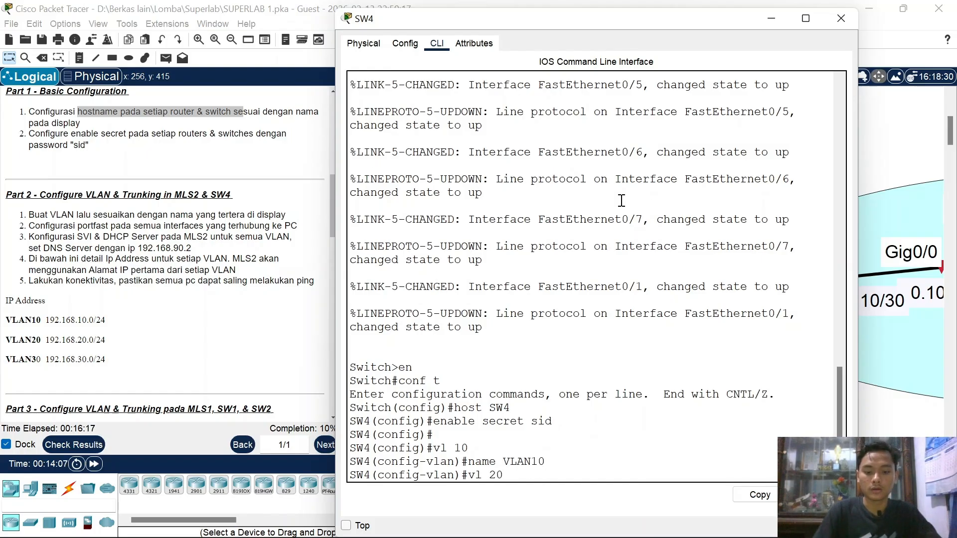
key("Return")
key("Up")
key("Up")
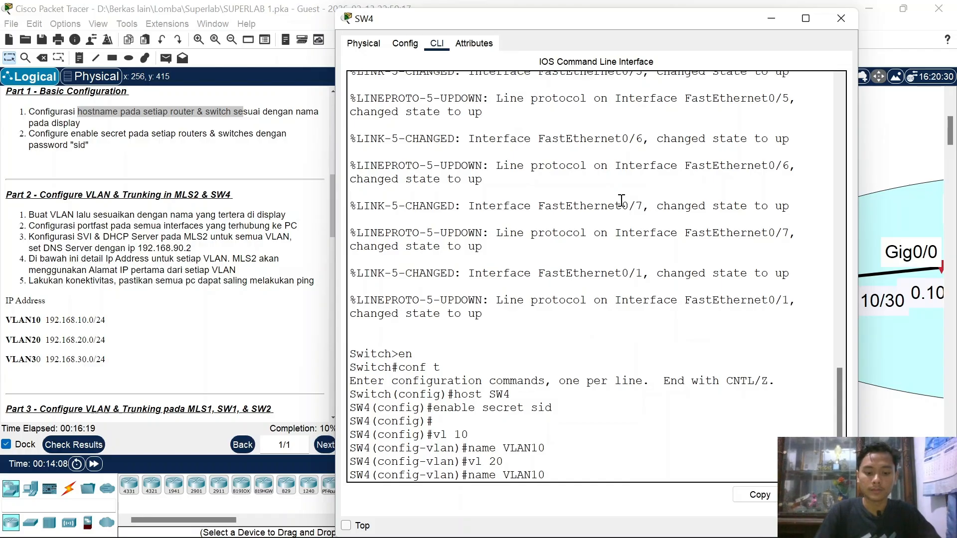
key("Left")
key("BackSpace")
type("2")
key("Return")
Step: Create VLAN 30 named VLAN30, exit VLAN mode and minimize SW4's console
key("Up")
key("Up")
key("Left")
key("BackSpace")
type("3")
key("Return")
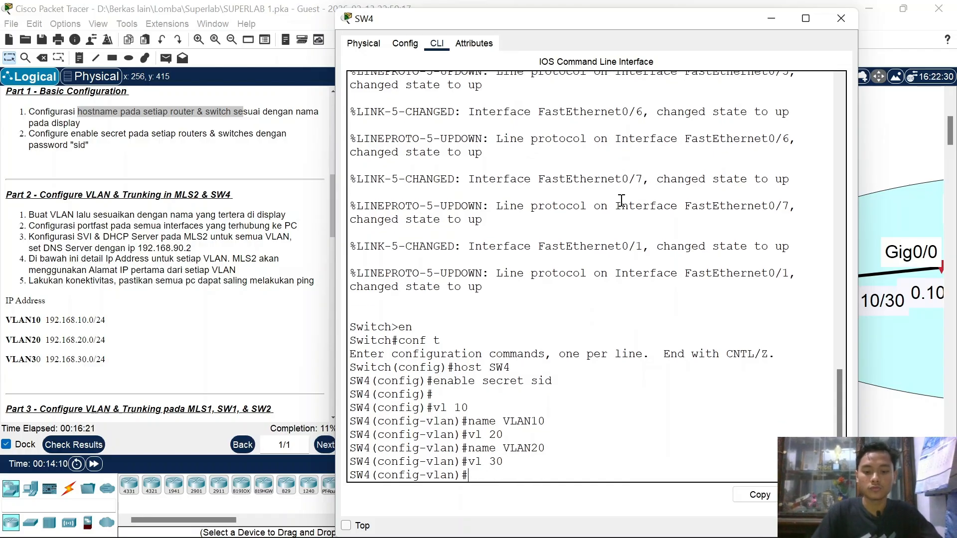
key("Up")
key("Up")
key("Left")
key("BackSpace")
type("3")
key("Return")
type("ex\\")
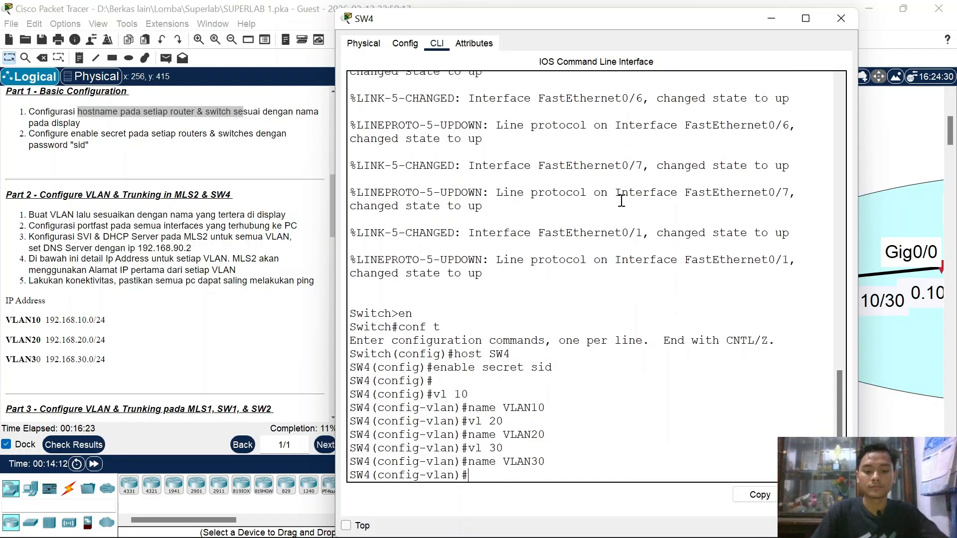
key("Return")
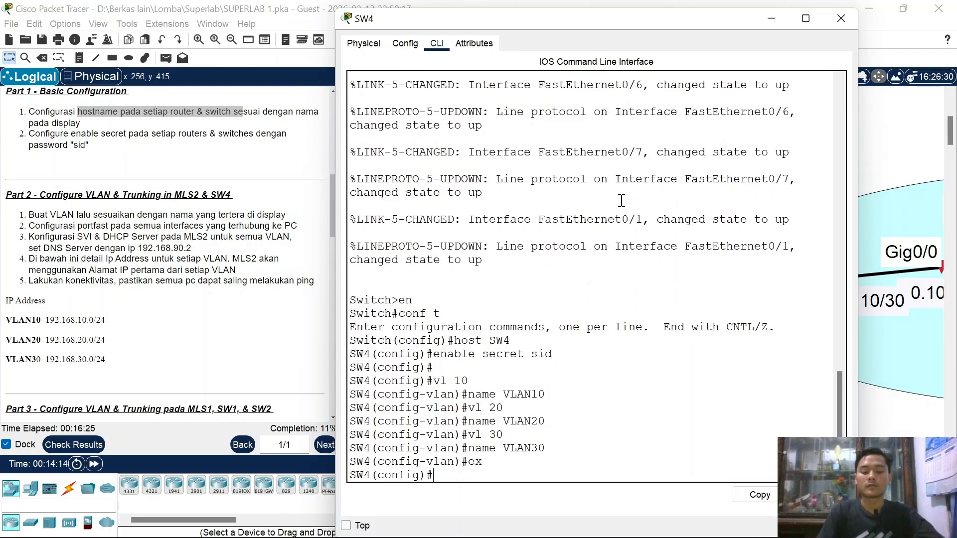
left_click(771, 20)
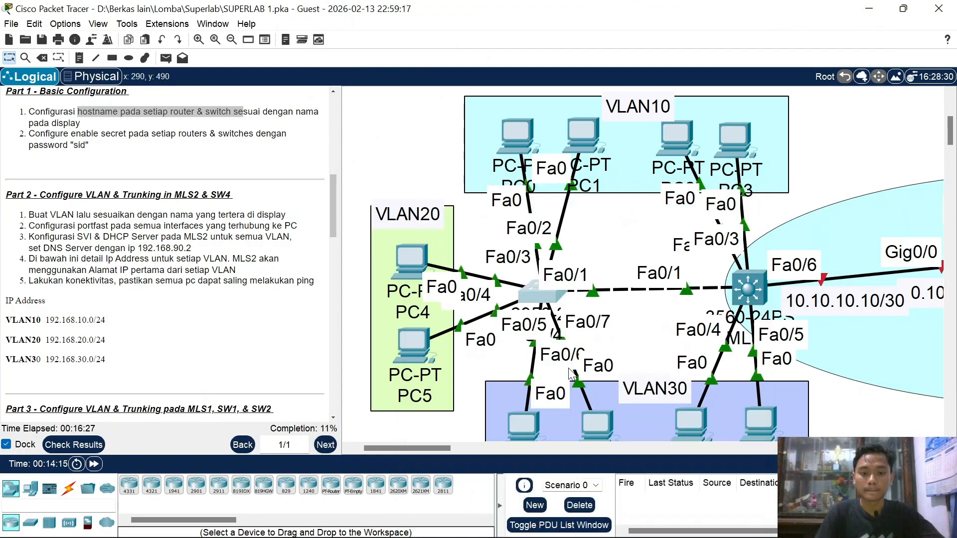
Step: Nudge PC1 and PC0 slightly within the VLAN10 area
scroll(532, 290, "down", 1)
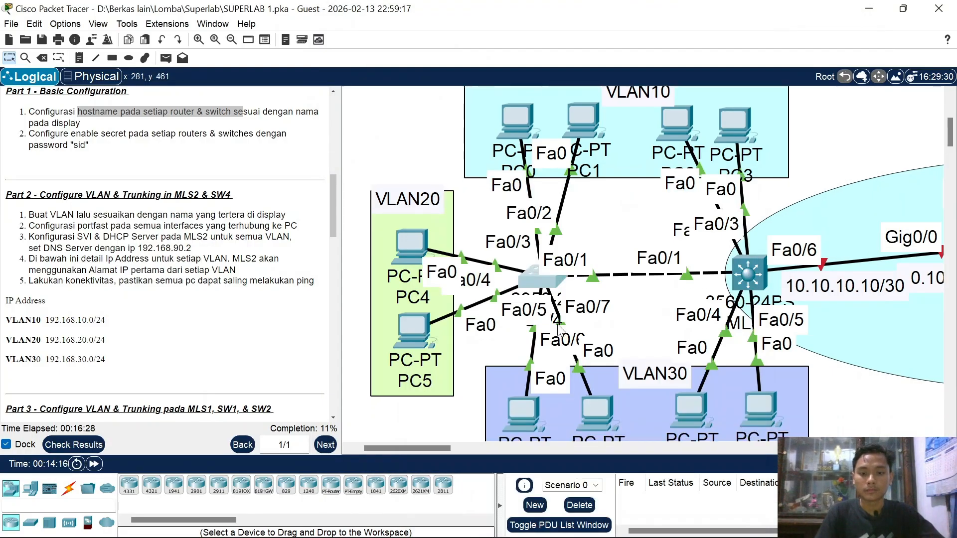
left_click_drag(594, 126, 620, 128)
mouse_move(536, 117)
left_mouse_down()
mouse_move(488, 118)
mouse_move(530, 125)
left_mouse_up()
Step: Make SW4 ports Fa0/2-3 portfast access ports in VLAN 10
left_click(533, 273)
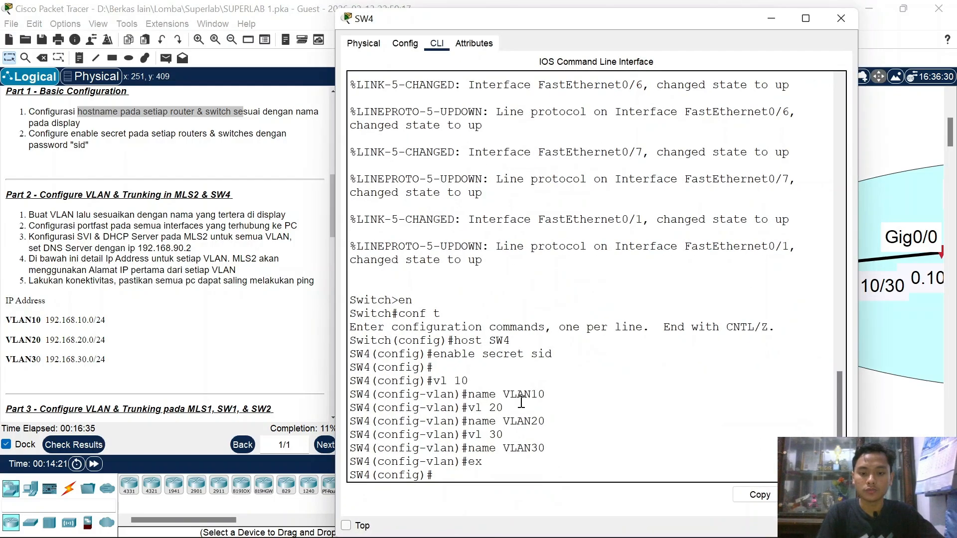
mouse_move(355, 512)
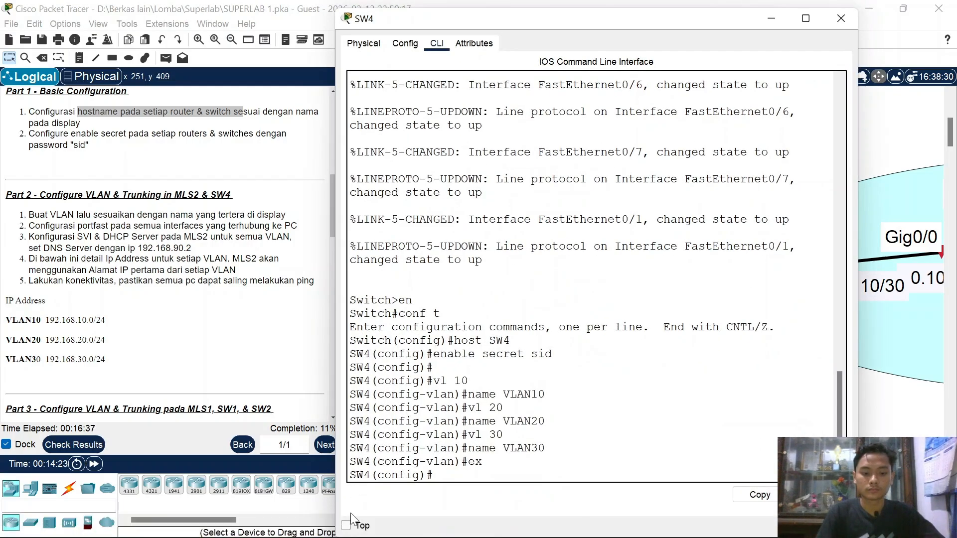
type("int")
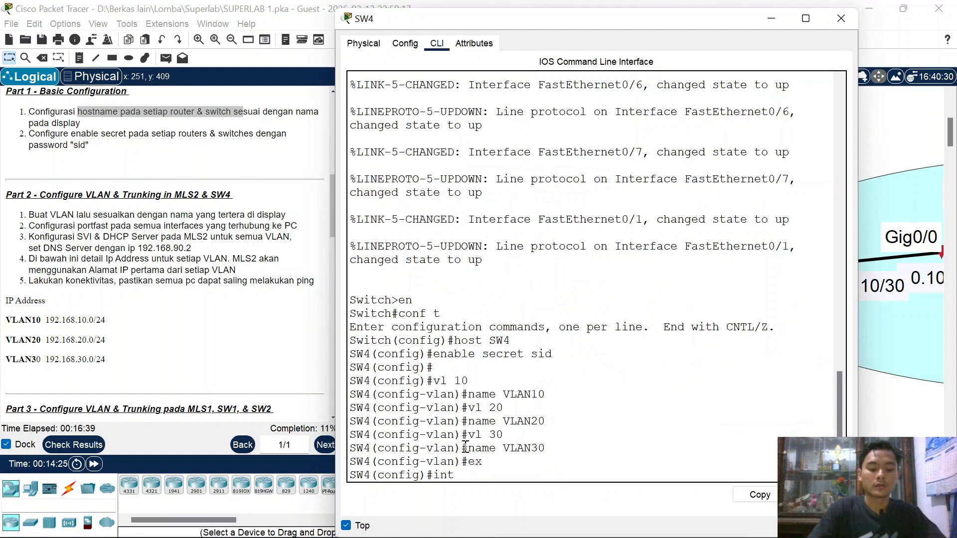
type(" ra fa0/2-3")
key("Return")
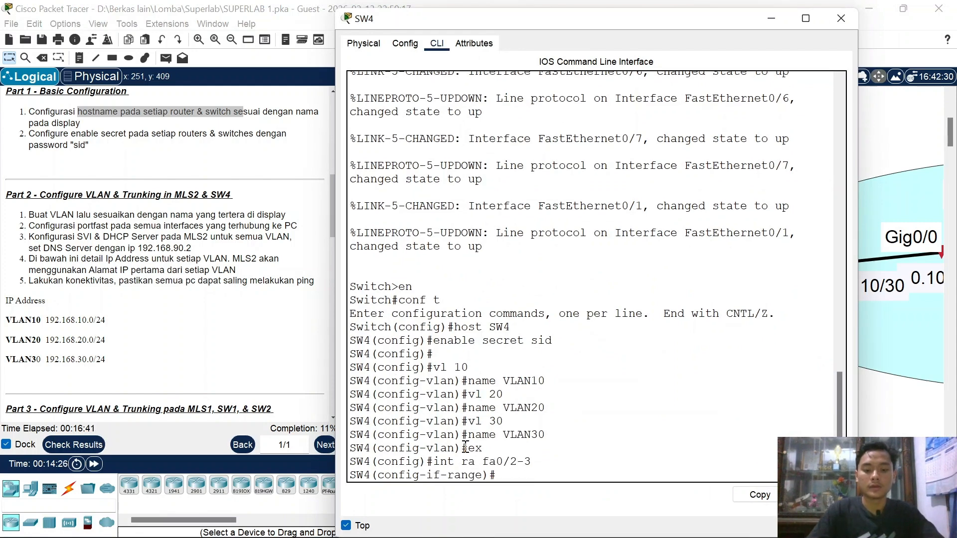
type("sw mo ac")
key("Return")
type("sw ac vl 10")
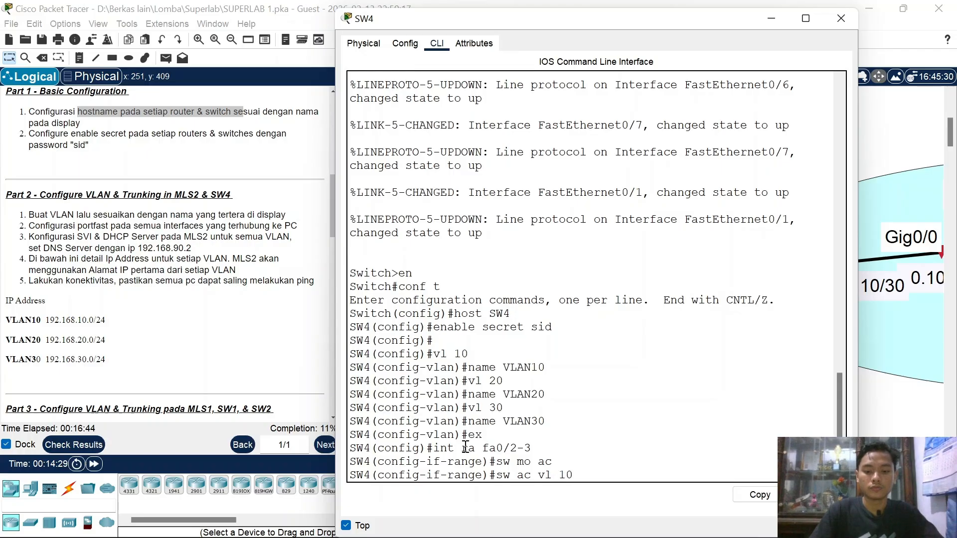
key("Return")
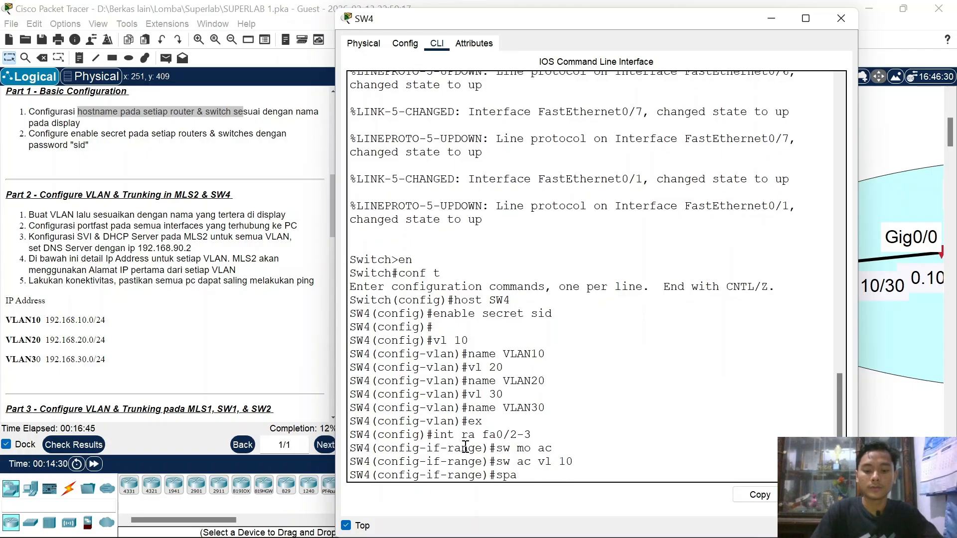
type("spa po")
key("Return")
key("Return")
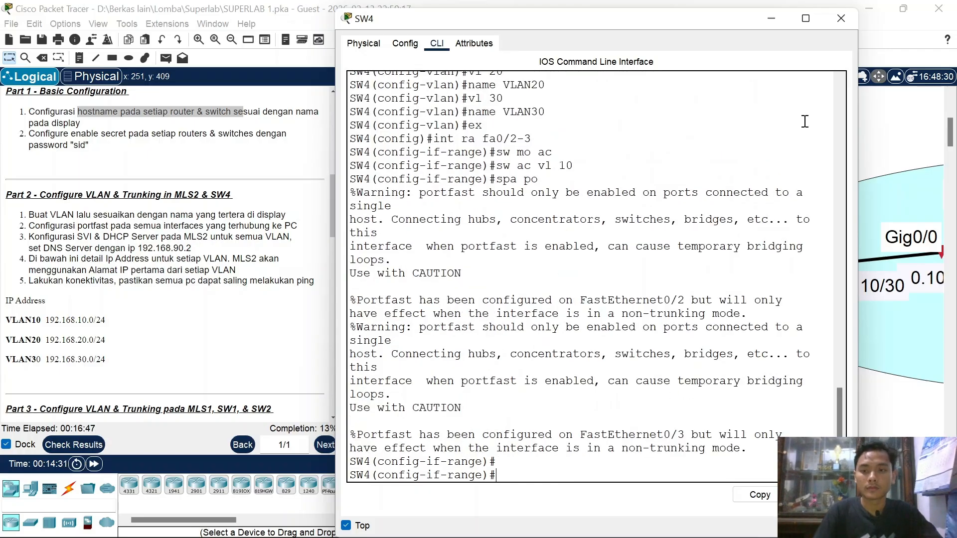
left_click(770, 20)
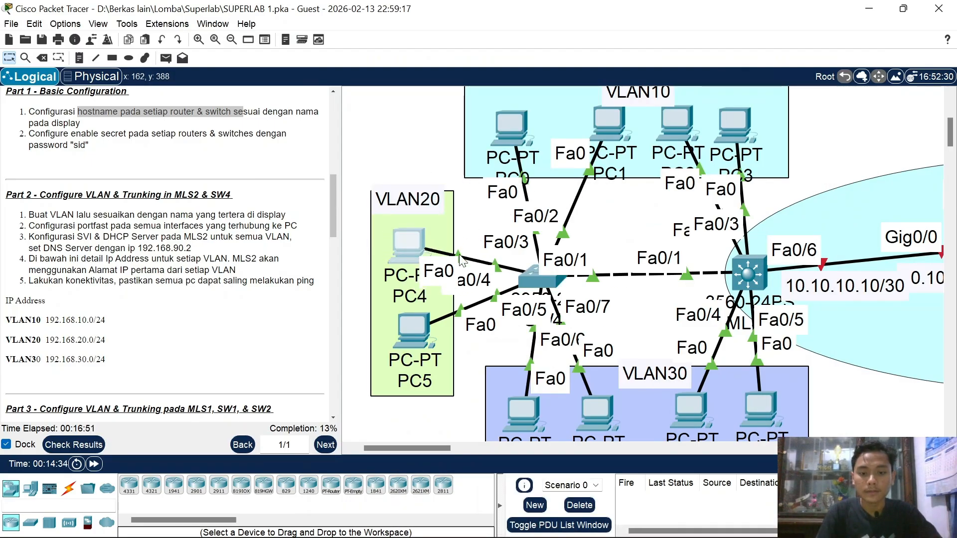
Step: Make ports Fa0/4-5 portfast access ports in VLAN 20
left_click(546, 280)
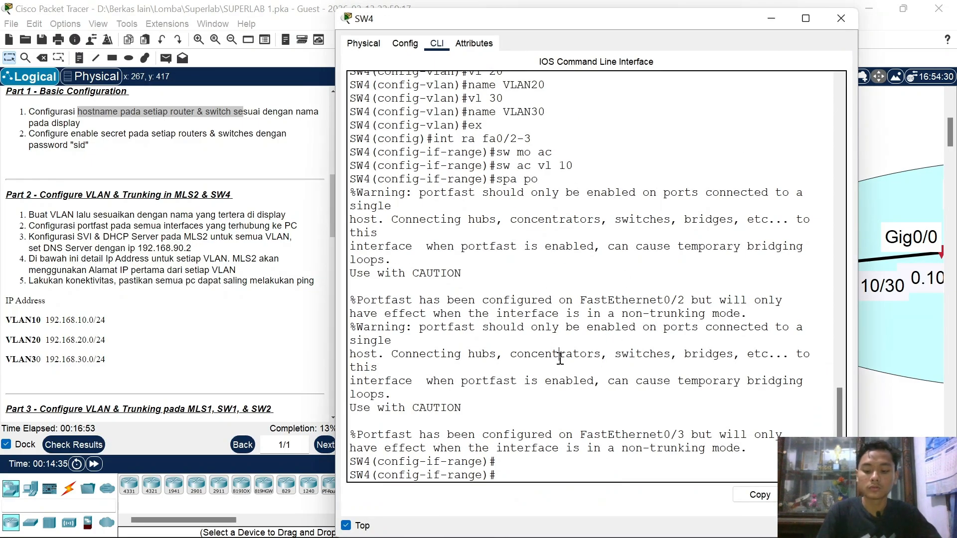
key("Up")
key("Up")
key("Up")
key("Up")
key("BackSpace")
type("5")
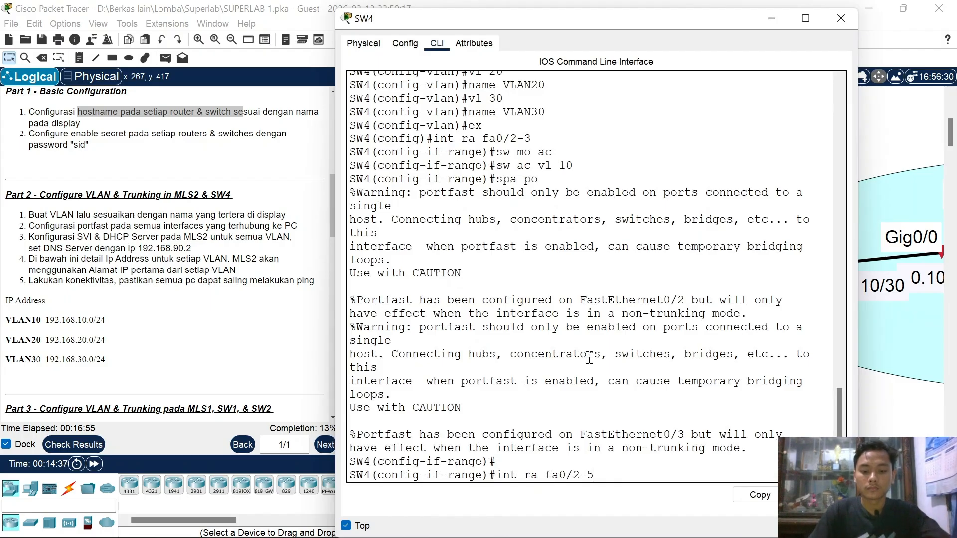
key("Return")
type("sw mo ac")
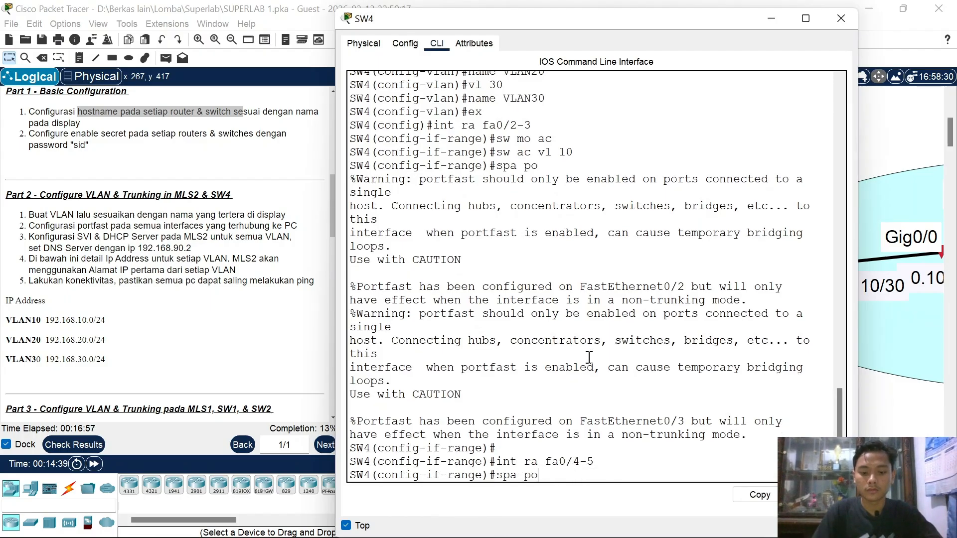
key("Return")
key("Up")
key("Up")
key("Up")
key("Up")
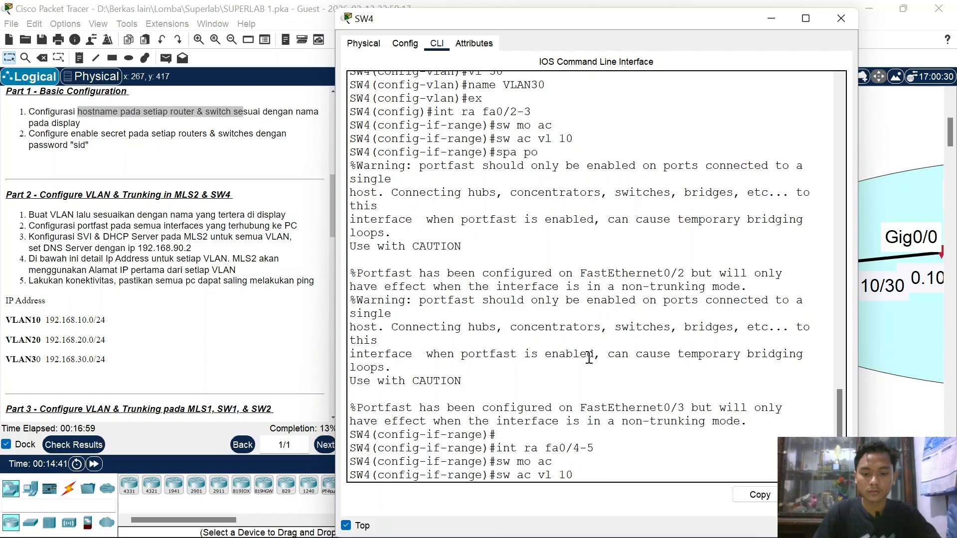
key("BackSpace")
key("BackSpace")
type("20")
key("Return")
key("Up")
key("Up")
key("Up")
key("Up")
key("Return")
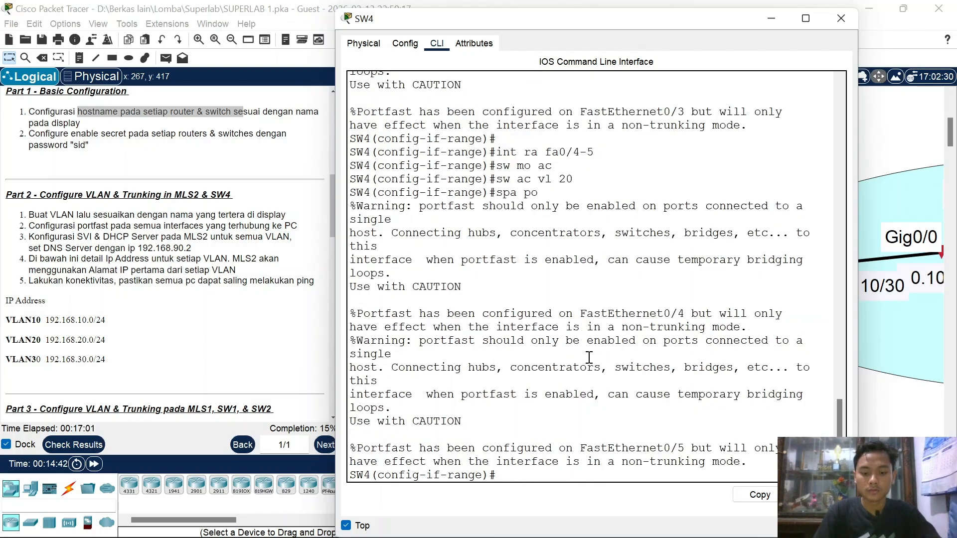
Step: Move PC8 up and left inside the VLAN30 area
left_click(770, 19)
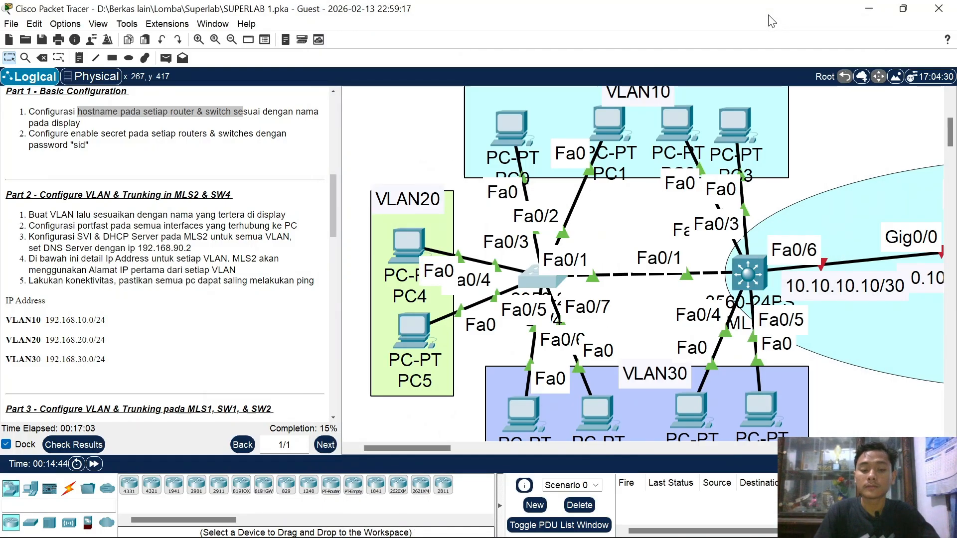
scroll(534, 386, "down", 3)
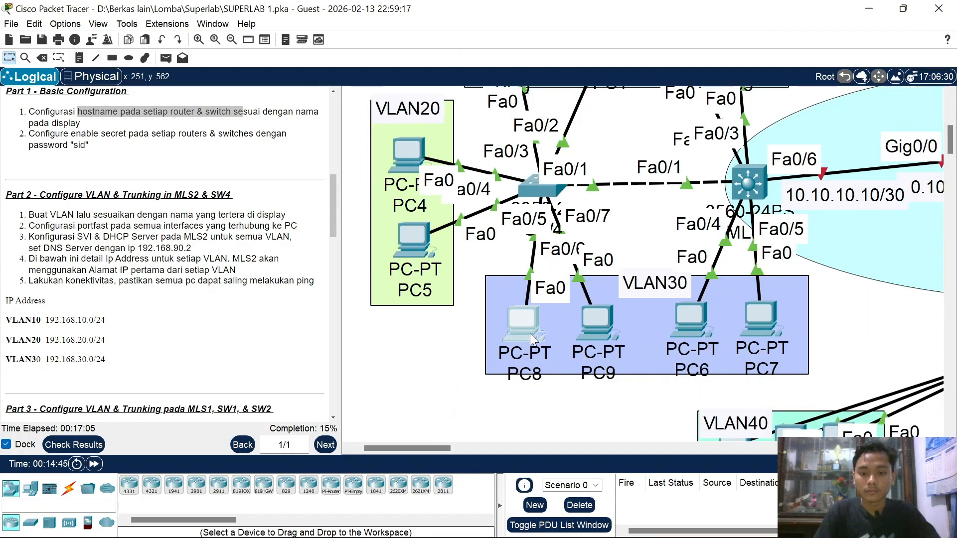
left_click_drag(530, 333, 500, 323)
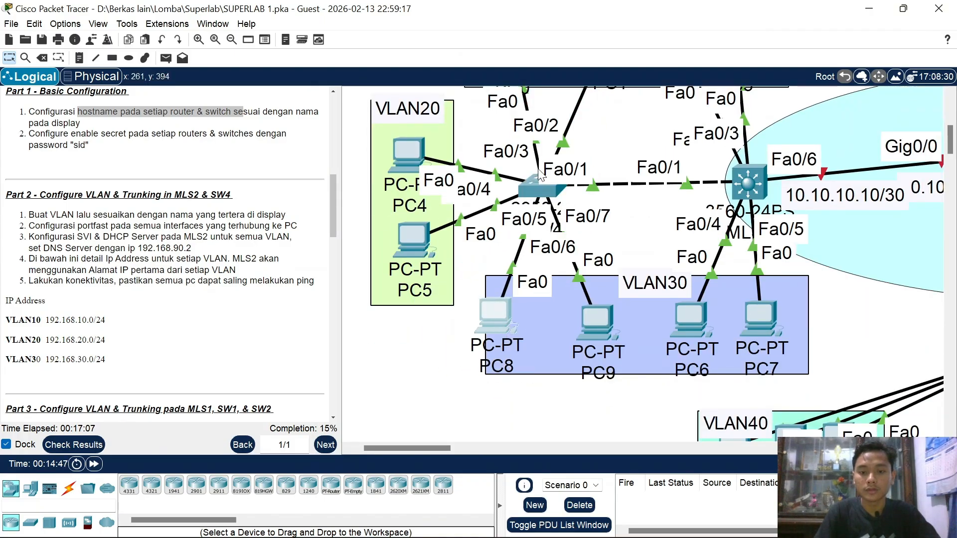
Step: Make ports Fa0/6-7 portfast access ports in VLAN 30
left_click(530, 186)
key("Up")
key("Up")
key("Up")
key("Up")
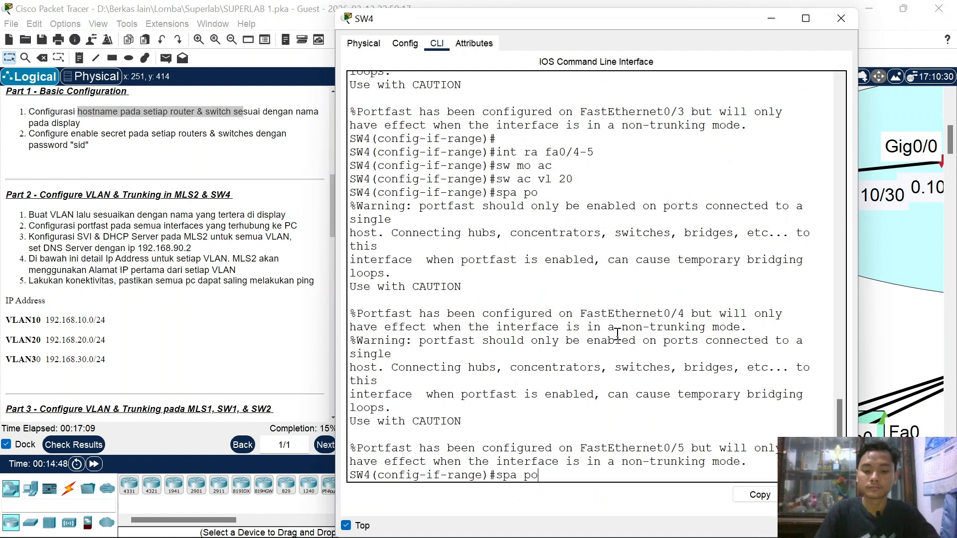
key("BackSpace")
type("7")
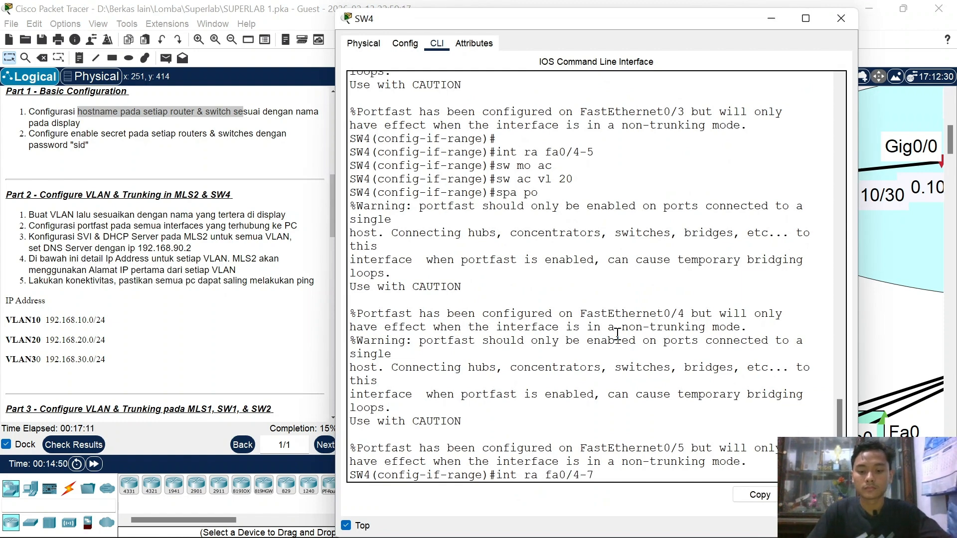
key("Return")
key("Up")
key("Up")
key("Up")
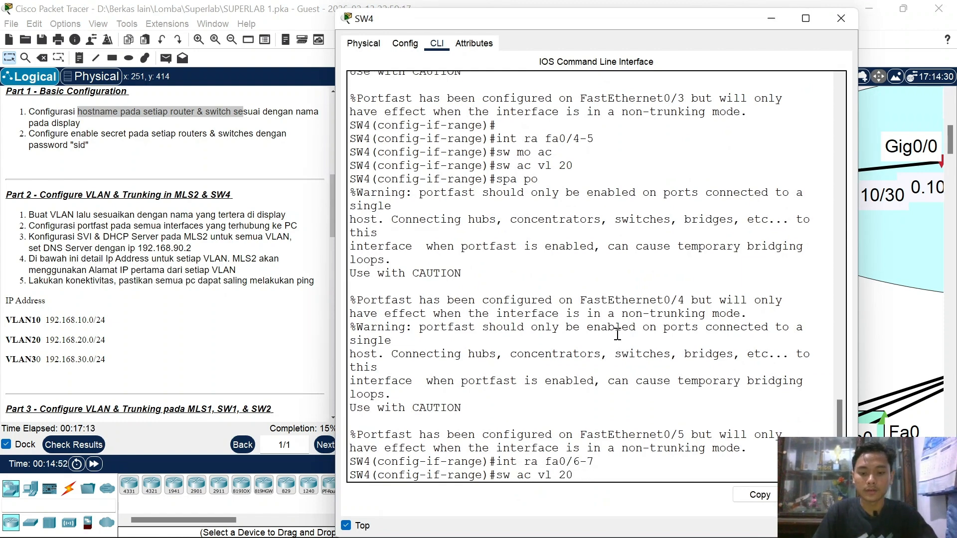
key("Up")
key("Return")
key("Up")
key("Up")
key("Up")
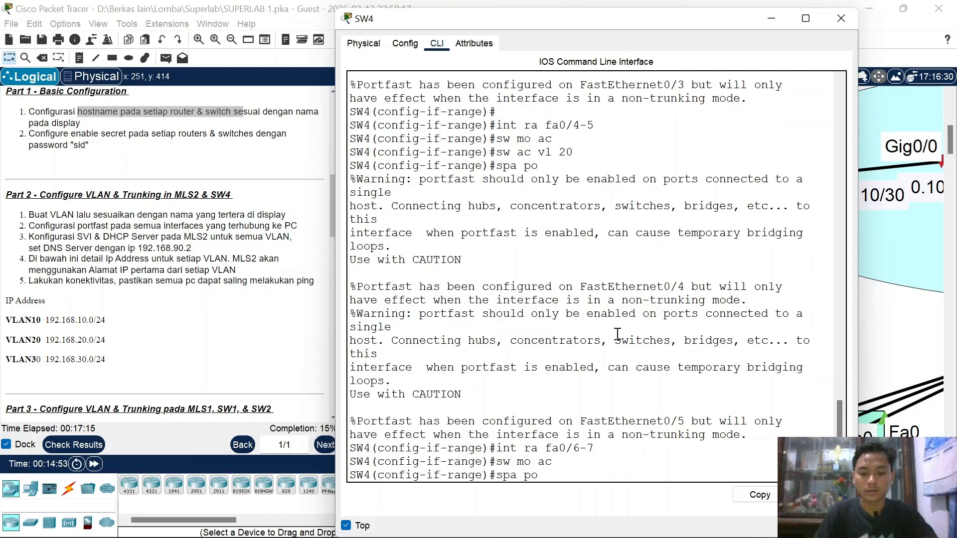
key("Up")
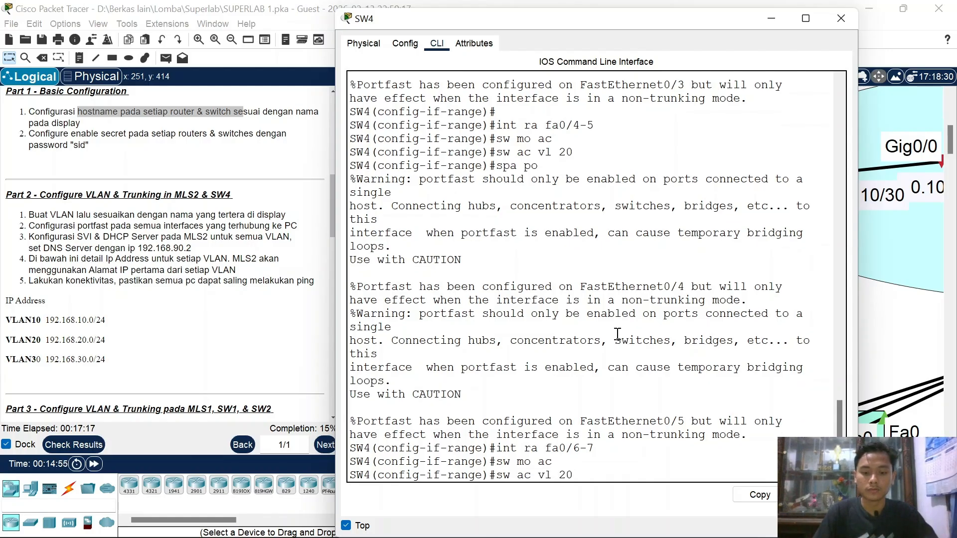
key("Return")
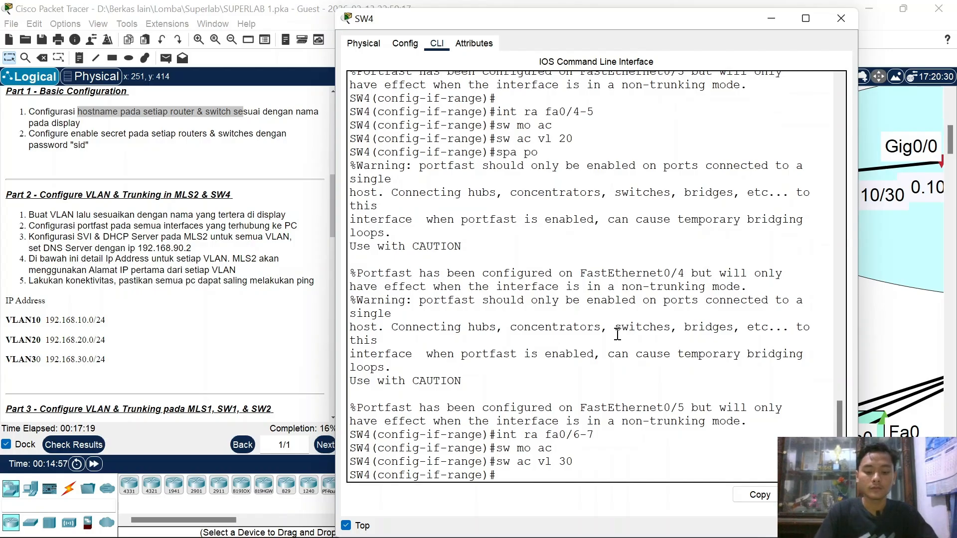
key("Up")
key("Up")
key("Up")
key("Up")
key("Return")
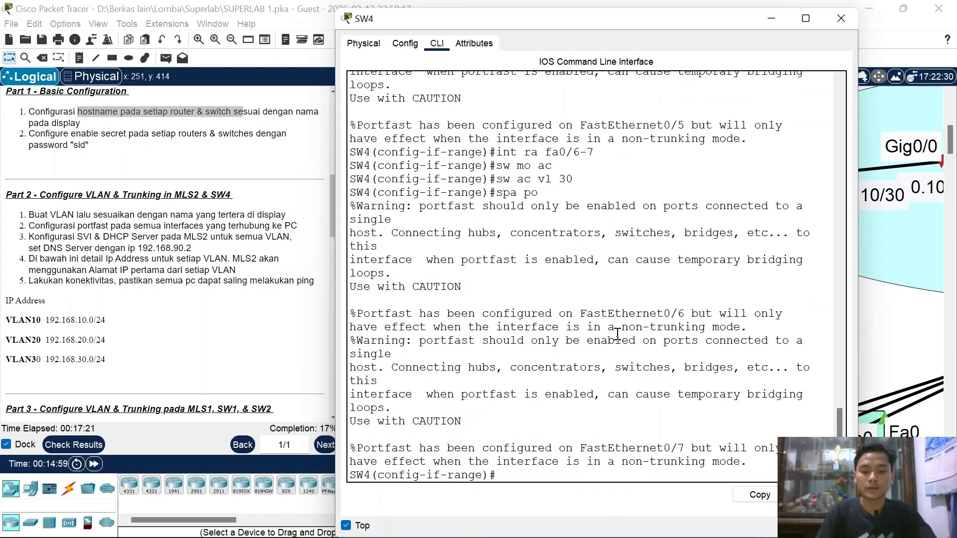
Step: Set SW4's Fa0/1 to trunk mode allowing VLANs 10-30
left_click(841, 18)
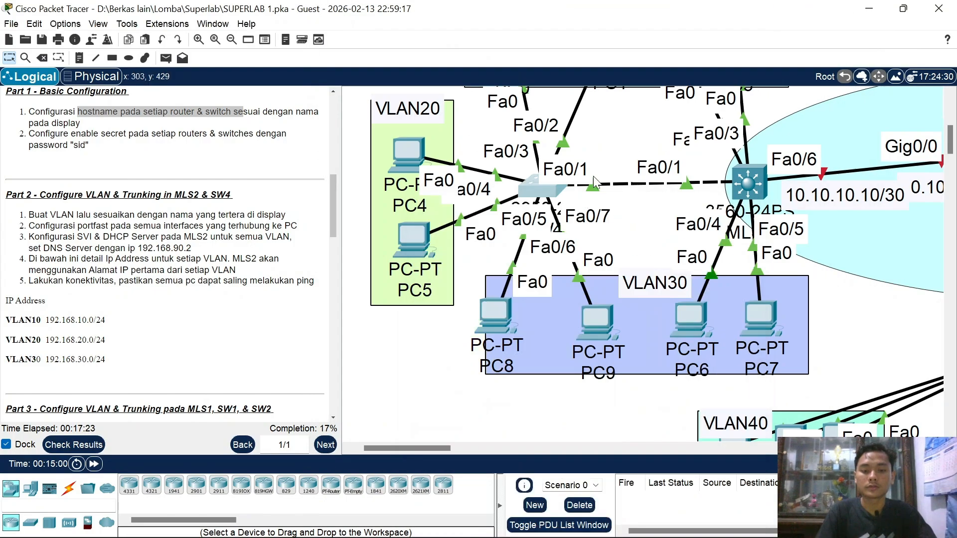
left_click(549, 184)
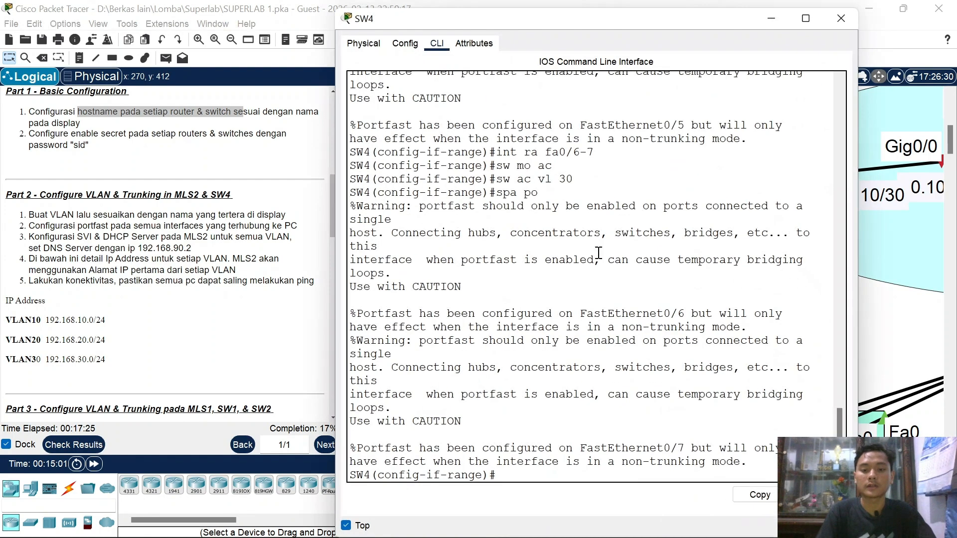
type("int fa0")
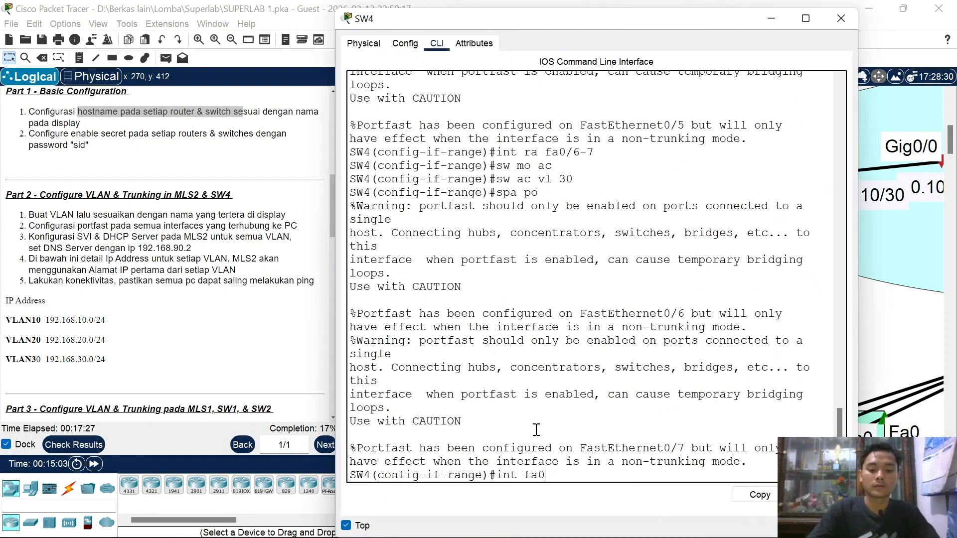
type("/1")
key("Return")
type("sw mo t")
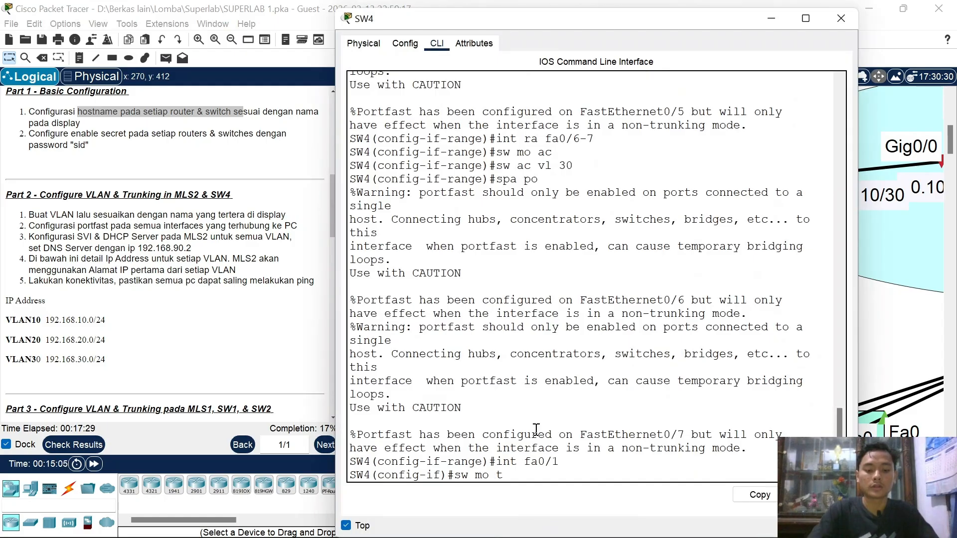
type("r")
key("Return")
type("sw tr a")
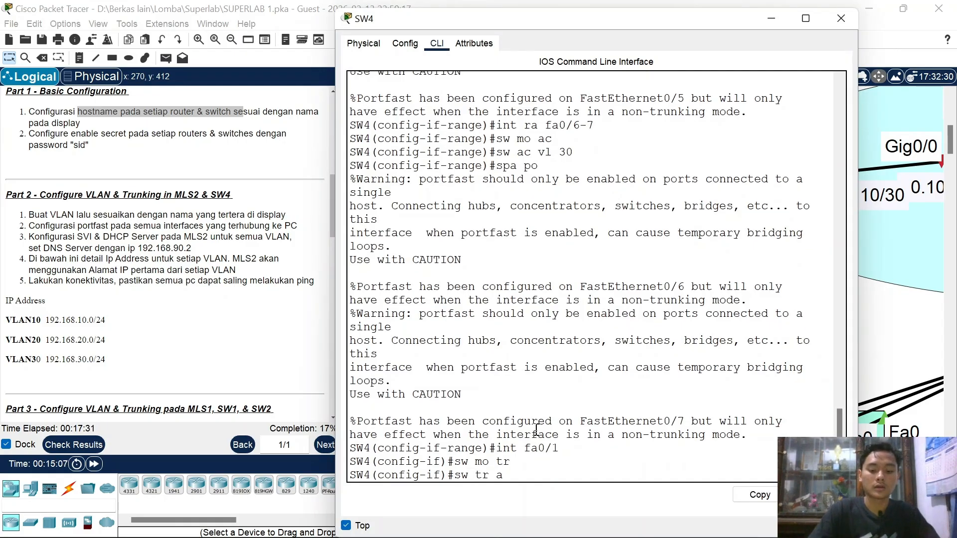
type("l vl 10")
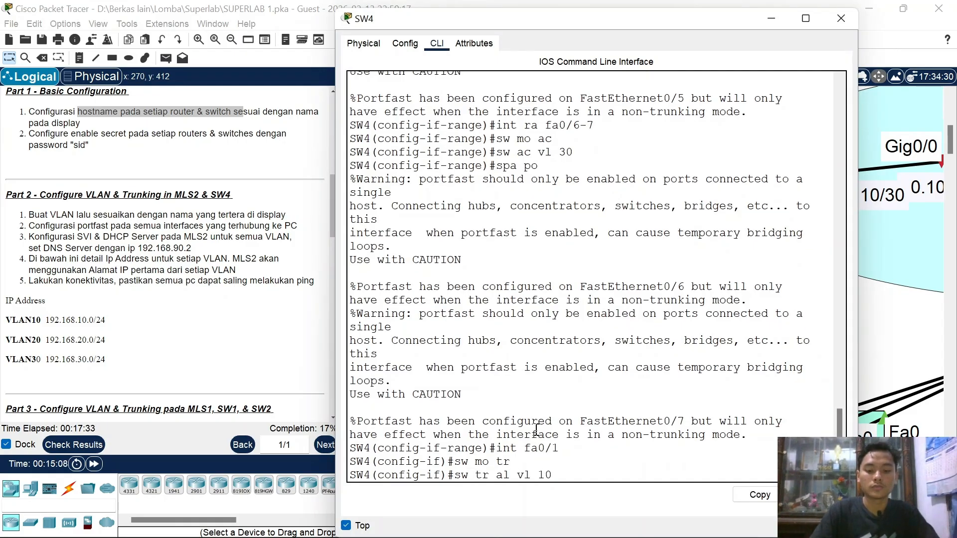
type("-30")
key("Return")
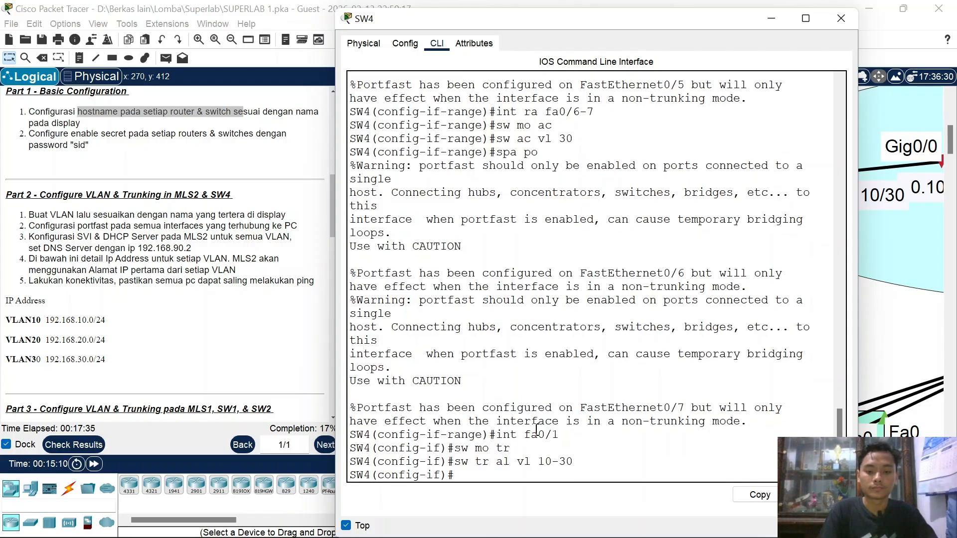
Step: Close SW4's console and scroll the workspace to review the topology around MLS2
left_click(840, 18)
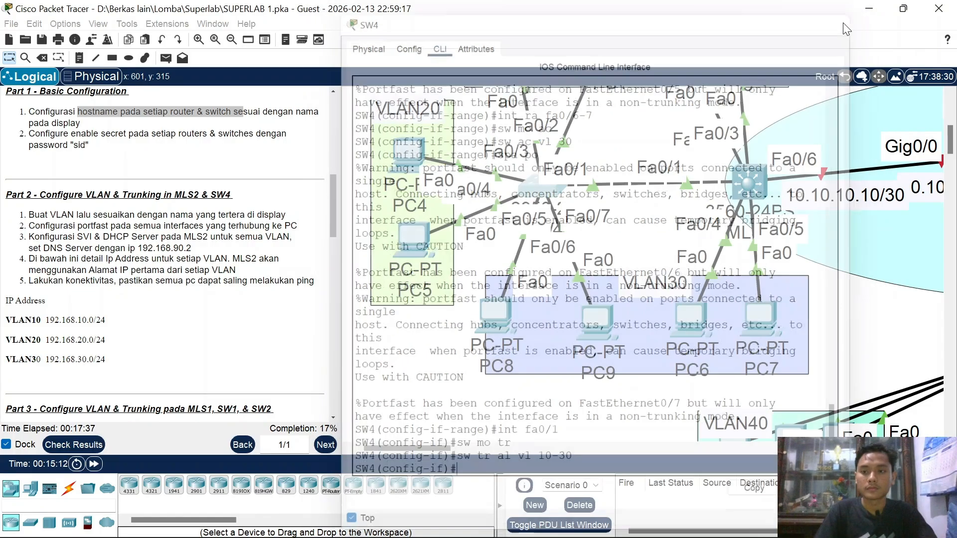
scroll(773, 157, "up", 3)
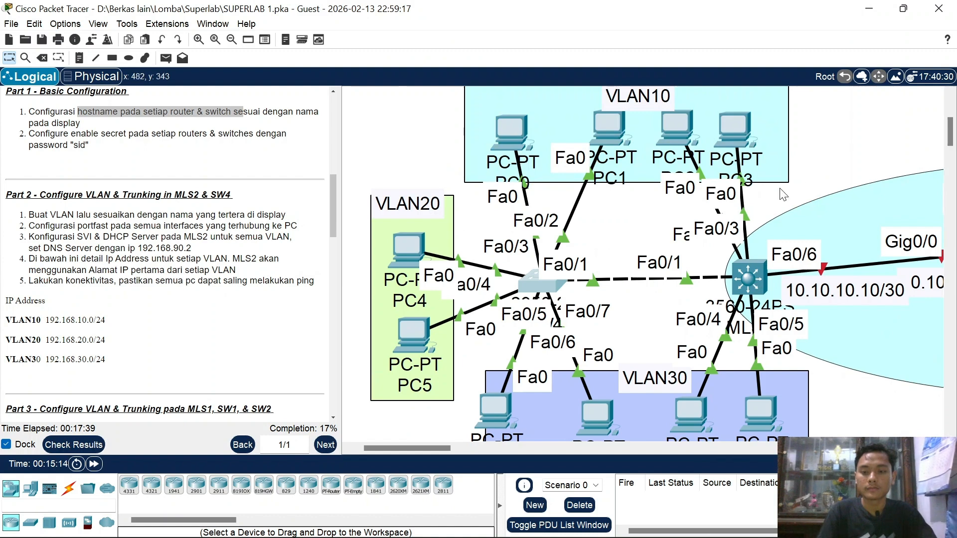
scroll(759, 285, "down", 1)
scroll(759, 285, "up", 2)
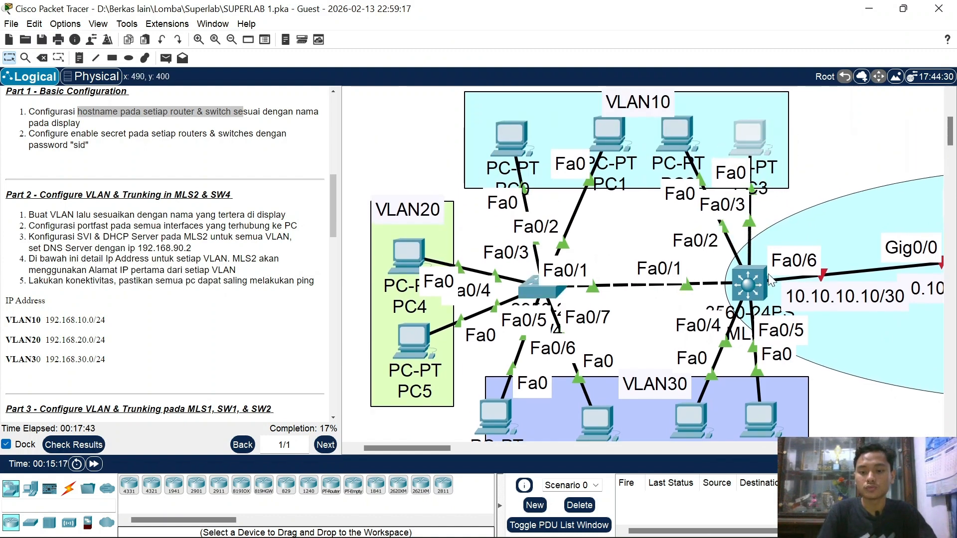
scroll(750, 172, "down", 2)
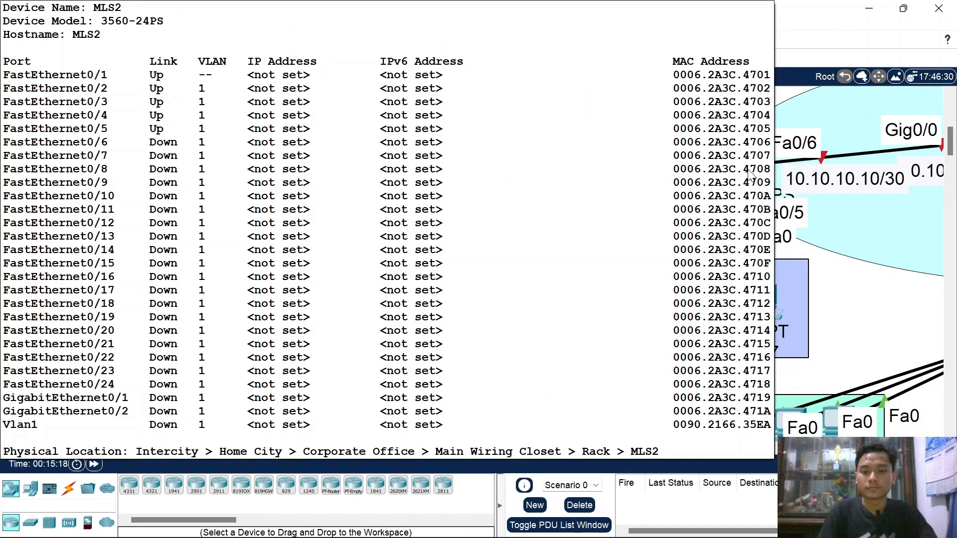
scroll(750, 172, "up", 1)
scroll(737, 243, "up", 1)
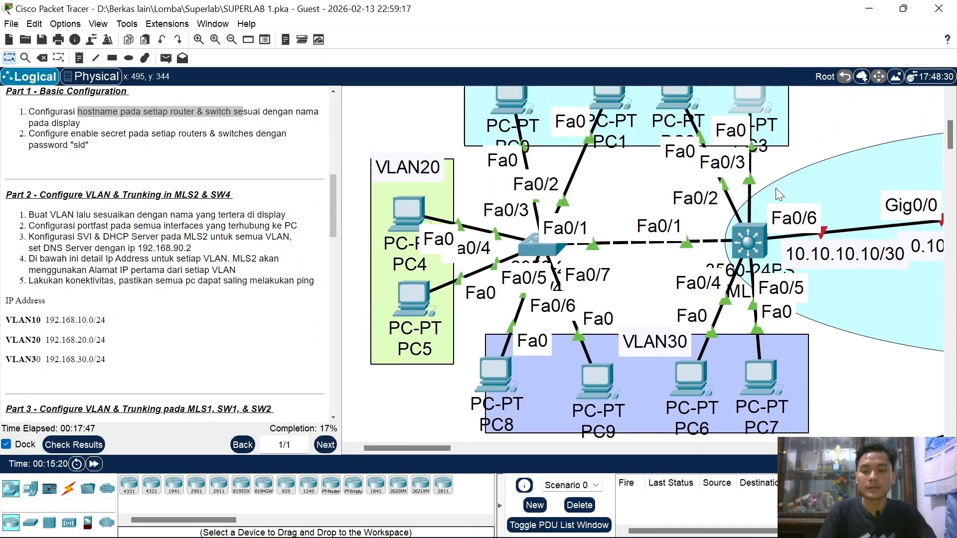
scroll(775, 207, "up", 1)
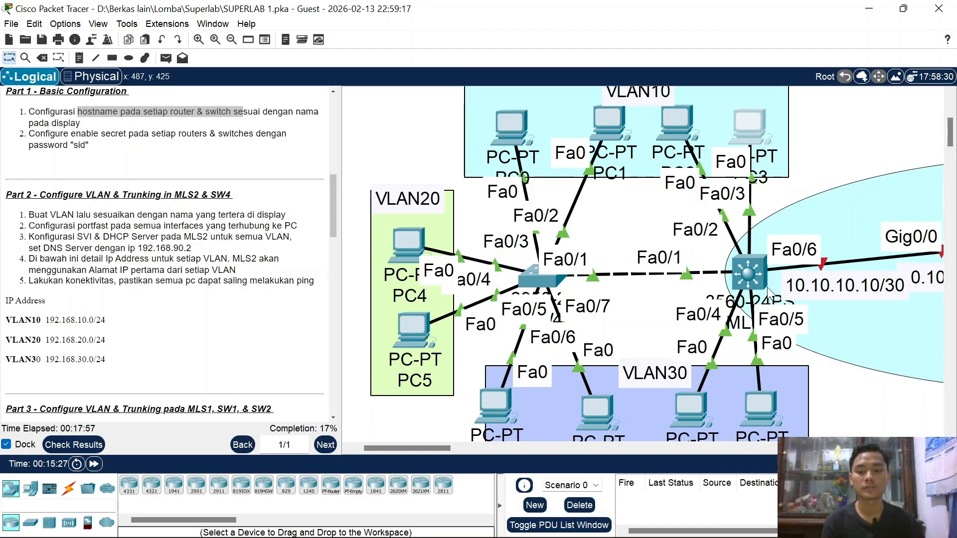
Step: On MLS2, create VLAN 10 named VLAN10
left_click(749, 271)
key("Return")
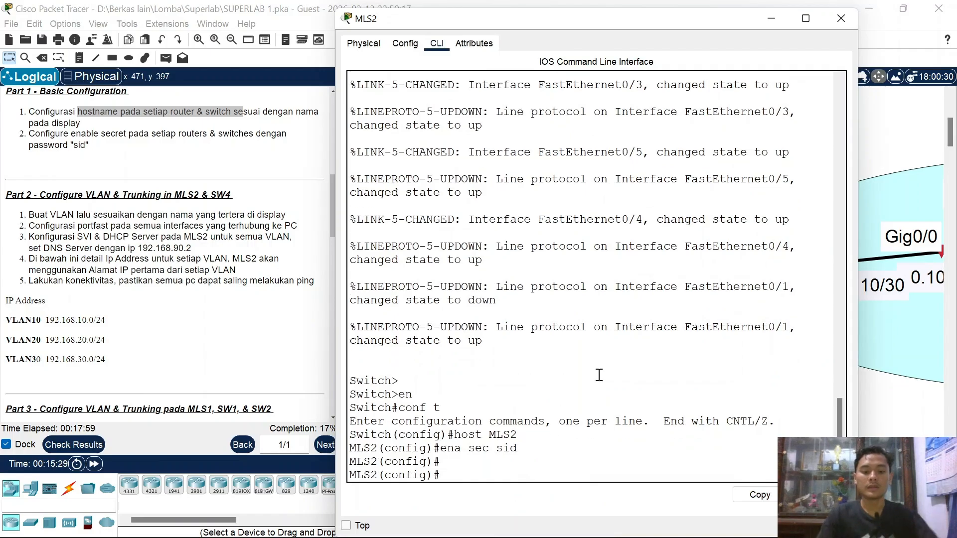
type("vl 10")
key("Return")
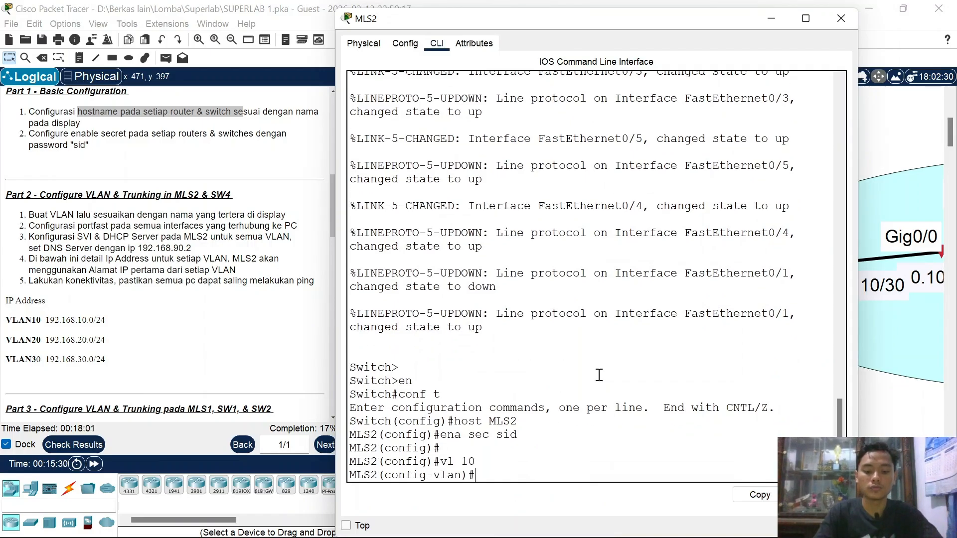
type("name VLAN10")
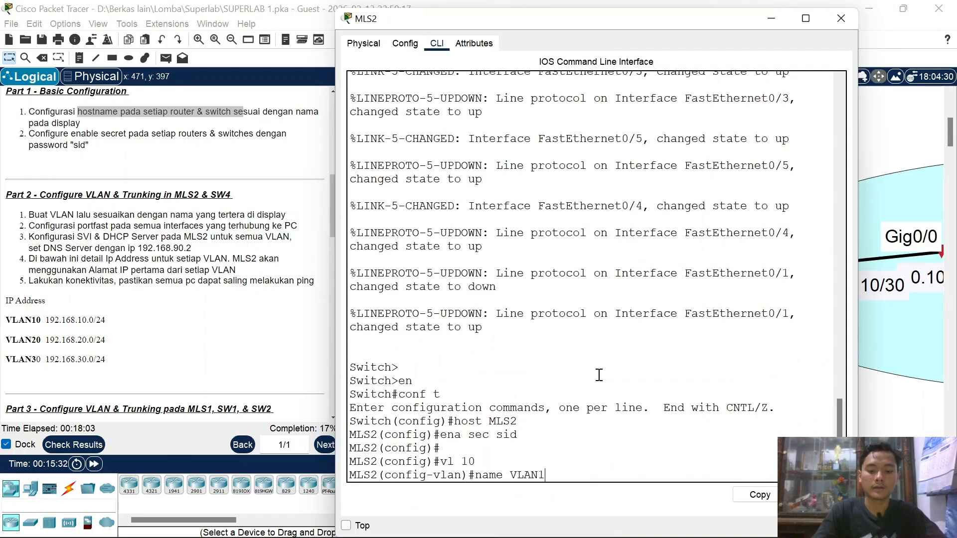
key("Return")
Step: Create VLAN 20 named VLAN20
type("vl 10")
key("BackSpace")
type("2")
key("Return")
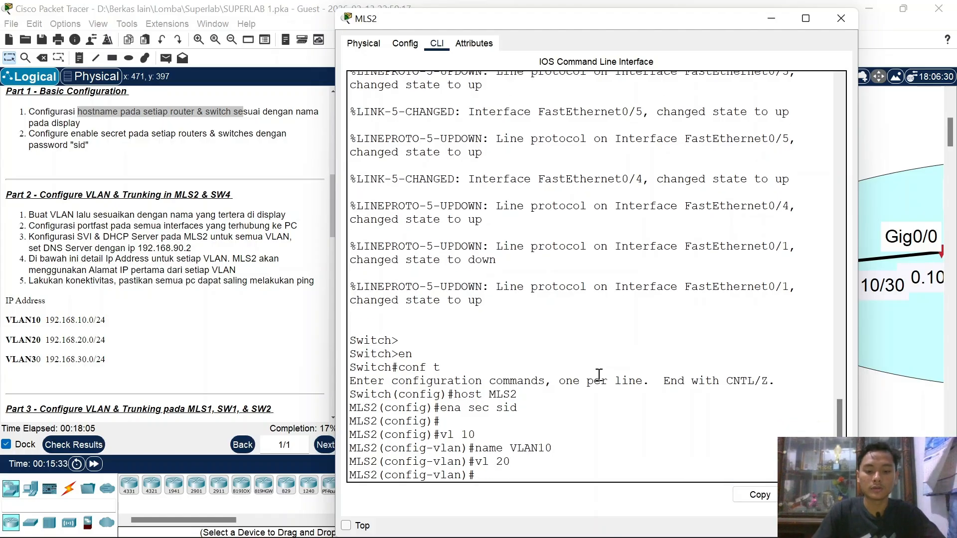
type("vl 20")
key("Up")
key("Up")
key("Left")
key("BackSpace")
type("2")
key("Return")
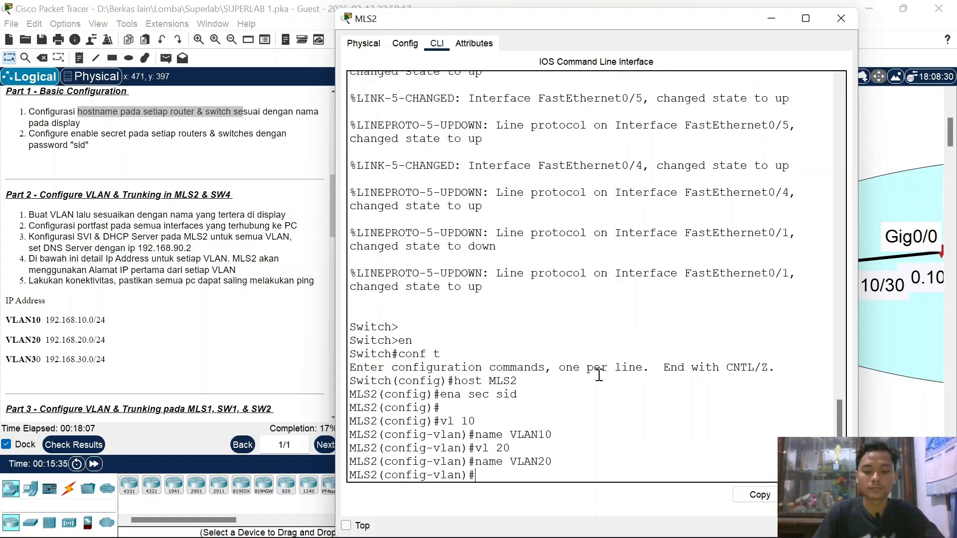
Step: Create VLAN 30 named VLAN30 and exit VLAN configuration mode
key("Up")
key("Up")
key("Left")
key("BackSpace")
type("3")
key("Return")
key("Up")
key("Up")
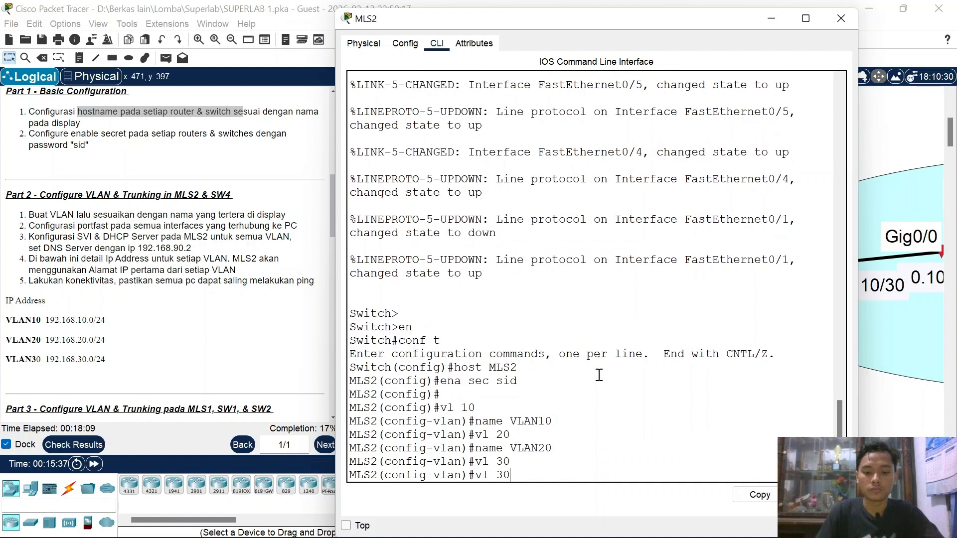
key("BackSpace")
type("3")
key("Return")
type("EX")
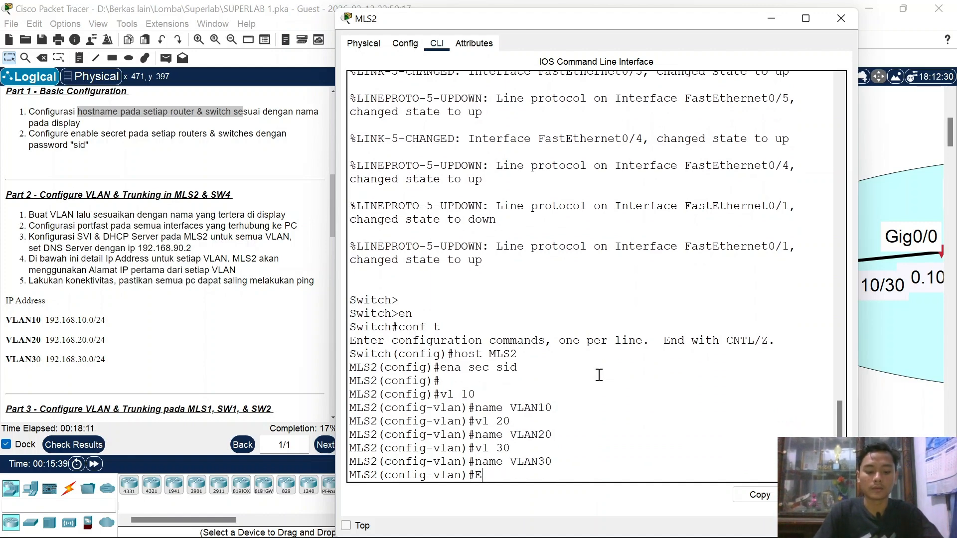
key("Return")
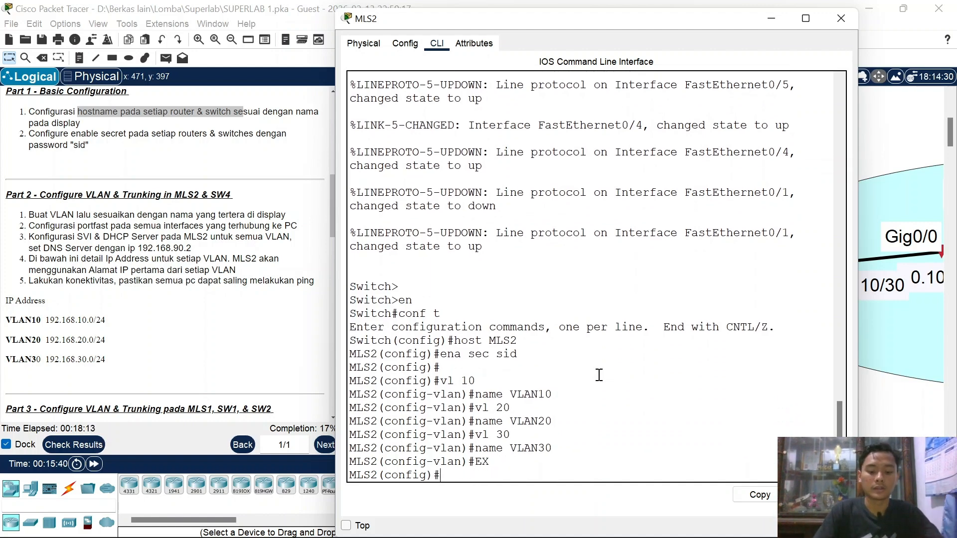
type("int vl")
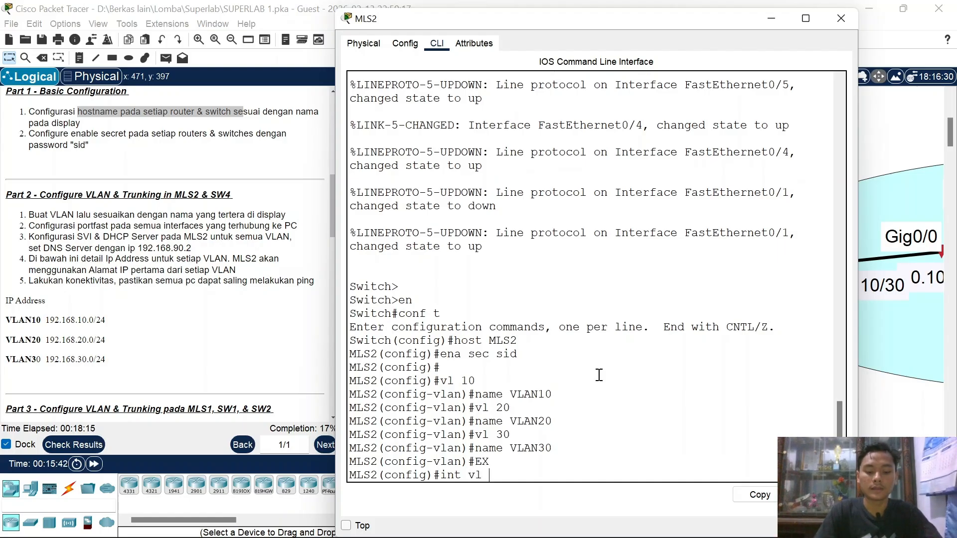
type(" 10")
Step: Give MLS2's Vlan10 interface address 192.168.10.1 with mask 255.255.255.0
key("Return")
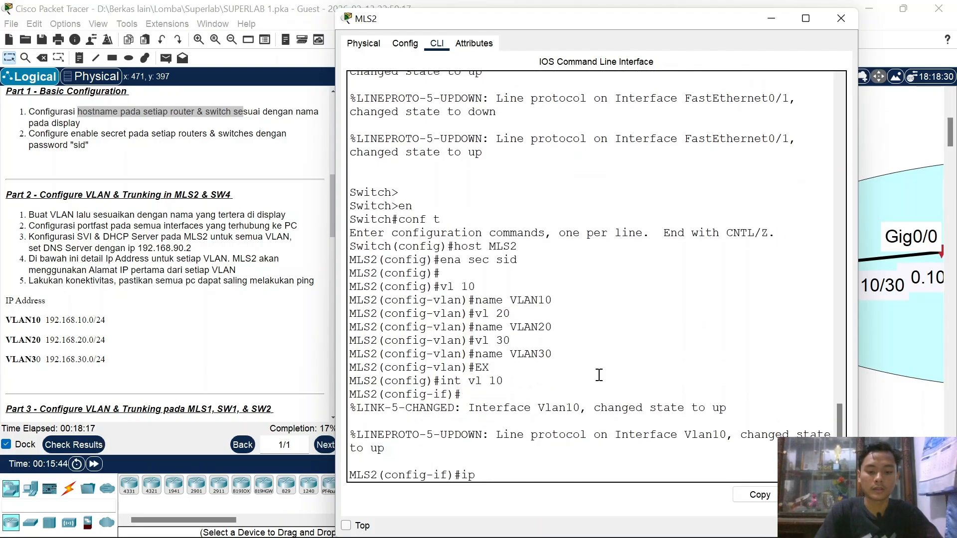
type("ip add")
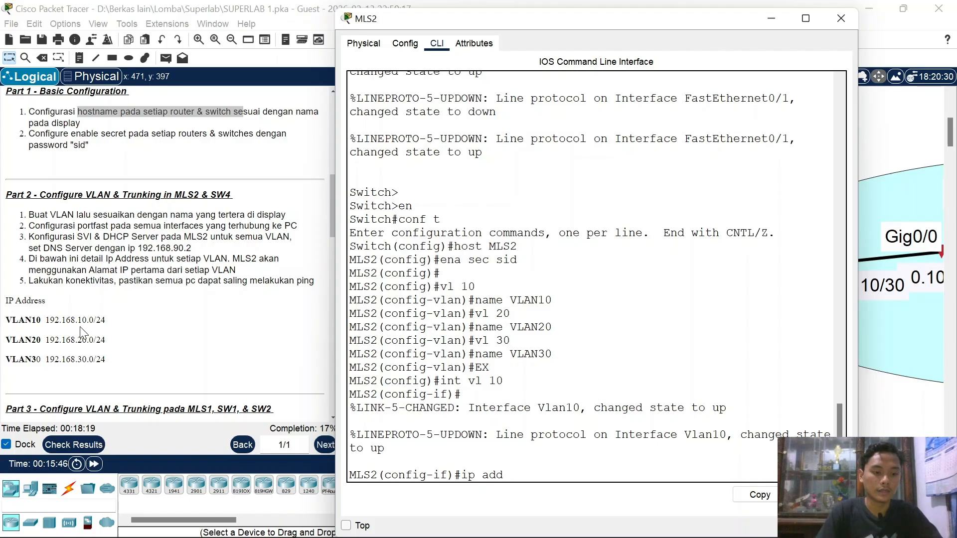
left_click_drag(76, 320, 93, 320)
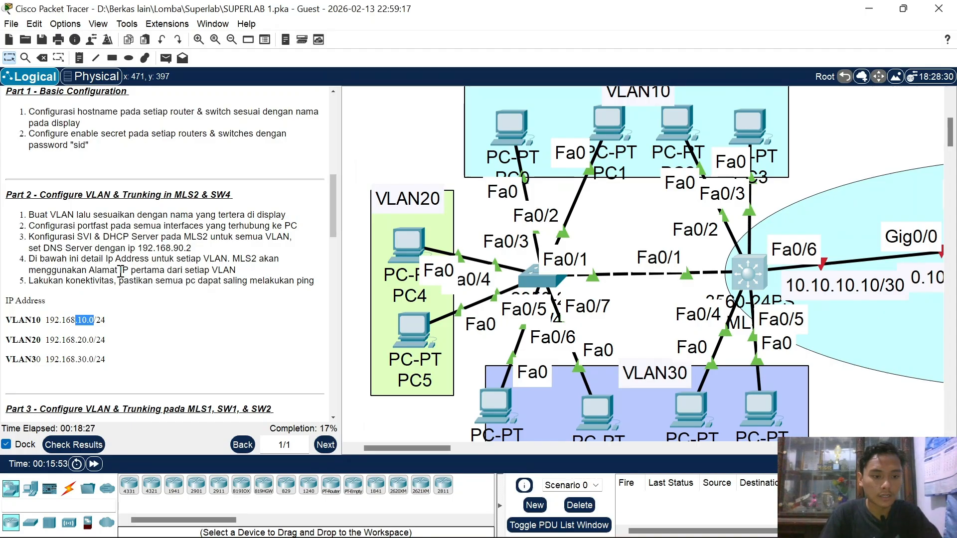
left_click(758, 279)
type("192")
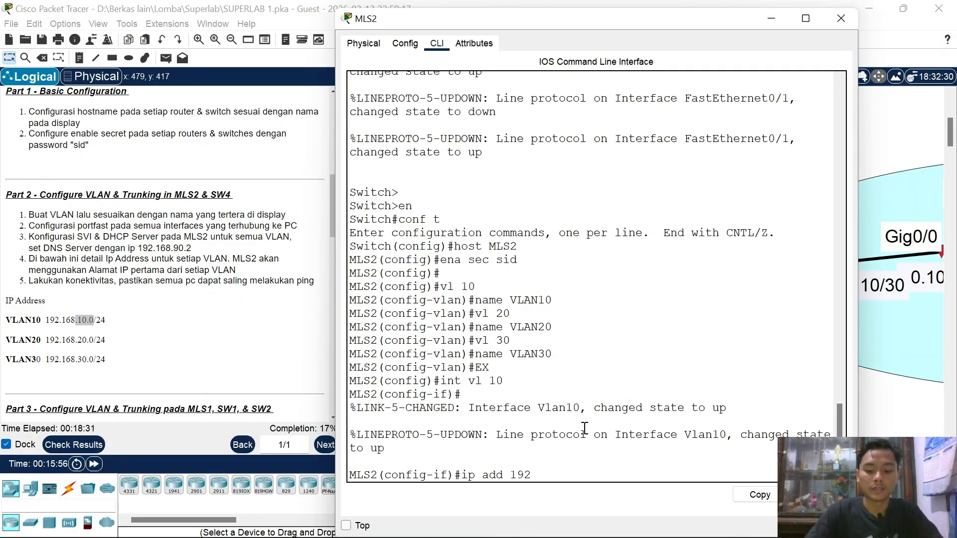
type(".168.10.")
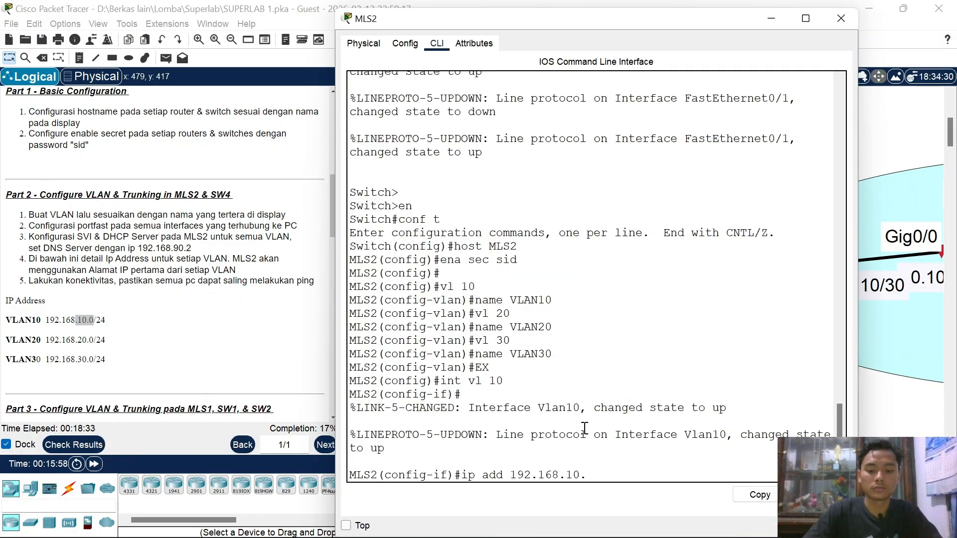
type("01 255.255.255.0")
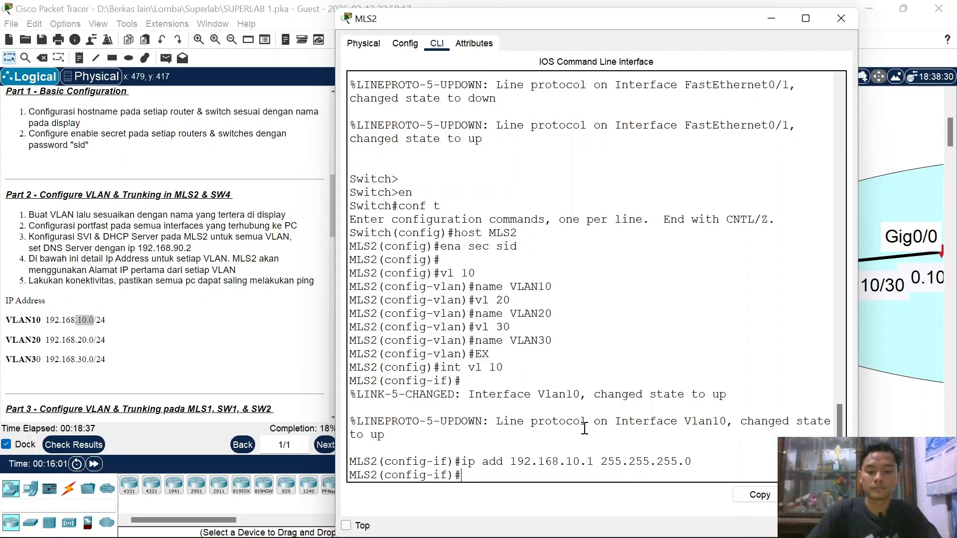
key("Return")
Step: Assign 192.168.20.1 255.255.255.0 to the Vlan20 interface
key("Up")
key("Up")
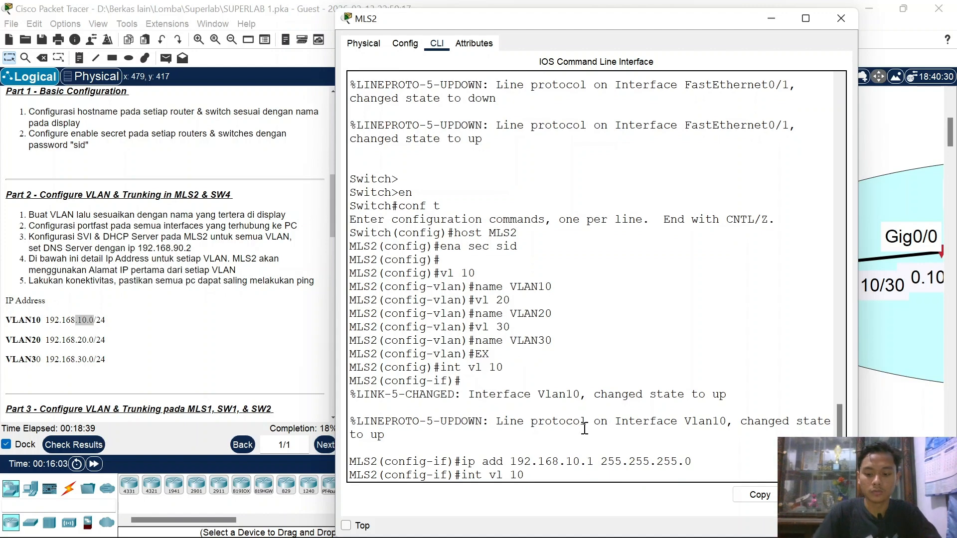
key("BackSpace")
key("BackSpace")
type("20")
key("Return")
key("Up")
key("Up")
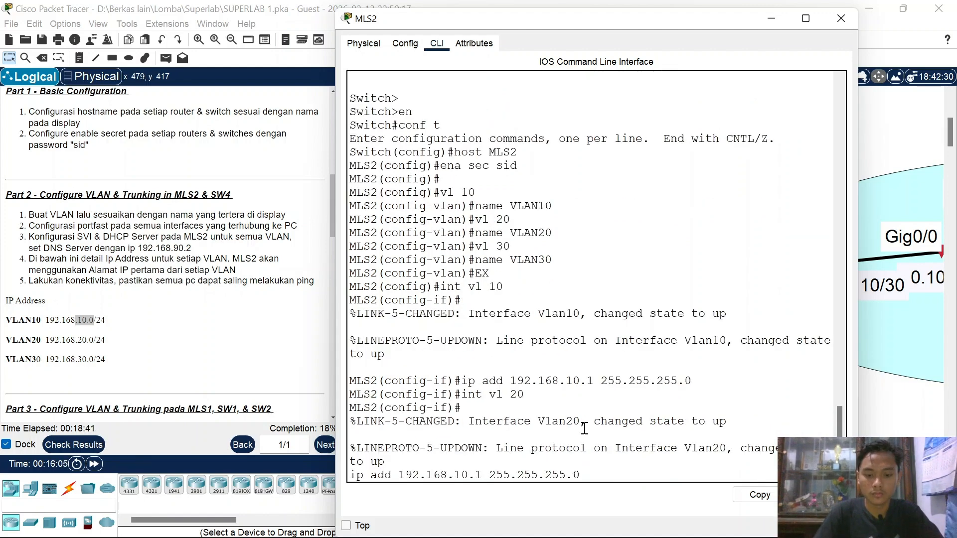
key("BackSpace")
type("2")
key("Return")
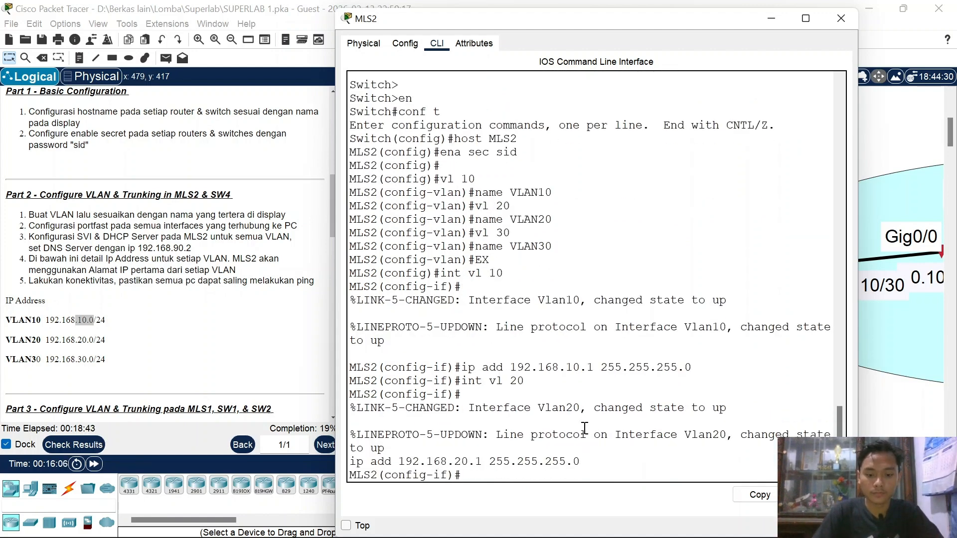
Step: Assign 192.168.30.1 255.255.255.0 to the Vlan30 interface, then exit
key("Up")
key("Up")
key("Left")
key("Return")
key("Up")
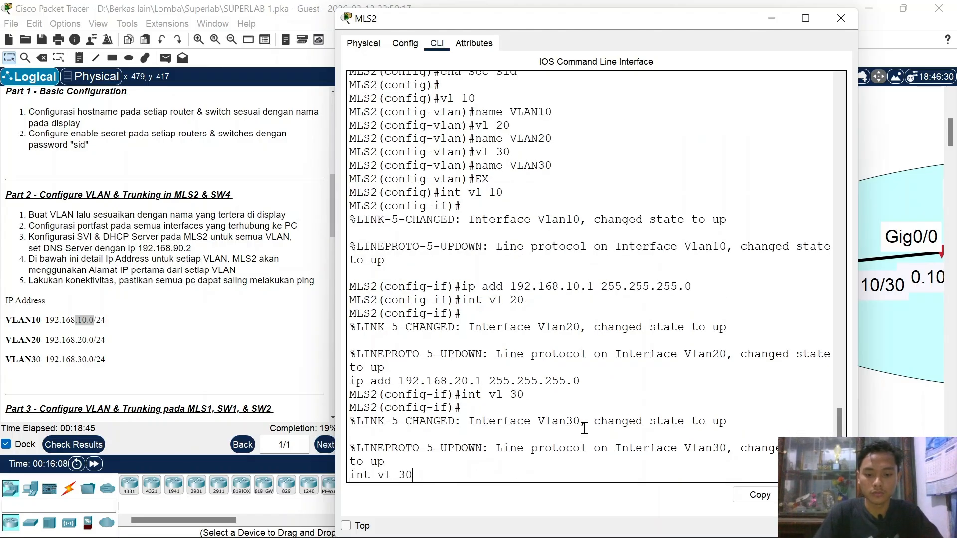
key("Up")
key("Left")
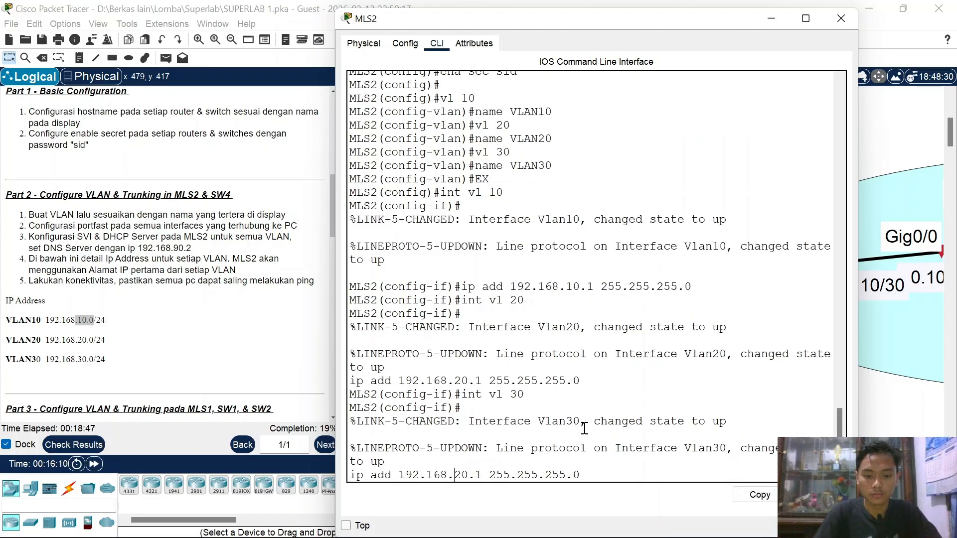
key("BackSpace")
type("3")
key("Return")
type("ex")
key("Return")
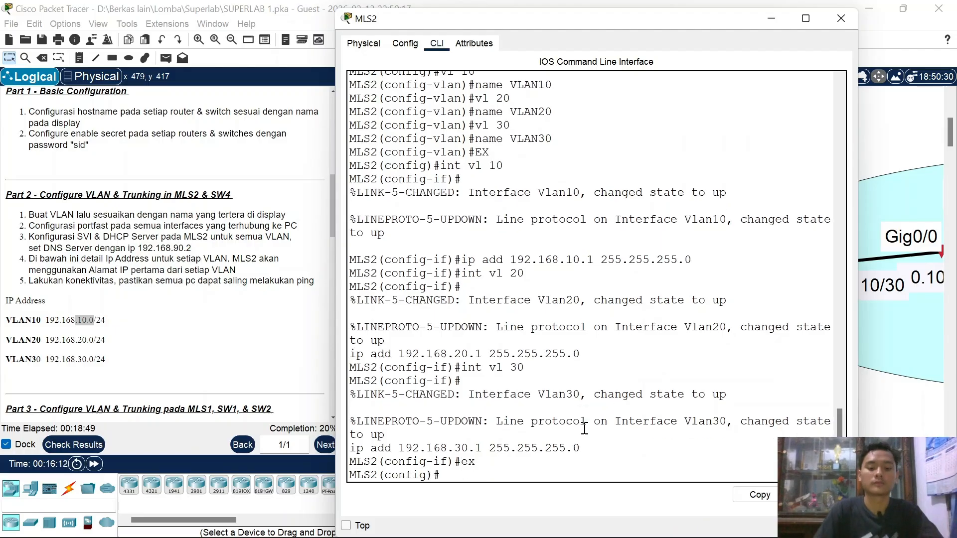
scroll(633, 233, "up", 3)
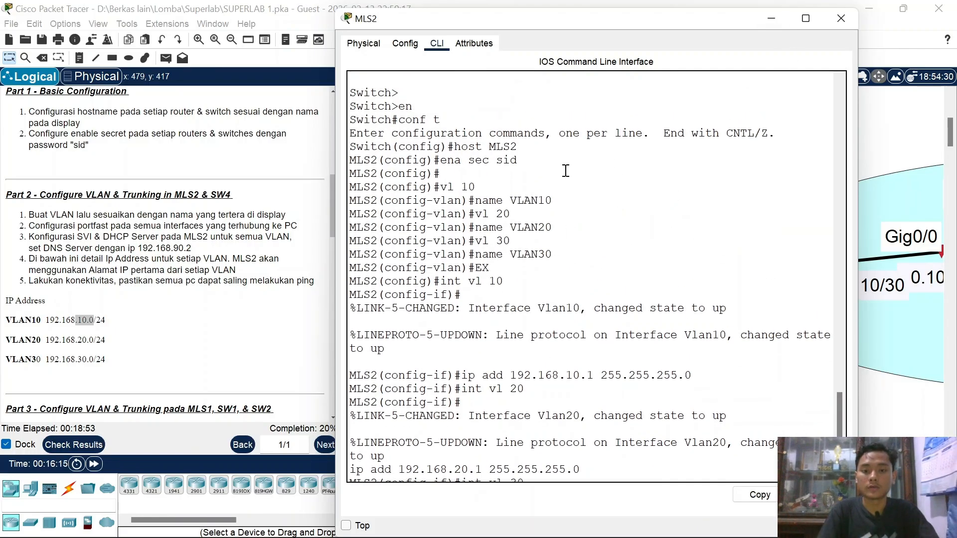
Step: Reposition PC2 and PC3 within the VLAN10 area of the topology
left_click(773, 18)
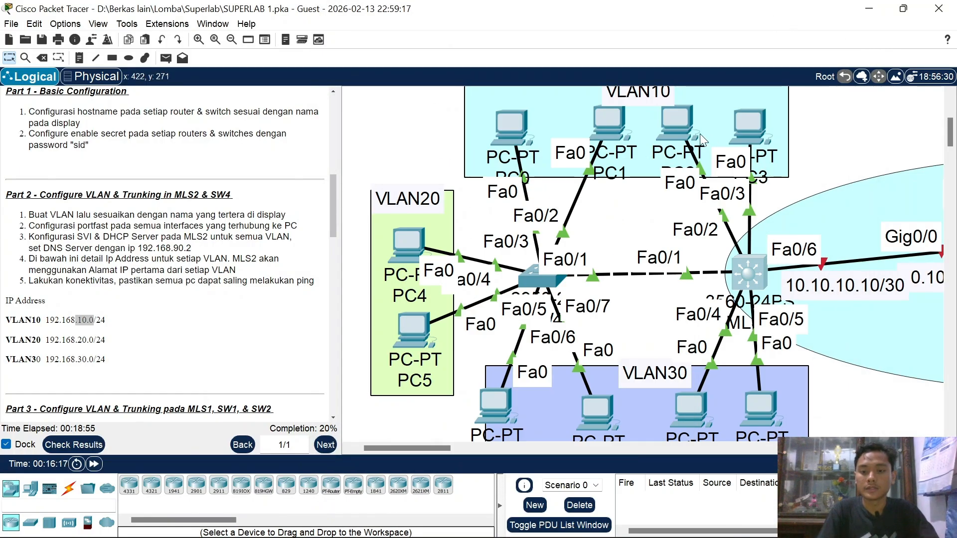
mouse_move(748, 115)
left_mouse_down()
mouse_move(785, 123)
mouse_move(764, 124)
left_mouse_up()
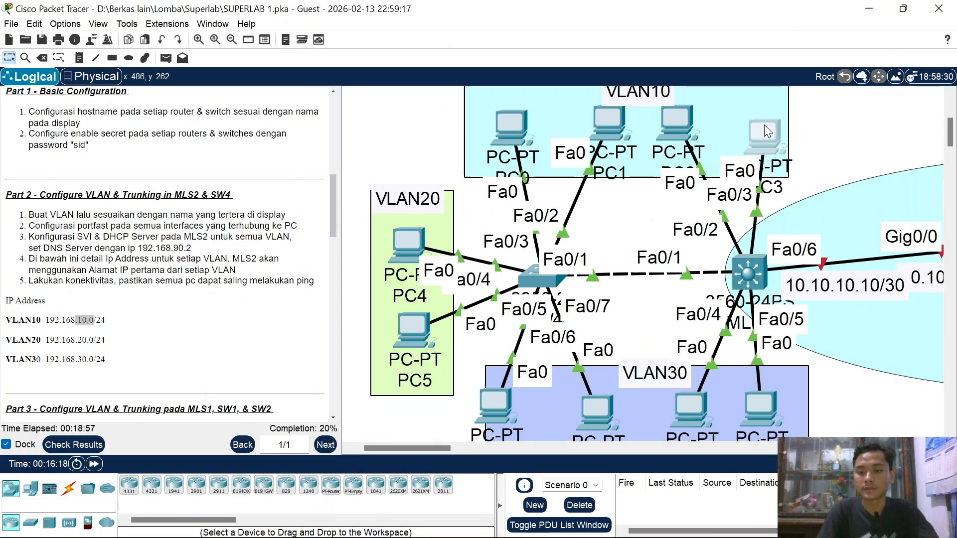
left_click_drag(681, 119, 710, 128)
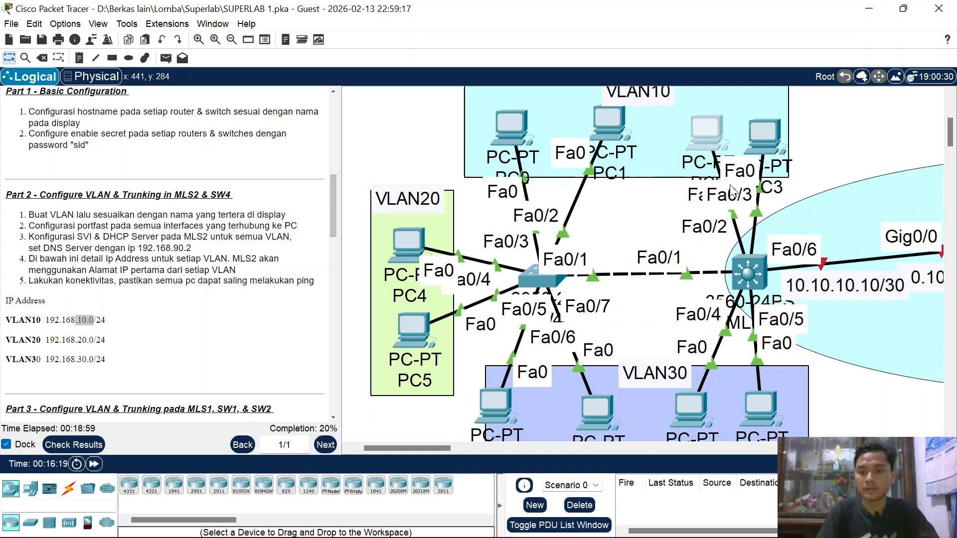
Step: Make MLS2 ports Fa0/2–3 portfast access ports in VLAN 10
left_click(742, 272)
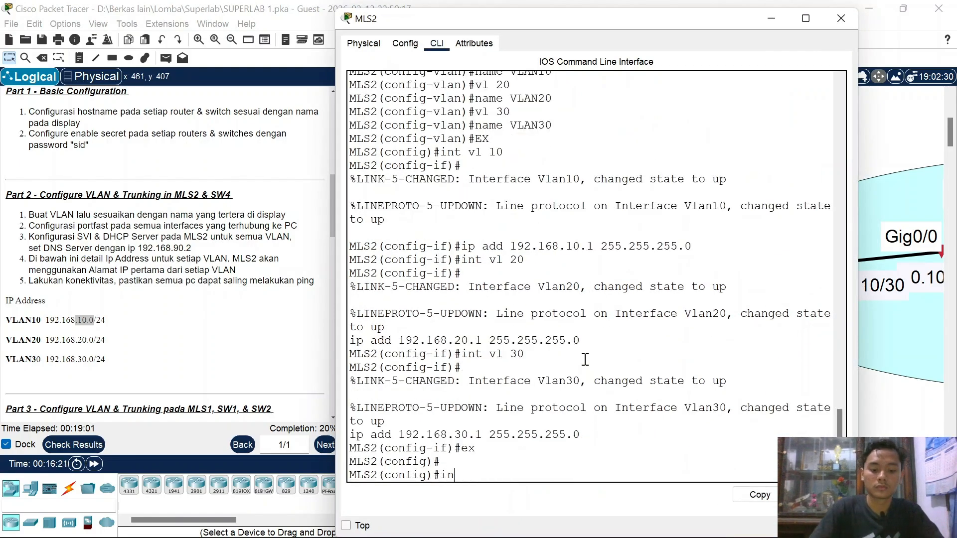
type("int ra fa0")
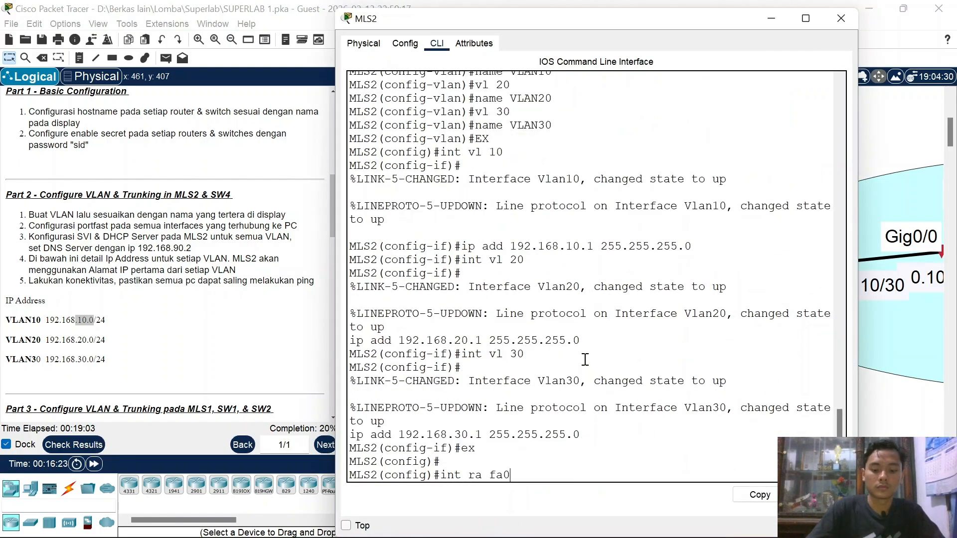
type("/2-3")
key("Return")
type("sw mo")
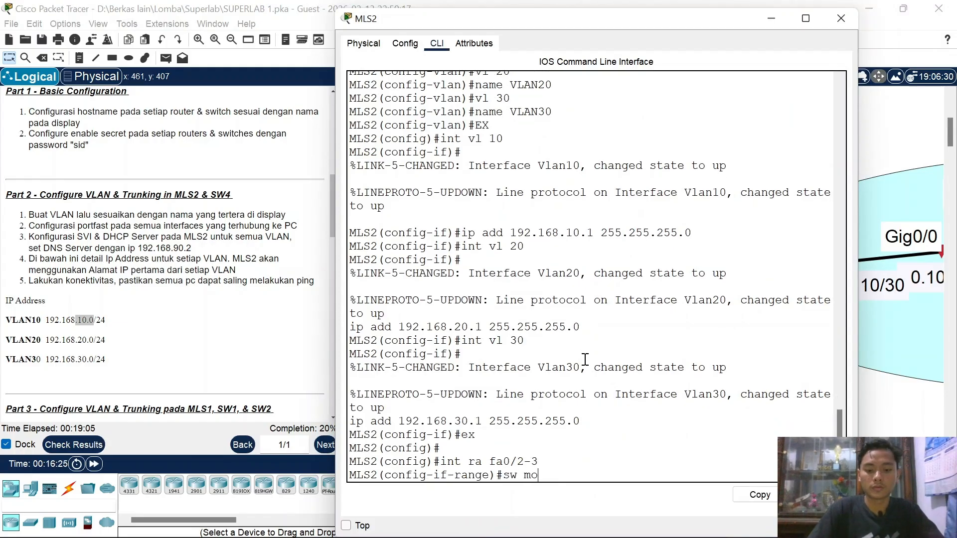
type(" ac")
key("Return")
type("sw a")
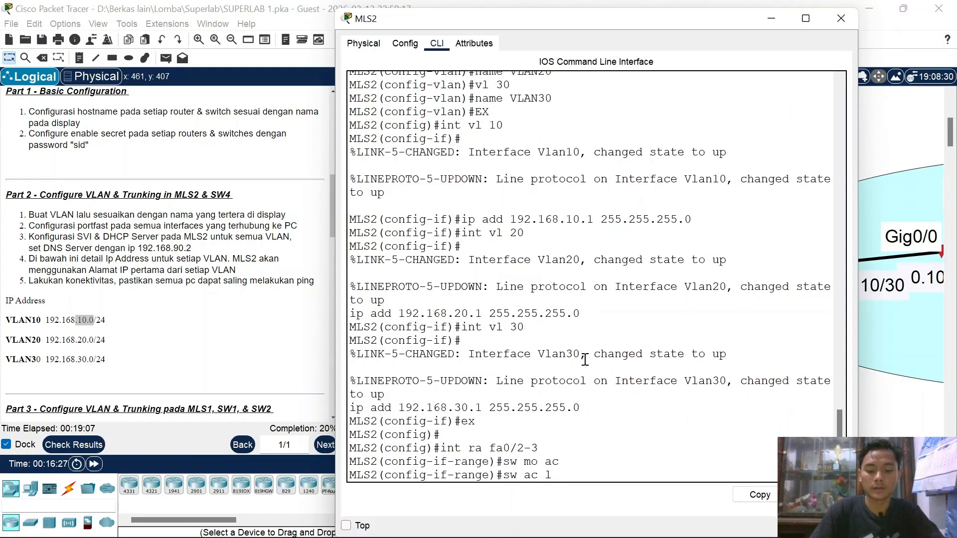
type("vl 10")
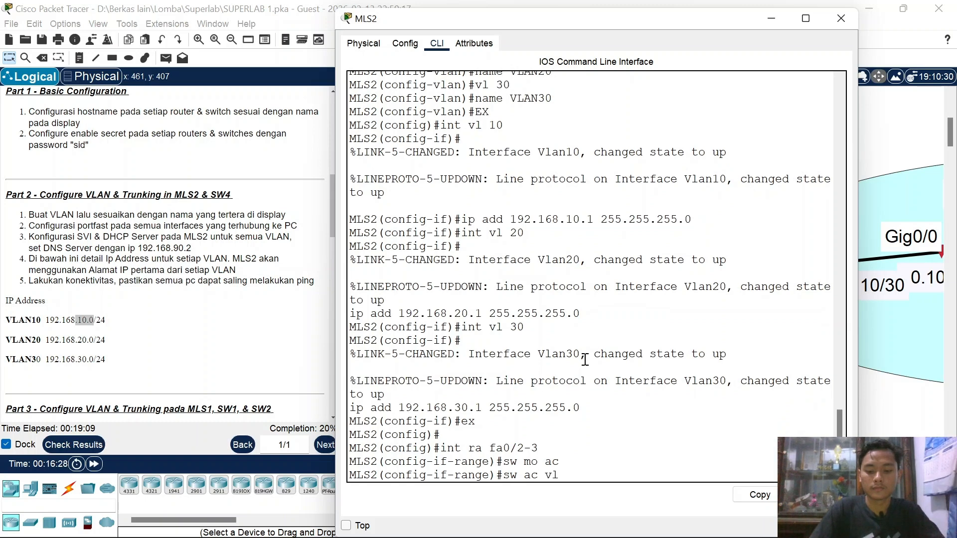
key("Return")
type("spa po")
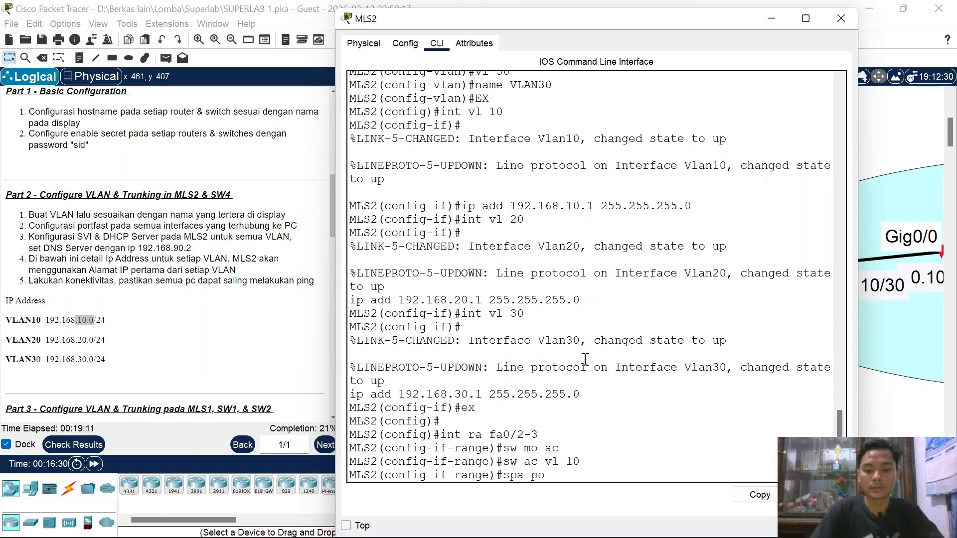
key("Return")
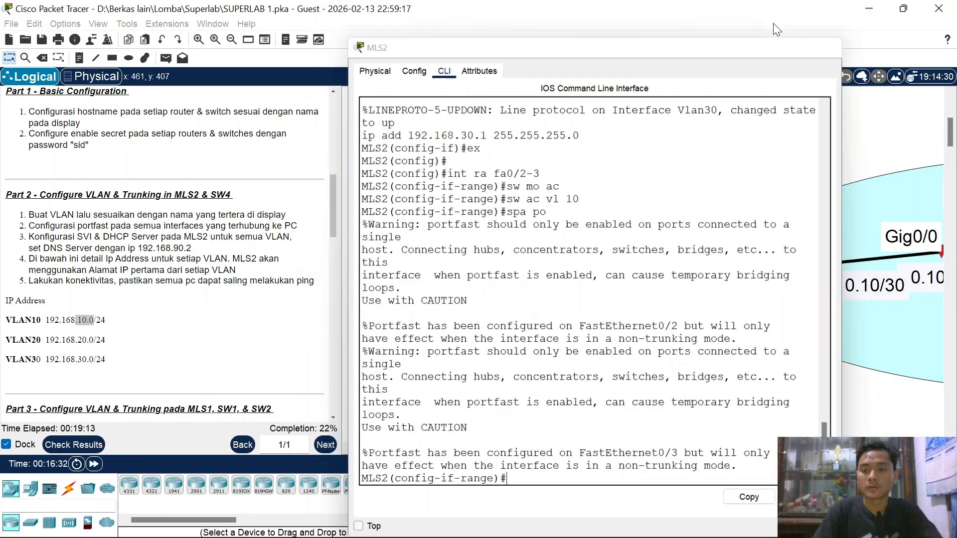
Step: Nudge PC6 inside VLAN30, then set MLS2 Fa0/4–5 to access mode on VLAN 30
left_click(771, 18)
scroll(664, 329, "down", 3)
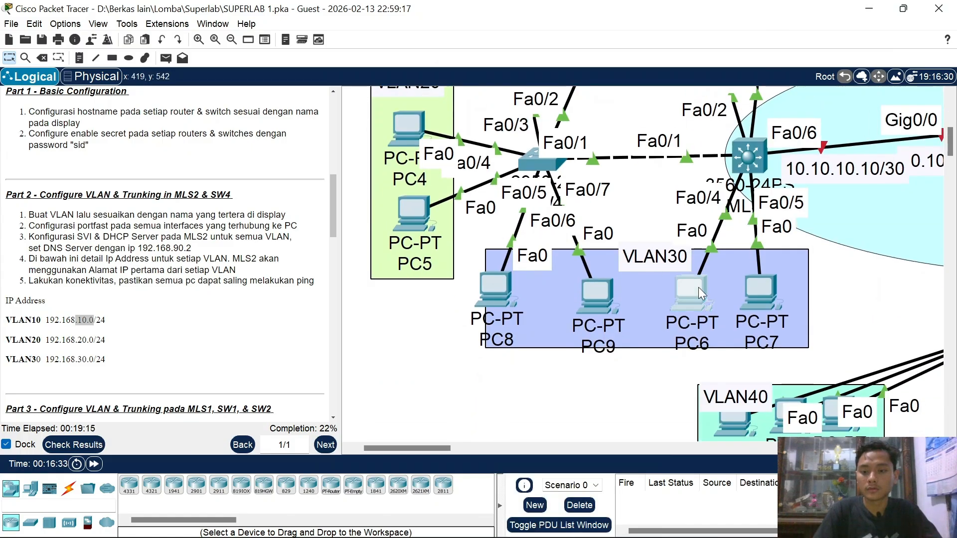
mouse_move(698, 287)
left_mouse_down()
mouse_move(737, 291)
mouse_move(716, 287)
left_mouse_up()
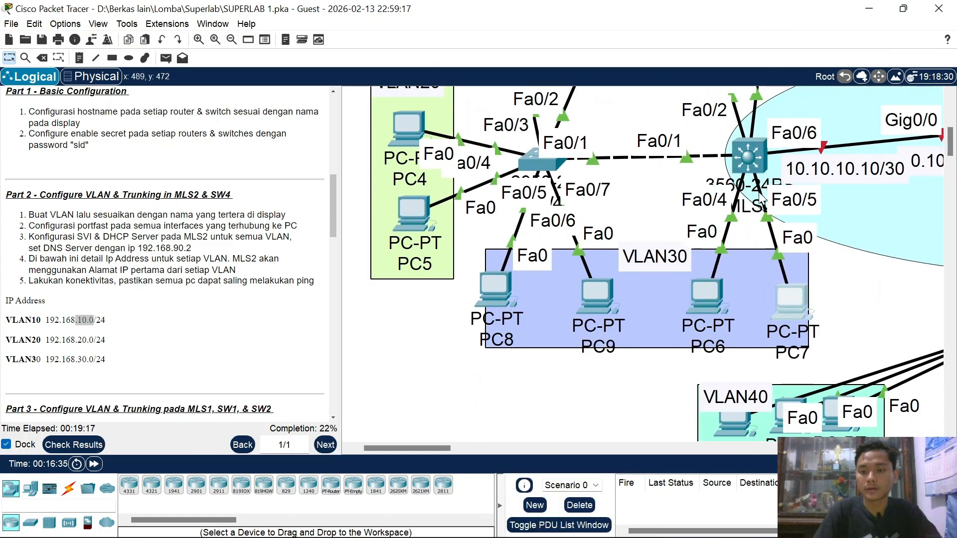
left_click(752, 164)
type("int")
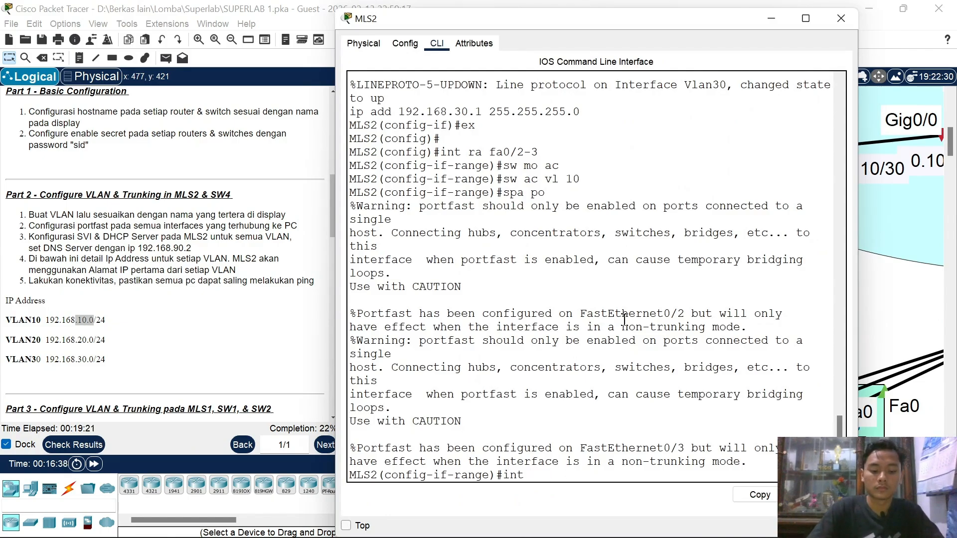
type(" r af r af")
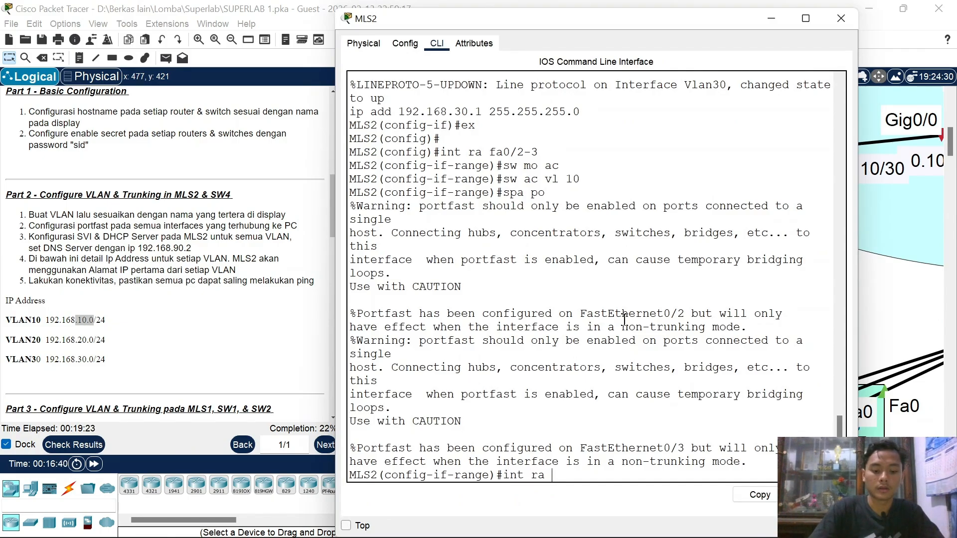
type("fa 0/4-5")
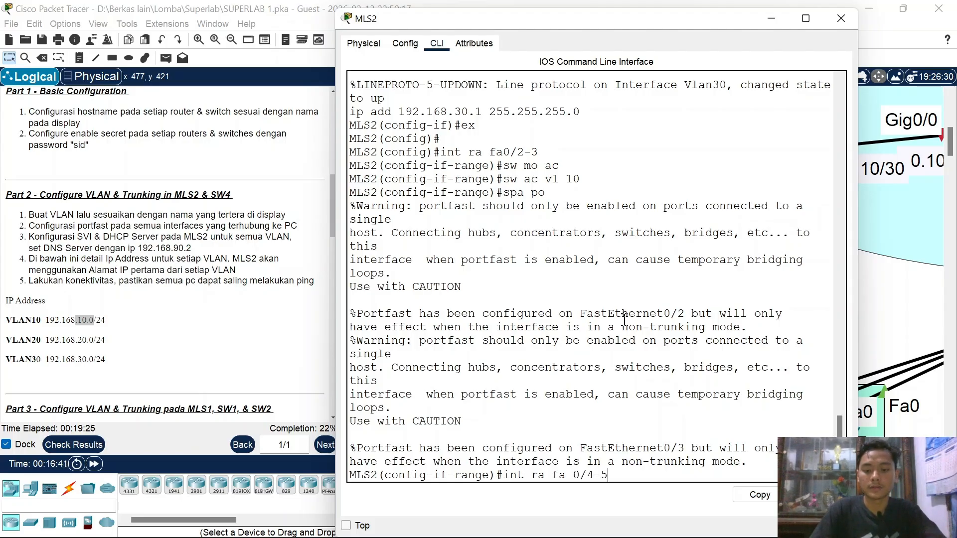
key("Return")
type("sw mo a")
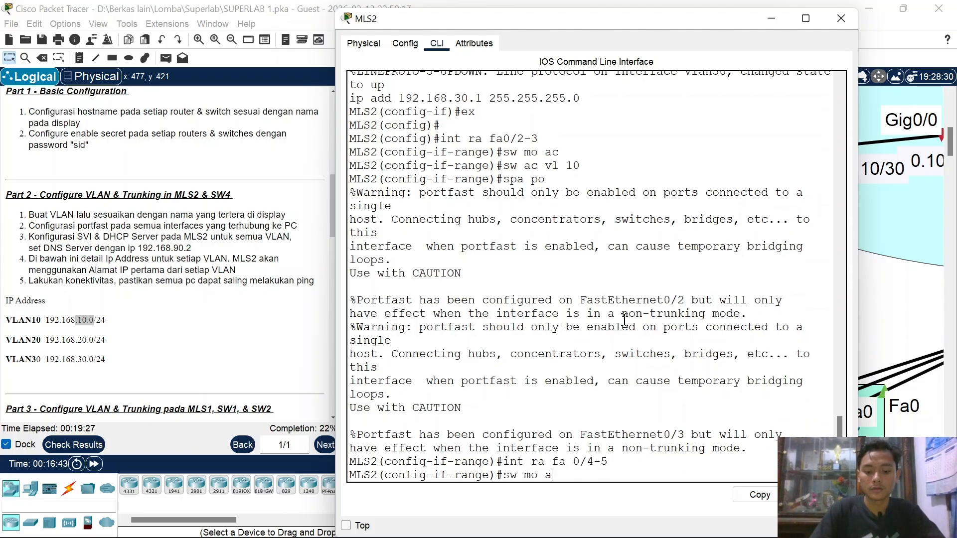
type("c")
key("Return")
type("sw ac vl ")
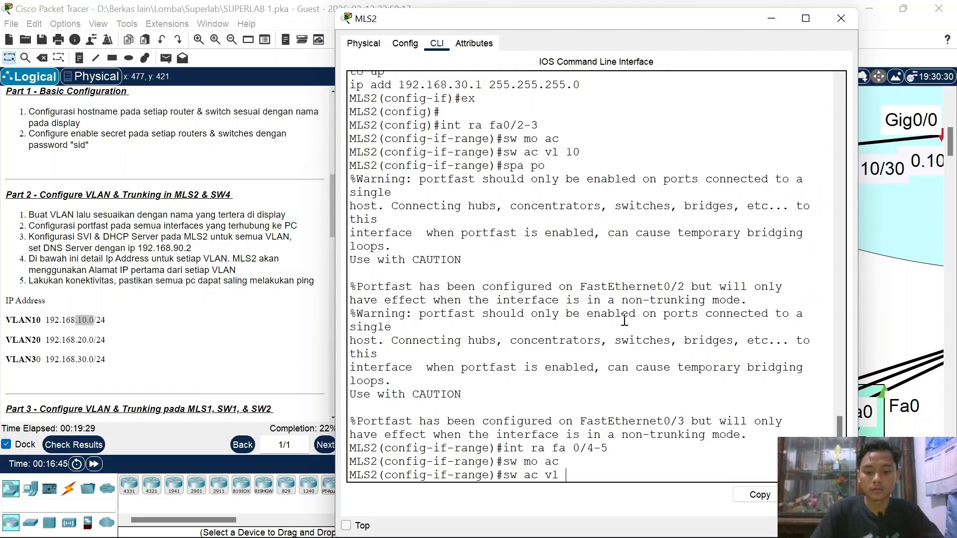
type("30")
key("Return")
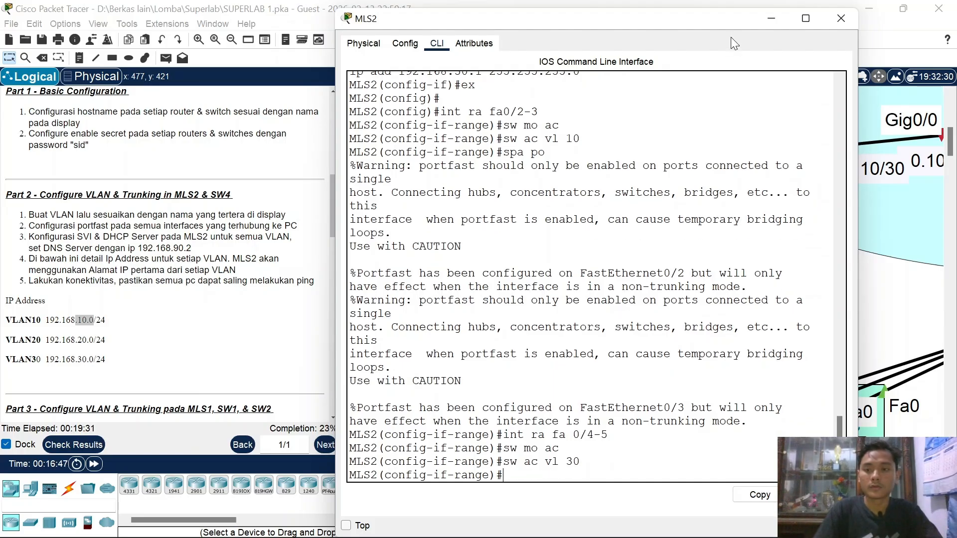
Step: Select MLS2 interface Fa0/1 and attempt to set it to trunk mode
left_click(763, 24)
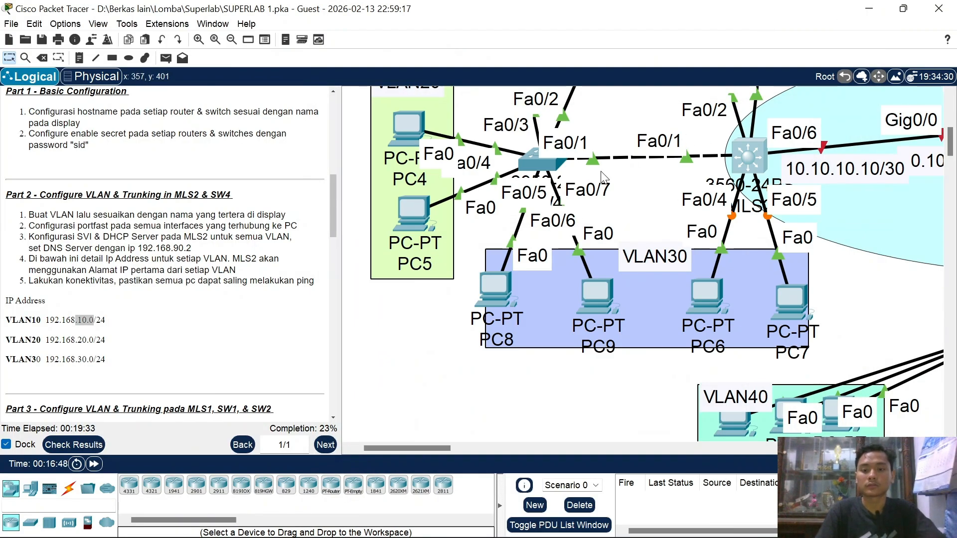
left_click(746, 157)
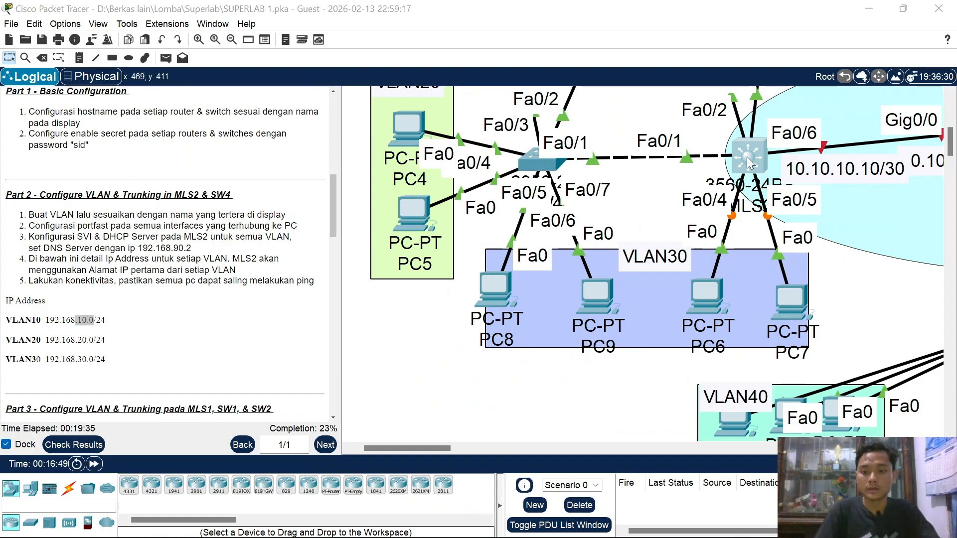
type("int fa")
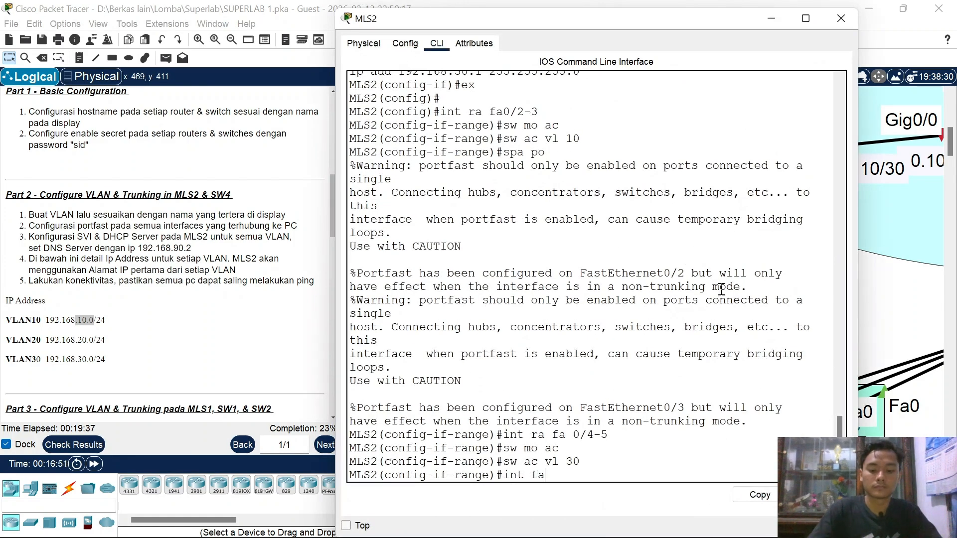
type("0/1")
key("Return")
type("sw mo tr")
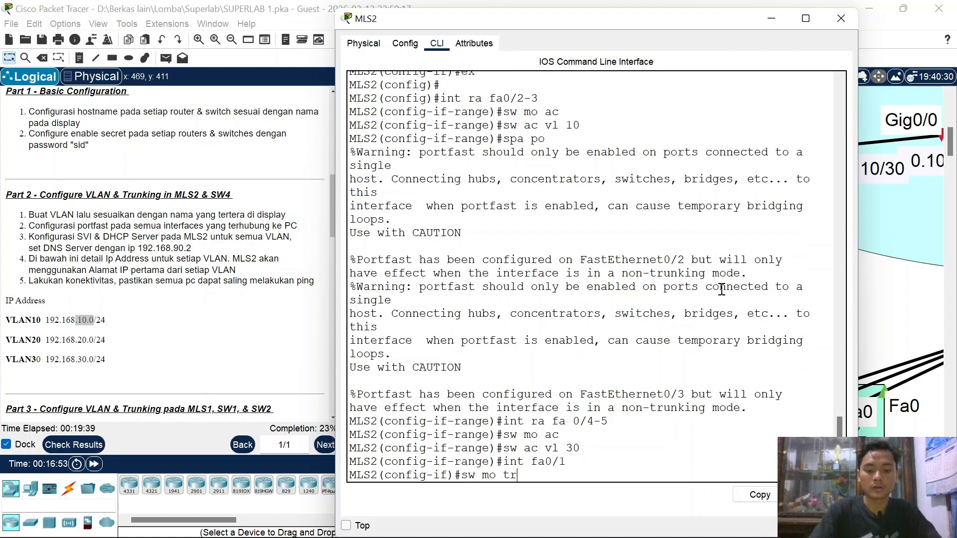
key("Return")
Step: Set the Fa0/1 trunk encapsulation to dot1q
type("s")
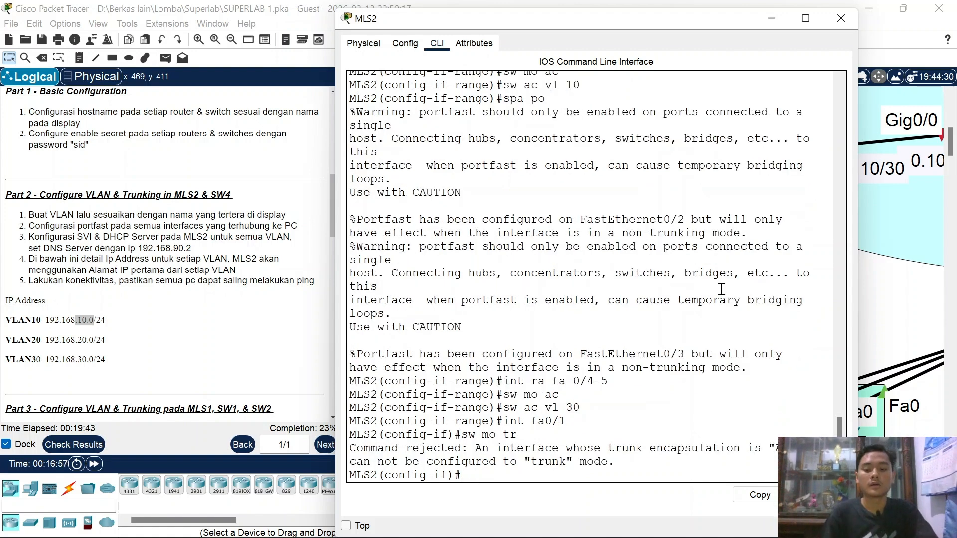
type("sw en")
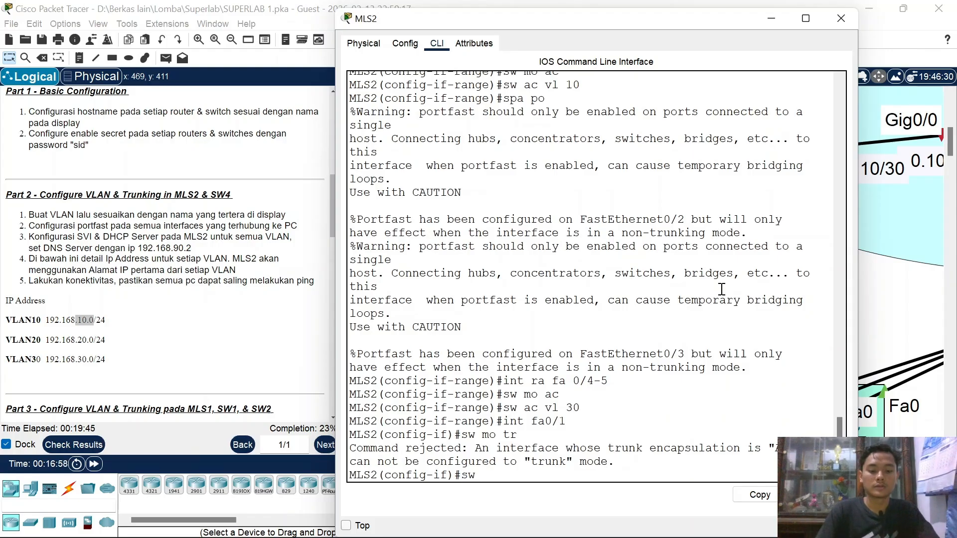
key("Tab")
key("BackSpace")
type("t")
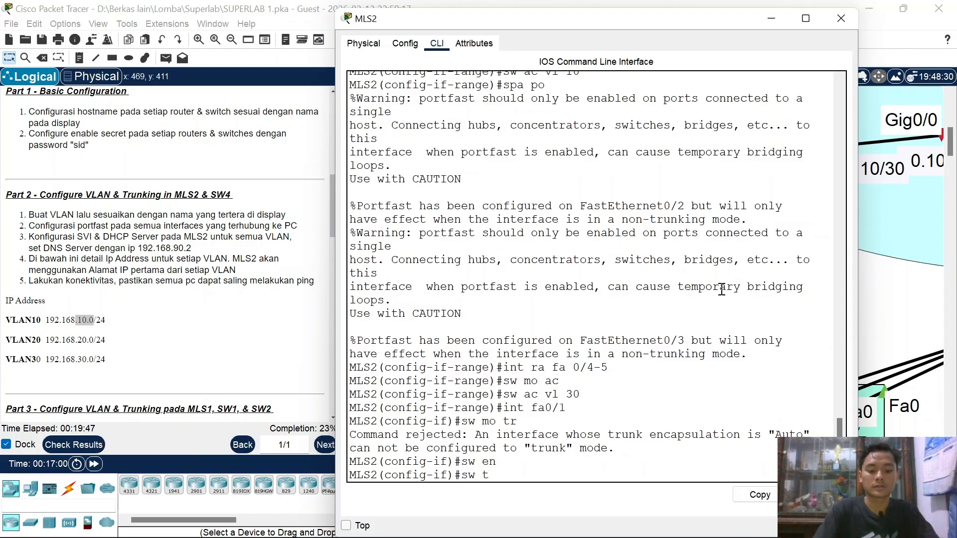
type("r")
key("Tab")
type("n")
key("Tab")
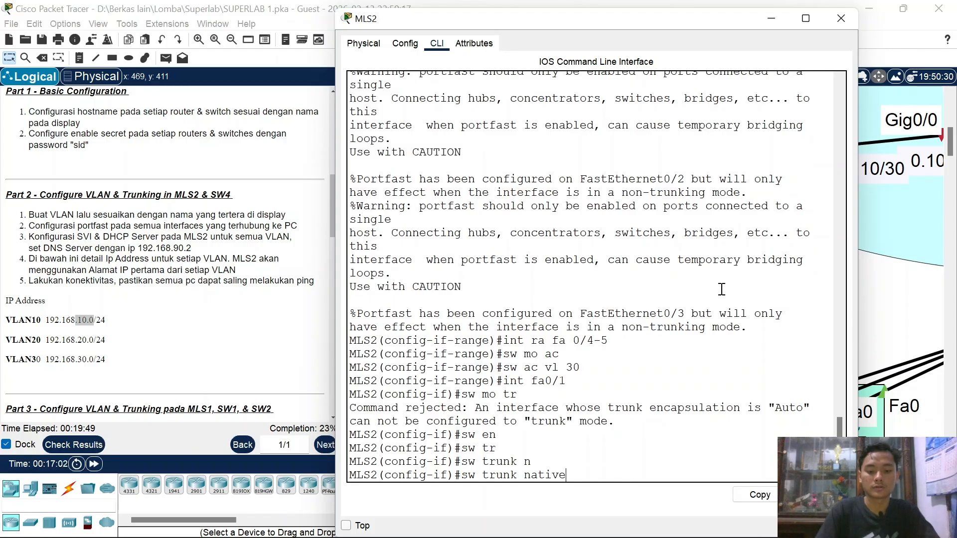
key("BackSpace")
key("BackSpace")
key("BackSpace")
key("BackSpace")
type("en")
key("Tab")
type("d")
key("Tab")
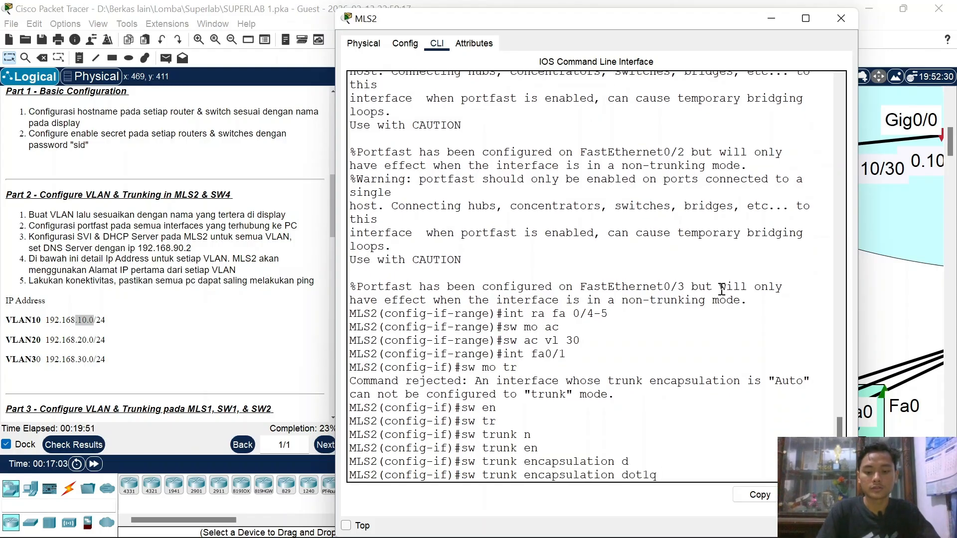
key("Return")
Step: Put Fa0/1 in trunk mode and allow VLANs 10–30 on it
type("sw mo")
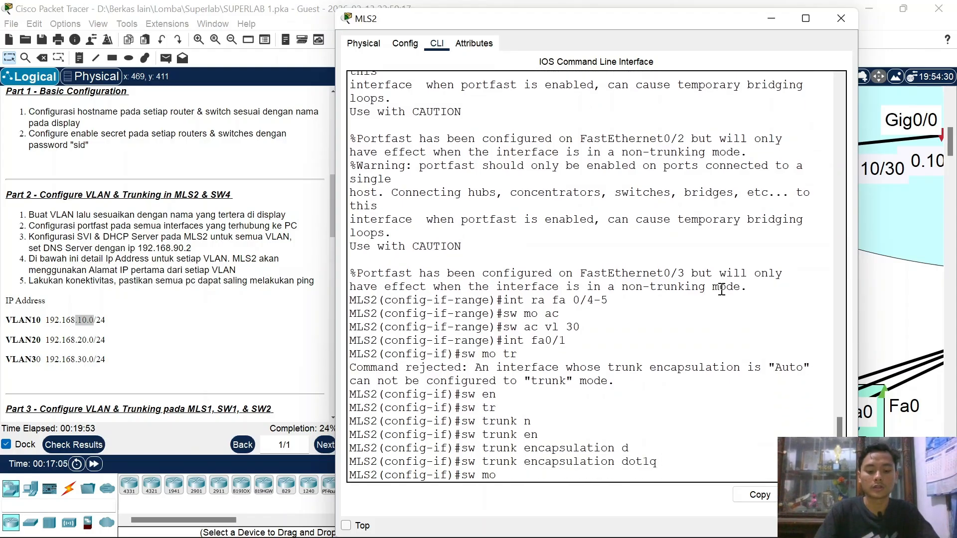
type(" tr")
key("Return")
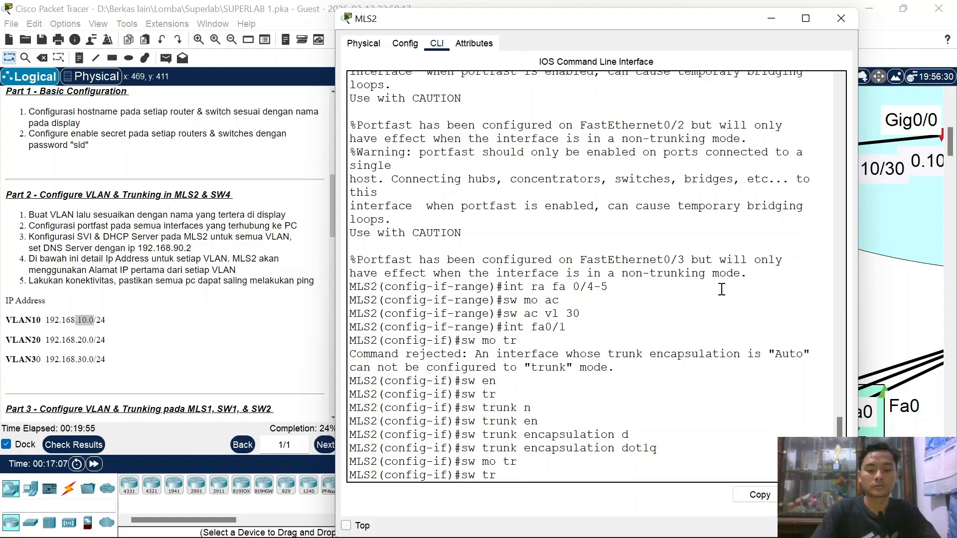
type("sw tr al")
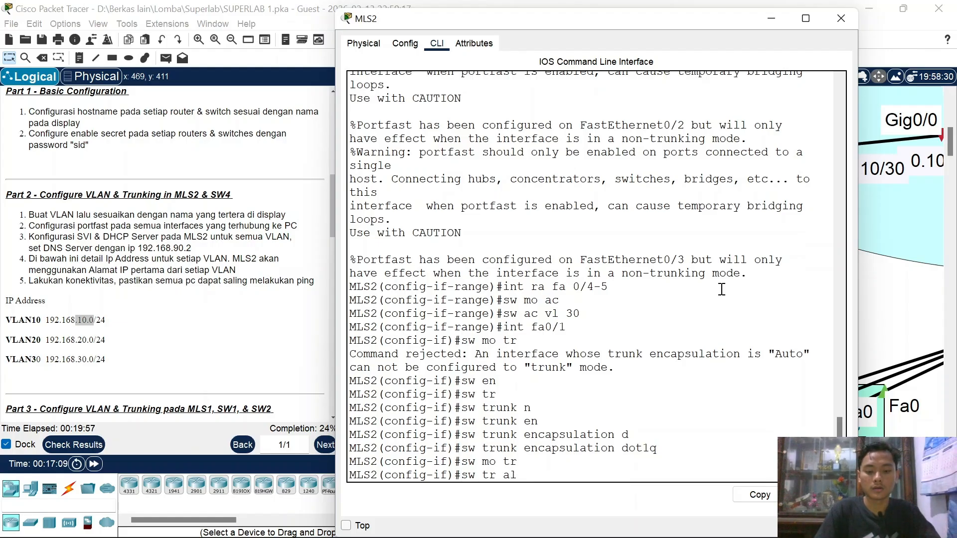
key("Tab")
type("v")
key("Tab")
type("10")
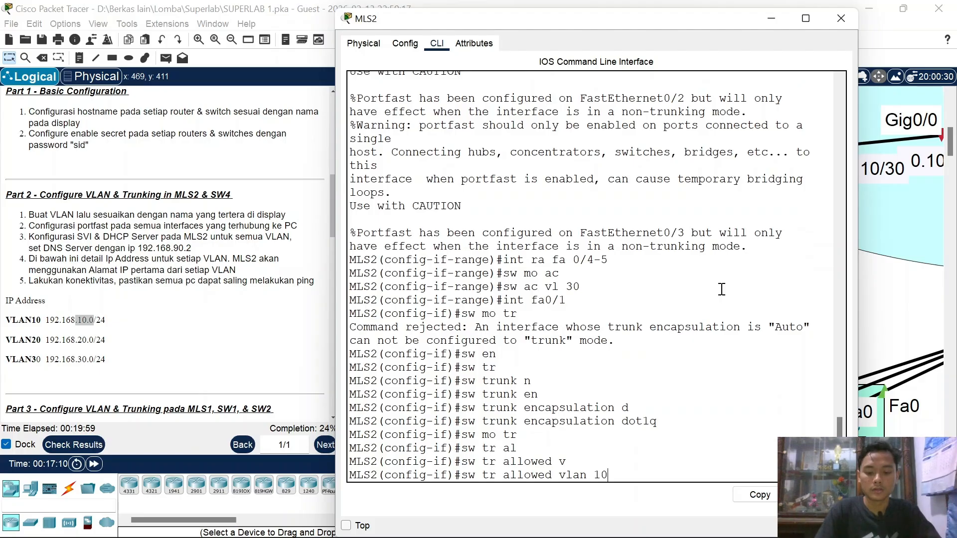
type("-30")
key("Return")
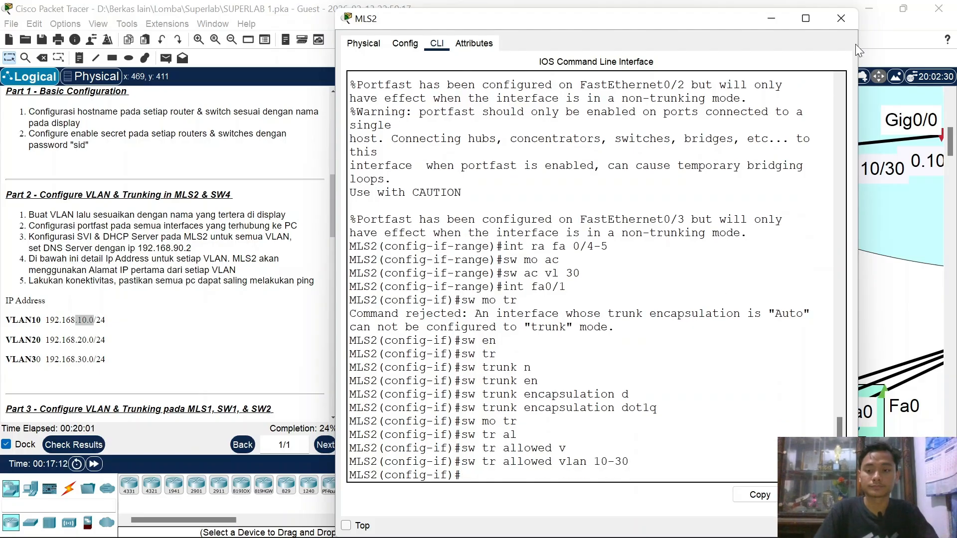
Step: Close the MLS2 window, reopen it for a fresh prompt, close it, and scroll toward OSPF Area 0
left_click(840, 18)
scroll(786, 188, "up", 1)
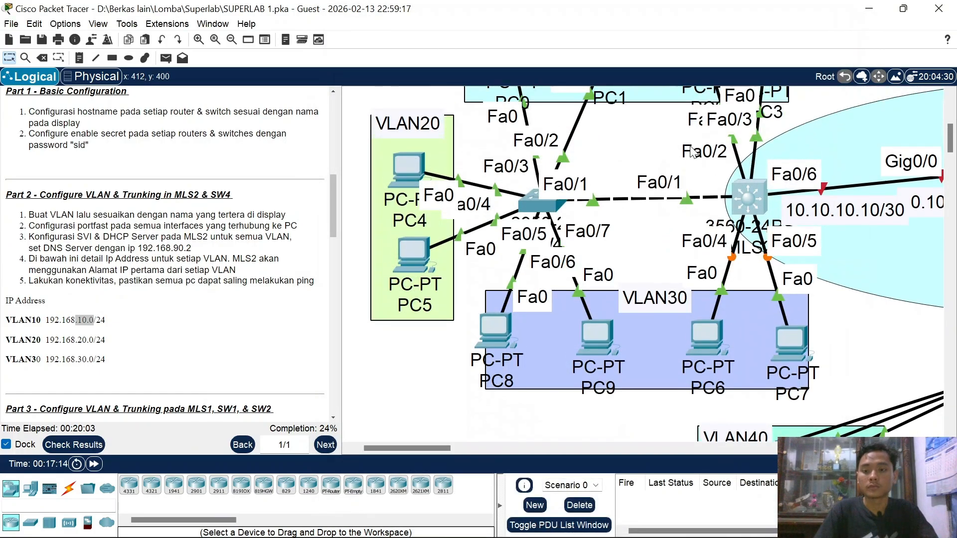
scroll(754, 194, "right", 1)
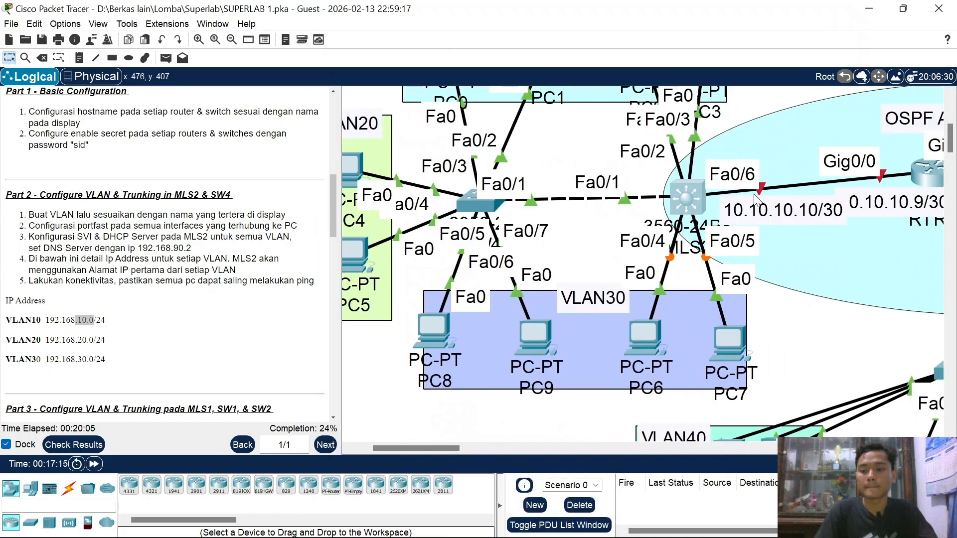
left_click(686, 208)
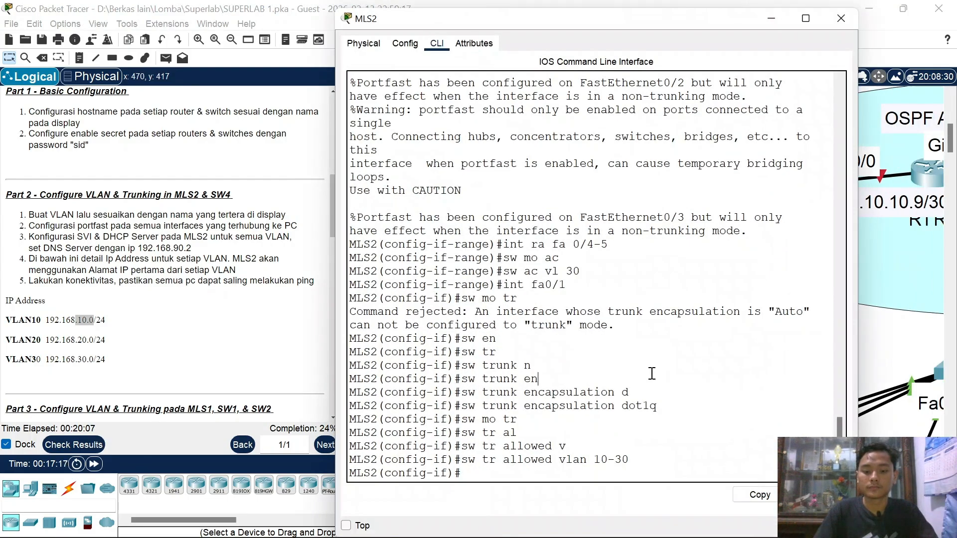
key("Return")
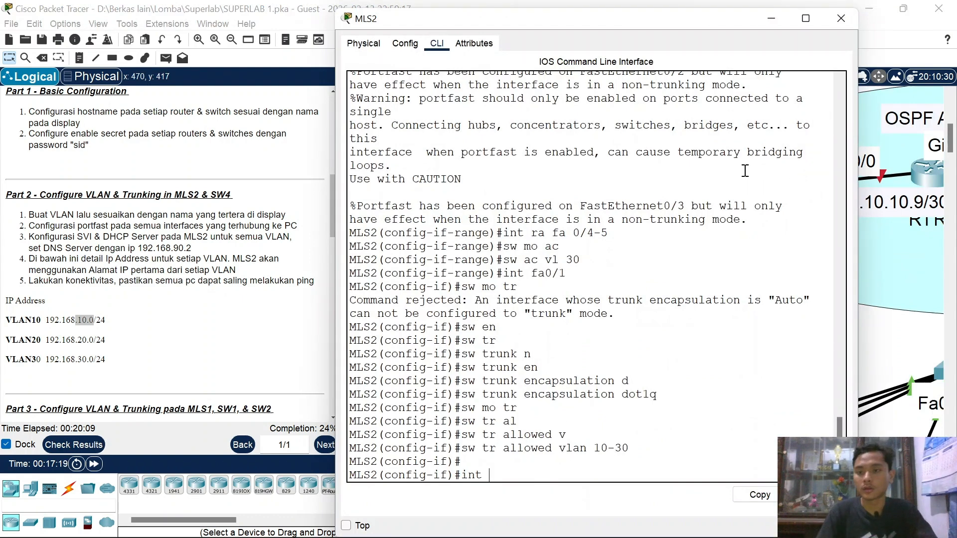
left_click(843, 22)
scroll(786, 188, "up", 1)
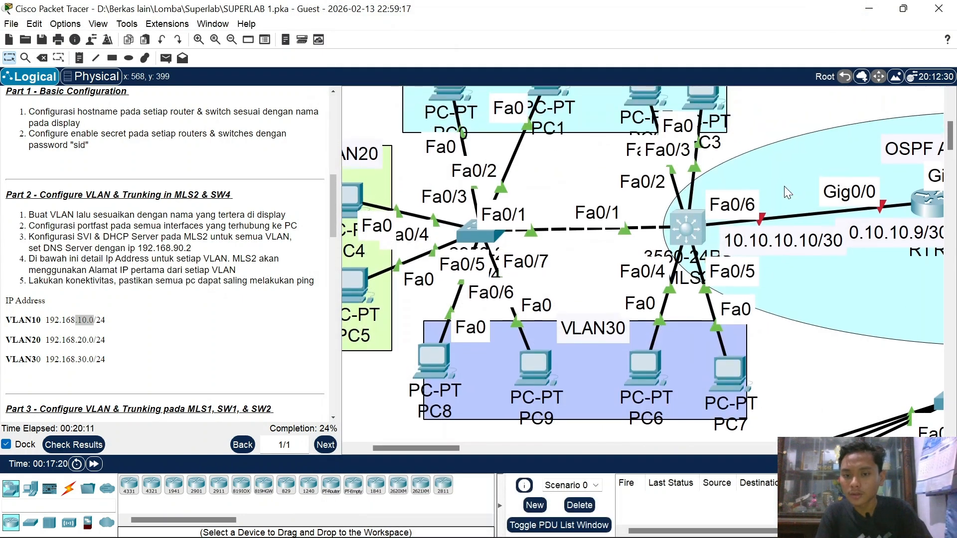
scroll(729, 220, "right", 4)
scroll(729, 221, "right", 1)
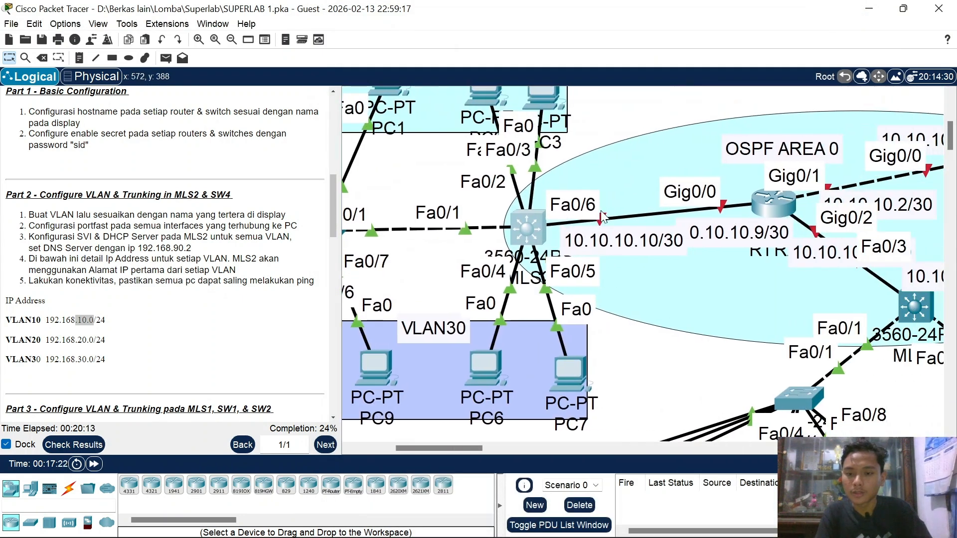
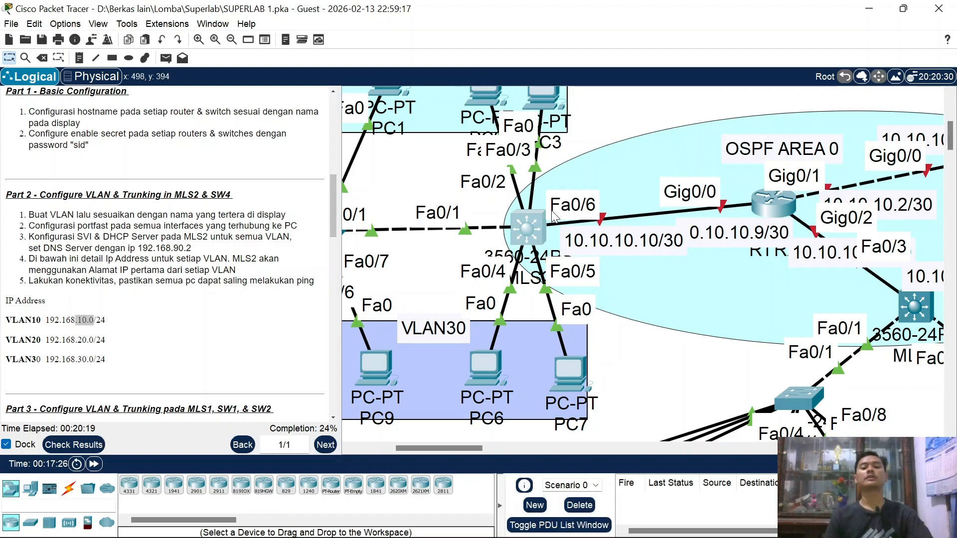
Step: Open MLS2's command line and leave interface configuration mode
scroll(533, 222, "up", 1)
scroll(533, 223, "left", 3)
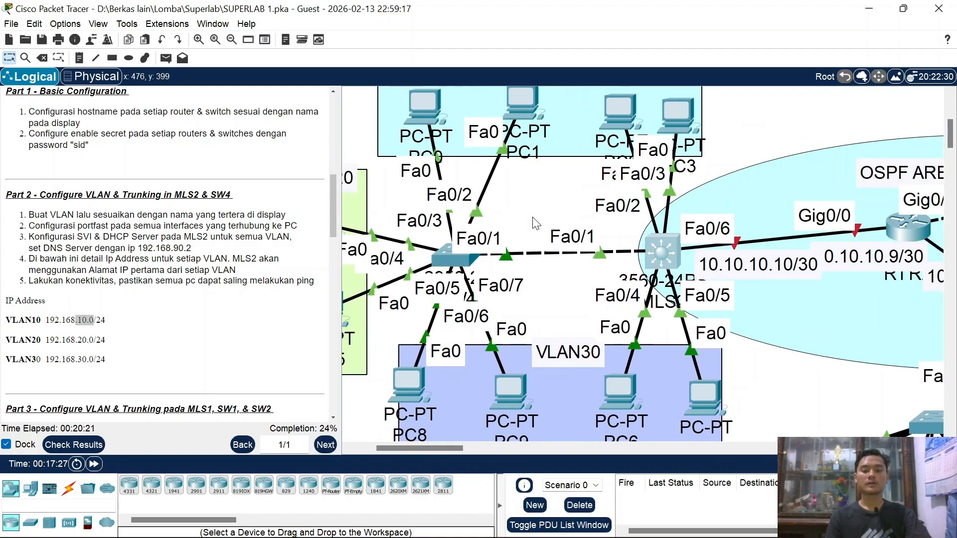
left_click(655, 251)
key("Return")
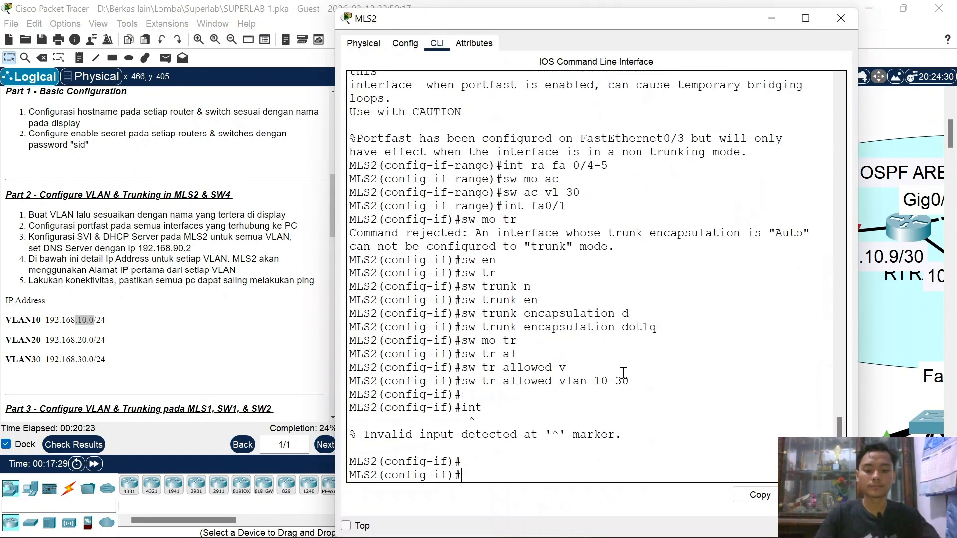
type("ex")
key("Return")
Step: Create DHCP pool VLAN10: network 192.168.10.0/24, gateway 192.168.10.1, DNS 192.168.90.2
type("ip dh")
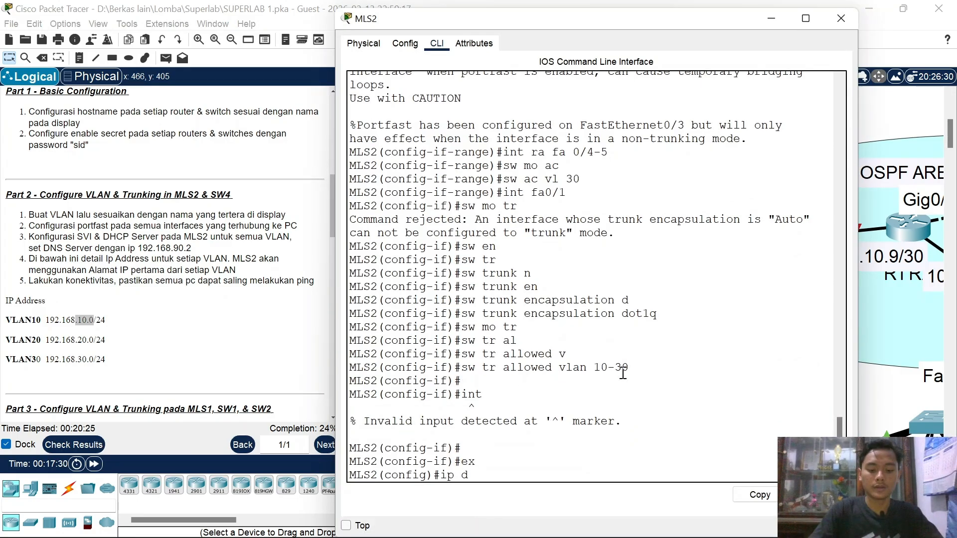
key("Tab")
type("poo")
key("Tab")
type("V")
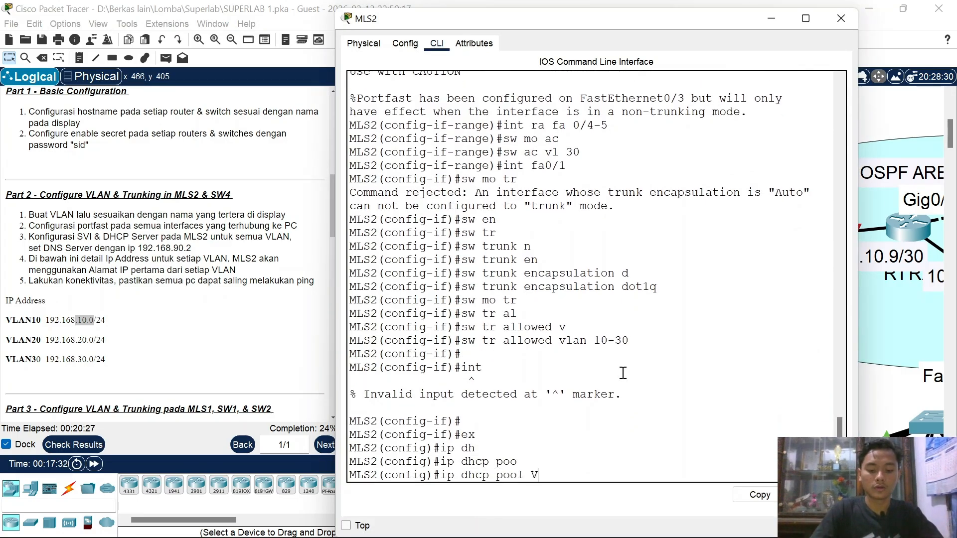
type("LAN10")
key("Return")
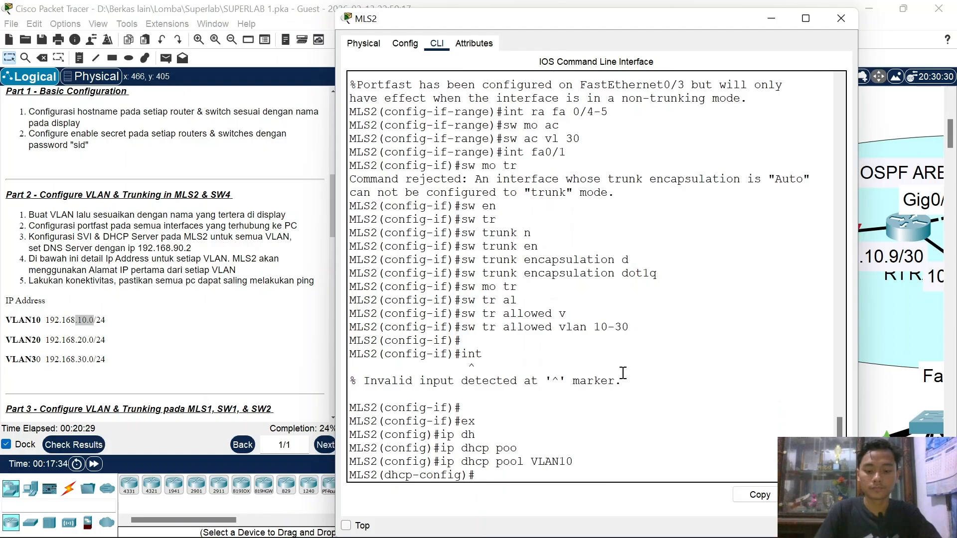
type("net 192.1")
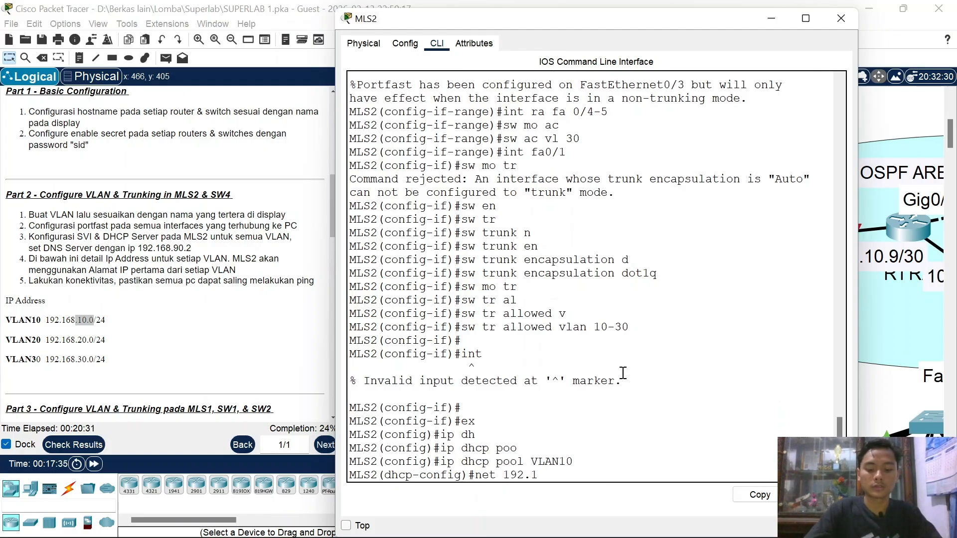
type("68.10.0")
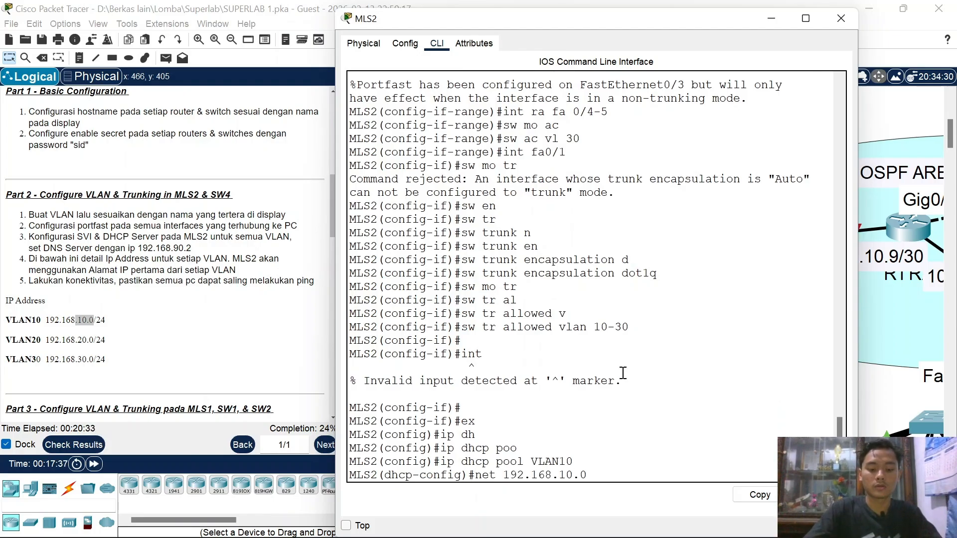
type(" 255.255.2")
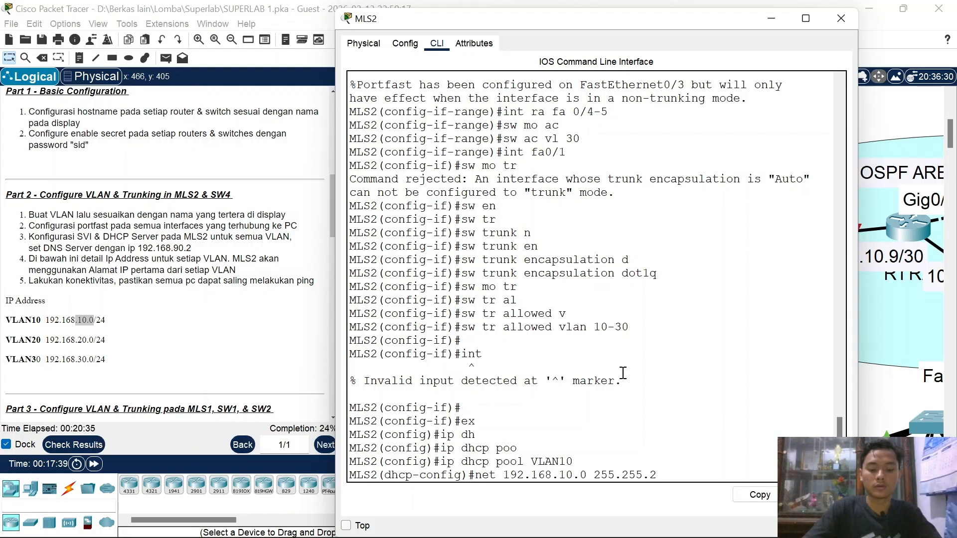
type("55.0")
key("Return")
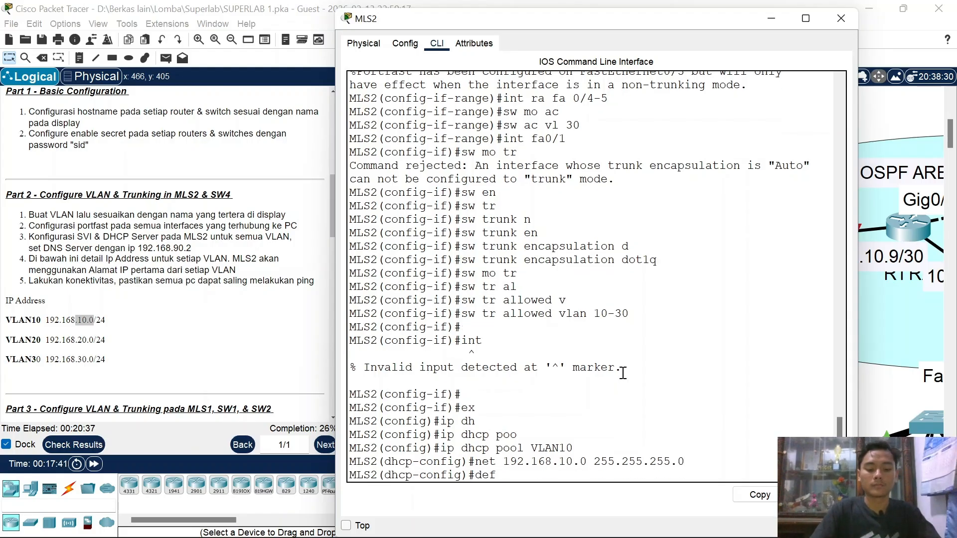
type("def 192.168.10.")
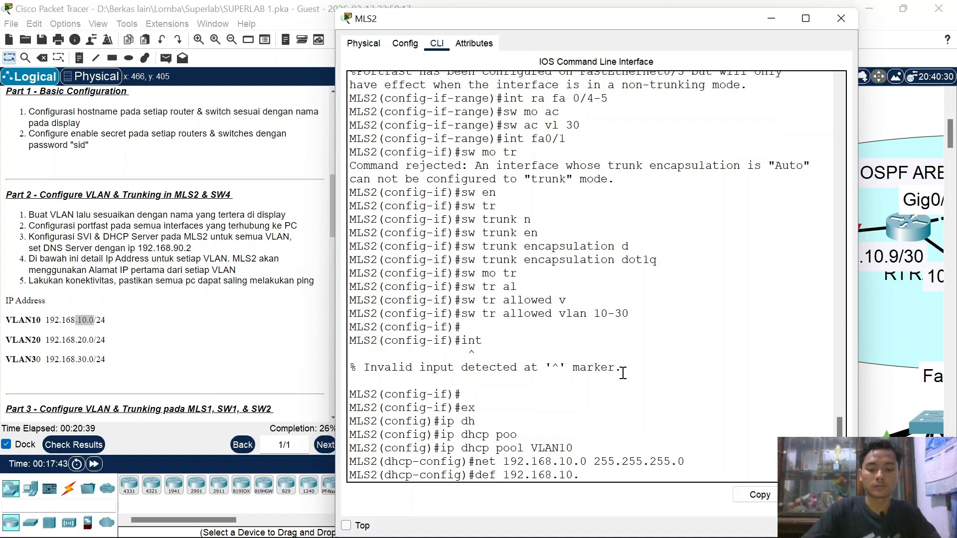
type("1")
key("Return")
type("dns 1")
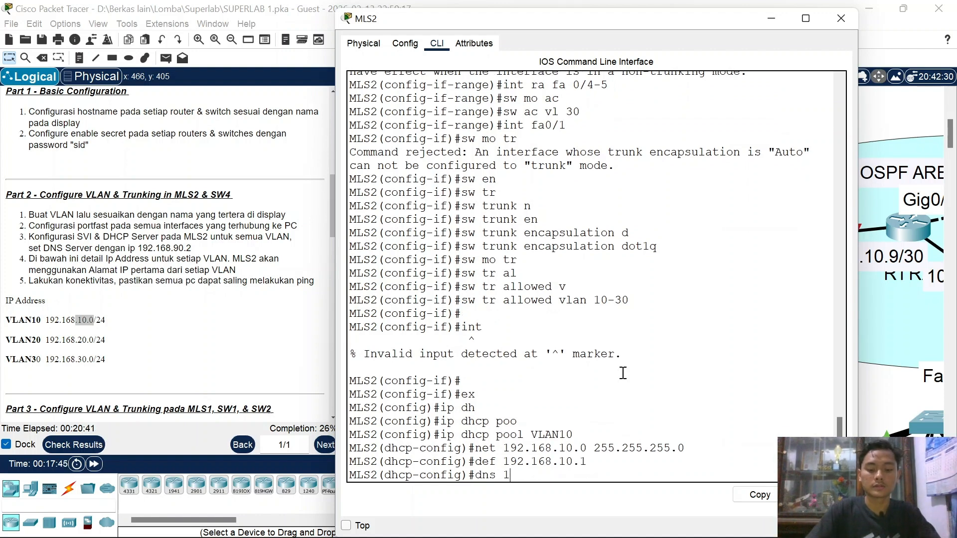
type("92.168.90")
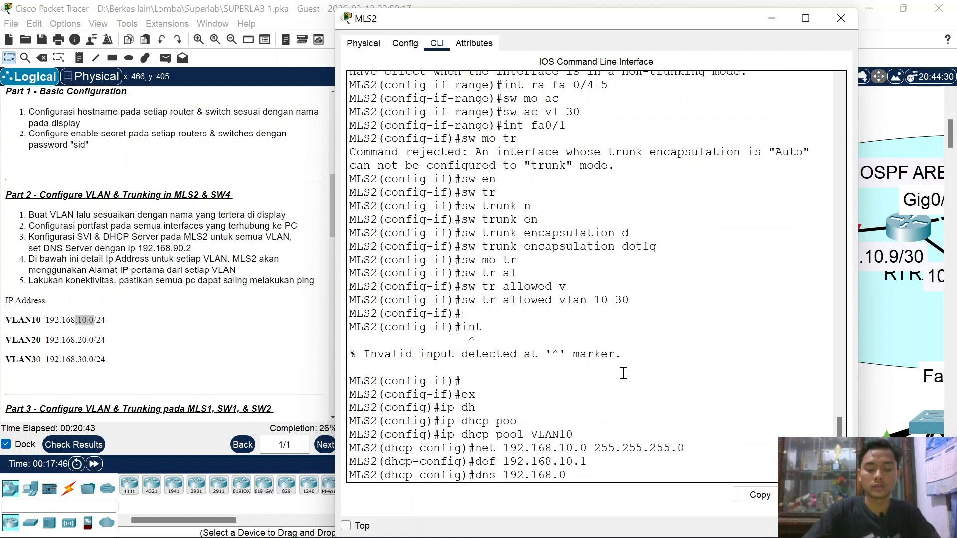
key("BackSpace")
type("90.2")
key("Return")
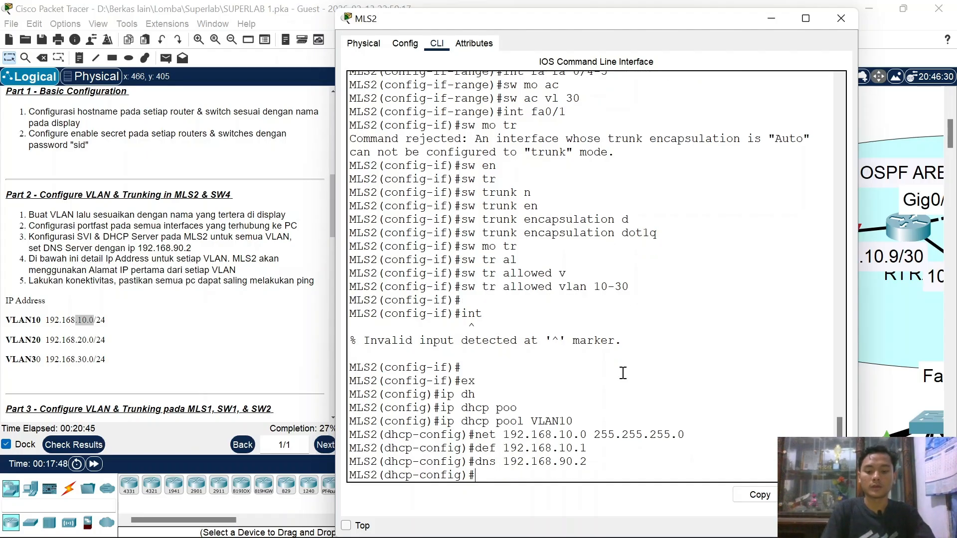
Step: Create DHCP pool VLAN20: network 192.168.20.0/24, gateway 192.168.20.1, DNS 192.168.90.2
key("Up")
key("Up")
key("Up")
key("Up")
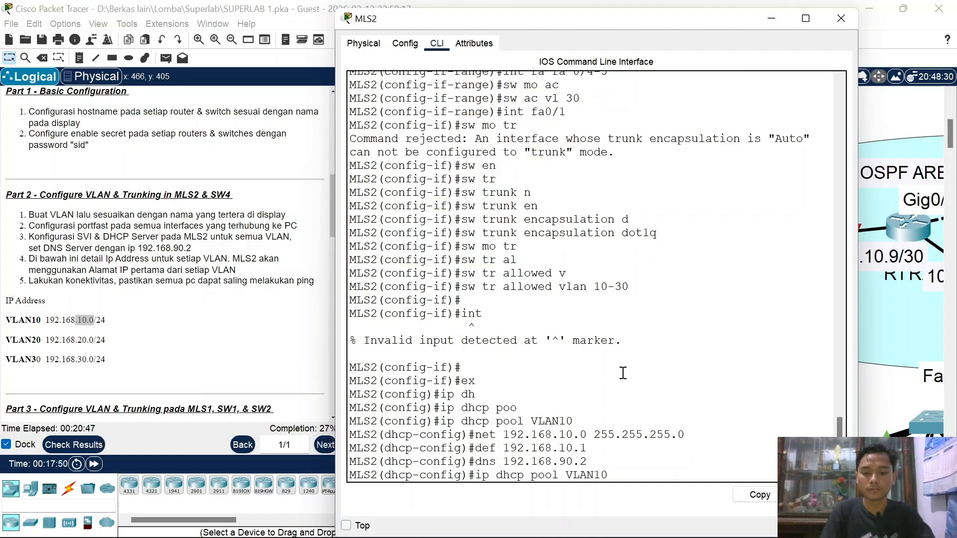
key("BackSpace")
key("BackSpace")
type("20")
key("Return")
key("Up")
key("Up")
key("Up")
key("Up")
key("Left")
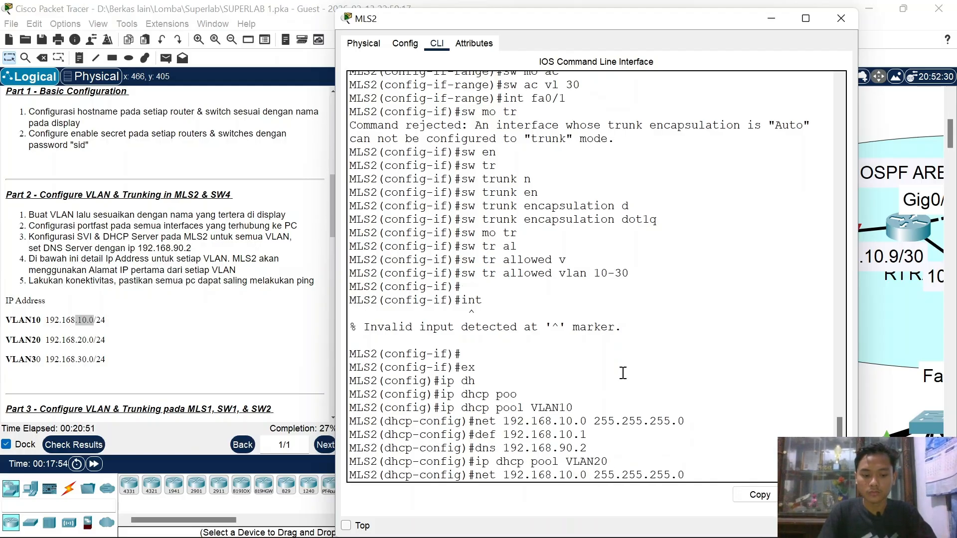
key("BackSpace")
type("2")
key("Return")
key("Up")
key("Up")
key("Up")
key("Up")
key("Left")
key("Left")
key("Left")
key("BackSpace")
type("2")
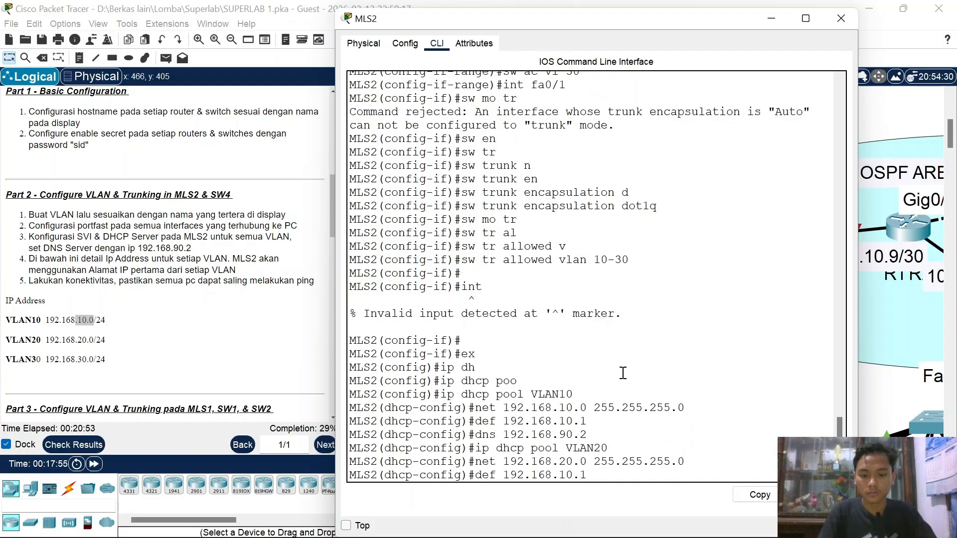
key("Return")
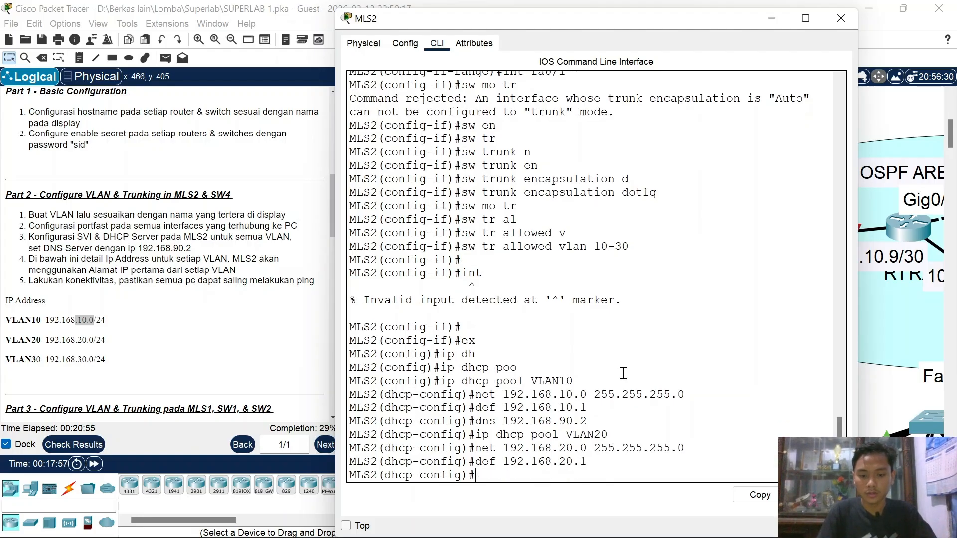
key("Up")
key("Up")
key("Up")
key("Up")
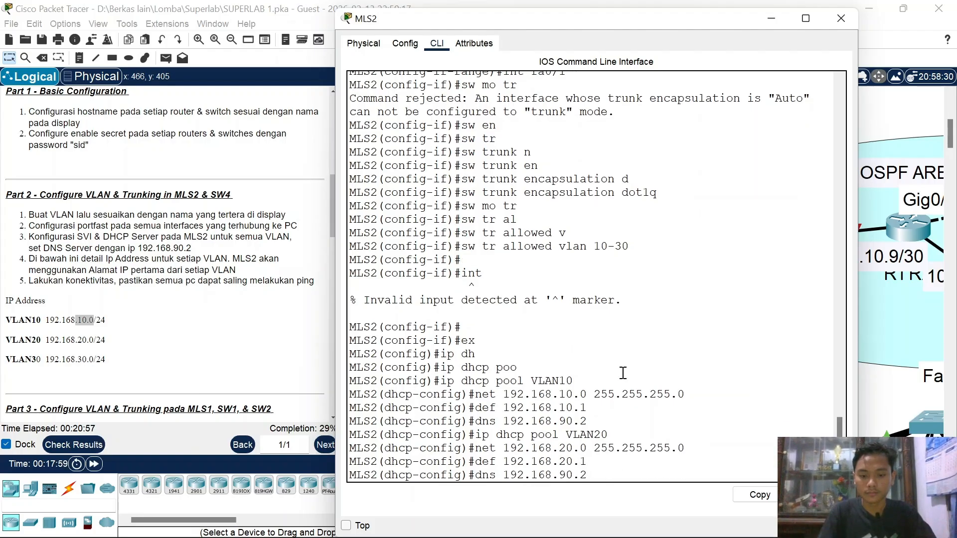
key("Return")
Step: Create DHCP pool VLAN30: network 192.168.30.0/24, gateway 192.168.30.1, DNS 192.168.90.2
key("Up")
key("Up")
key("Up")
key("Up")
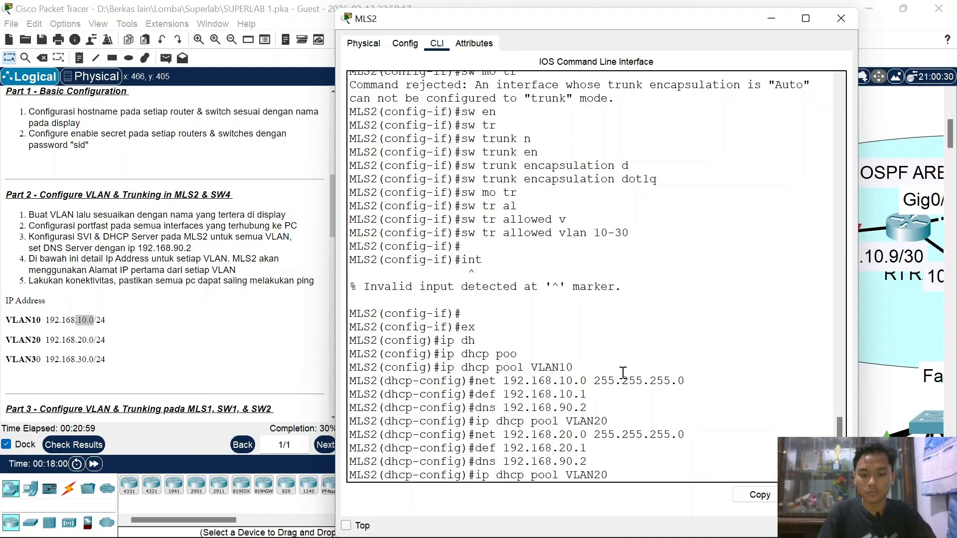
key("BackSpace")
key("BackSpace")
type("30")
key("Return")
key("Up")
key("Up")
key("Up")
key("Up")
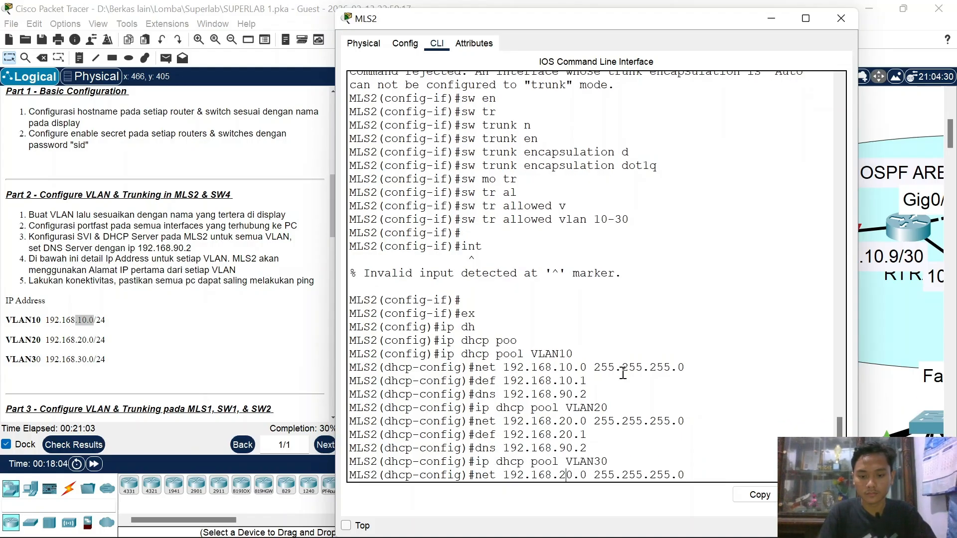
key("BackSpace")
type("3")
key("Return")
key("Up")
key("Up")
key("Up")
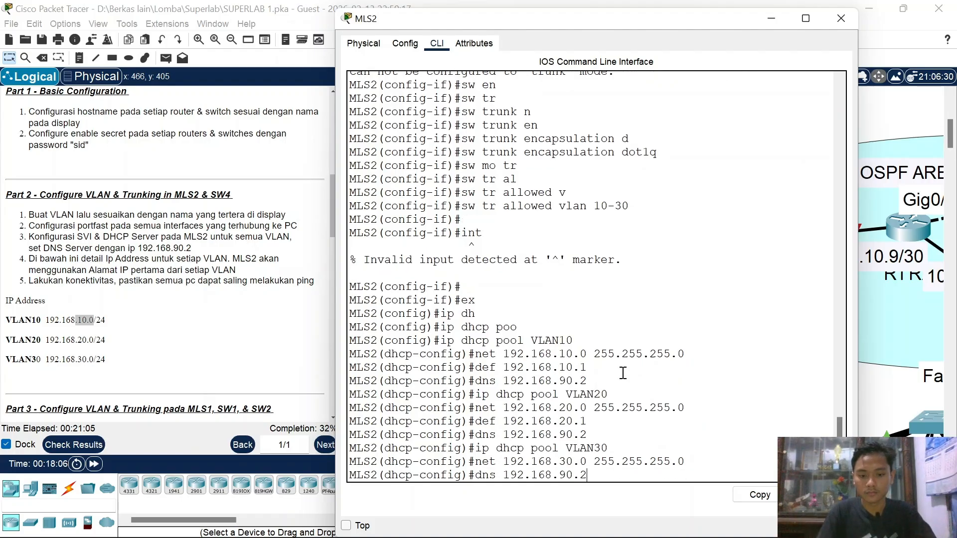
key("Up")
key("Left")
key("Left")
key("Left")
key("BackSpace")
type("3")
key("Return")
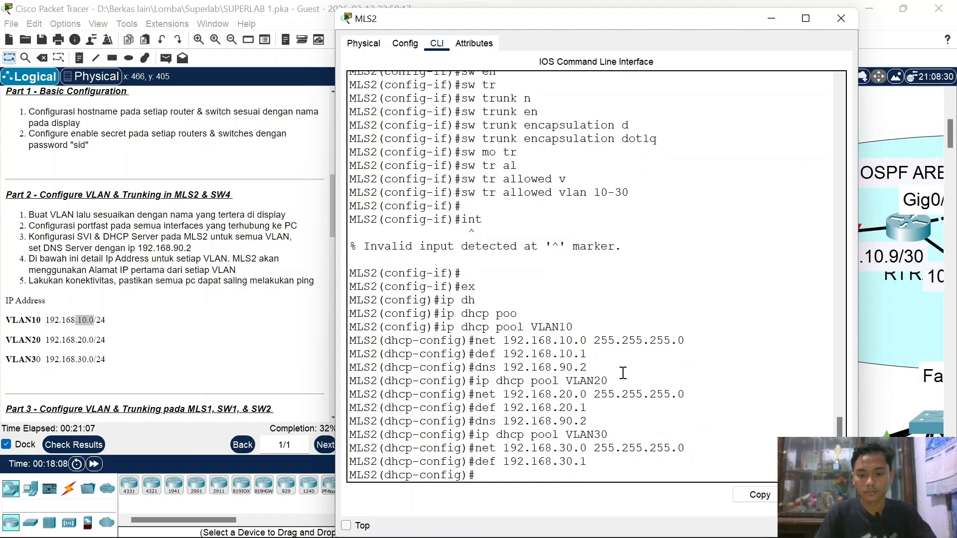
key("Up")
key("Up")
key("Up")
key("Up")
key("Return")
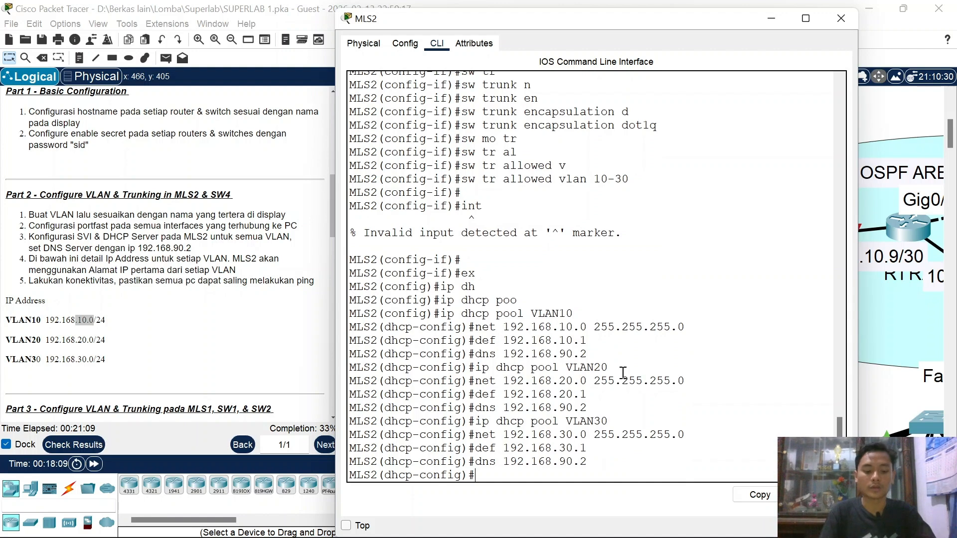
type("ex")
key("Return")
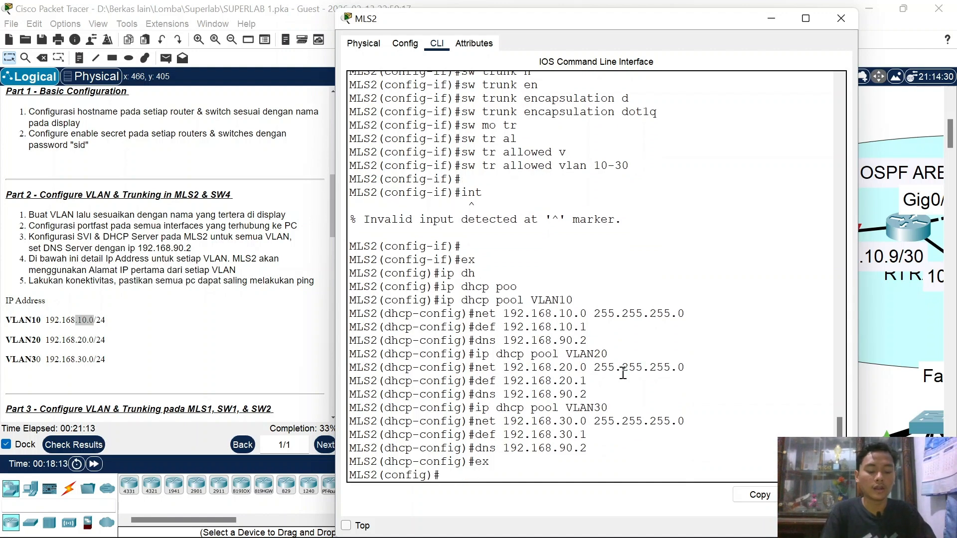
Step: Exclude gateway addresses 192.168.10.1, 192.168.20.1 and 192.168.30.1 from DHCP leasing
type("ip dh")
key("Tab")
type("ex")
key("Tab")
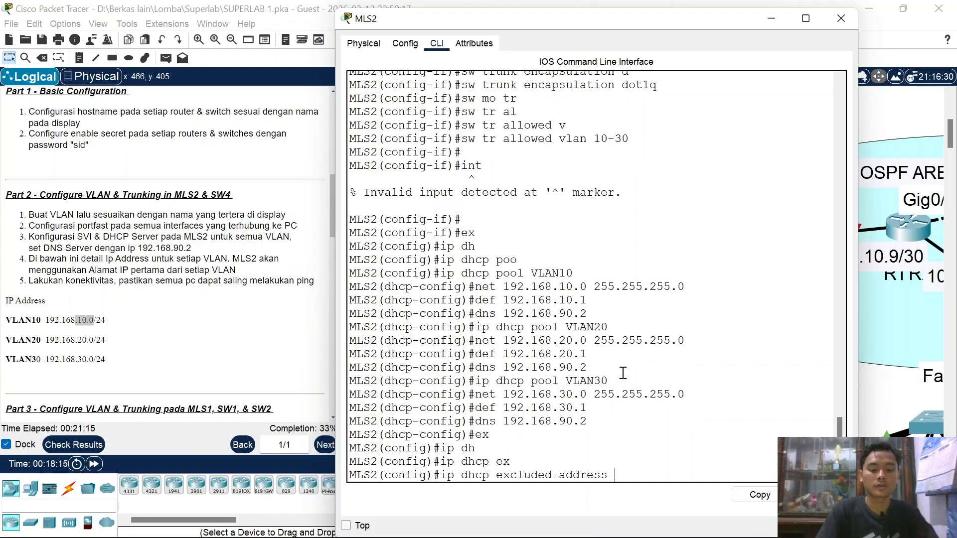
type("192.168")
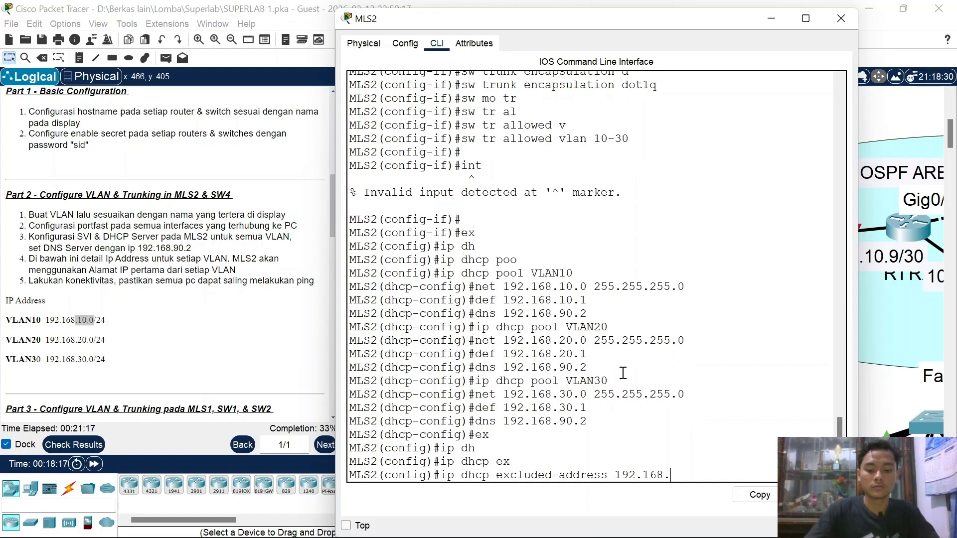
type(".9")
key("BackSpace")
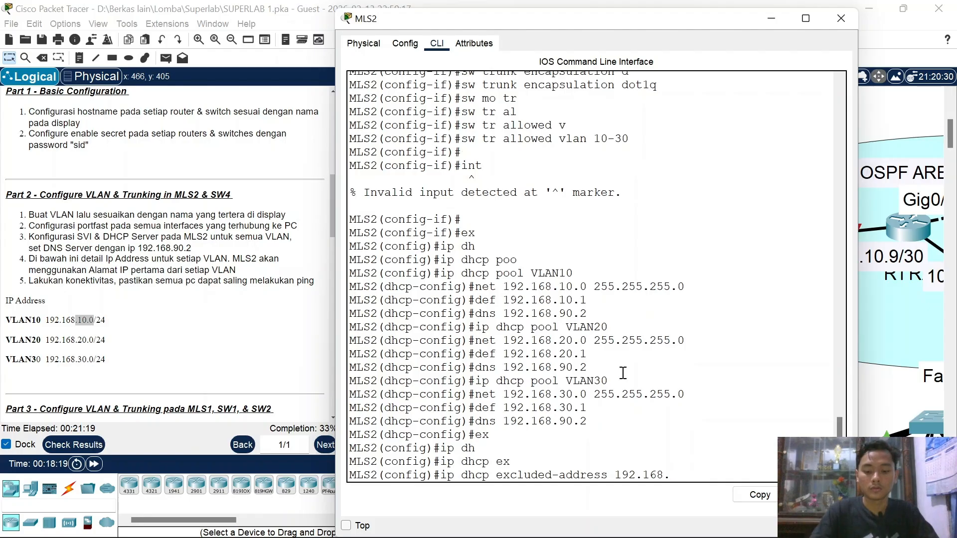
type("10.1")
key("Return")
key("Up")
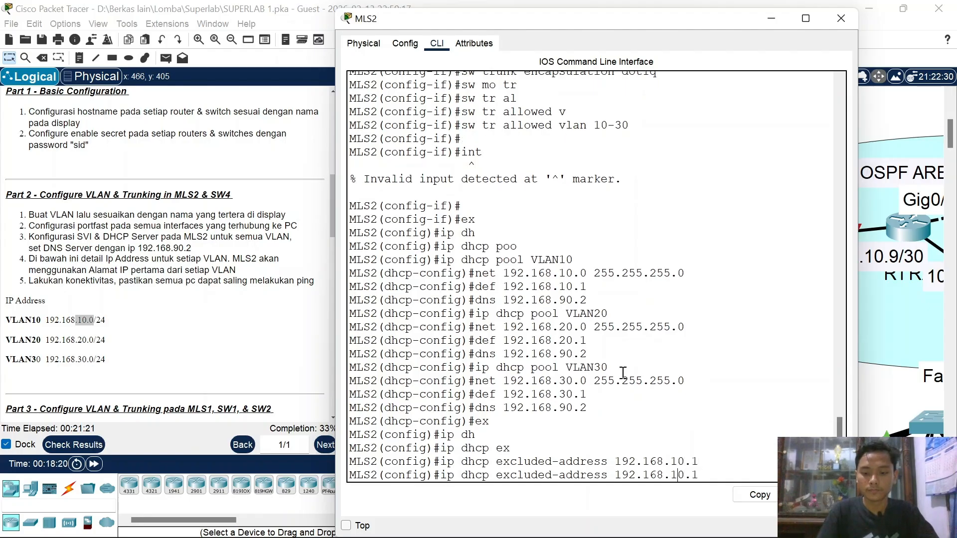
key("Left")
key("Left")
key("Left")
key("BackSpace")
type("2")
key("Return")
key("Up")
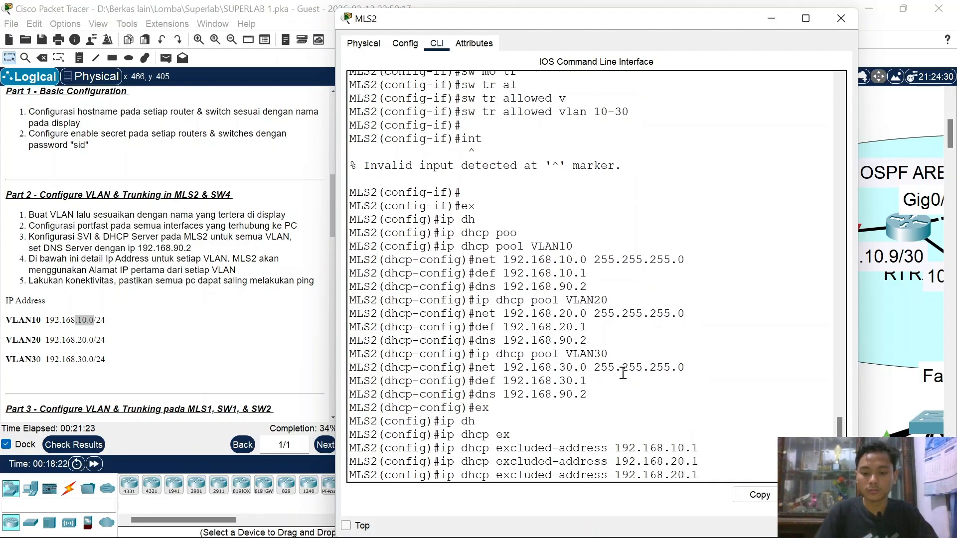
key("Left")
key("Left")
key("Left")
key("BackSpace")
type("3")
key("Return")
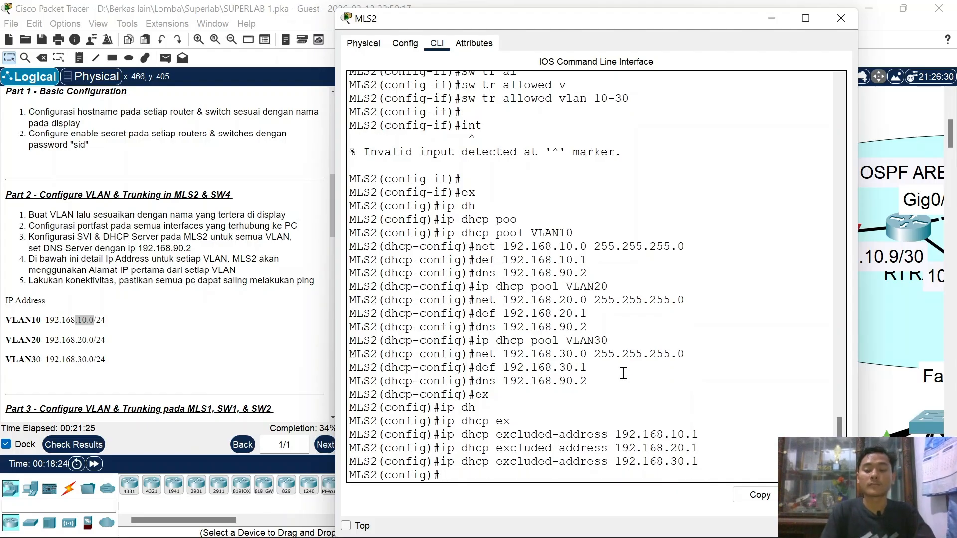
Step: Switch PC3's IP configuration to DHCP
left_click(841, 19)
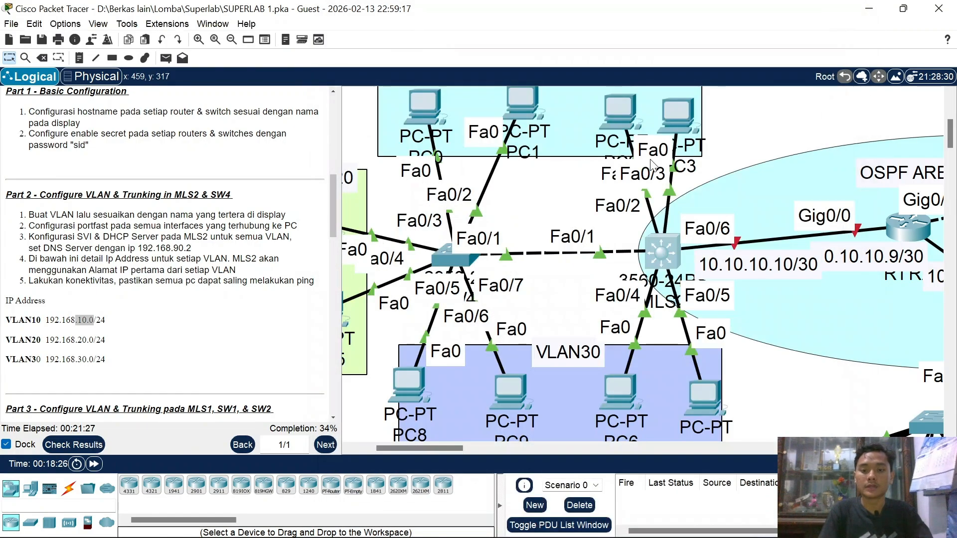
left_click(730, 112)
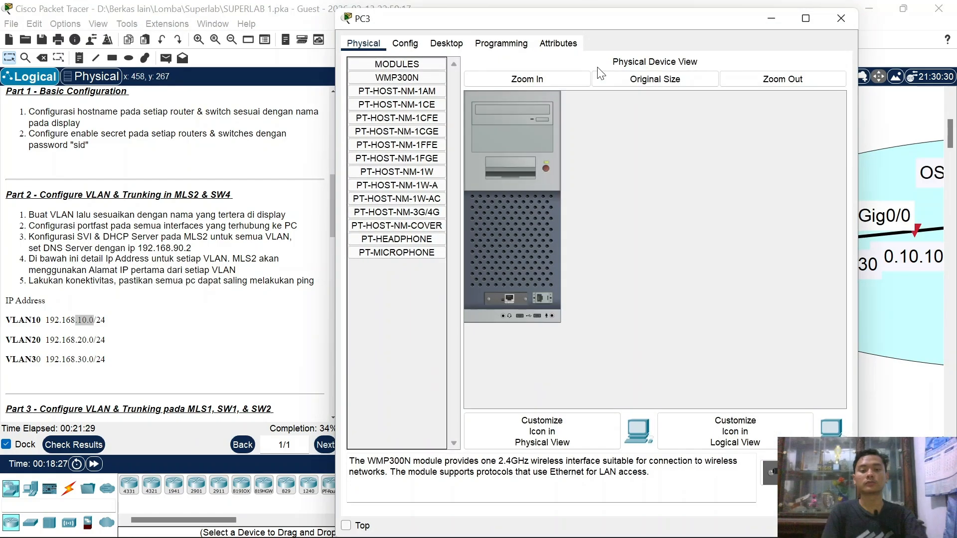
left_click(463, 43)
left_click(387, 80)
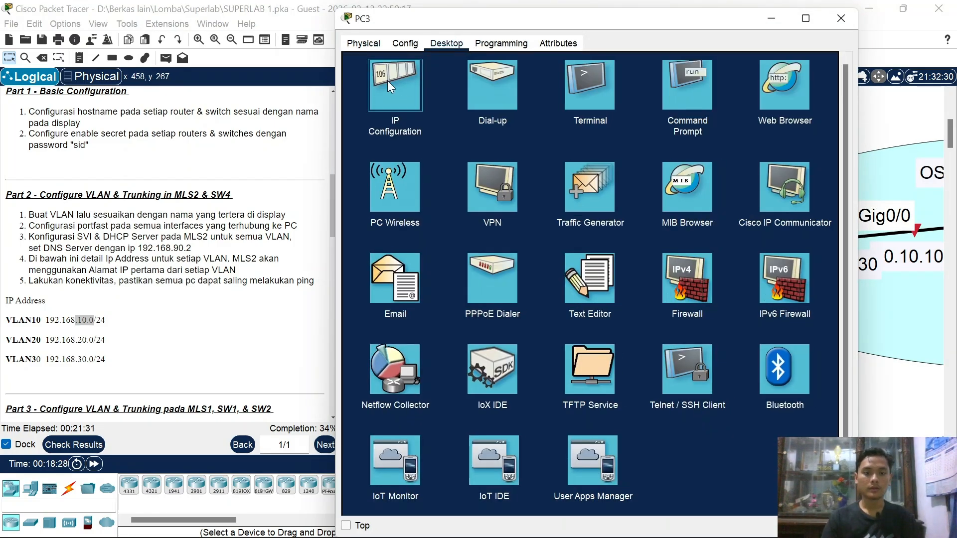
left_click(378, 109)
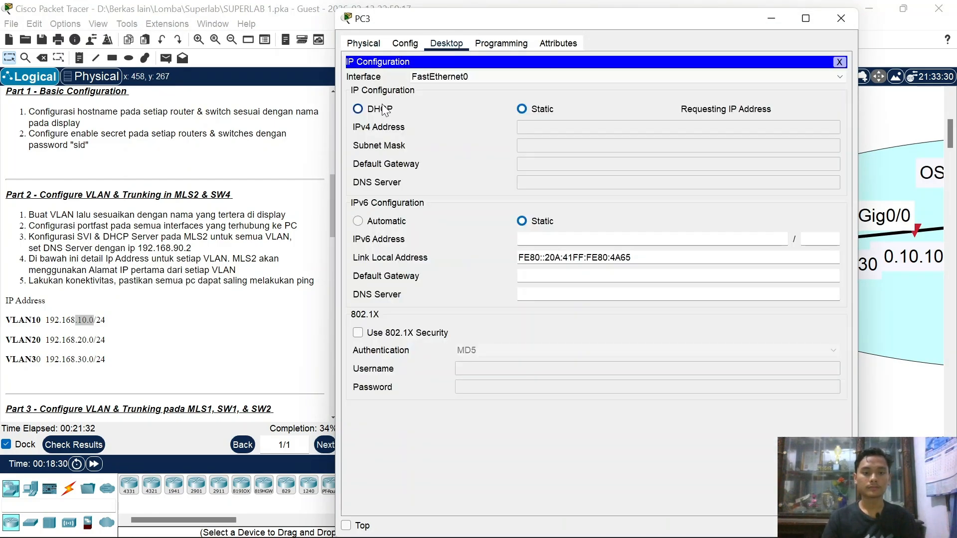
left_click(834, 18)
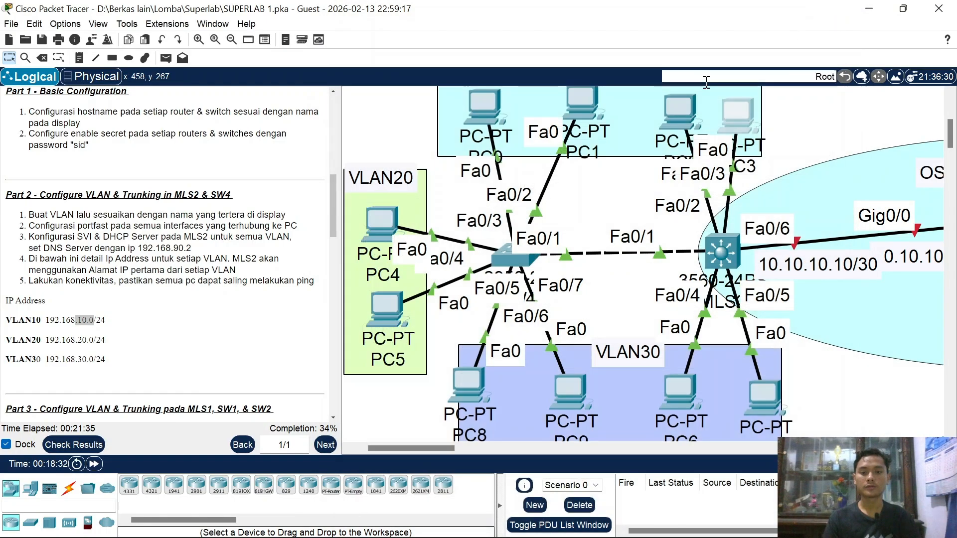
Step: Switch PC2 to DHCP so it leases 192.168.10.3
left_click(683, 113)
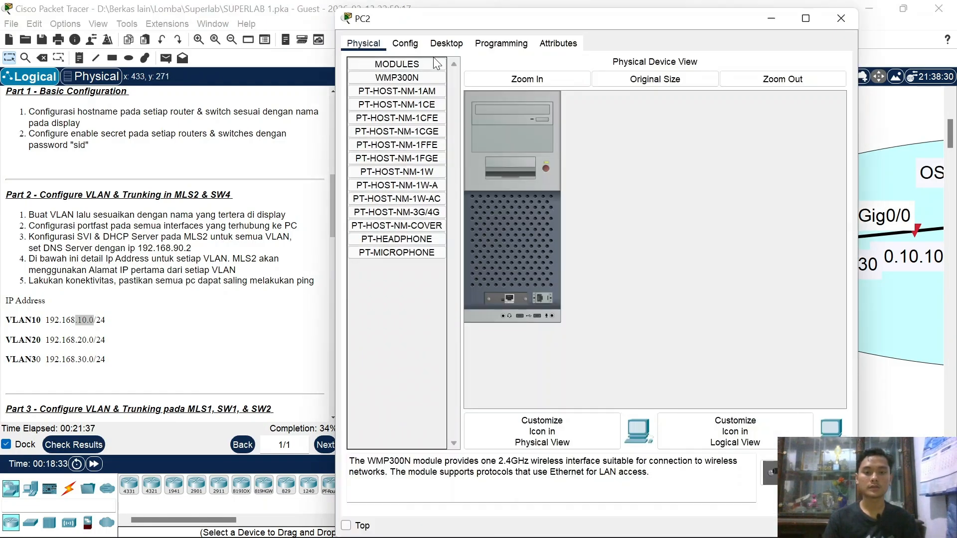
left_click(446, 43)
left_click(403, 79)
left_click(391, 109)
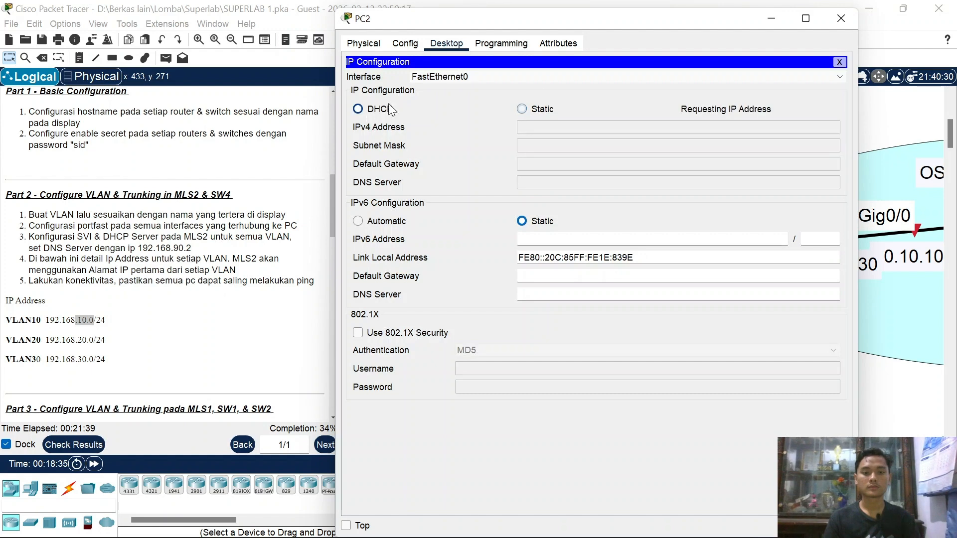
left_click(839, 19)
Step: Switch PC1 to DHCP so it leases 192.168.10.4
left_click(581, 107)
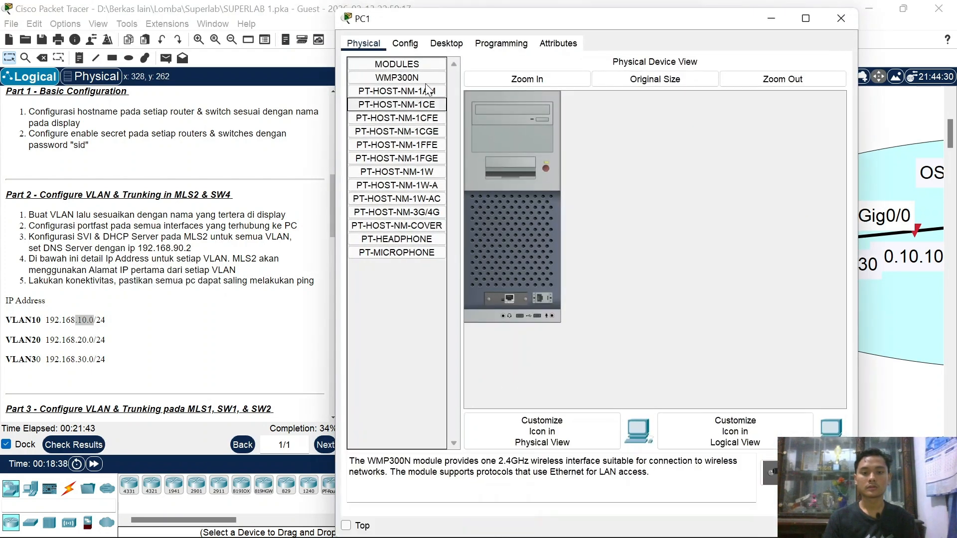
left_click(446, 43)
left_click(413, 62)
left_click(379, 109)
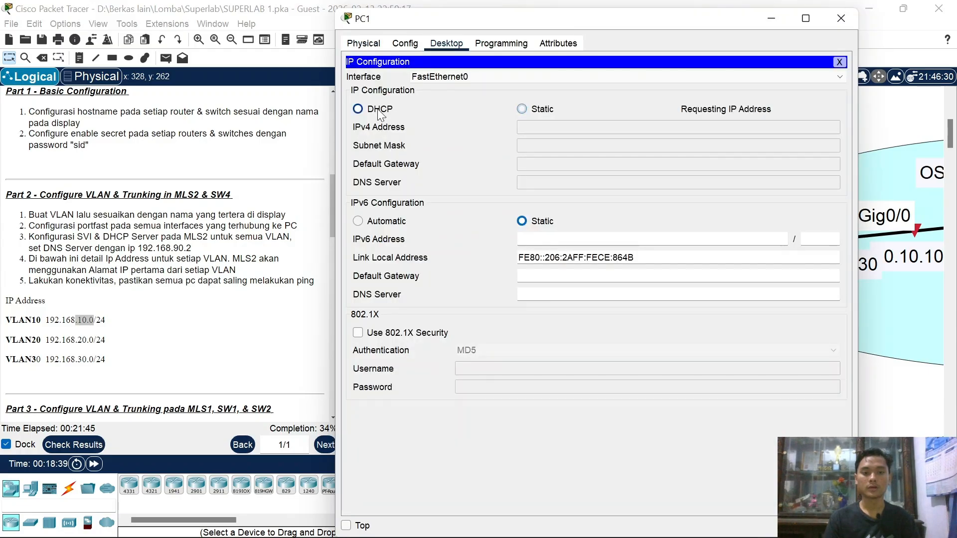
left_click(838, 25)
left_click(610, 521)
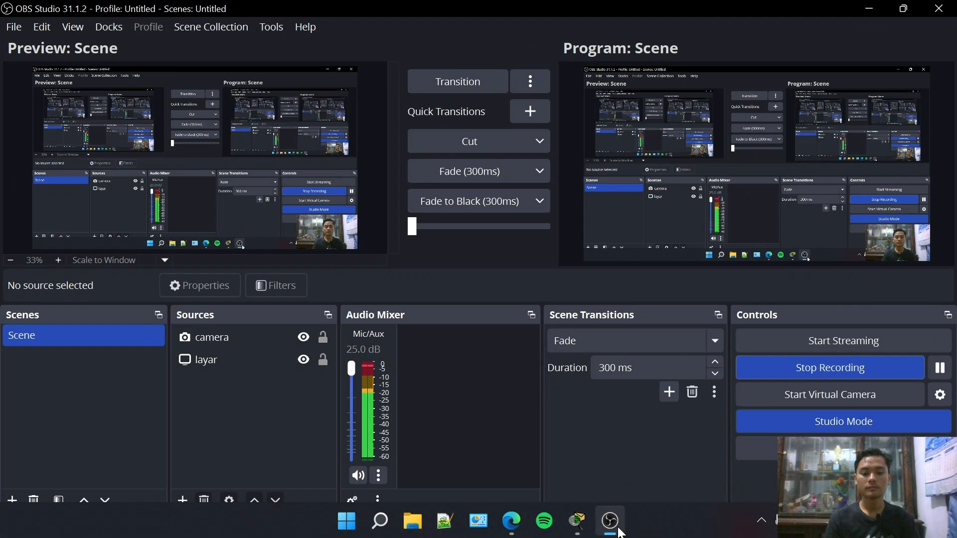
left_click(869, 9)
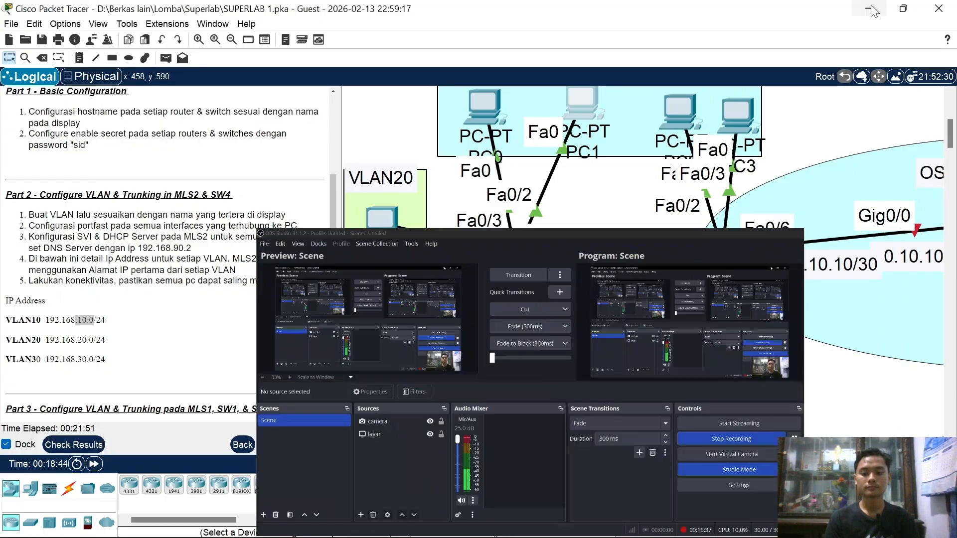
Step: Set PC0 to DHCP addressing and recheck PC1's leased IP settings
left_click(470, 111)
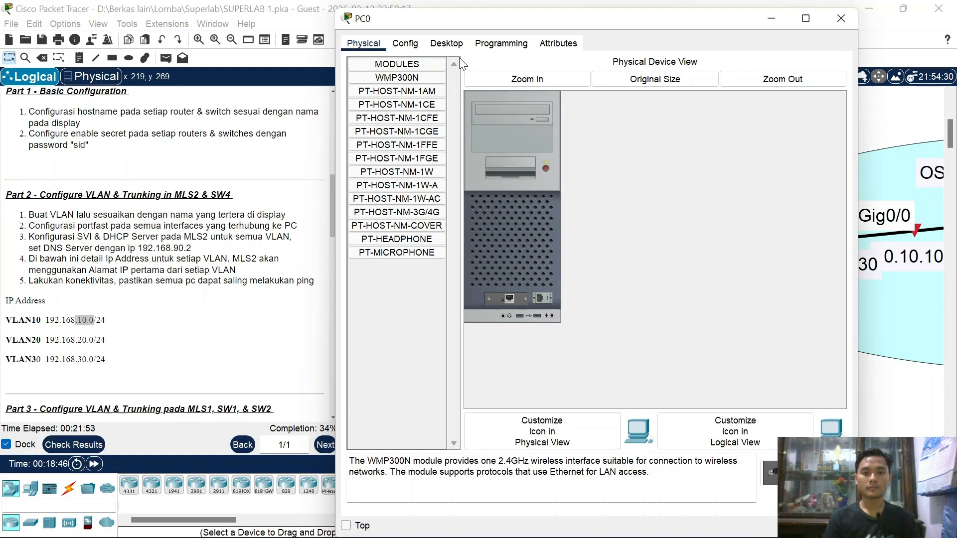
left_click(446, 44)
left_click(375, 119)
left_click(358, 109)
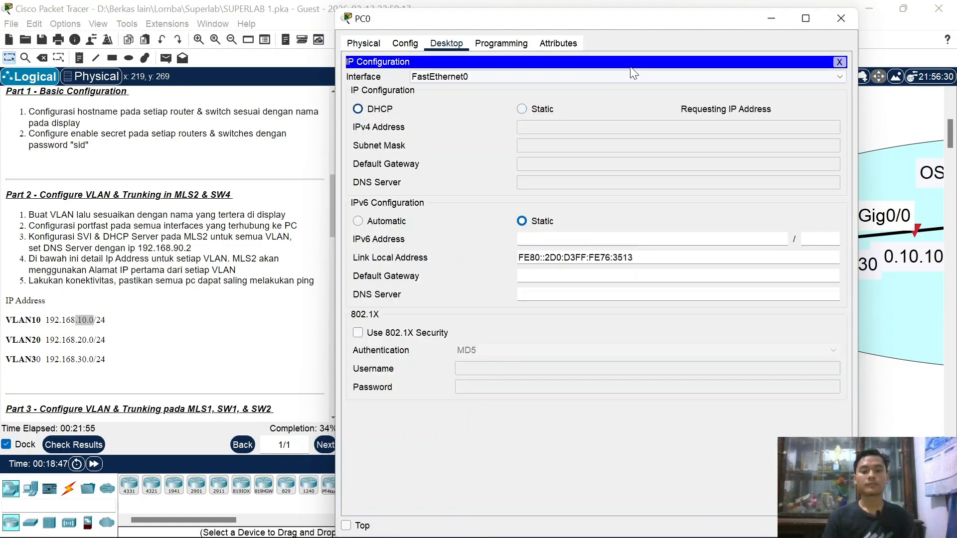
left_click(839, 19)
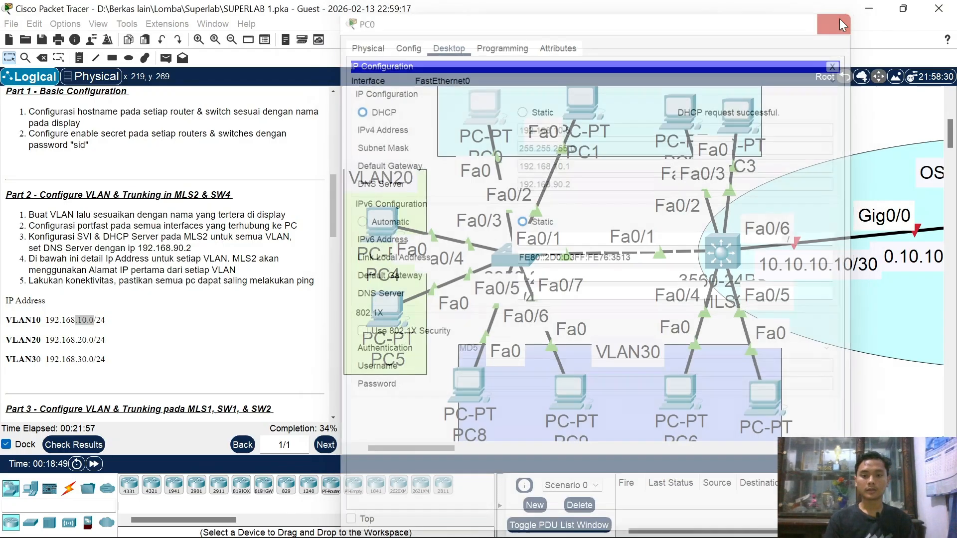
left_click(594, 106)
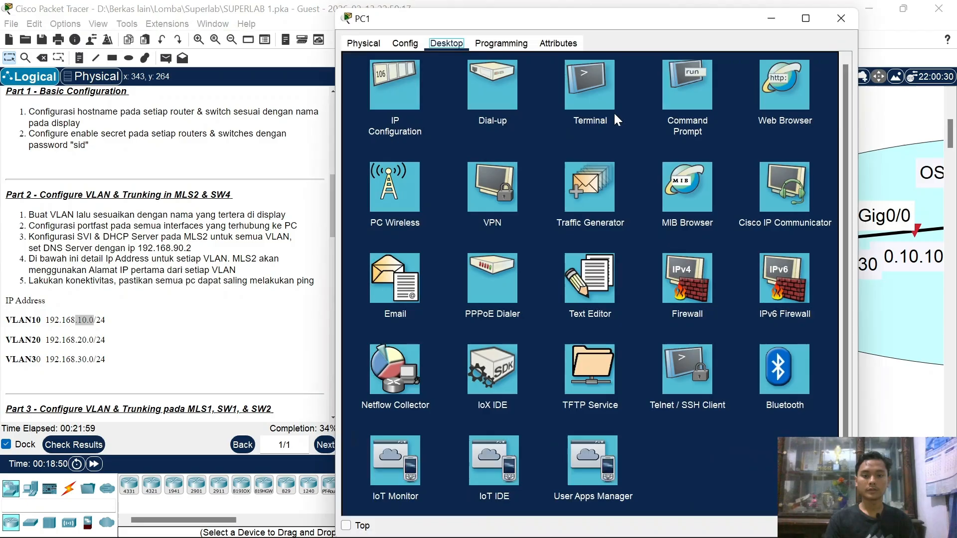
left_click(370, 90)
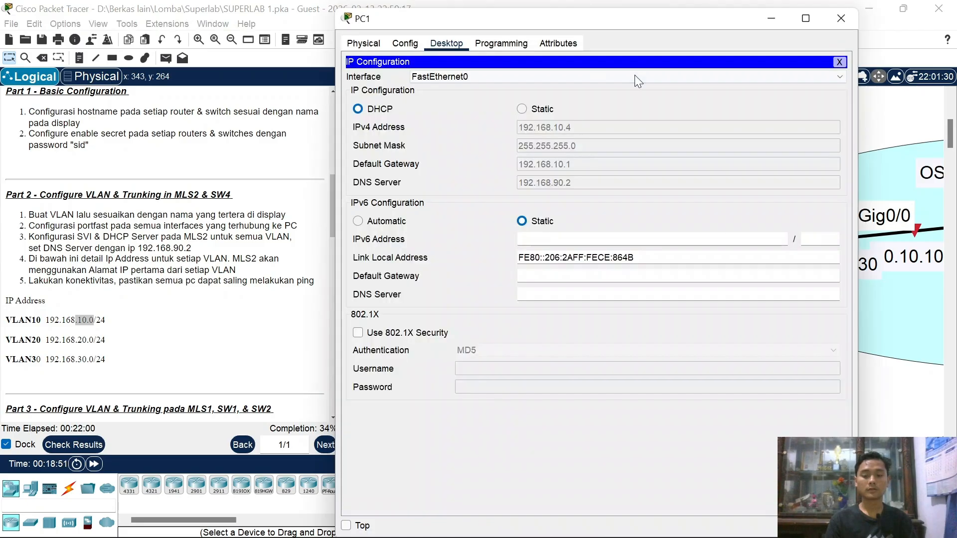
left_click(839, 25)
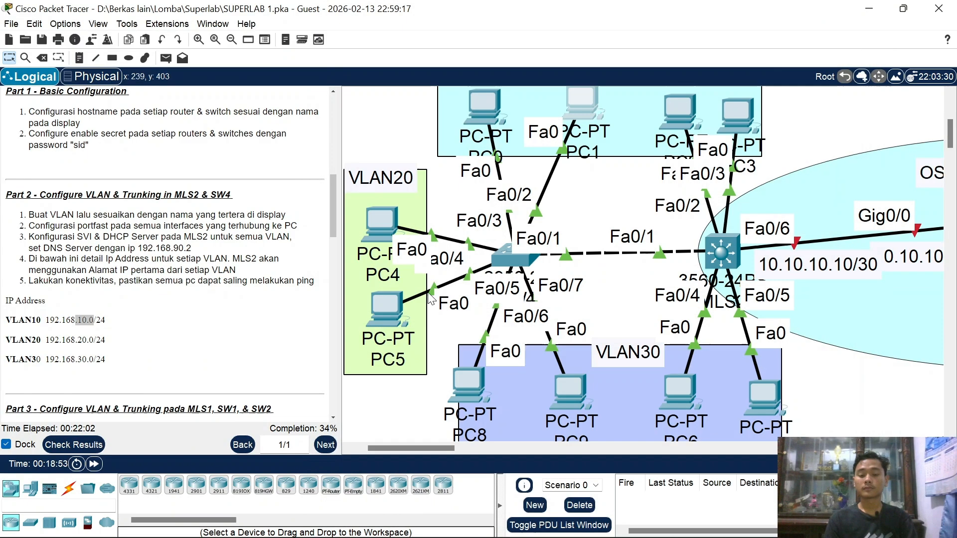
Step: Switch PC4 and PC5 from static to DHCP addressing
left_click(381, 232)
left_click(400, 185)
left_click(445, 44)
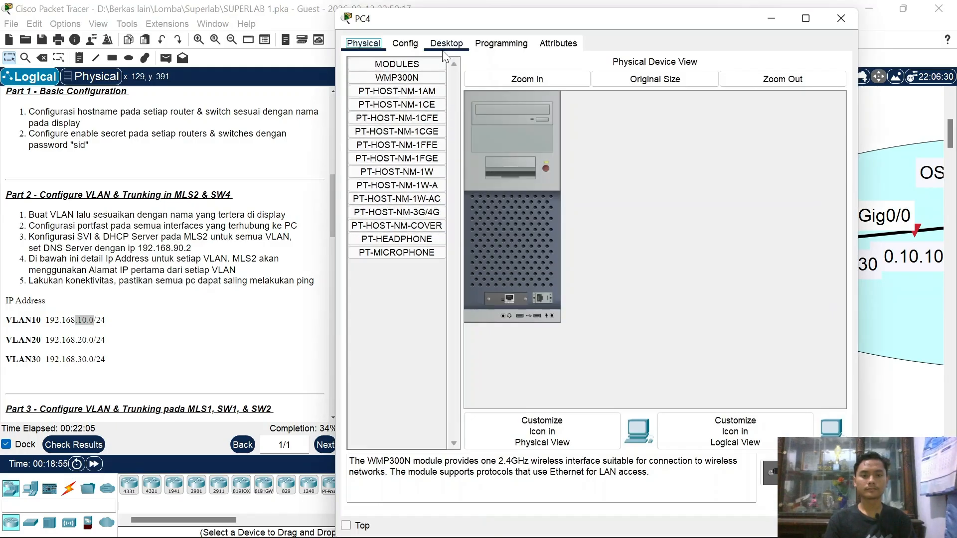
left_click(398, 81)
left_click(373, 110)
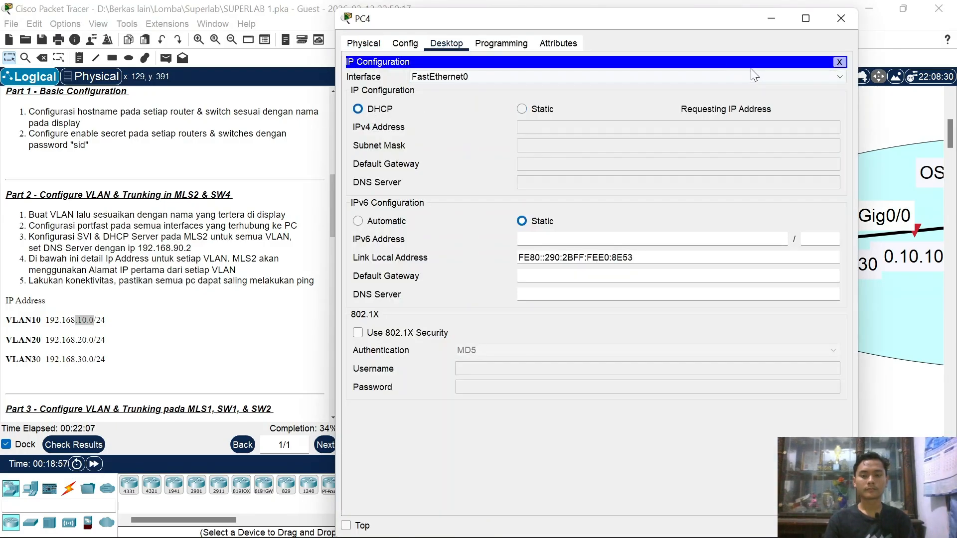
left_click(846, 22)
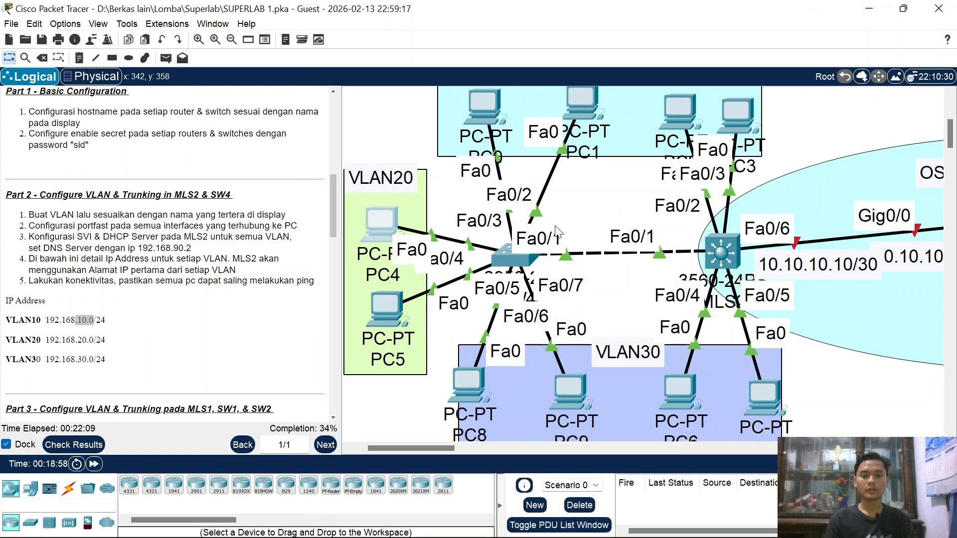
left_click(396, 300)
left_click(446, 146)
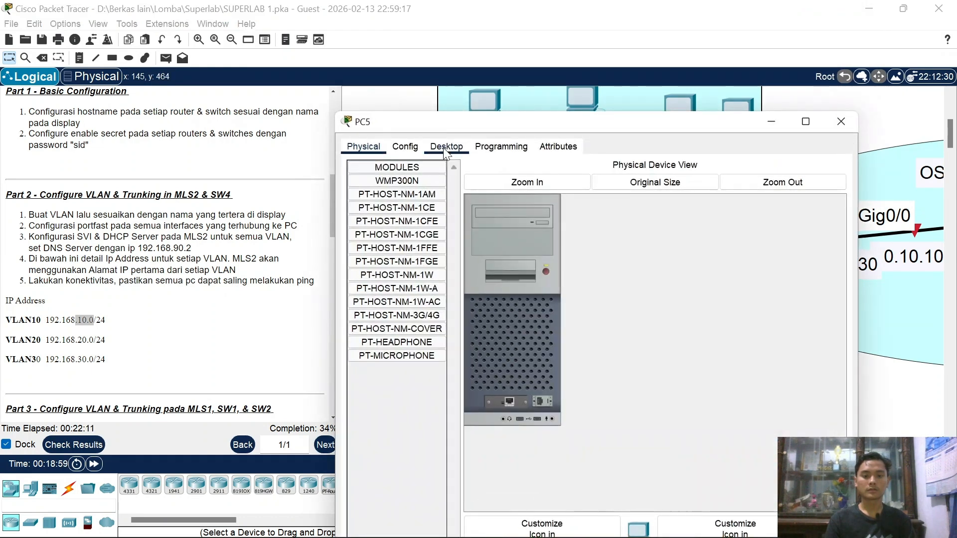
left_click(401, 196)
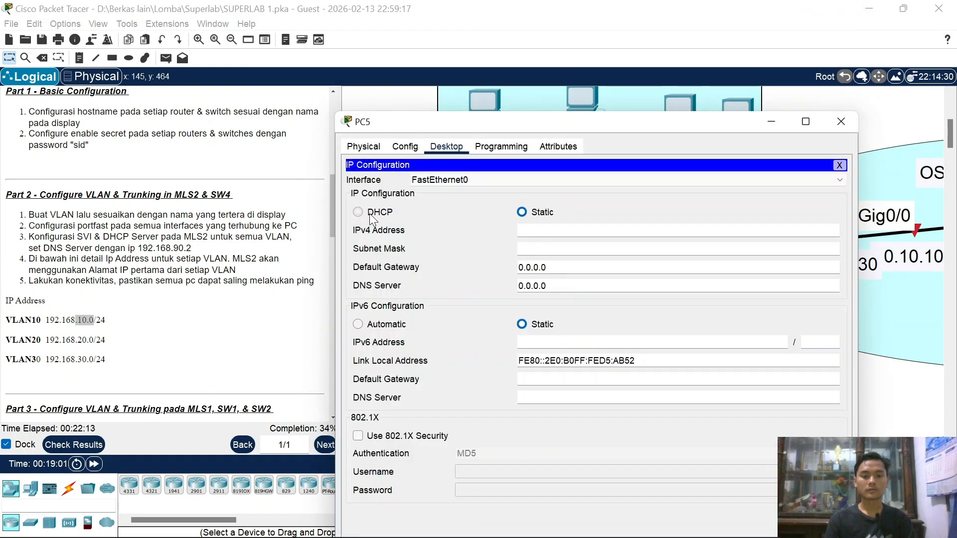
left_click(358, 212)
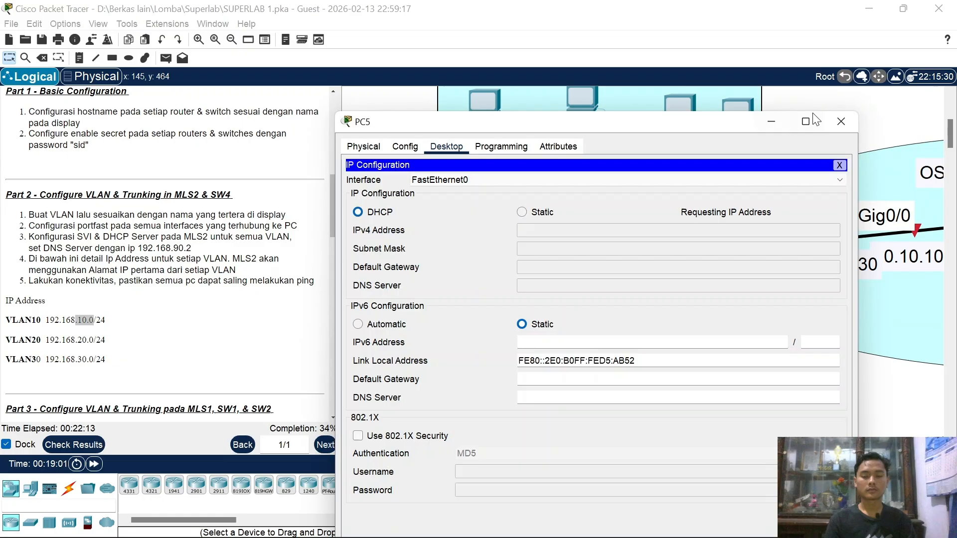
left_click(841, 124)
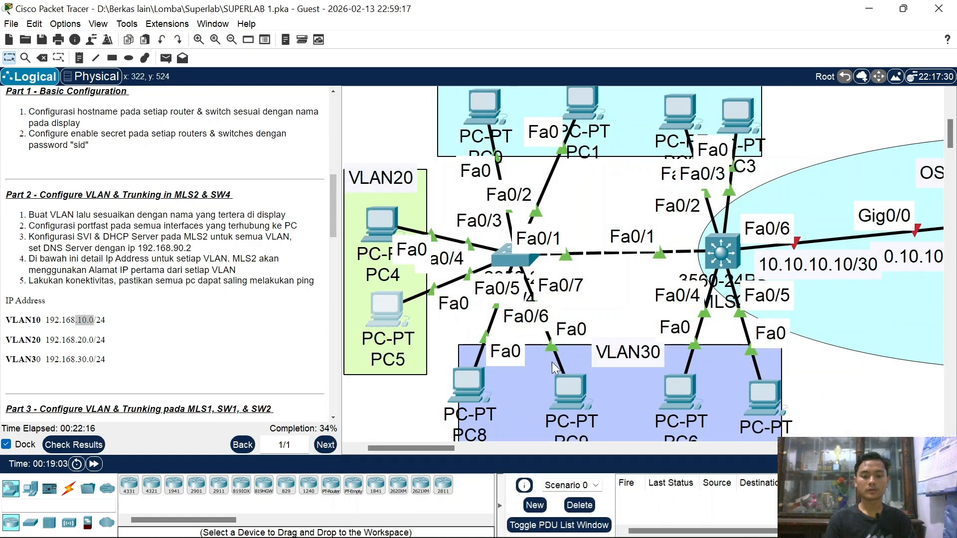
Step: Switch PC8 and PC9 to DHCP addressing
left_click(483, 375)
left_click(455, 43)
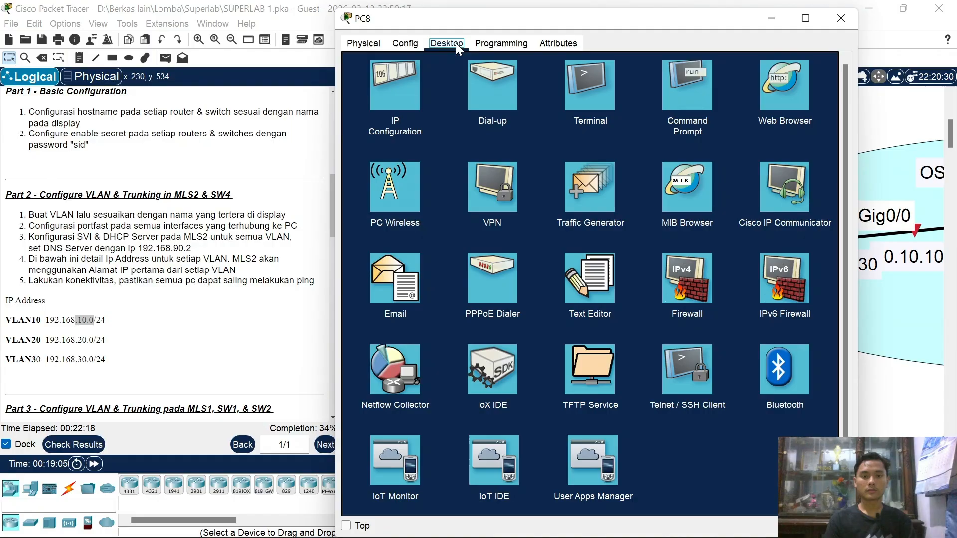
left_click(402, 77)
left_click(375, 107)
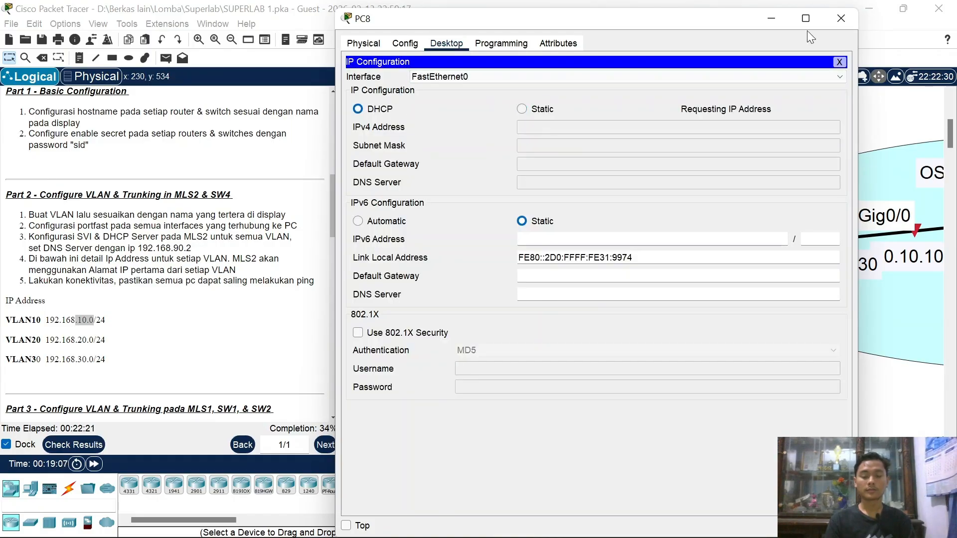
left_click(841, 19)
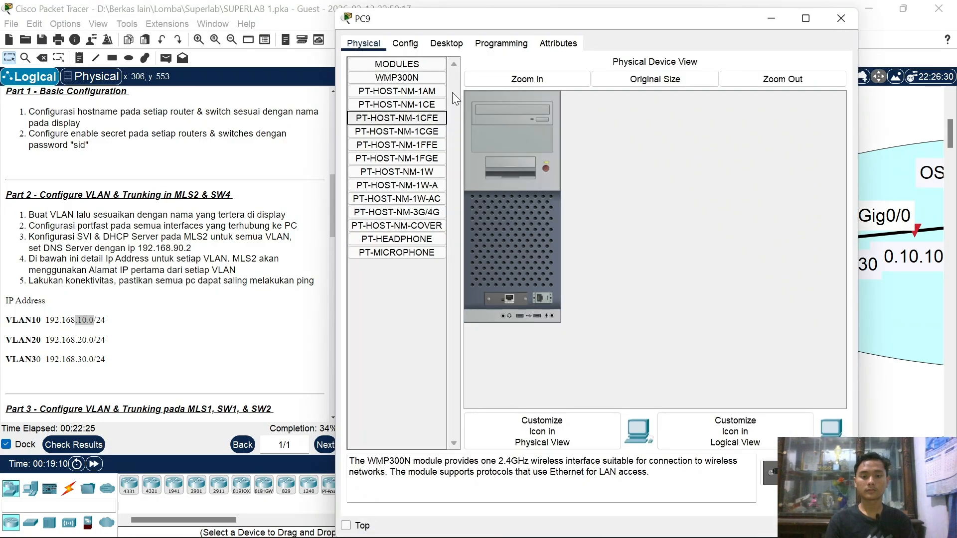
left_click(446, 45)
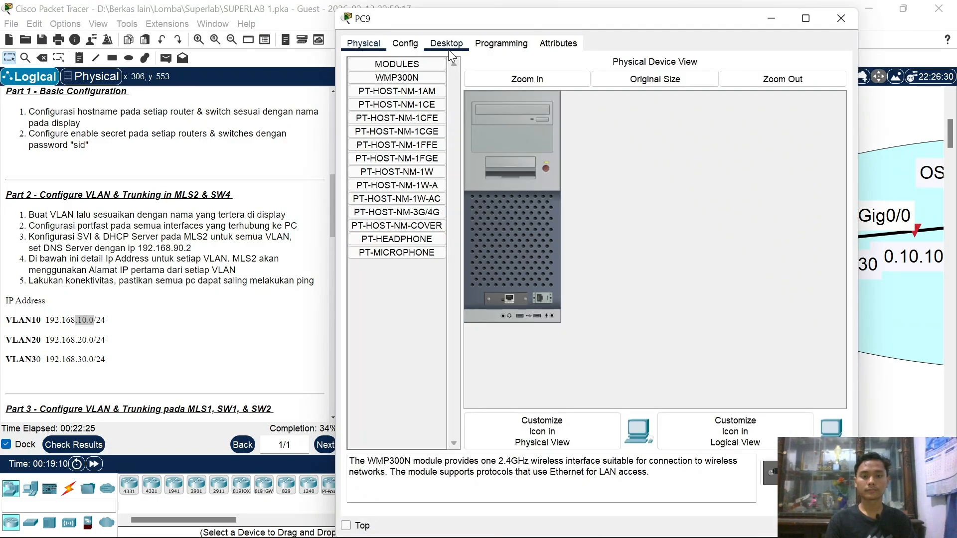
left_click(406, 82)
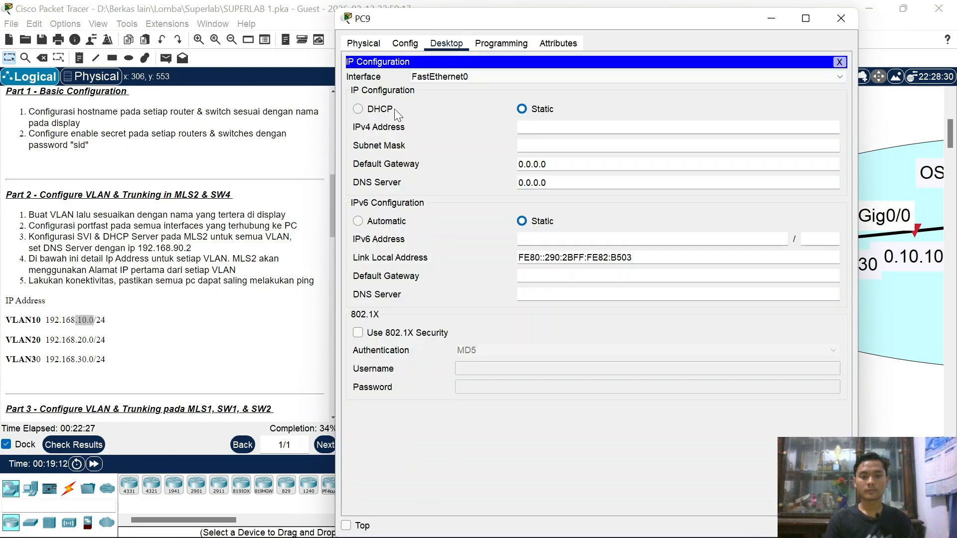
left_click(374, 110)
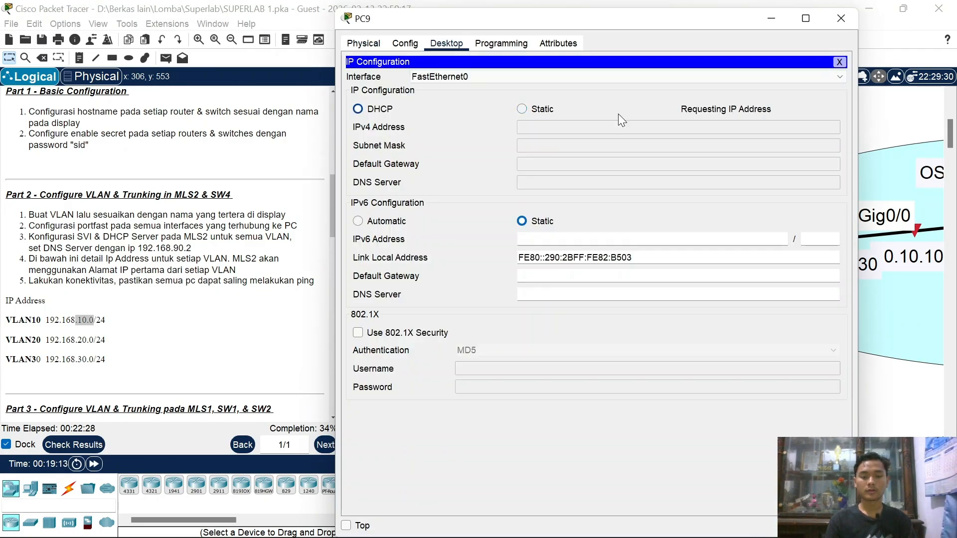
left_click(842, 19)
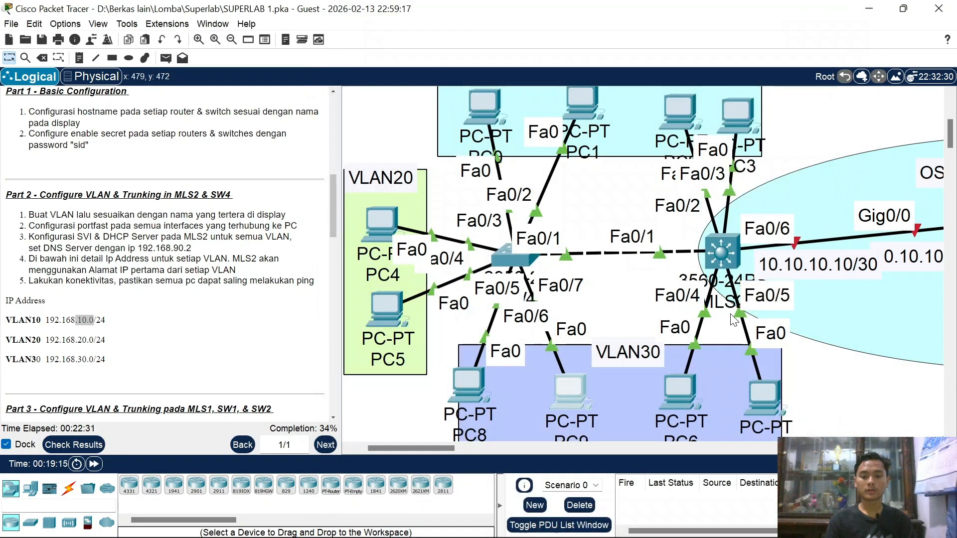
Step: Set PC6 and PC7 to DHCP, leasing 192.168.30.4 and 192.168.30.5
left_click(686, 396)
left_click(458, 48)
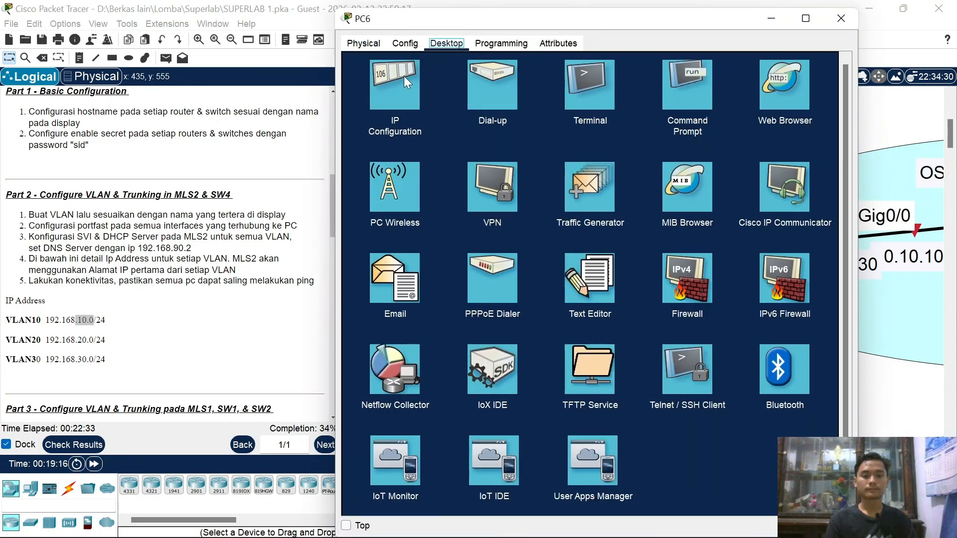
left_click(397, 79)
left_click(372, 111)
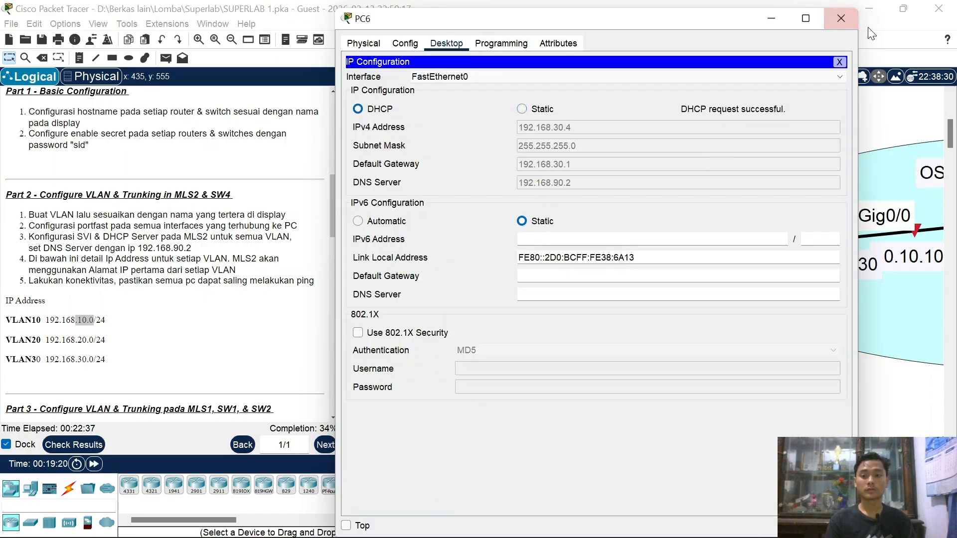
left_click(848, 18)
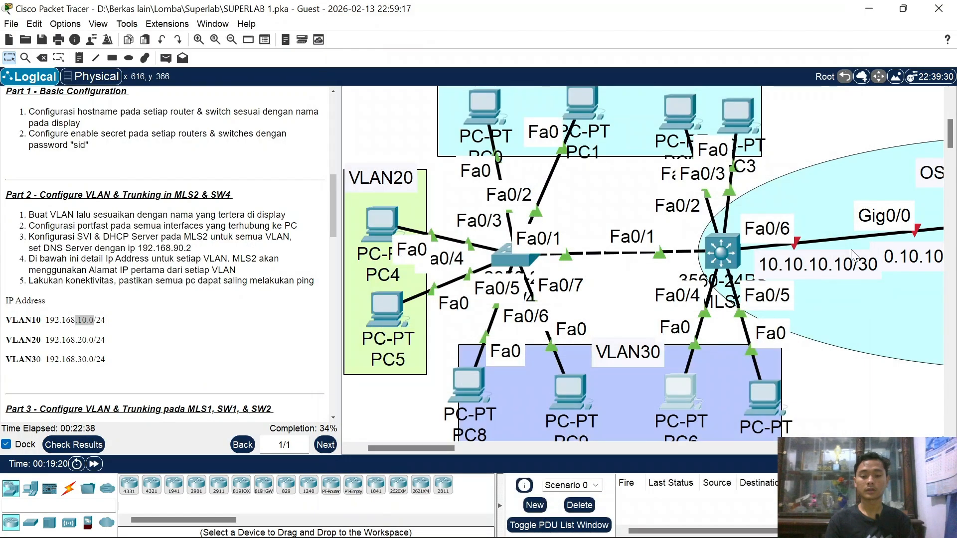
left_click(774, 387)
left_click(457, 49)
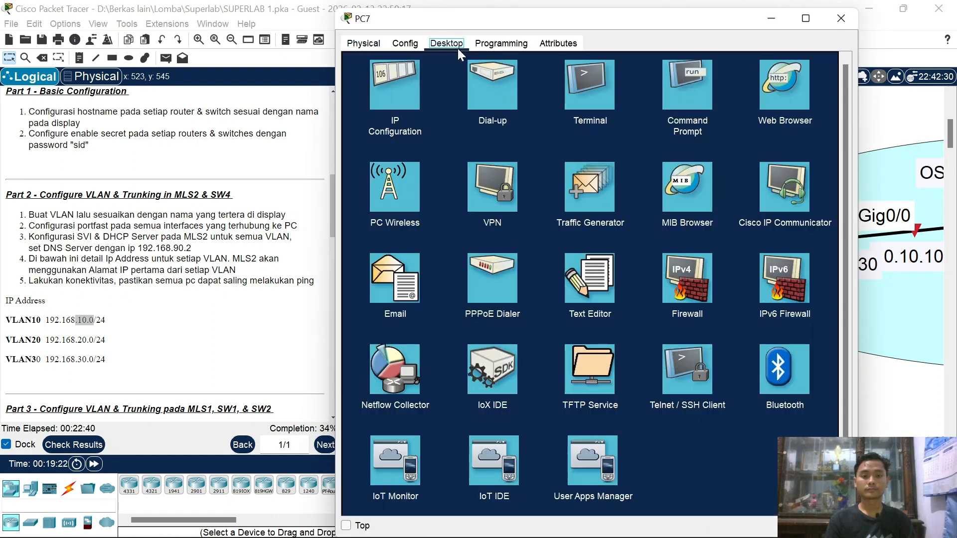
left_click(388, 83)
left_click(369, 108)
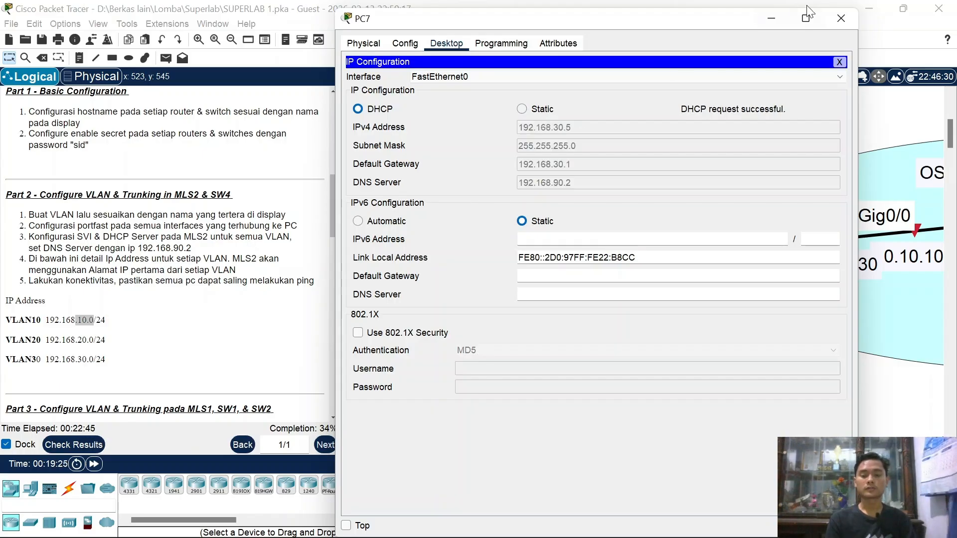
left_click(839, 18)
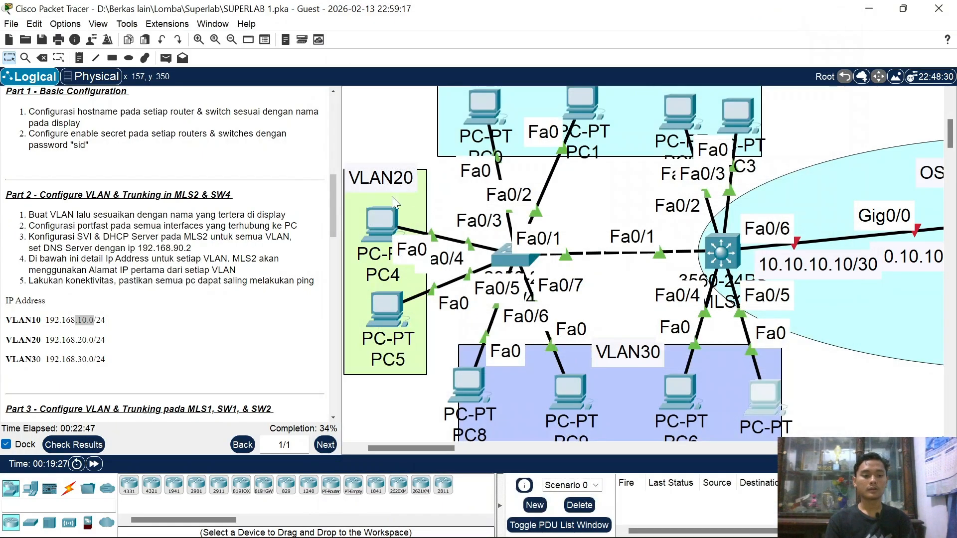
Step: Look up PC1's DHCP-assigned address in its IP Configuration
left_click_drag(48, 280, 318, 301)
scroll(584, 364, "down", 2)
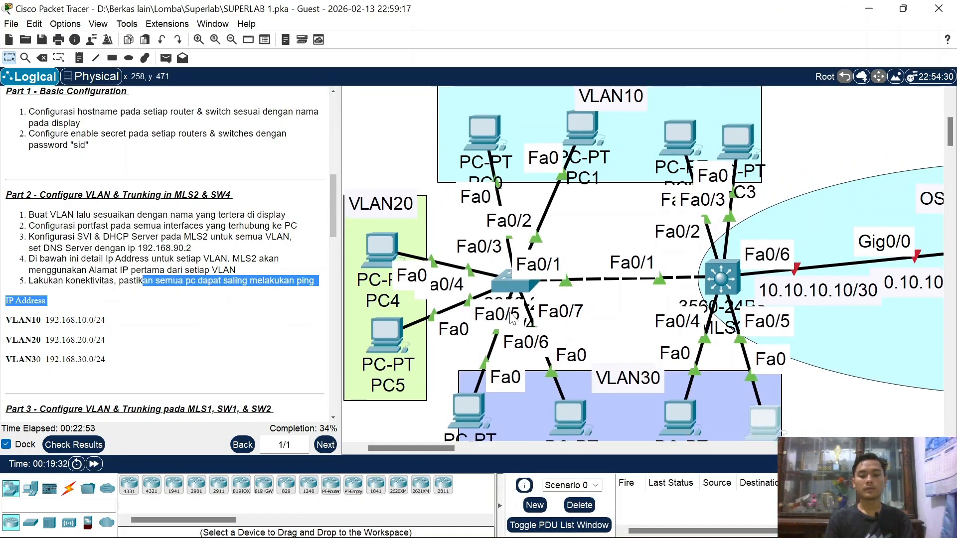
scroll(584, 364, "up", 2)
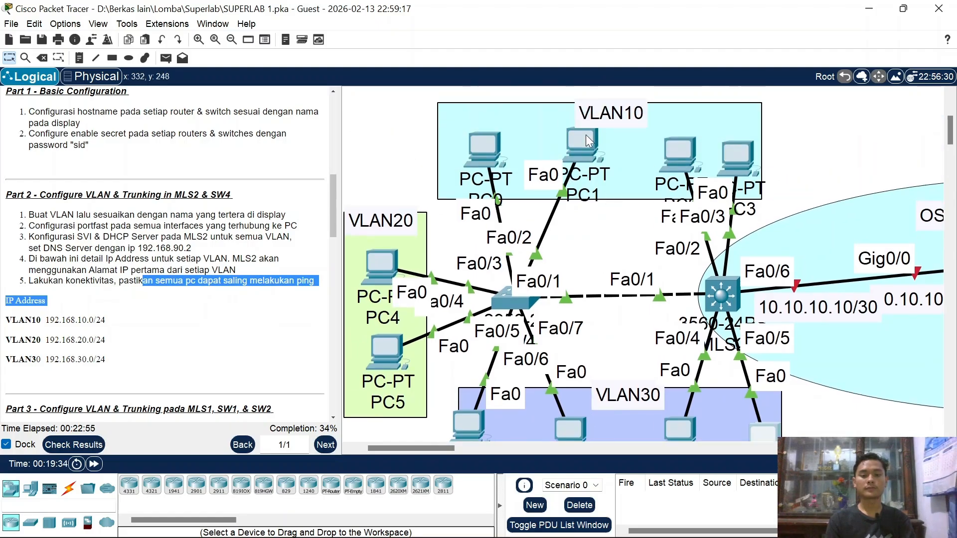
left_click(588, 148)
left_click(412, 180)
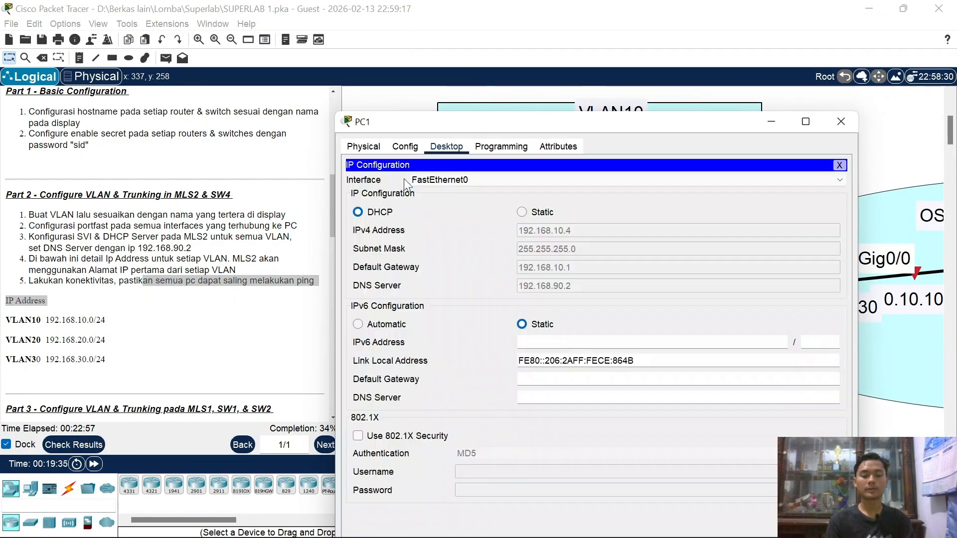
left_click(843, 123)
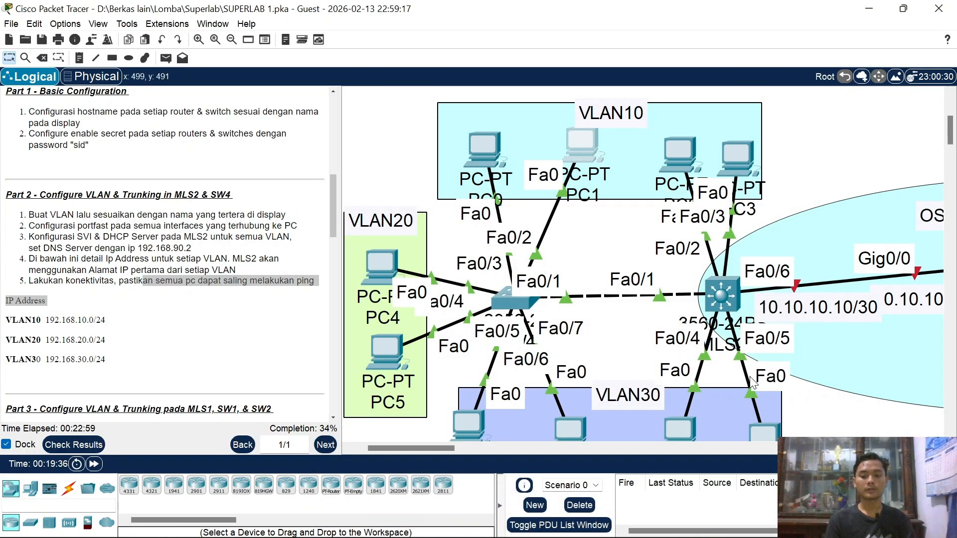
Step: From PC7's Command Prompt, ping 192.168.10.4 until it times out, then recheck PC7's IP configuration
left_click(761, 428)
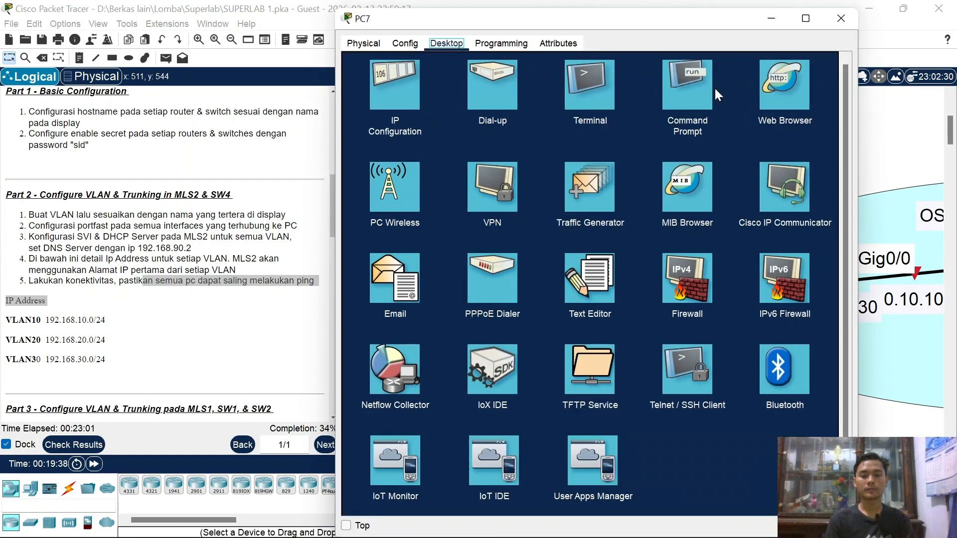
left_click(711, 90)
type("pi")
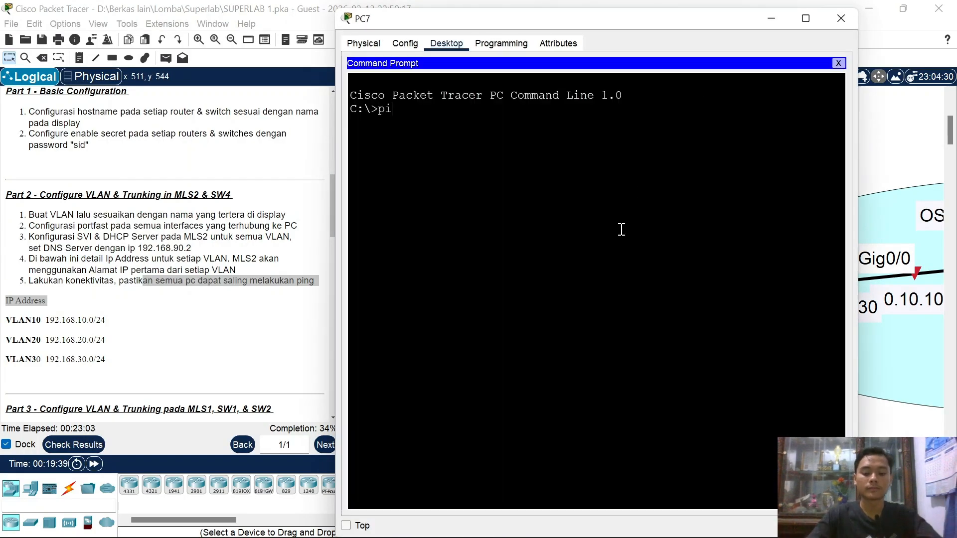
type("ng 192.168.10")
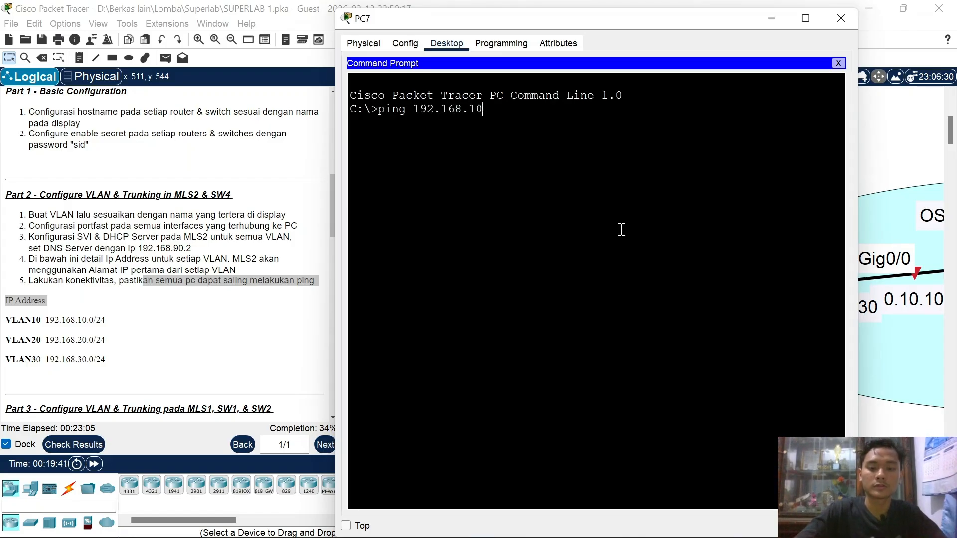
type(".4")
key("Return")
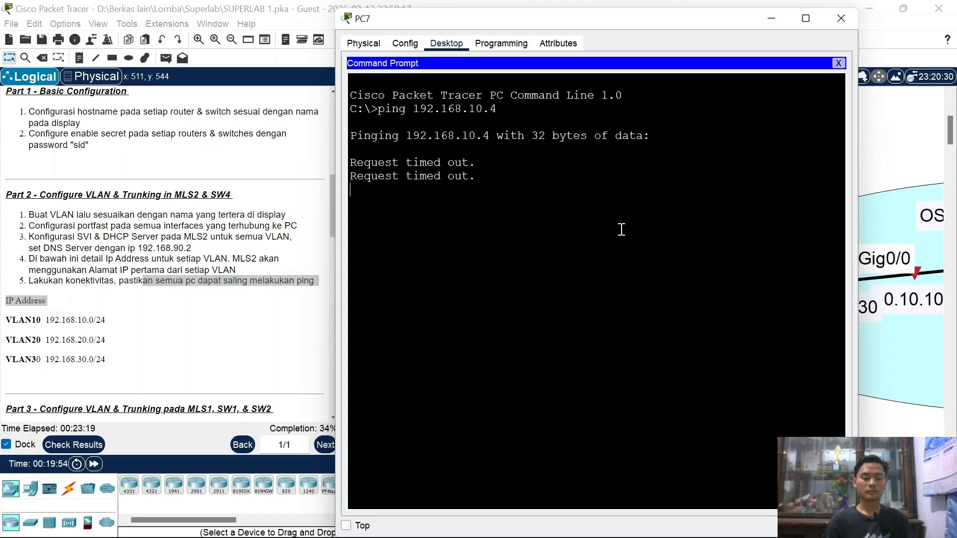
key("ctrl+c")
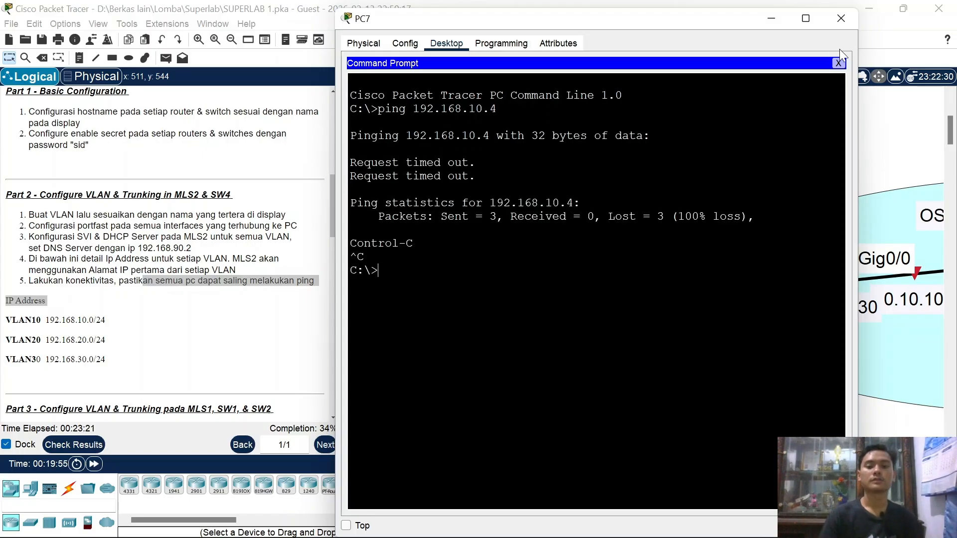
left_click(840, 63)
left_click(378, 86)
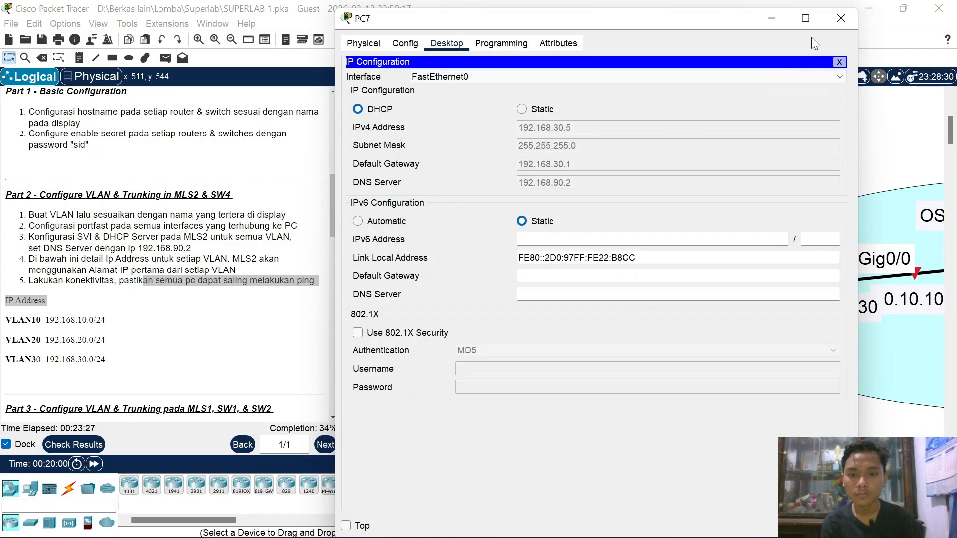
left_click(840, 20)
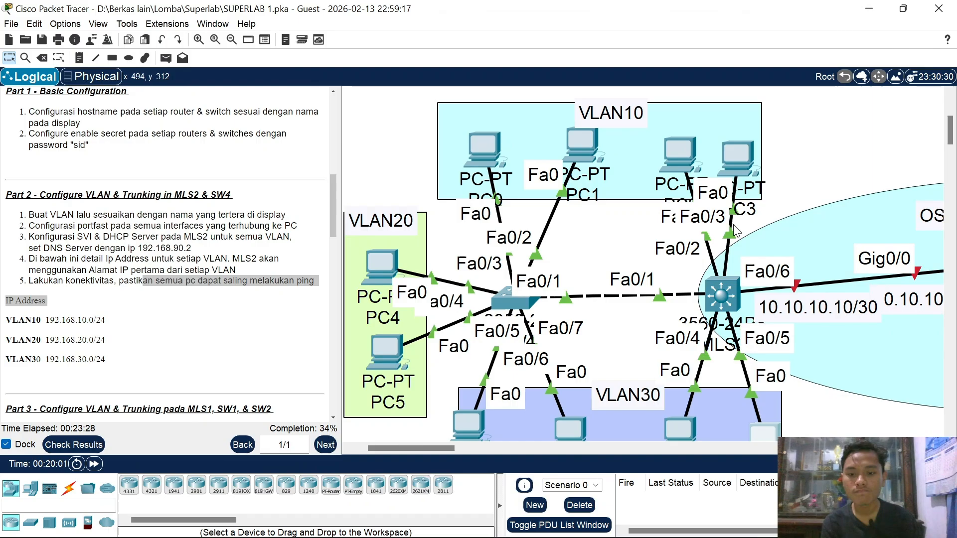
left_click(717, 299)
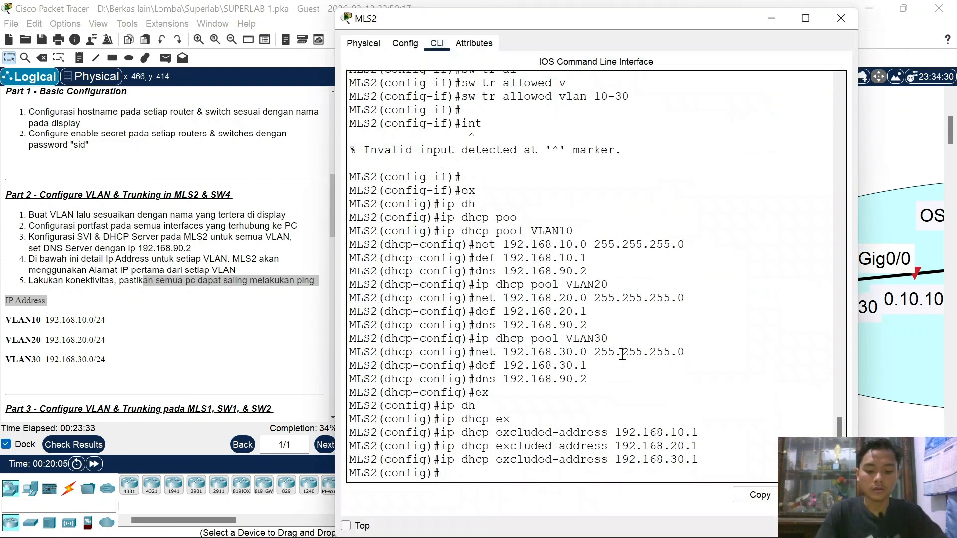
type("do sh ru")
key("Return")
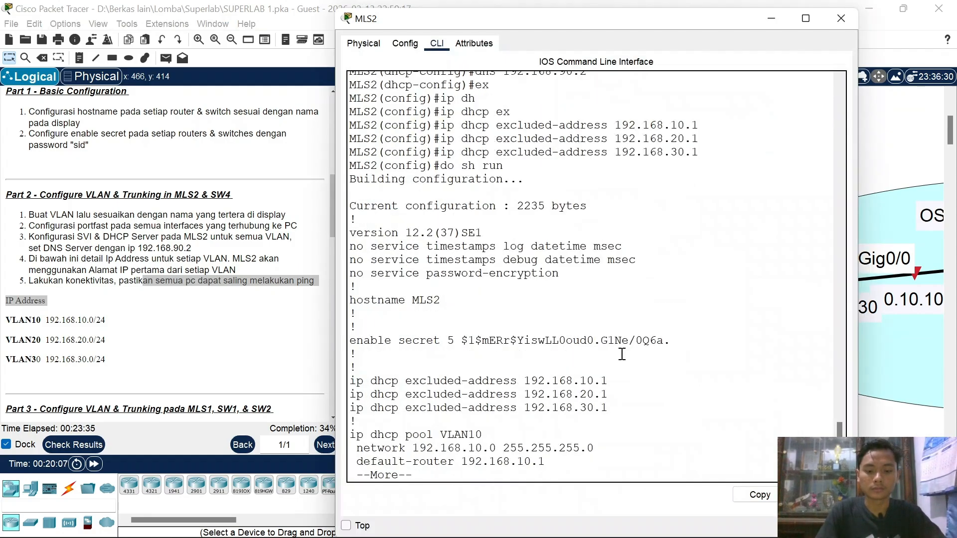
key("space")
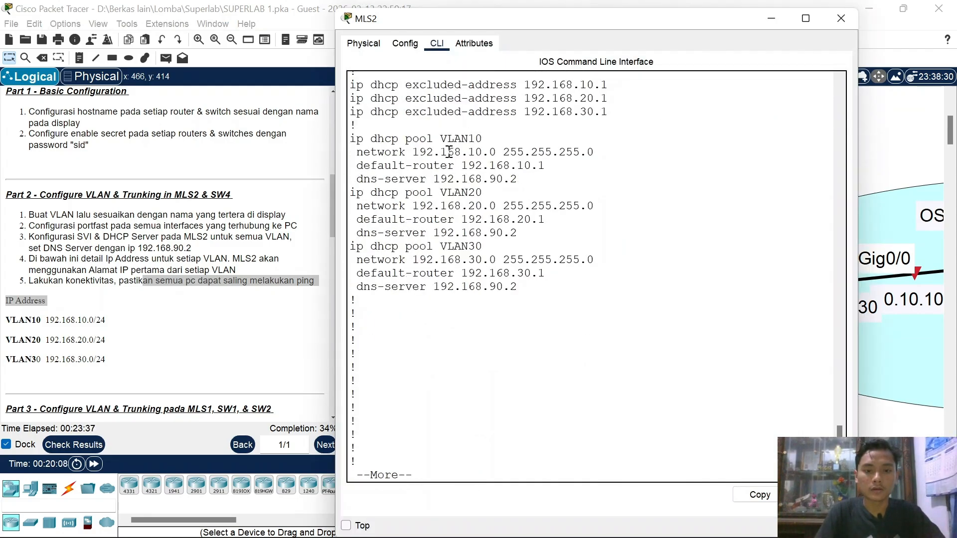
scroll(449, 152, "up", 6)
scroll(449, 152, "up", 4)
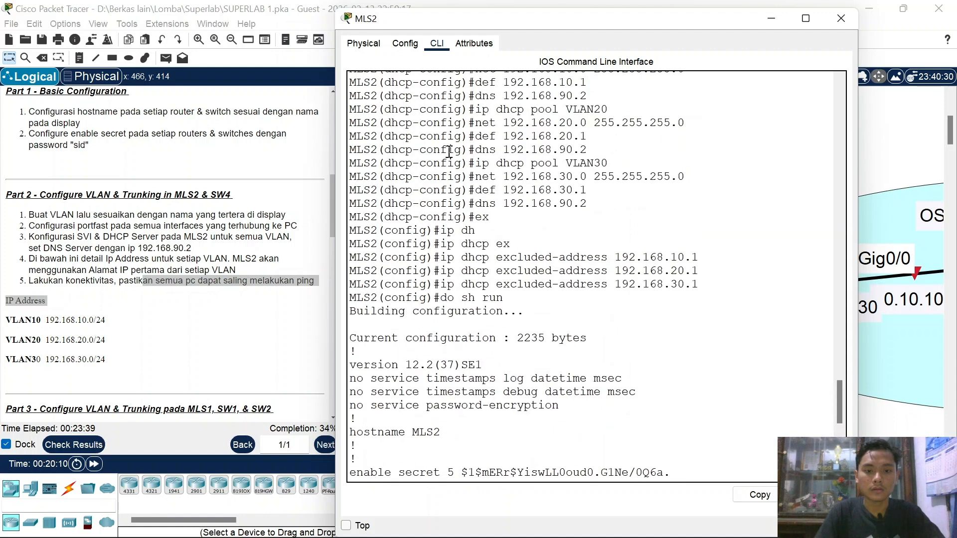
scroll(449, 152, "down", 18)
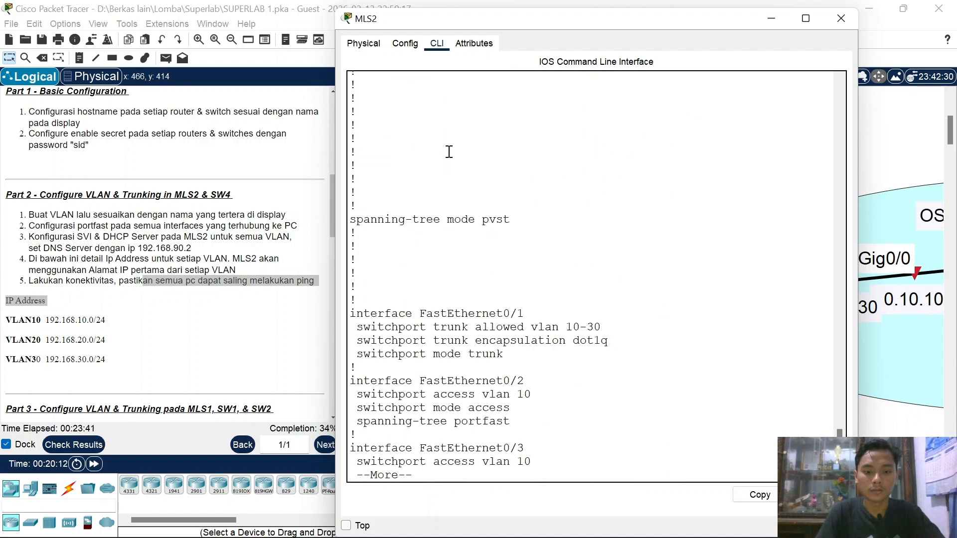
key("space")
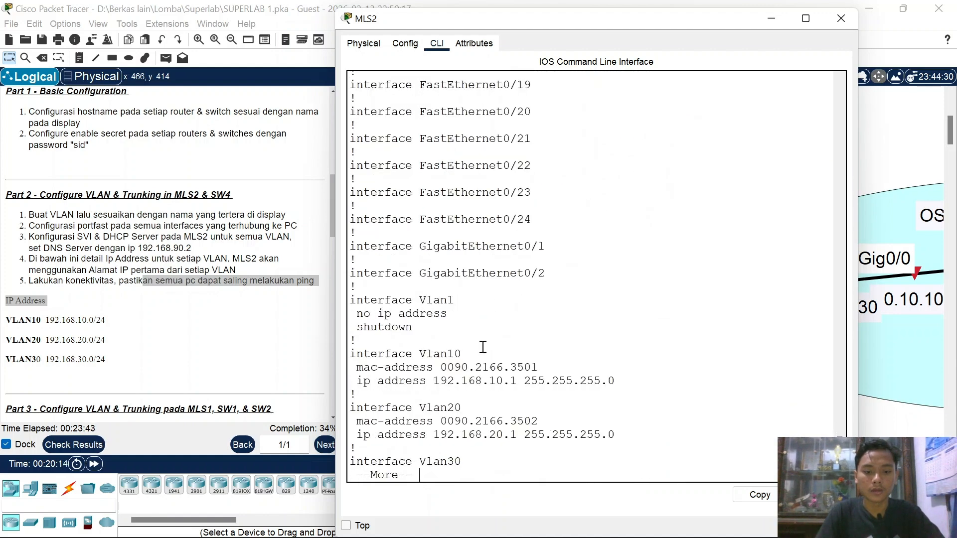
key("space")
scroll(481, 347, "up", 3)
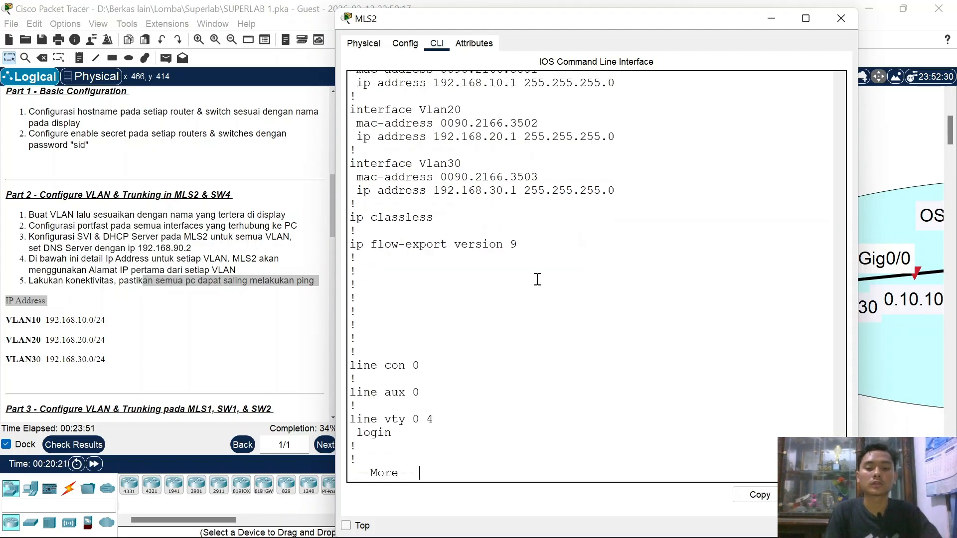
left_click(840, 20)
Step: Send simple test PDUs from PC6 to MLS2 and to PC8
key("p")
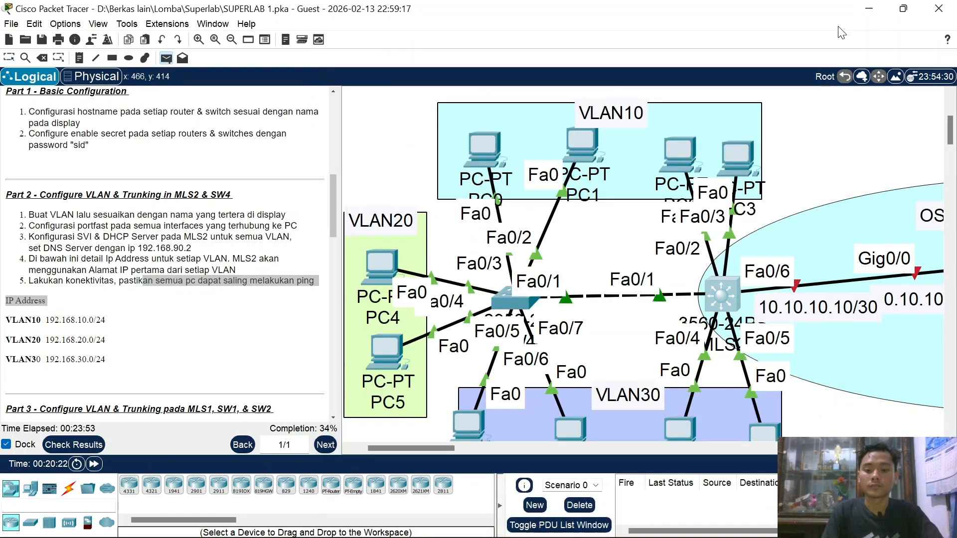
scroll(769, 229, "down", 3)
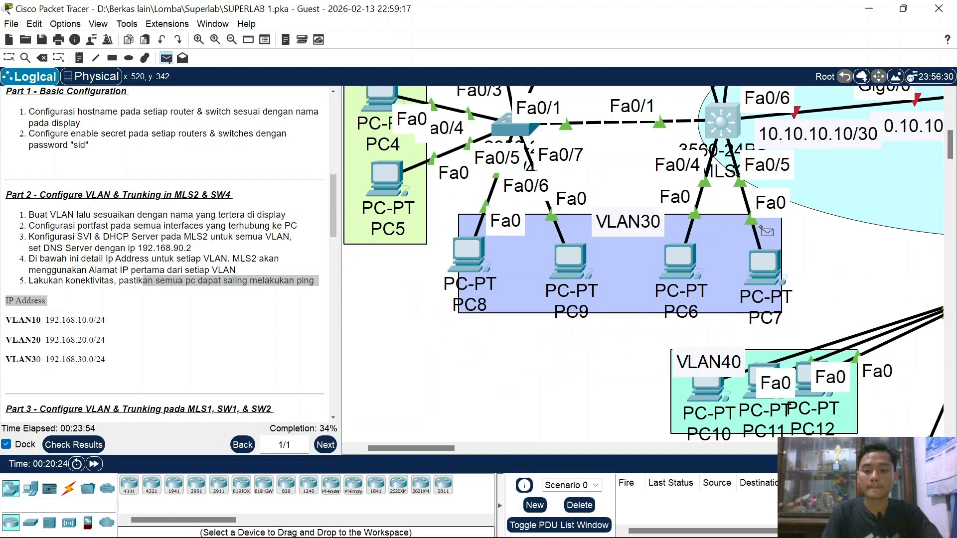
left_click(687, 267)
left_click(727, 127)
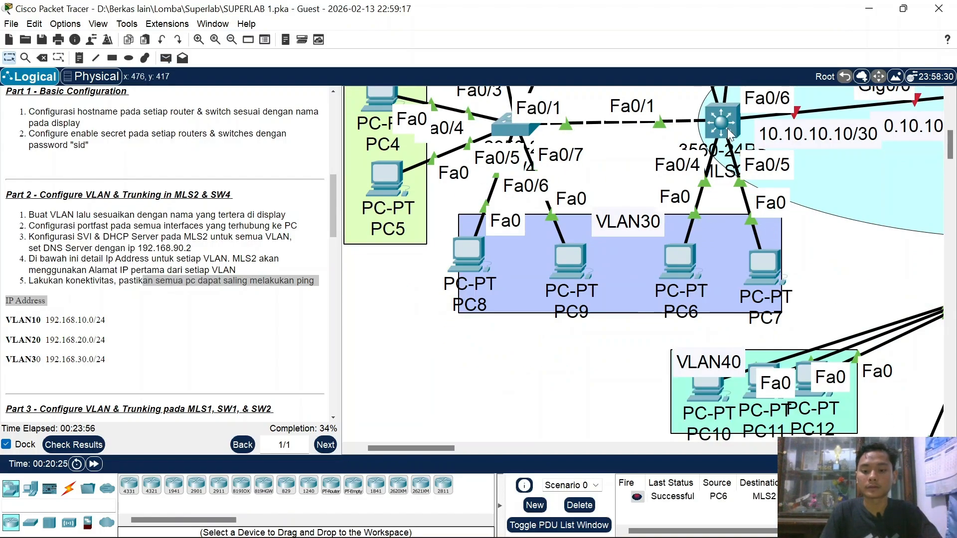
key("p")
left_click(702, 268)
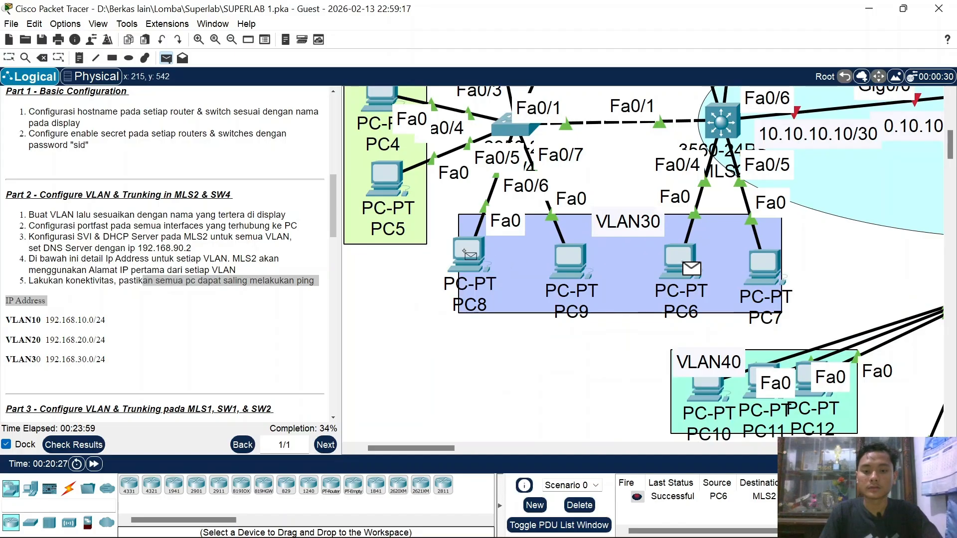
left_click(468, 253)
Step: Send test PDUs from PC6 to PC1 and PC4, re-firing both from the PDU list
scroll(588, 346, "up", 3)
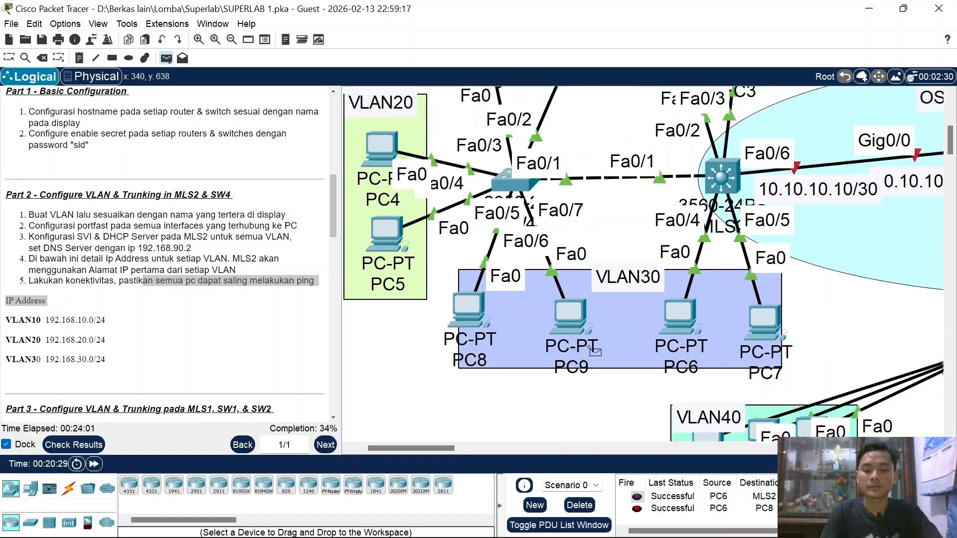
left_click(678, 406)
left_click(593, 126)
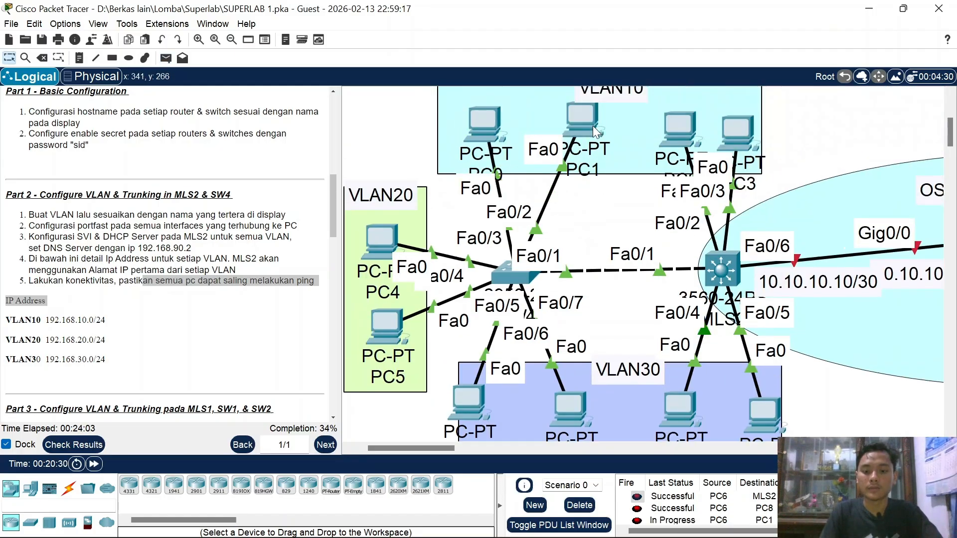
double_click(638, 520)
key("p")
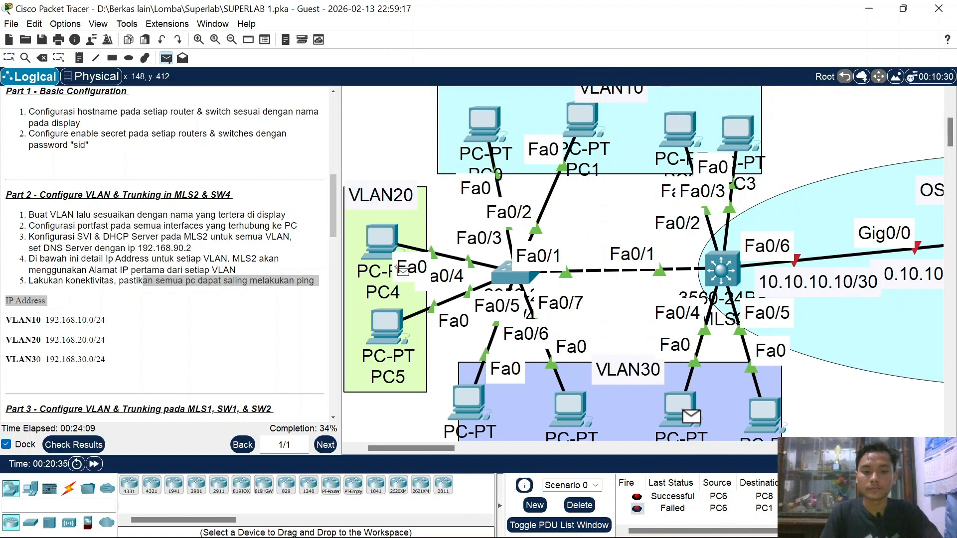
left_click(387, 249)
scroll(688, 520, "down", 1)
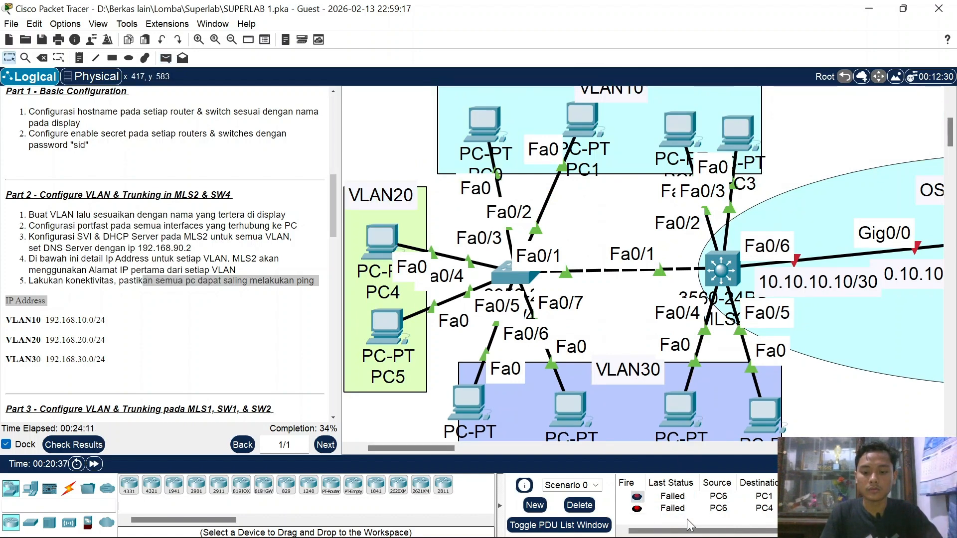
left_click(639, 511)
left_click(638, 508)
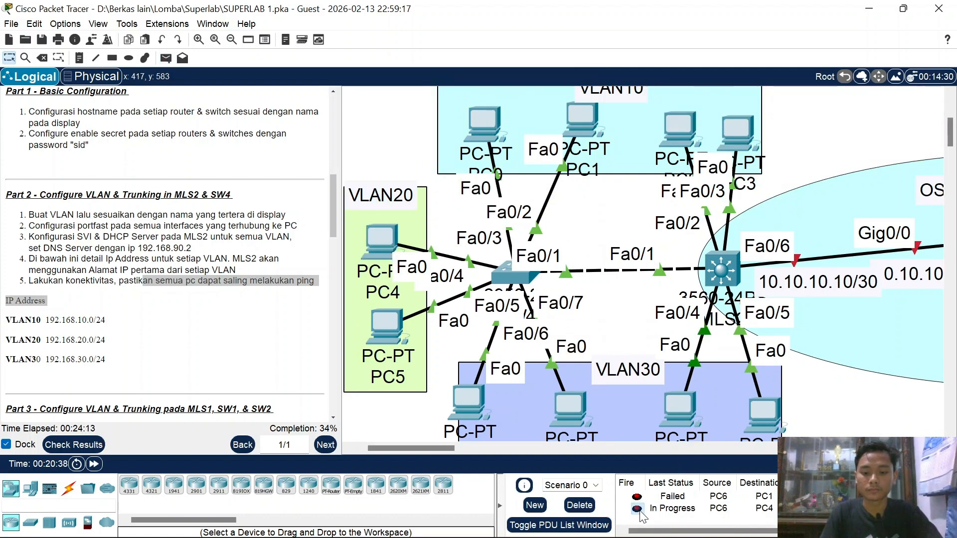
left_click(637, 508)
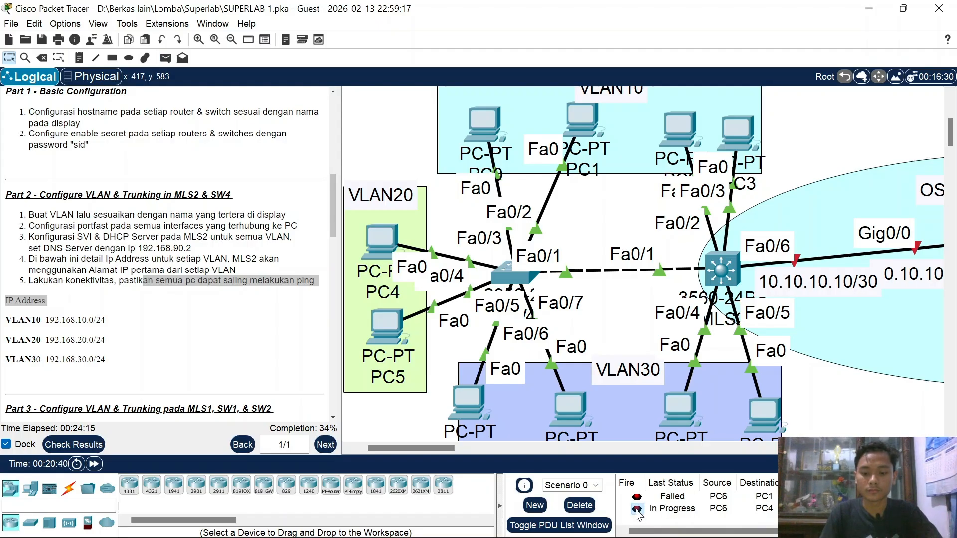
left_click(638, 509)
Step: Enter 'ip routing' on MLS2's CLI, then re-fire the PC6-to-PC2 test packet
left_click(505, 273)
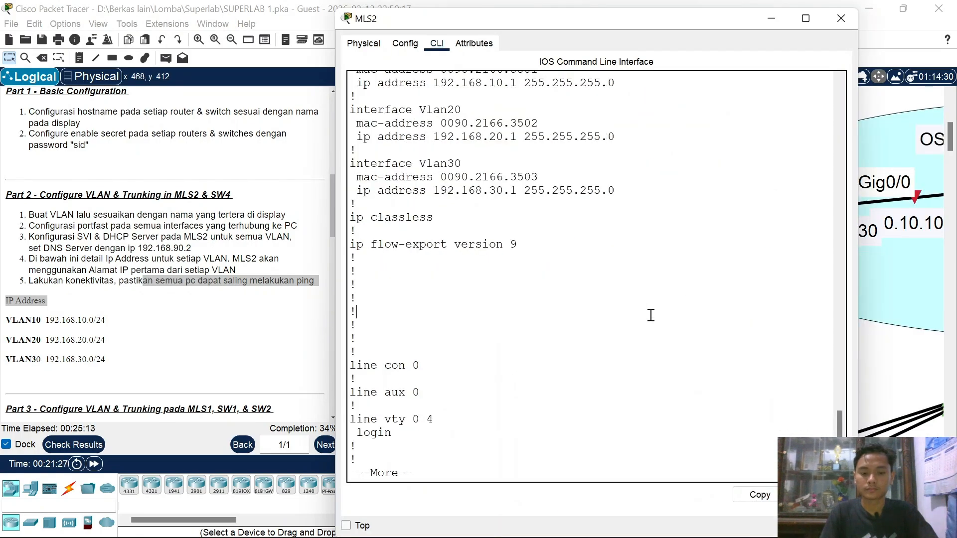
key("space")
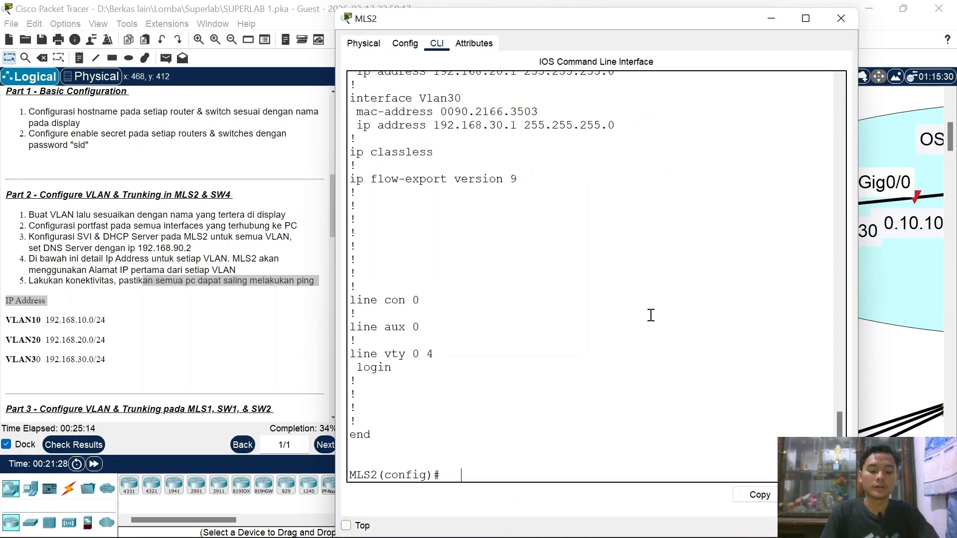
type("i[")
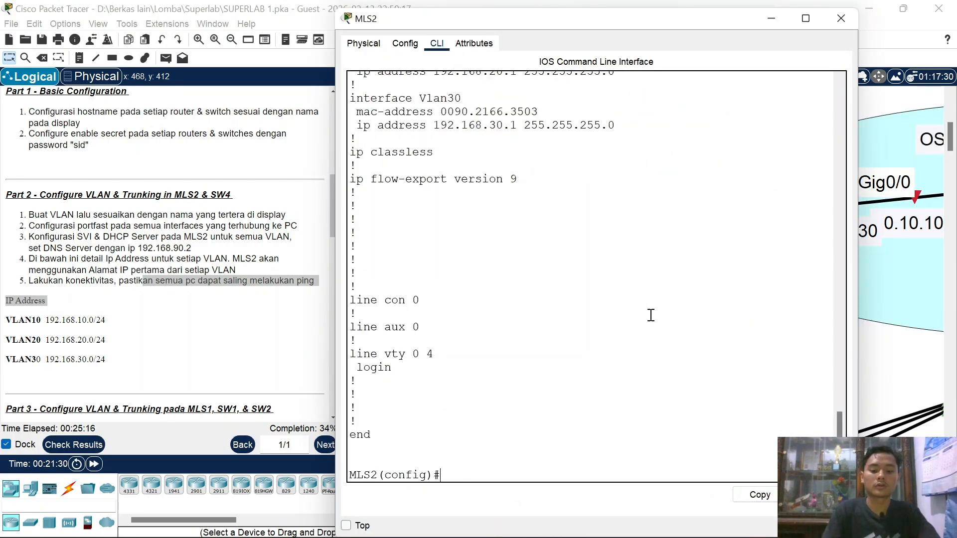
type("ip r")
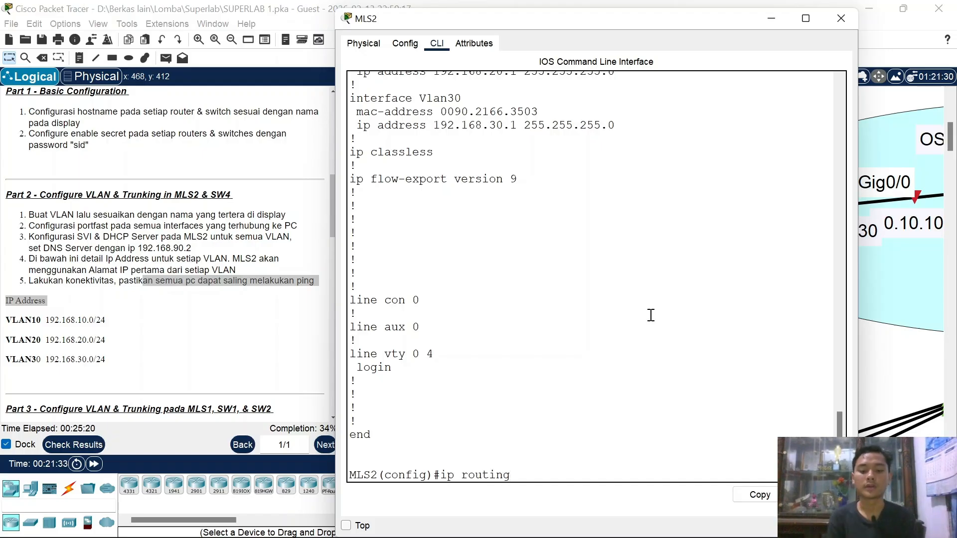
type("outing")
key("Return")
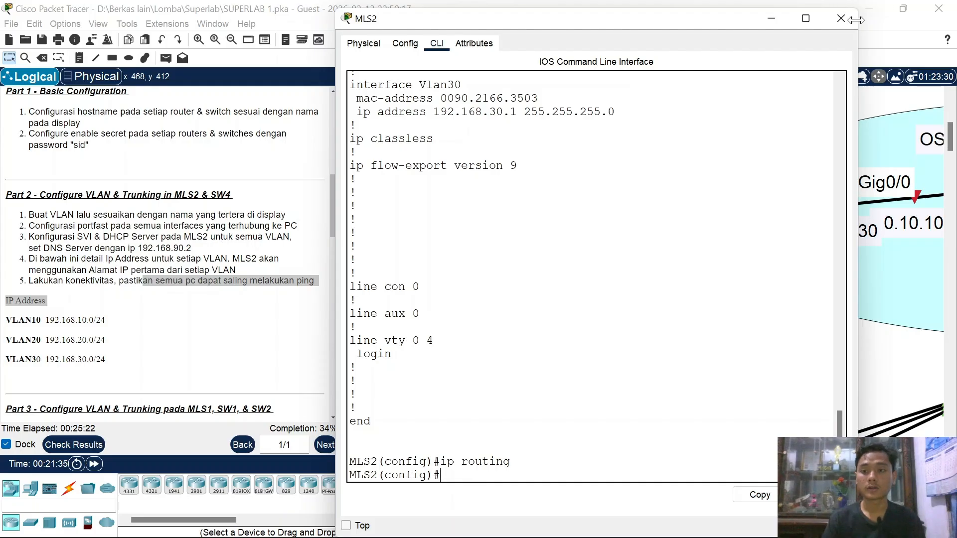
left_click(839, 21)
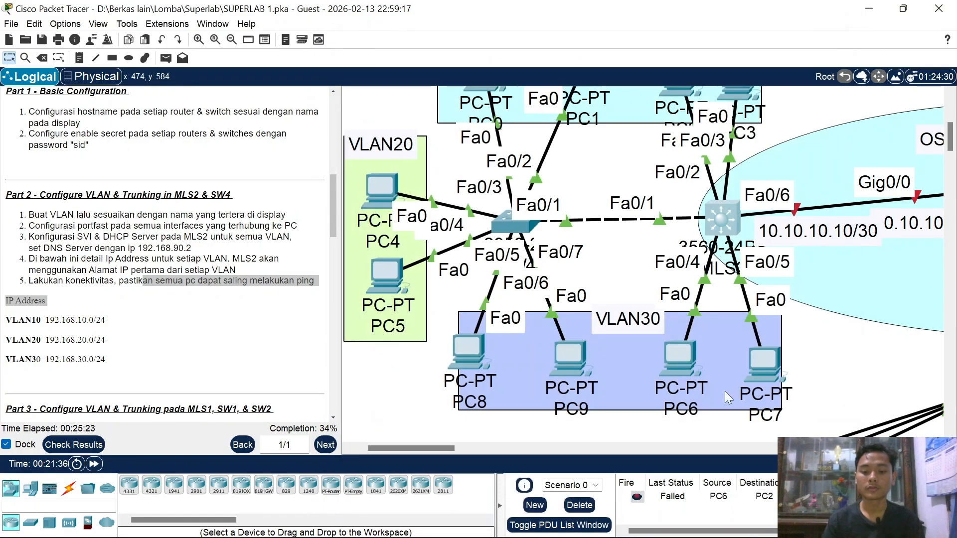
left_click(638, 498)
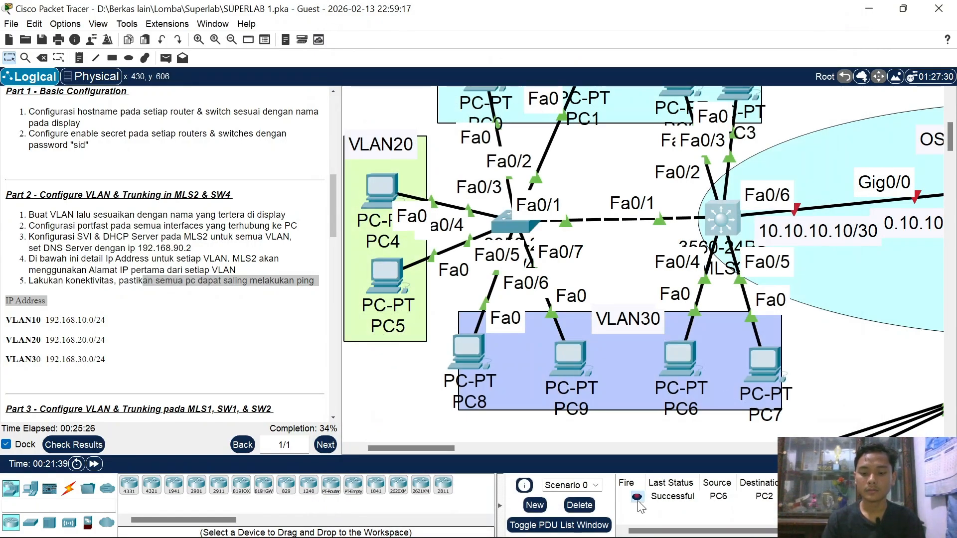
left_click(716, 214)
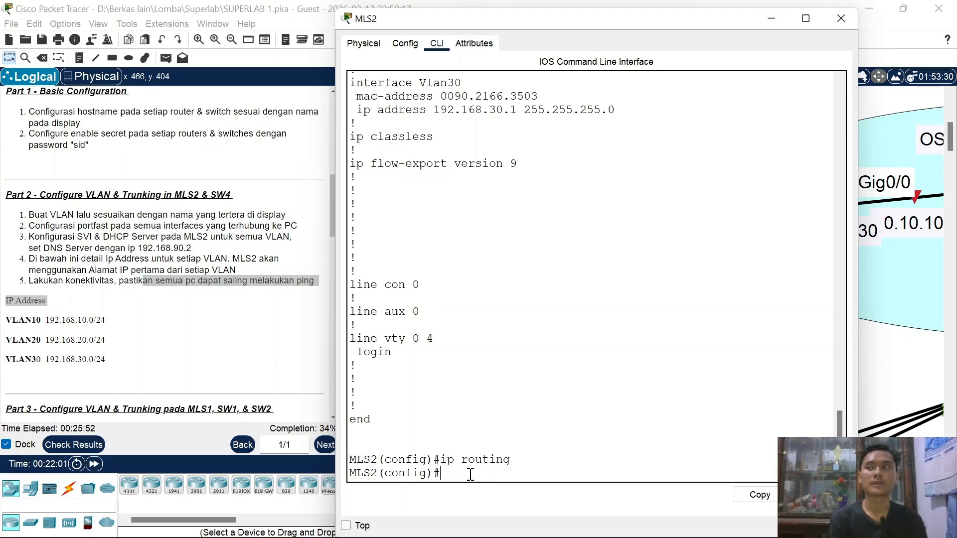
Step: Ping 192.168.10.2 twice from PC6's Command Prompt and confirm replies arrive
left_click(770, 18)
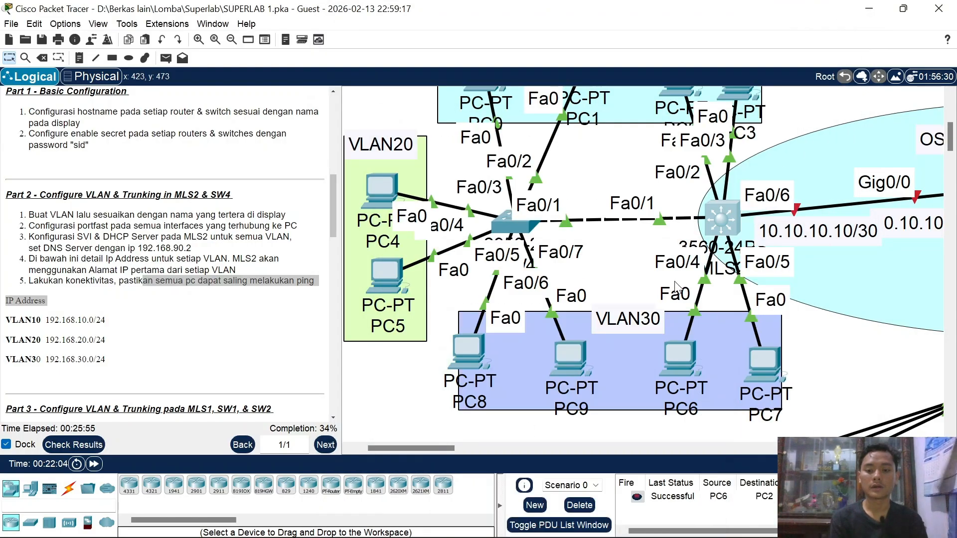
left_click(687, 348)
left_click(731, 110)
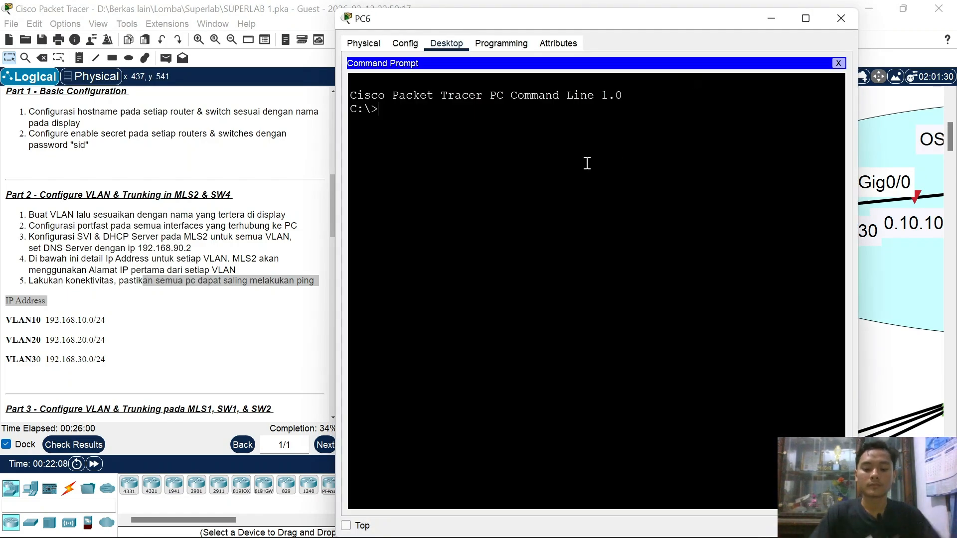
type("ping 192.168")
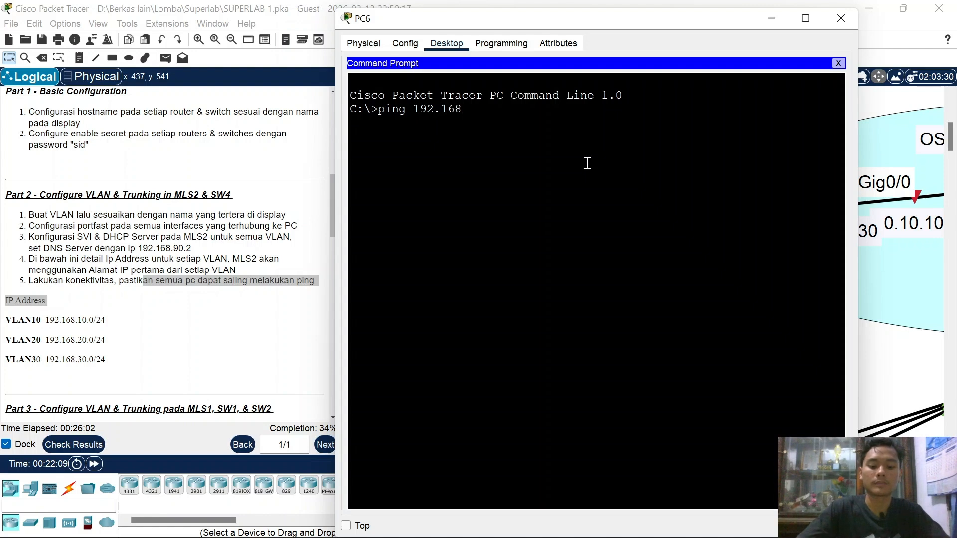
type(".10.")
type("2")
key("Return")
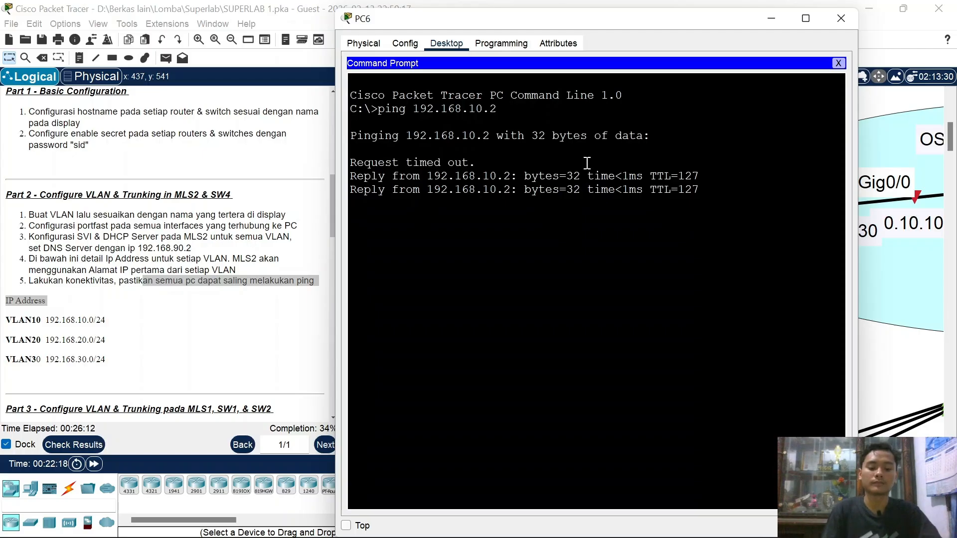
key("ctrl+c")
key("Up")
key("Return")
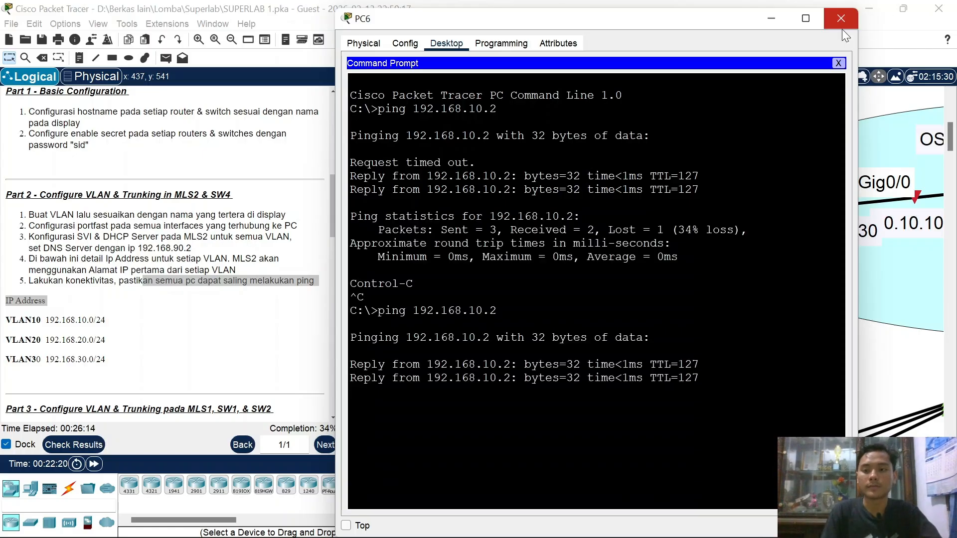
left_click(841, 20)
Step: Add a simple test PDU starting at PC6
scroll(703, 339, "right", 3)
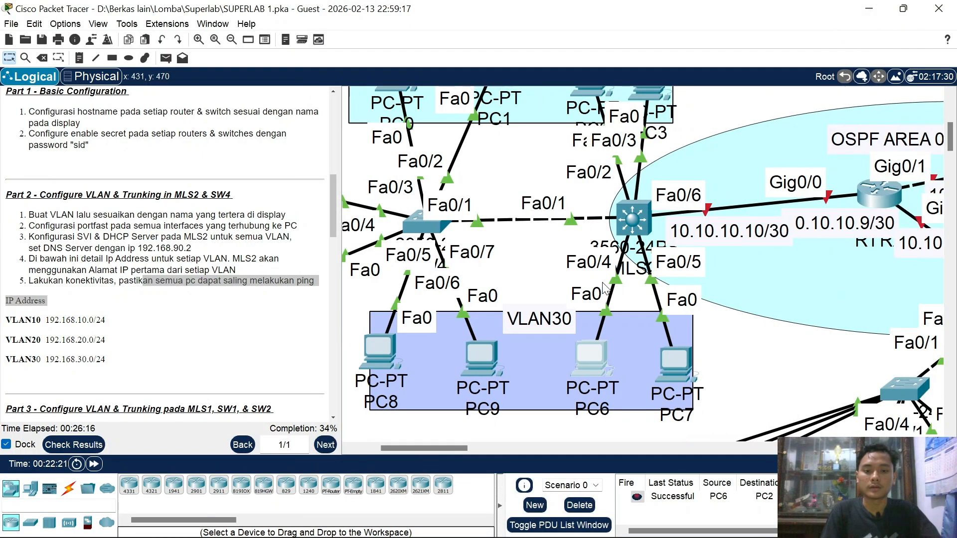
key("p")
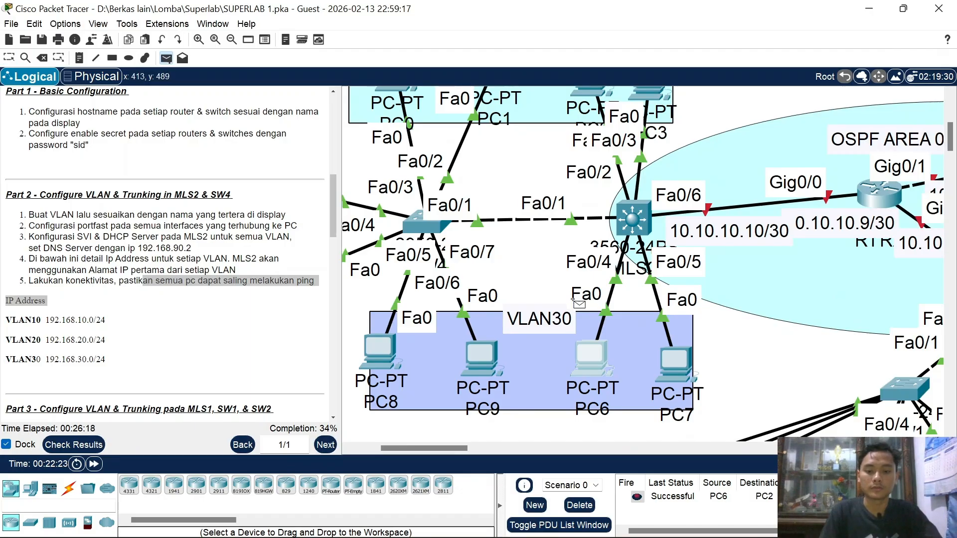
left_click(585, 355)
scroll(585, 355, "left", 6)
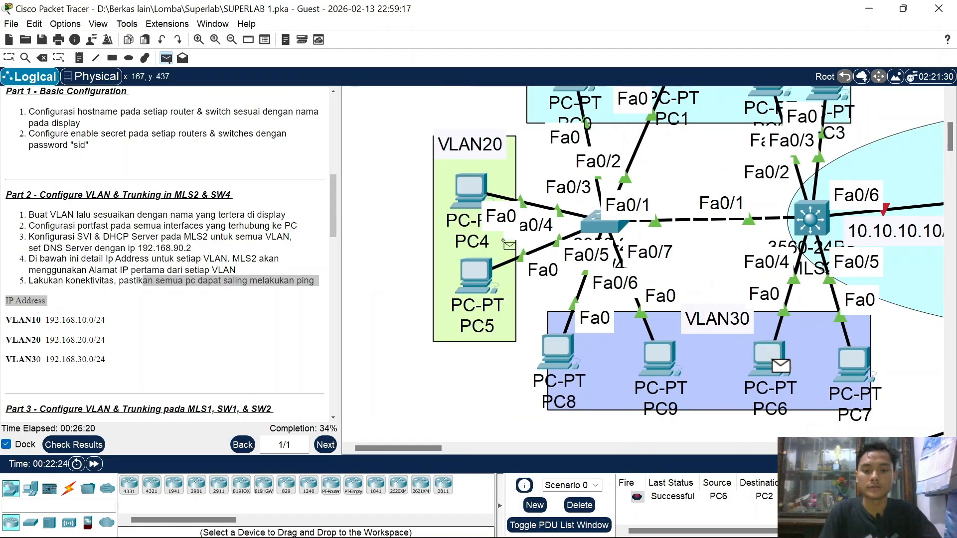
scroll(685, 366, "right", 3)
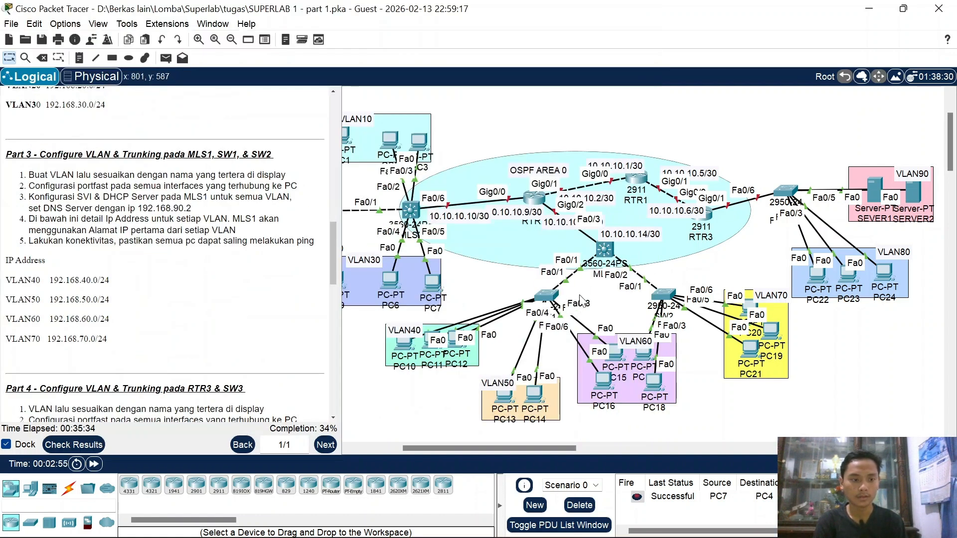
Step: Open SW1's CLI and enter privileged mode with the enable password, then global configuration
left_click(546, 297)
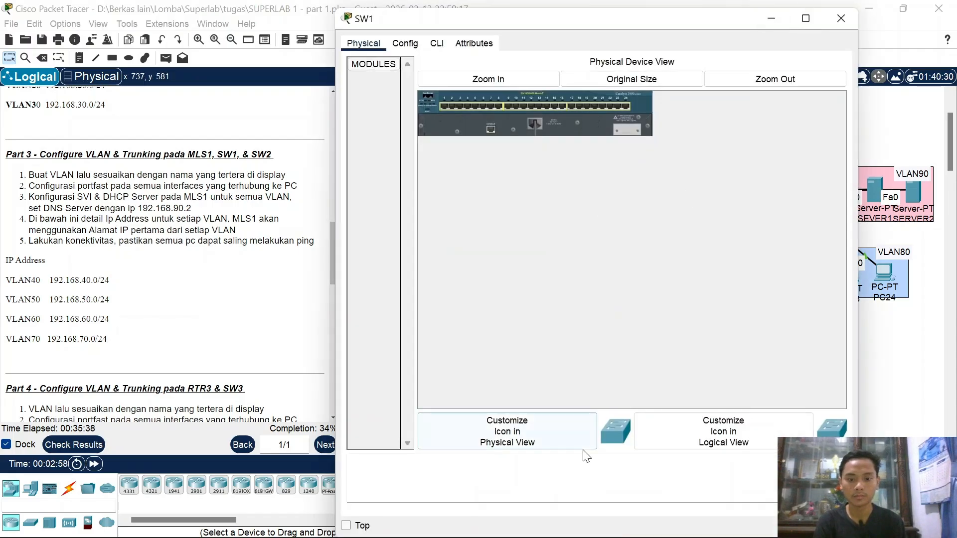
left_click(349, 525)
left_click(768, 20)
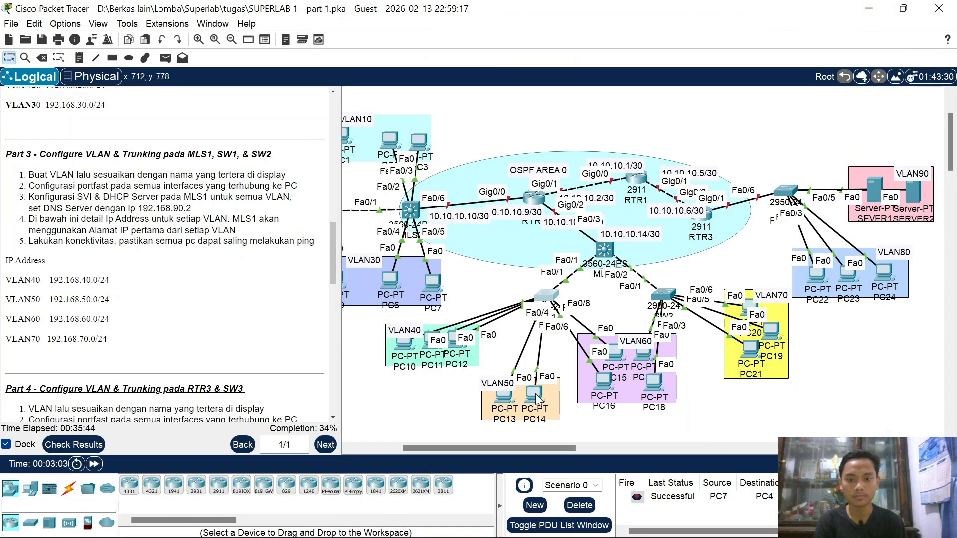
left_click(547, 299)
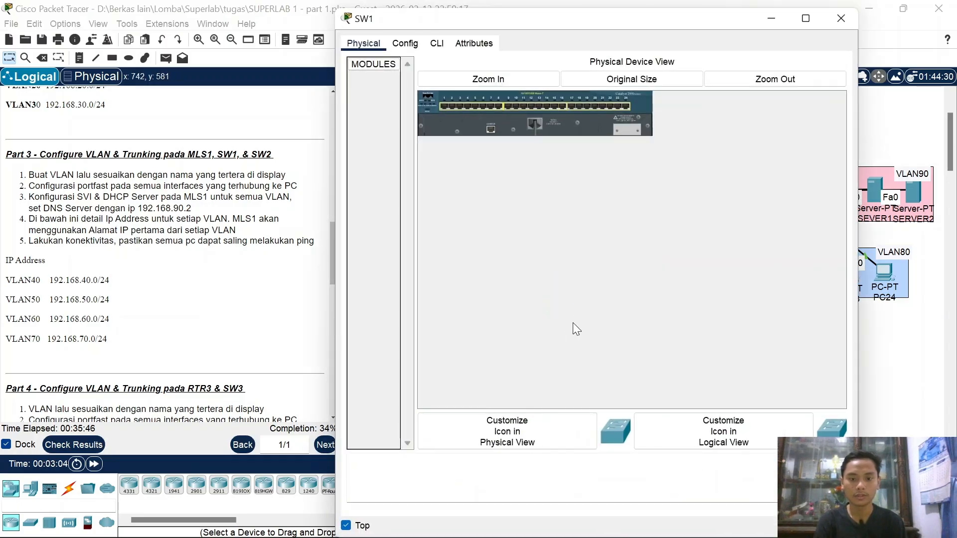
left_click(436, 43)
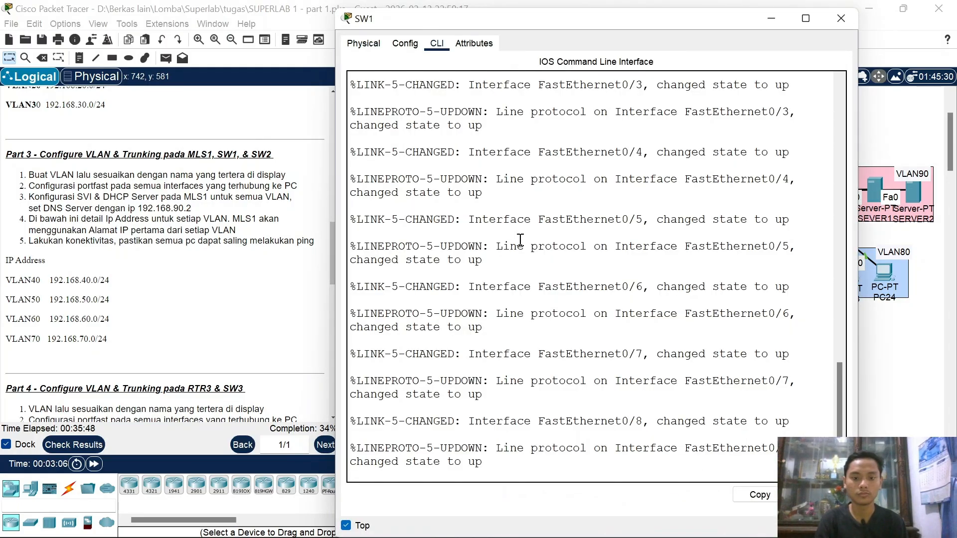
key("Return")
type("en")
key("Return")
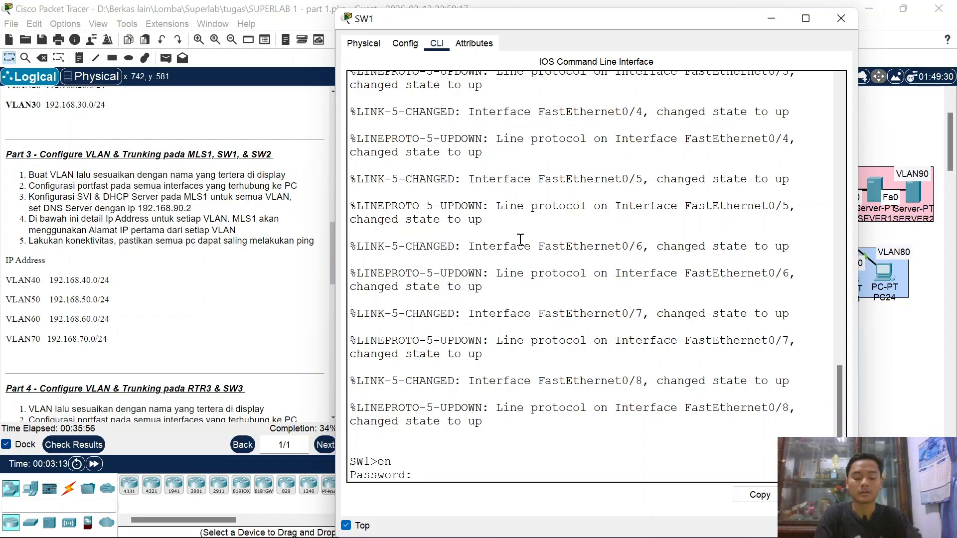
key("Return")
type("co")
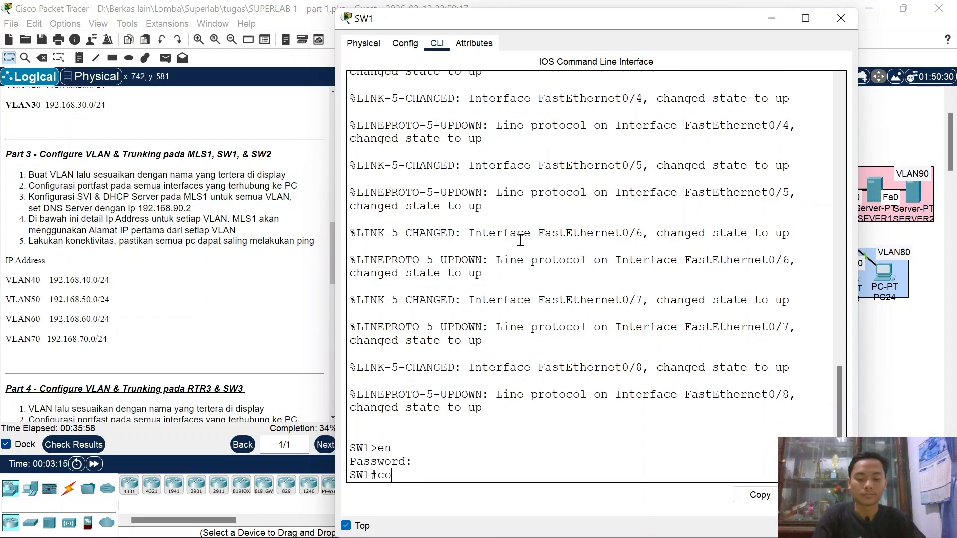
type("nf t")
key("Return")
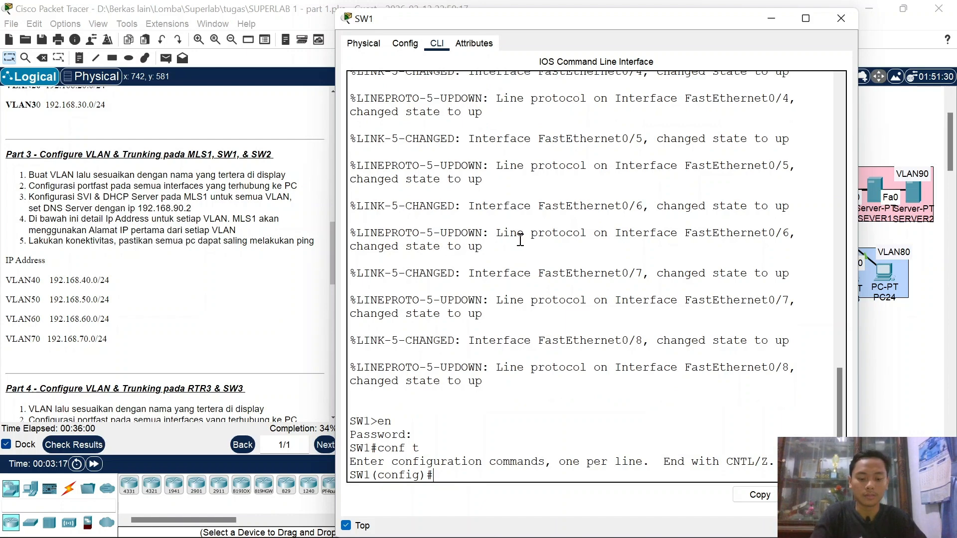
Step: Create VLAN 40 named VLAN40 and VLAN 50 named VLAN50 on SW1
type("vlan 40")
key("Return")
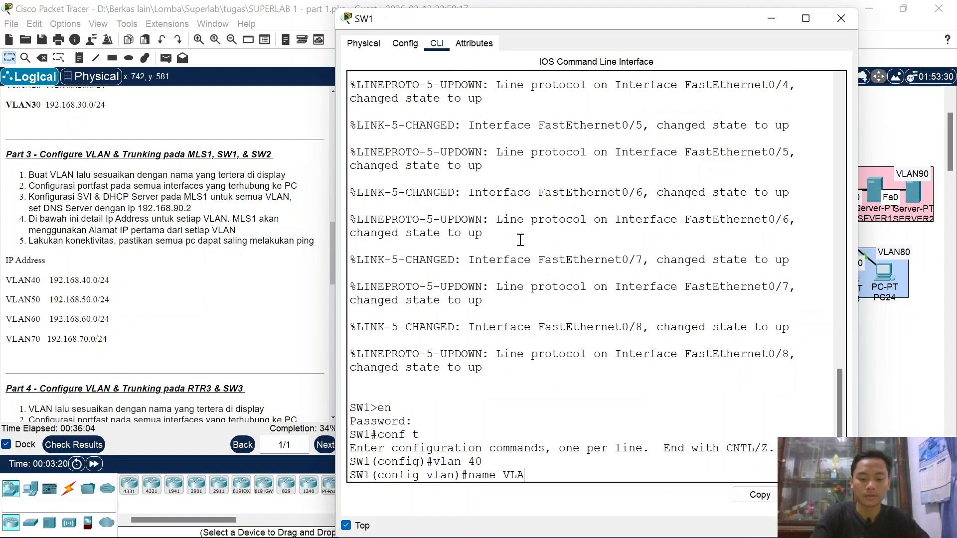
type("name VLAN40")
key("Return")
key("Up")
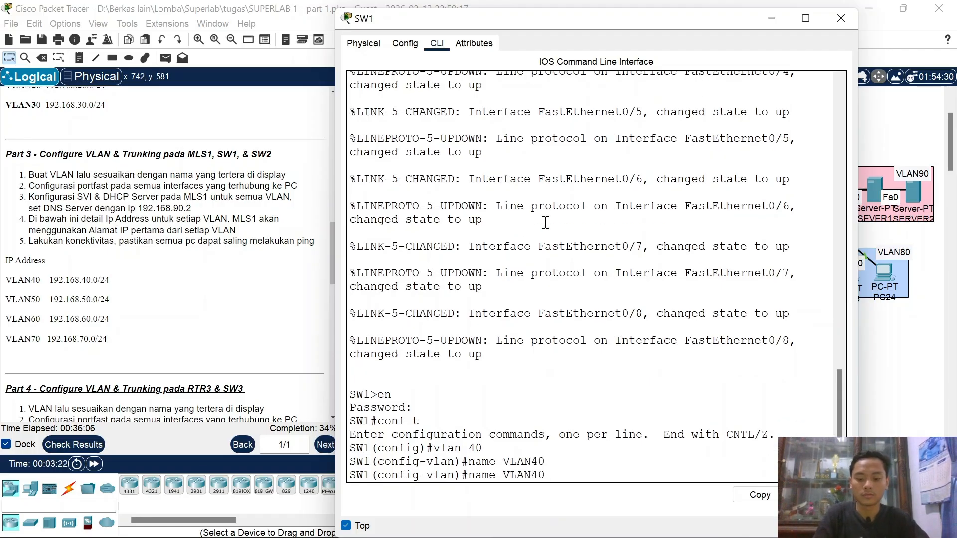
key("Up")
key("Left")
key("BackSpace")
type("5")
key("Return")
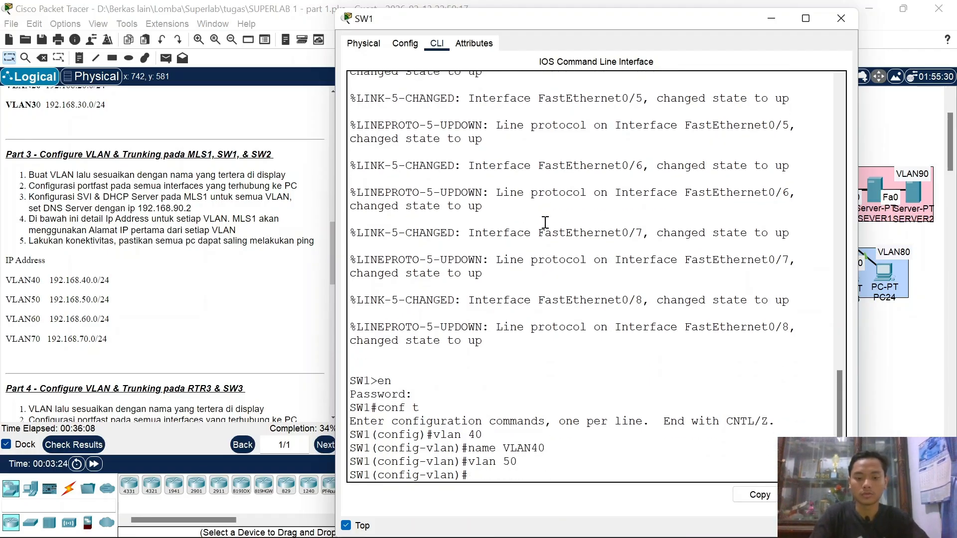
key("Up")
key("Up")
key("BackSpace")
type("5")
key("Return")
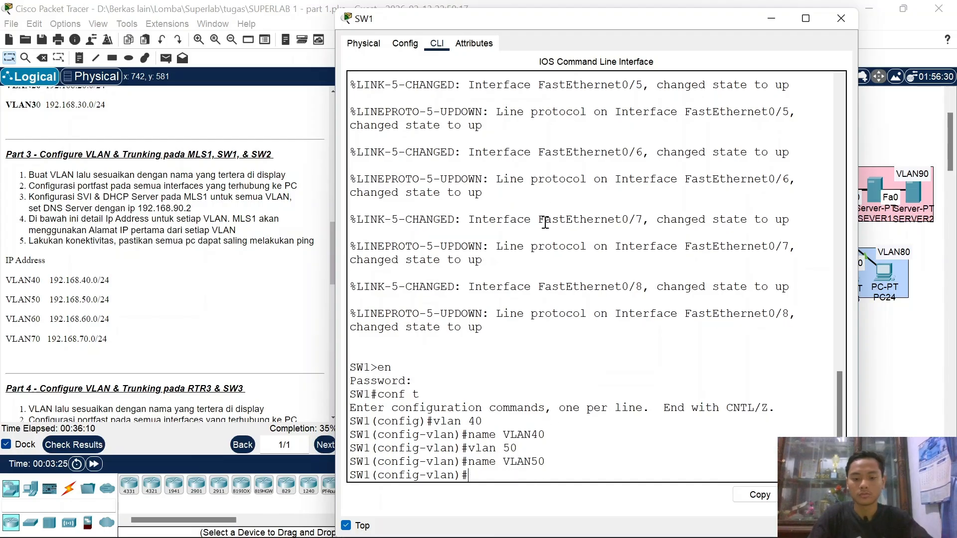
Step: Create VLAN 60 named VLAN60 and exit VLAN configuration mode
key("Up")
key("Up")
key("Left")
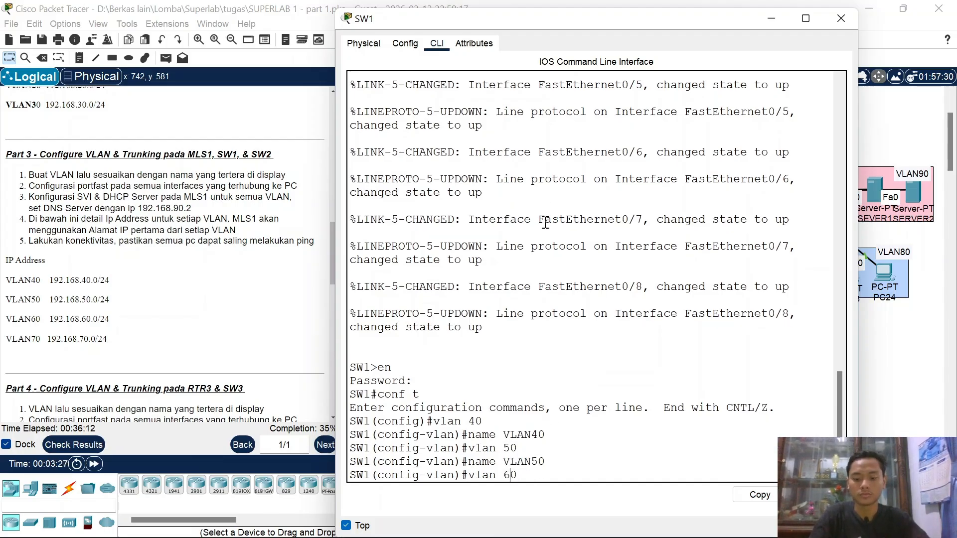
type("6")
key("Return")
key("Up")
key("Up")
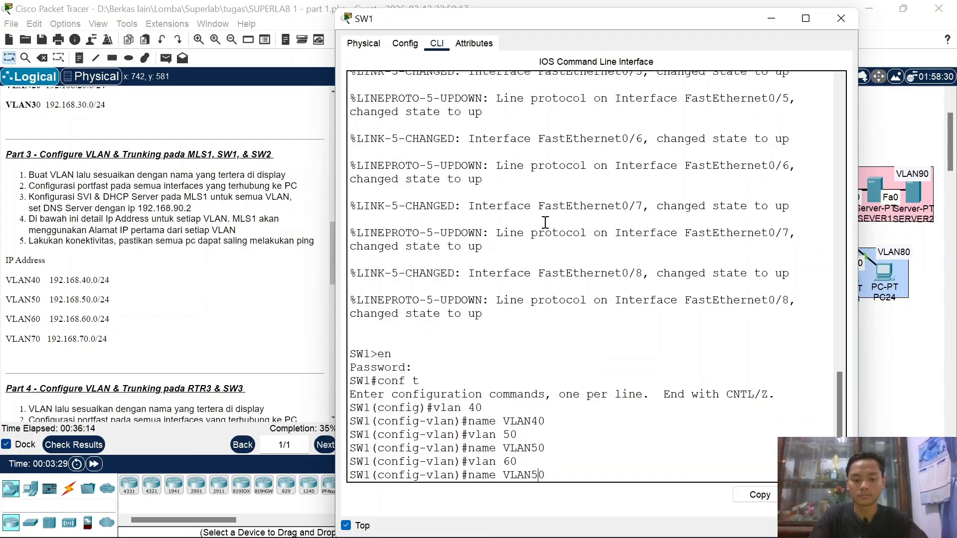
key("BackSpace")
type("6")
key("Return")
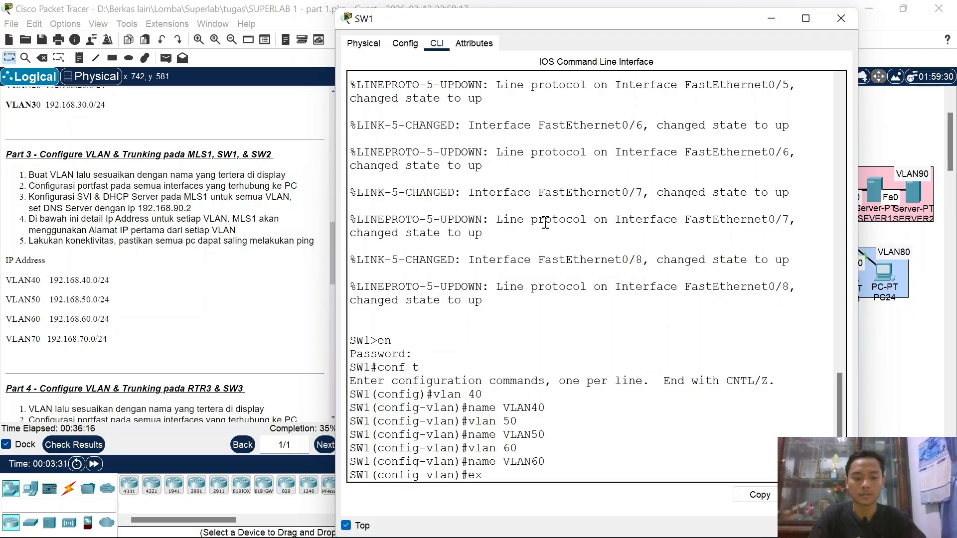
type("ex")
key("Return")
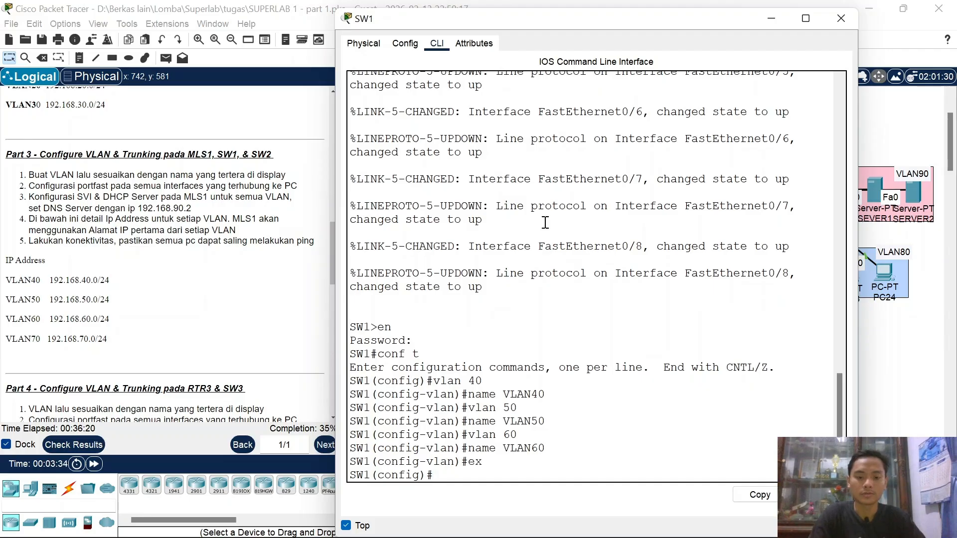
left_click(770, 19)
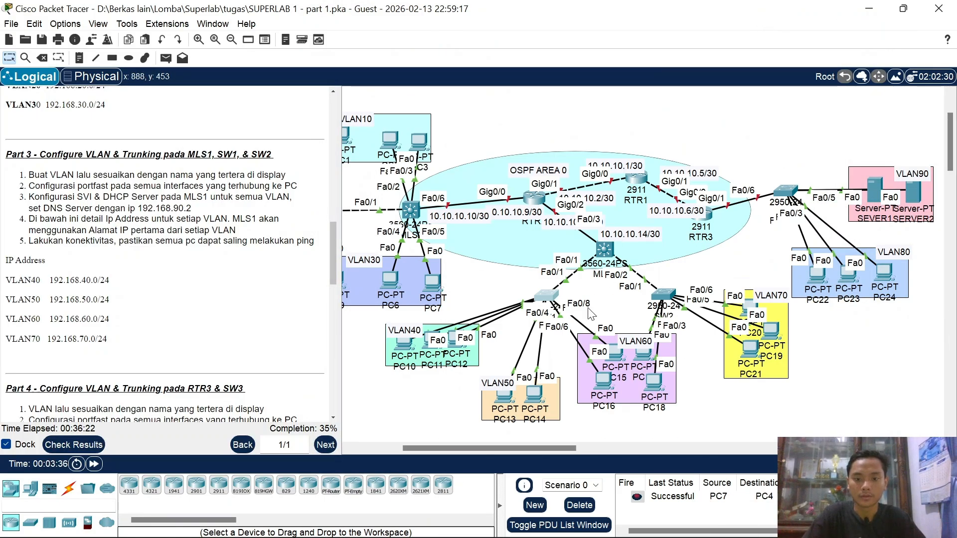
Step: Make SW1 ports Fa0/2–4 PortFast access ports in VLAN 40
left_click_drag(401, 339, 430, 351)
left_click(432, 357)
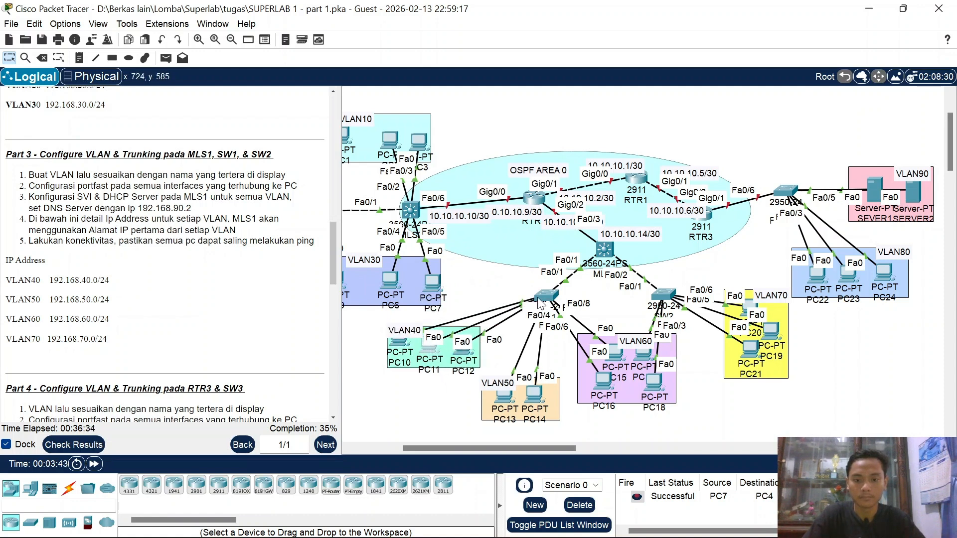
left_click(543, 297)
type("int ")
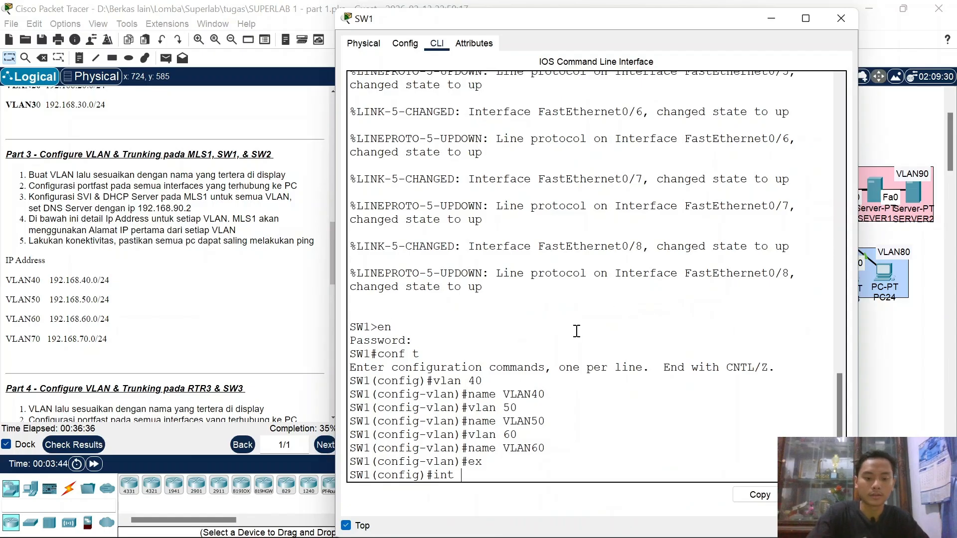
type("ra fa0/2")
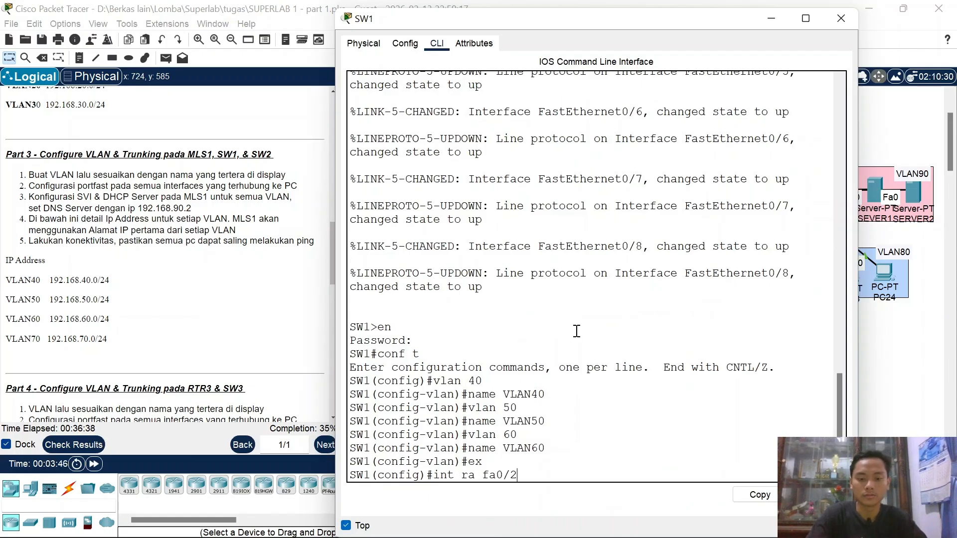
type("-34")
key("Return")
type("sw")
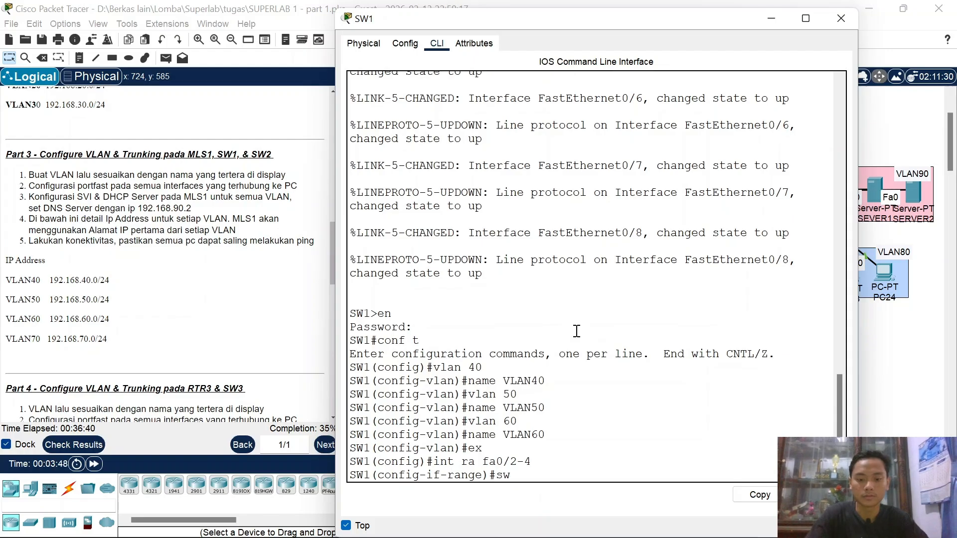
type(" mo ac")
key("Return")
type("swa")
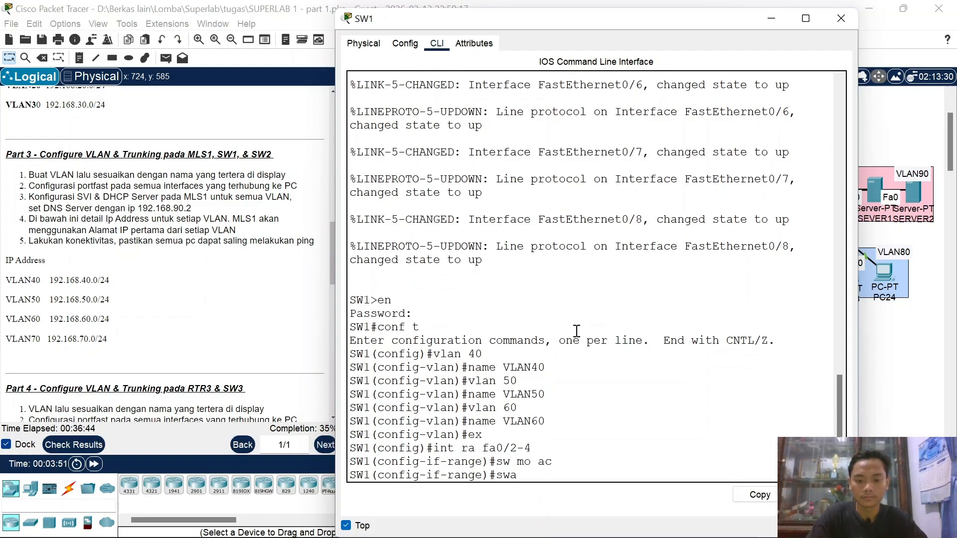
type(" c ac vl")
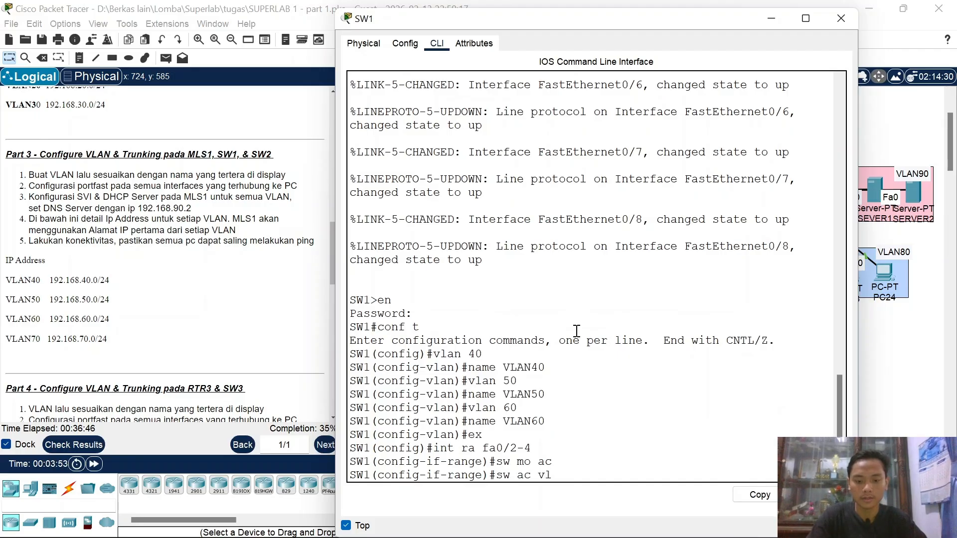
type(" 40")
key("Return")
type("spa")
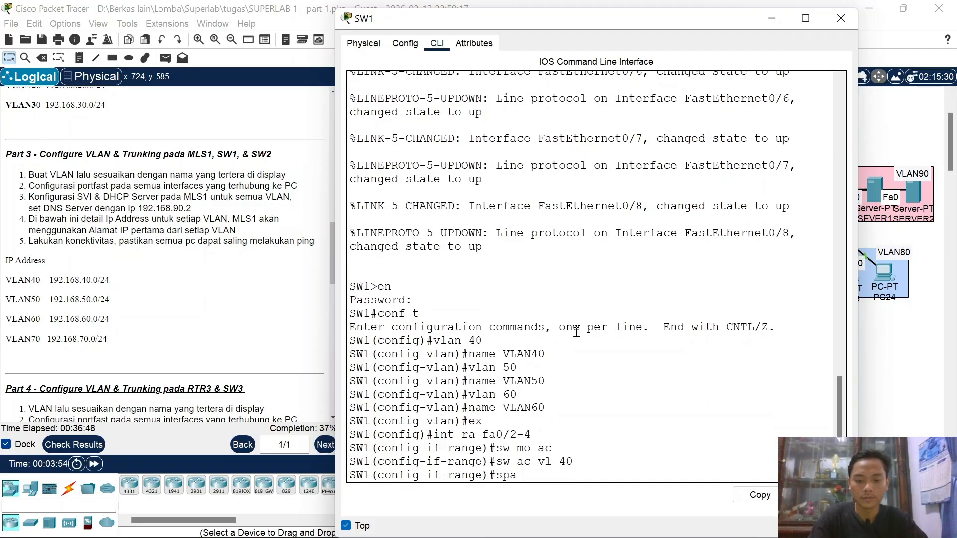
type(" po")
key("Return")
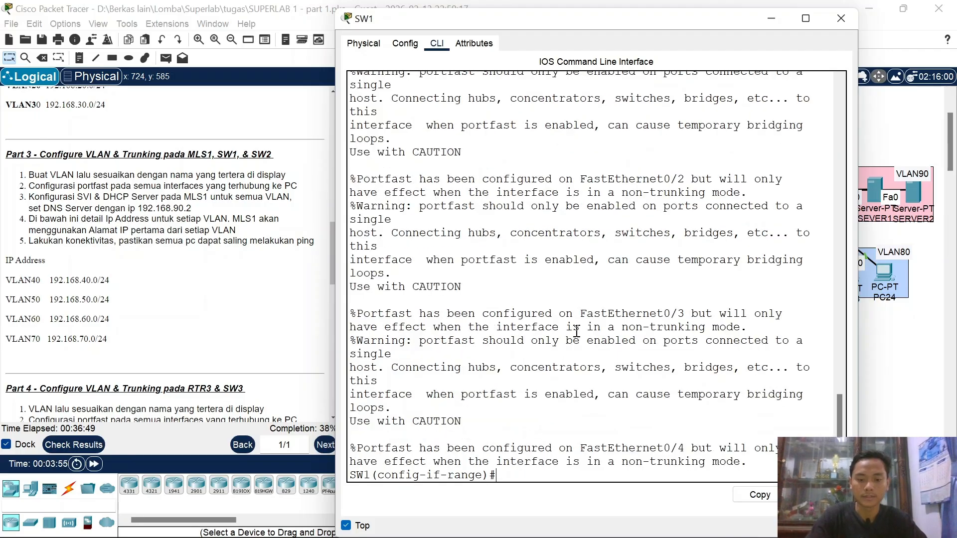
Step: Move PC13 within the VLAN50 area and select SW1 ports Fa0/5–6
left_click(771, 19)
mouse_move(508, 402)
left_mouse_down()
mouse_move(488, 405)
mouse_move(501, 412)
left_mouse_up()
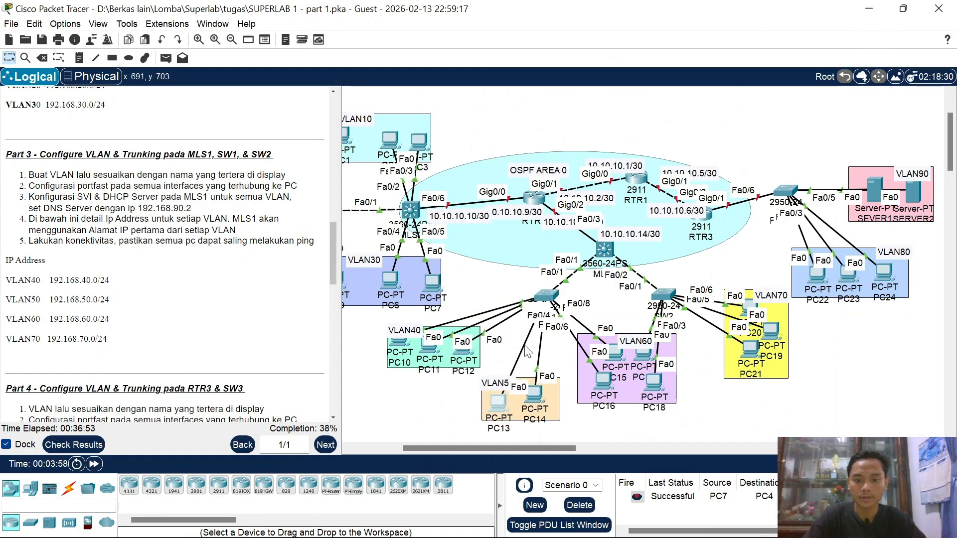
left_click(547, 298)
type("int ra fa0/2-4")
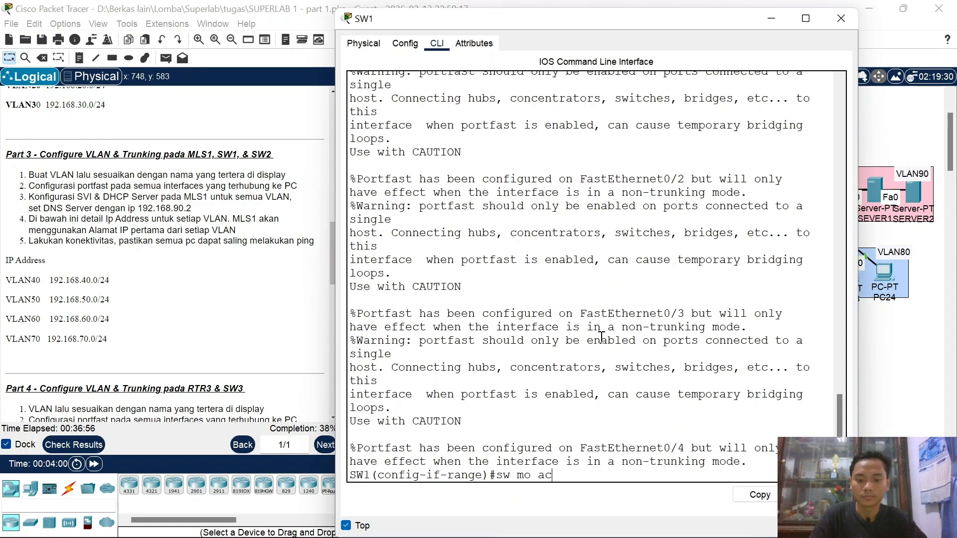
key("BackSpace")
type("6")
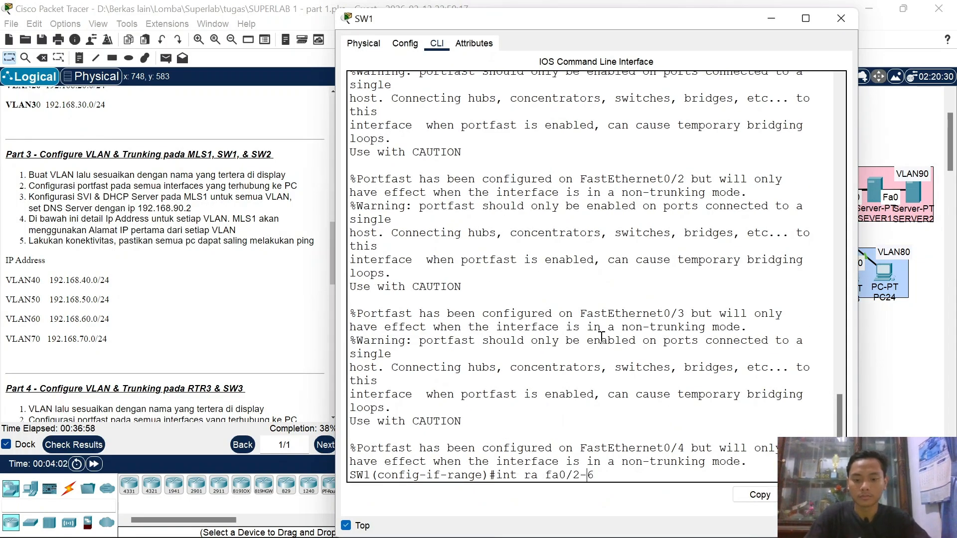
key("BackSpace")
type("5")
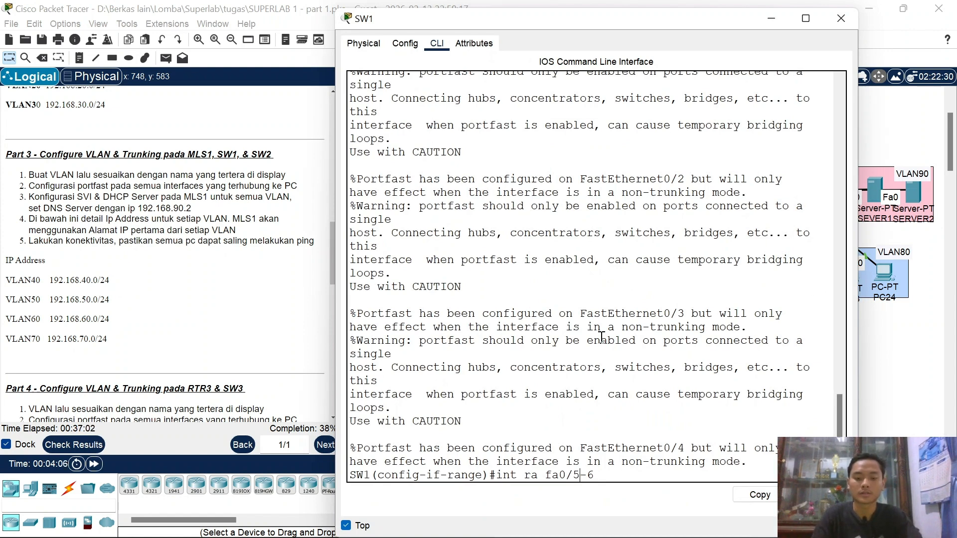
key("Return")
Step: Make Fa0/5–6 access ports in VLAN 50 with PortFast enabled
type("sw mo ac")
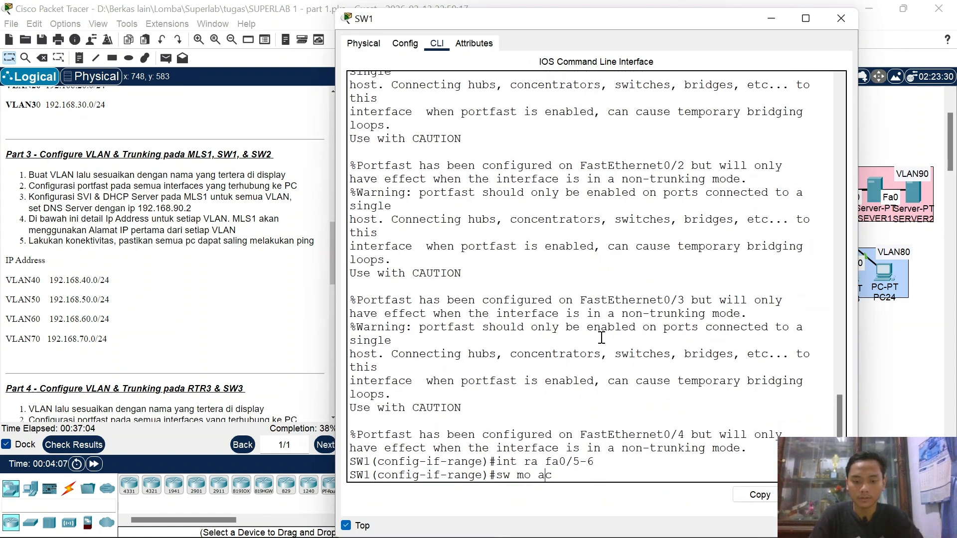
key("Return")
type("sw ac vl 40")
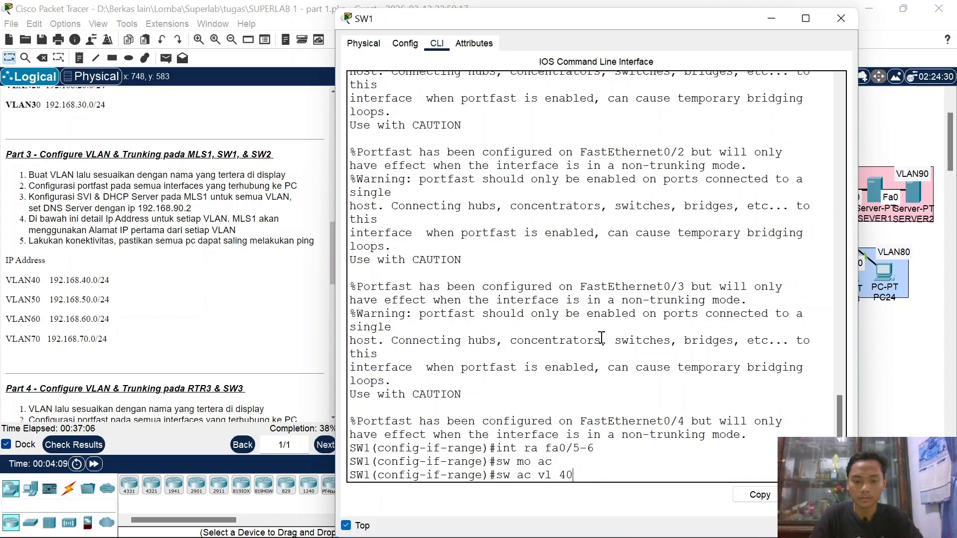
key("BackSpace")
key("BackSpace")
type("50")
key("Return")
key("Up")
key("Up")
key("Up")
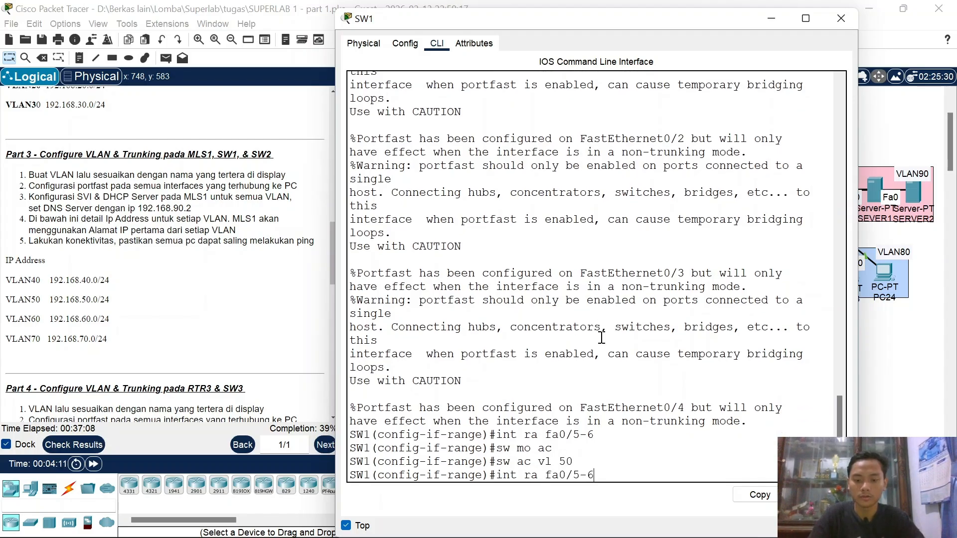
key("Up")
key("Return")
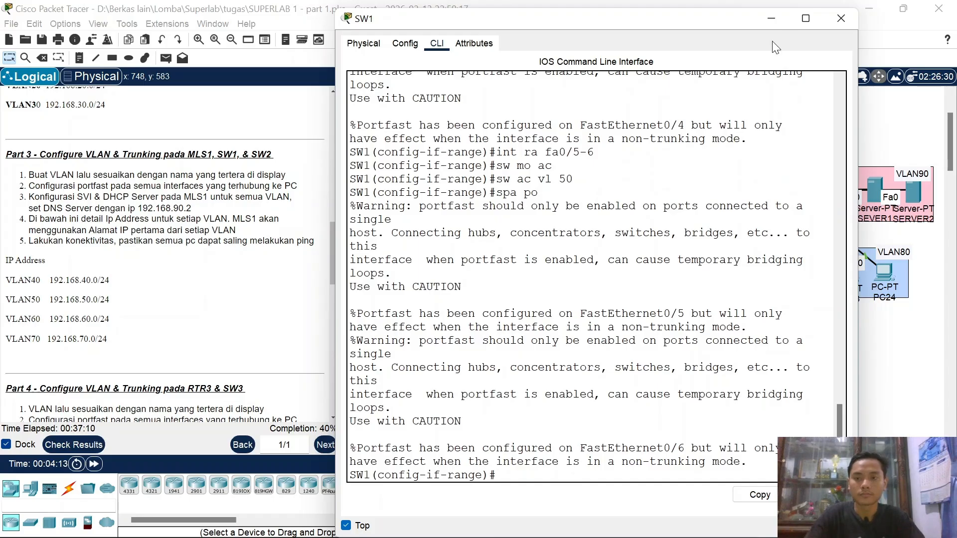
Step: Reposition PC16 in the VLAN60 group and select SW1 ports Fa0/7–8
left_click(770, 21)
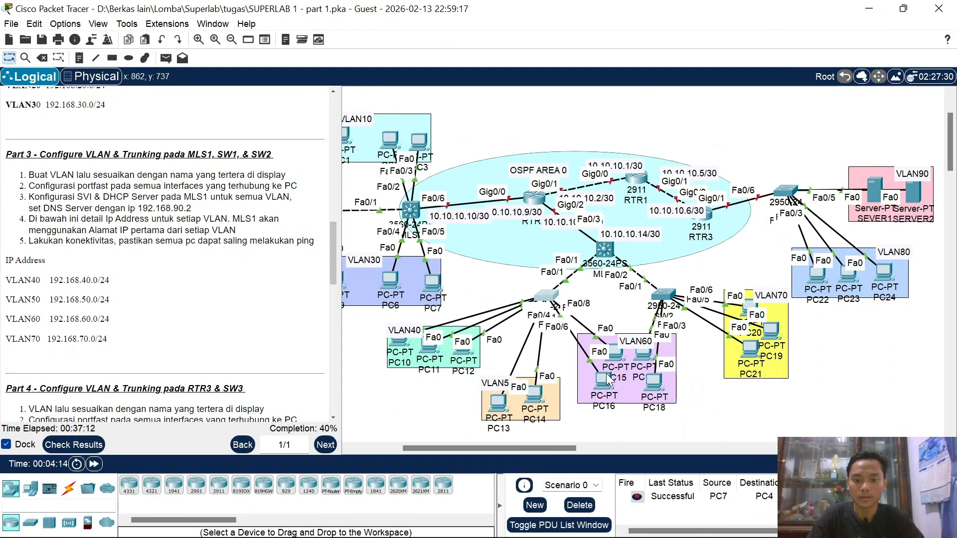
mouse_move(604, 385)
left_mouse_down()
mouse_move(581, 394)
mouse_move(594, 384)
left_mouse_up()
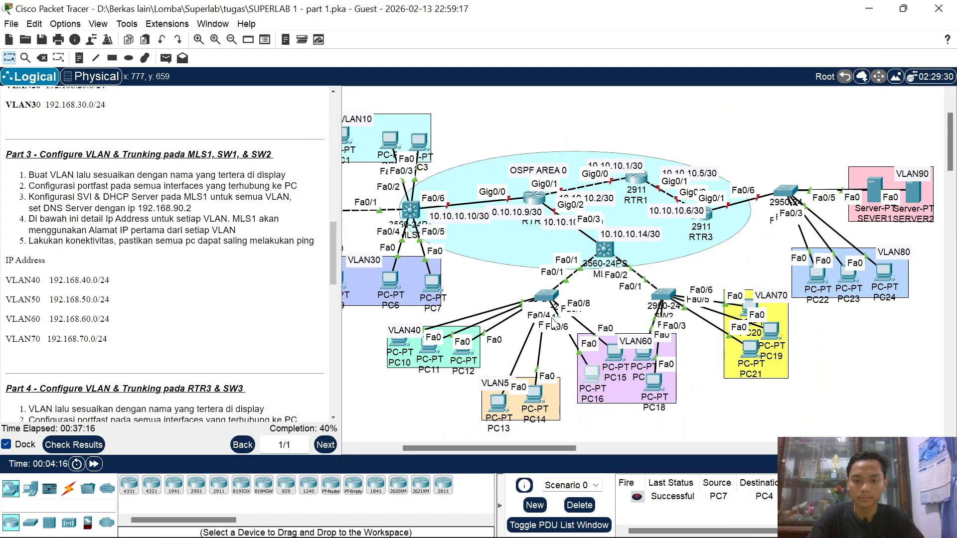
left_click(545, 298)
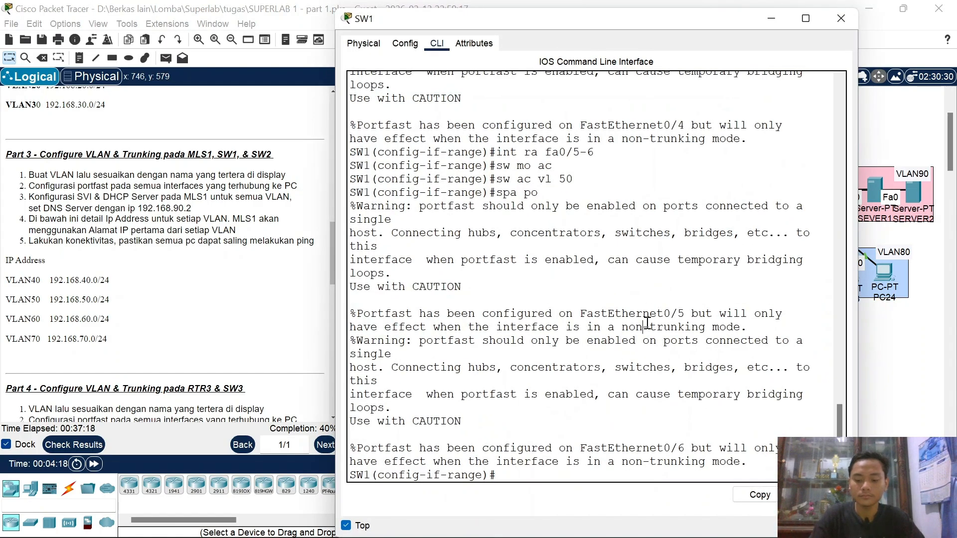
key("Up")
key("Up")
key("Up")
key("Up")
key("BackSpace")
type("8")
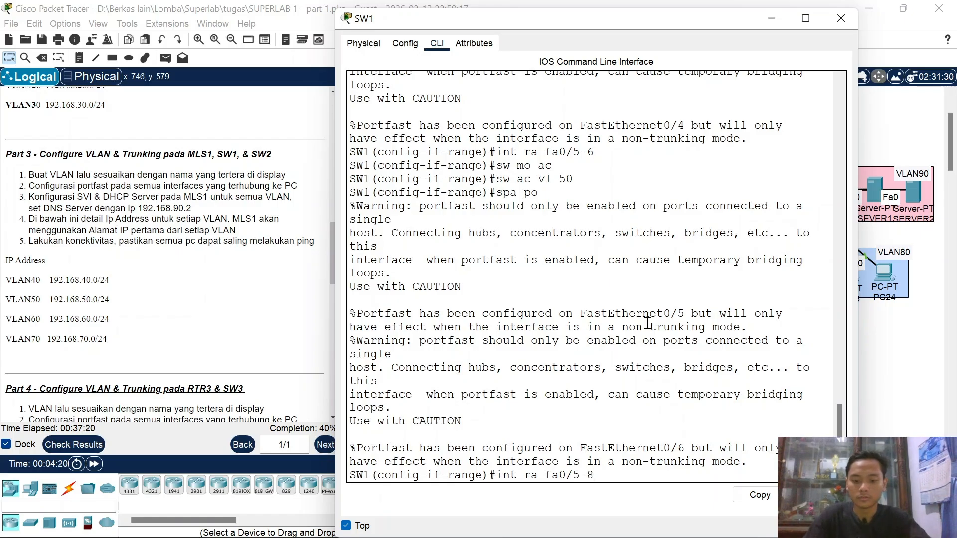
key("BackSpace")
type("7")
key("Return")
Step: Make Fa0/7–8 access ports in VLAN 60 with PortFast enabled
type("sw mo ac")
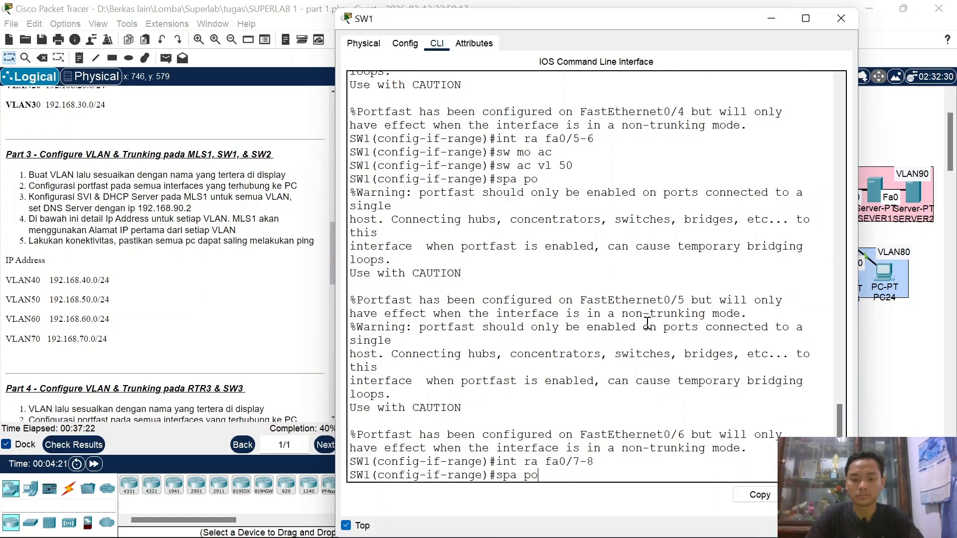
key("Return")
key("Up")
key("Up")
key("Up")
key("Up")
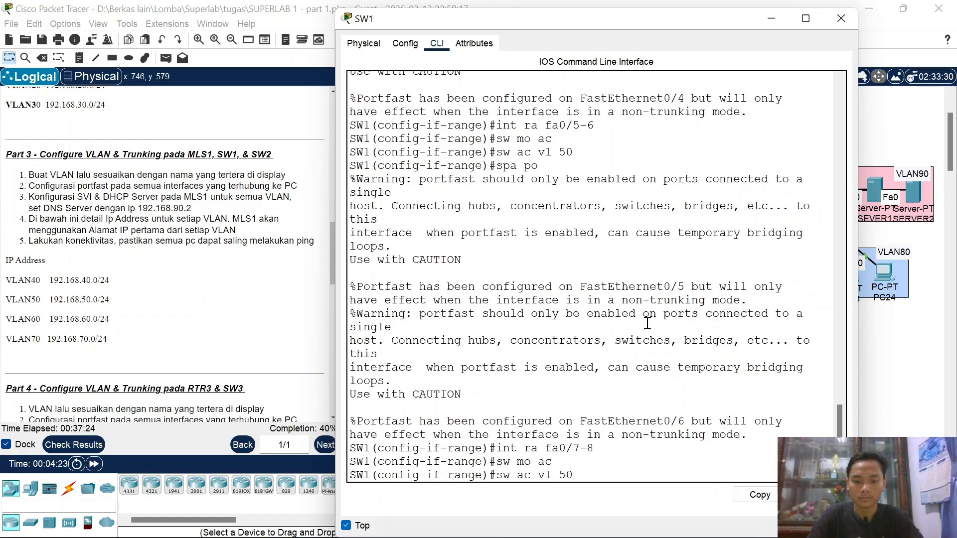
key("Return")
type("spa po")
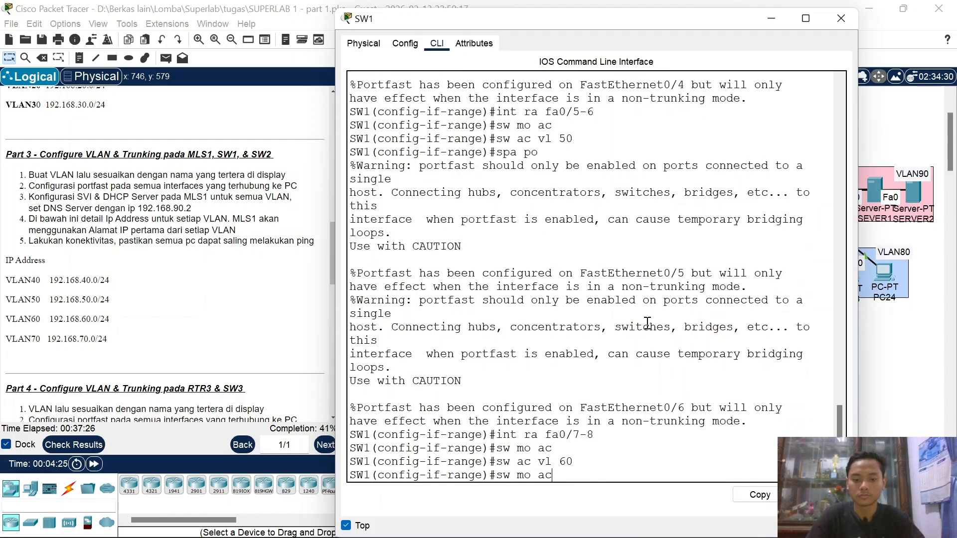
key("Return")
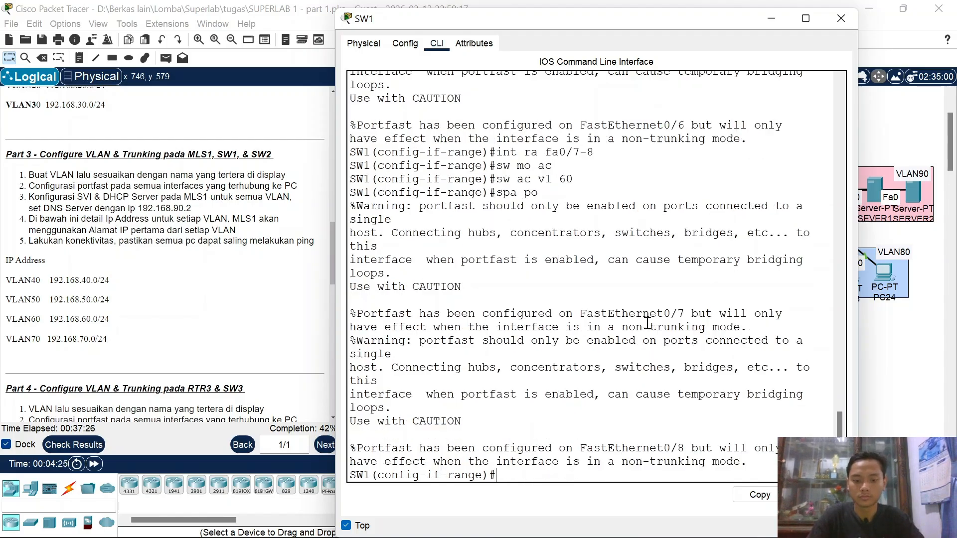
left_click(776, 16)
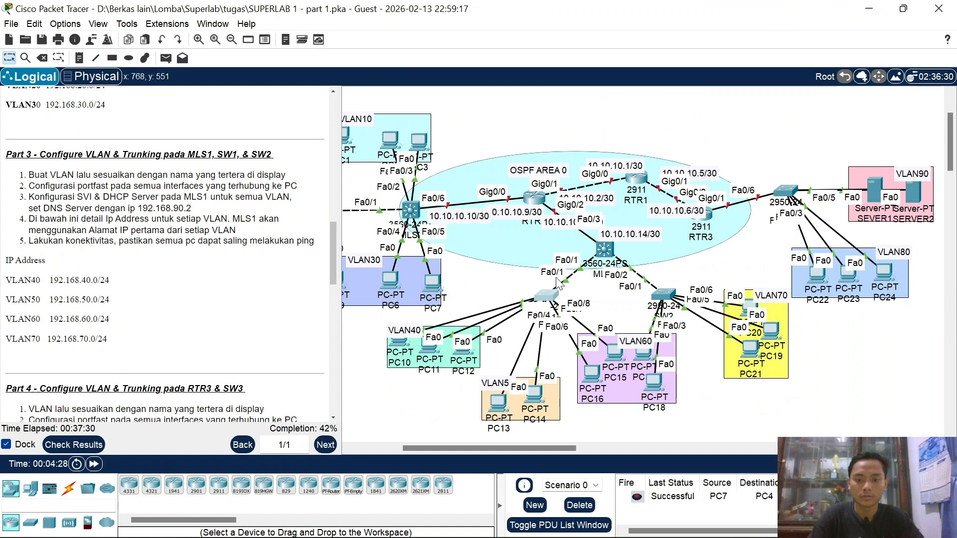
left_click(545, 298)
type("int fa")
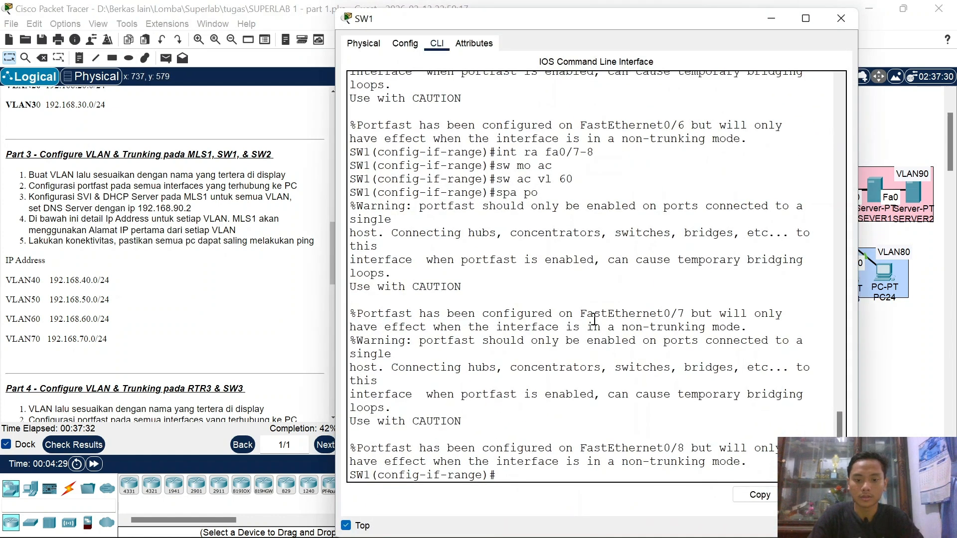
type("0/1")
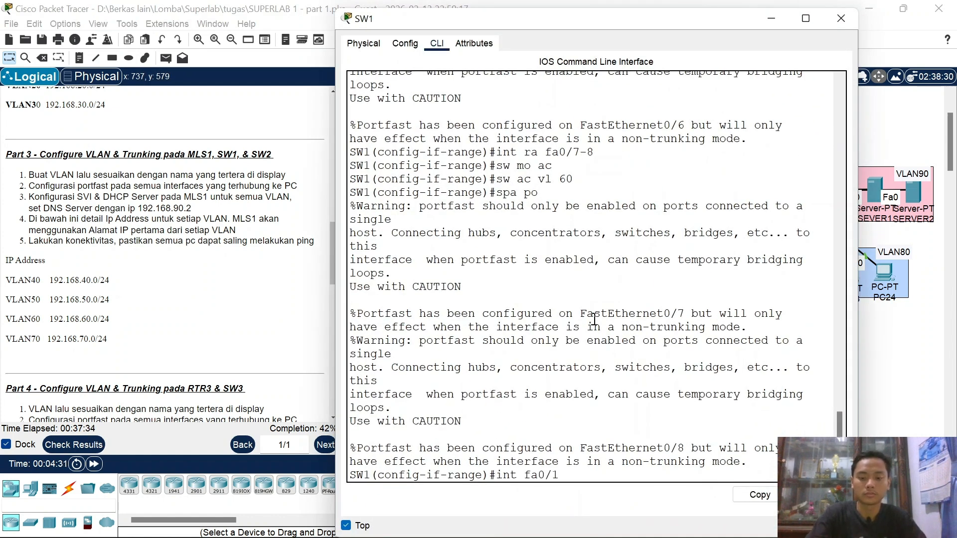
Step: Make SW1's Fa0/1 a trunk allowing VLANs 40–60, then close SW1's window
key("Return")
type("sw mo tr")
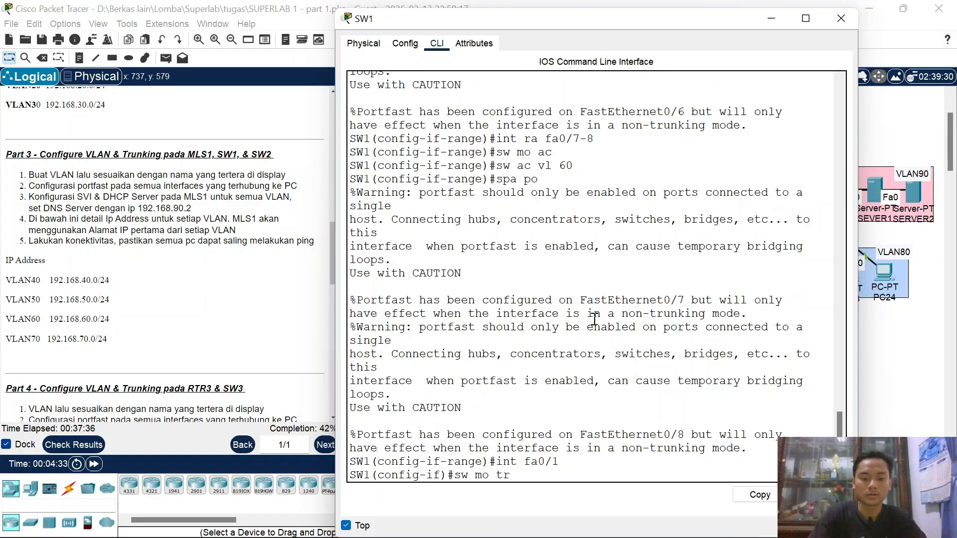
key("Return")
type("sw yr")
key("BackSpace")
key("BackSpace")
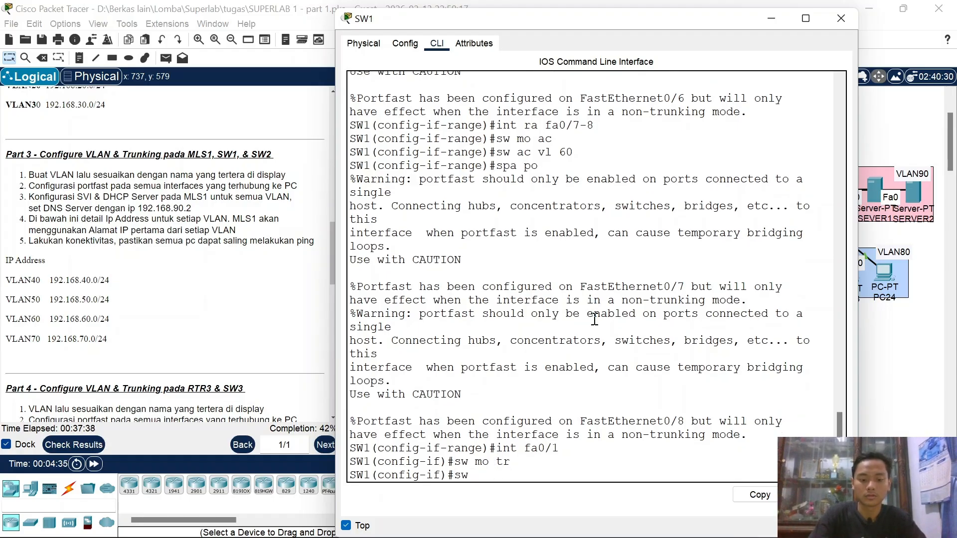
type("tr all vl ")
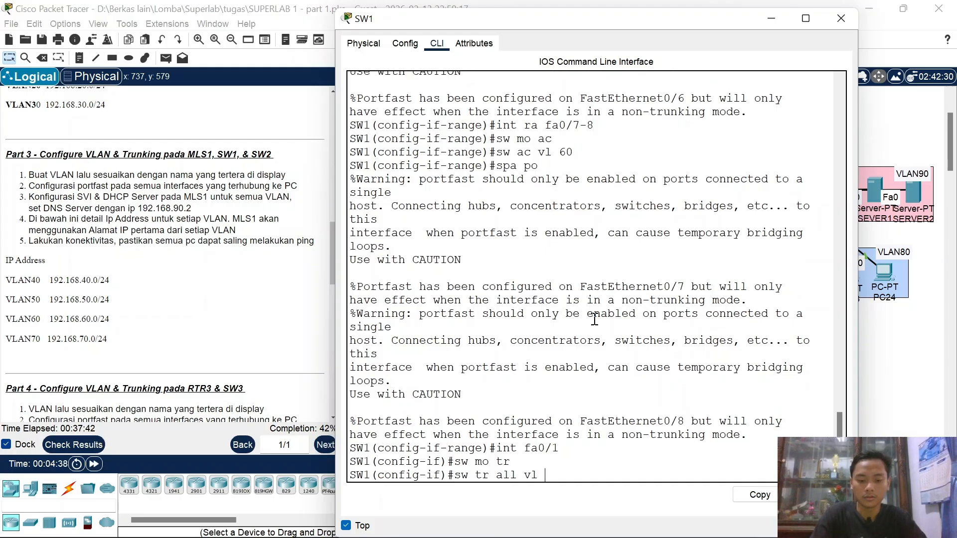
type("40-60")
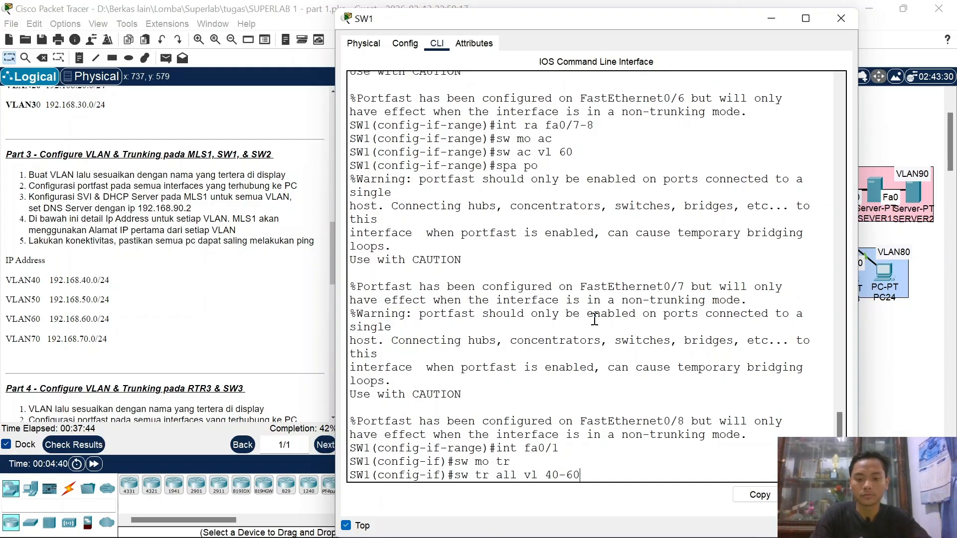
key("Return")
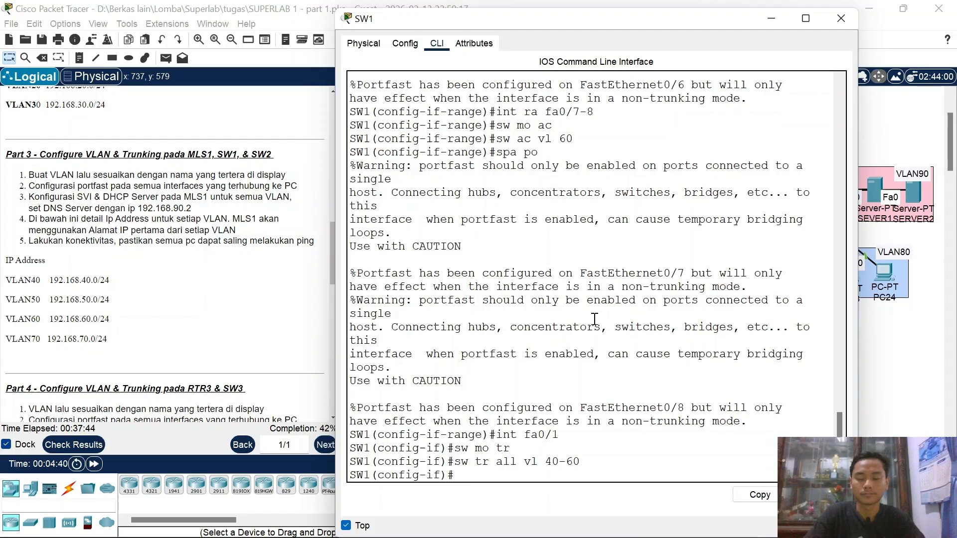
left_click(841, 19)
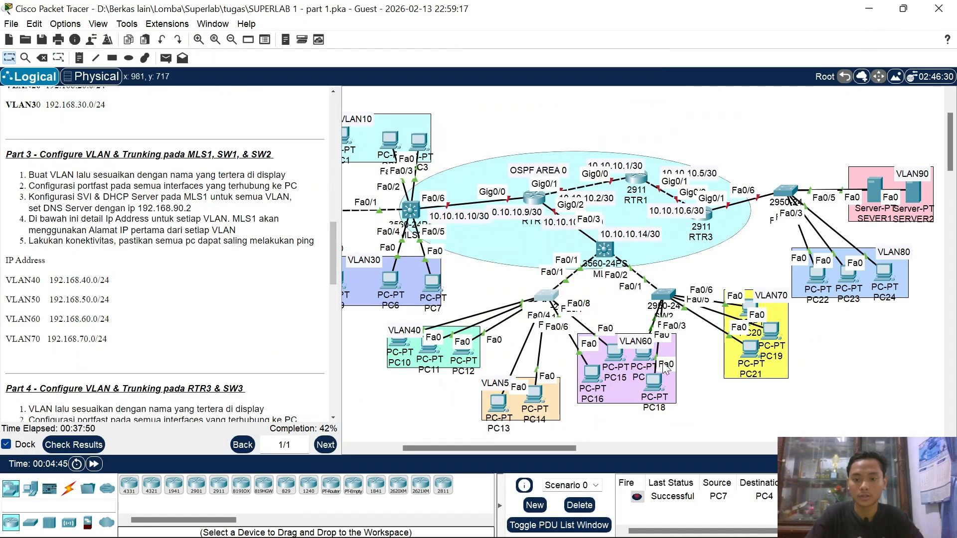
Step: Open SW2's CLI, enter global configuration, and create VLAN 60 named VLAN60
left_click(665, 294)
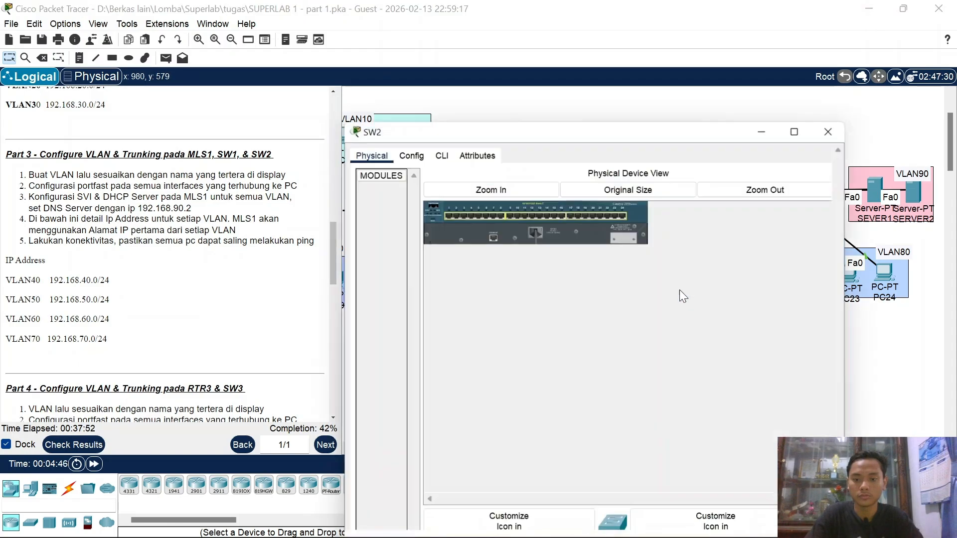
left_click(436, 43)
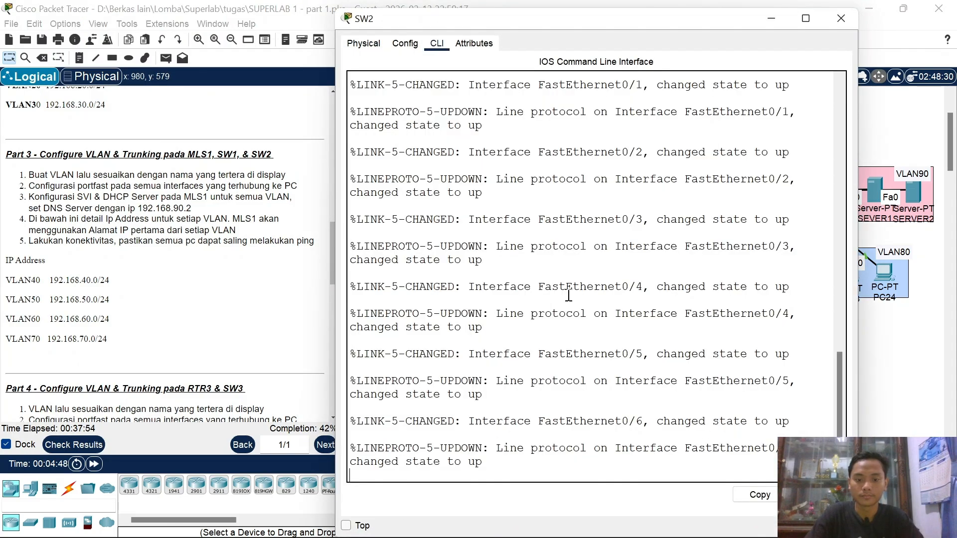
type("en")
key("Return")
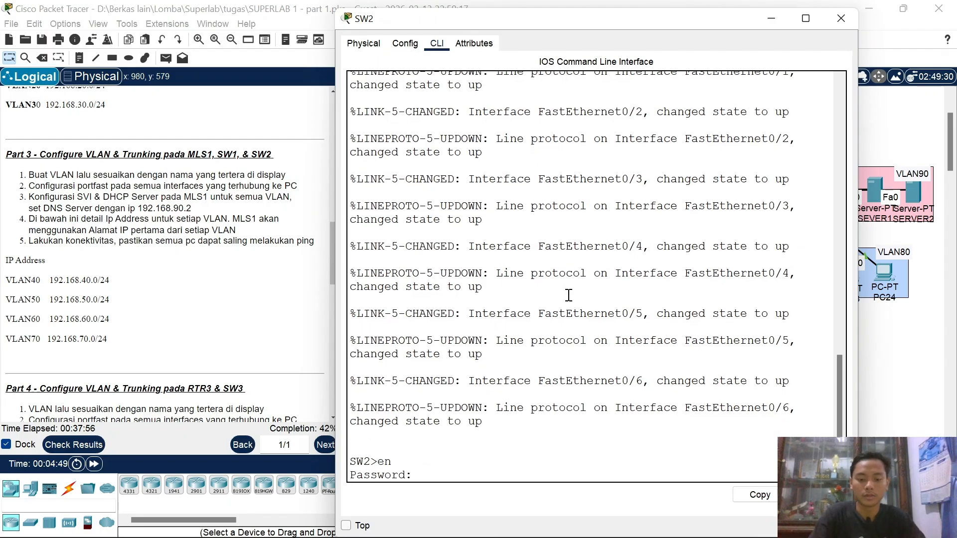
key("Return")
type("conf t")
key("Return")
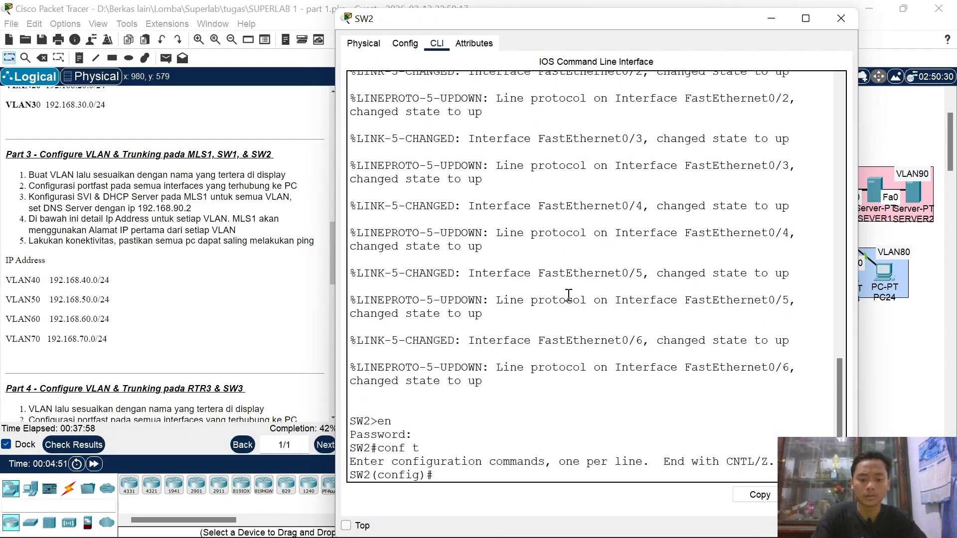
type("vlan 60")
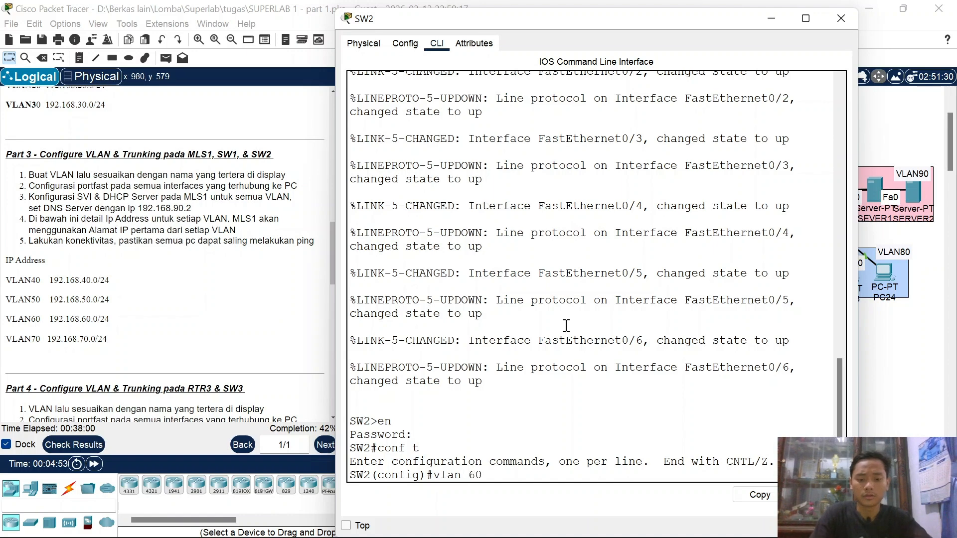
key("Return")
type("name V")
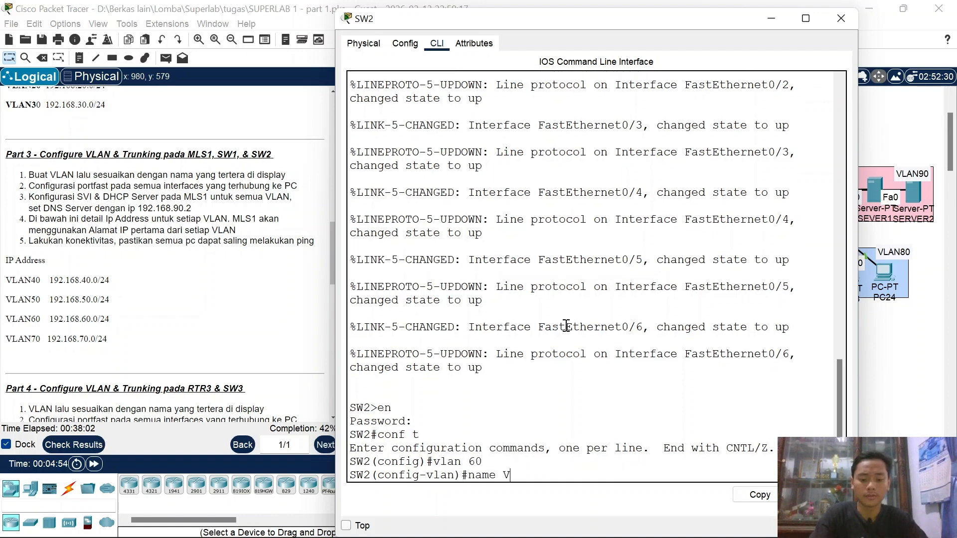
type("LAN60")
key("Return")
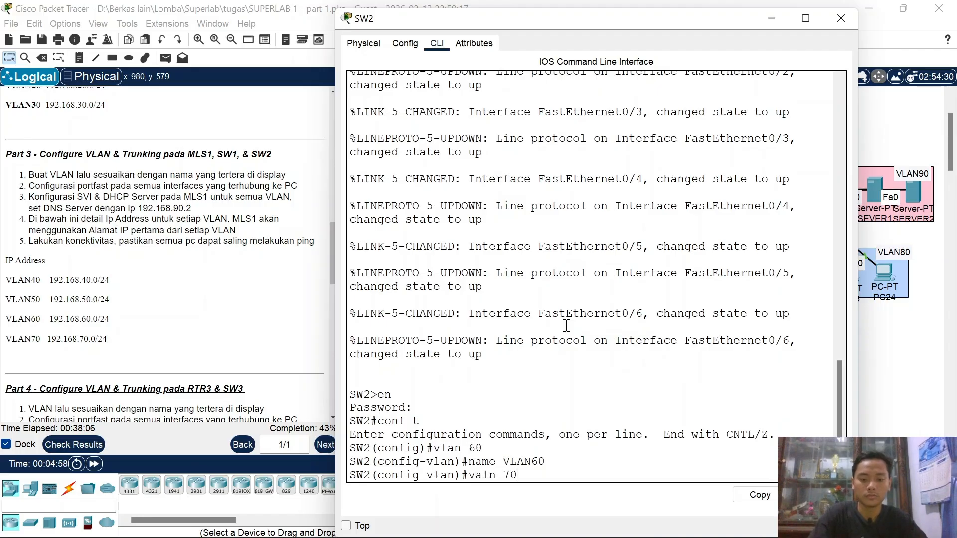
Step: Create VLAN 70 on SW2 and name it VLAN70
type("valn 70")
key("Return")
key("Up")
key("Up")
key("Up")
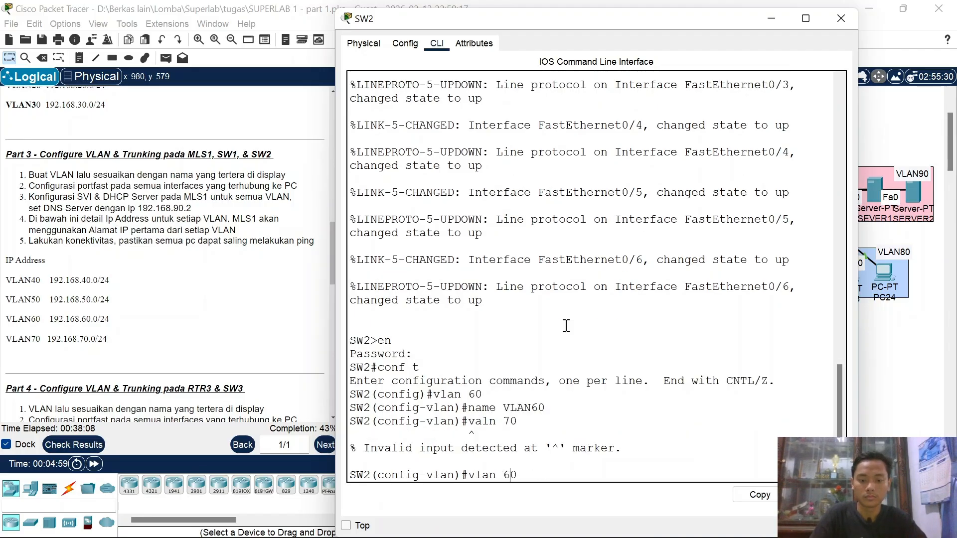
key("BackSpace")
key("BackSpace")
type("70")
key("Return")
key("Up")
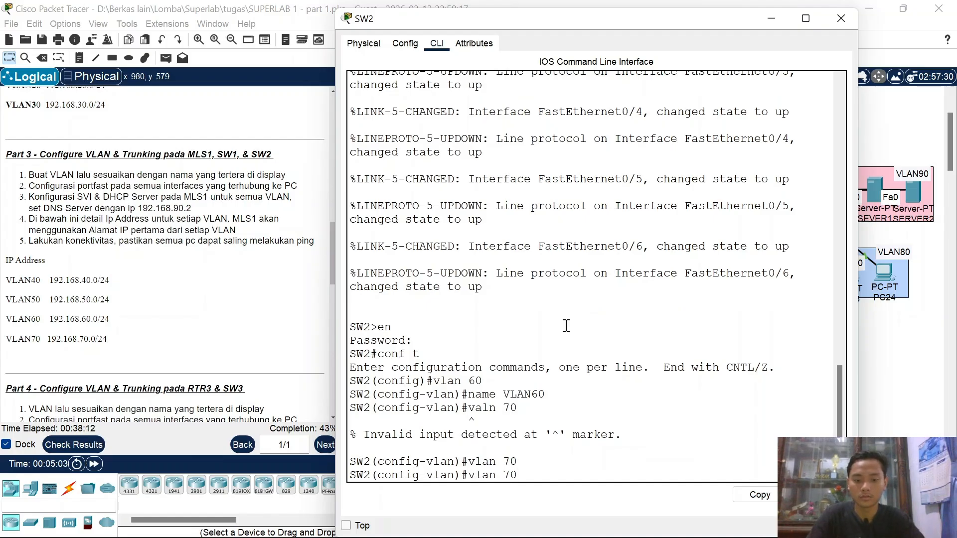
key("Down")
key("Up")
key("Up")
key("Up")
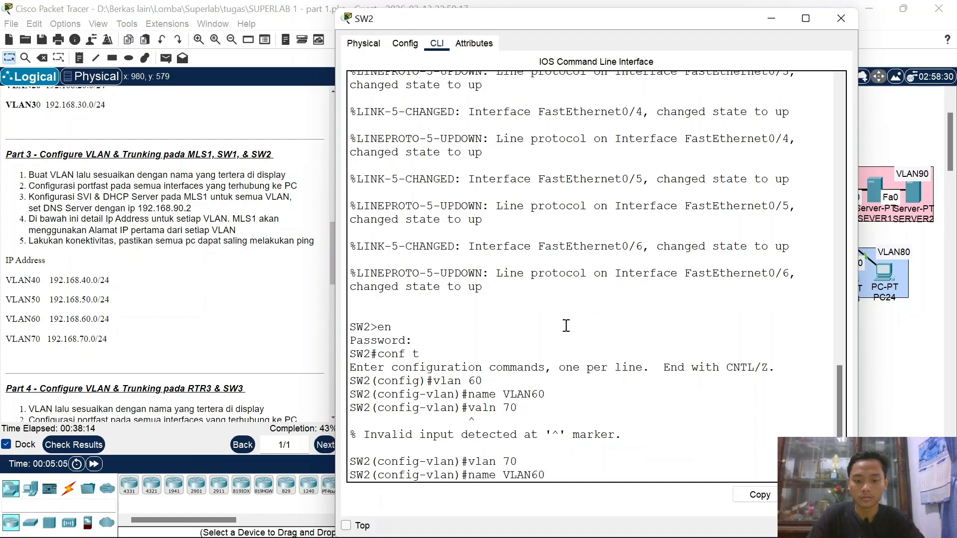
key("Return")
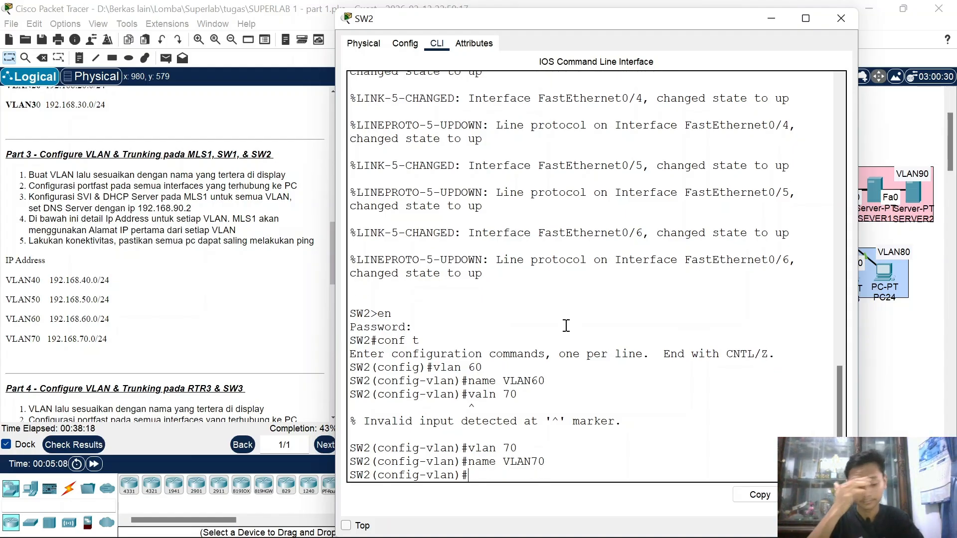
Step: Exit VLAN configuration, keep SW2's window on top, and minimize it
type("ex")
key("Return")
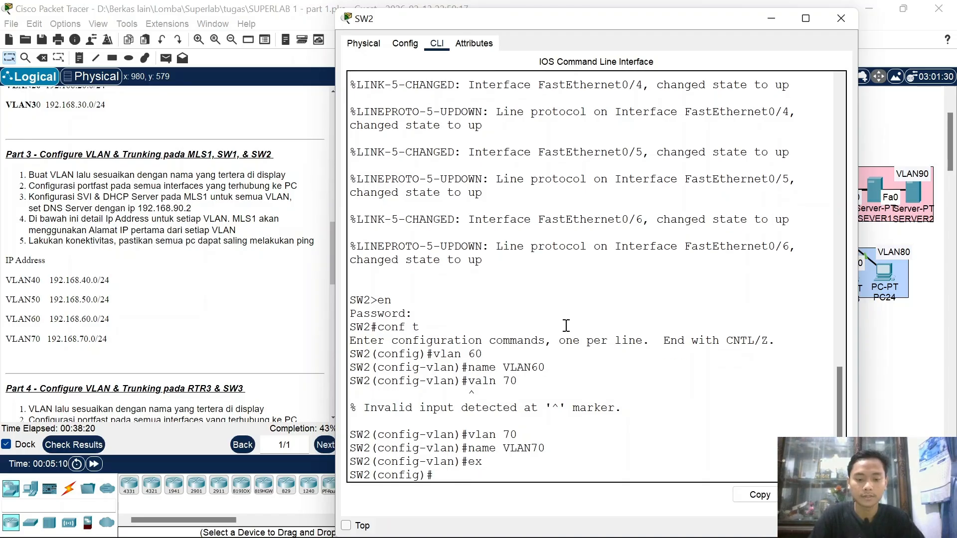
left_click(359, 526)
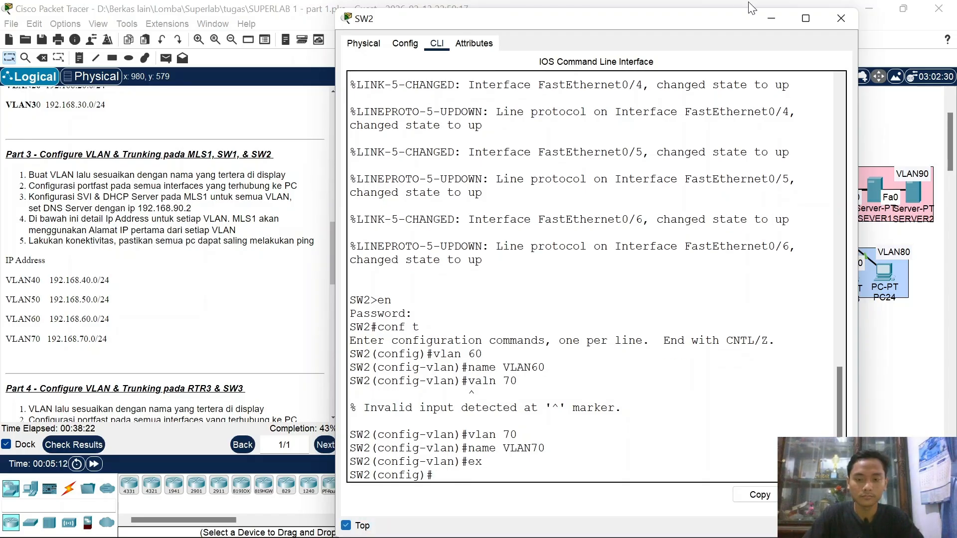
left_click(769, 20)
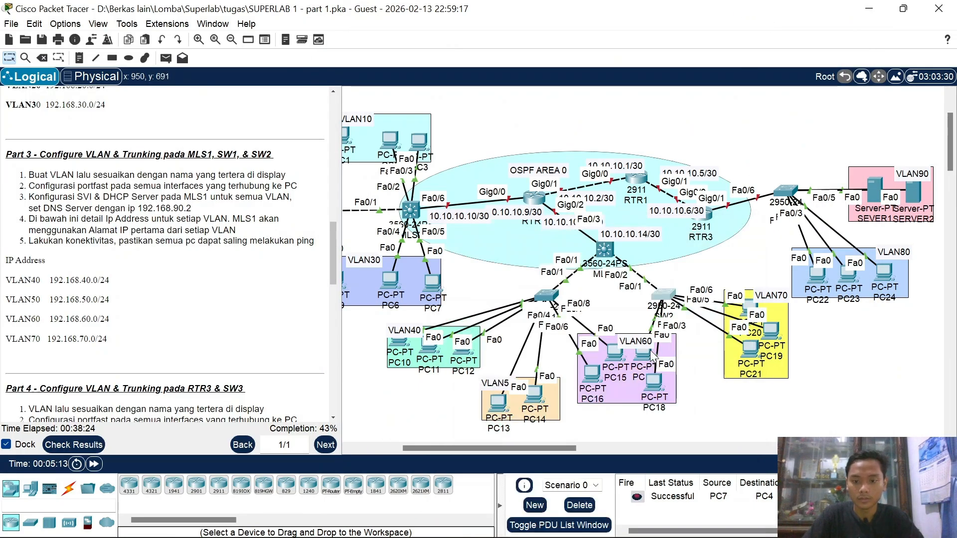
Step: Make SW2's Fa0/2–3 PortFast access ports in VLAN 60
left_click_drag(647, 357, 623, 355)
left_click(661, 293)
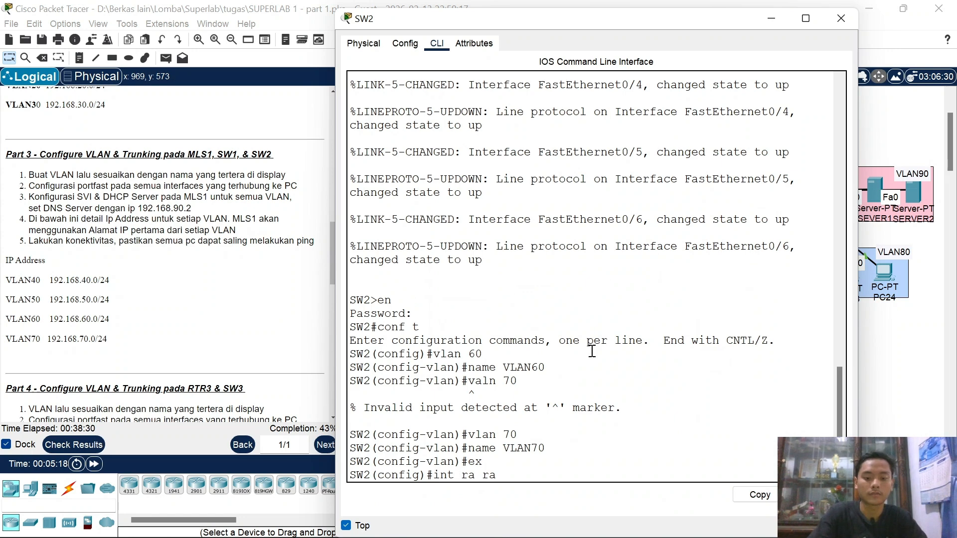
type("0/")
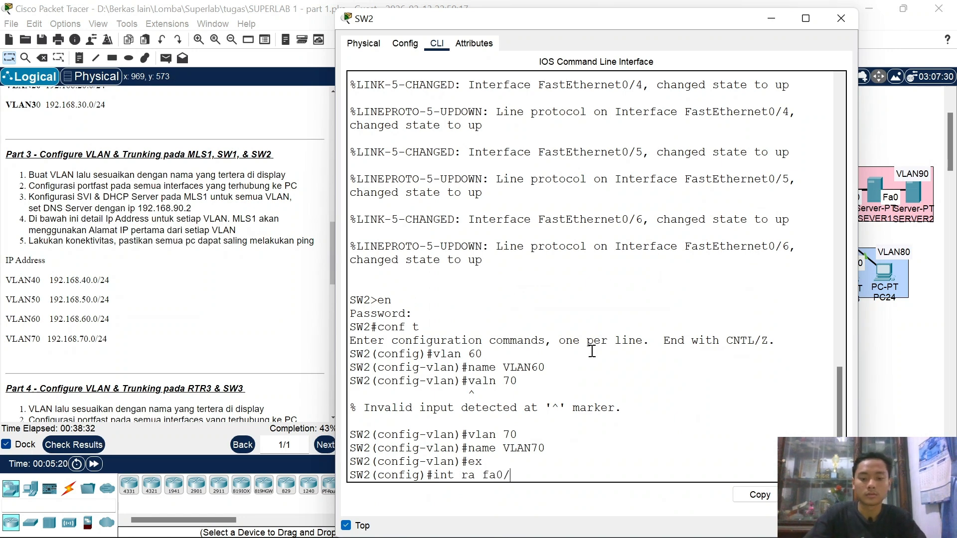
type("2-3")
key("Return")
type("sw mo")
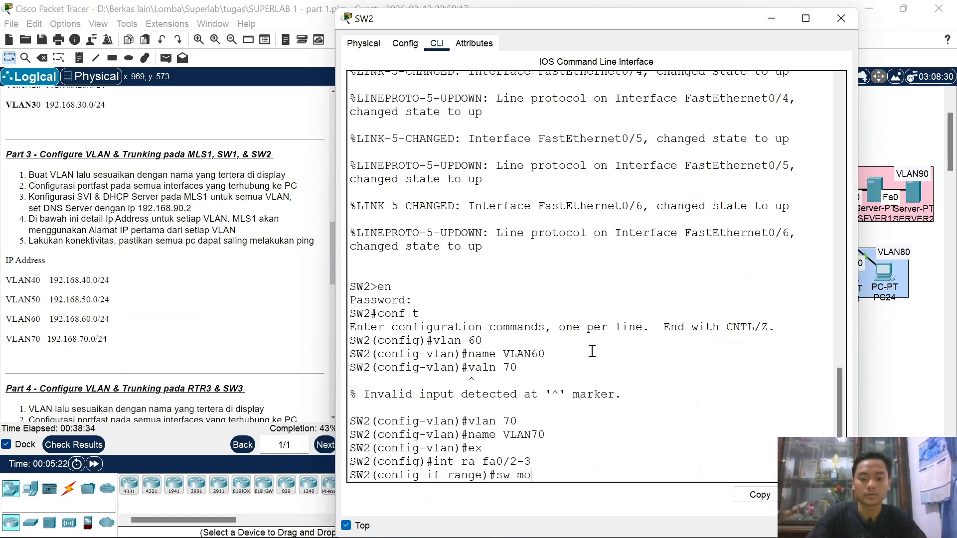
type(" ac")
key("Return")
type("sw")
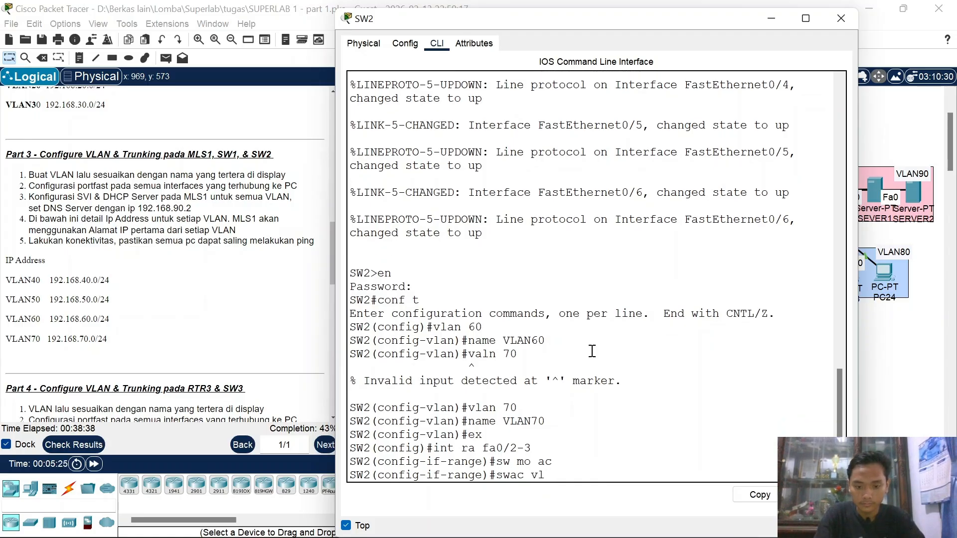
type(" ac")
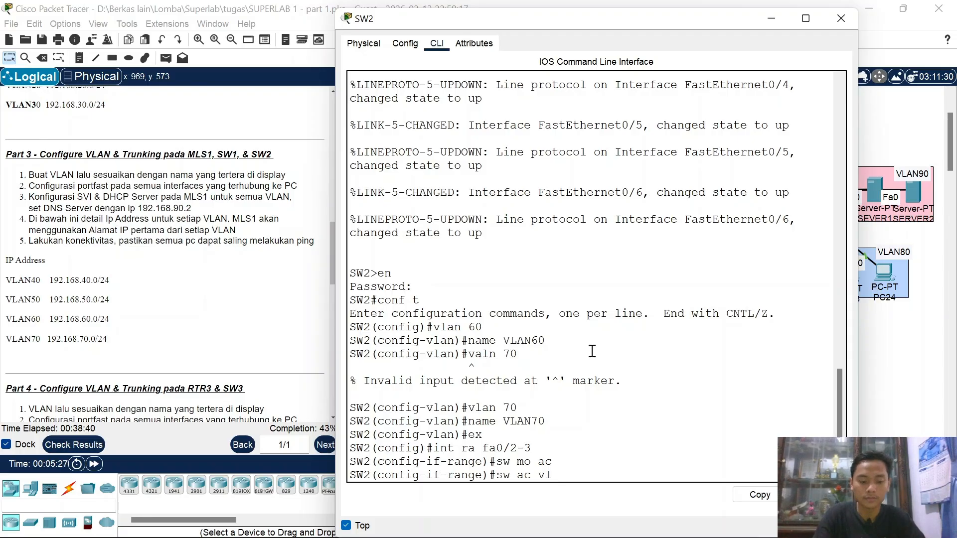
type(" vl 60")
key("Return")
type("spa po")
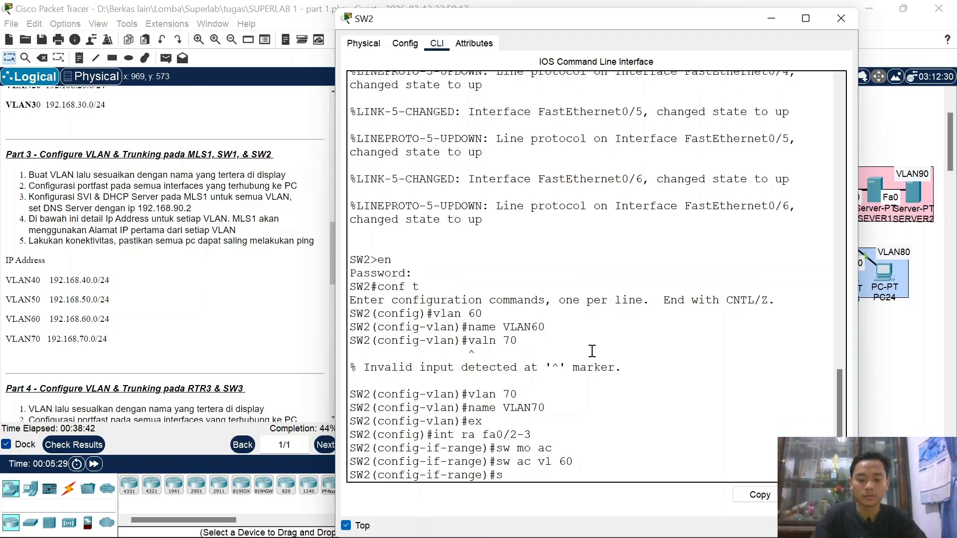
key("Return")
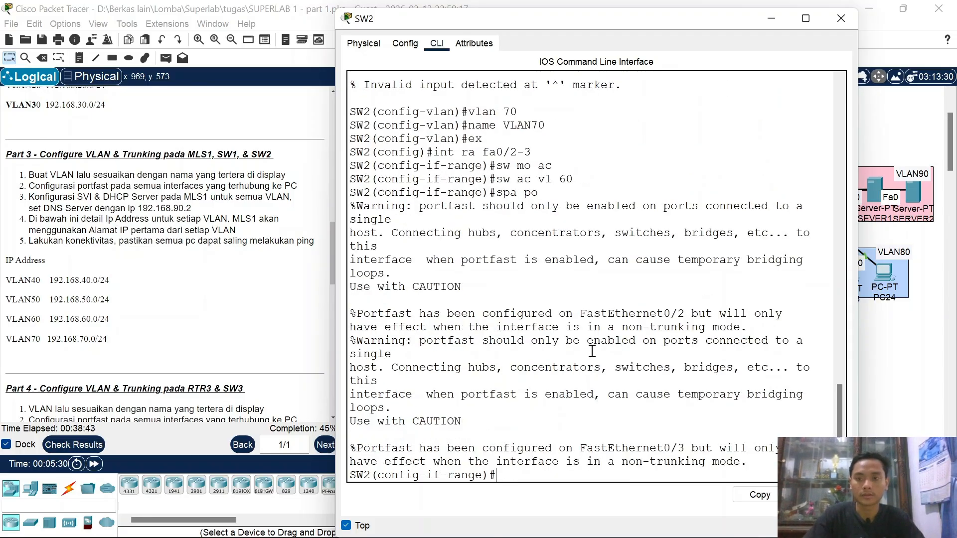
Step: Minimize SW2's window and rearrange PC21 and PC20 within the VLAN70 area
left_click(775, 6)
left_click(775, 14)
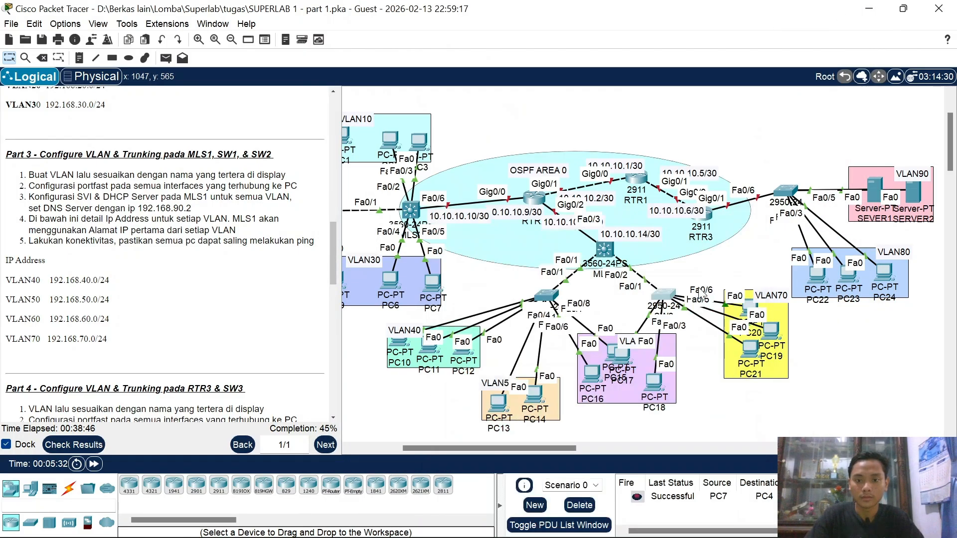
left_click_drag(717, 342, 738, 353)
left_click_drag(753, 318, 753, 295)
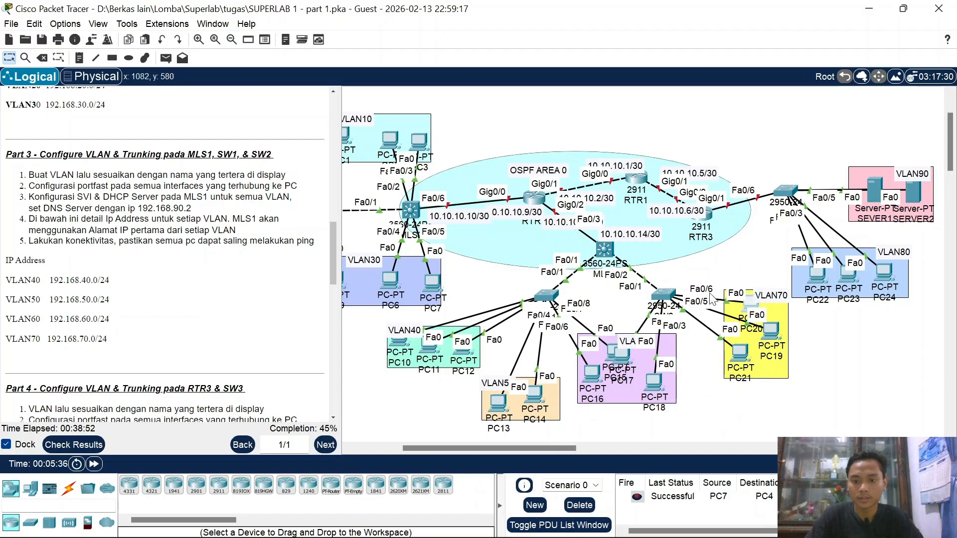
Step: Make SW2's Fa0/4–6 PortFast access ports in VLAN 70
left_click(662, 292)
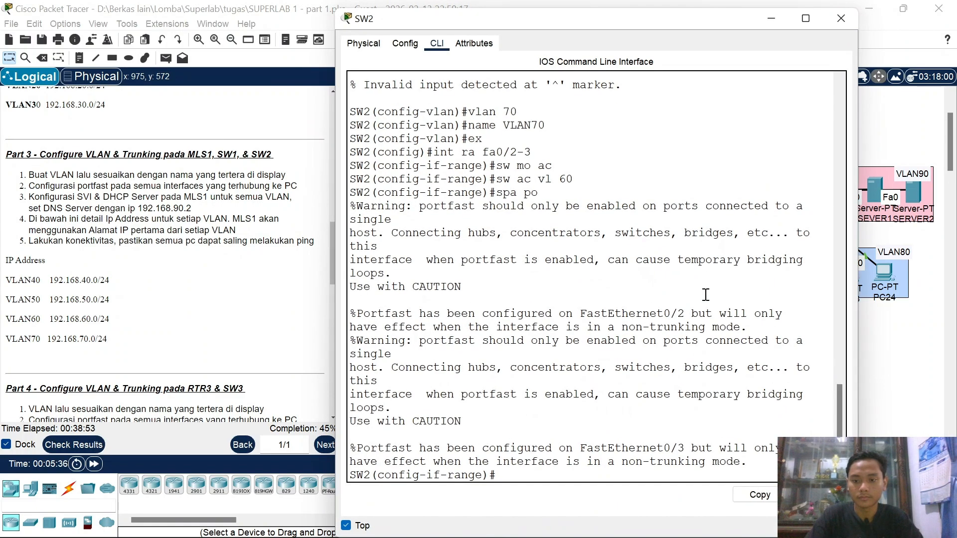
triple_click(735, 318)
key("Up")
key("Up")
key("Up")
key("Up")
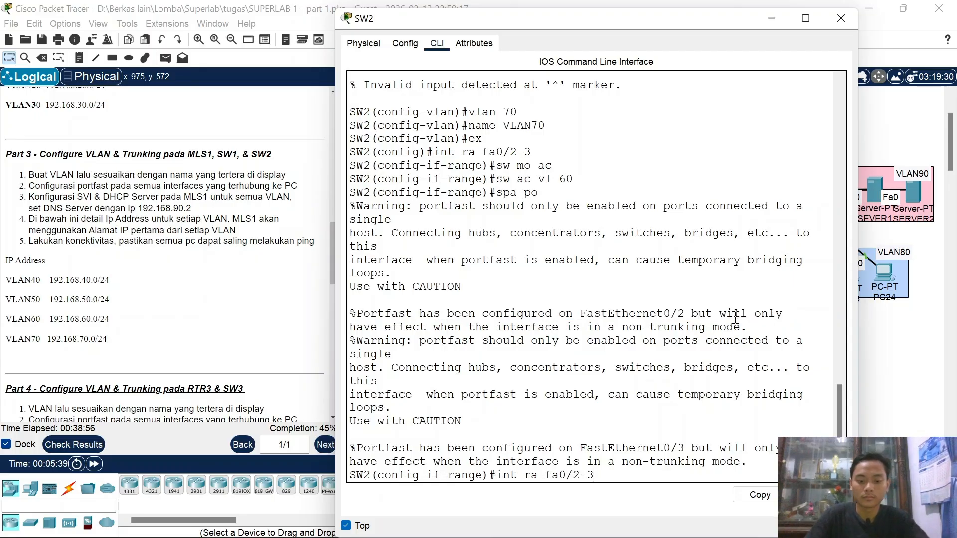
key("BackSpace")
type("6")
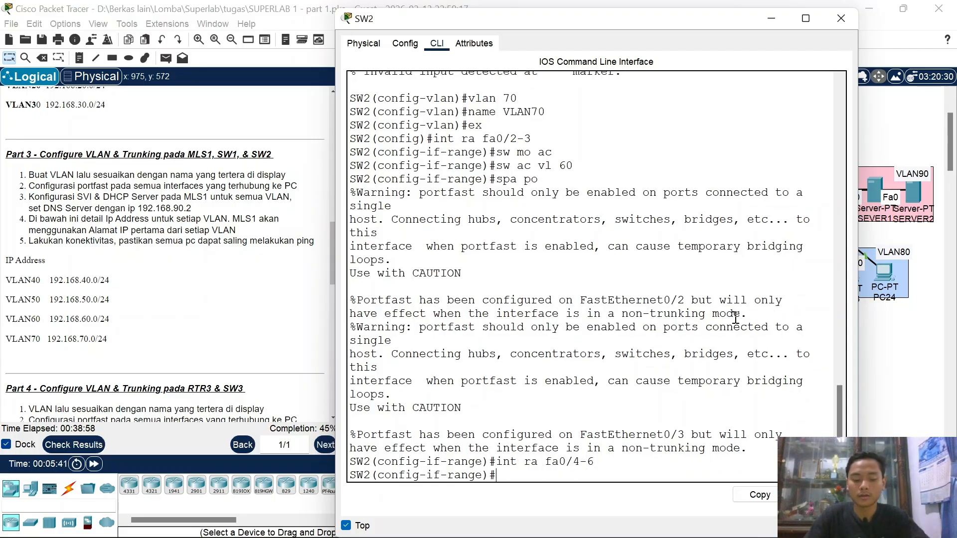
key("Return")
type("sw mo ac")
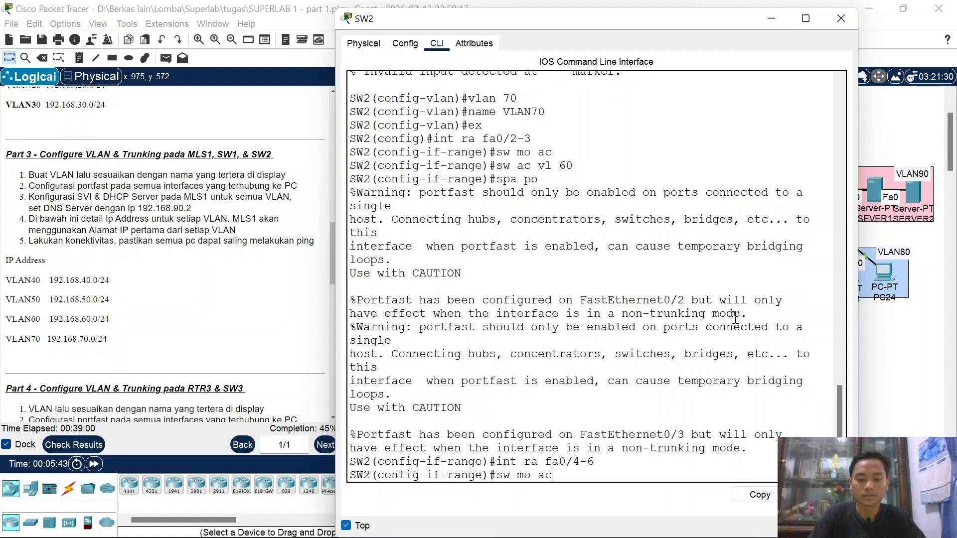
key("Return")
type("sw ac vl")
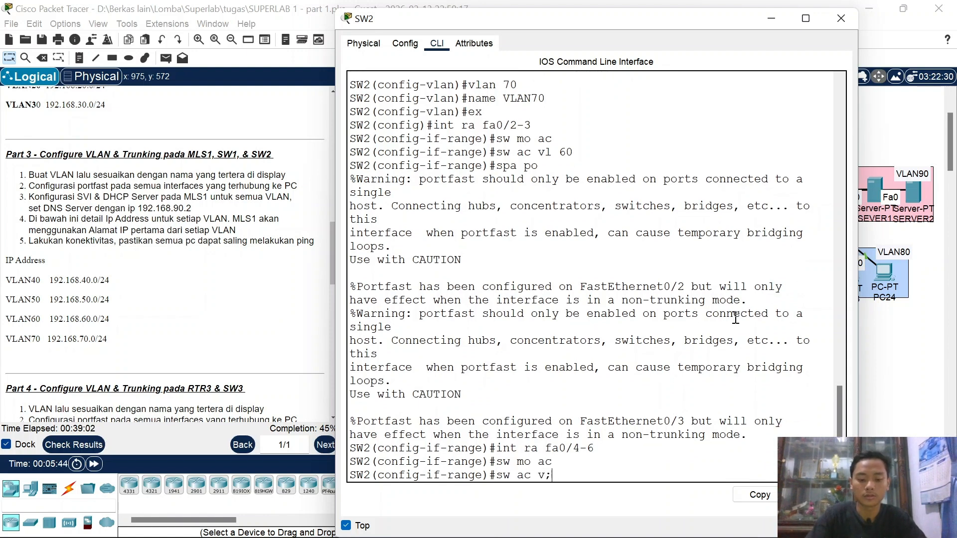
type(" 70")
key("Return")
type("spa po")
key("Return")
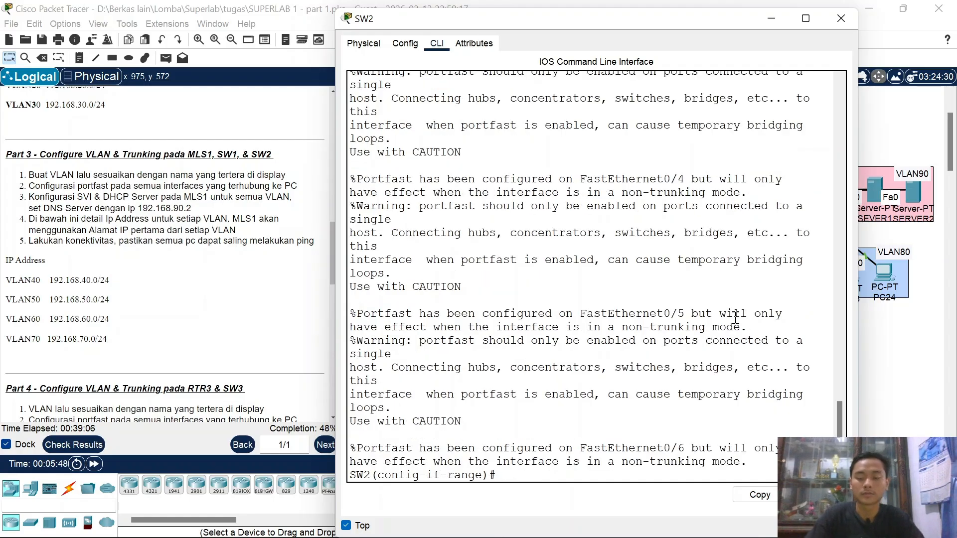
left_click(840, 18)
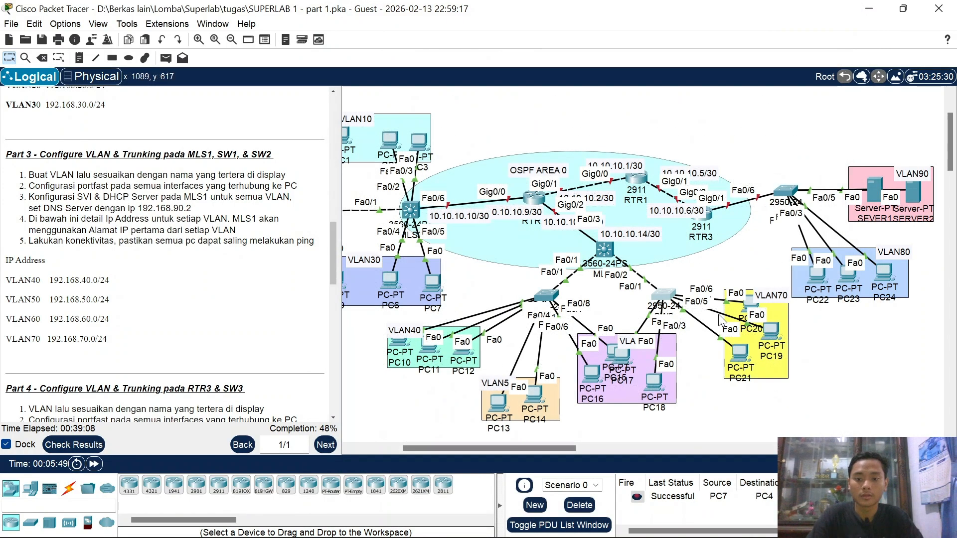
left_click(665, 295)
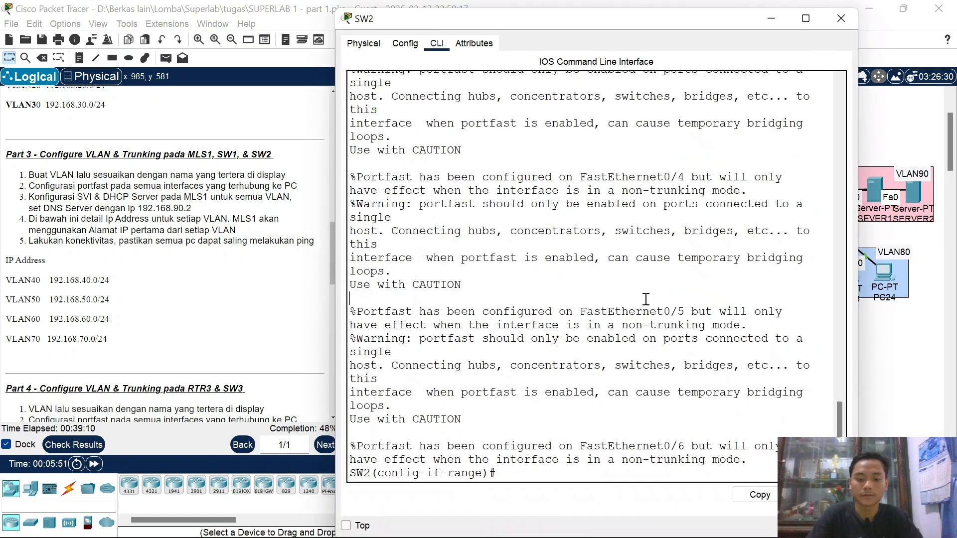
Step: Make SW2's Fa0/1 a trunk allowing VLANs 60–70, close the window, and nudge MLS1
type("int fa0/1")
key("Return")
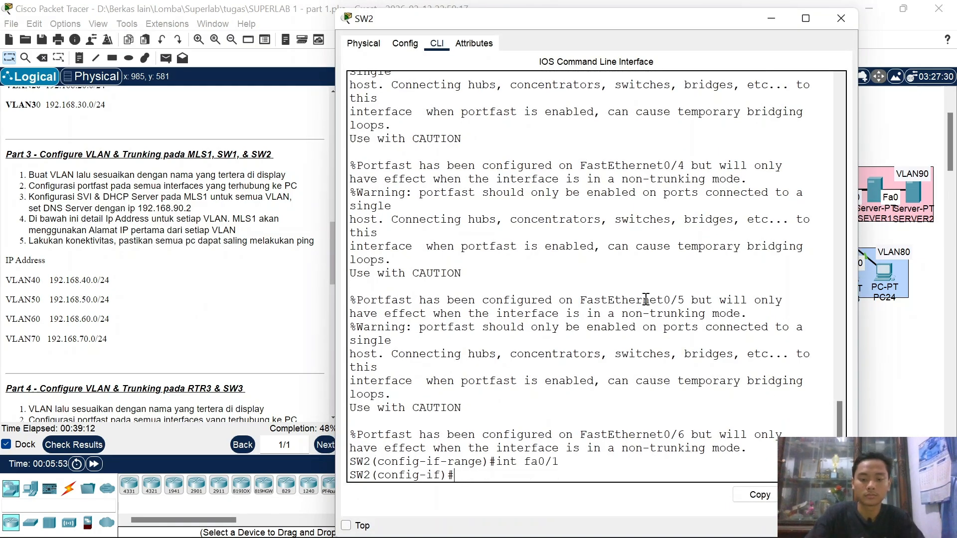
type("sw mo tr")
key("Return")
type("sw")
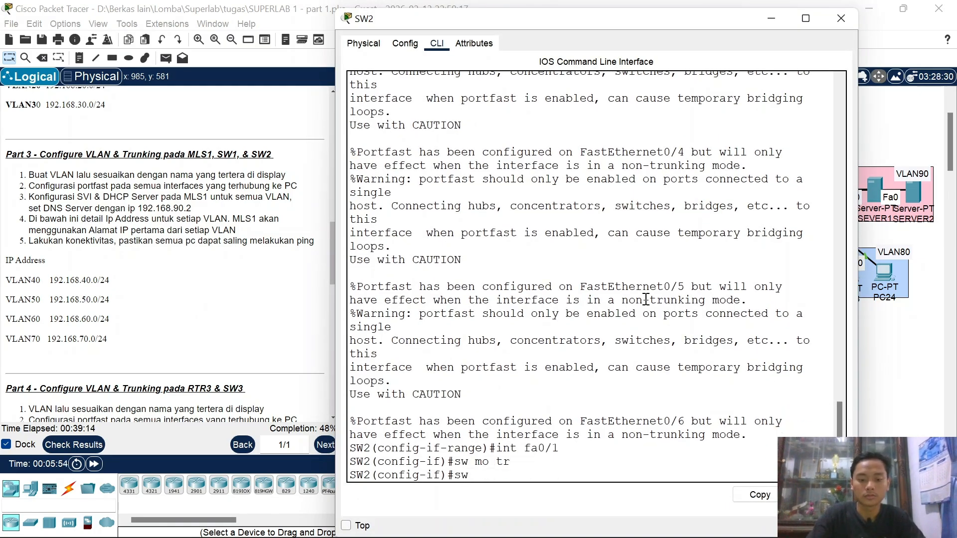
type(" tr all vl")
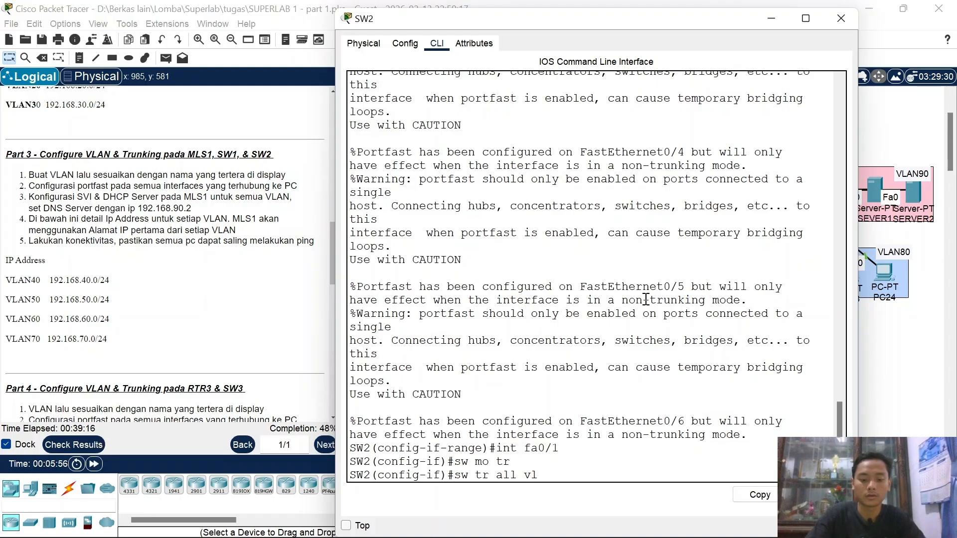
type(" 60-70")
key("Return")
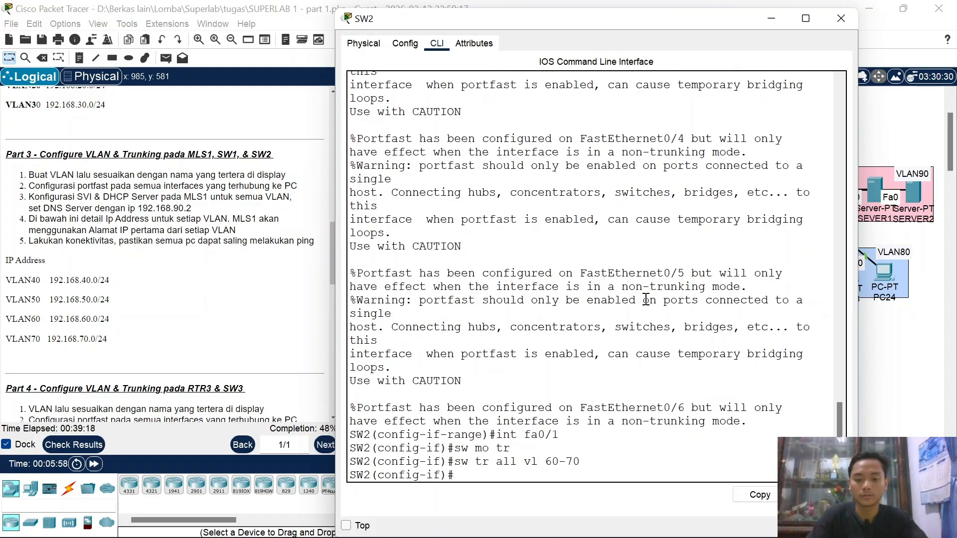
left_click(851, 25)
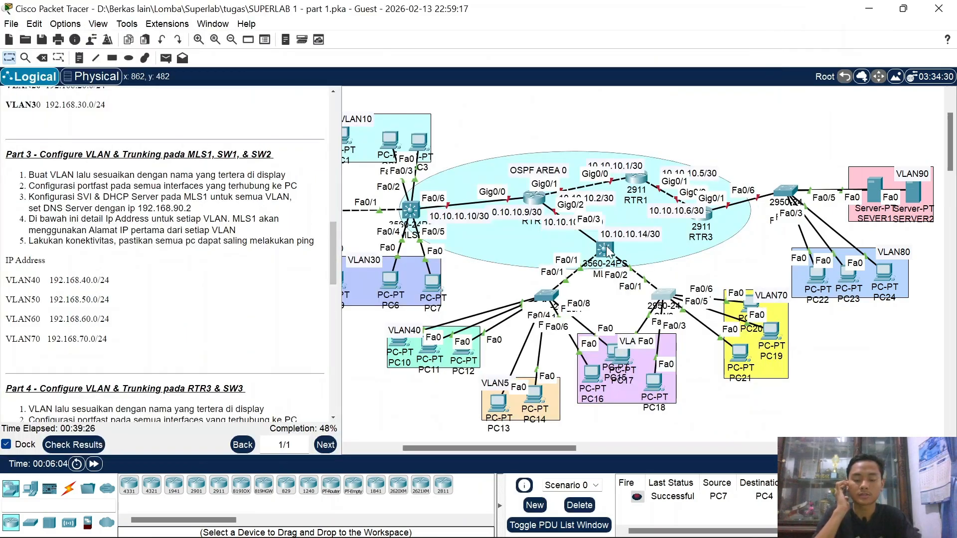
mouse_move(606, 246)
left_mouse_down()
mouse_move(623, 262)
mouse_move(609, 272)
mouse_move(599, 269)
mouse_move(606, 249)
left_mouse_up()
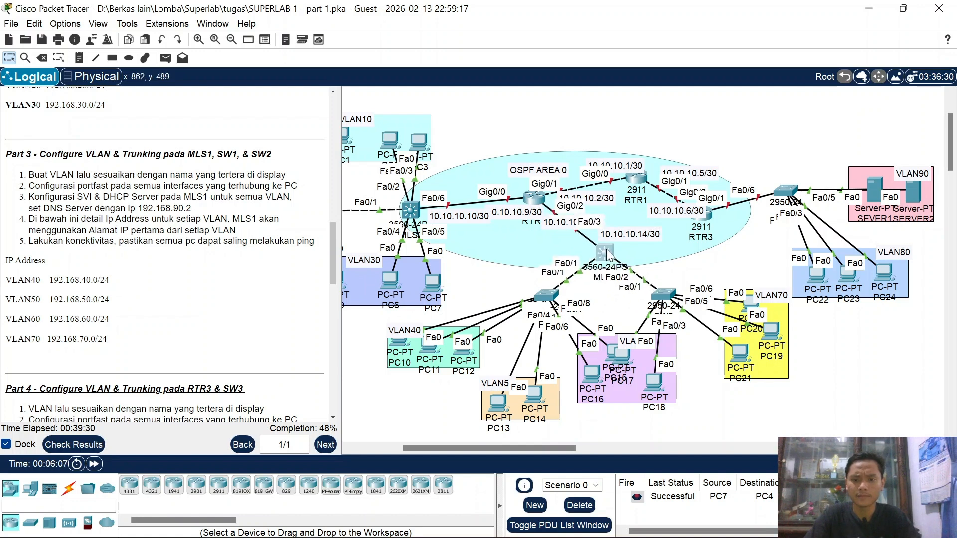
Step: Open MLS1's CLI, enter global configuration, and select interface range Fa0/1–2
left_click(606, 249)
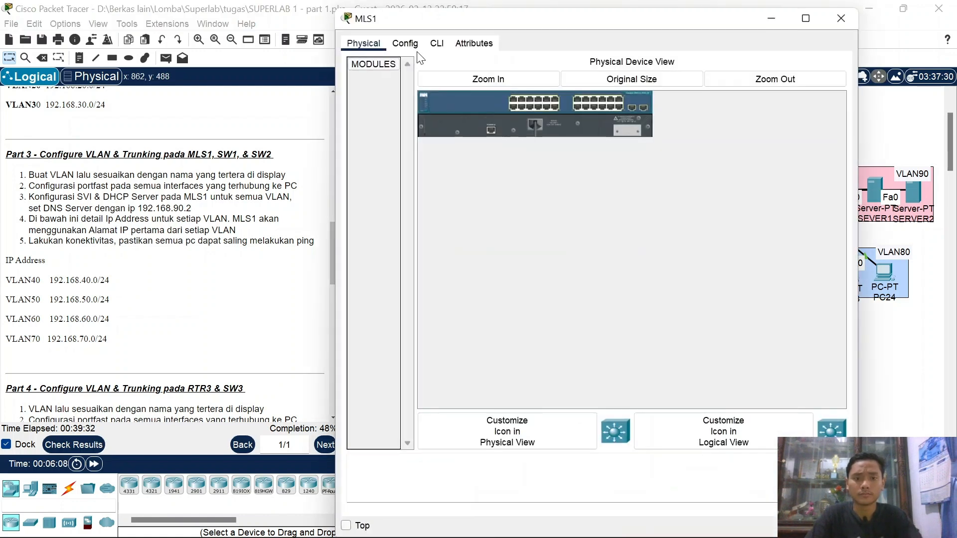
left_click(436, 43)
key("Return")
type("en")
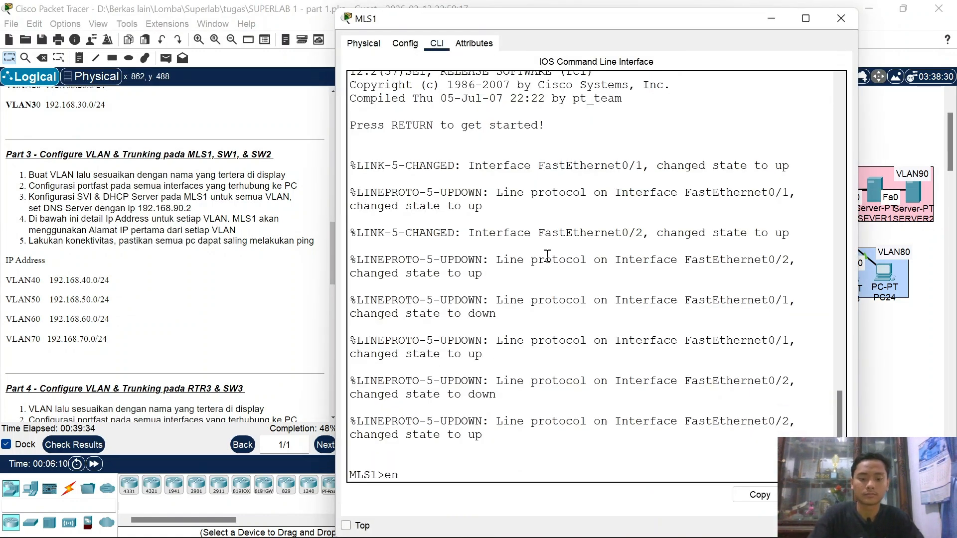
key("Return")
key("Return")
type("conf t")
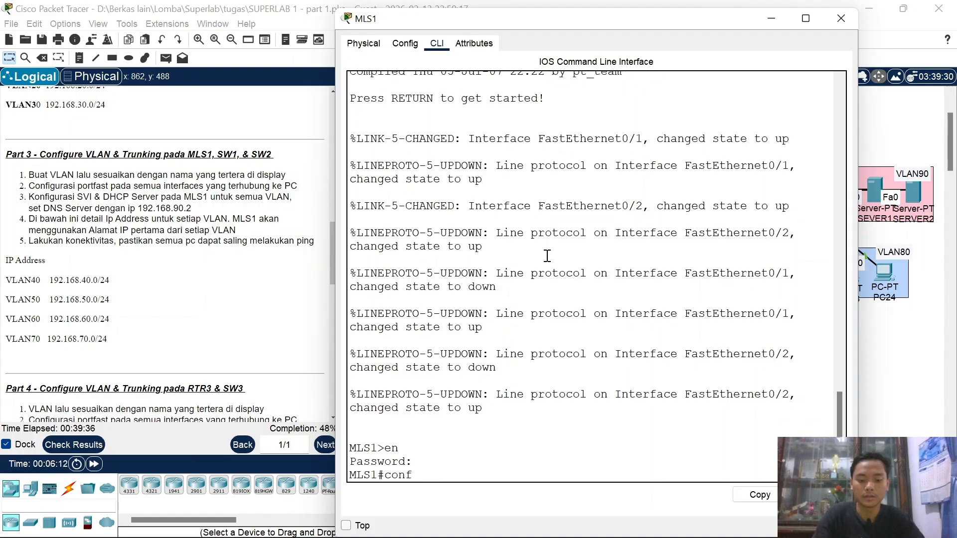
key("Return")
type("int ra fa0/1-2")
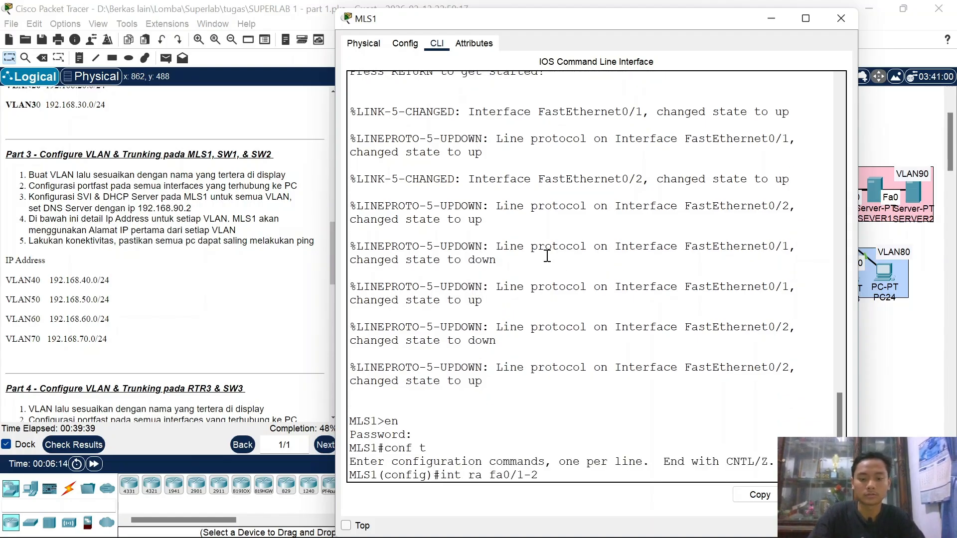
key("Return")
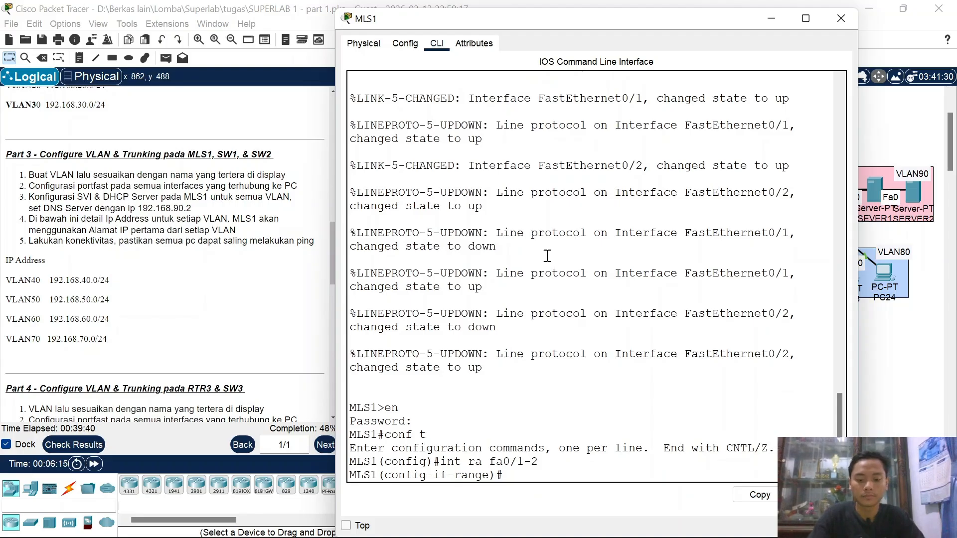
Step: Set dot1q trunk encapsulation on MLS1's Fa0/1–2
type("swtr")
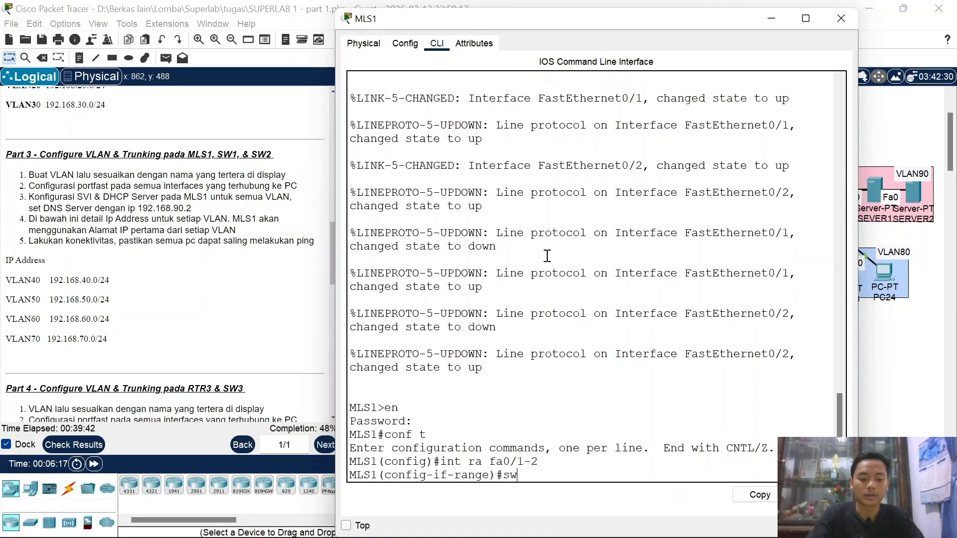
key("Tab")
type("tr")
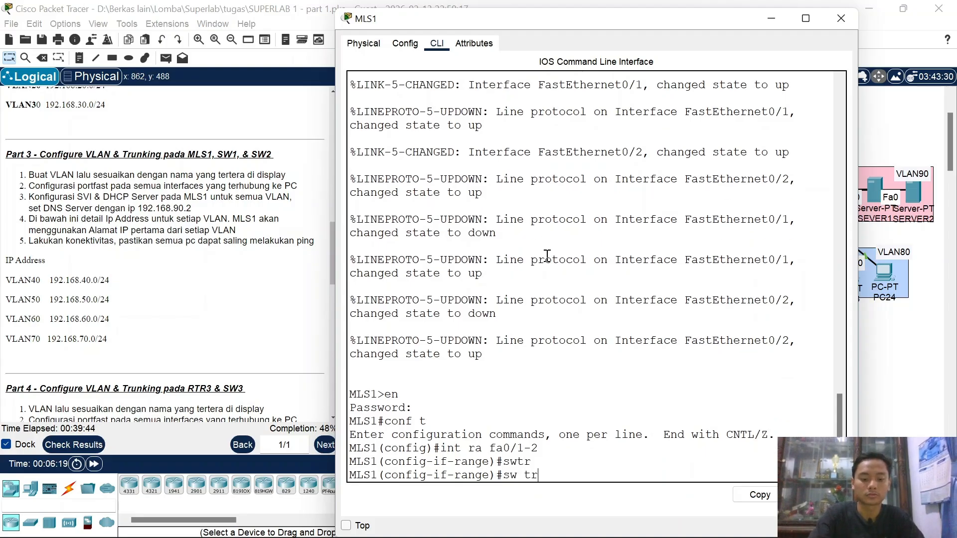
key("Tab")
type("en")
key("Tab")
type("do")
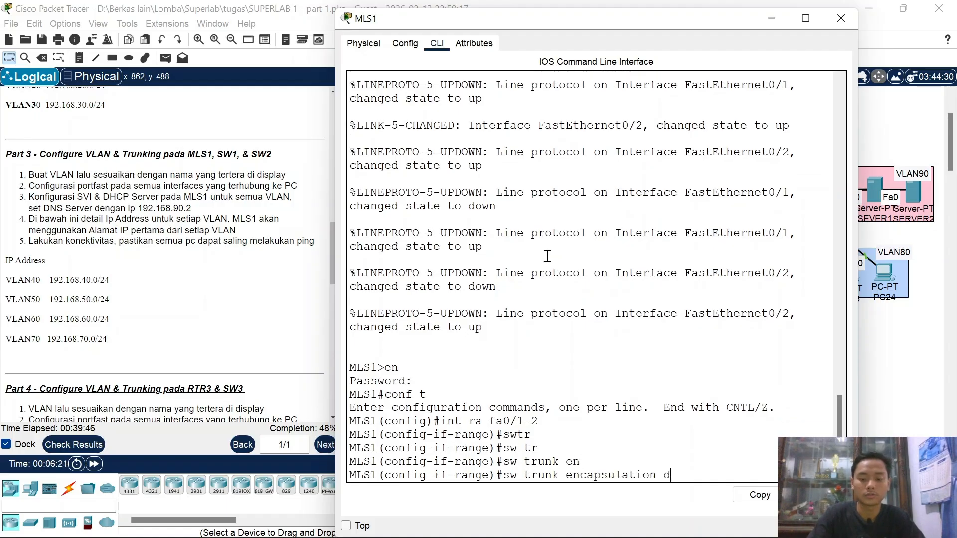
key("Tab")
key("Return")
Step: Allow VLANs 40–70 on MLS1's Fa0/1–2 trunks and exit interface configuration
type("sw ")
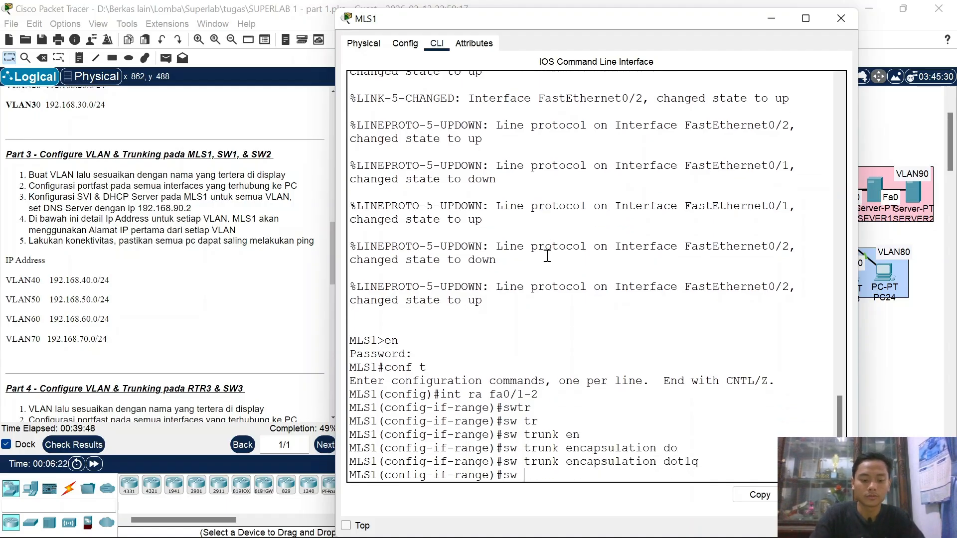
type("tr")
key("Tab")
type("all")
key("Tab")
type("v")
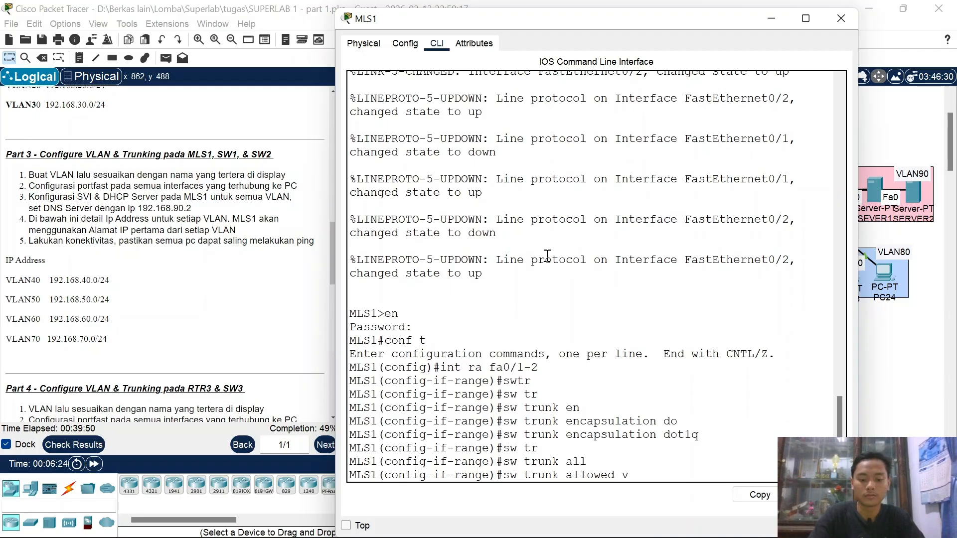
type("l")
key("Tab")
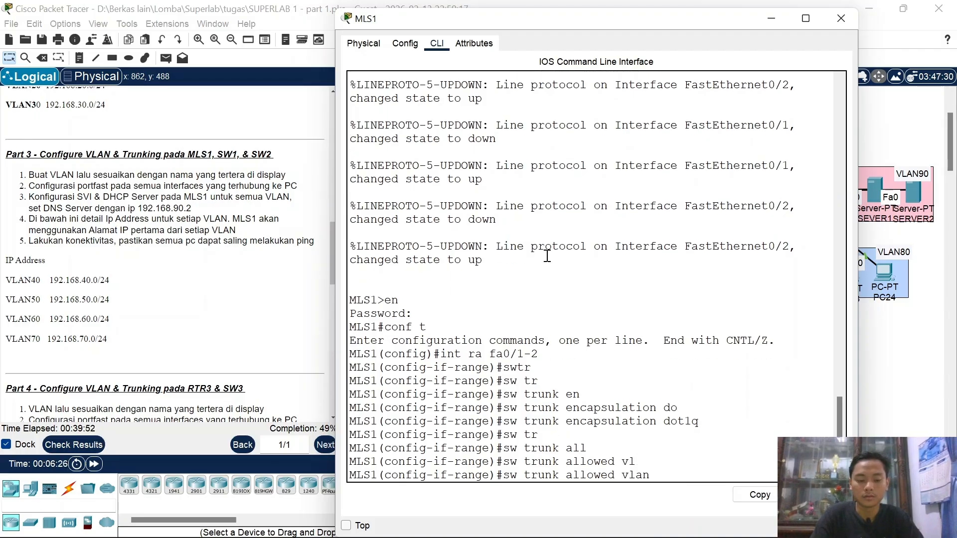
left_click(773, 18)
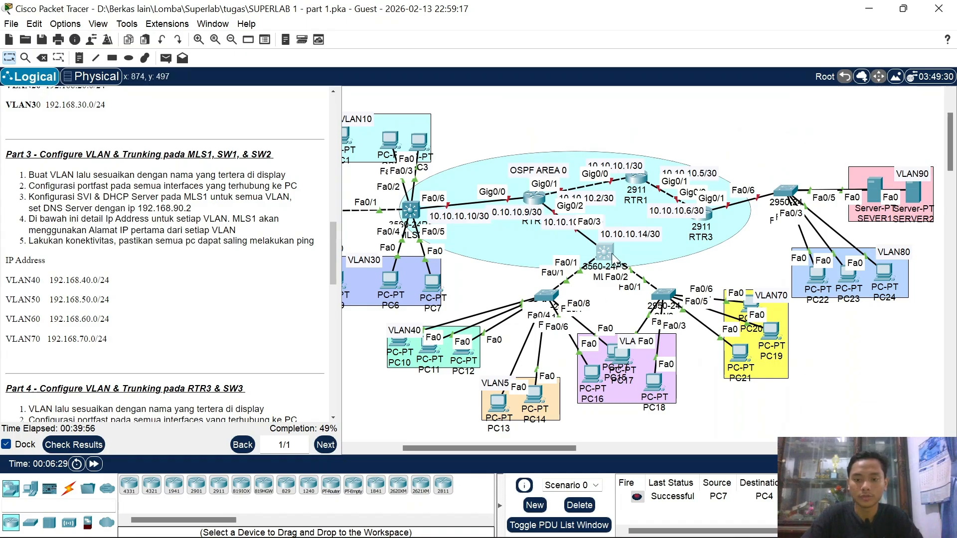
left_click(612, 252)
type("40-70")
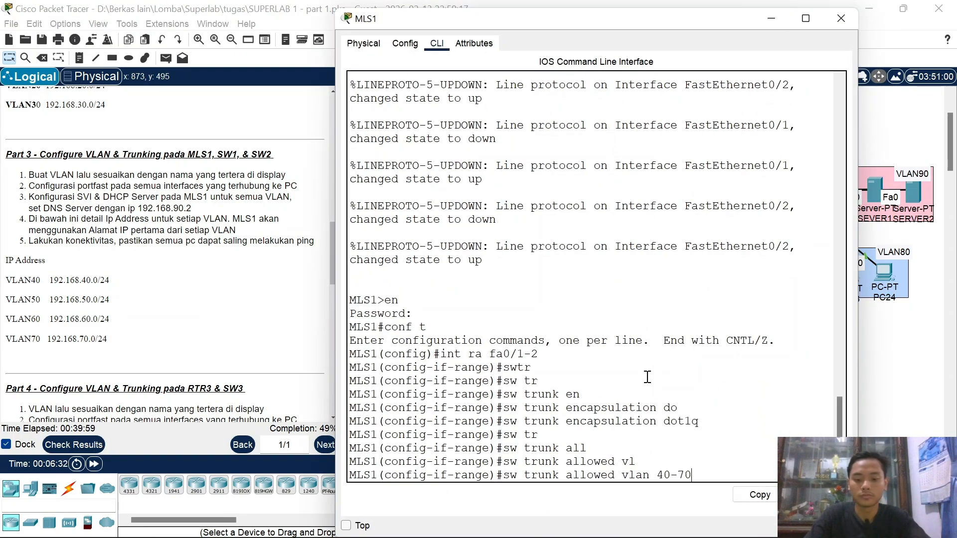
key("Return")
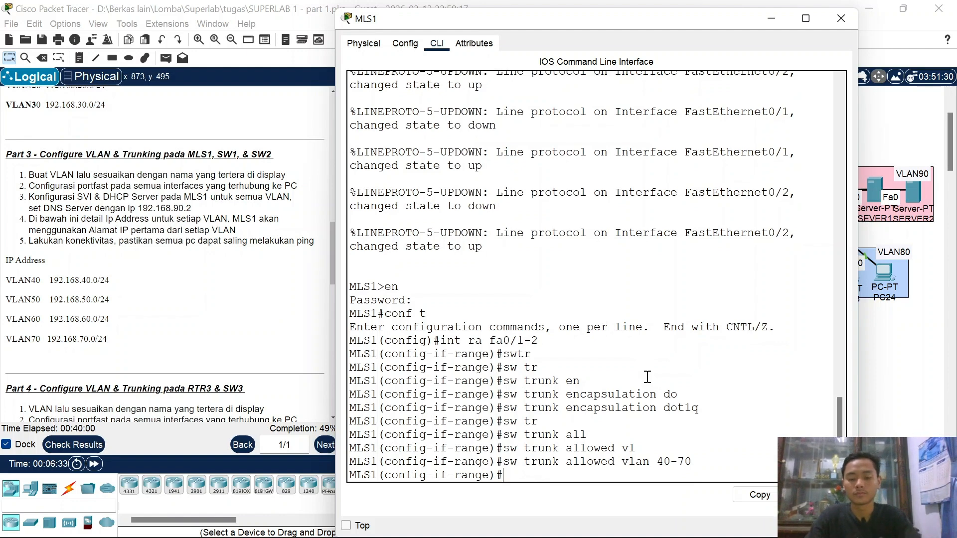
type("ex")
key("Return")
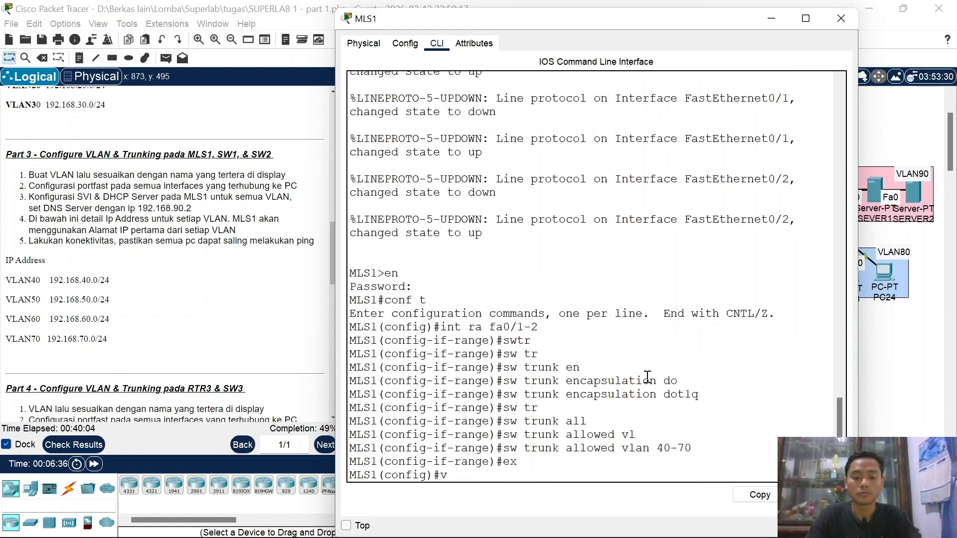
Step: Create VLAN 40 named VLAN40 and VLAN 50 named VLAN50 on MLS1
type("vla")
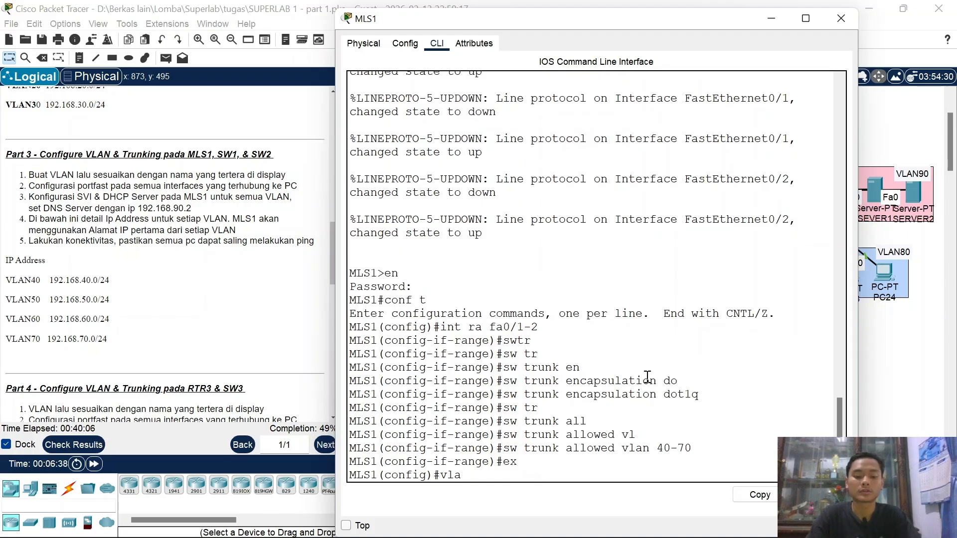
type("n 40")
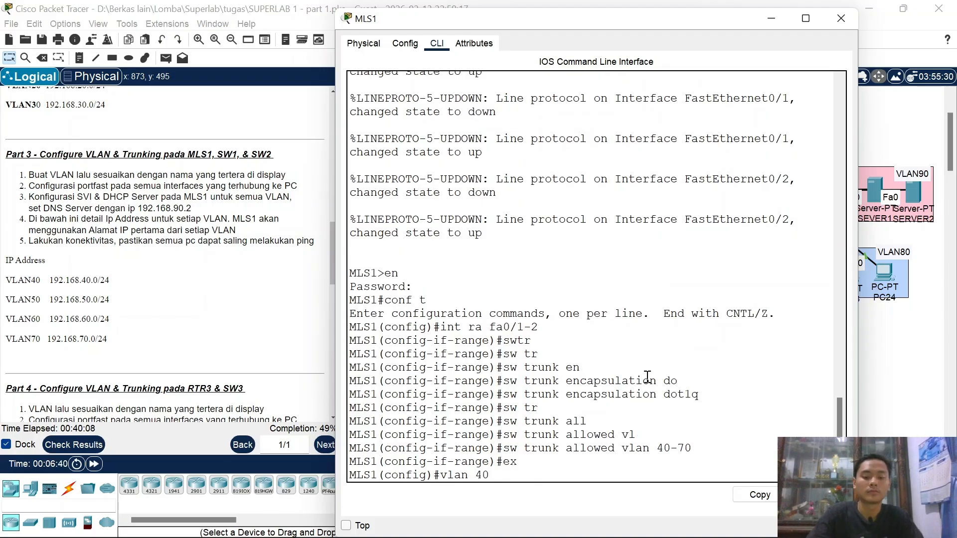
key("Return")
type("in")
key("BackSpace")
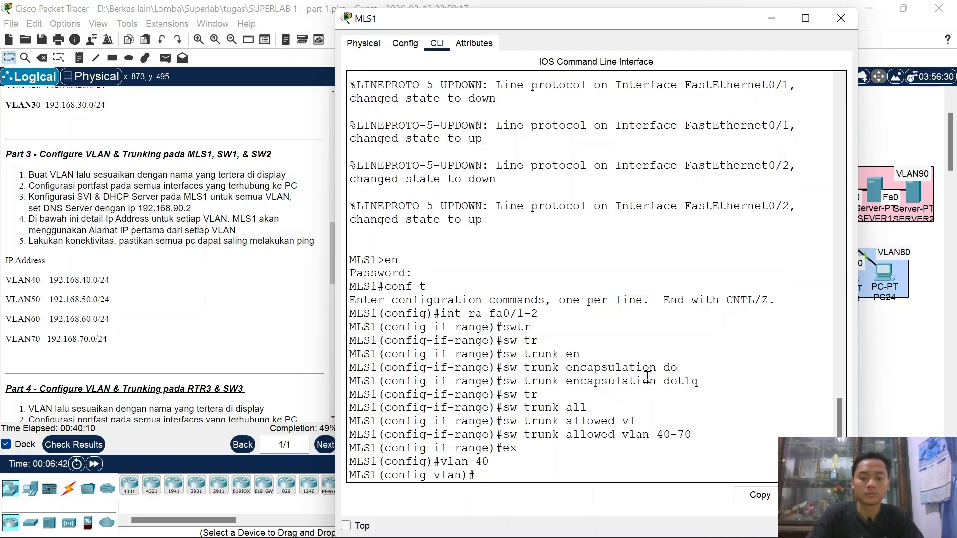
type("name")
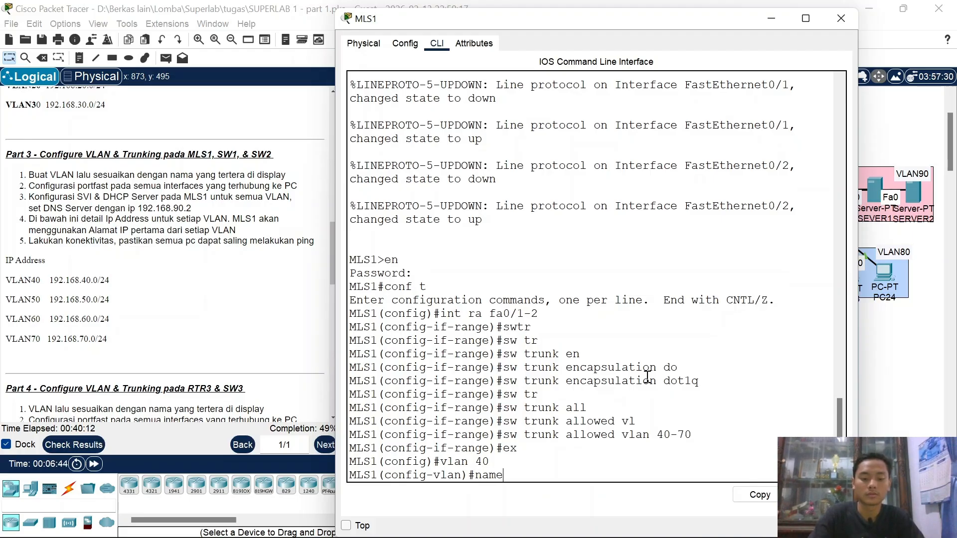
type(" VLAN4")
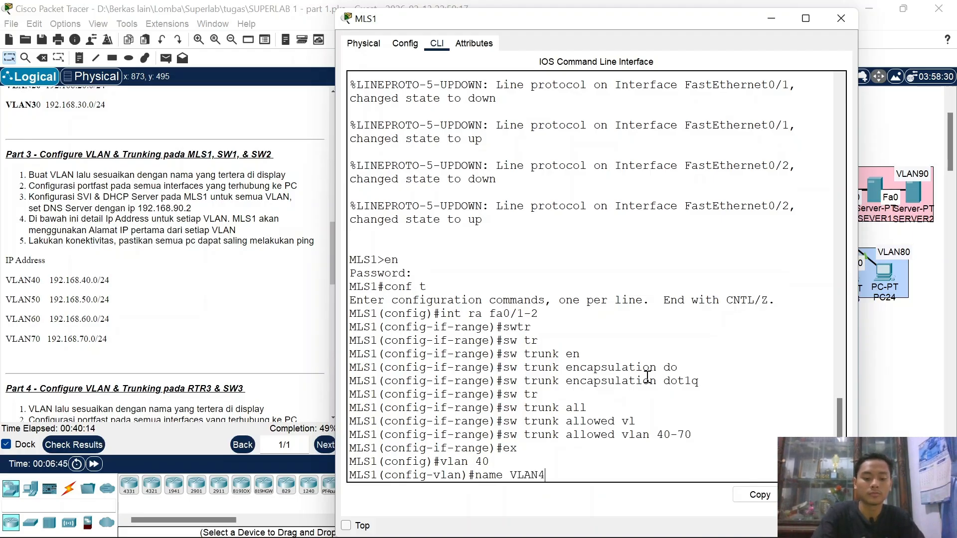
type("0")
key("Return")
type("vlan 40")
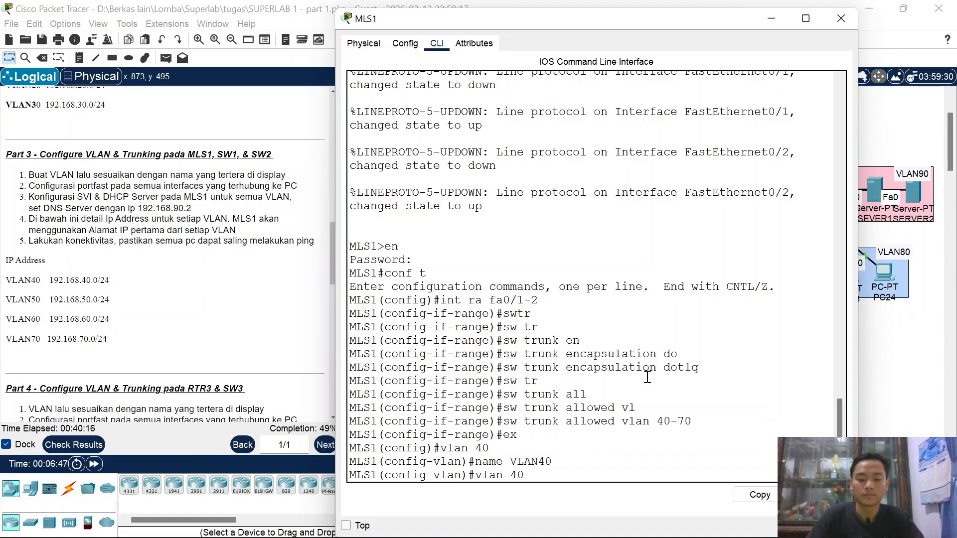
key("BackSpace")
key("BackSpace")
type("50")
key("Return")
type("name VLAN0")
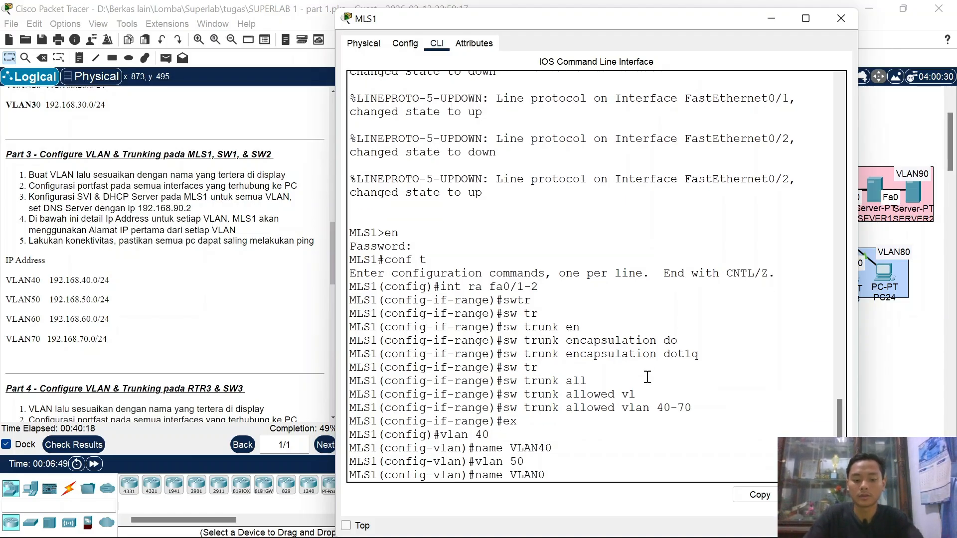
key("BackSpace")
type("50")
key("Return")
Step: Create VLAN 60 named VLAN60 and VLAN 70 named VLAN70, then exit with EX
type("vlan 50")
key("BackSpace")
key("BackSpace")
type("60")
key("Return")
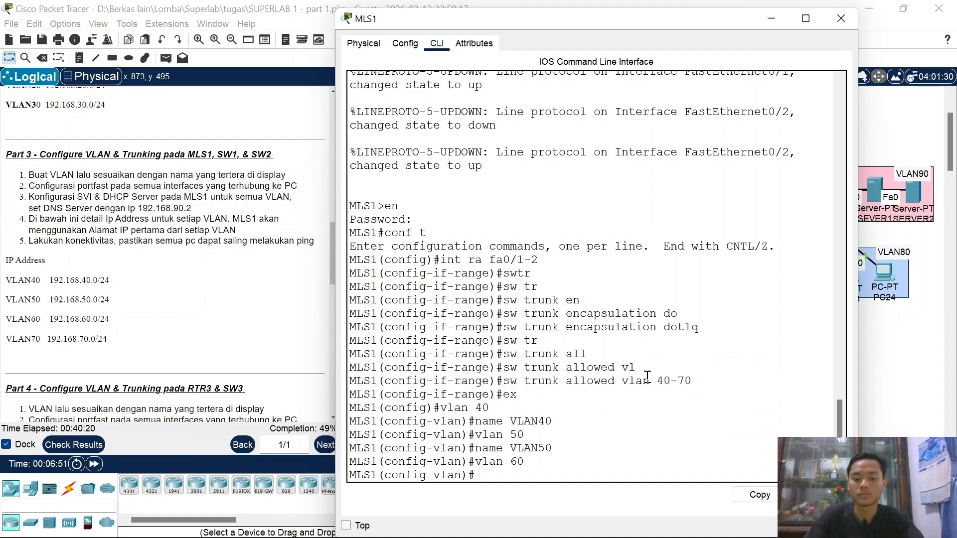
key("Up")
key("Up")
key("Left")
key("Return")
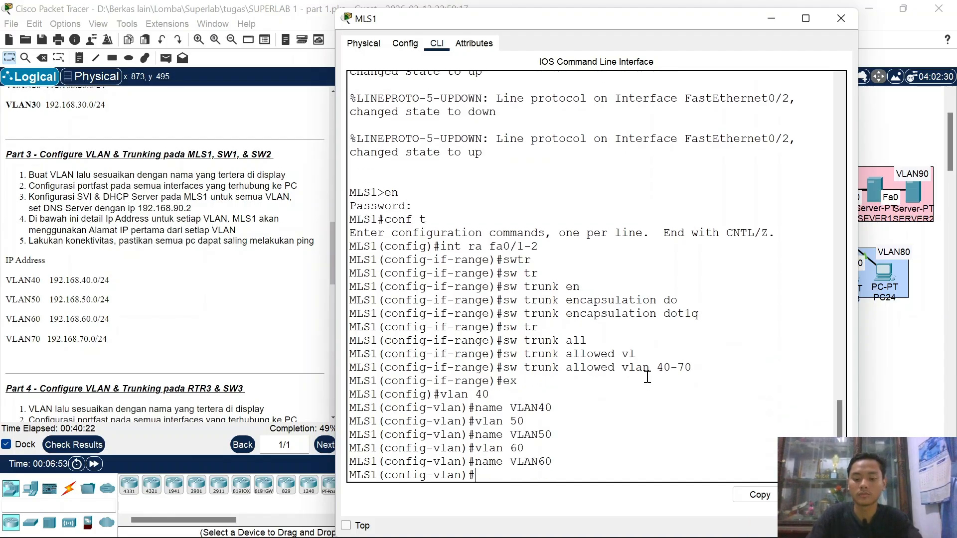
key("Up")
key("Up")
key("BackSpace")
key("BackSpace")
type("70")
key("Return")
key("Up")
key("Up")
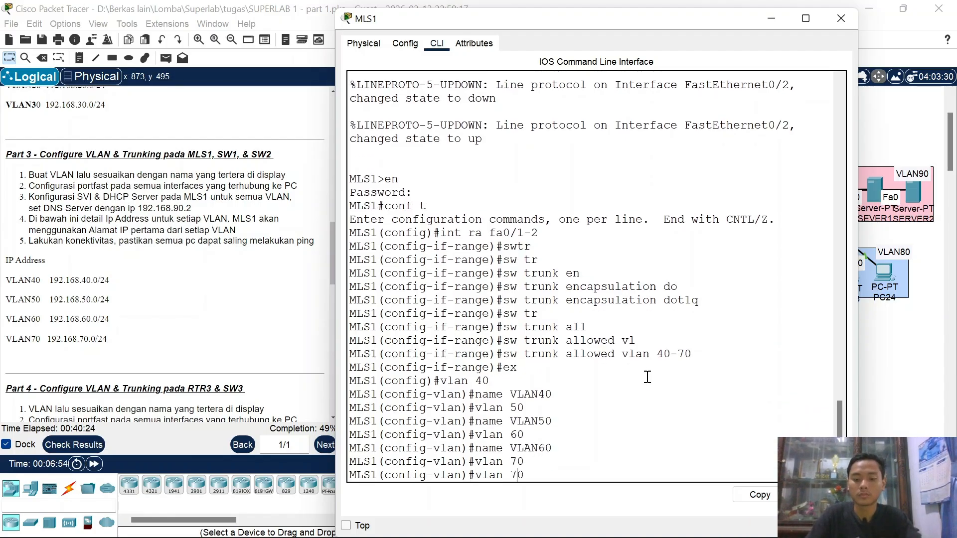
key("Left")
key("BackSpace")
type("7")
key("Return")
type("E")
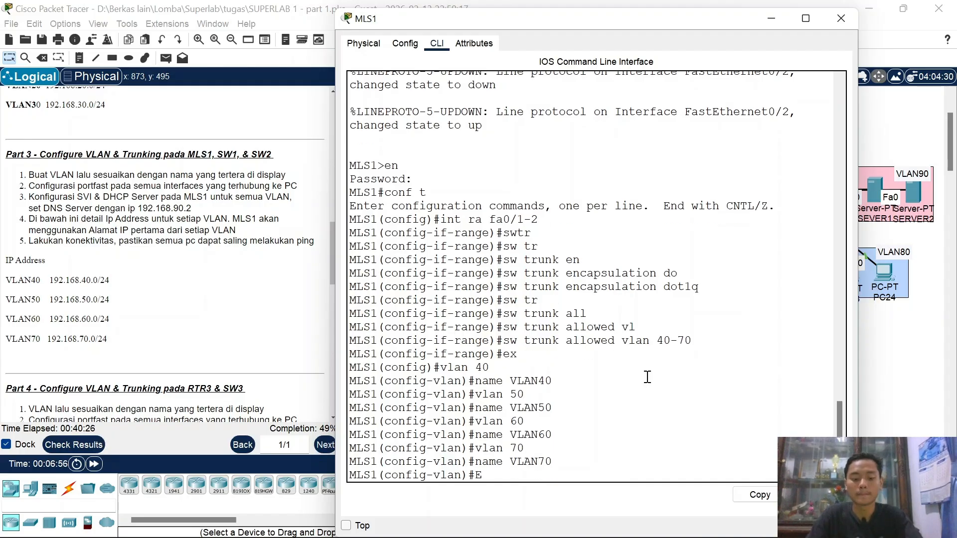
type("X")
key("Return")
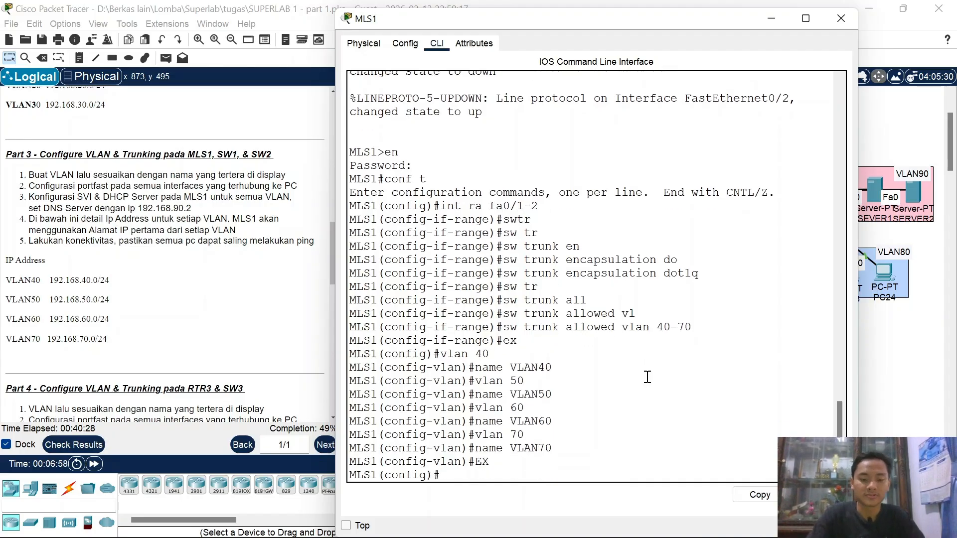
Step: Give MLS1's VLAN 40 interface the address 192.168.40.1 255.255.255.0
type("int vl")
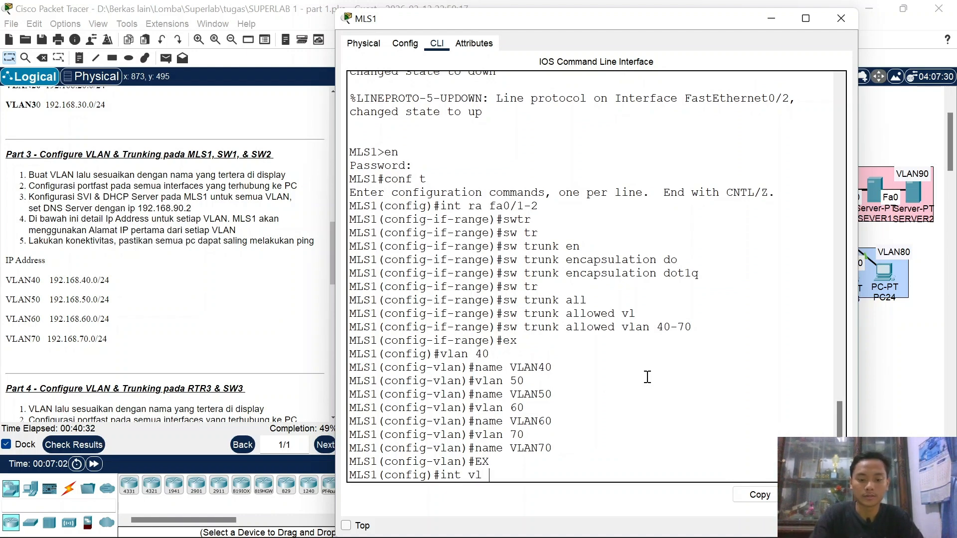
type(" 40")
key("Return")
type("ip")
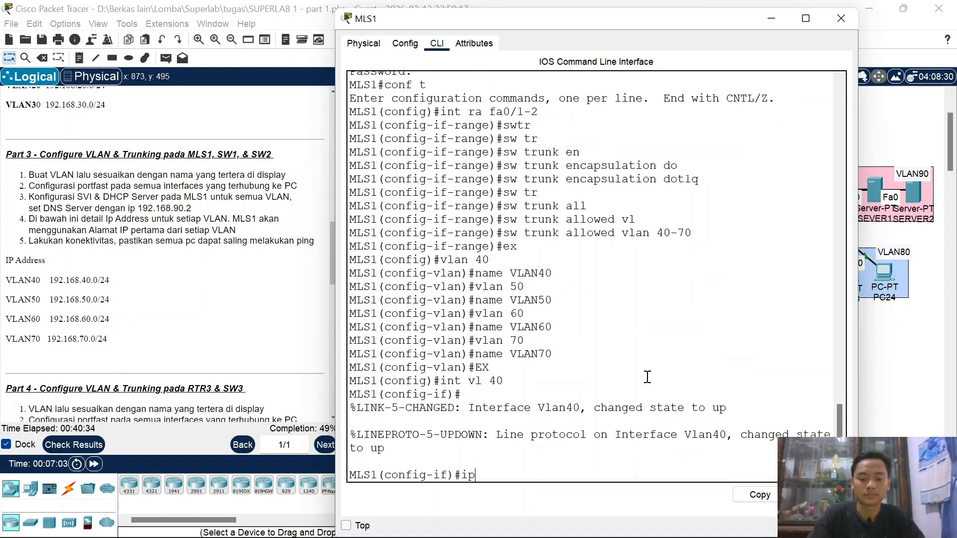
type(" add 192.16")
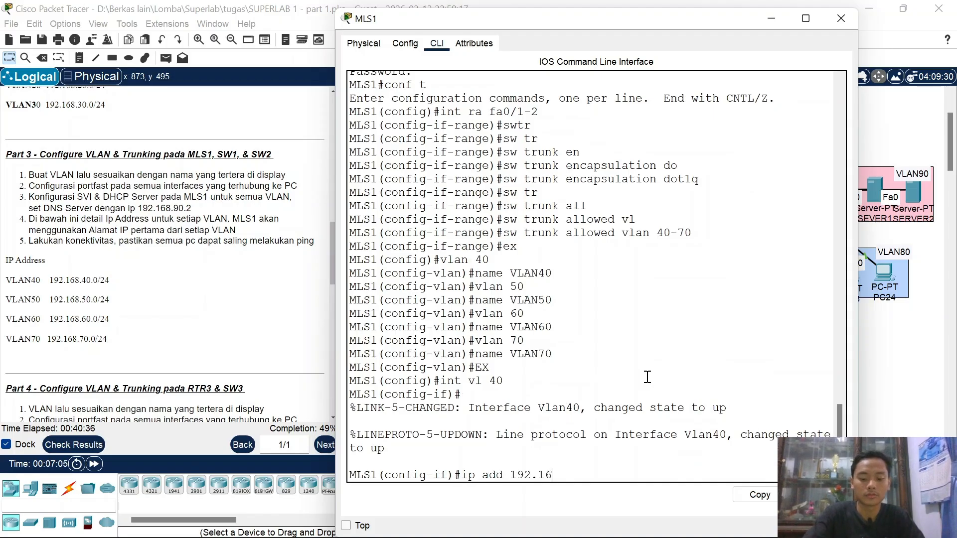
type("8.40.")
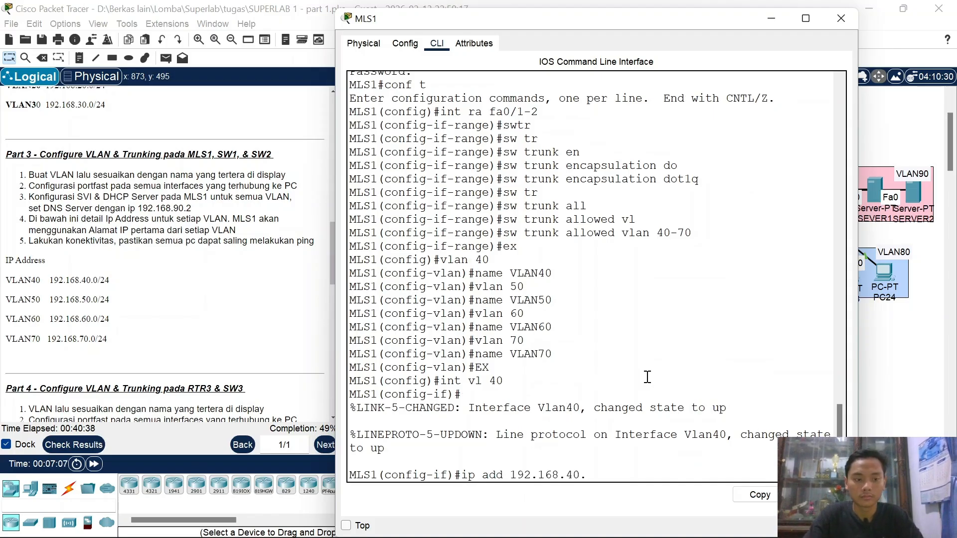
type("1 255.2")
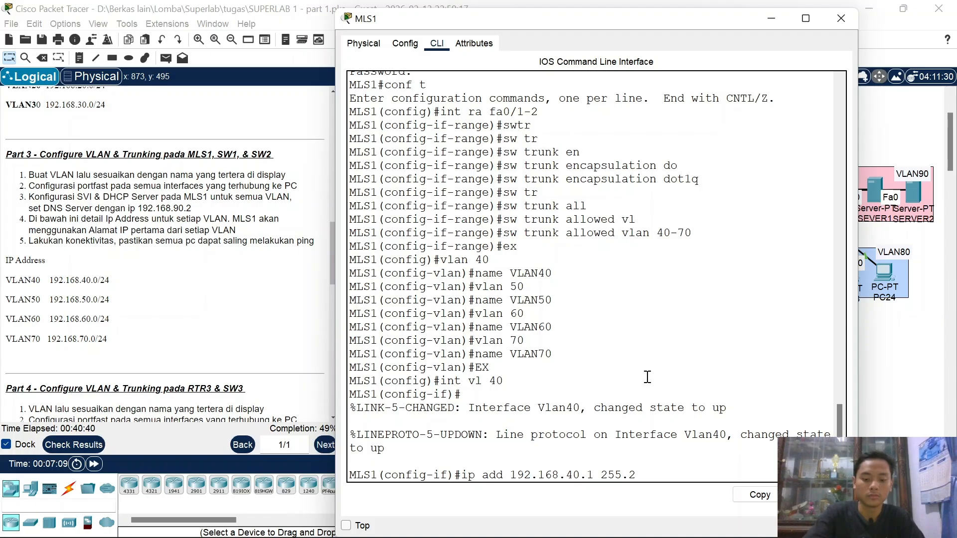
type("55.255.0")
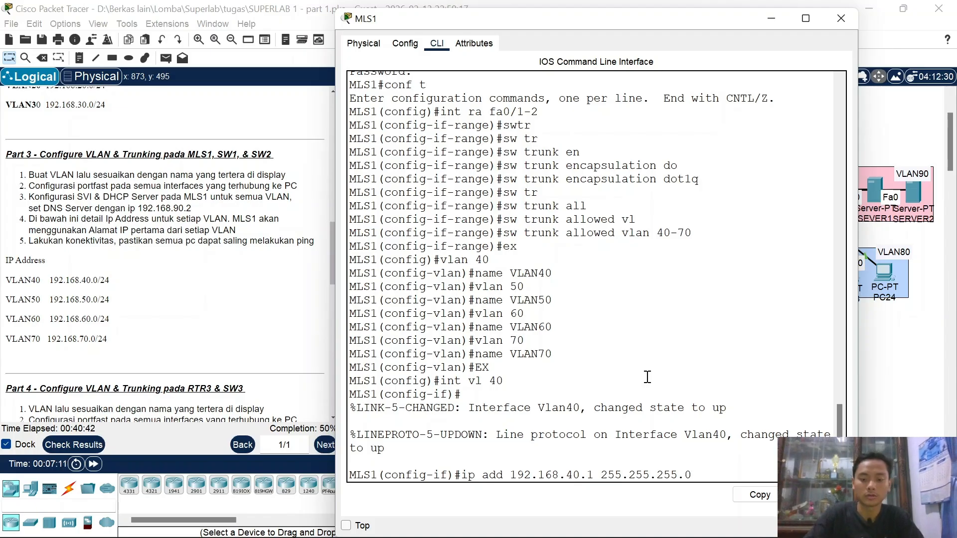
key("Return")
Step: Give the VLAN 50 interface 192.168.50.1 255.255.255.0 by editing recalled commands
type("int vl 40")
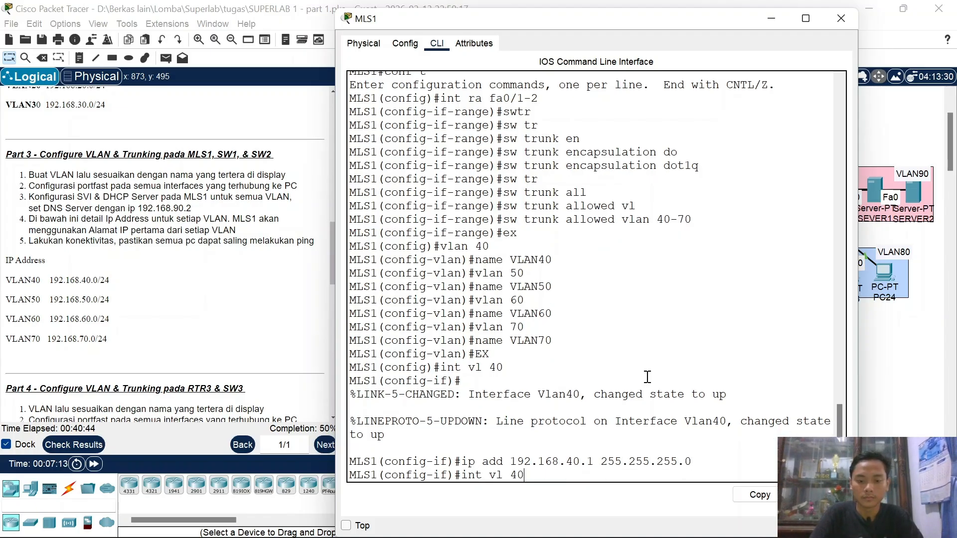
key("Up")
key("Down")
key("Left")
key("BackSpace")
type("5")
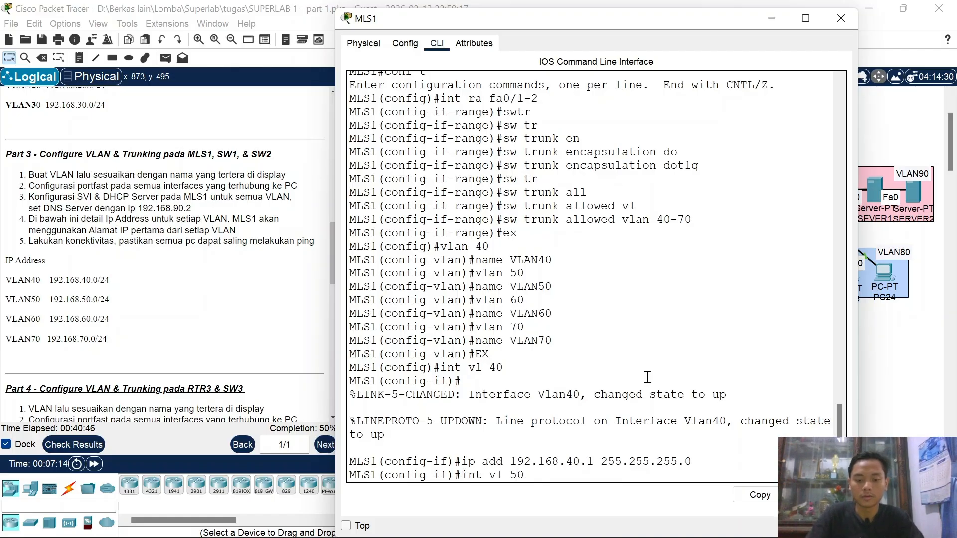
key("Return")
key("Up")
key("Up")
key("Up")
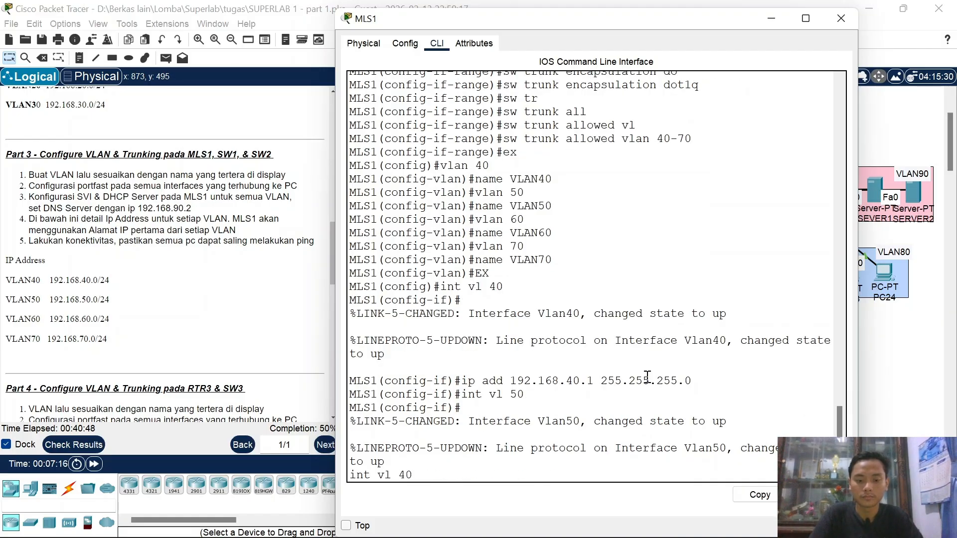
key("Down")
key("Left")
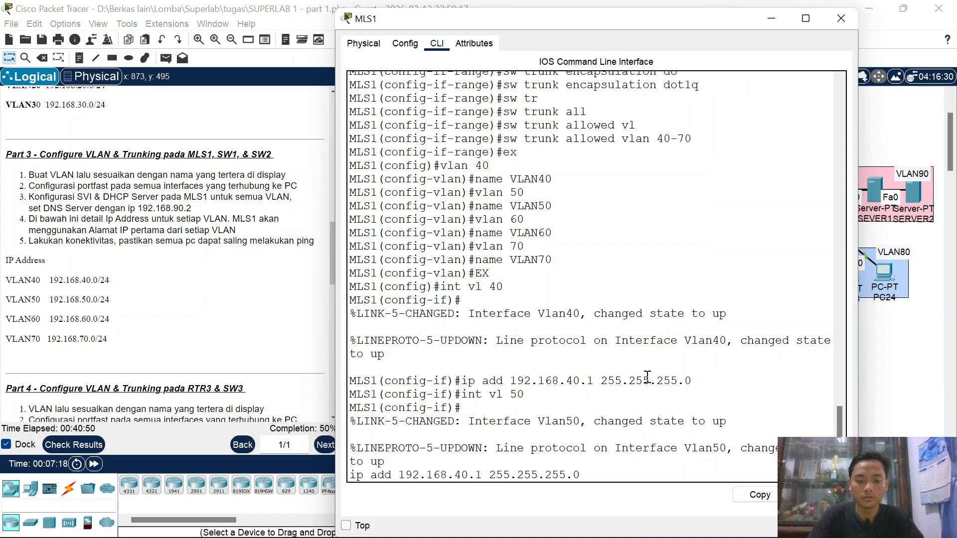
key("BackSpace")
type("5")
key("Return")
Step: Give the VLAN 60 interface 192.168.60.1 255.255.255.0
key("Up")
key("Up")
key("Down")
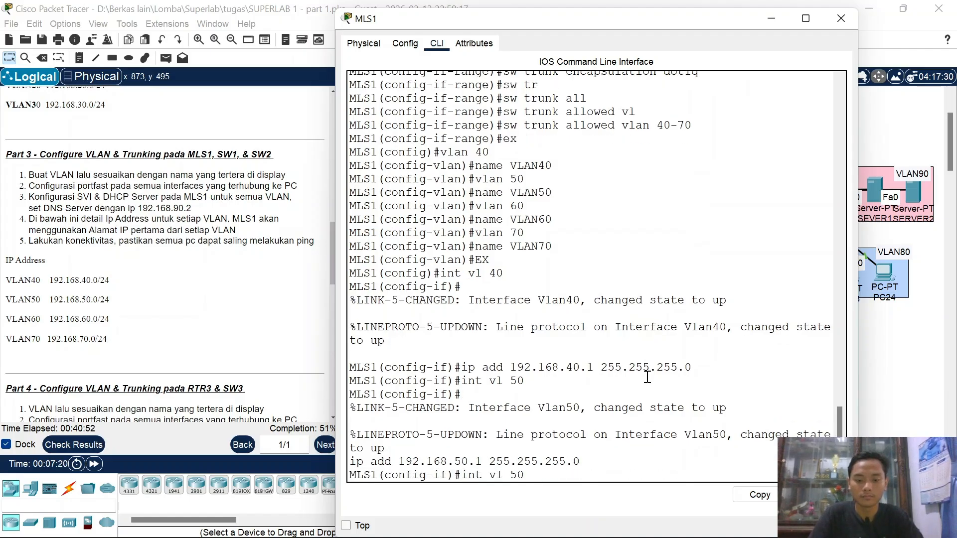
key("Left")
key("BackSpace")
type("6")
key("Return")
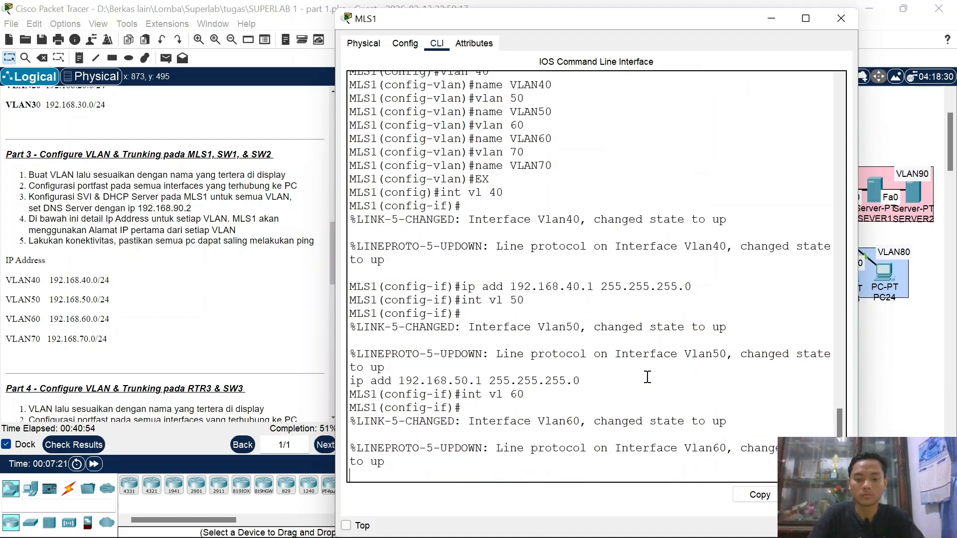
key("Up")
key("Up")
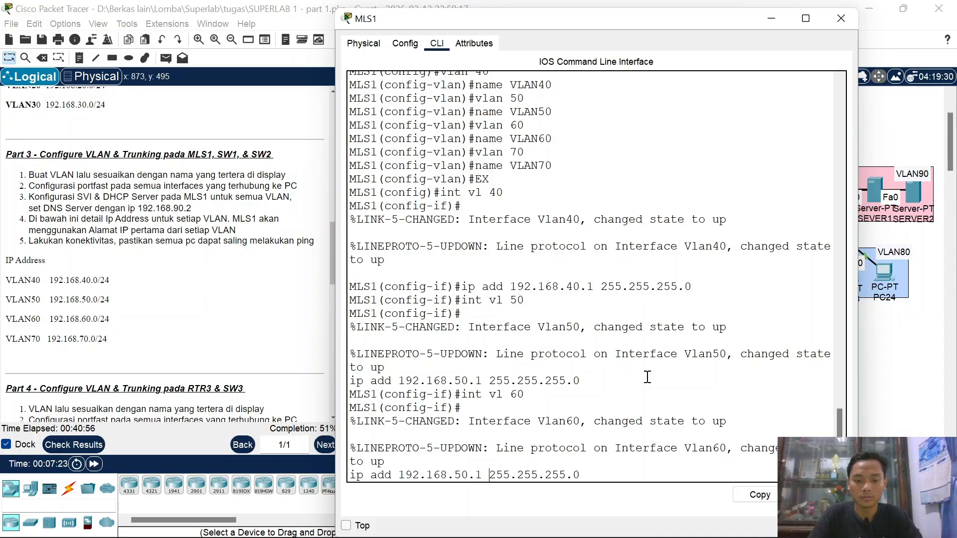
key("Delete")
type("6")
key("Return")
Step: Give the VLAN 70 interface 192.168.70.1 255.255.255.0
key("Up")
key("Up")
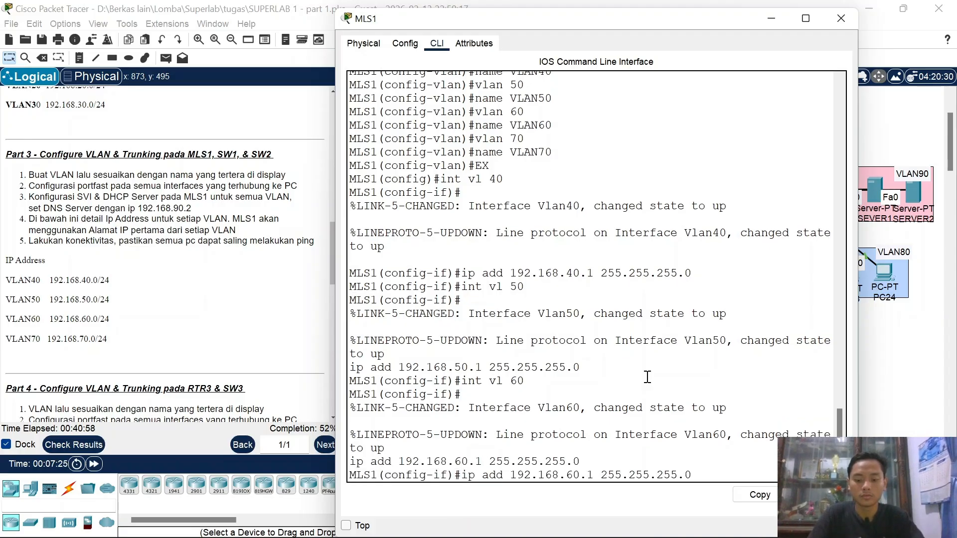
key("Left")
key("BackSpace")
type("7")
key("Return")
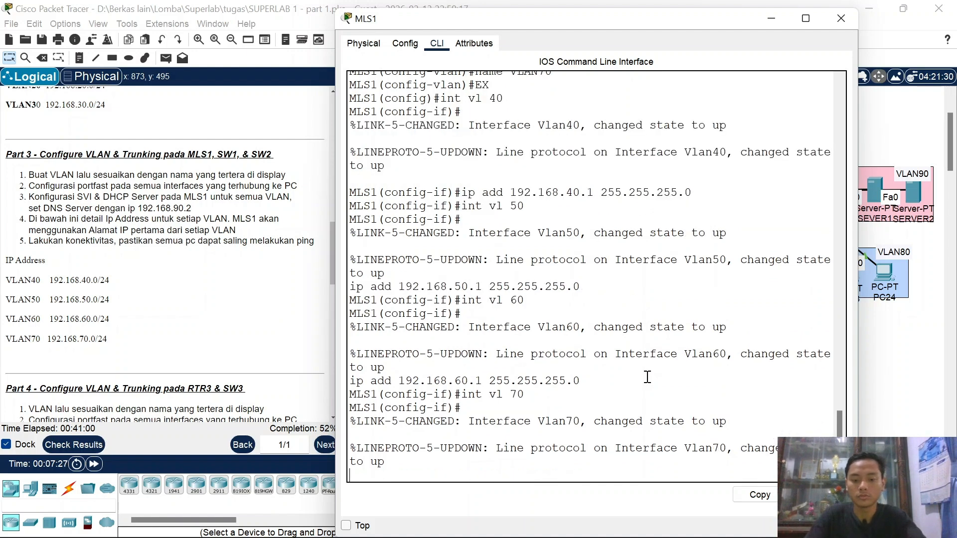
key("Up")
key("Up")
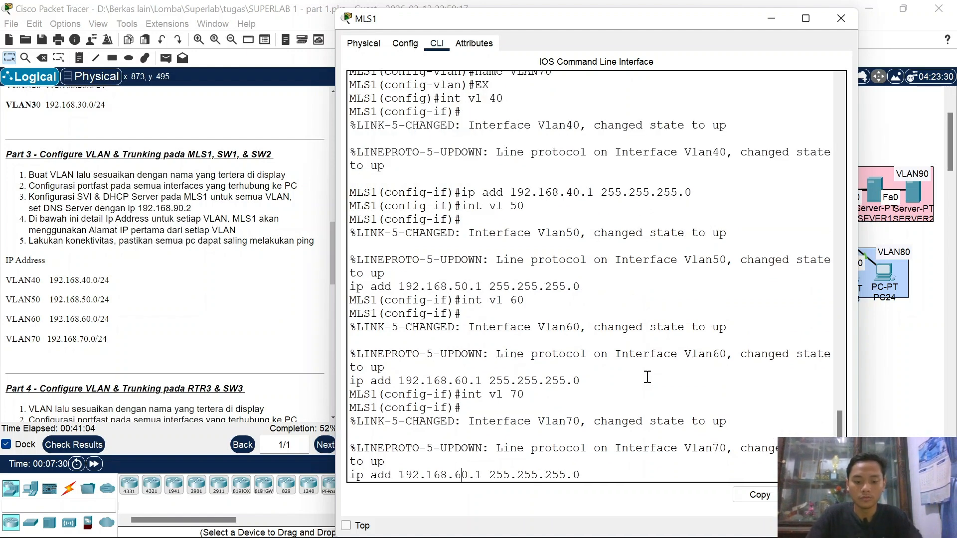
key("BackSpace")
type("7")
key("Return")
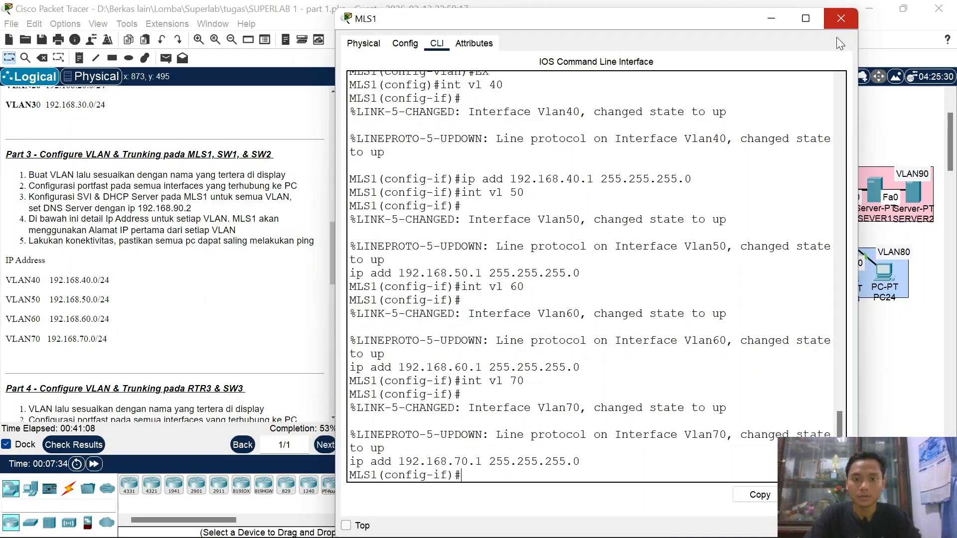
Step: Leave interface configuration and create DHCP pool VLAN40, fixing the rejected name with a space
type("x")
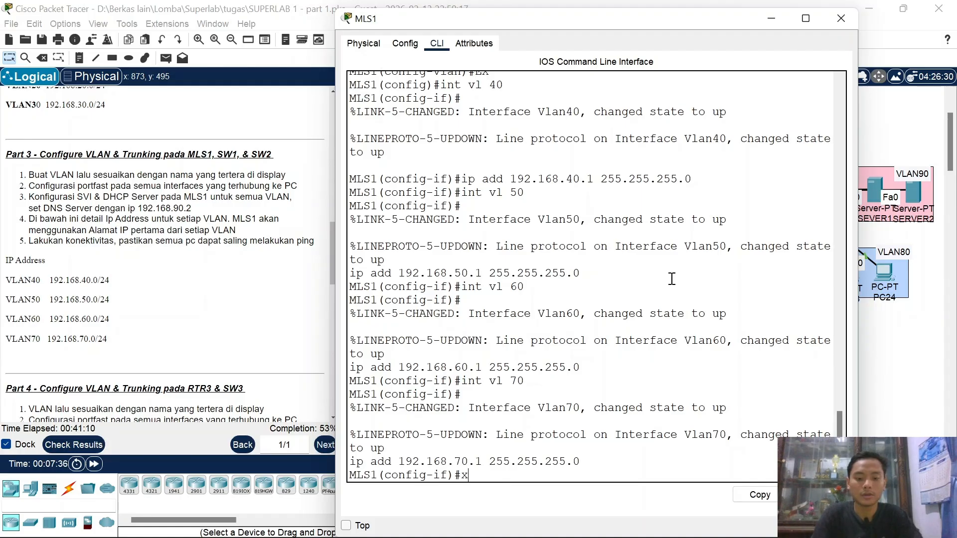
key("BackSpace")
type("ex")
key("Return")
type("ip dh")
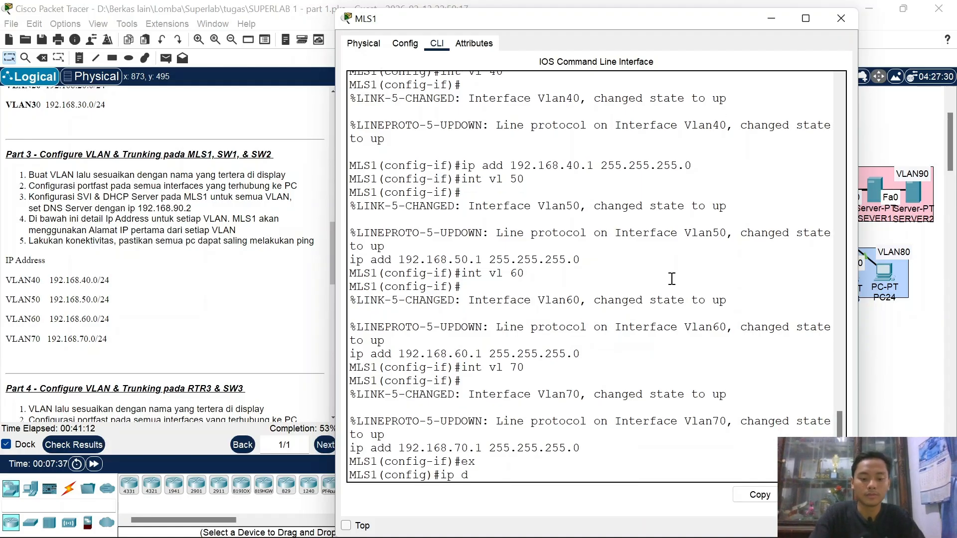
key("Tab")
type("po")
key("Tab")
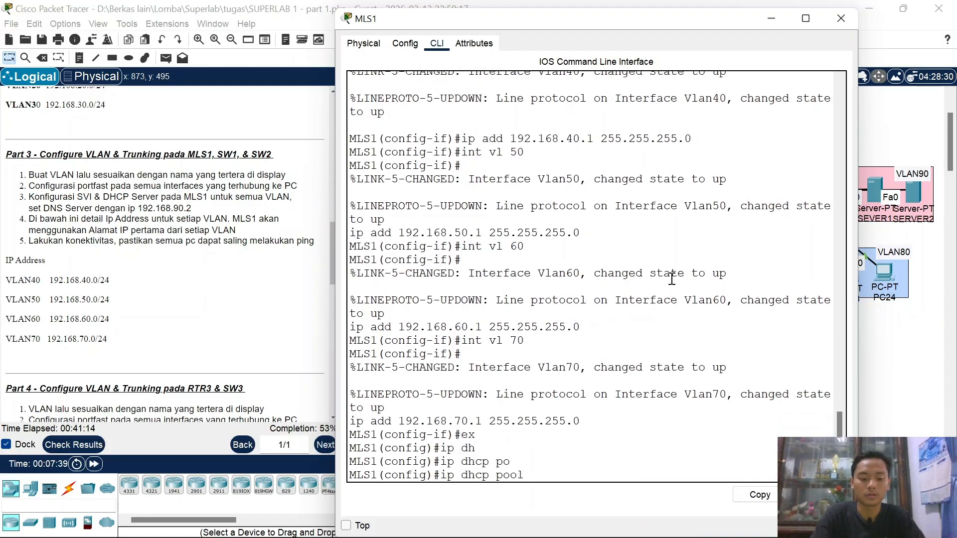
type("VLAN 40")
key("Return")
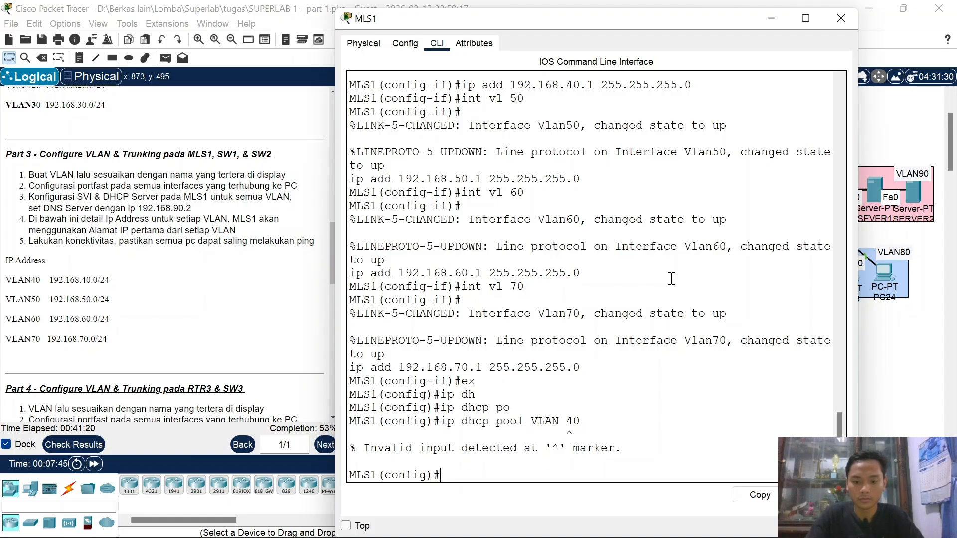
key("Up")
key("Left")
key("Left")
key("BackSpace")
key("Return")
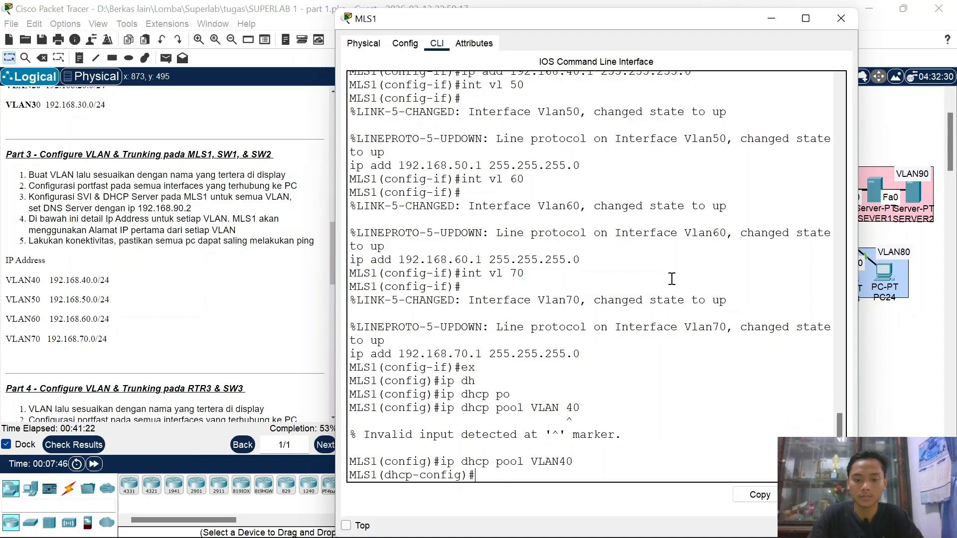
Step: Give pool VLAN40 network 192.168.40.0/24, default router 192.168.40.1 and DNS 192.168.90.2
type("n")
type("et ")
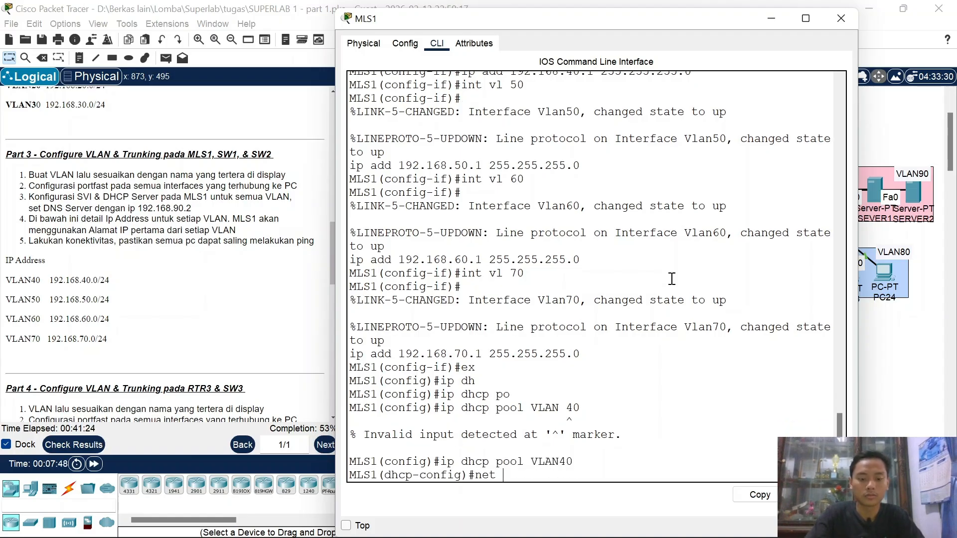
type("192.168.40.")
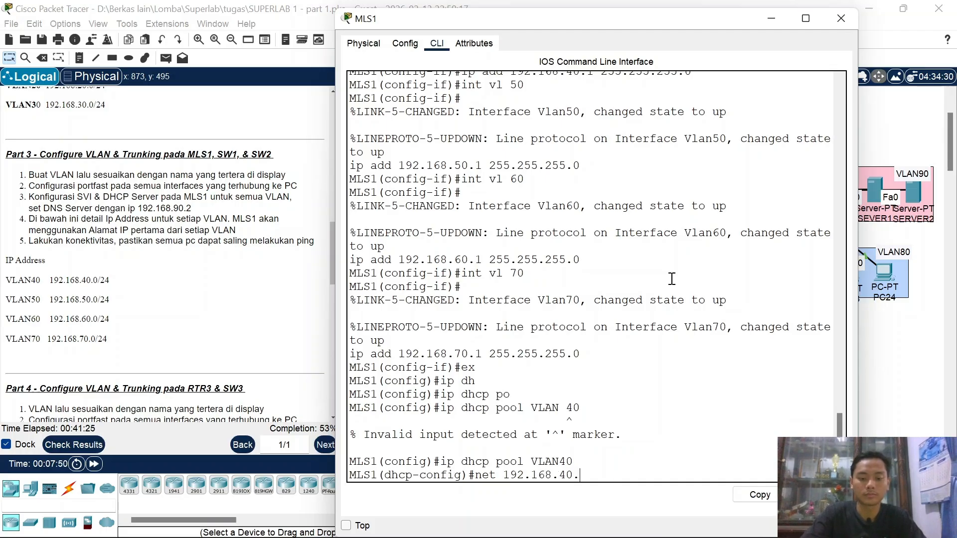
type("0 255.25")
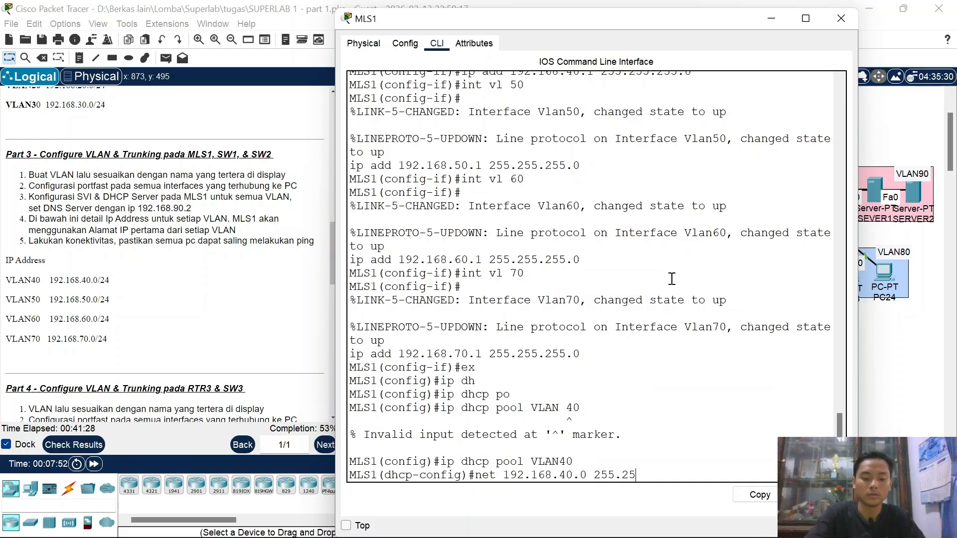
type("5.255.0")
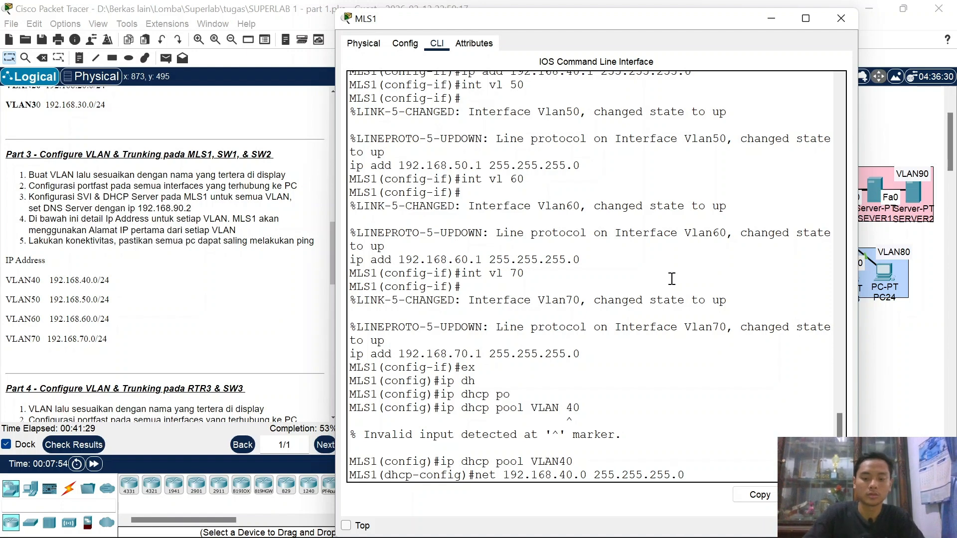
key("Return")
type("def 192.")
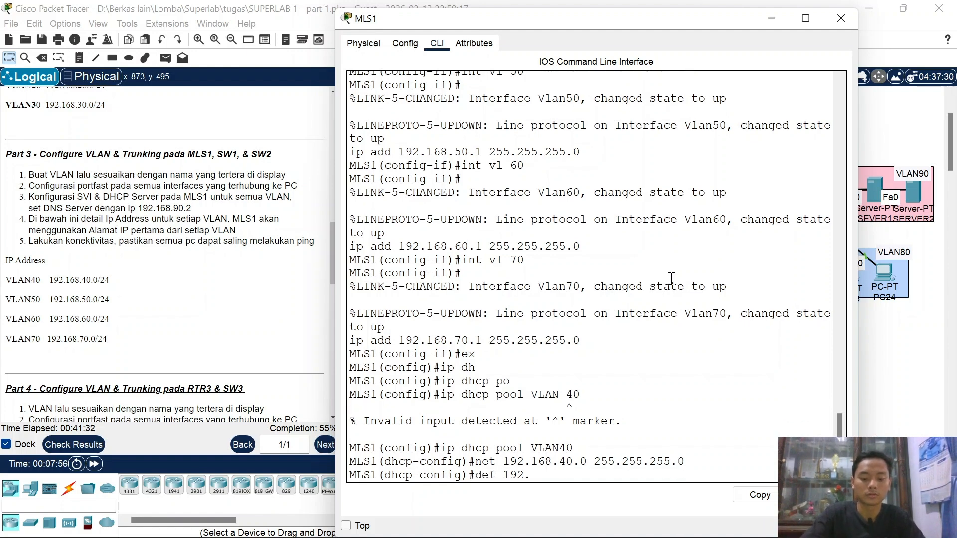
type("168.40.1")
key("Return")
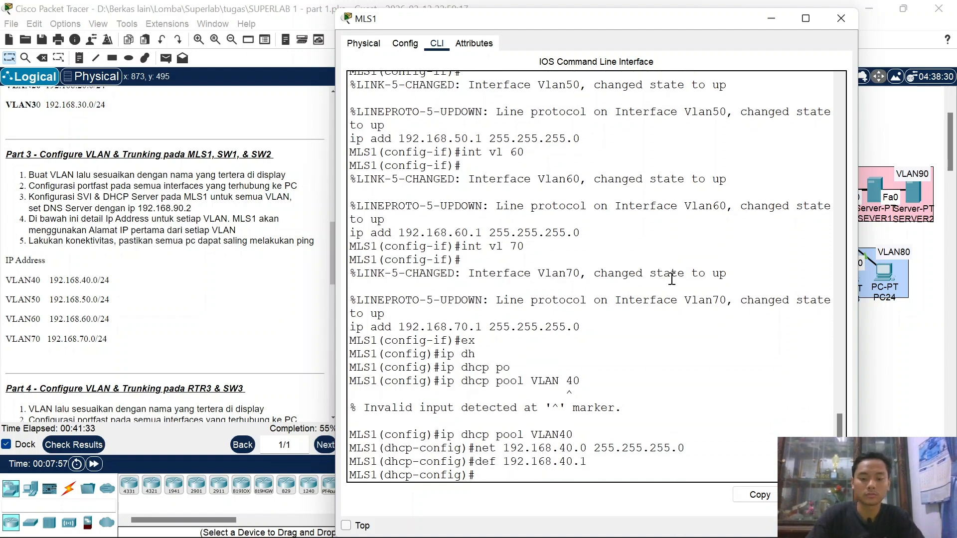
type("dns 192.1")
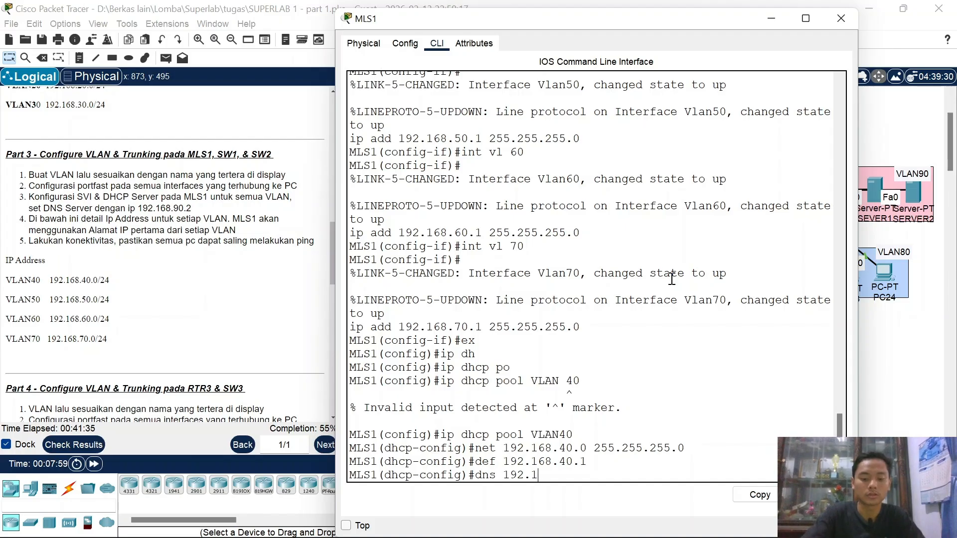
type("68.90.2")
key("Return")
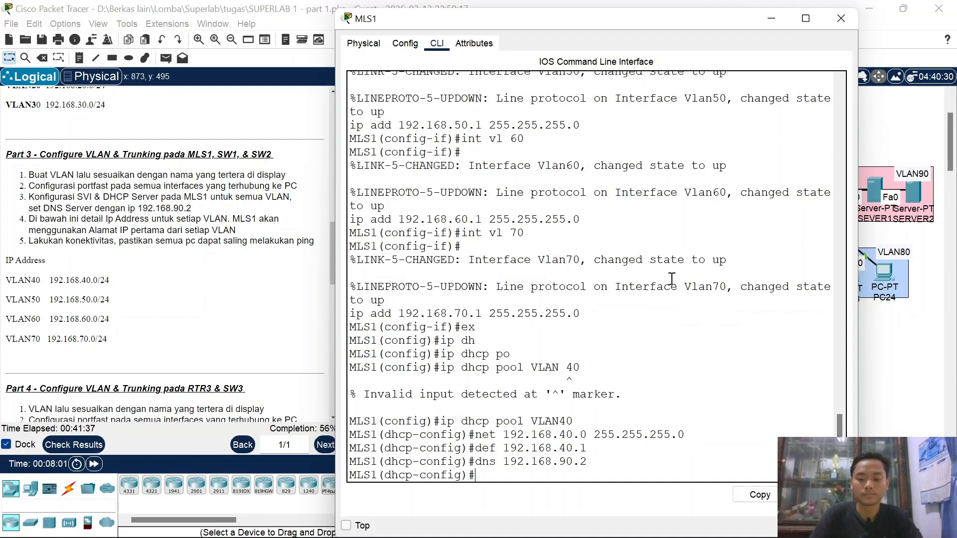
Step: Create DHCP pool VLAN50 with network 192.168.50.0 255.255.255.0
key("Up")
key("Up")
key("Up")
key("Up")
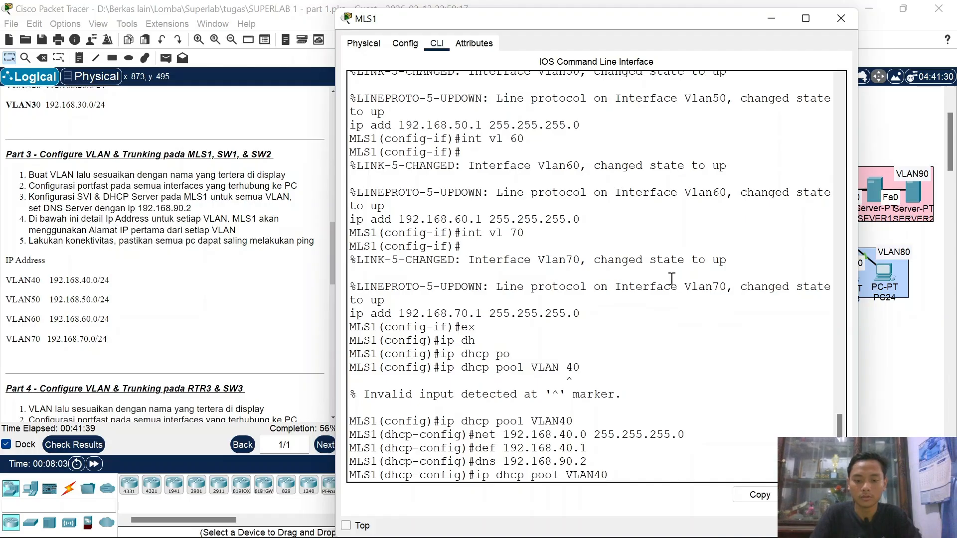
key("BackSpace")
key("BackSpace")
type("50")
key("Return")
key("Up")
key("Up")
key("Up")
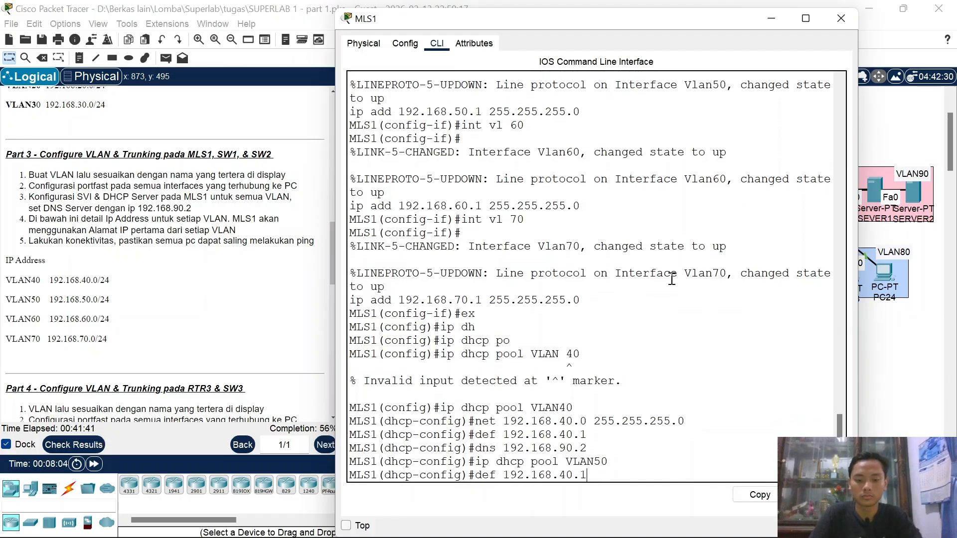
key("Up")
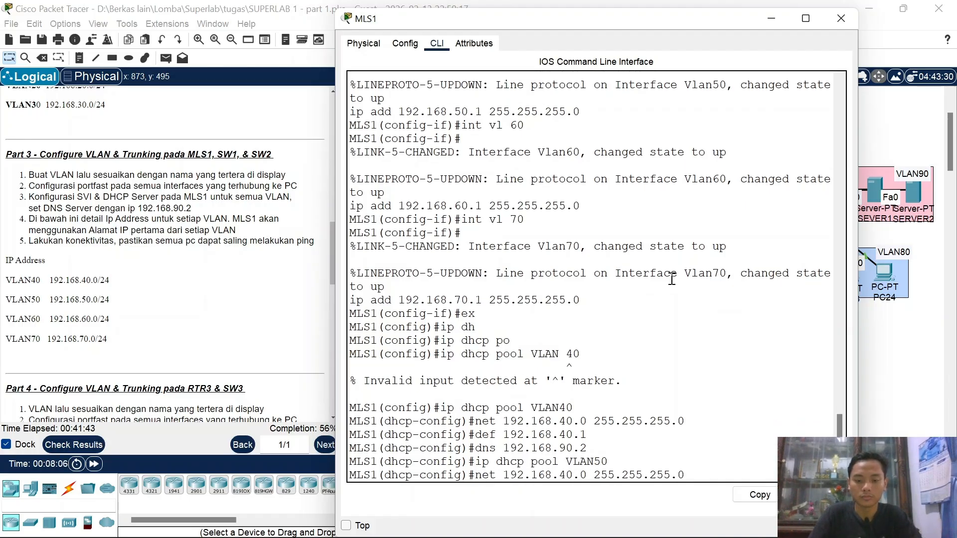
key("Left")
key("Left")
key("Left")
key("Left")
key("Left")
key("Left")
key("Left")
key("Left")
key("Left")
key("Left")
key("Left")
key("Left")
key("Left")
key("Left")
key("Left")
key("Left")
key("Left")
key("BackSpace")
type("5")
key("Return")
Step: Set pool VLAN50's default router to 192.168.50.1 and DNS server to 192.168.90.2
key("Up")
key("Up")
key("Up")
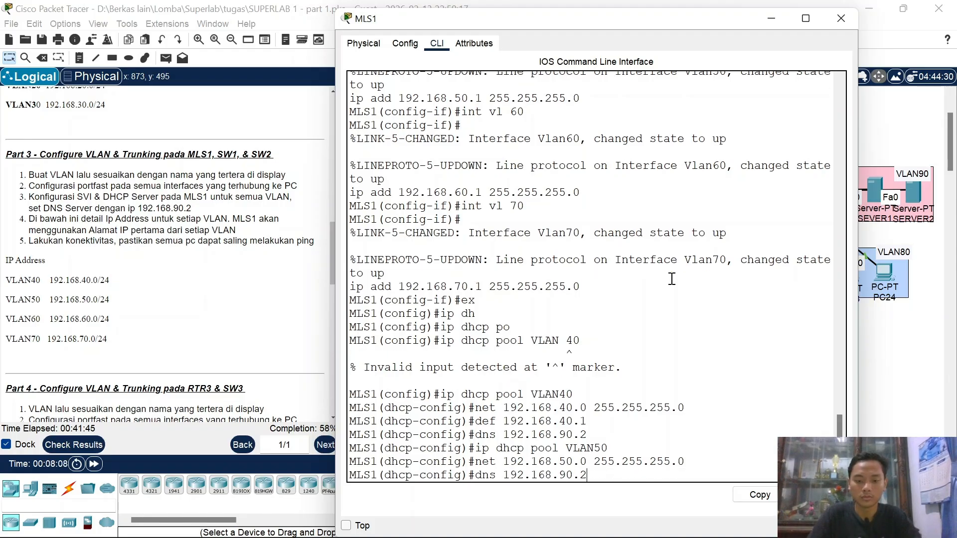
key("Up")
key("Left")
key("BackSpace")
type("5")
key("Return")
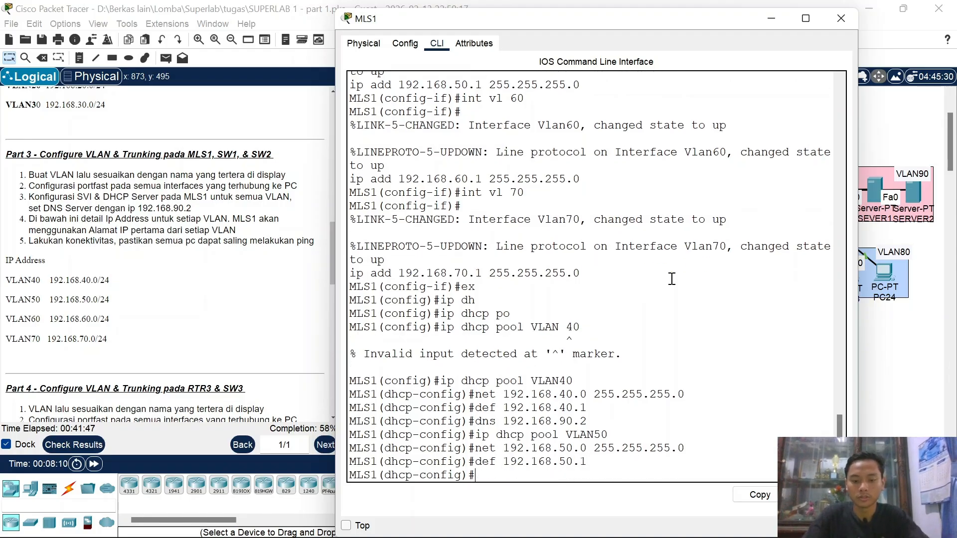
key("Up")
key("Up")
key("Up")
Step: Create DHCP pool VLAN60 with network 192.168.60.0 255.255.255.0
key("Up")
key("Up")
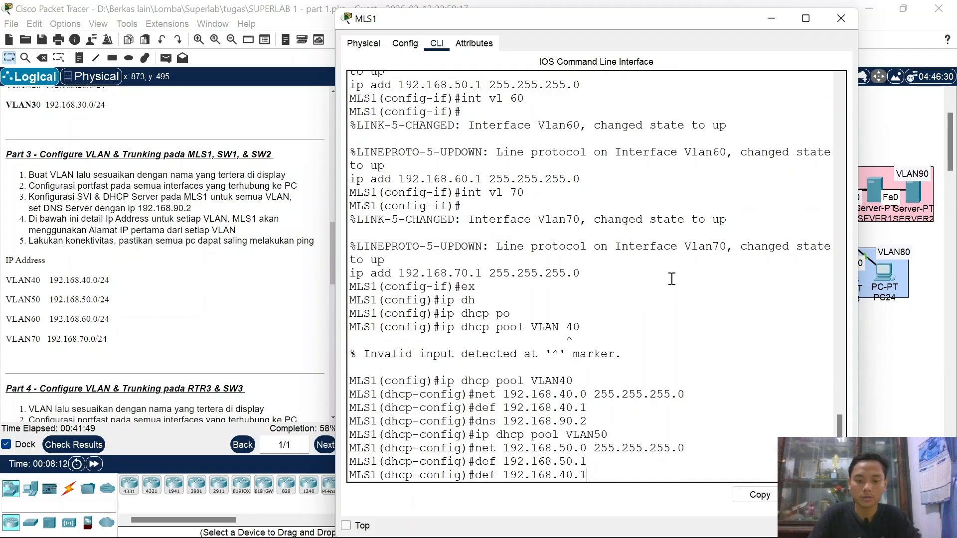
key("Down")
key("Return")
key("Up")
key("Up")
key("Up")
key("Up")
key("Left")
key("BackSpace")
type("6")
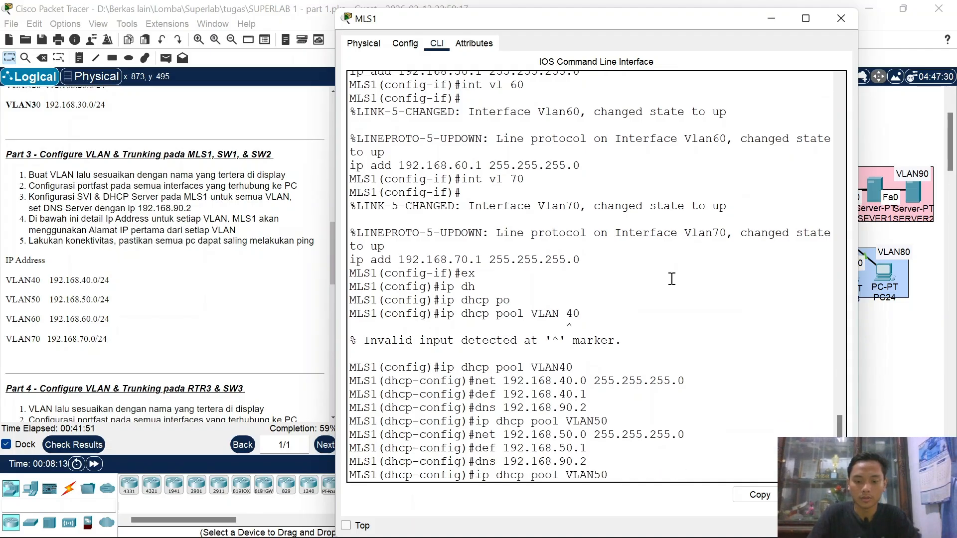
key("Return")
key("Up")
key("Up")
key("Up")
key("Up")
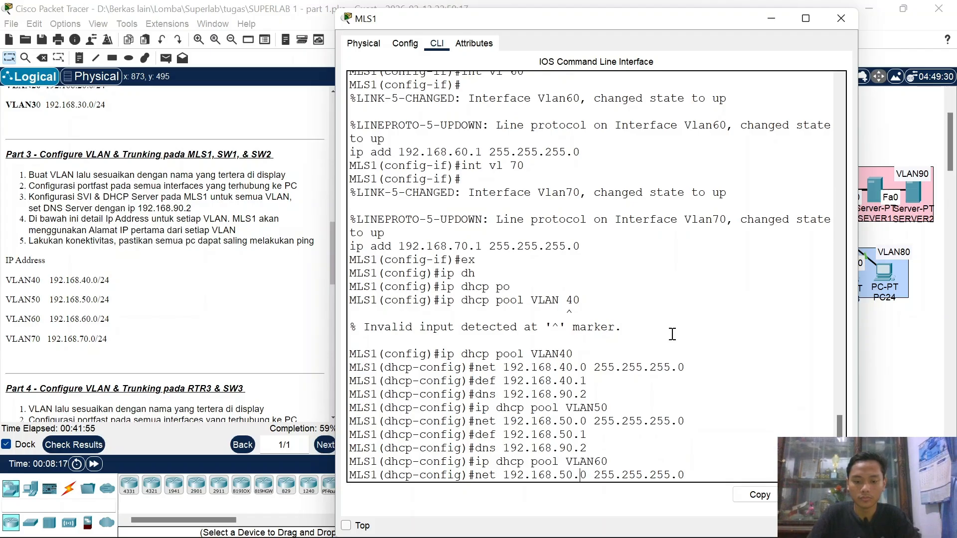
key("Left")
key("Left")
key("BackSpace")
type("6")
key("Return")
Step: Set pool VLAN60's default router to 192.168.60.1 and DNS server to 192.168.90.2
key("Up")
key("Up")
key("Up")
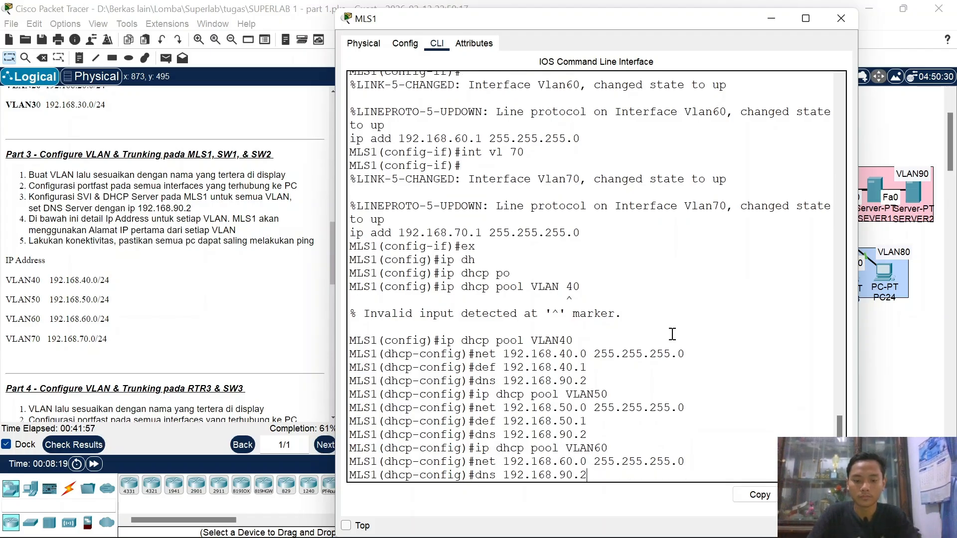
key("Up")
key("Up")
key("Down")
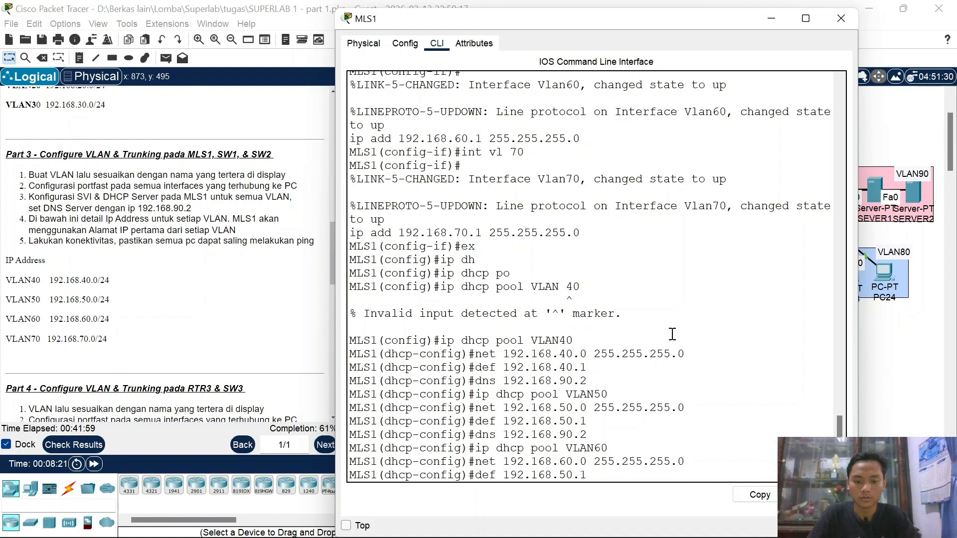
key("Left")
key("Left")
key("BackSpace")
type("6")
key("Return")
key("Up")
key("Up")
key("Up")
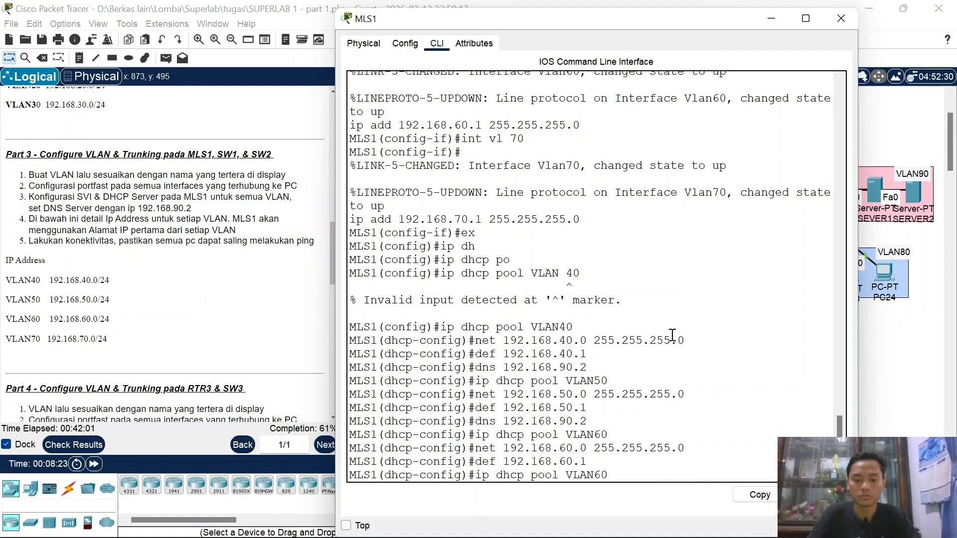
key("Up")
key("Return")
Step: Create DHCP pool VLAN70 with network 192.168.70.0 255.255.255.0
key("Up")
key("Up")
key("Up")
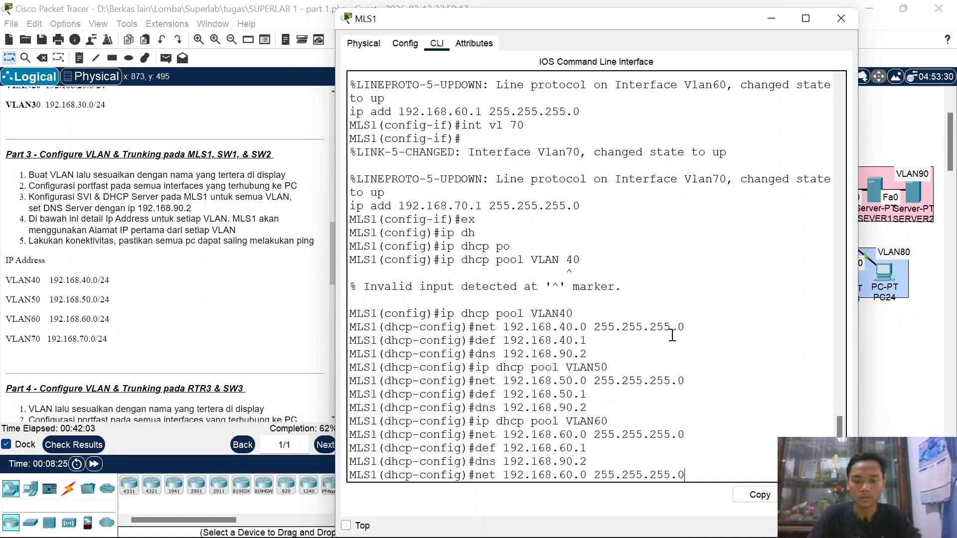
key("Up")
key("BackSpace")
type("70")
key("Return")
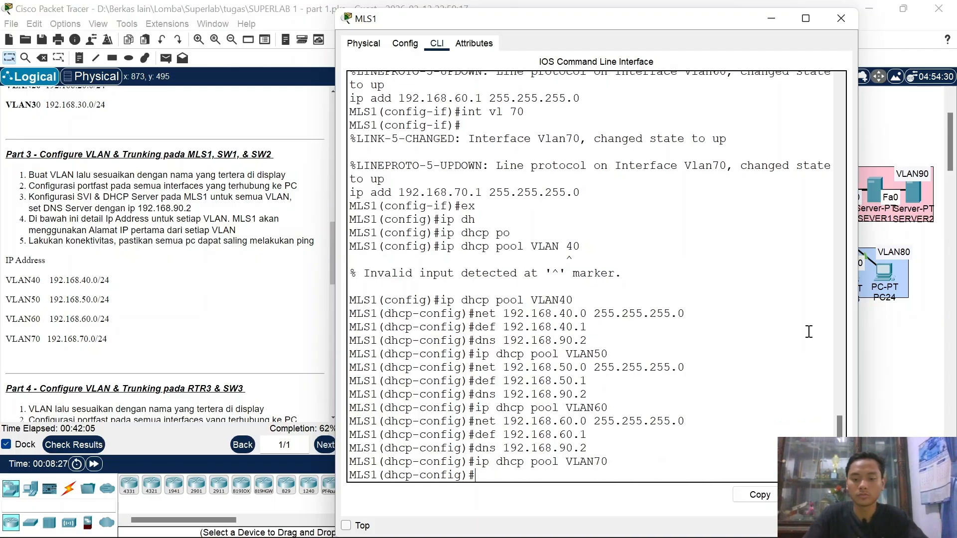
key("Up")
key("Up")
key("Up")
key("Up")
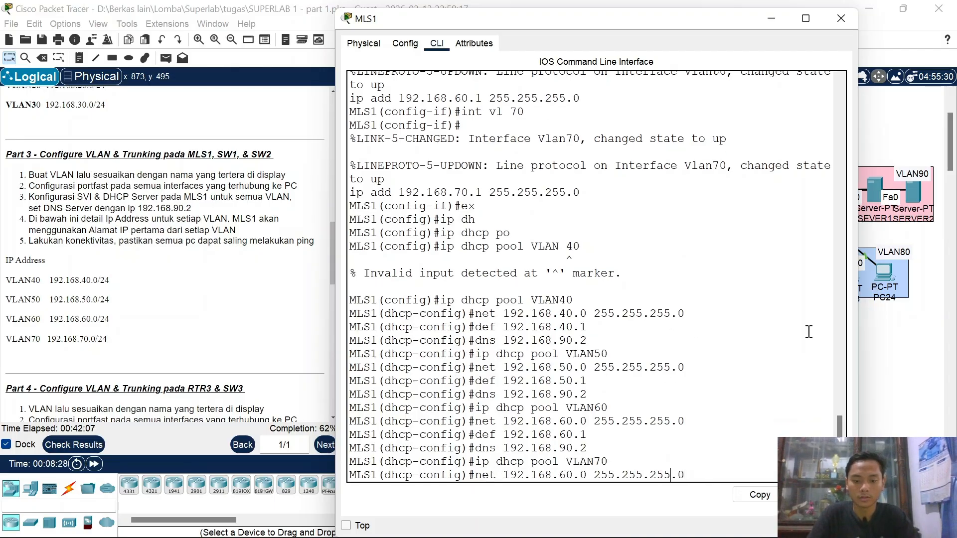
key("Left")
key("Left")
key("Left")
key("Left")
key("Left")
key("Left")
key("Left")
key("Left")
key("Left")
key("Left")
key("Left")
key("Left")
key("Left")
key("Left")
key("Left")
key("Left")
key("Left")
key("BackSpace")
type("7")
key("Return")
Step: Set pool VLAN70's default router to 192.168.70.1 and DNS 192.168.90.2, then exit
key("Up")
key("Up")
key("Up")
key("Up")
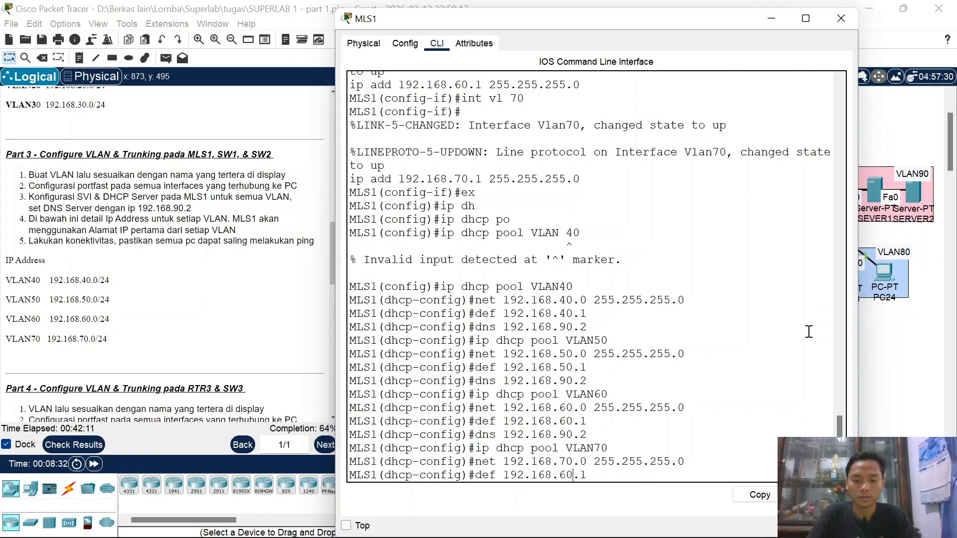
key("BackSpace")
key("BackSpace")
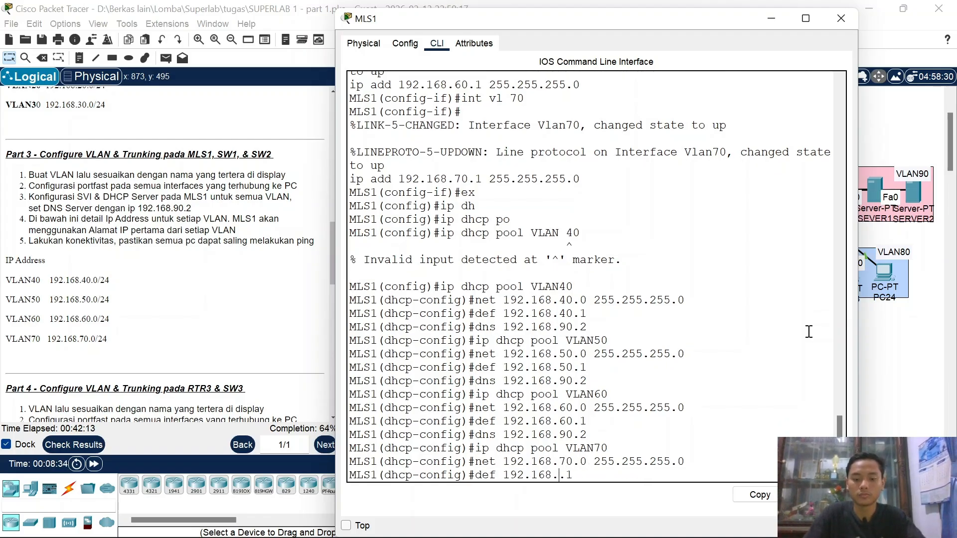
type("70")
key("Return")
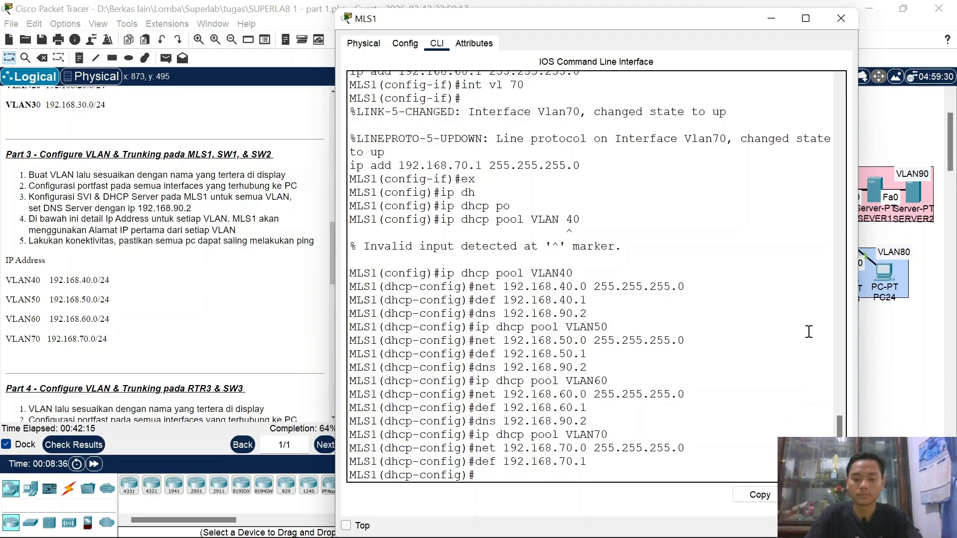
key("Up")
key("Up")
key("Up")
key("Up")
key("Return")
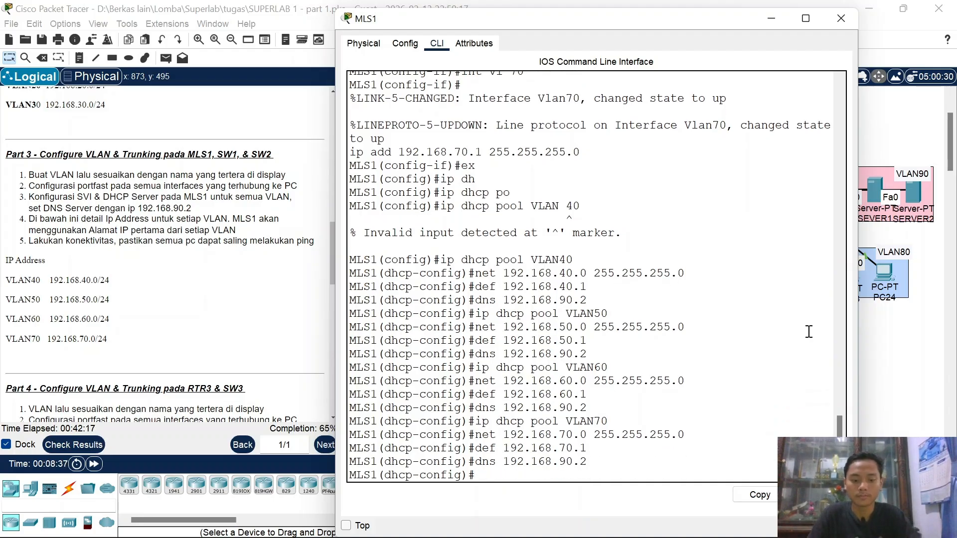
type("ex")
key("Return")
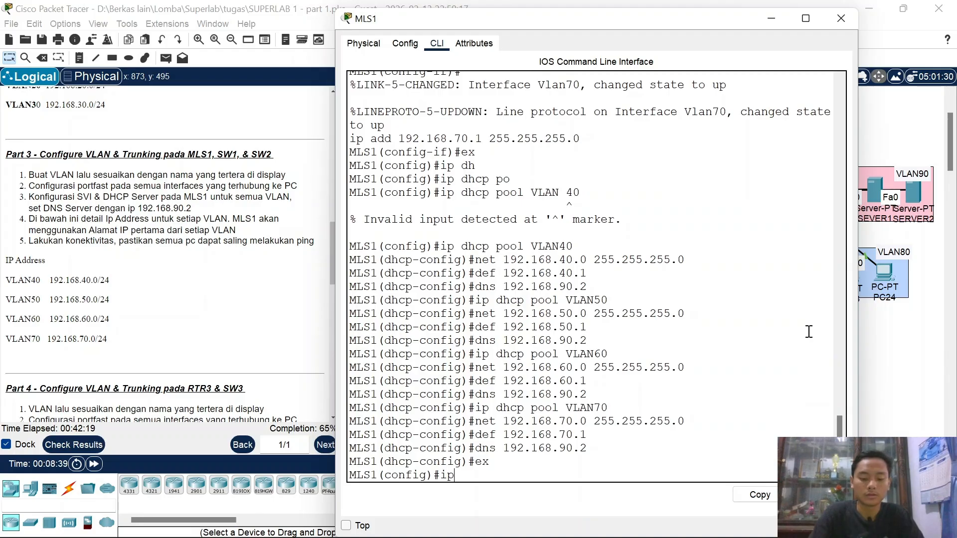
Step: Exclude 192.168.40.1 and 192.168.50.1 from DHCP with ip dhcp excluded-address
type("dh")
key("Tab")
type("ex")
key("Tab")
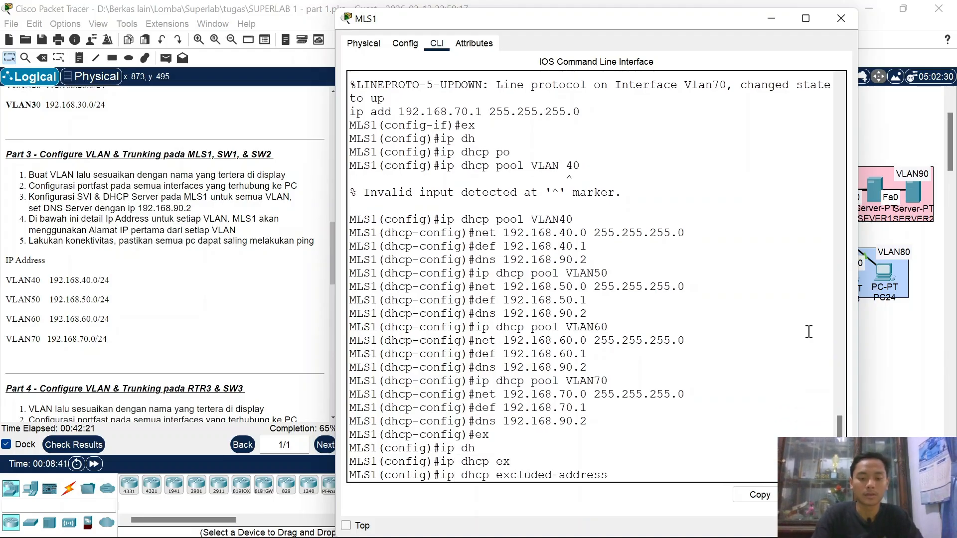
type("192.168.")
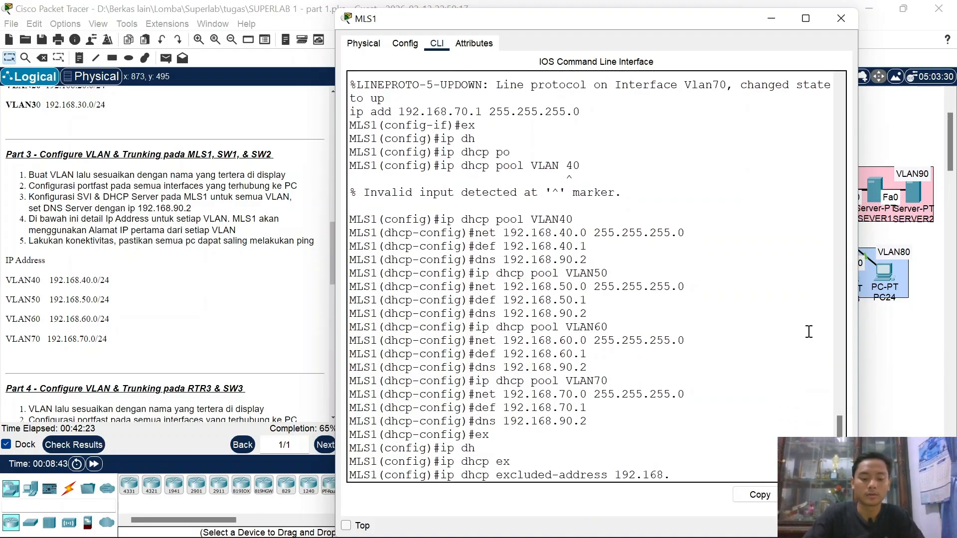
type("40.1")
key("Return")
key("Up")
key("Left")
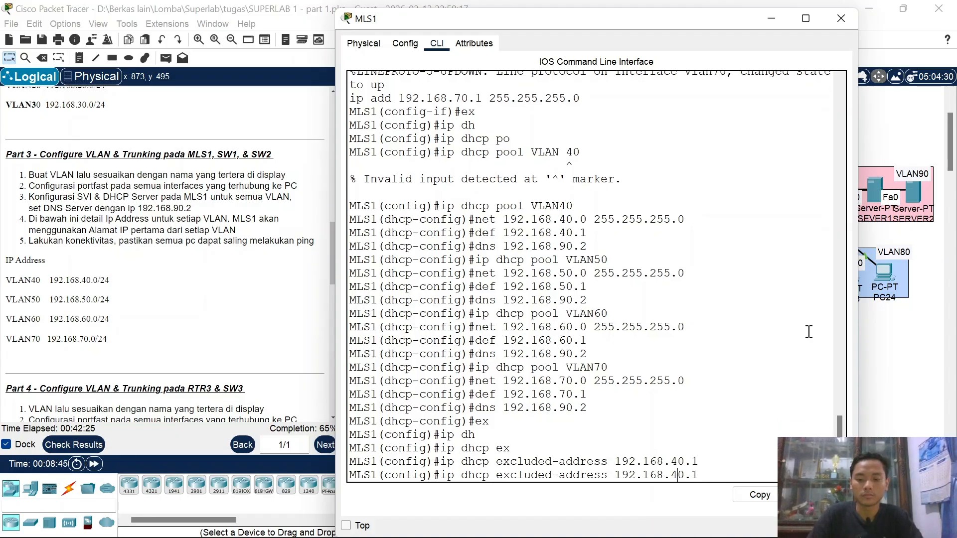
type("5")
key("Return")
Step: Exclude 192.168.60.1 and 192.168.70.1 from DHCP leasing
key("Up")
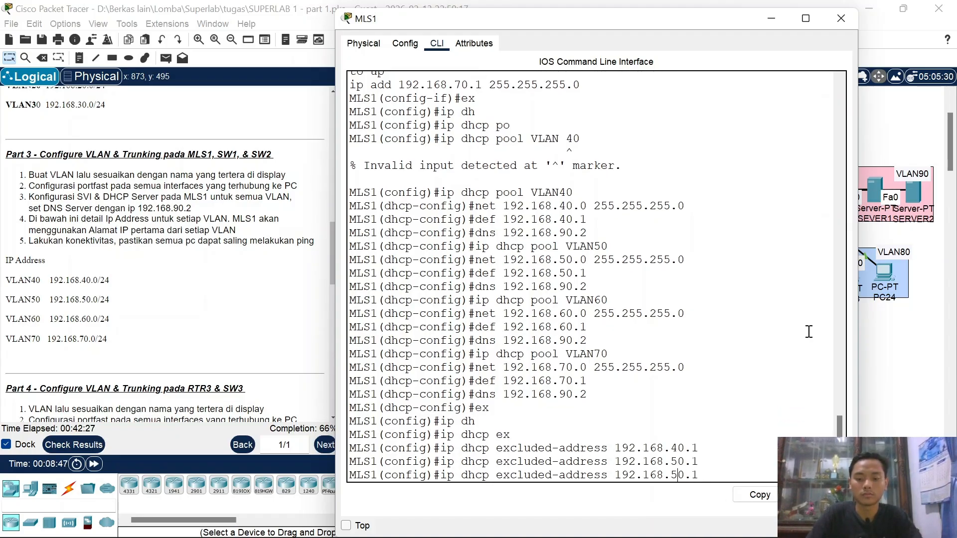
type("6")
key("Return")
key("Up")
key("Up")
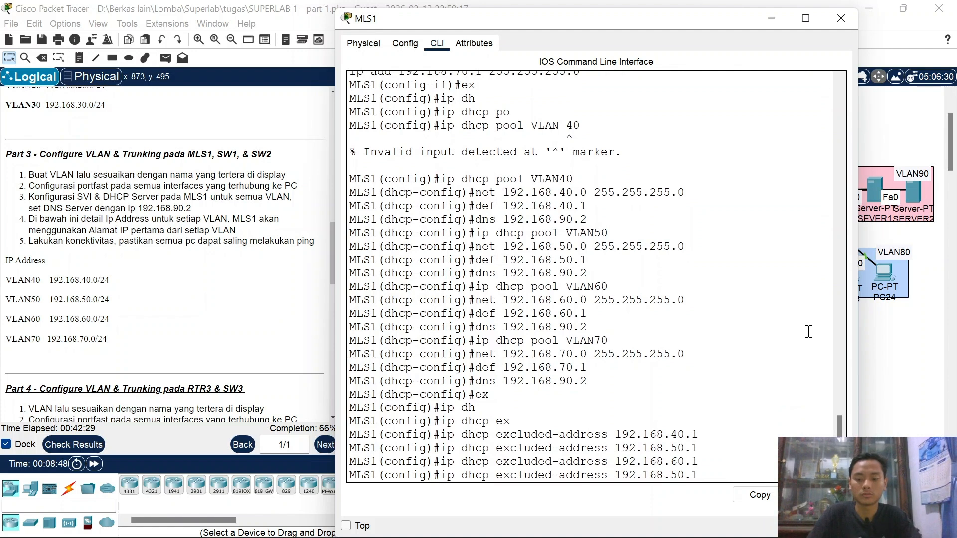
key("Left")
key("Left")
key("Left")
key("BackSpace")
type("7")
key("Return")
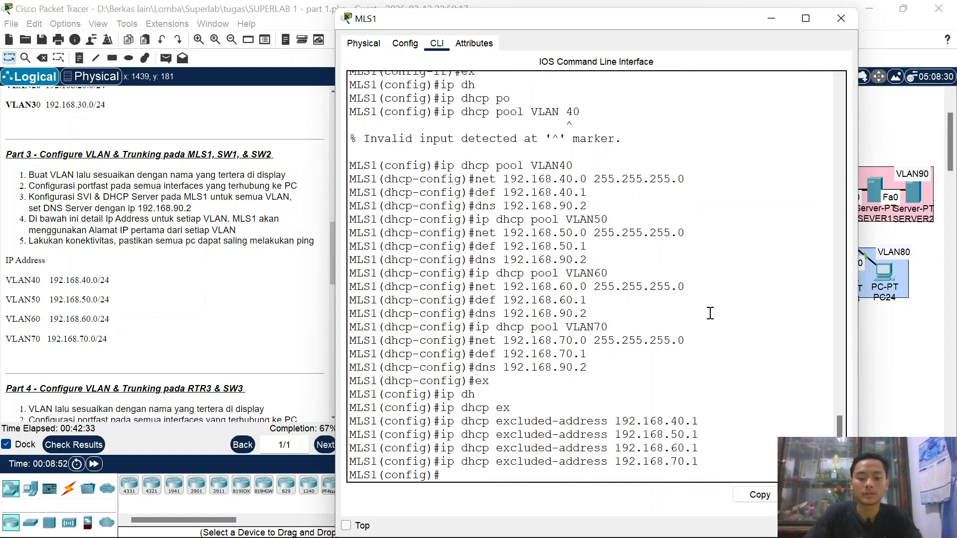
type("ip")
key("BackSpace")
key("BackSpace")
key("BackSpace")
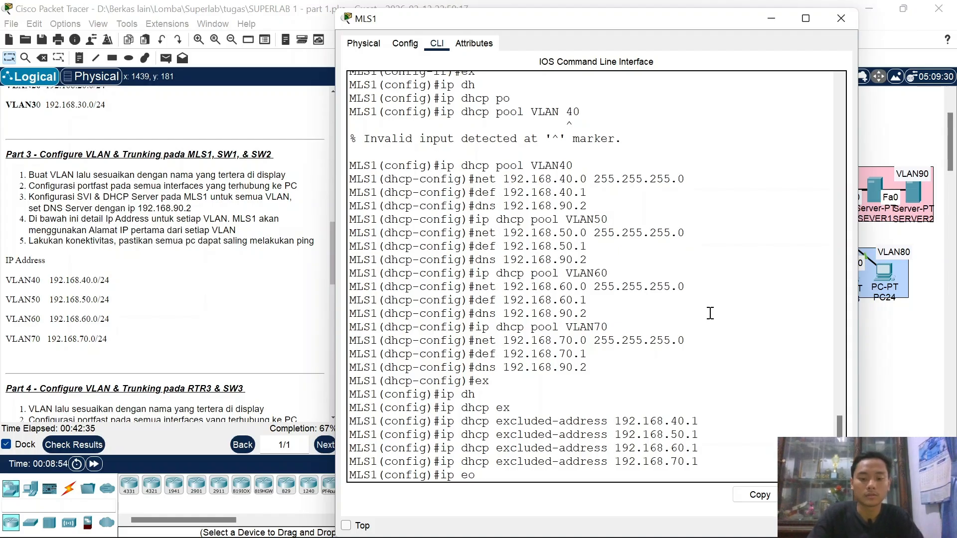
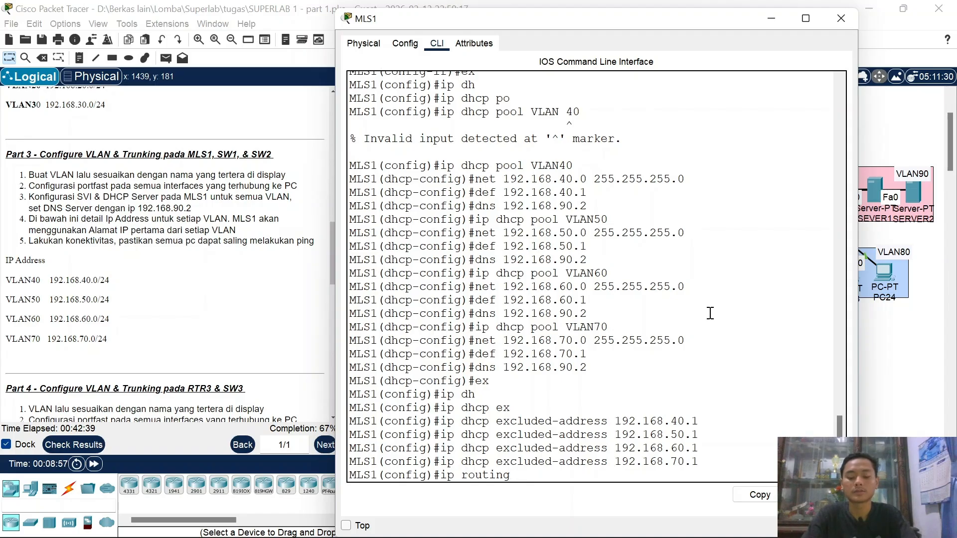
Step: Apply the 'ip routing' command on MLS1 and close the MLS1 window
key("Return")
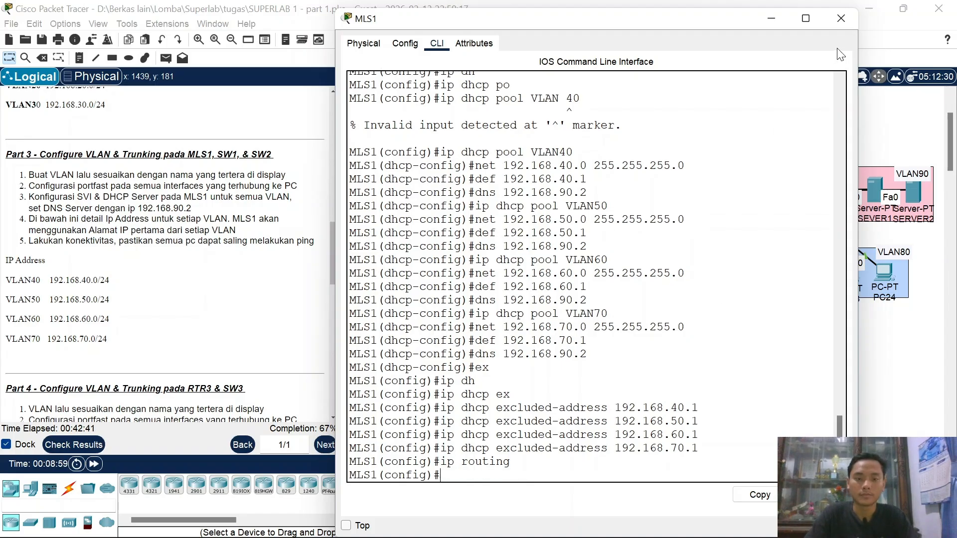
left_click(849, 27)
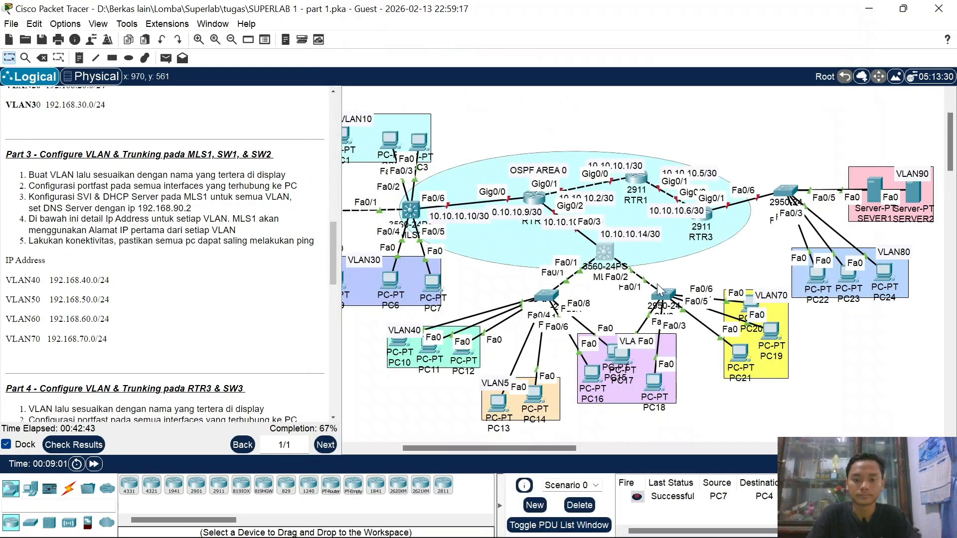
Step: Switch PC10 and PC11 to DHCP in their IP Configuration
left_click(396, 342)
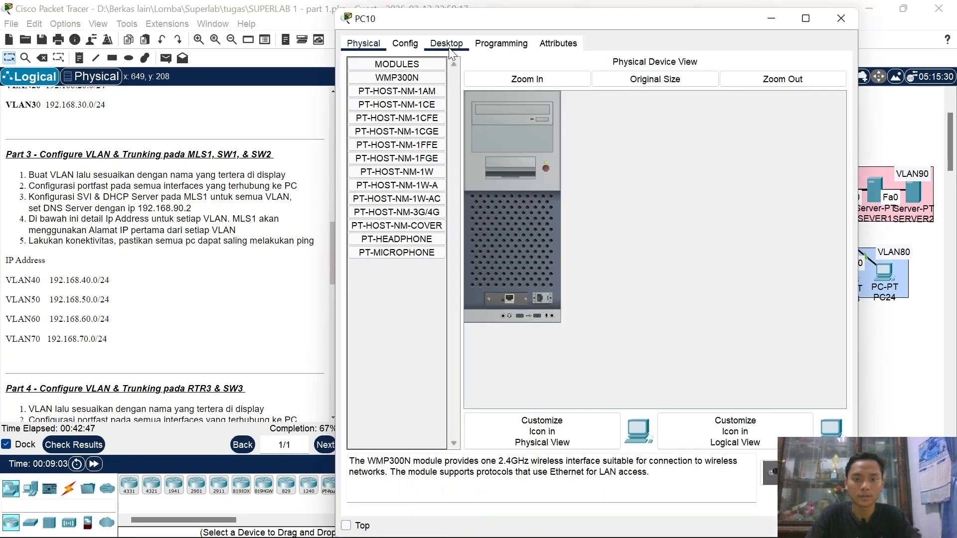
left_click(450, 49)
left_click(411, 88)
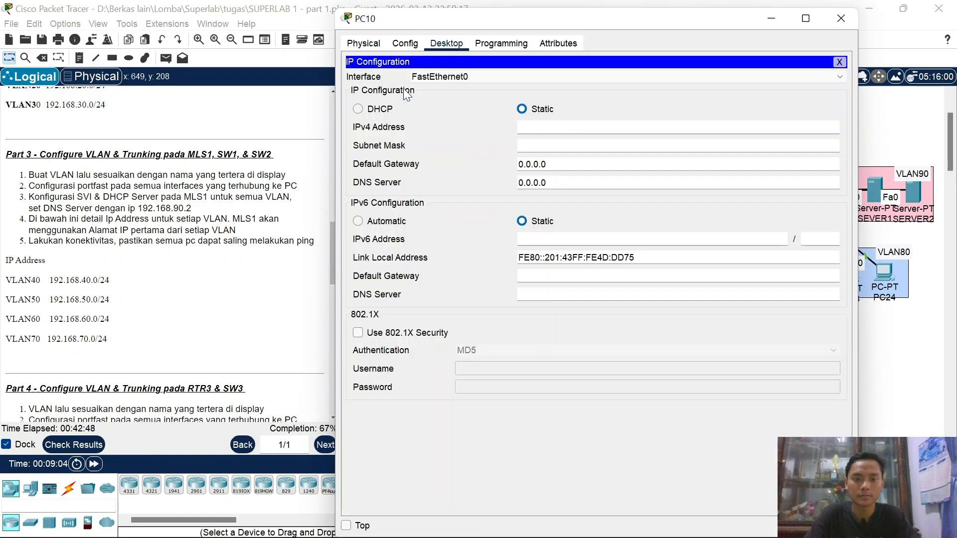
left_click(370, 110)
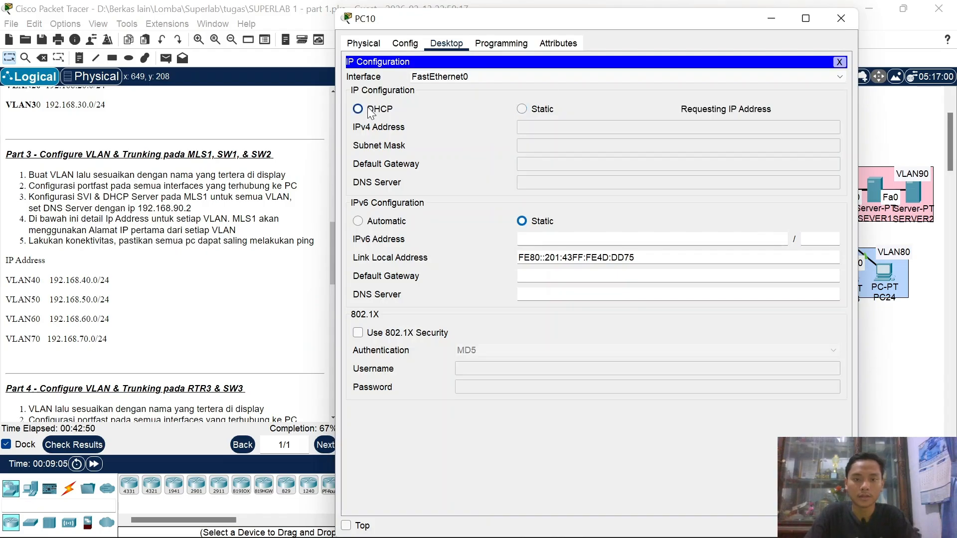
left_click(834, 22)
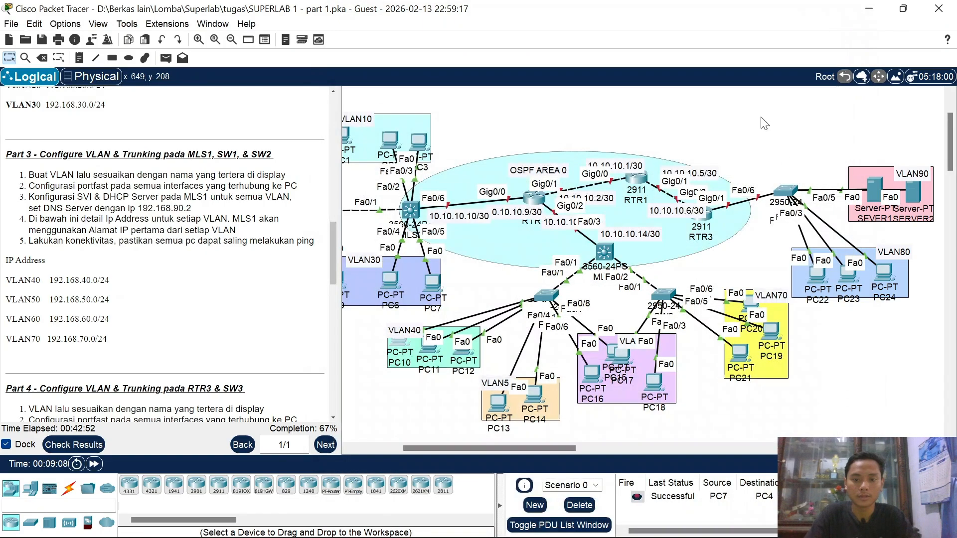
left_click(431, 352)
left_click(445, 147)
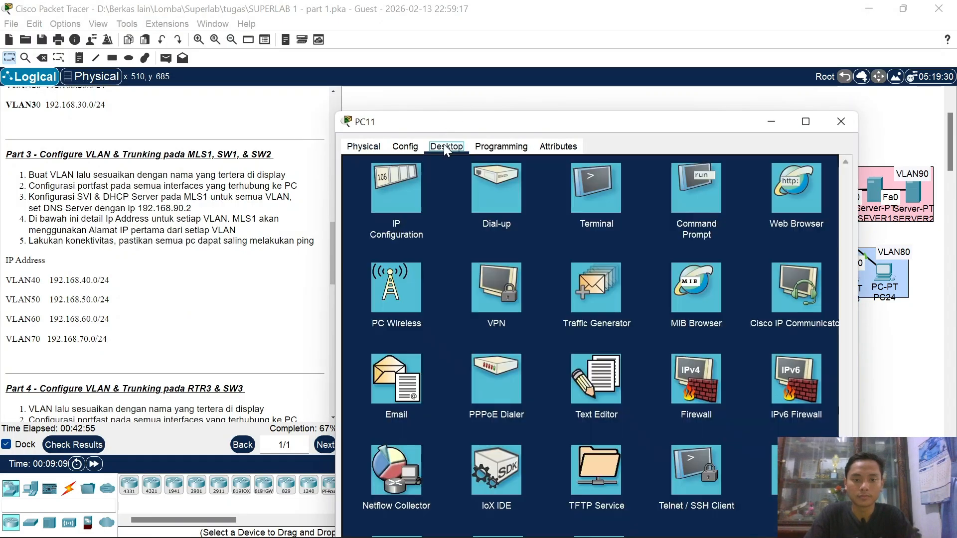
left_click(403, 177)
left_click(380, 213)
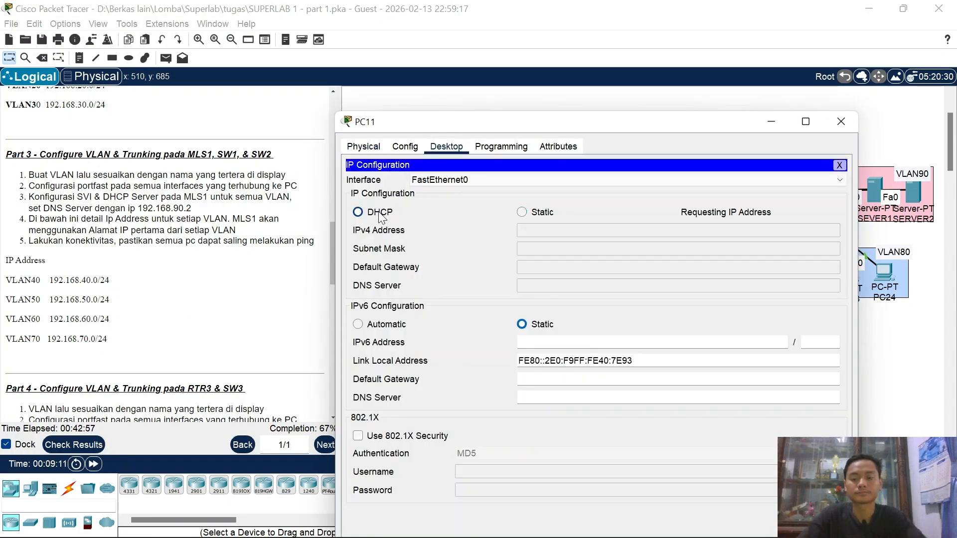
left_click(840, 121)
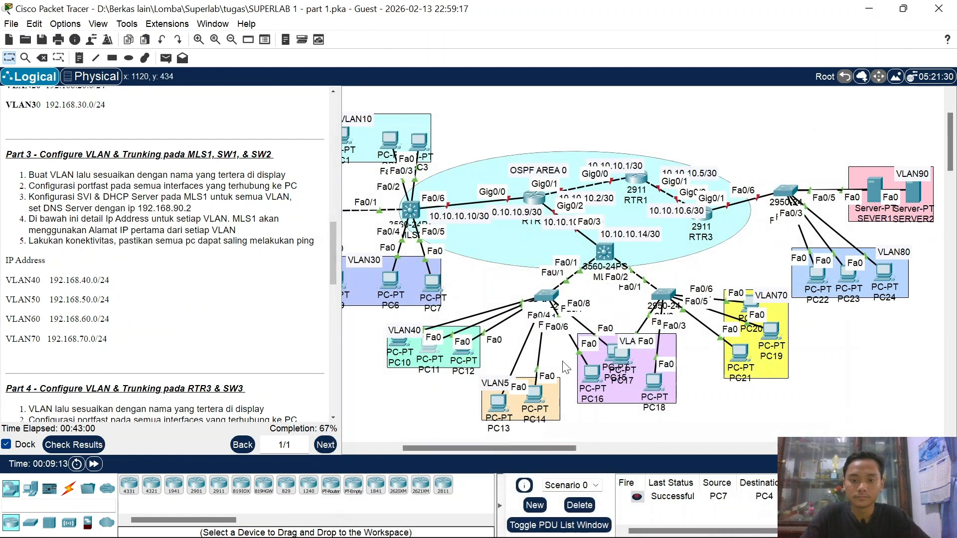
Step: Switch PC12 and PC13 to DHCP, with PC13 receiving 192.168.50.2 and gateway 192.168.50.1
left_click(463, 351)
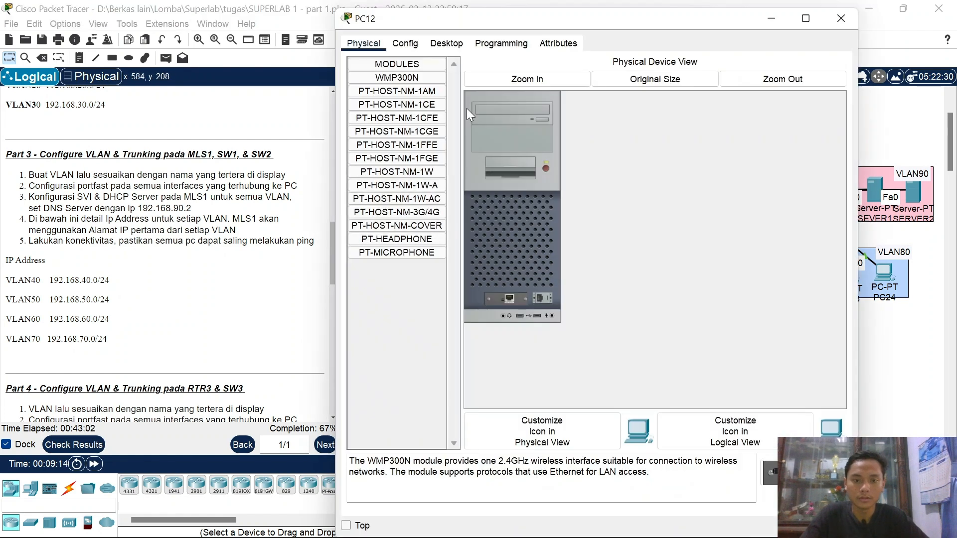
left_click(455, 42)
left_click(402, 101)
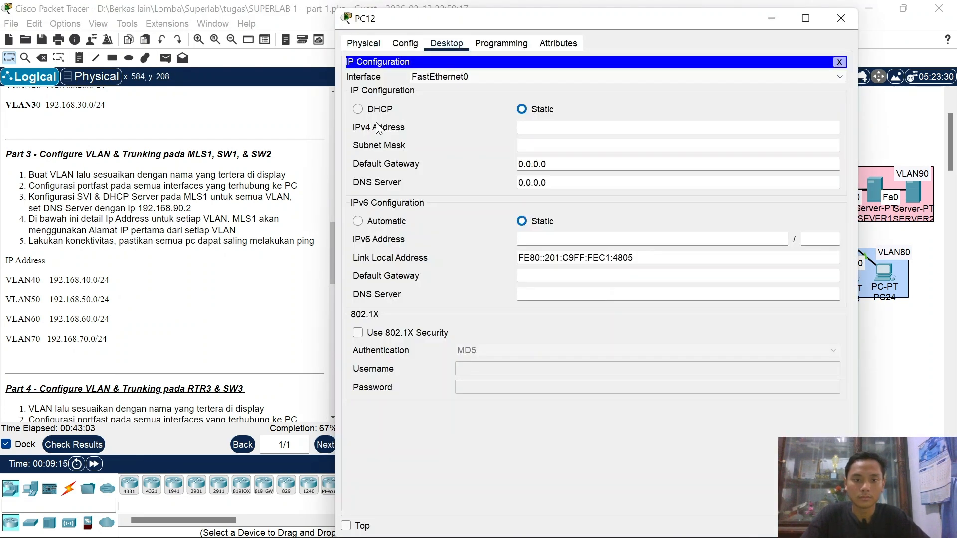
left_click(367, 107)
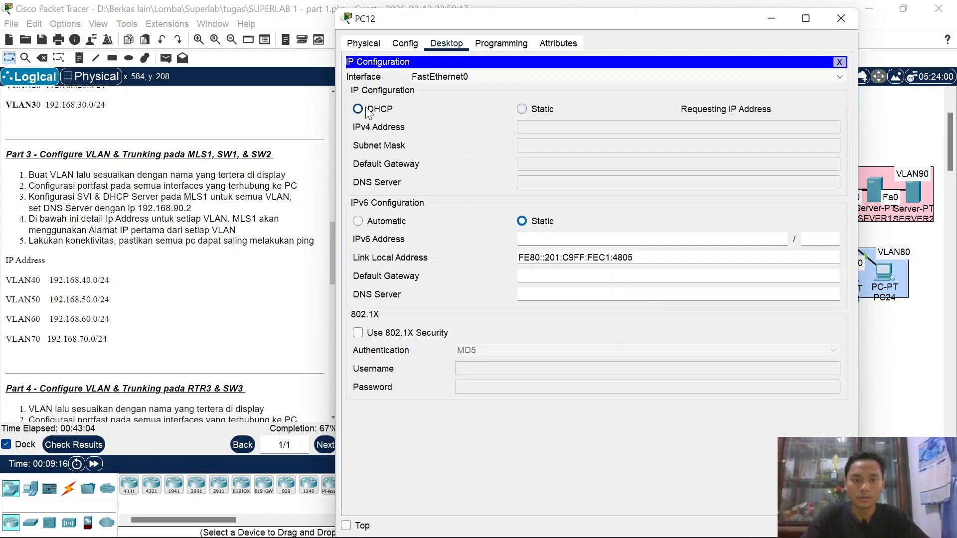
left_click(842, 19)
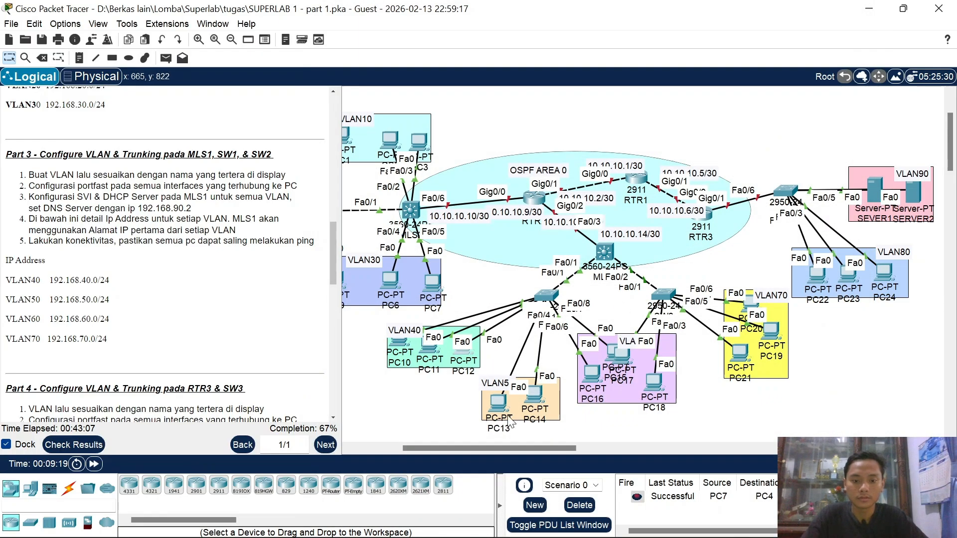
left_click(498, 402)
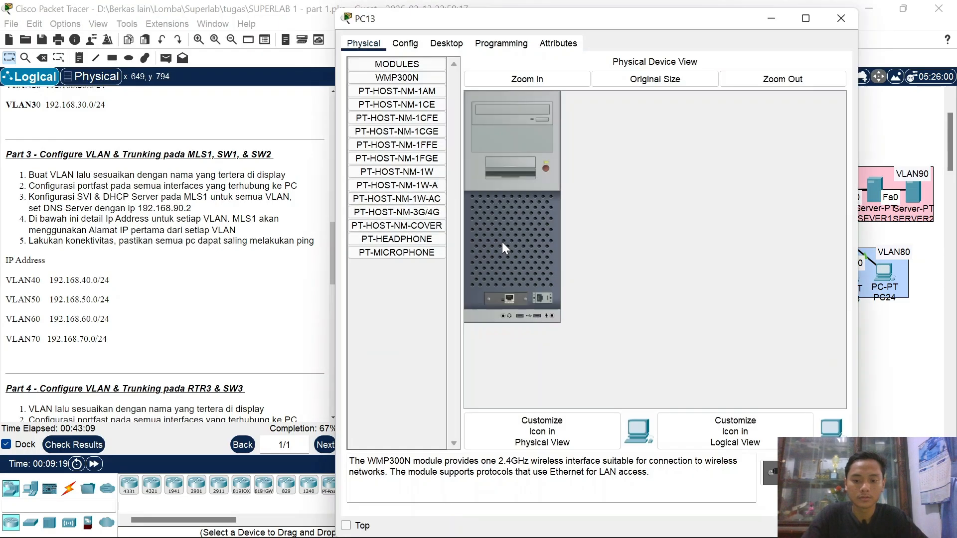
left_click(446, 44)
left_click(406, 85)
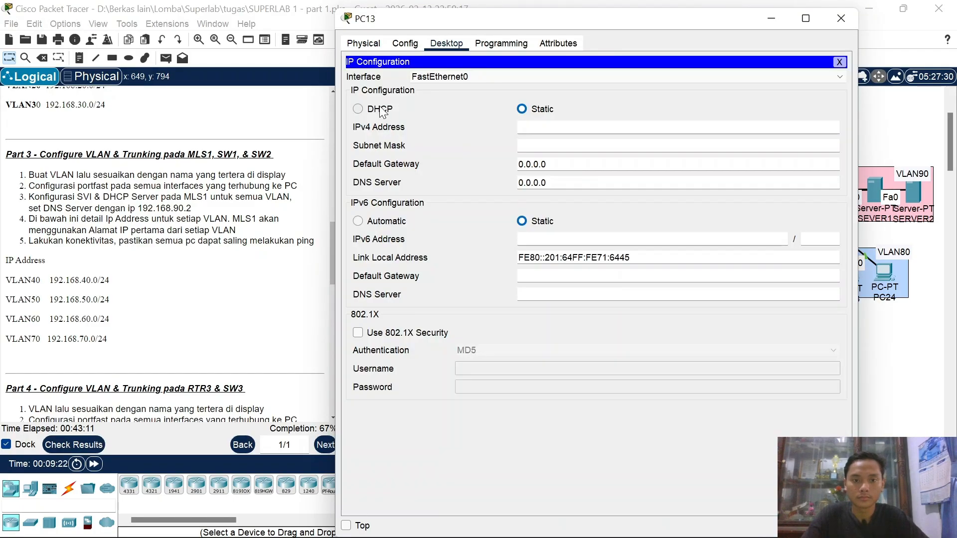
left_click(382, 110)
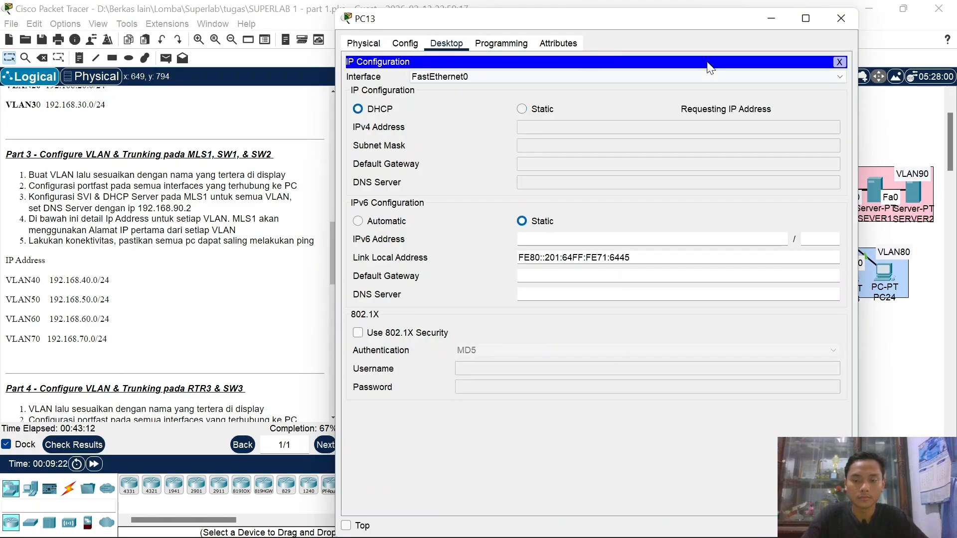
left_click(840, 19)
Step: Set PC14's IP Configuration to DHCP
left_click(538, 397)
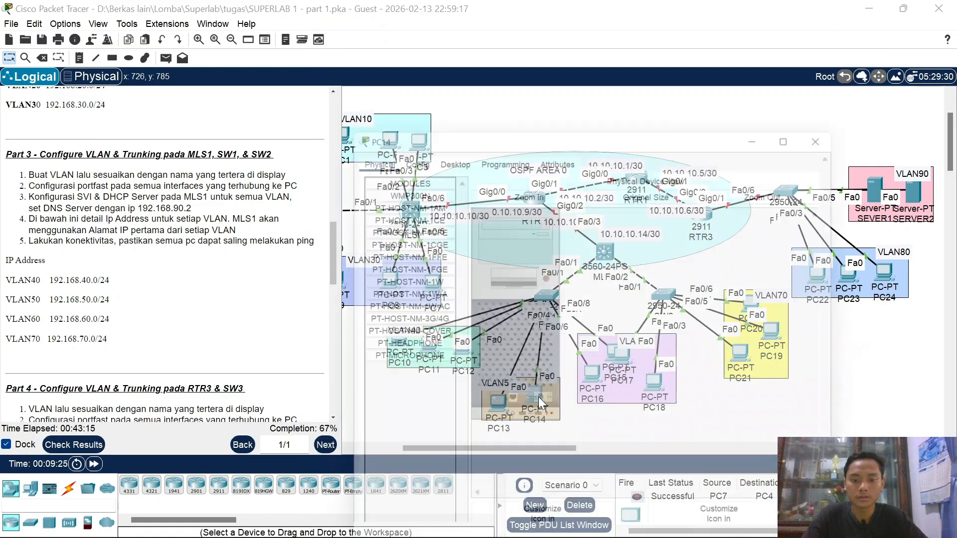
left_click(439, 45)
left_click(404, 76)
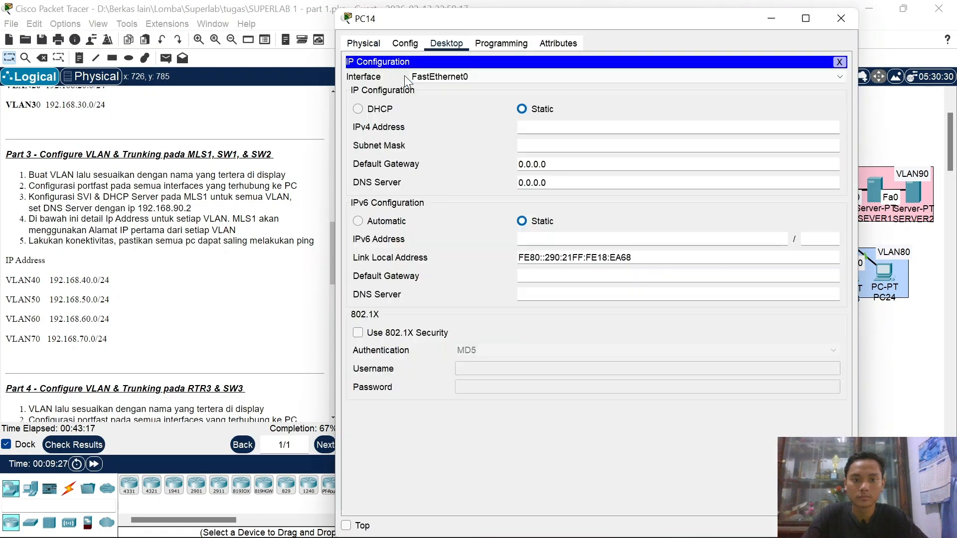
left_click(358, 108)
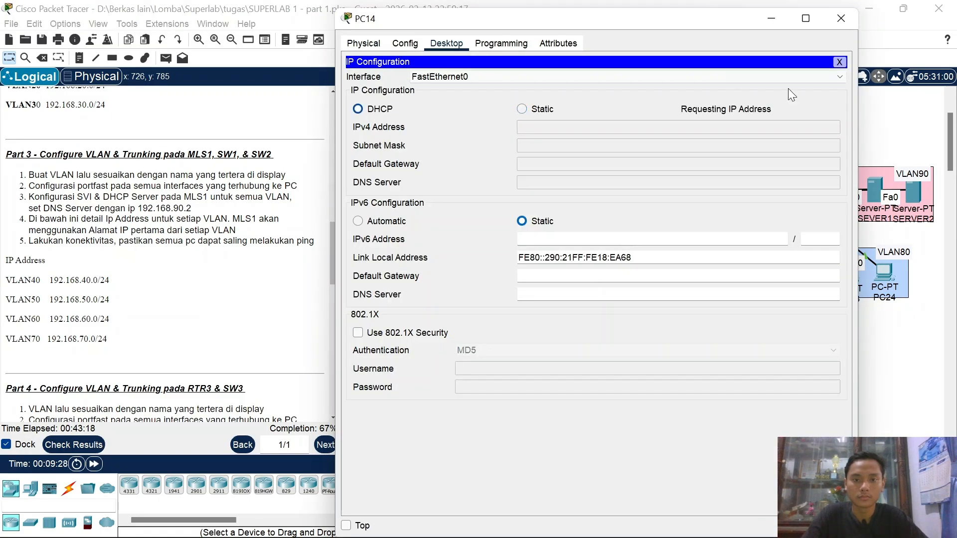
left_click(847, 22)
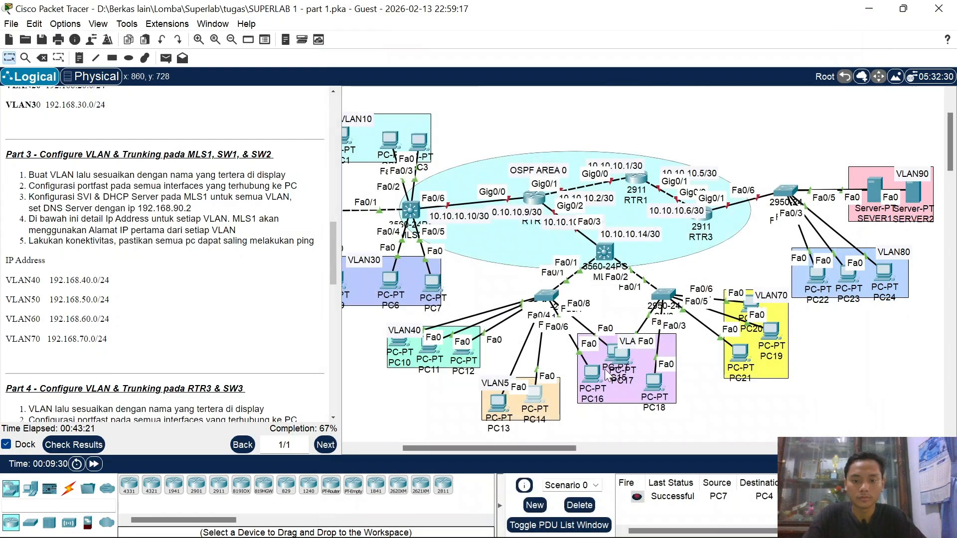
Step: Switch PC16 and PC15 to DHCP in their IP Configuration
left_click(600, 371)
left_click(446, 44)
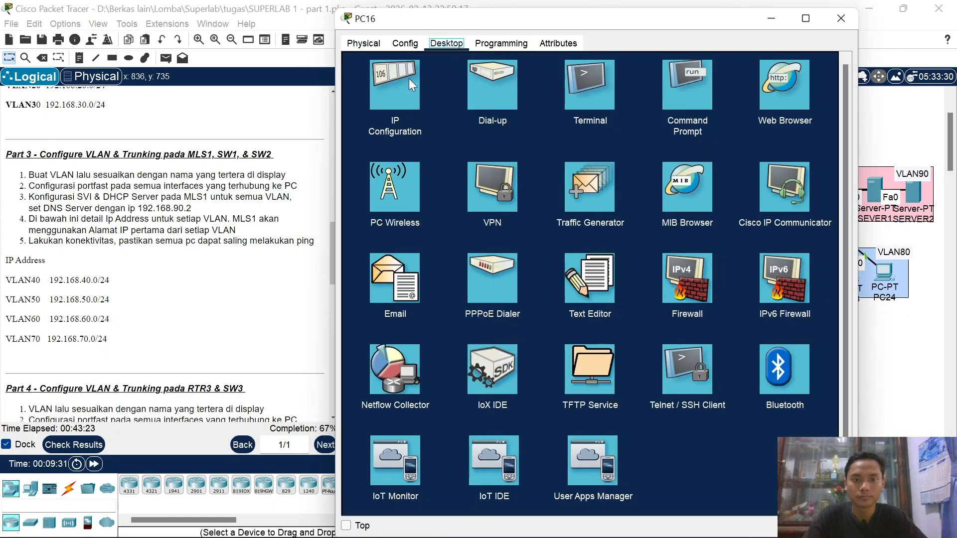
left_click(406, 80)
left_click(383, 109)
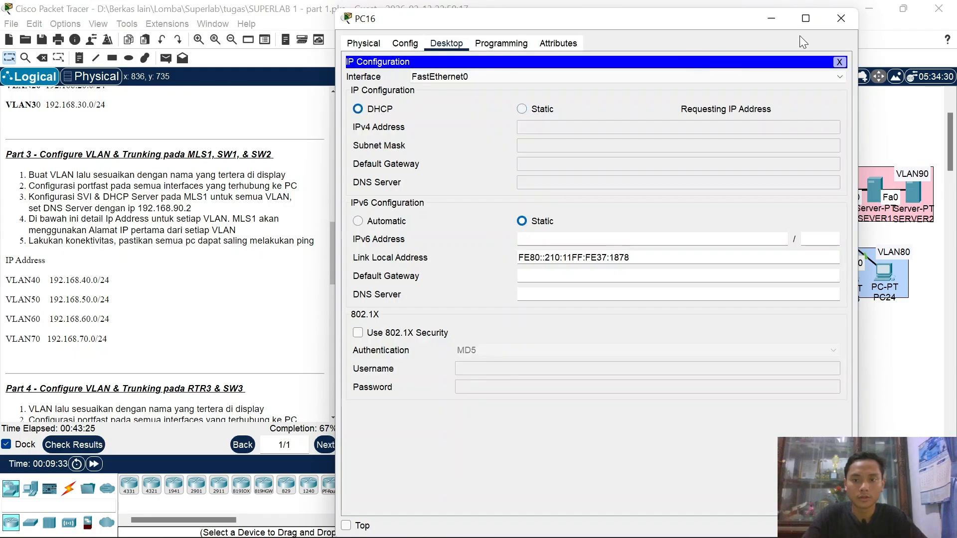
left_click(839, 18)
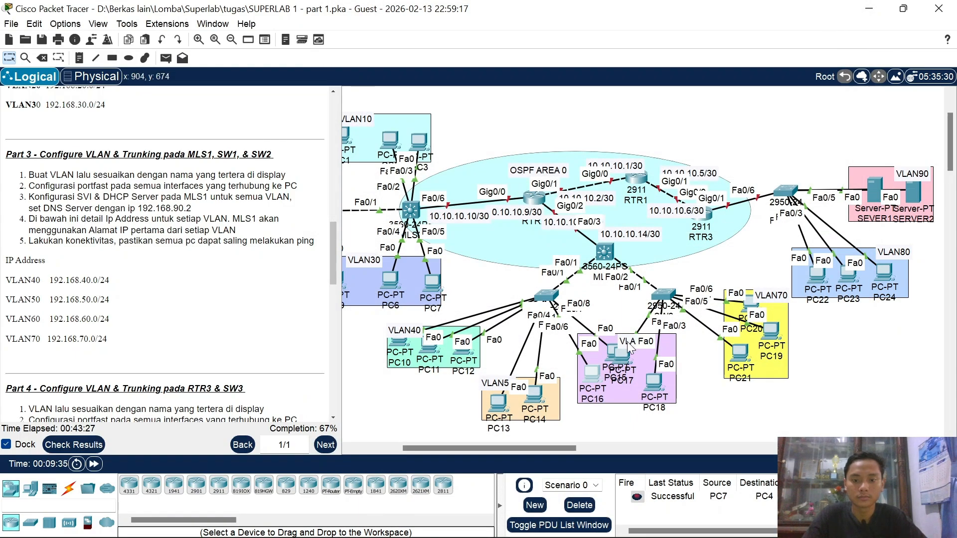
left_click(613, 353)
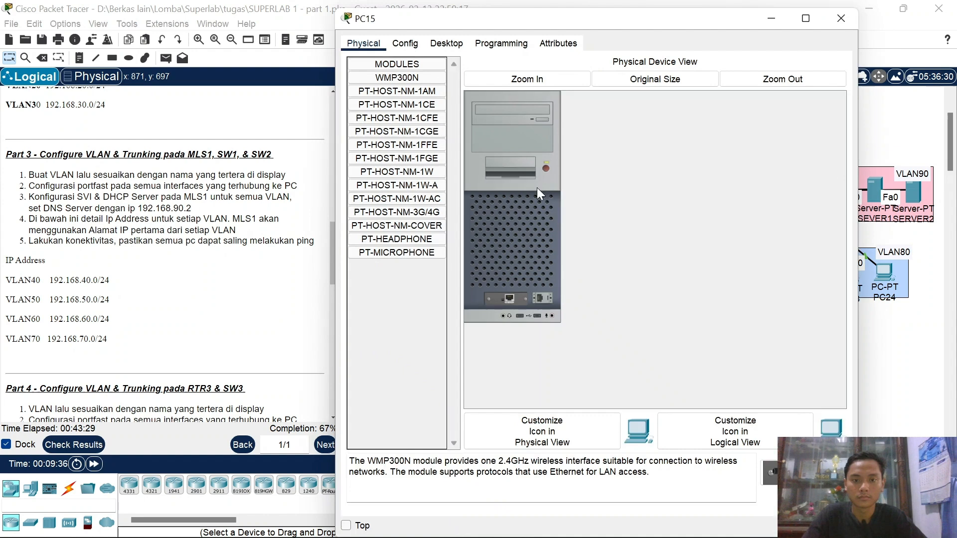
left_click(460, 45)
left_click(394, 82)
left_click(378, 109)
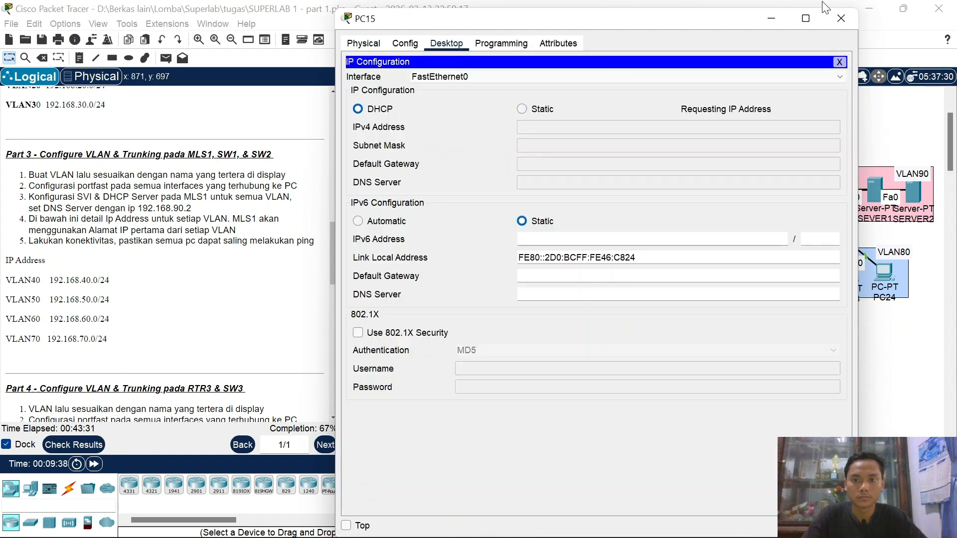
left_click(840, 19)
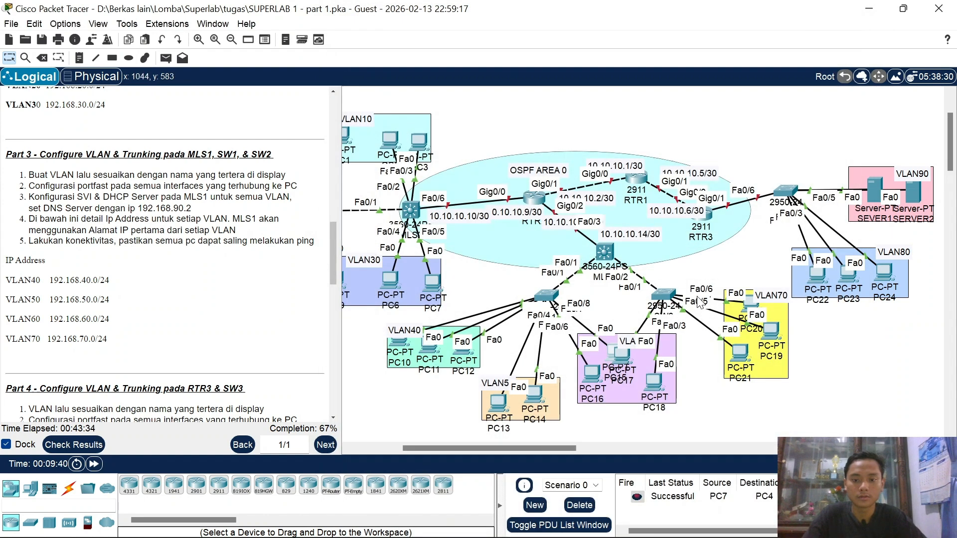
Step: Switch PC17 and PC18 to DHCP addressing
left_click(626, 357)
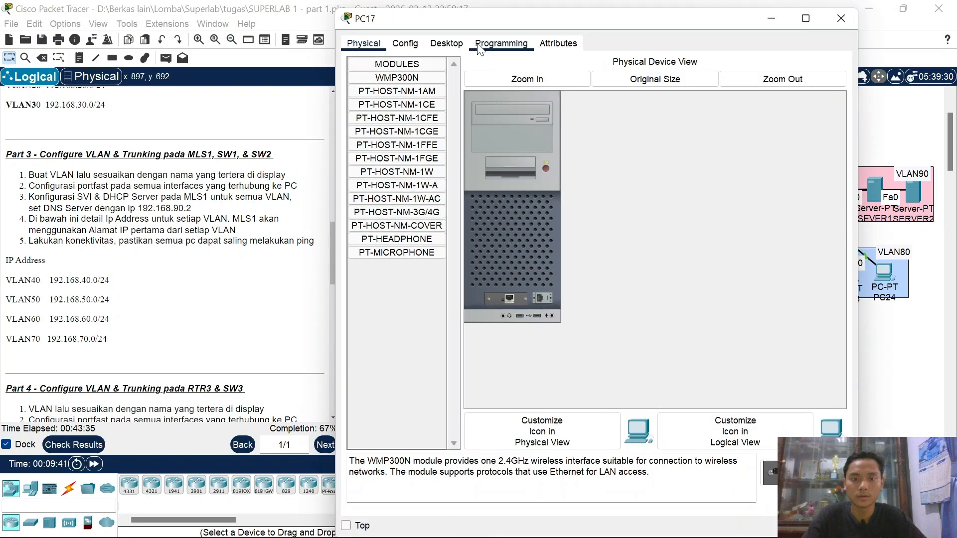
left_click(449, 45)
left_click(399, 94)
left_click(379, 109)
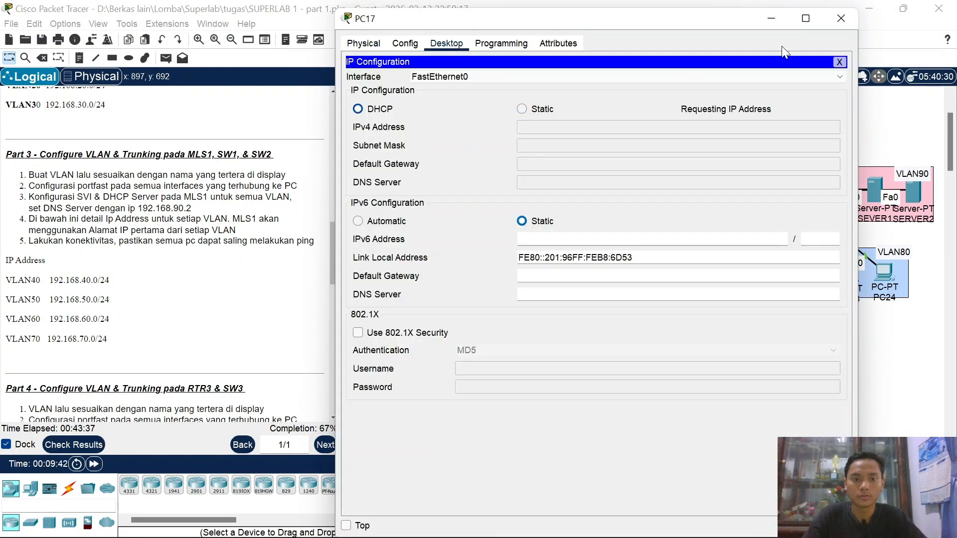
left_click(841, 22)
left_click(655, 383)
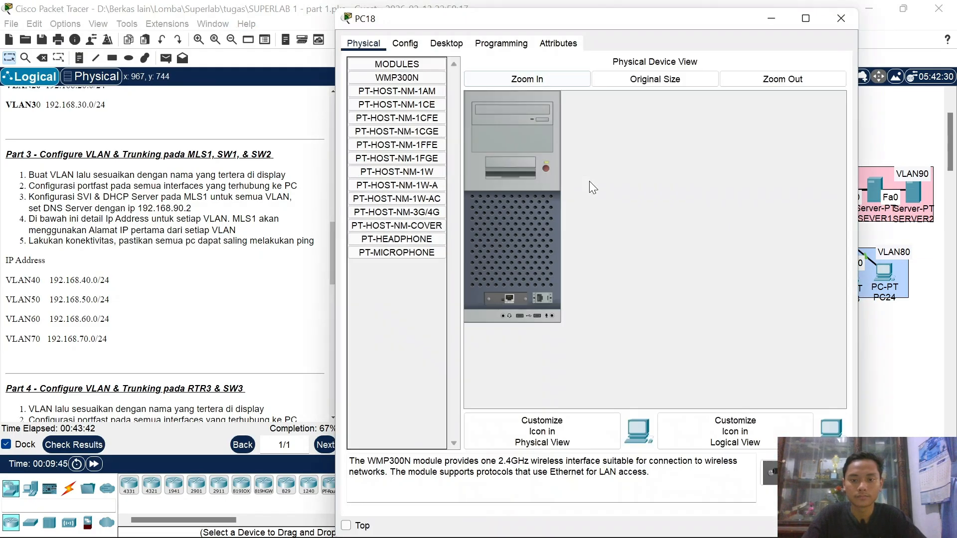
left_click(446, 44)
left_click(399, 94)
left_click(371, 109)
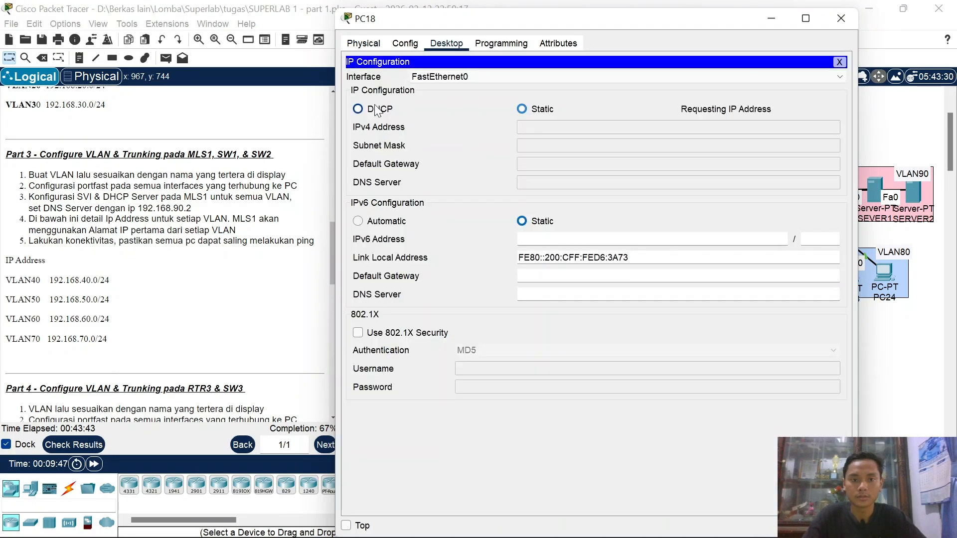
left_click(841, 19)
Step: Switch PC21 and PC19 to DHCP addressing
left_click(740, 353)
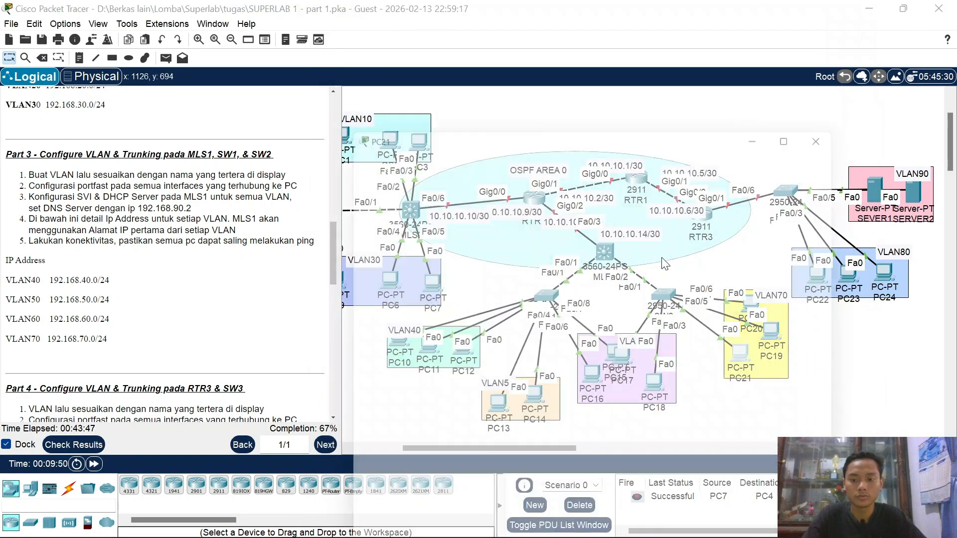
left_click(453, 43)
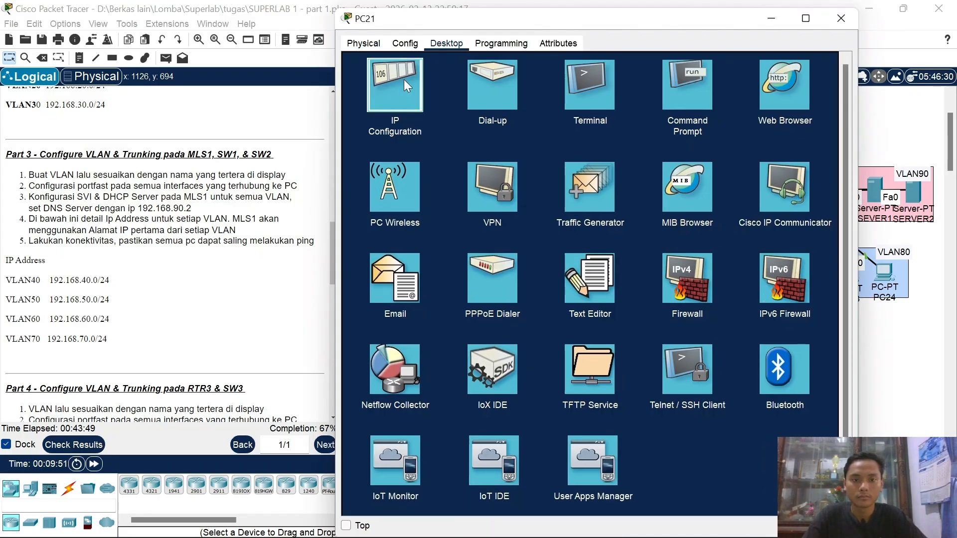
left_click(403, 79)
left_click(373, 110)
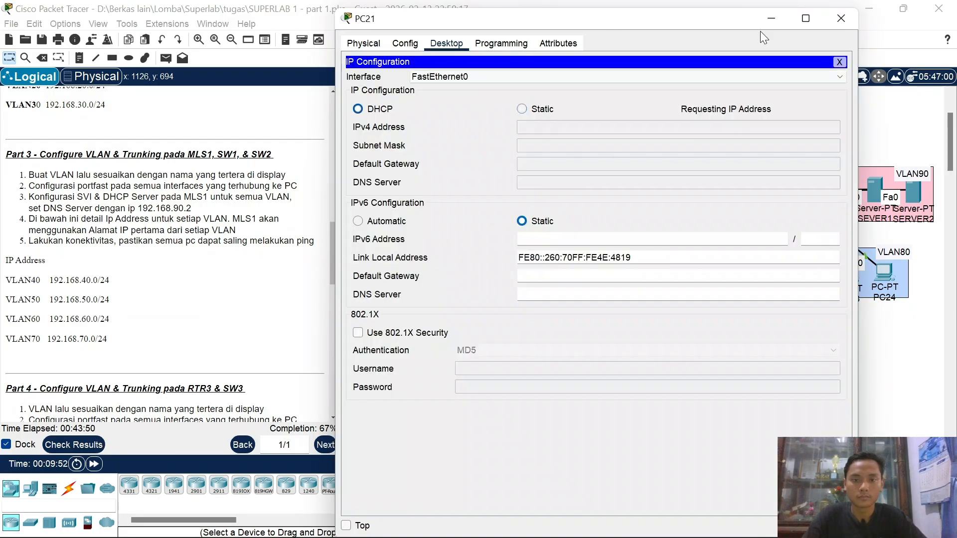
left_click(839, 20)
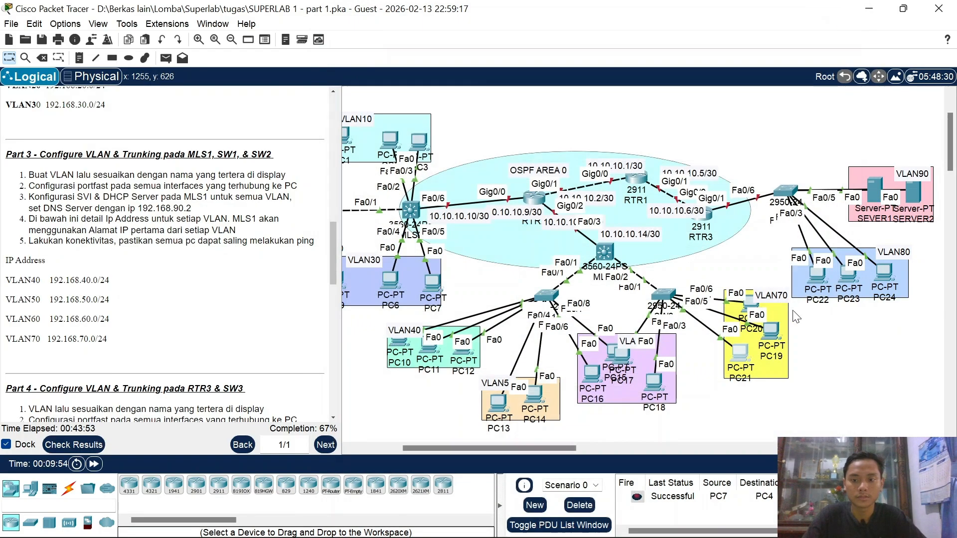
left_click(770, 329)
left_click(446, 44)
left_click(395, 85)
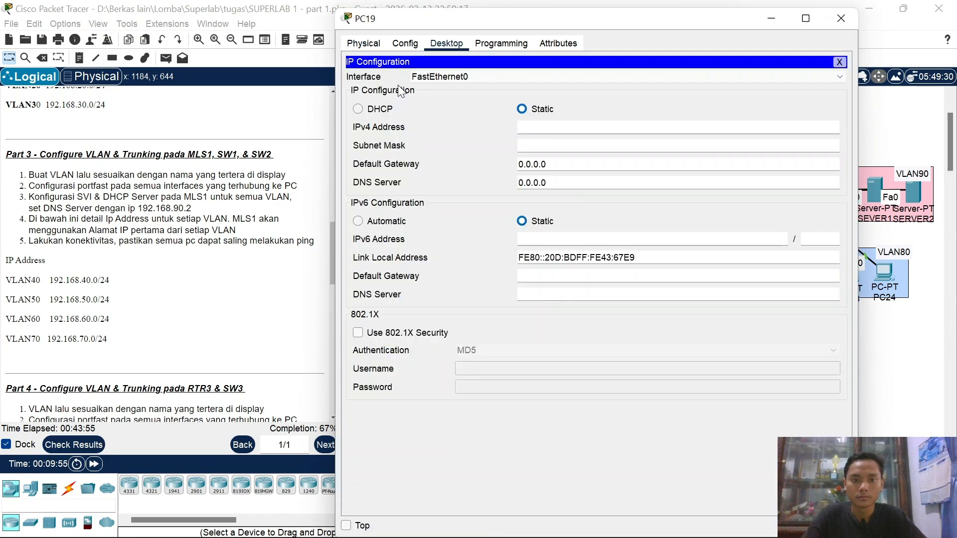
left_click(358, 109)
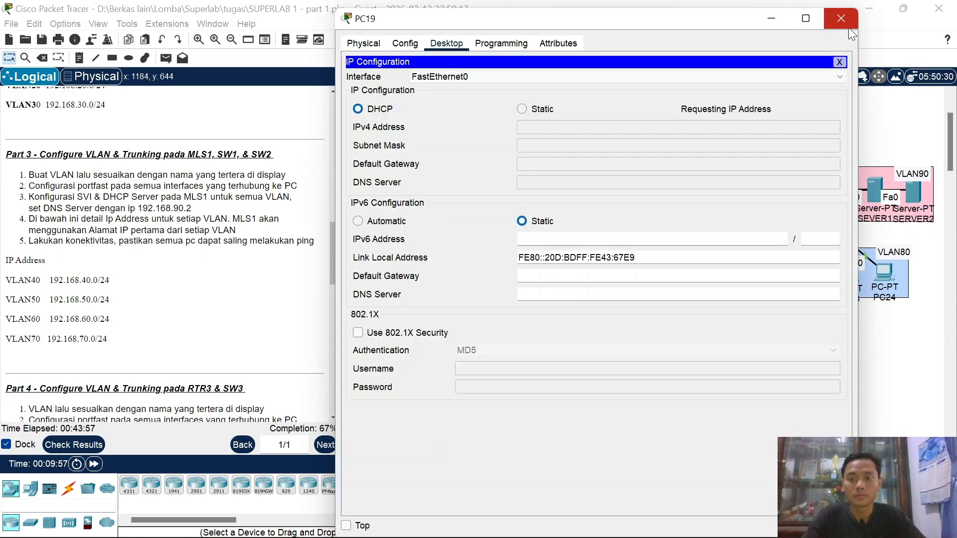
left_click(840, 19)
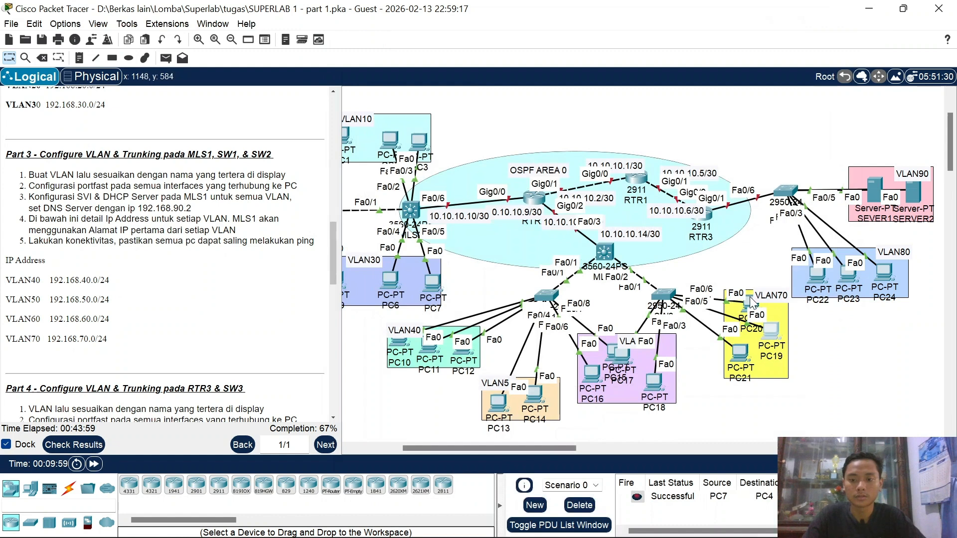
Step: Set PC20's IP Configuration to DHCP
left_click(750, 301)
left_click(432, 44)
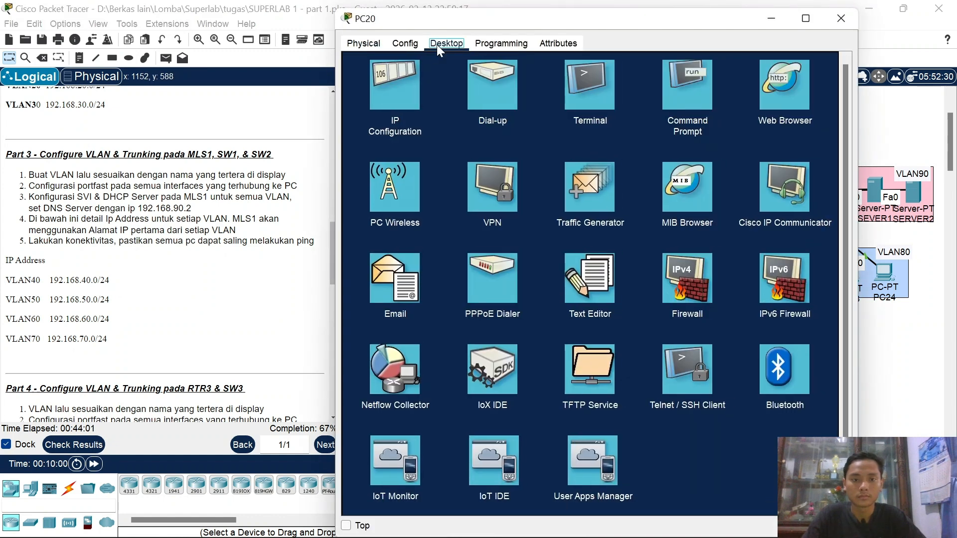
left_click(391, 84)
left_click(380, 109)
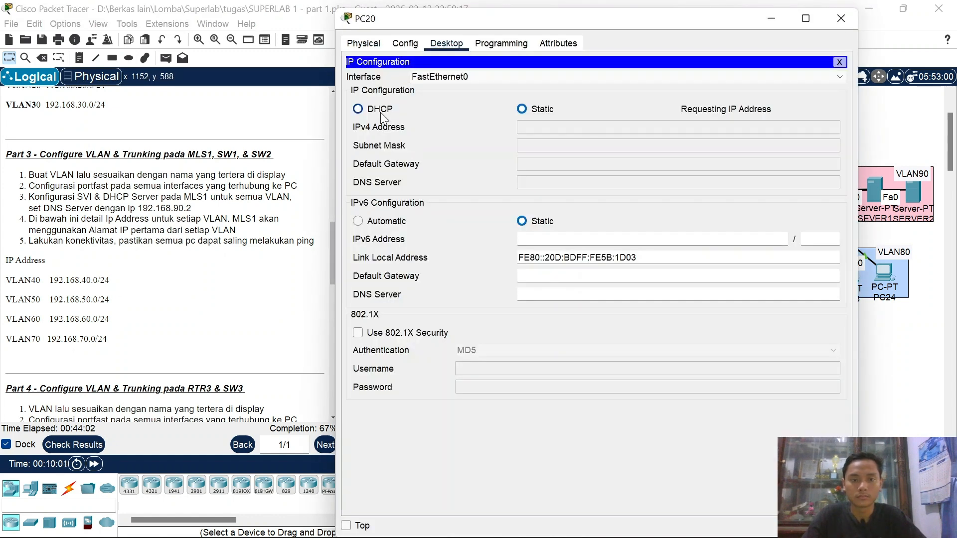
left_click(838, 15)
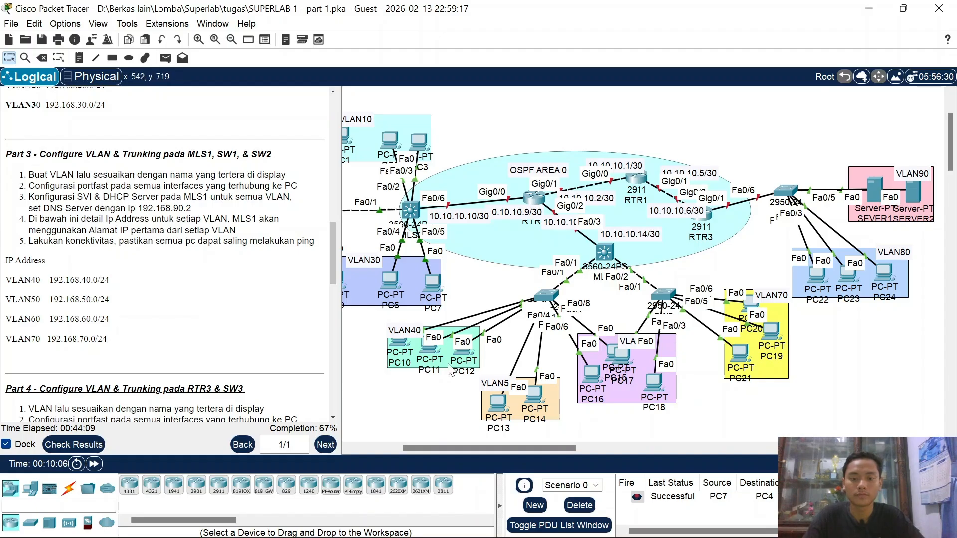
Step: From PC19's command prompt, ping 192.168.40.2 and confirm replies
left_click(771, 330)
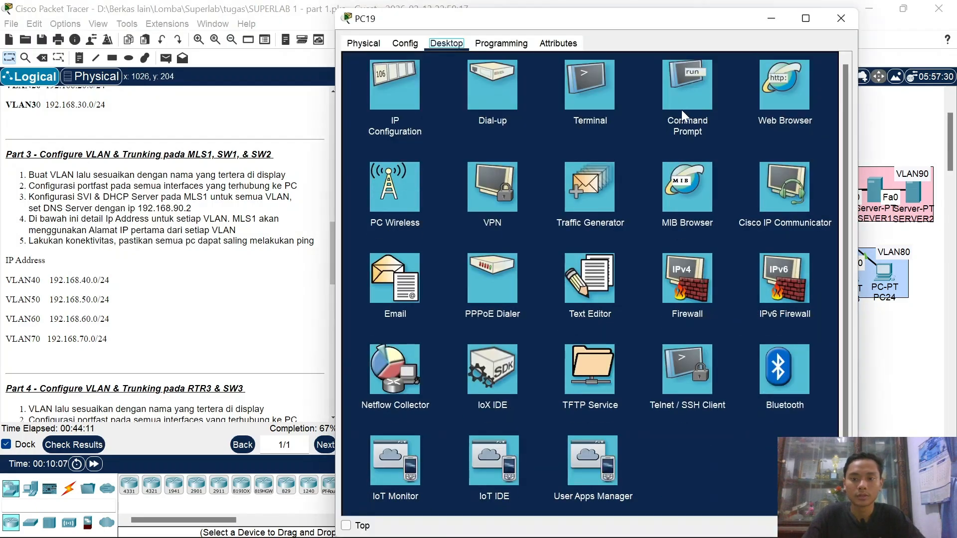
left_click(683, 107)
type("ping")
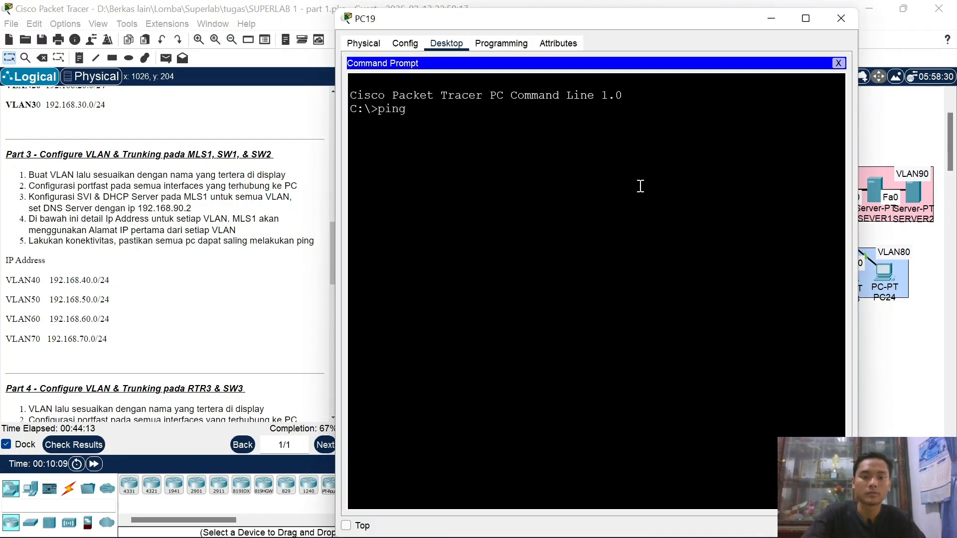
type(" 192.168.40.2")
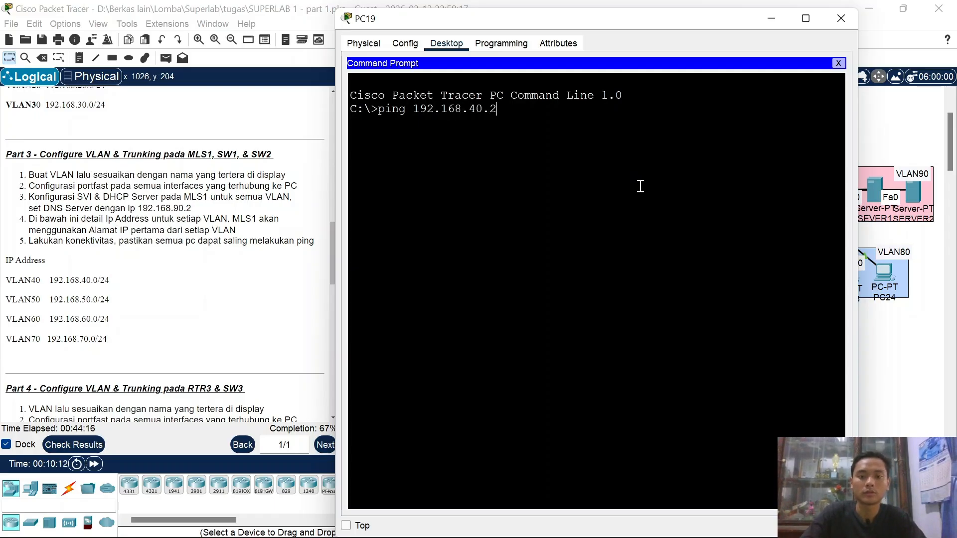
key("Return")
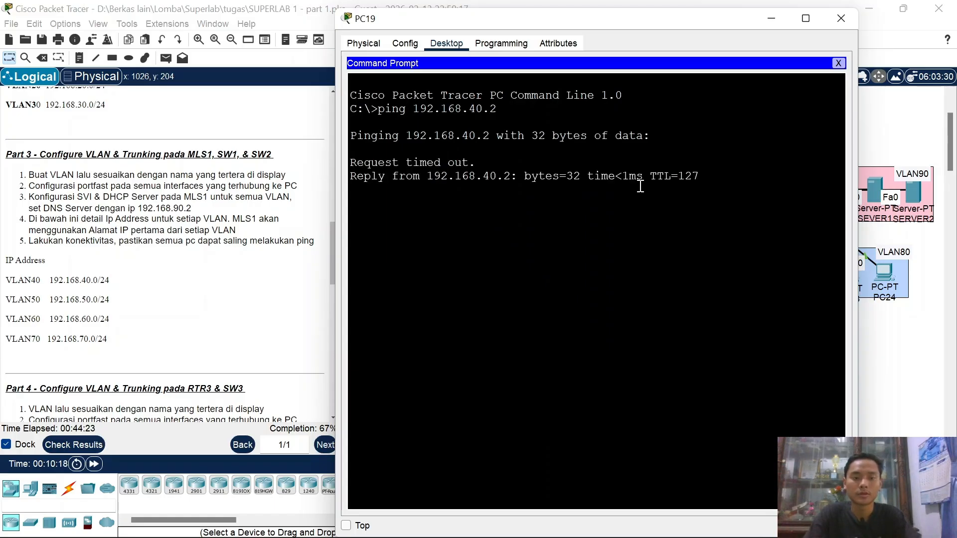
key("ctrl+c")
key("Up")
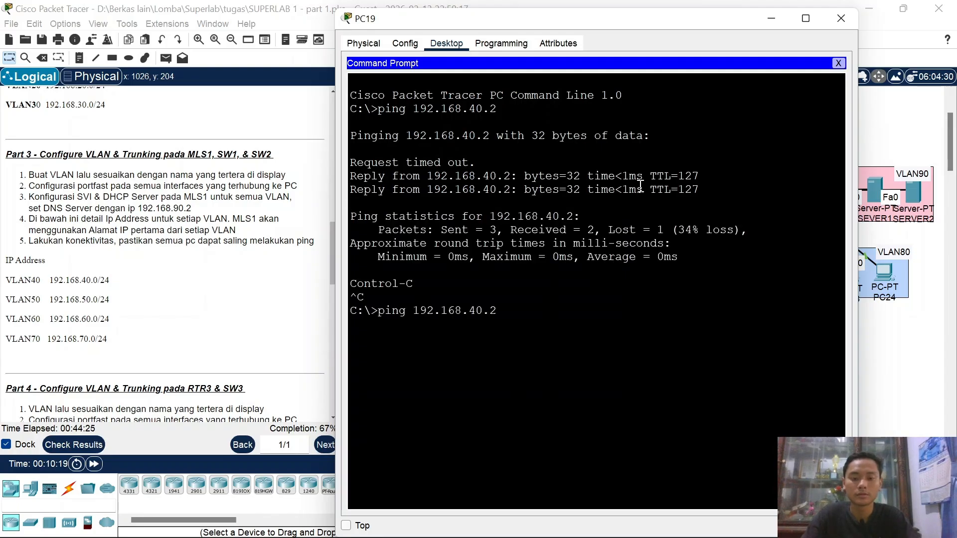
key("Return")
key("ctrl+c")
Step: Ping 192.168.50.2 and 192.168.60.2 from PC19, then close its window
key("Up")
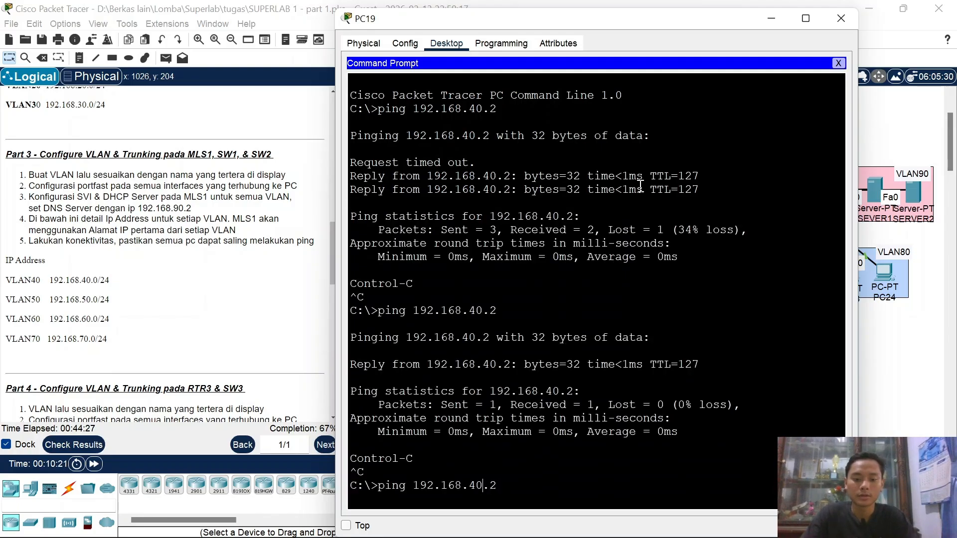
type("5")
key("Return")
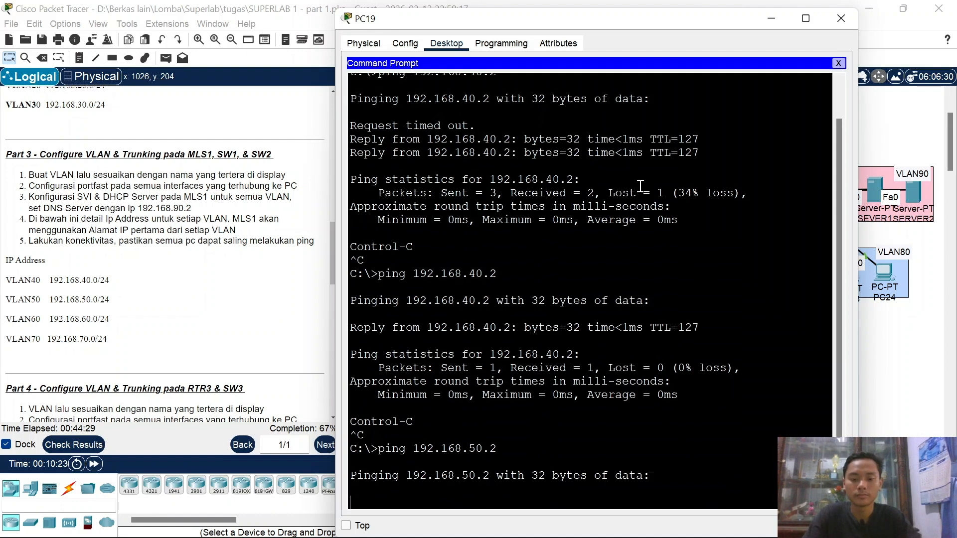
mouse_move(776, 520)
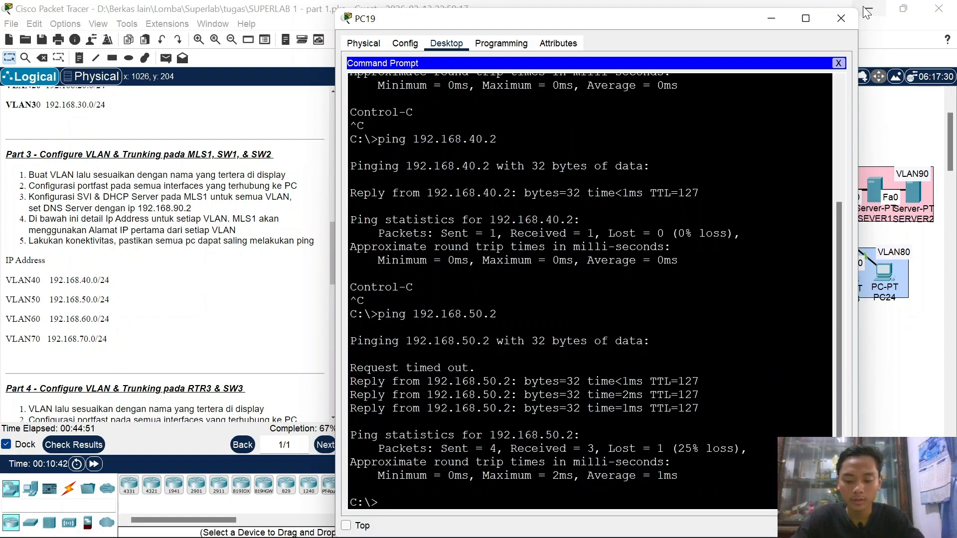
key("Up")
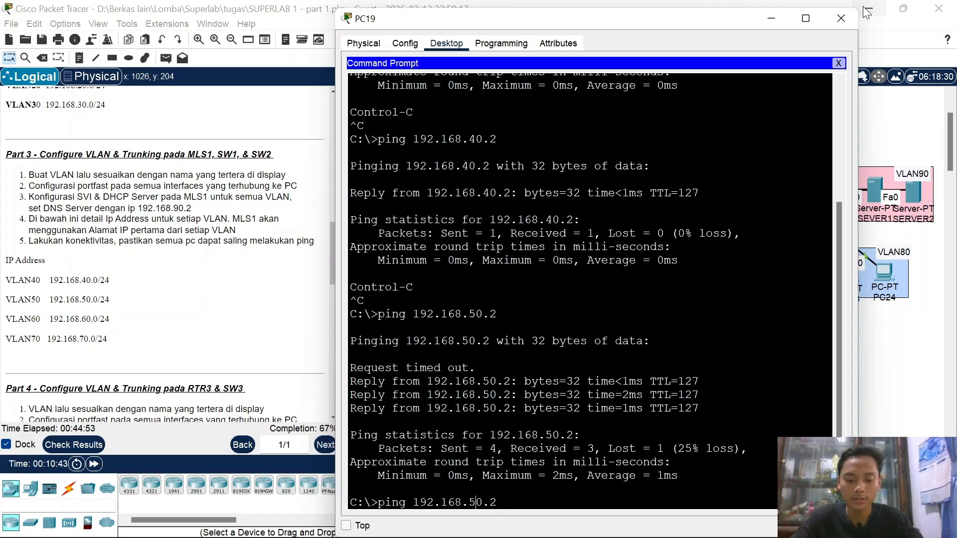
key("BackSpace")
key("BackSpace")
type("60")
key("Return")
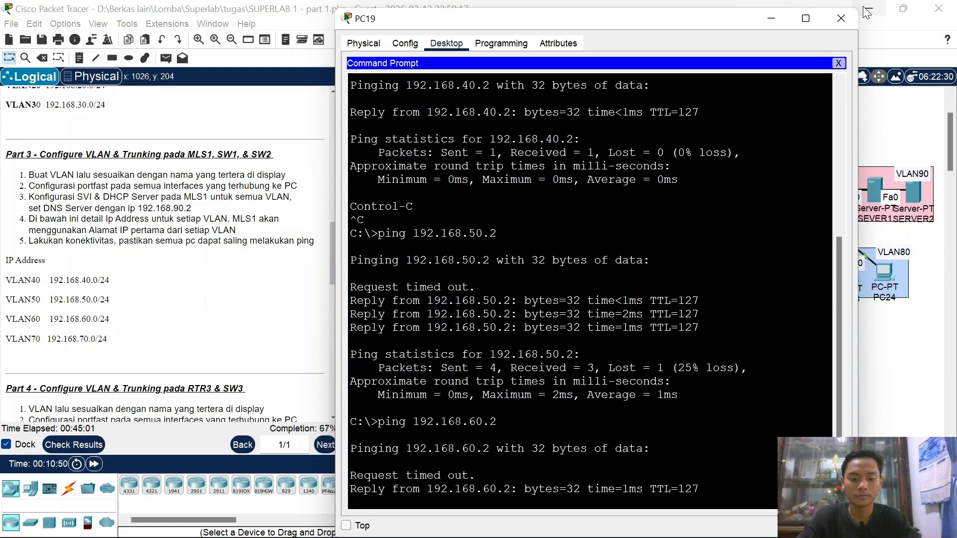
key("ctrl+c")
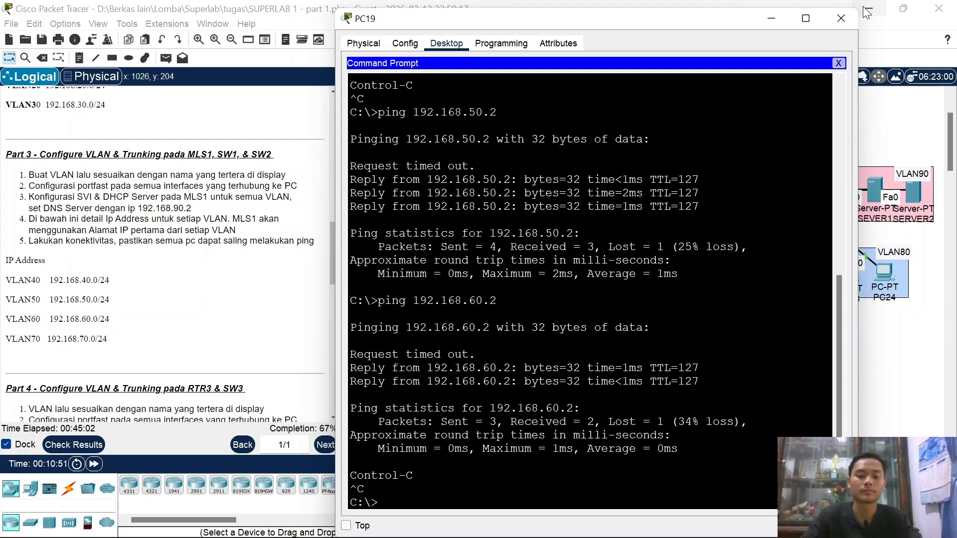
left_click(840, 18)
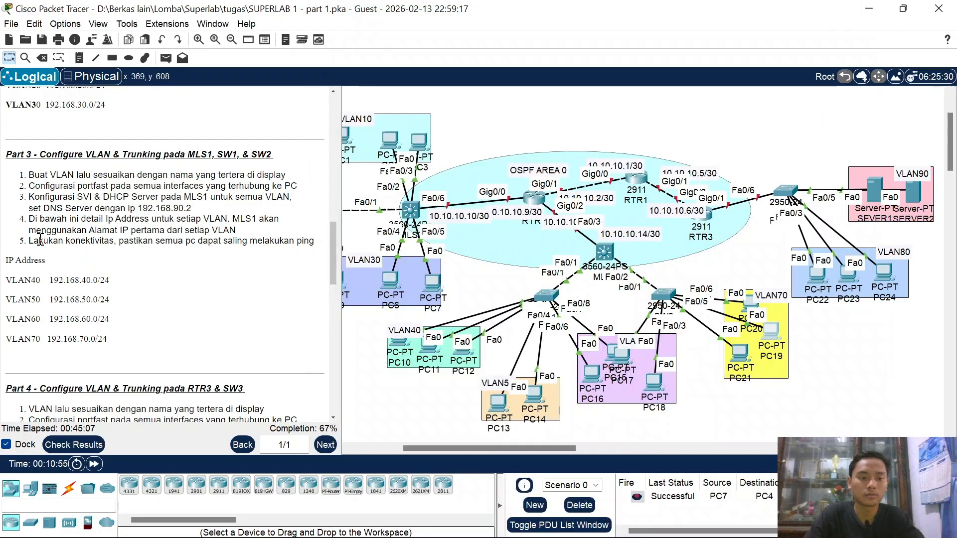
scroll(114, 312, "down", 5)
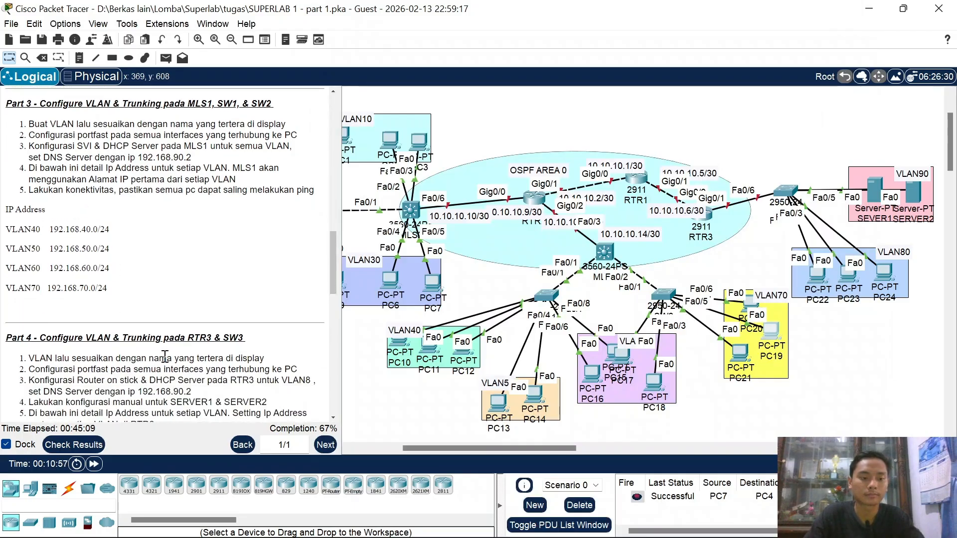
scroll(164, 356, "down", 1)
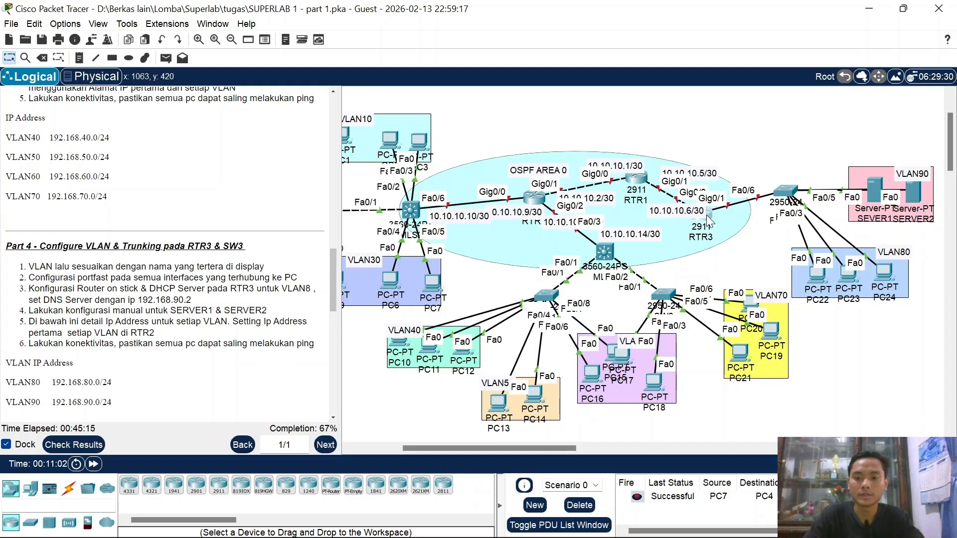
left_click_drag(700, 219, 696, 215)
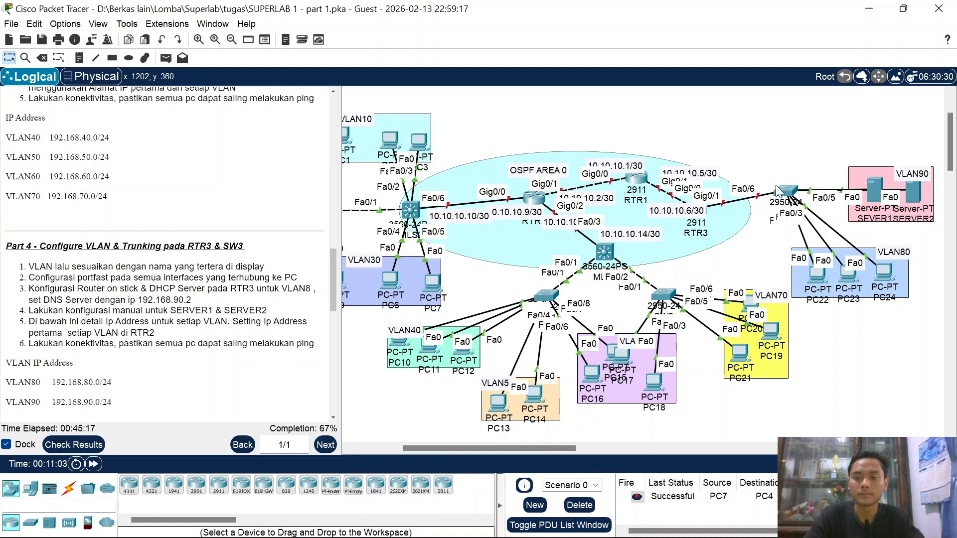
scroll(778, 191, "right", 3)
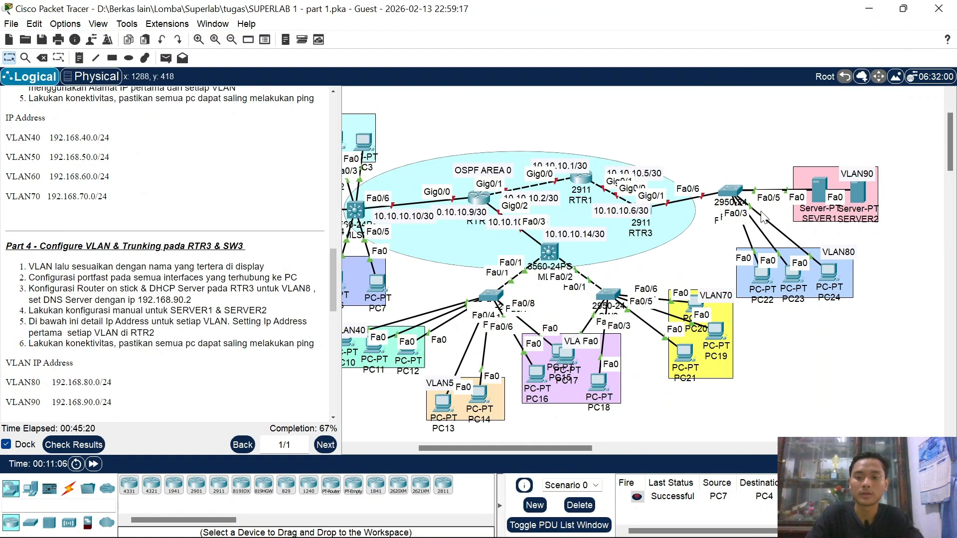
Step: Enter privileged and global configuration mode on SW3's CLI
left_click(731, 190)
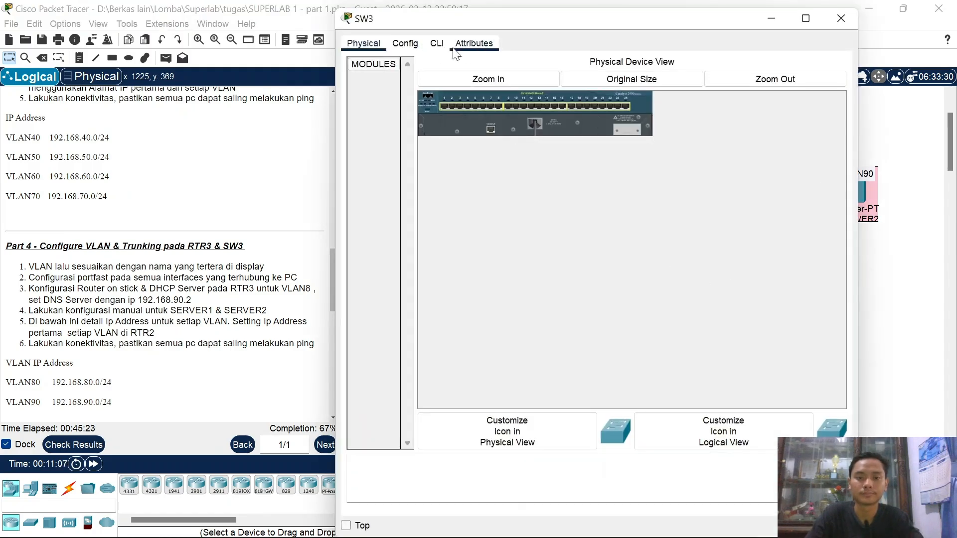
left_click(436, 43)
key("Return")
key("Return")
type("en")
key("Return")
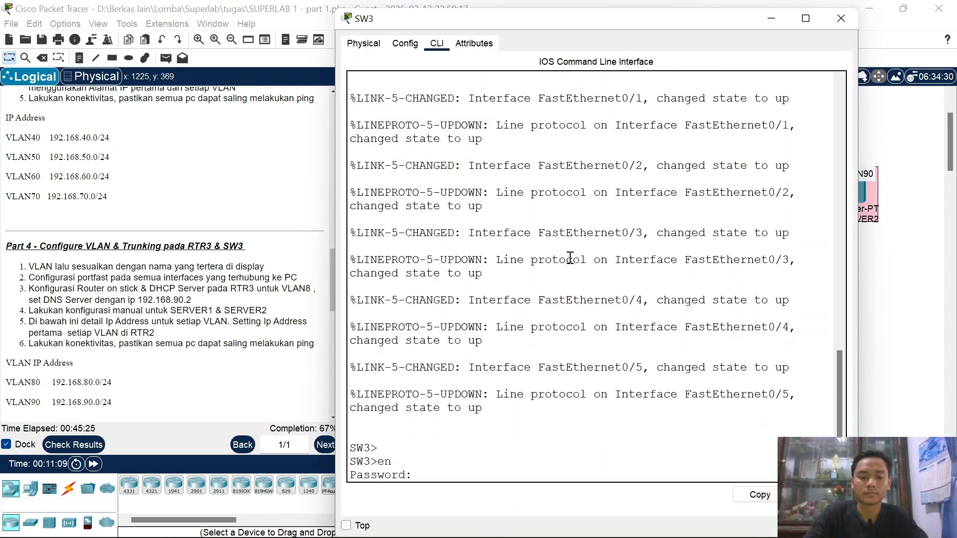
key("Return")
type("c")
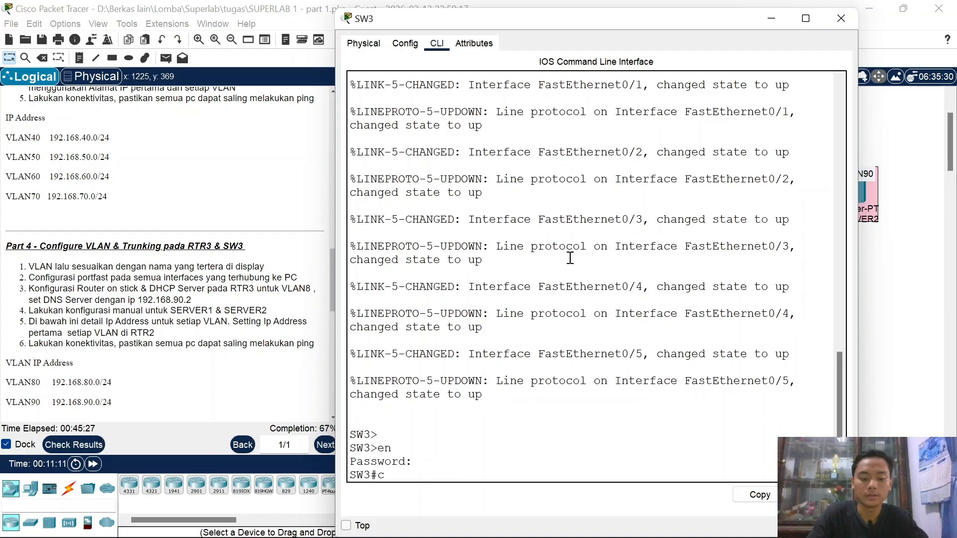
type("onf t")
key("Return")
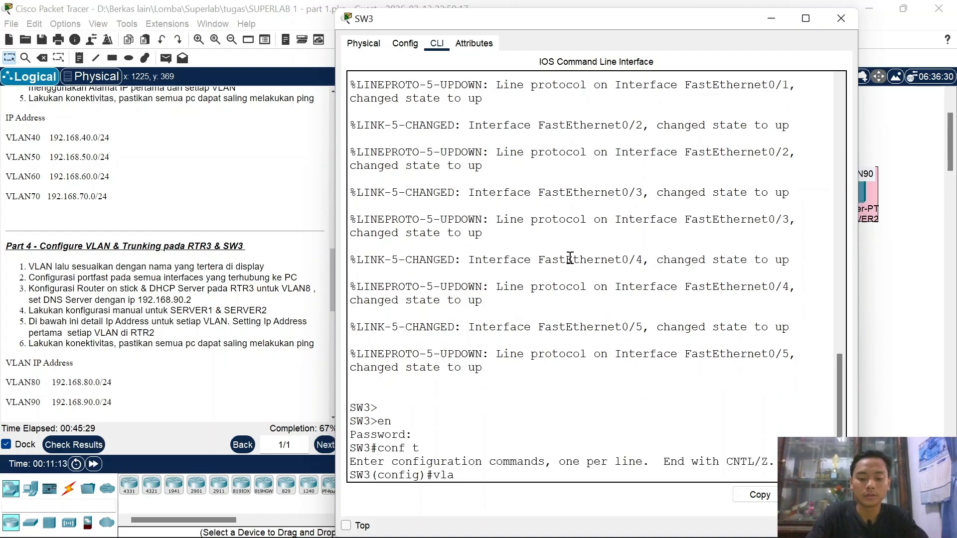
left_click(768, 17)
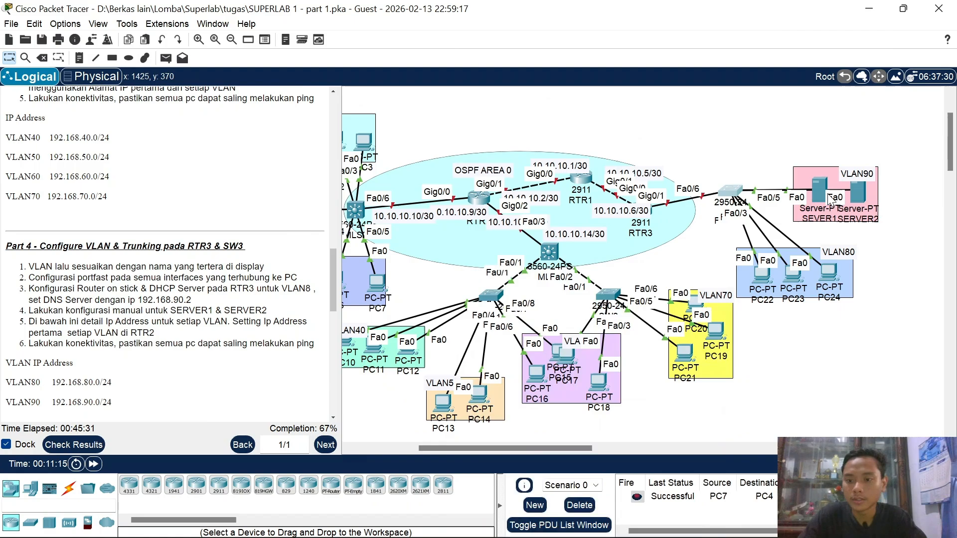
Step: Create VLAN 80 named VLAN80 and VLAN 90 named VLAN90 on SW3, then exit
left_click(728, 194)
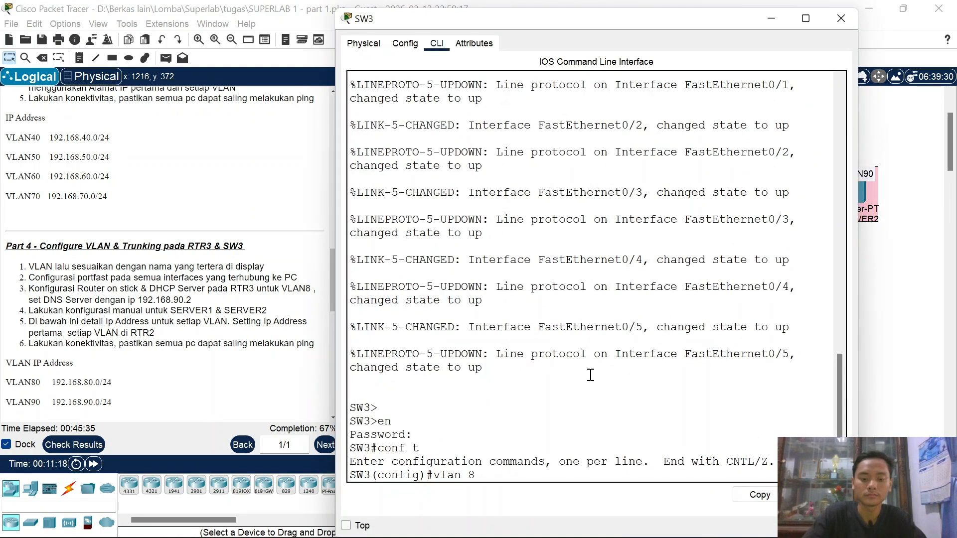
type("80")
key("Return")
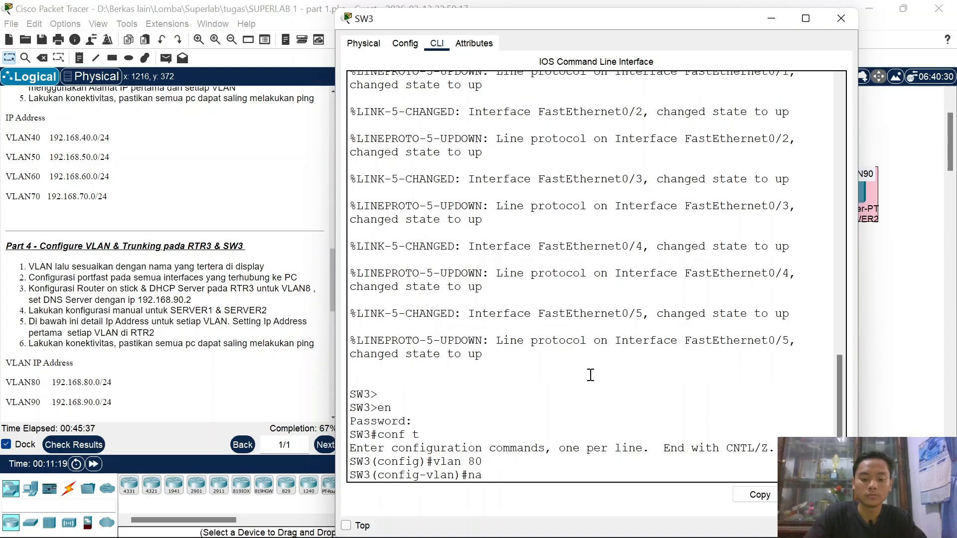
type("name VLAN")
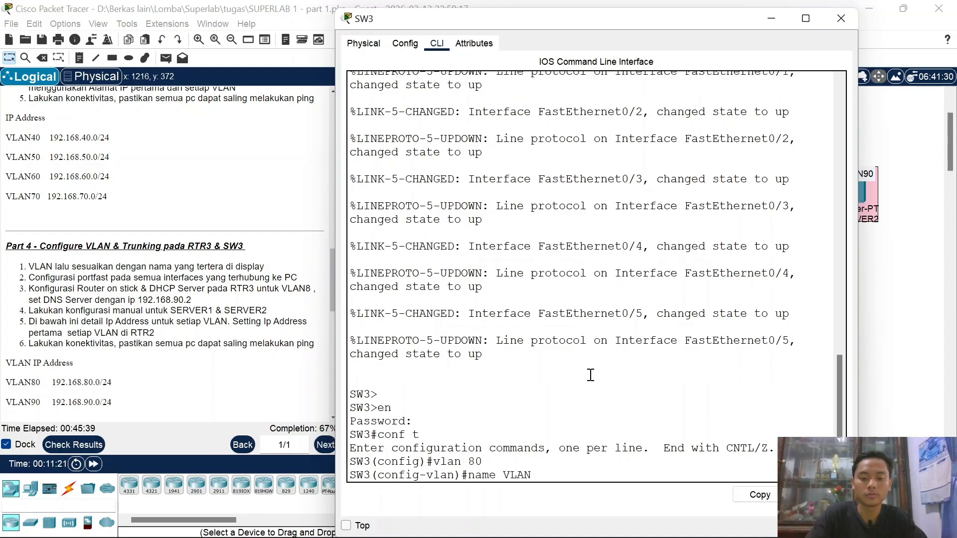
type("80")
key("Return")
type("vlan 80")
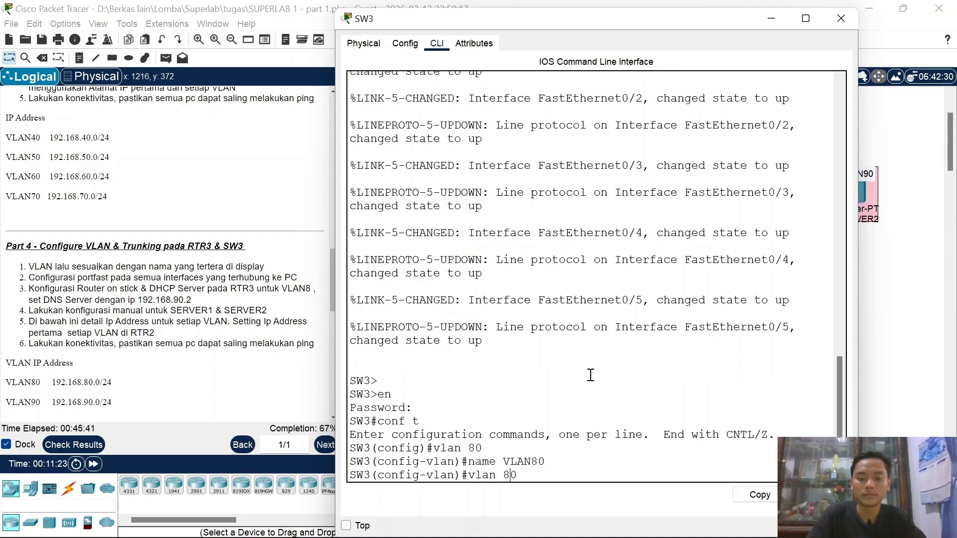
key("Return")
type("name VLAN80")
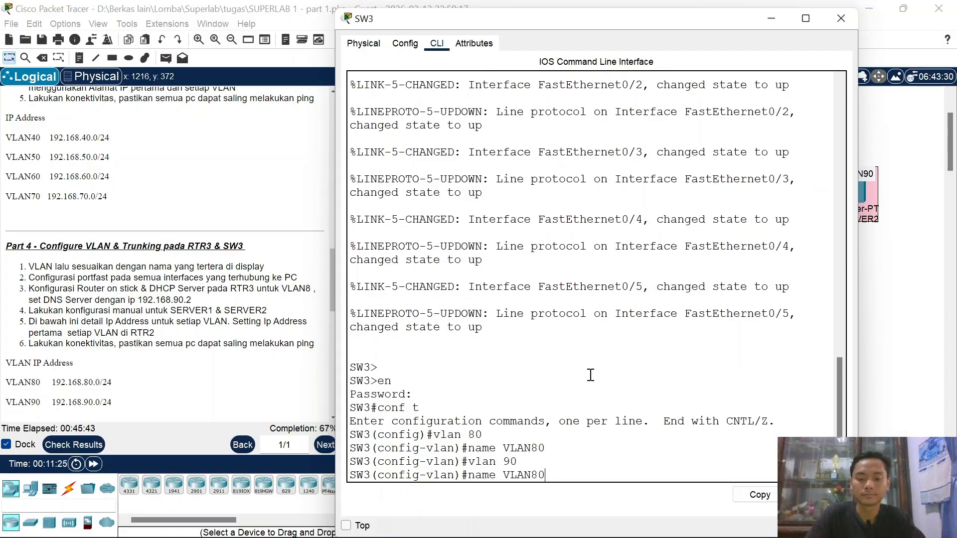
key("Return")
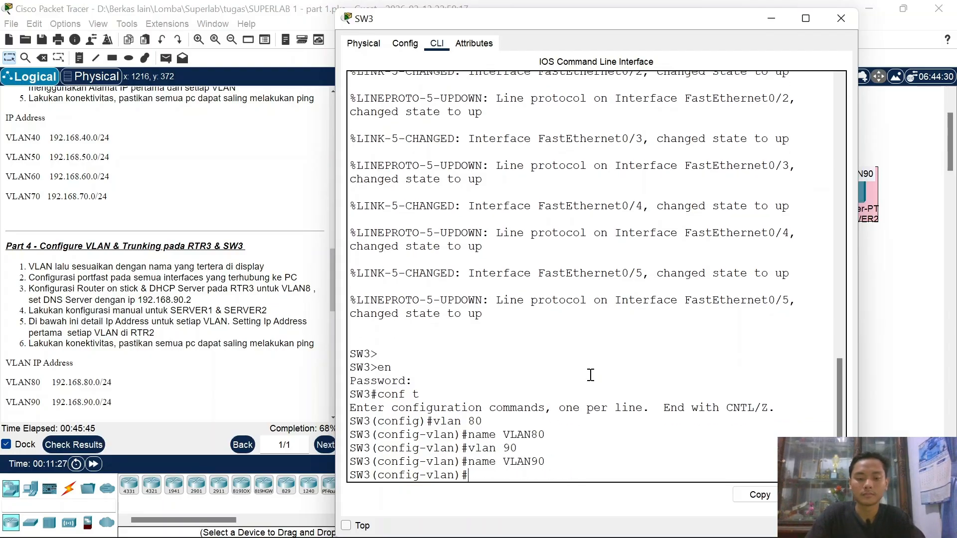
type("EX")
key("Return")
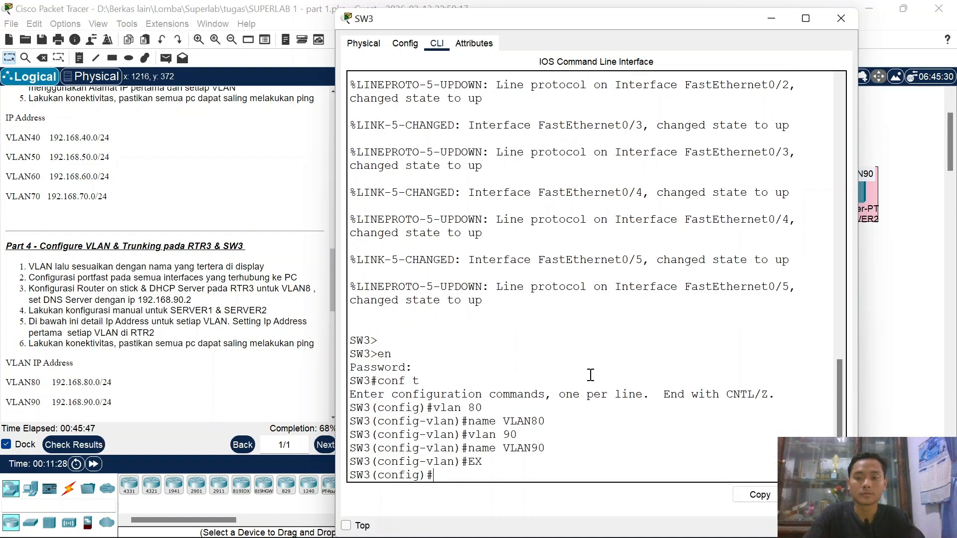
left_click(778, 19)
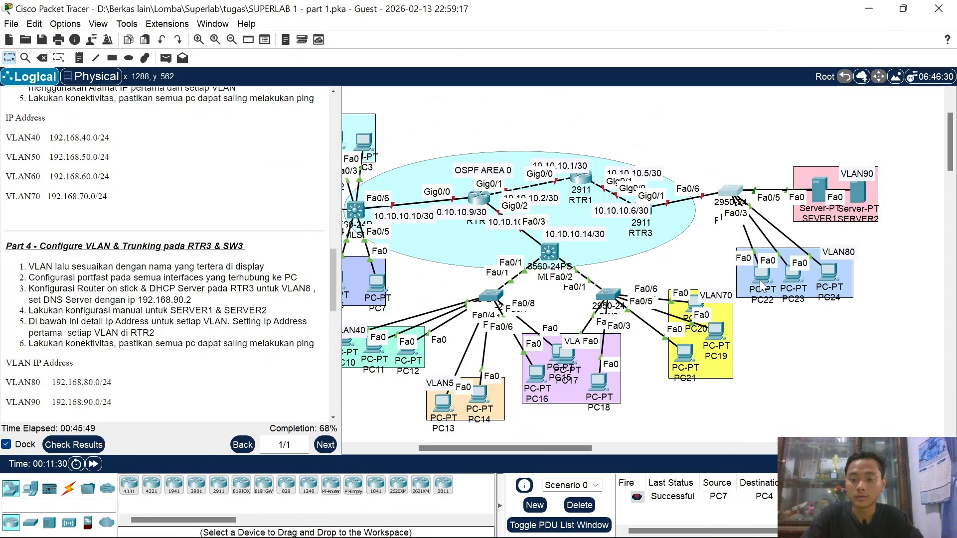
mouse_move(761, 284)
left_mouse_down()
mouse_move(703, 277)
mouse_move(753, 274)
left_mouse_up()
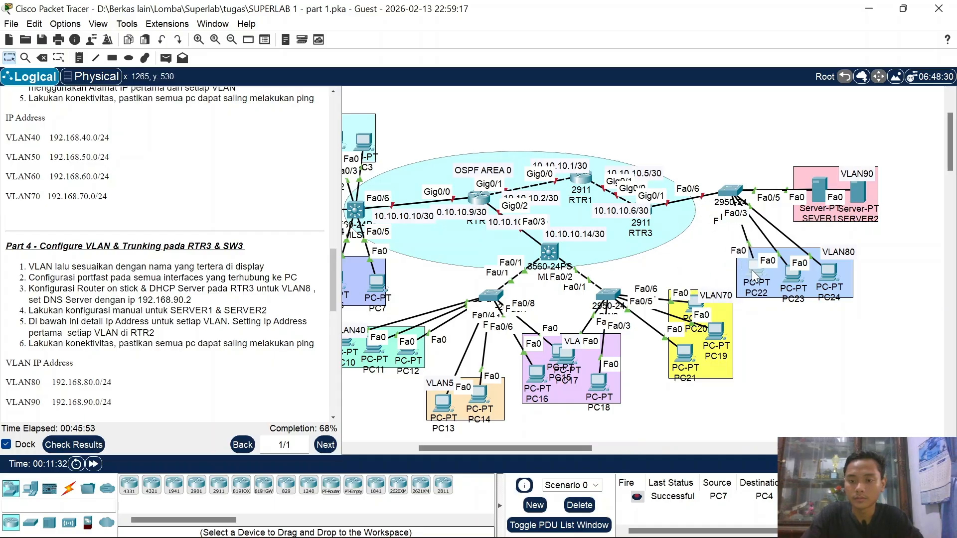
Step: Make SW3 ports Fa0/1-3 access ports in VLAN 80 with PortFast
left_click(730, 192)
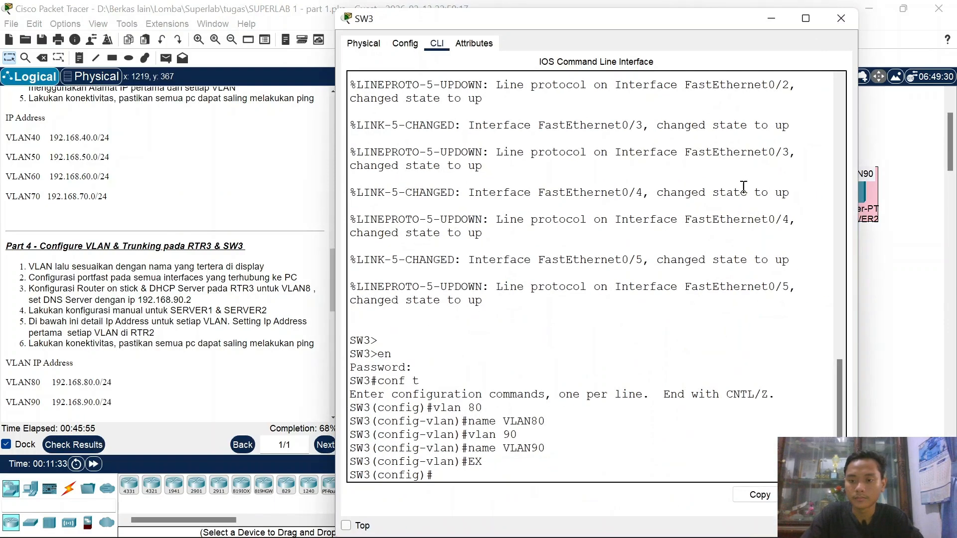
type("t ra")
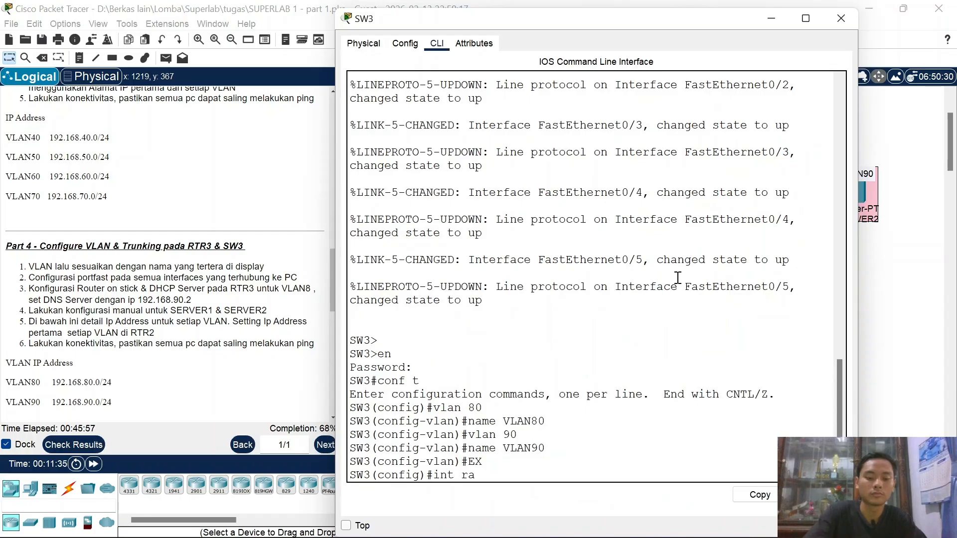
type(" fa0/1-3")
key("Return")
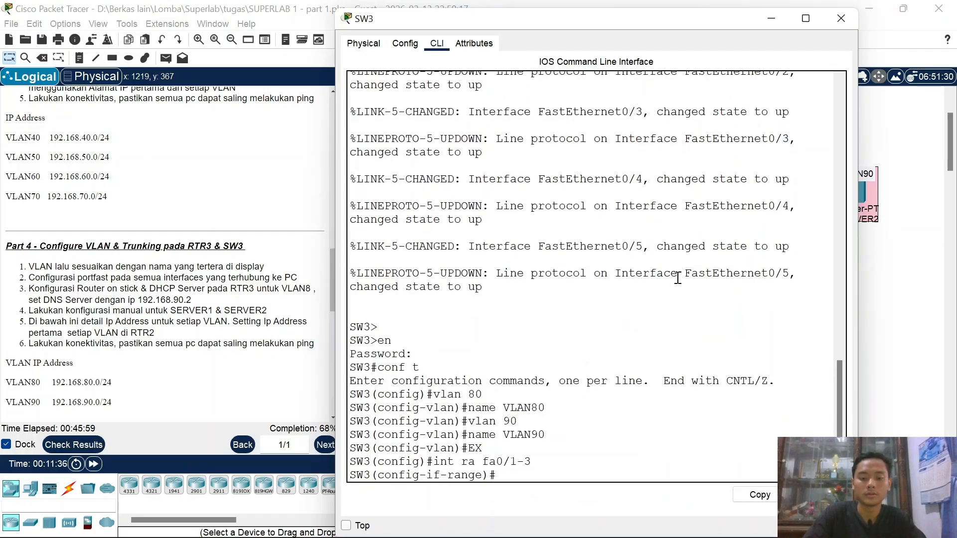
type("sw mo ac")
key("Return")
type("swa")
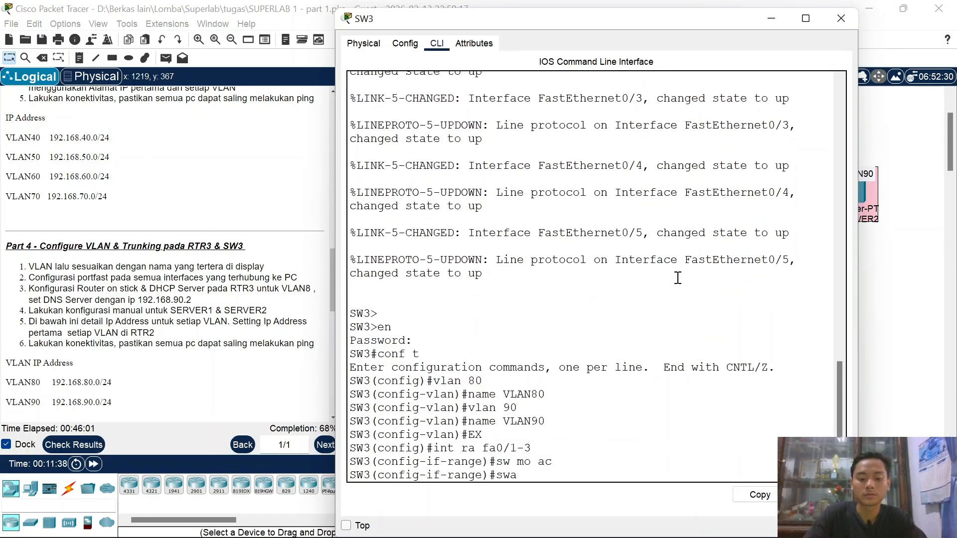
key("BackSpace")
type(" ac")
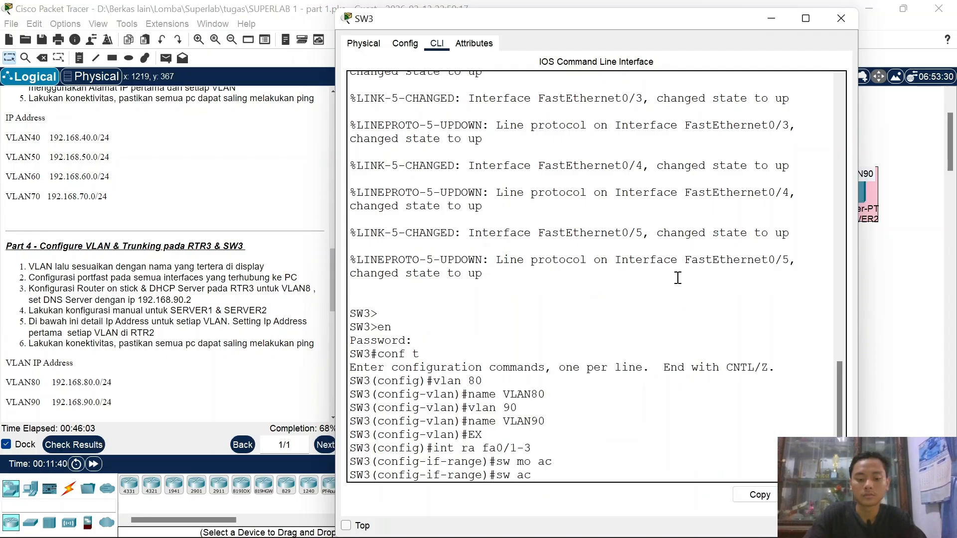
type(" vl 80")
key("Return")
type("spa")
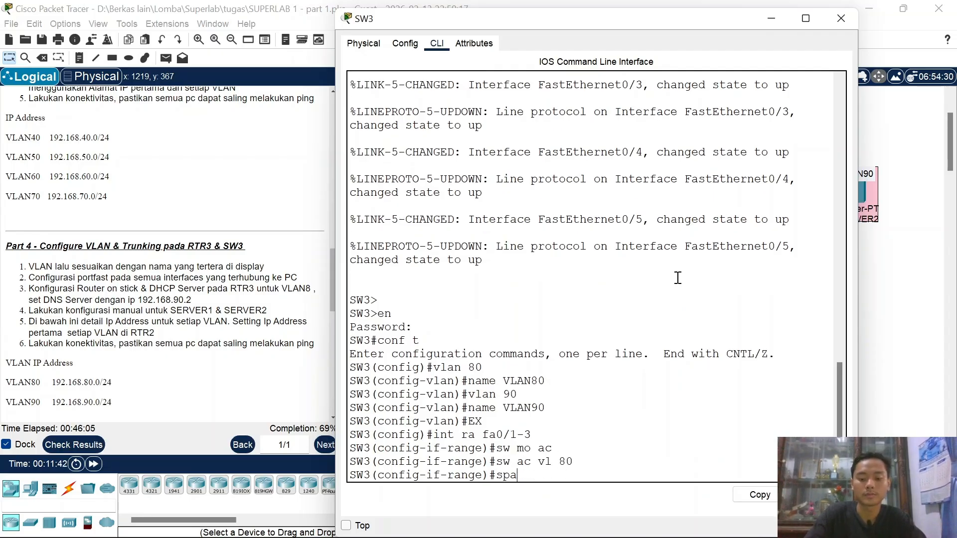
type(" po")
key("Return")
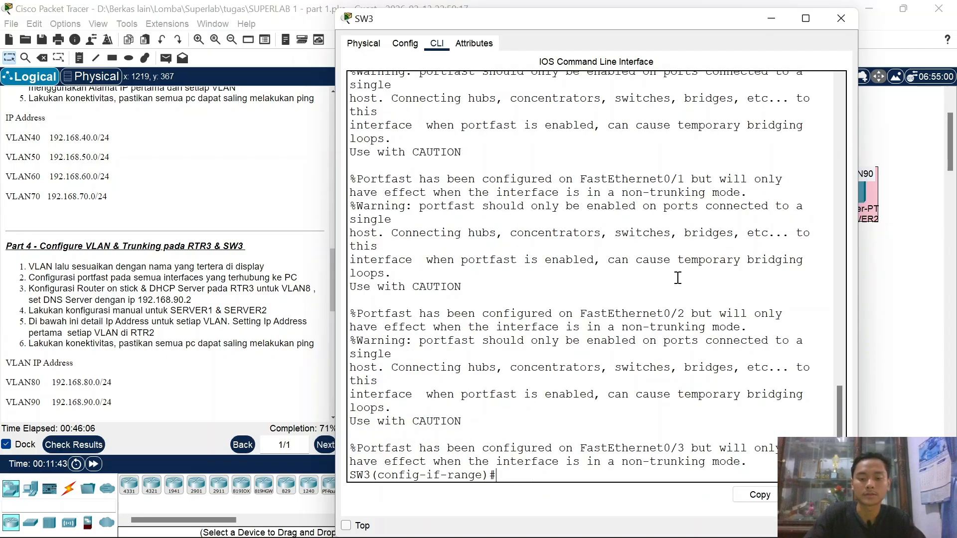
left_click(760, 22)
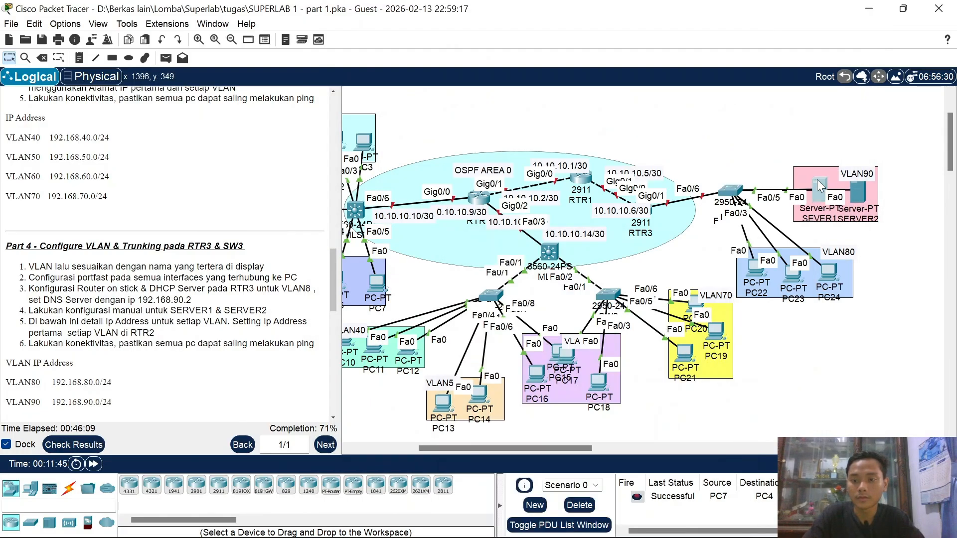
Step: Make SW3 ports Fa0/4-5 access ports in VLAN 90 with PortFast
left_click(730, 190)
key("Up")
key("Up")
key("Up")
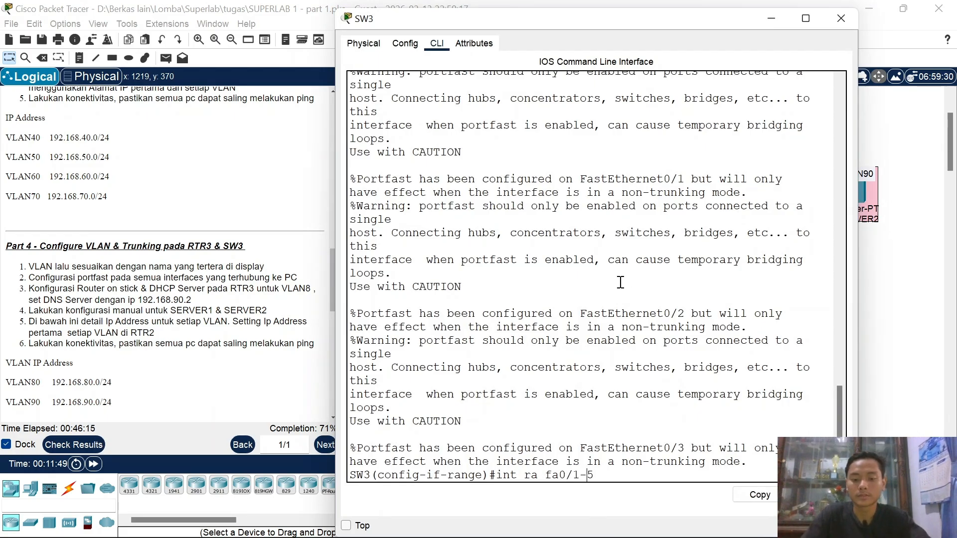
key("Left")
key("BackSpace")
type("4")
key("Return")
key("Up")
key("Up")
key("Up")
key("Up")
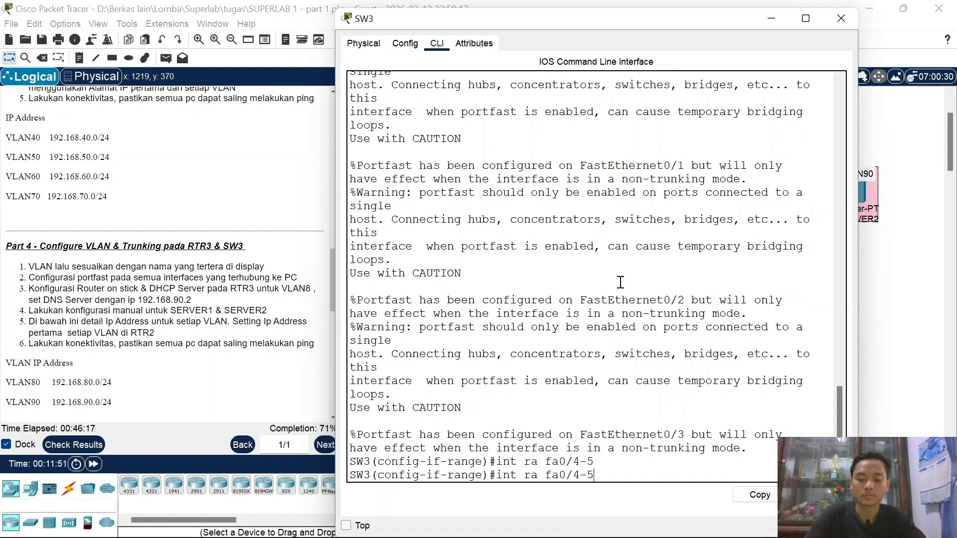
key("Return")
key("Up")
key("Up")
key("Up")
key("Up")
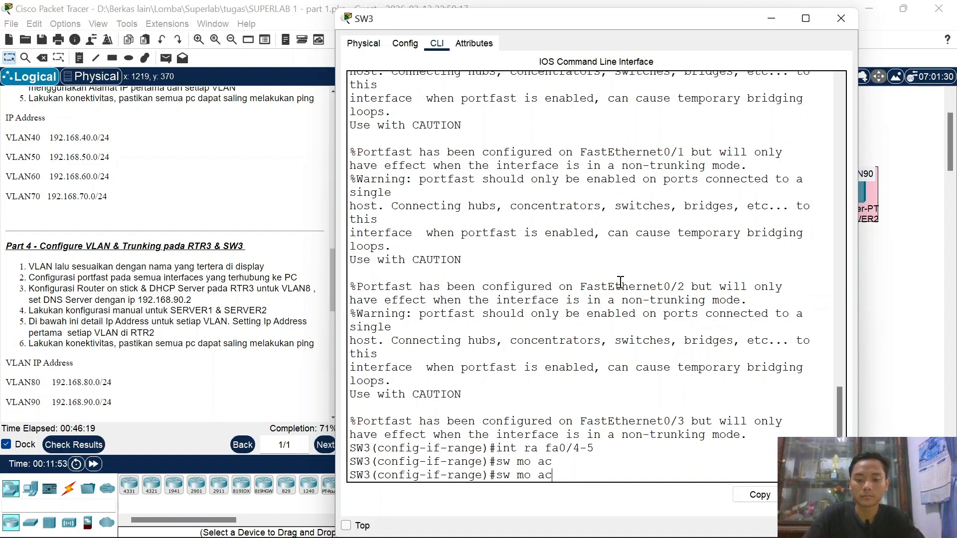
key("BackSpace")
key("BackSpace")
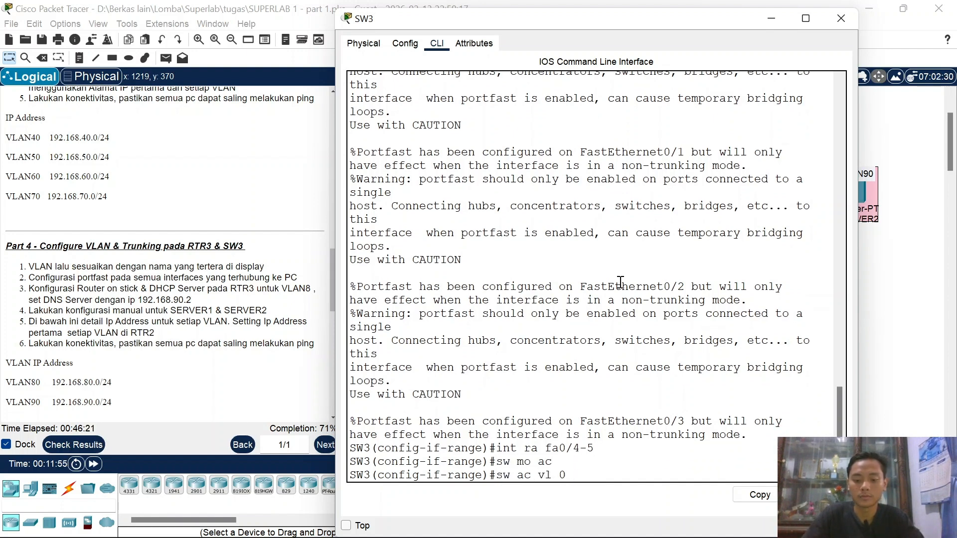
type("90")
key("Return")
key("Up")
key("Up")
key("Up")
key("Up")
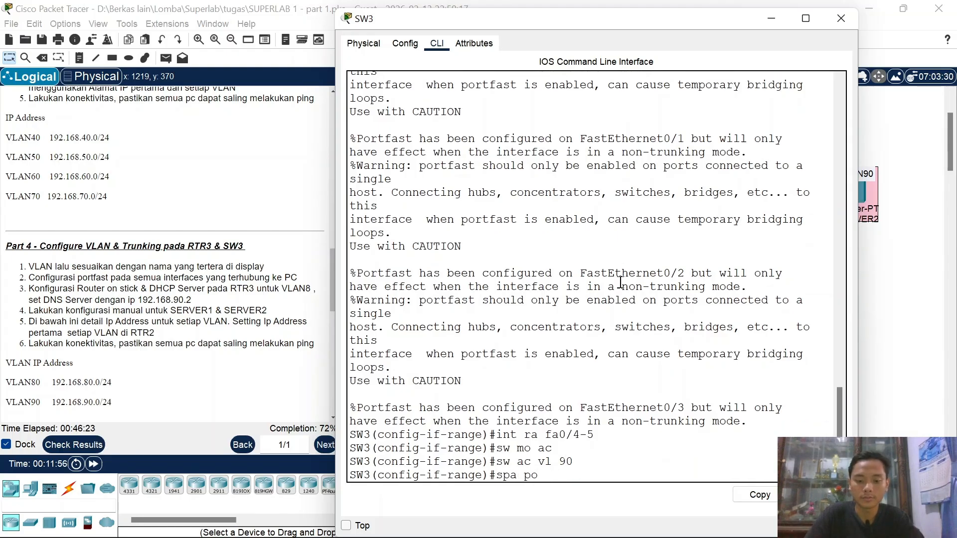
key("Return")
type("ex")
key("Return")
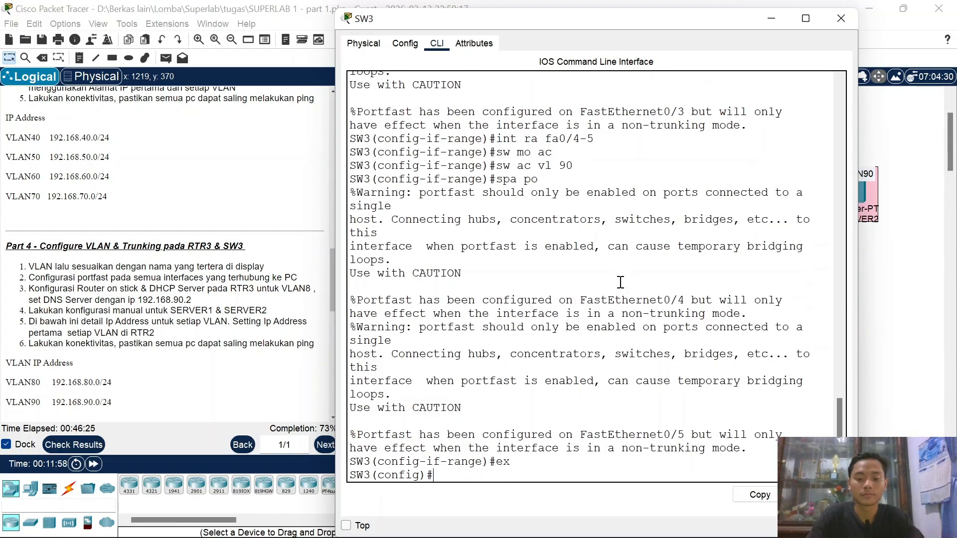
left_click(772, 18)
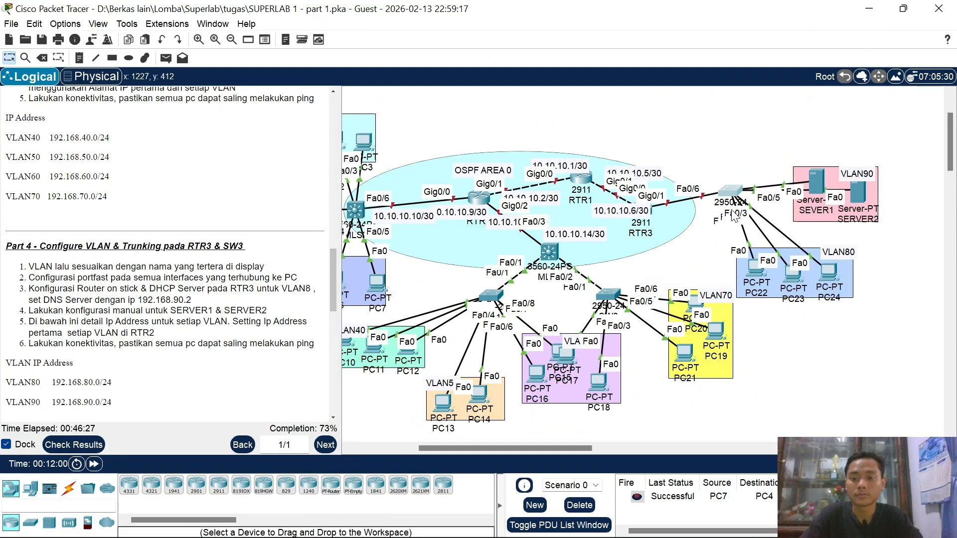
Step: Configure SW3's Fa0/6 as a trunk allowing only VLANs 80-90
left_click(534, 359)
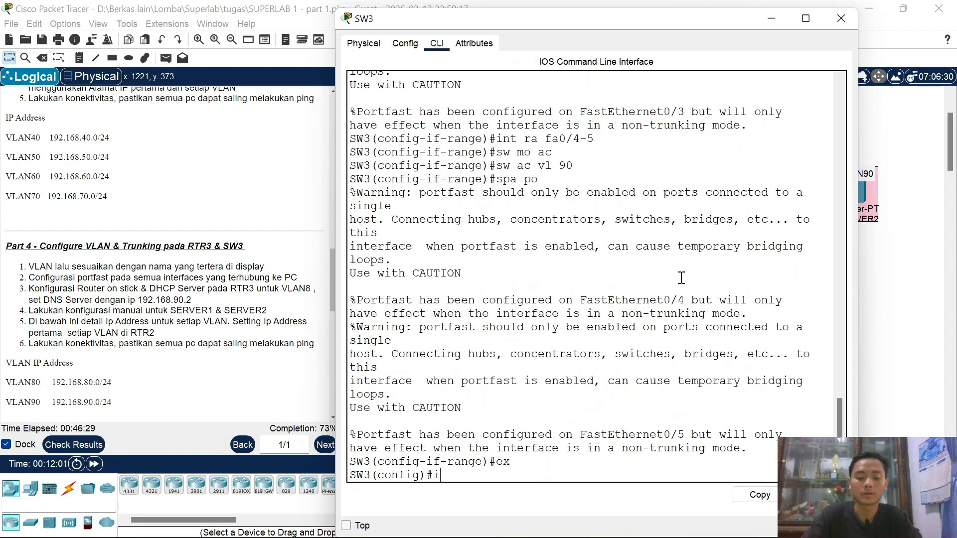
type("int afa")
key("BackSpace")
key("BackSpace")
key("BackSpace")
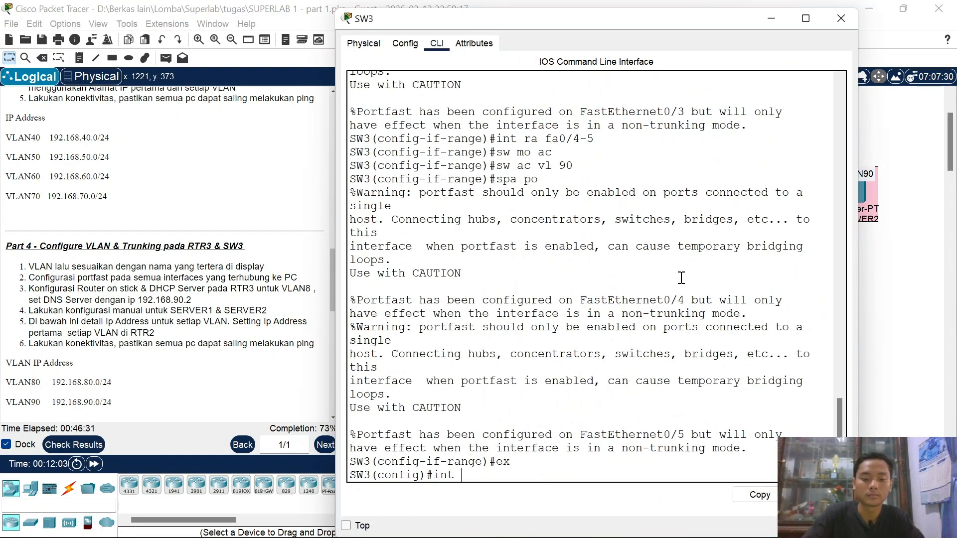
type("fa0/6")
key("Return")
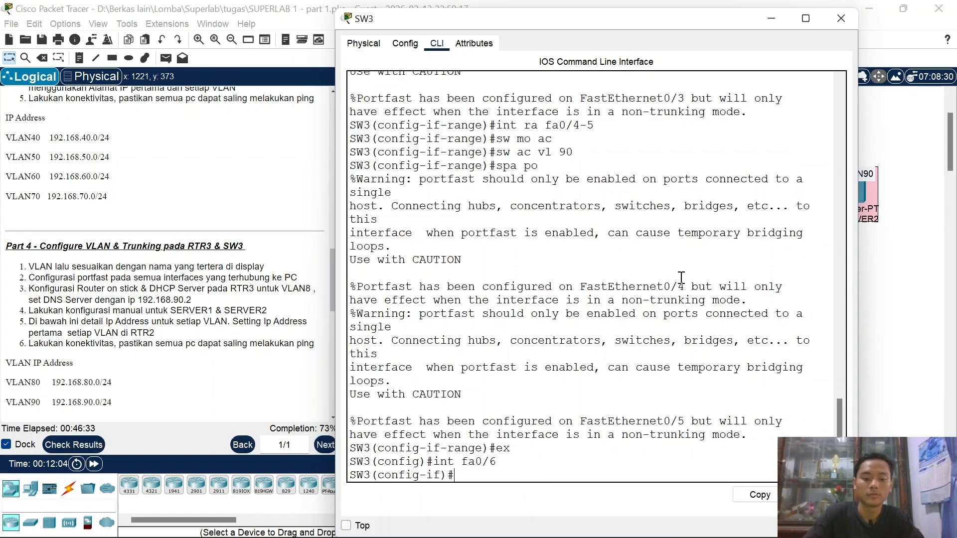
type("sw mo tr")
key("Return")
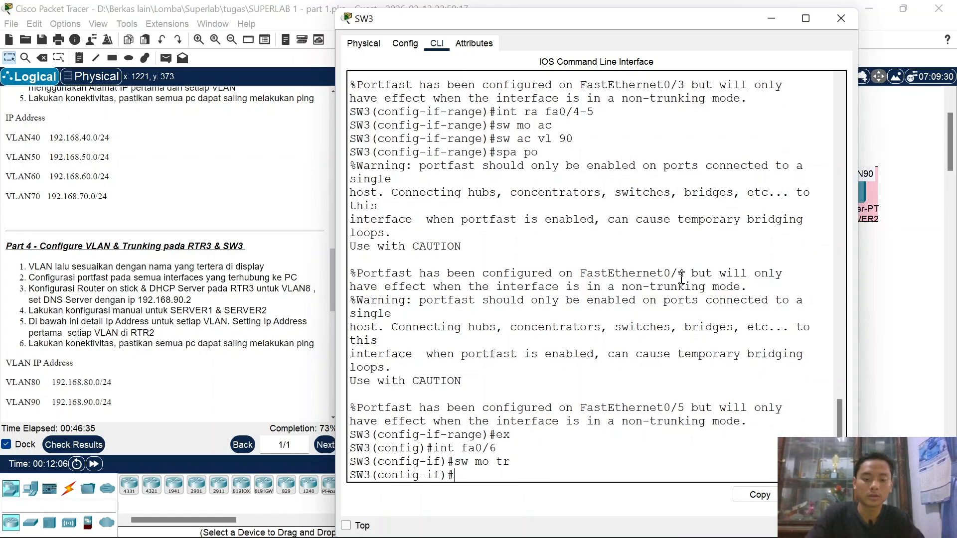
type("sw tr all ")
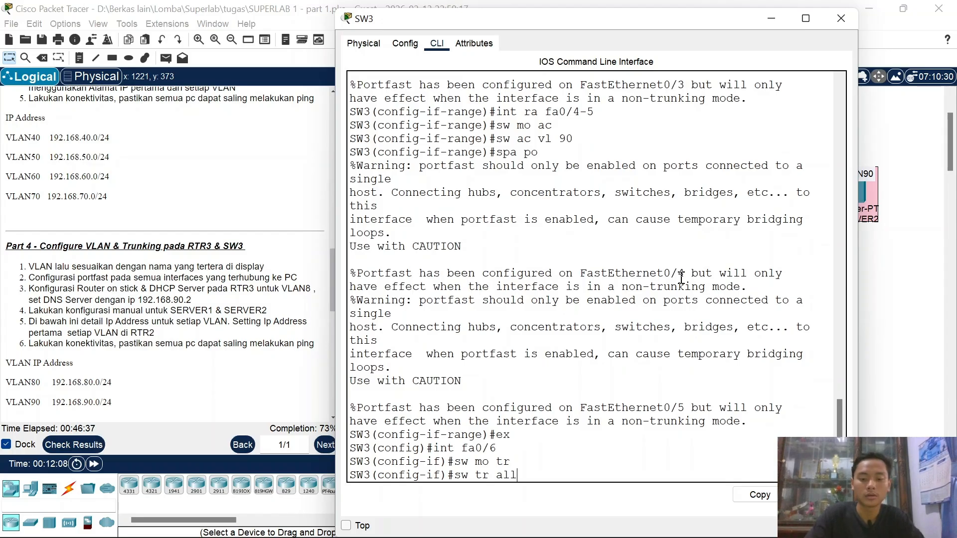
type("vl")
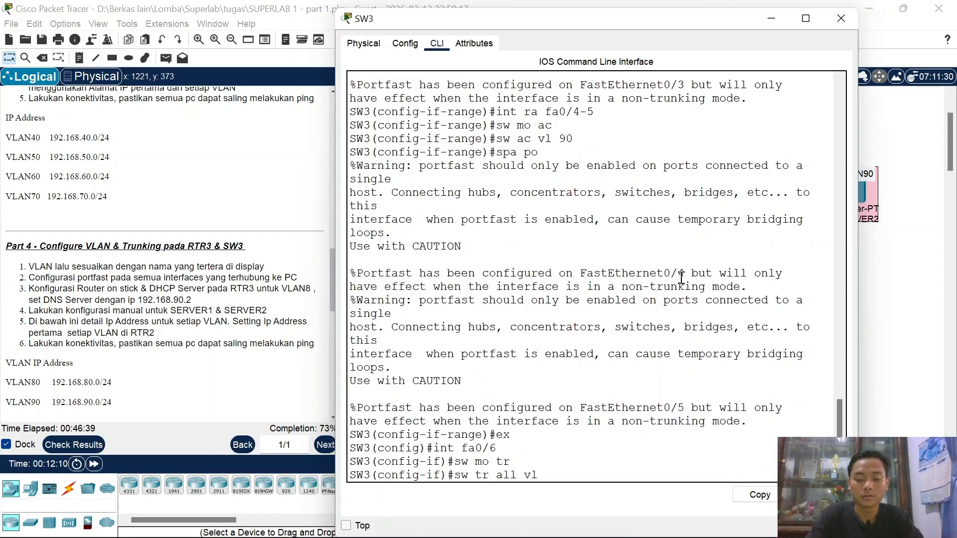
type(" 80-90")
key("Return")
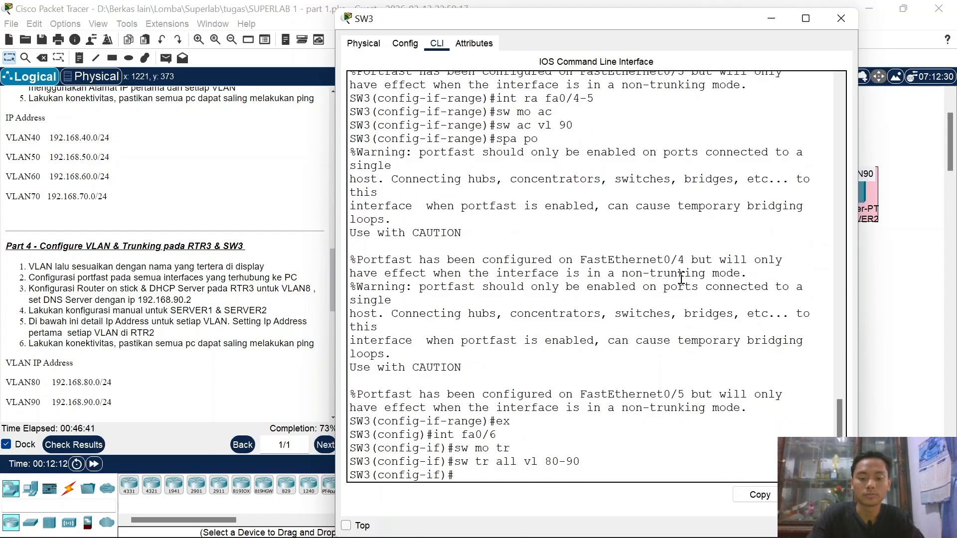
left_click(774, 25)
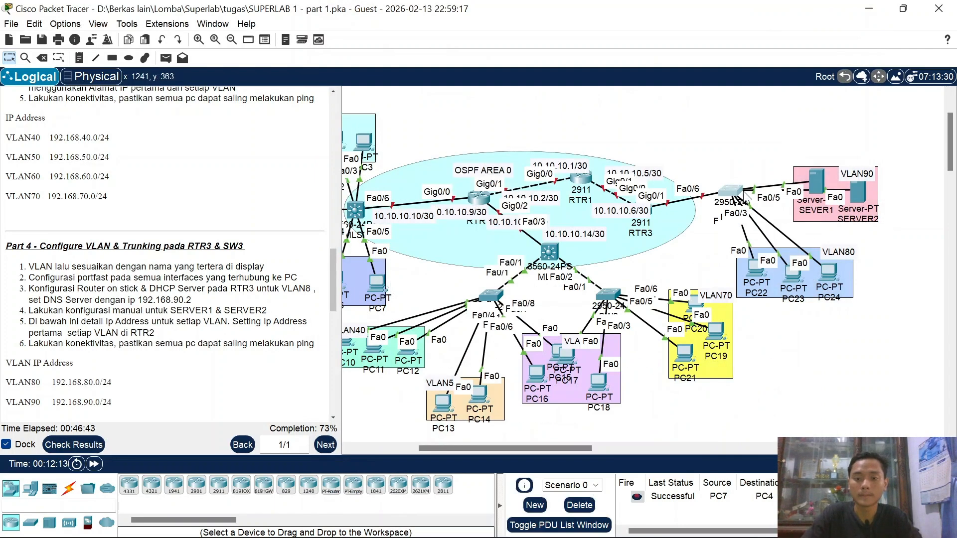
left_click(730, 188)
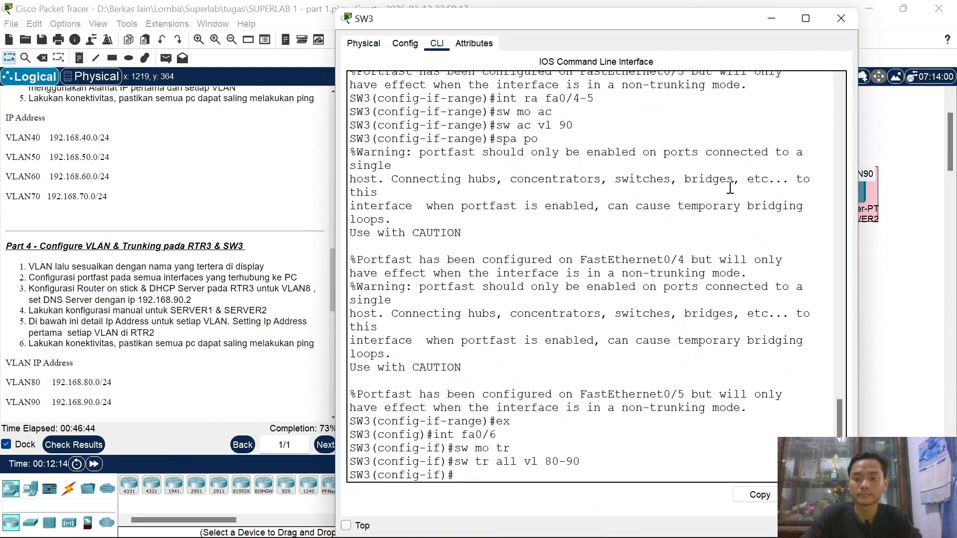
Step: Close SW3's console and bring RTR3's command line to its user prompt
left_click(840, 18)
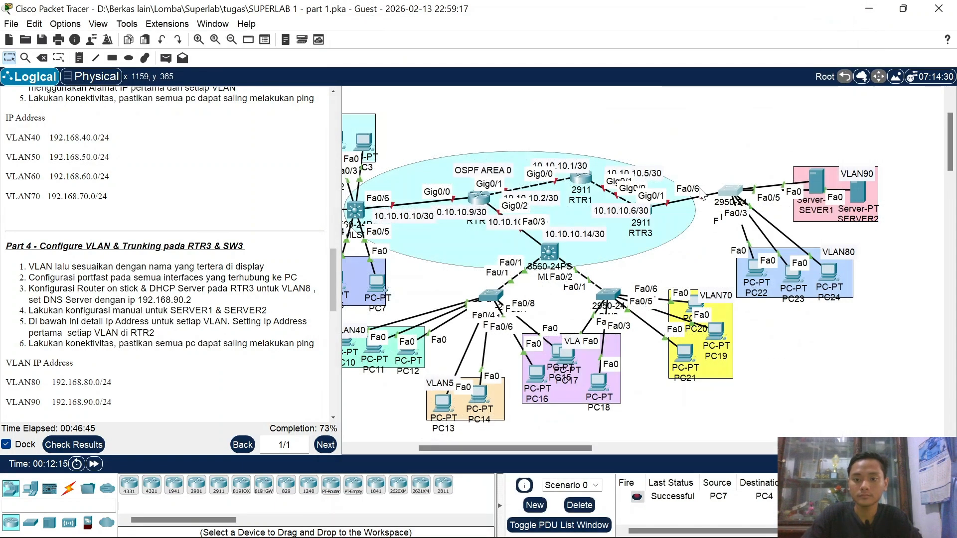
left_click(643, 212)
left_click(437, 44)
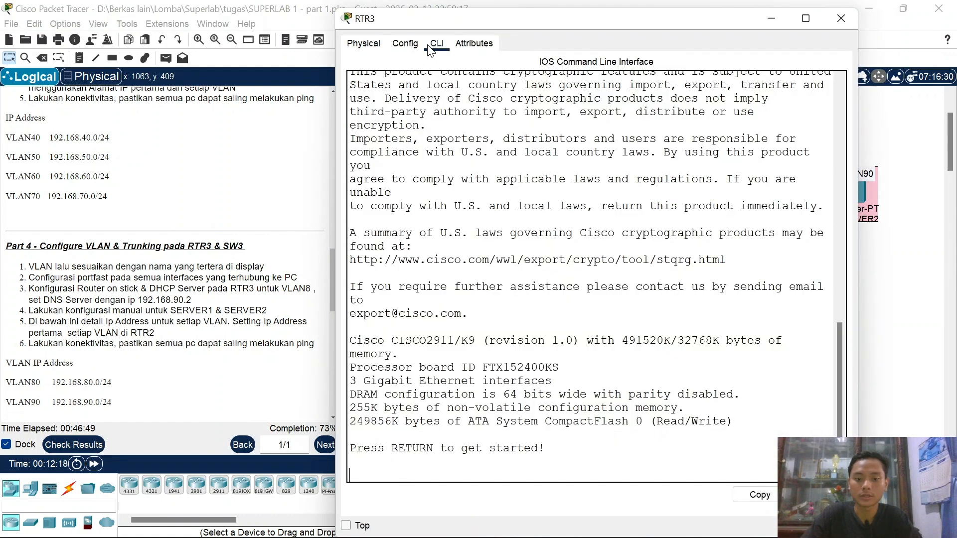
key("Return")
key("Return")
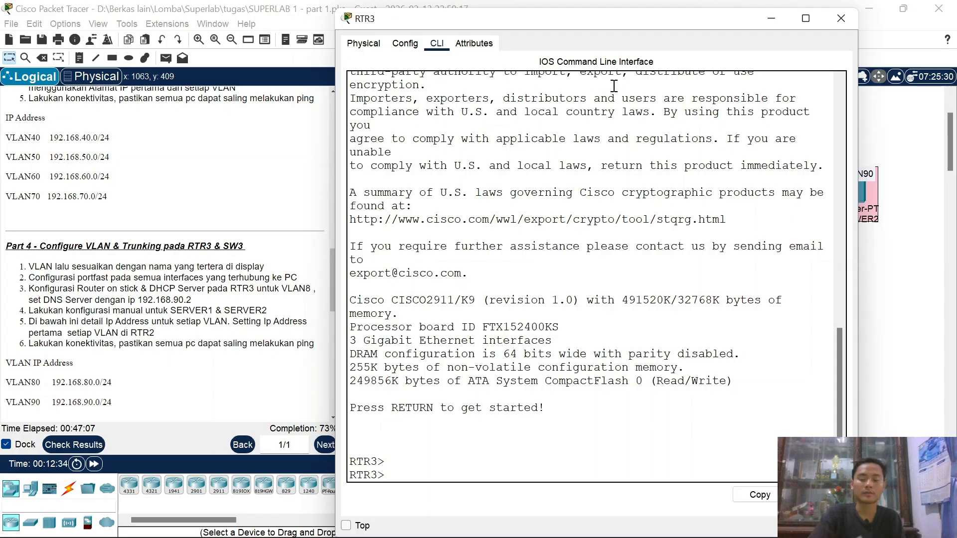
Step: Minimize RTR3's console and shift RTR3 slightly left on the topology
left_click(764, 19)
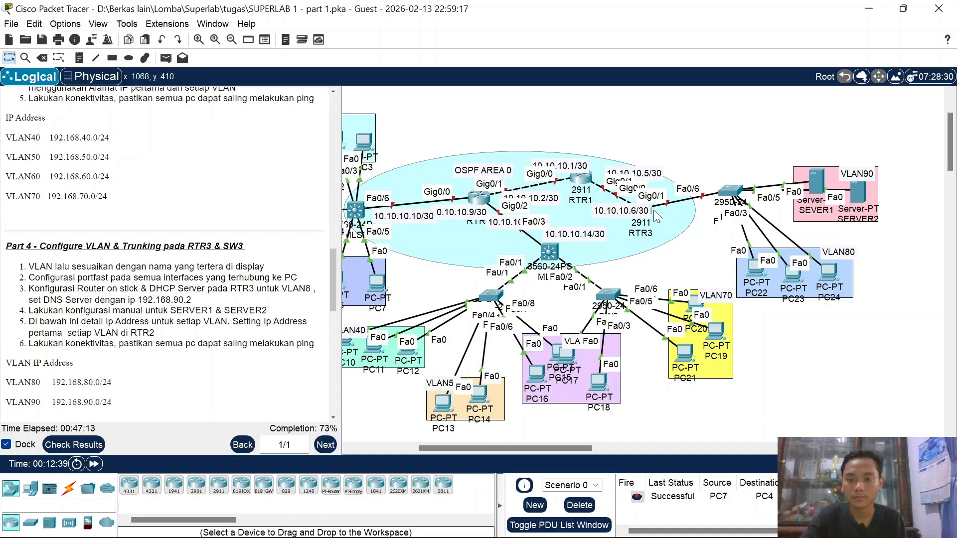
left_click_drag(654, 218, 666, 212)
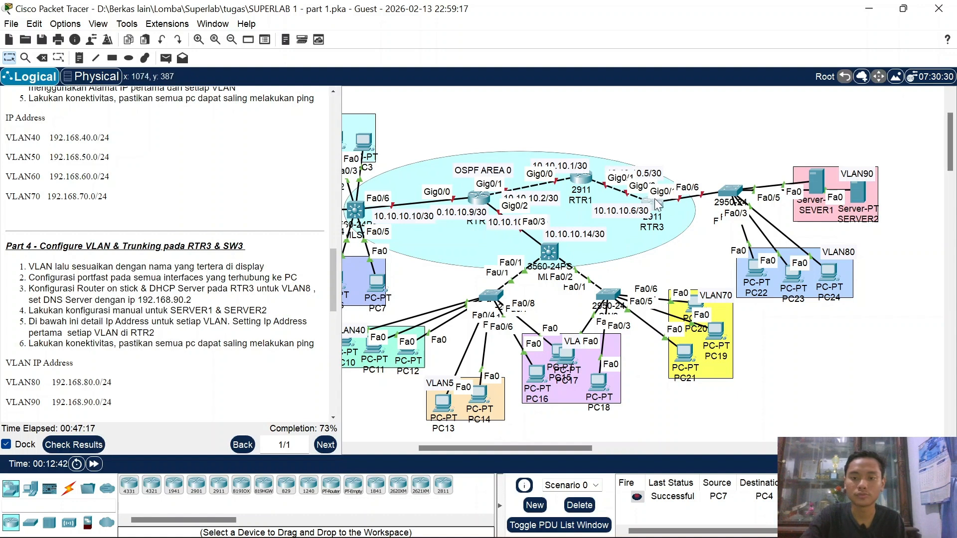
left_click_drag(658, 204, 649, 204)
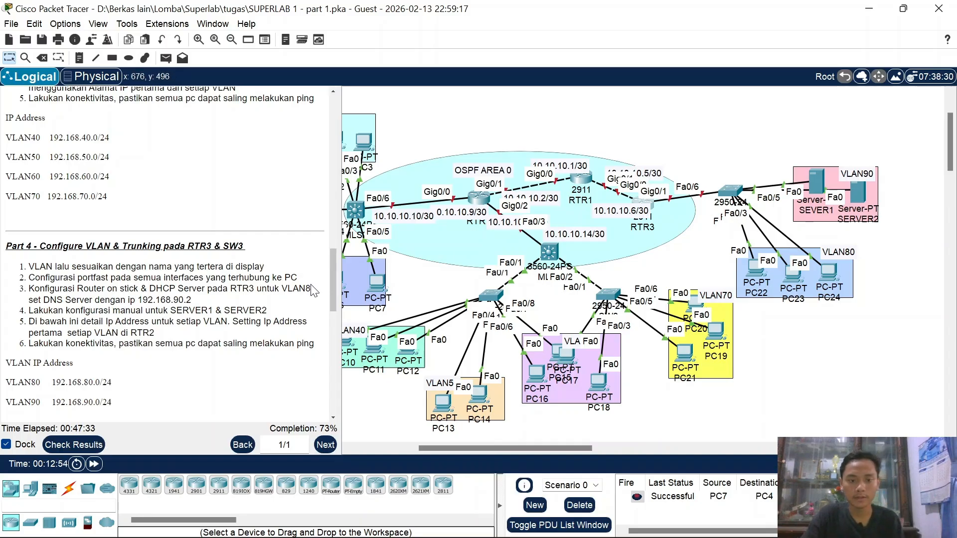
Step: On RTR3, enter global configuration and bring interface Gig0/1 up with no shutdown
left_click(648, 207)
key("Return")
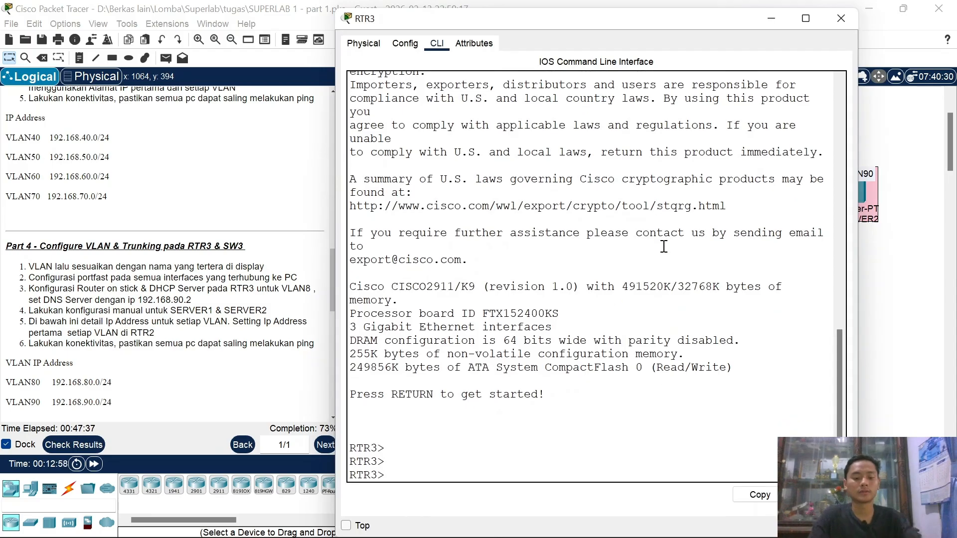
type("ena")
key("Return")
key("Return")
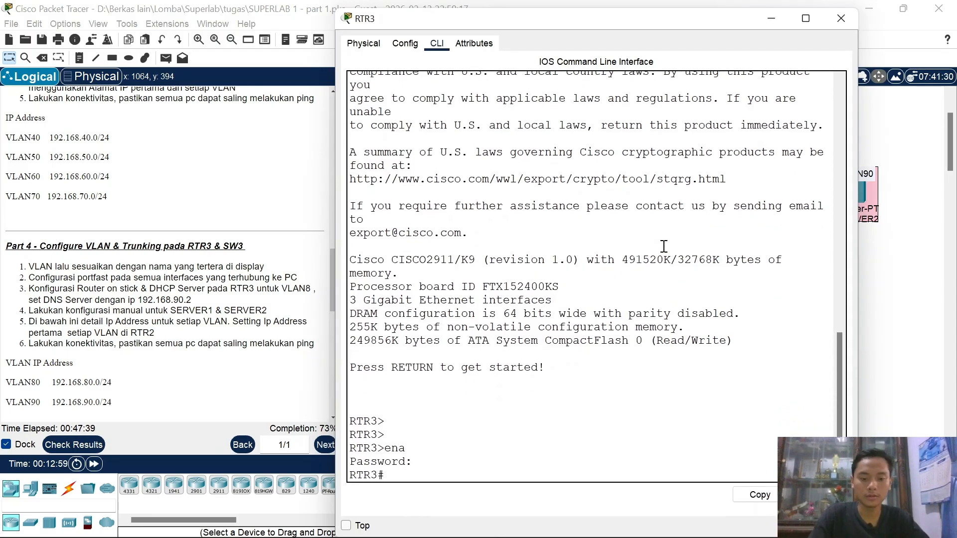
type("conf t")
key("Return")
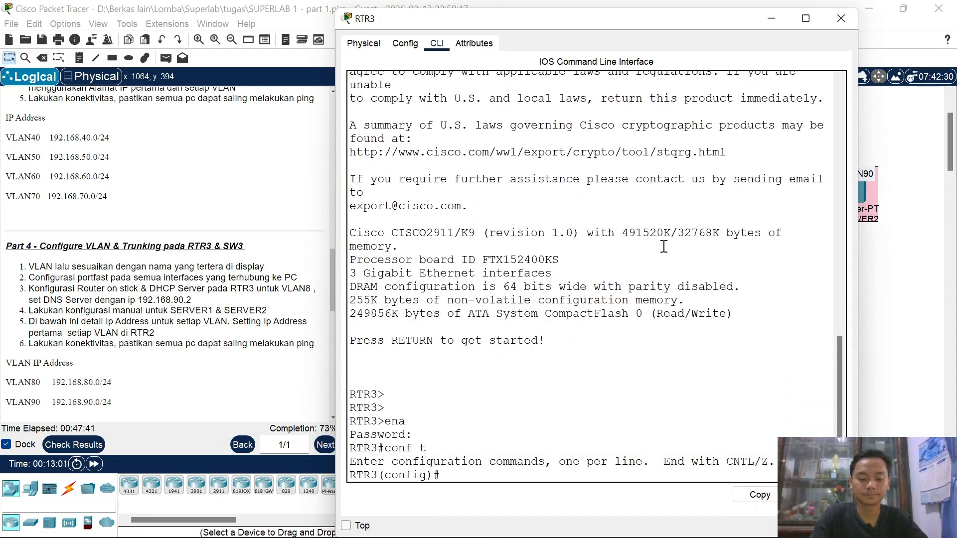
type("int gi")
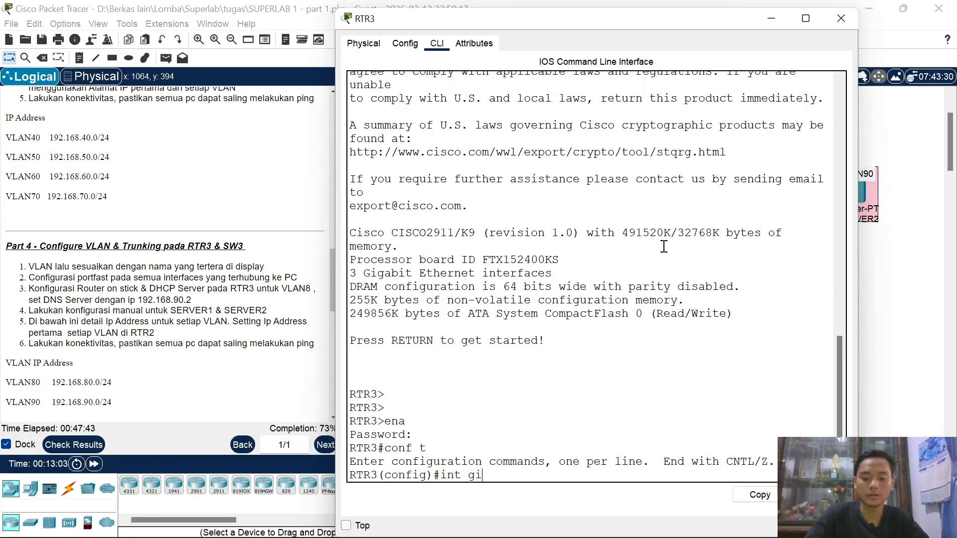
type("0/1")
key("Return")
type("no sh")
key("Return")
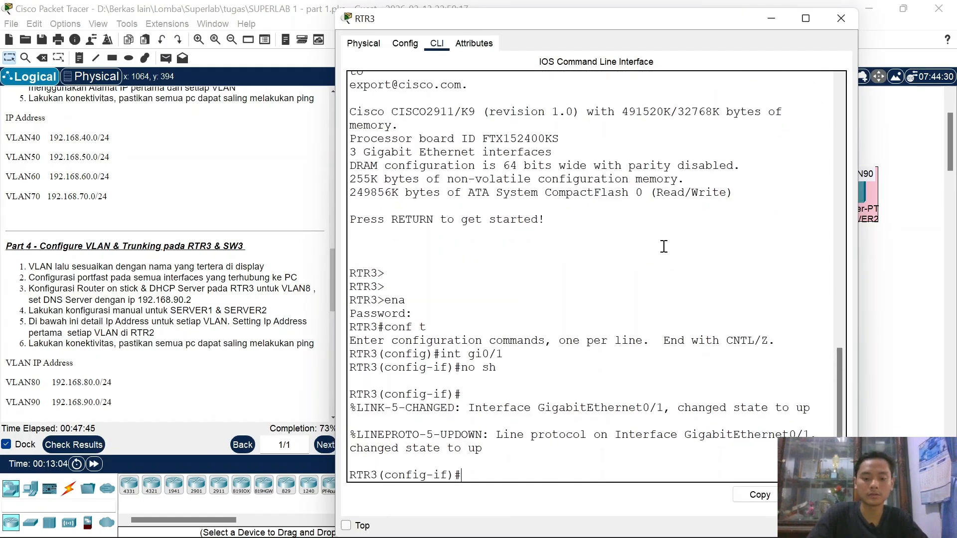
Step: Create subinterface Gig0/1.80 with dot1Q VLAN 80 and address 192.168.80.1 255.255.255.0
type("ip ad")
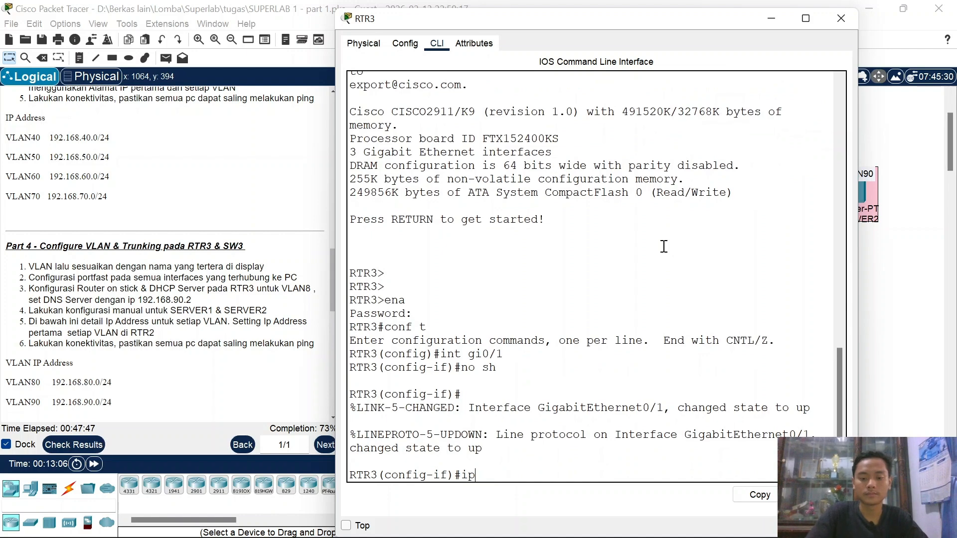
key("BackSpace")
key("BackSpace")
key("Up")
key("Up")
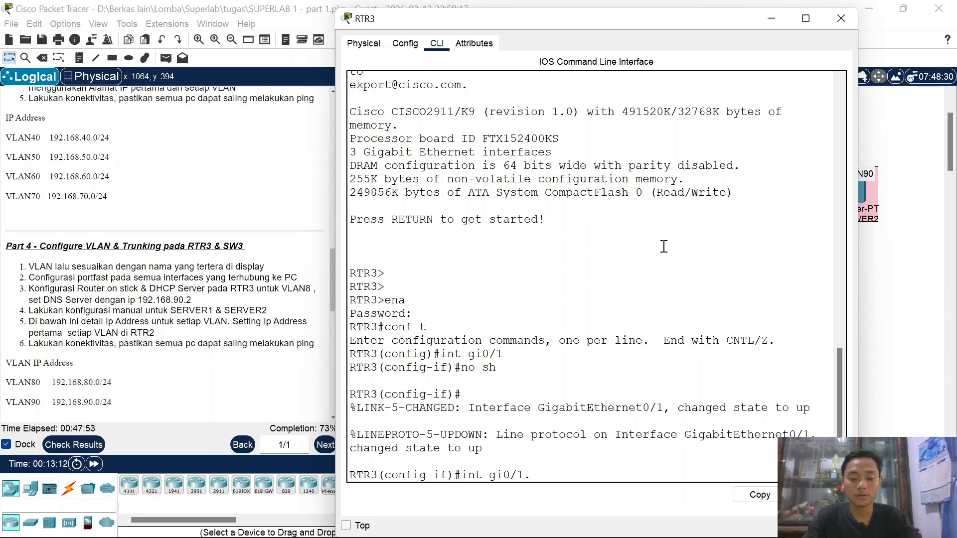
key("Return")
type("en")
key("Tab")
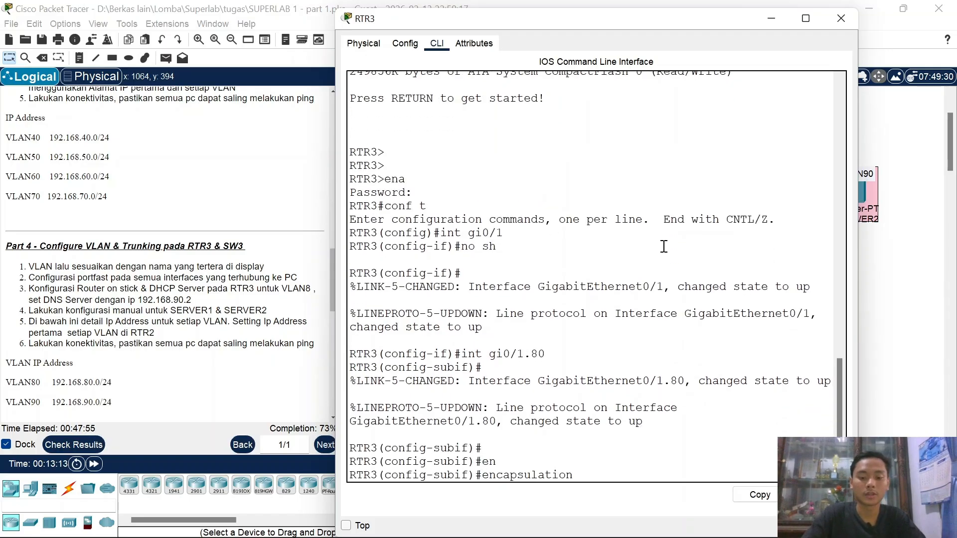
type("do")
key("Tab")
type("80")
key("Return")
type("ip")
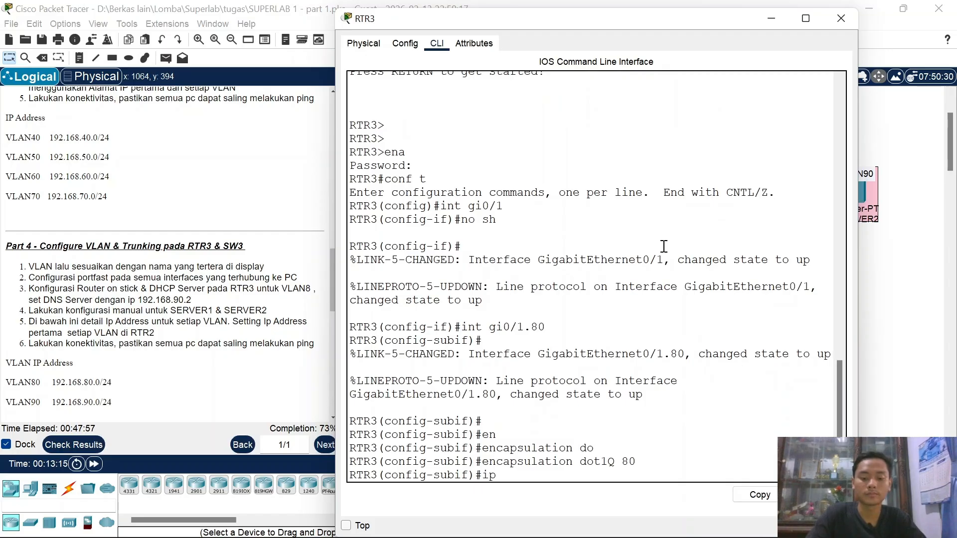
type(" add 192.168")
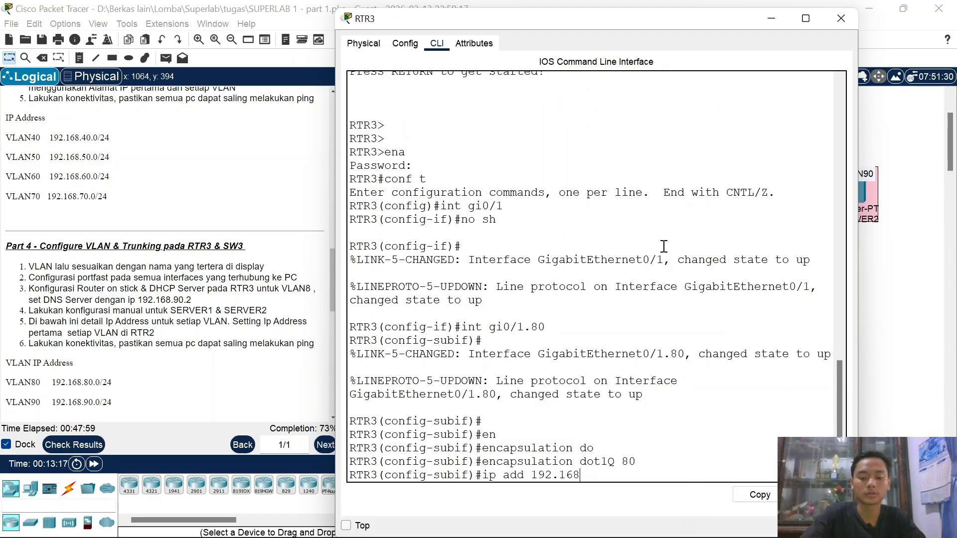
type(".80.1 255")
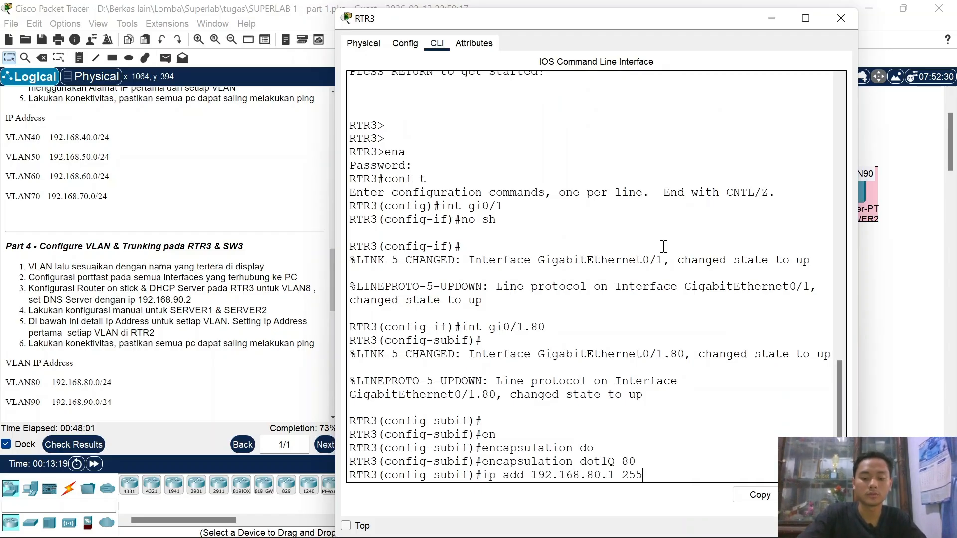
type(".255.255.0")
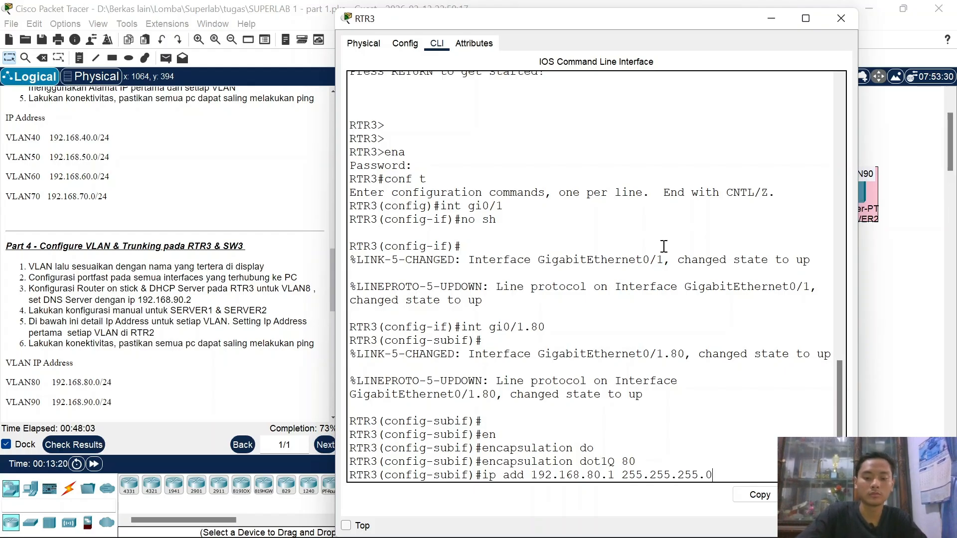
key("Return")
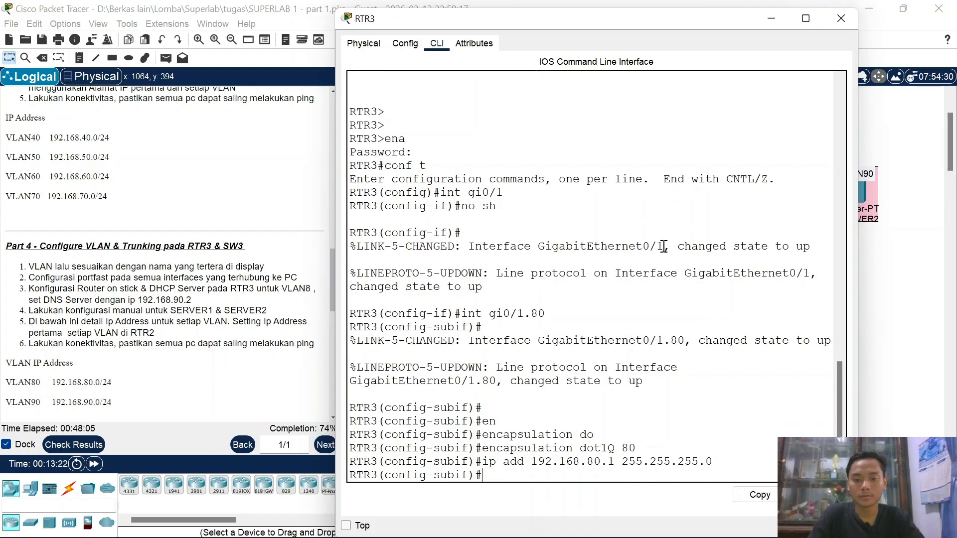
Step: Create subinterface Gig0/1.90 with dot1Q VLAN 90 and address 192.168.90.1 255.255.255.0
key("Up")
key("Up")
key("Up")
key("Up")
key("Up")
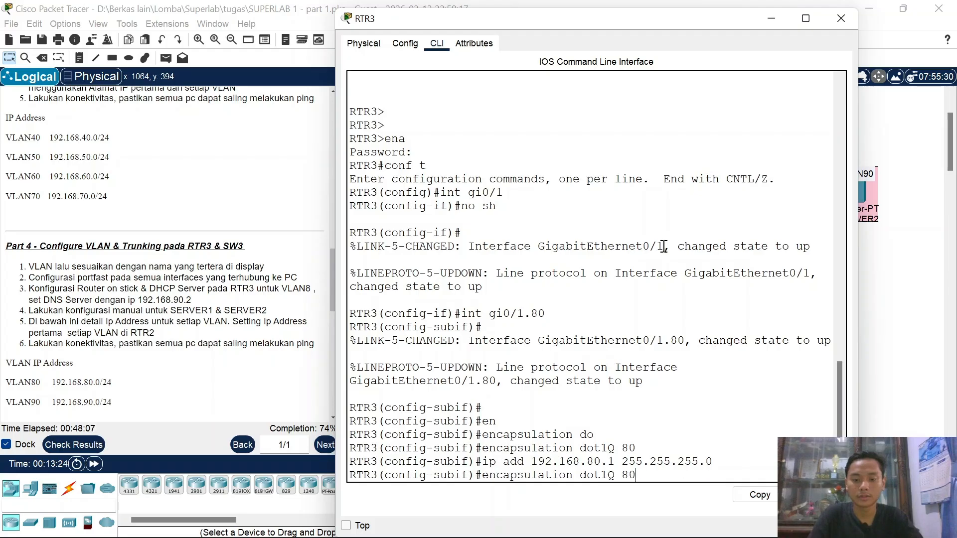
key("Left")
key("BackSpace")
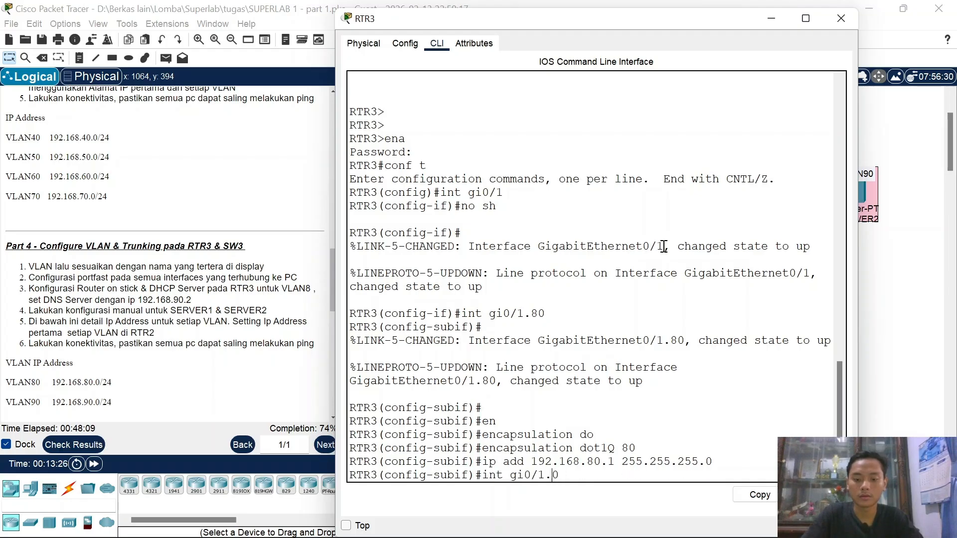
type("9")
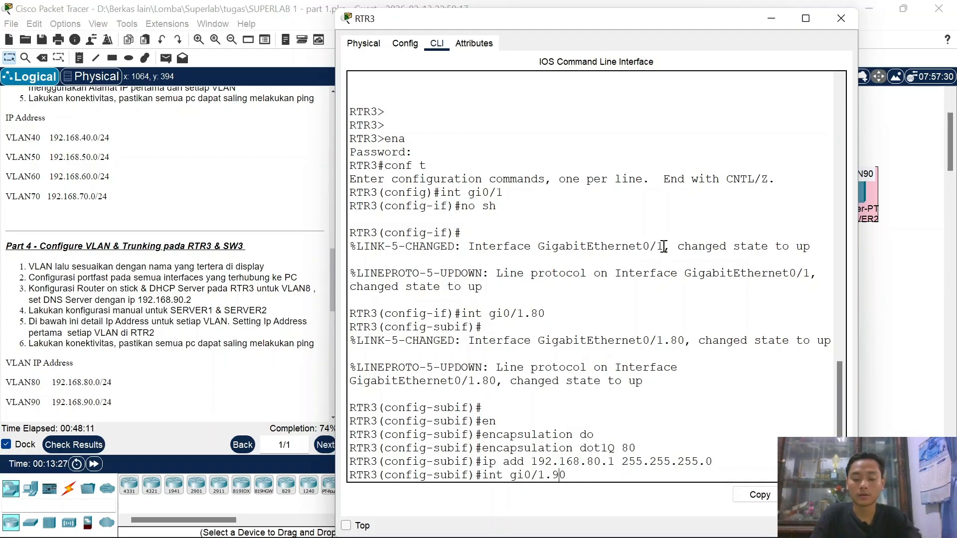
key("Return")
key("Up")
key("Up")
key("Up")
key("Up")
key("Up")
key("Up")
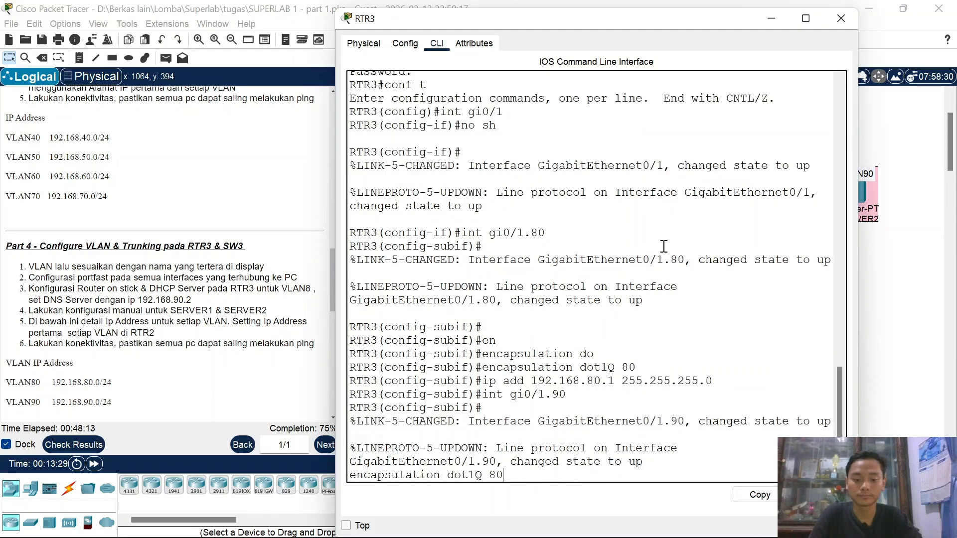
key("Down")
type("9")
key("Return")
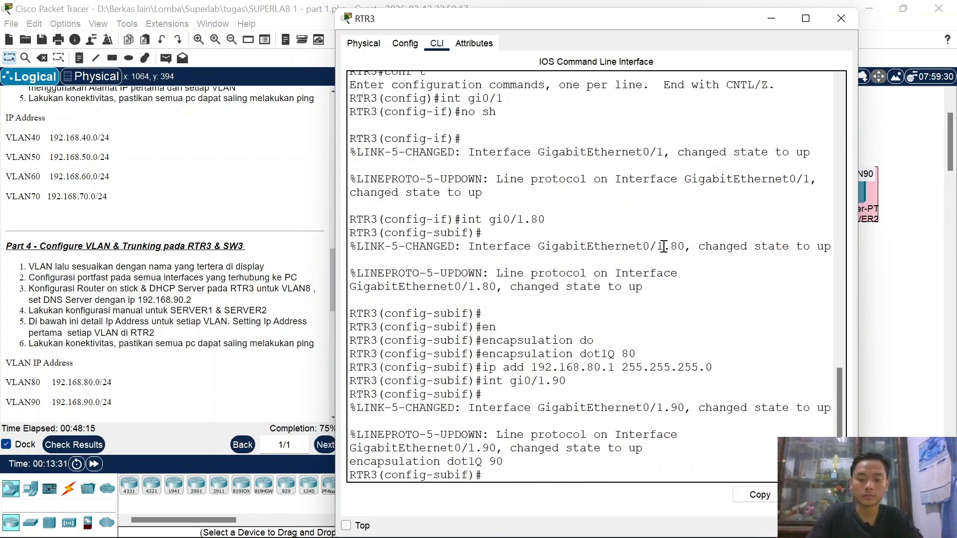
key("Up")
key("Up")
key("Up")
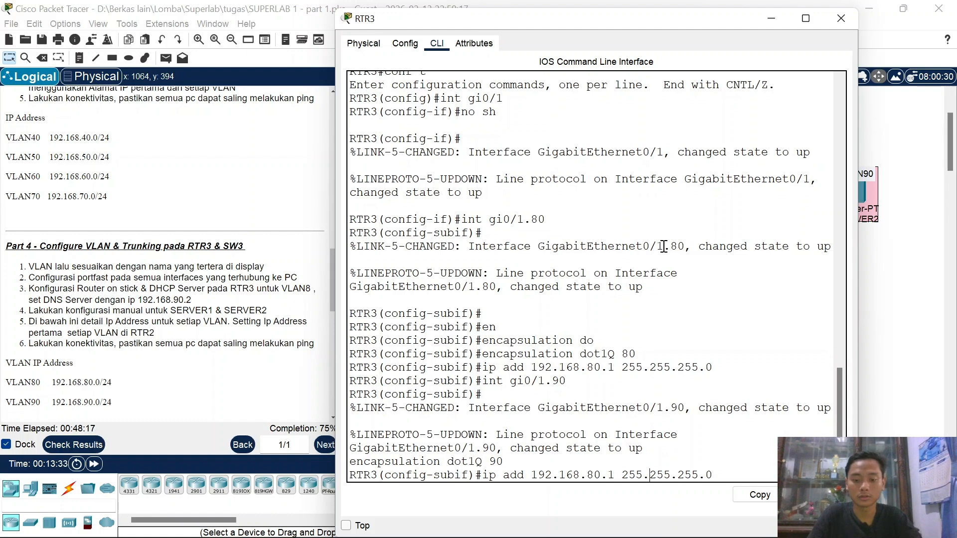
key("BackSpace")
type("9")
key("Return")
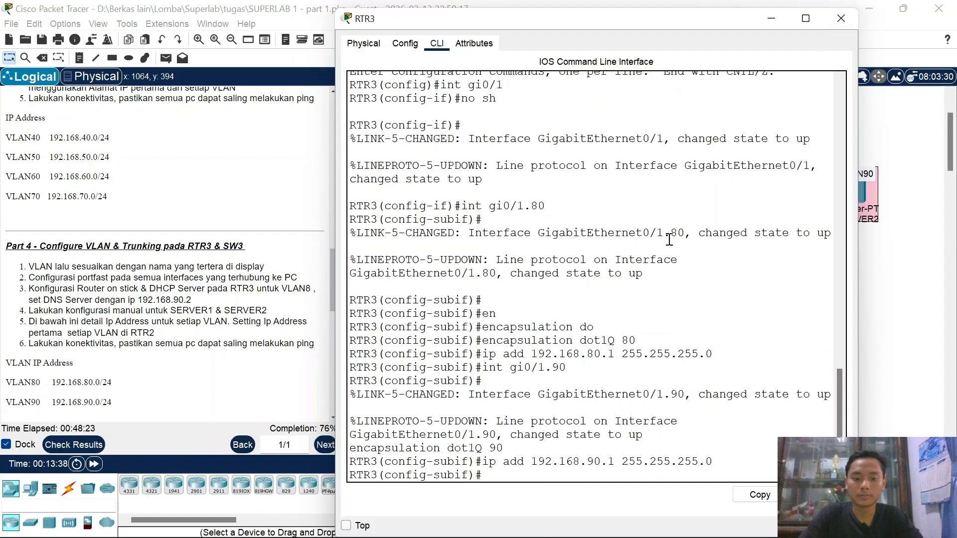
type("ex")
key("Return")
Step: Create DHCP pool VLAN80 on RTR3 with network 192.168.80.0 255.255.255.0
type("ip dh")
key("Tab")
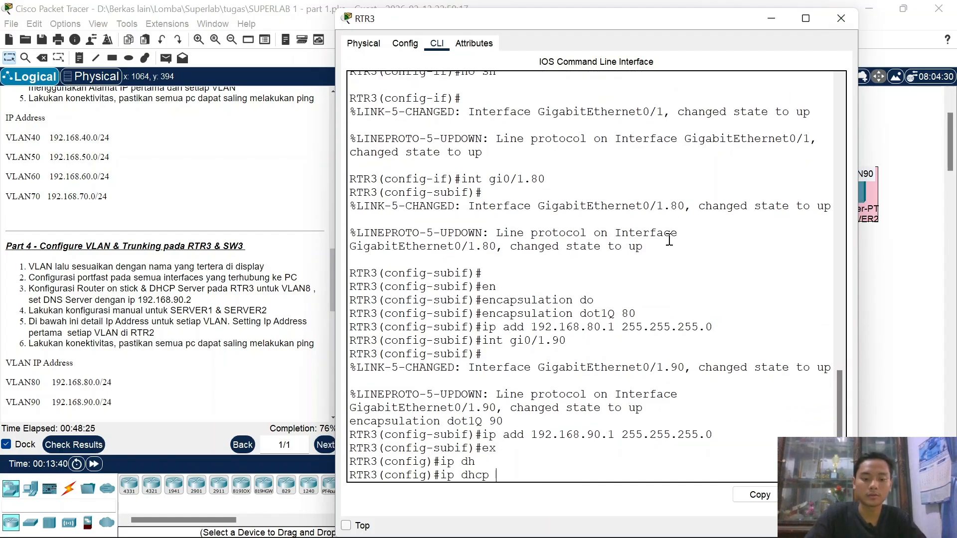
key("BackSpace")
type("se")
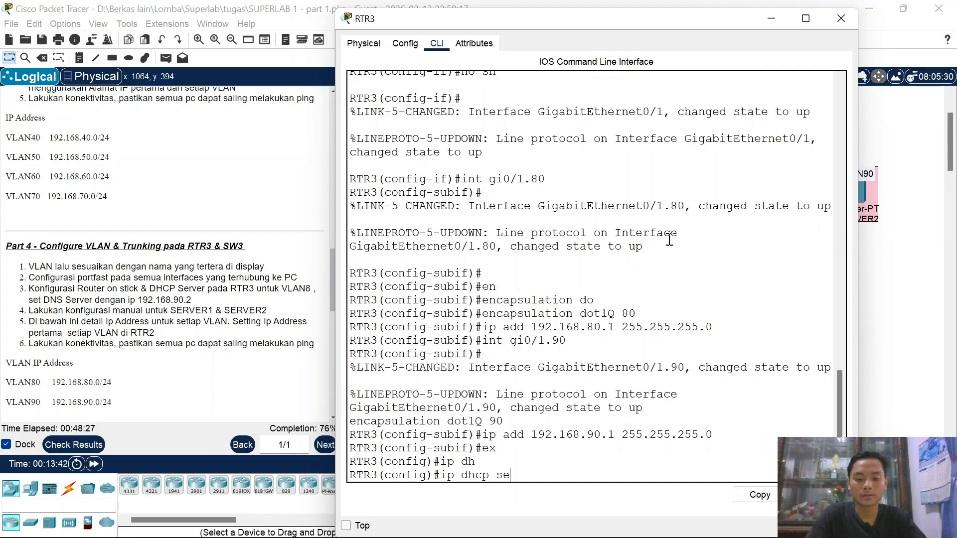
key("Tab")
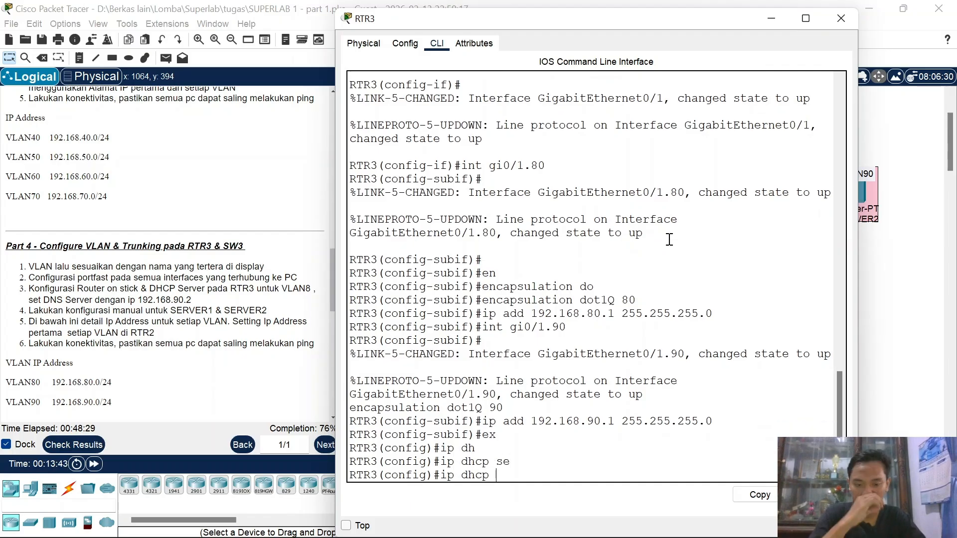
type("po")
key("Tab")
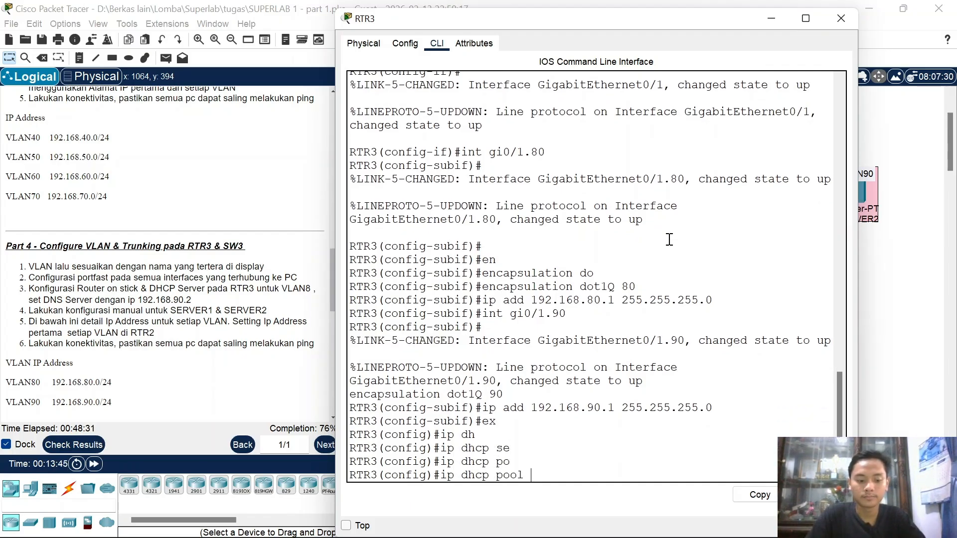
type("VLAN80")
key("Return")
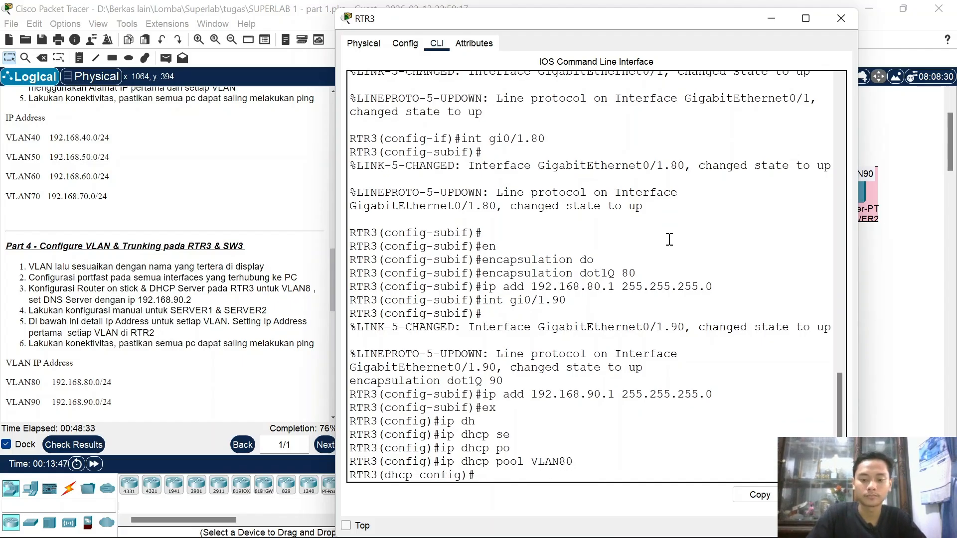
type("net 192.")
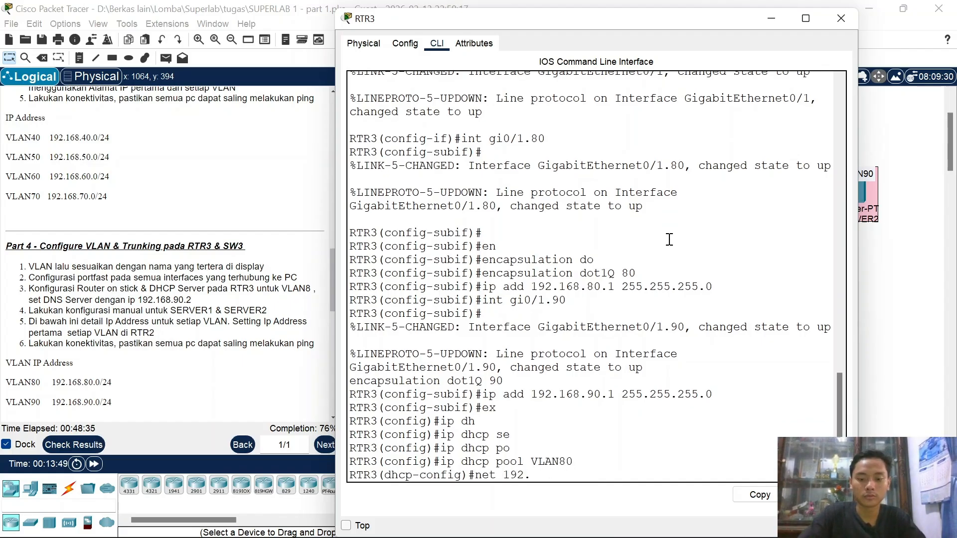
type("168.80.0")
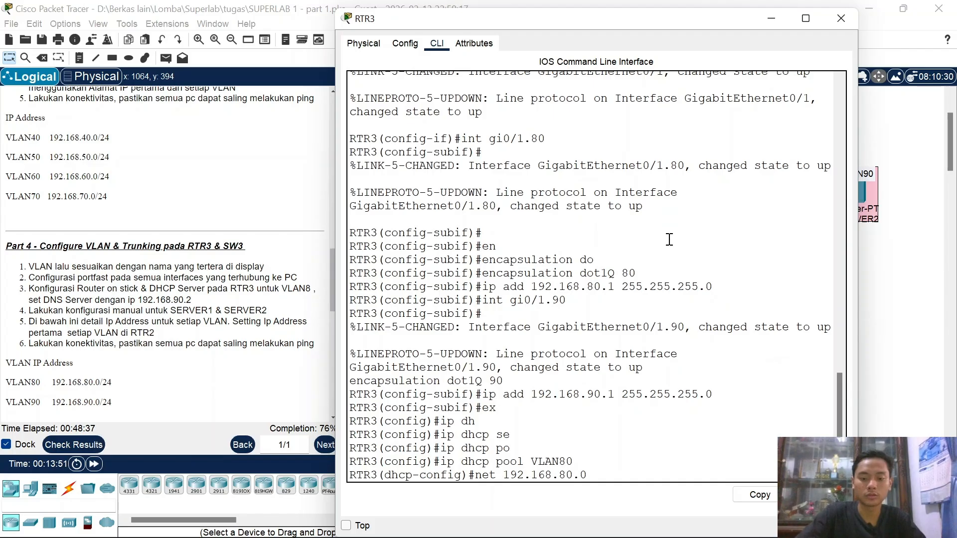
type(" 255.255.255.0")
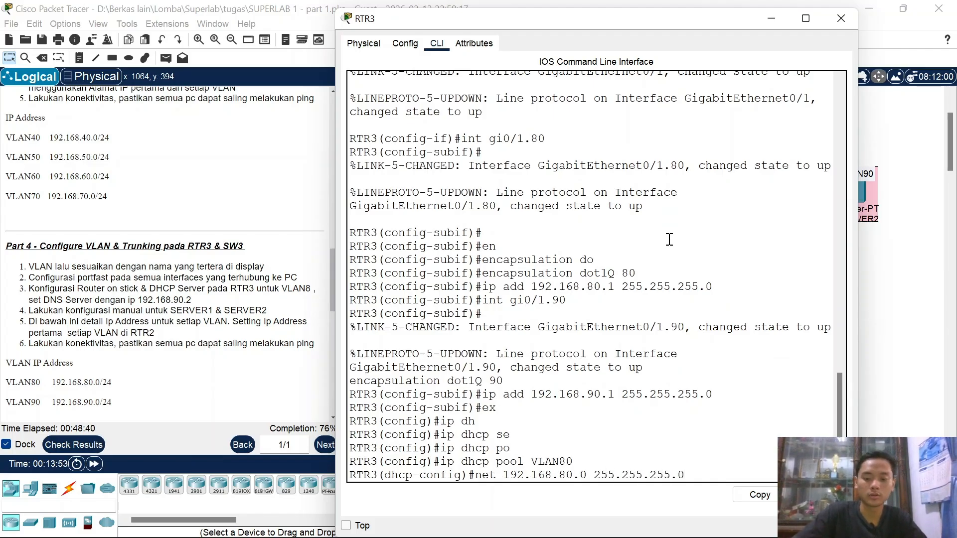
key("Return")
Step: Set the VLAN80 pool's default router 192.168.80.1 and DNS server 192.168.90.2
type("def")
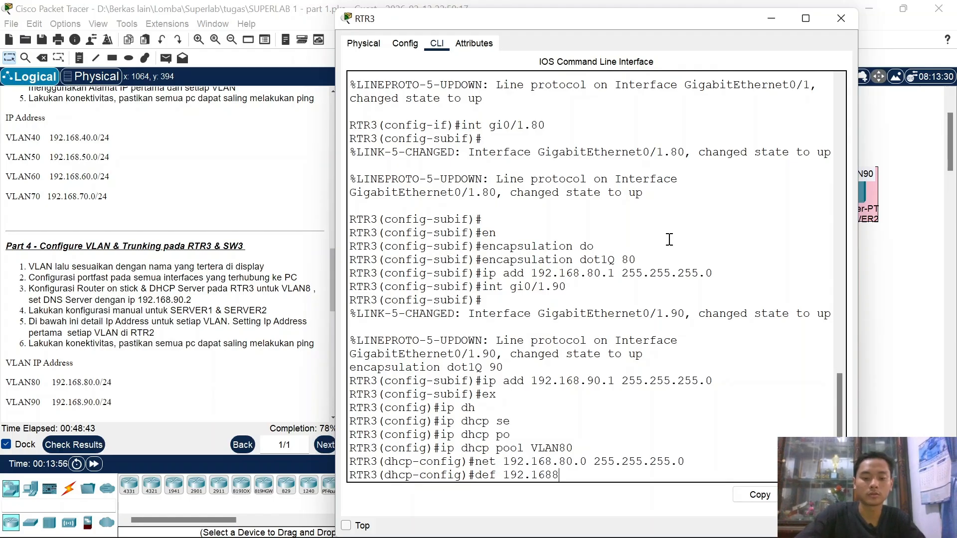
type(" 192.168.80.1")
key("Return")
type("dns")
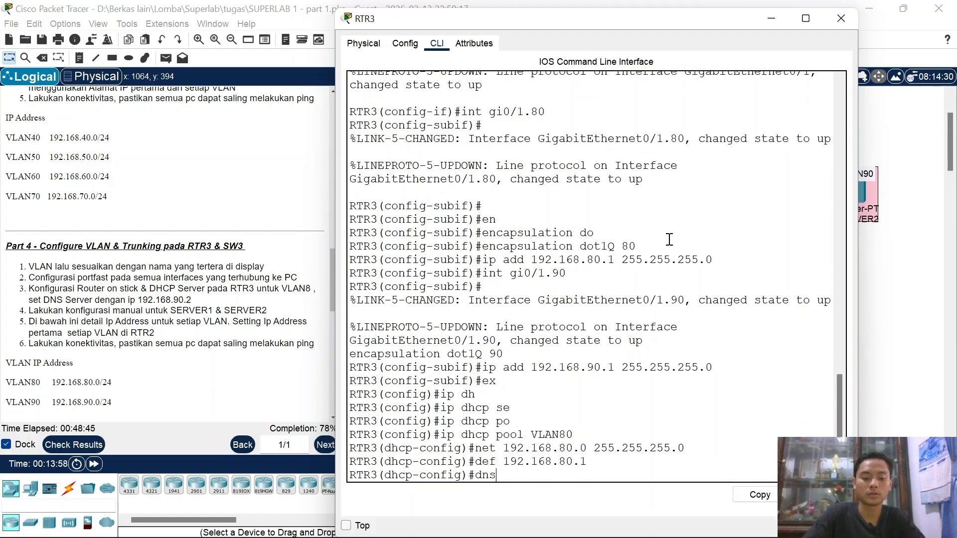
type(" 192.168.")
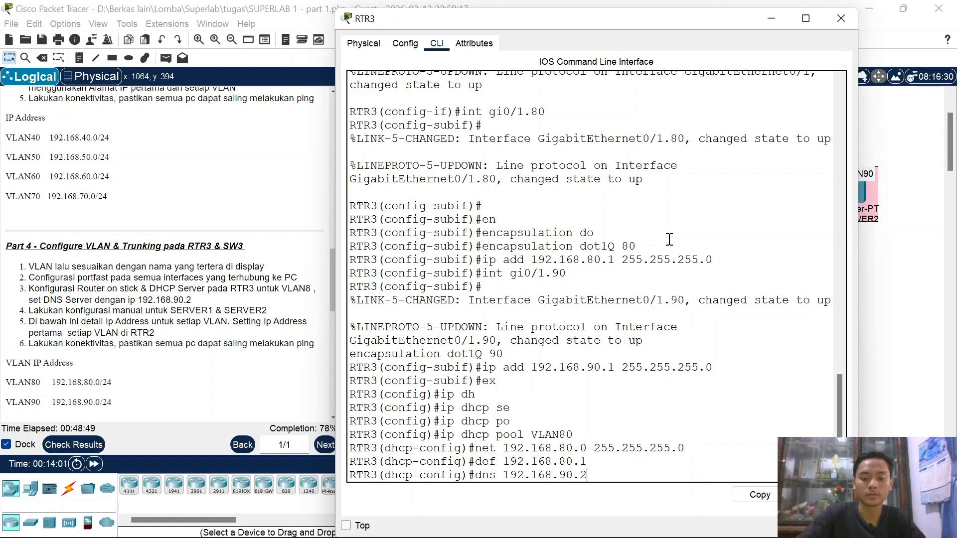
type("90.2")
key("Return")
type("ex")
key("Return")
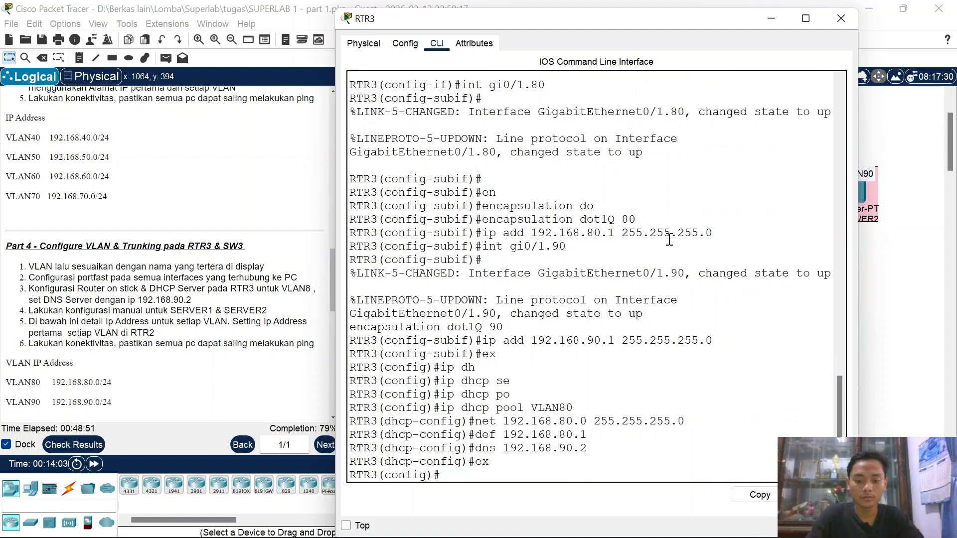
Step: Exclude 192.168.80.1 from DHCP with ip dhcp excluded-address
type("ip dh")
key("Tab")
type("ex")
key("Tab")
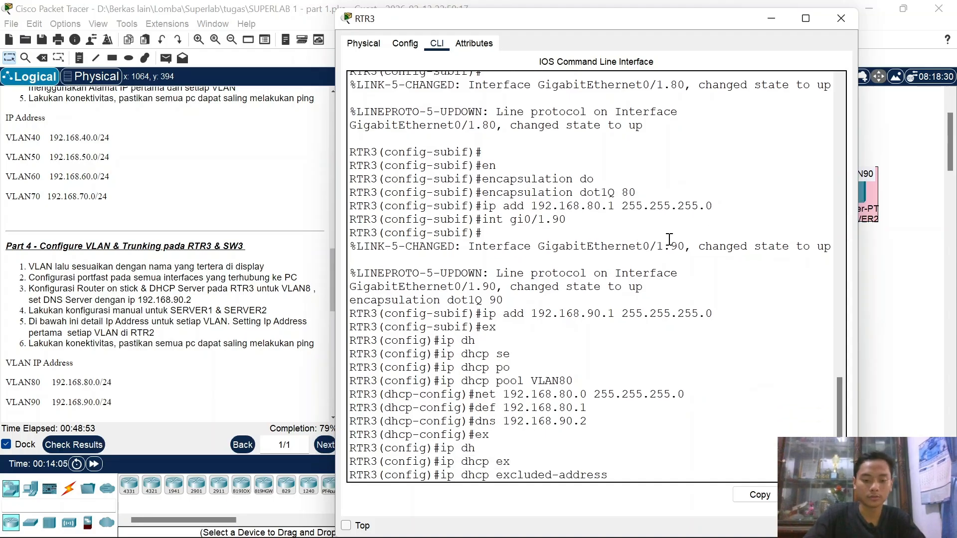
type("a")
key("BackSpace")
type("9")
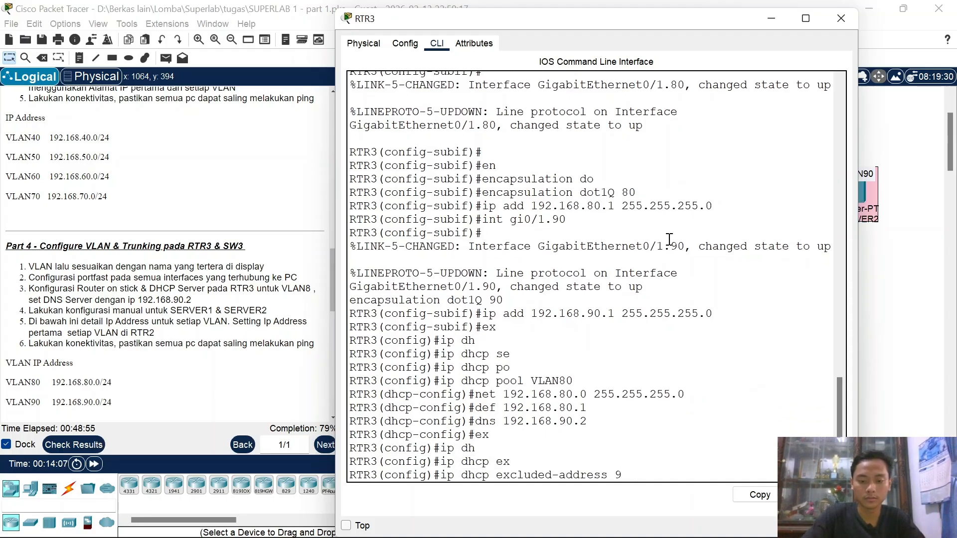
key("BackSpace")
type("192.168.8")
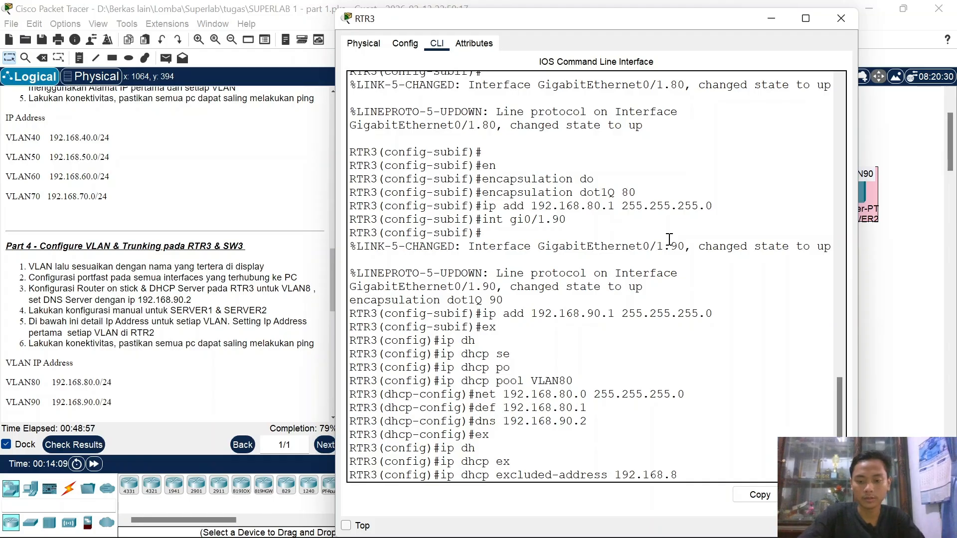
type("0.1")
key("Return")
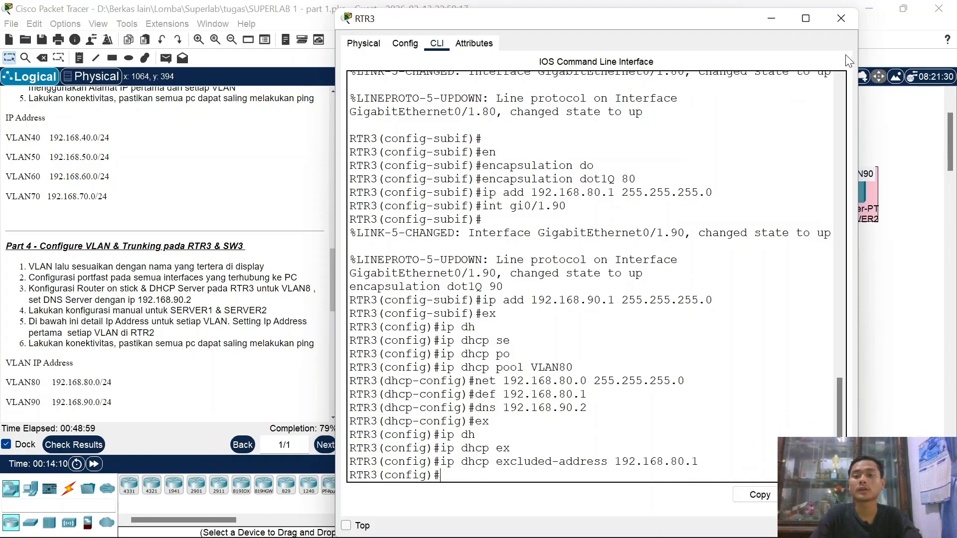
Step: Close RTR3's console and switch PC22's IP configuration to DHCP
left_click(839, 22)
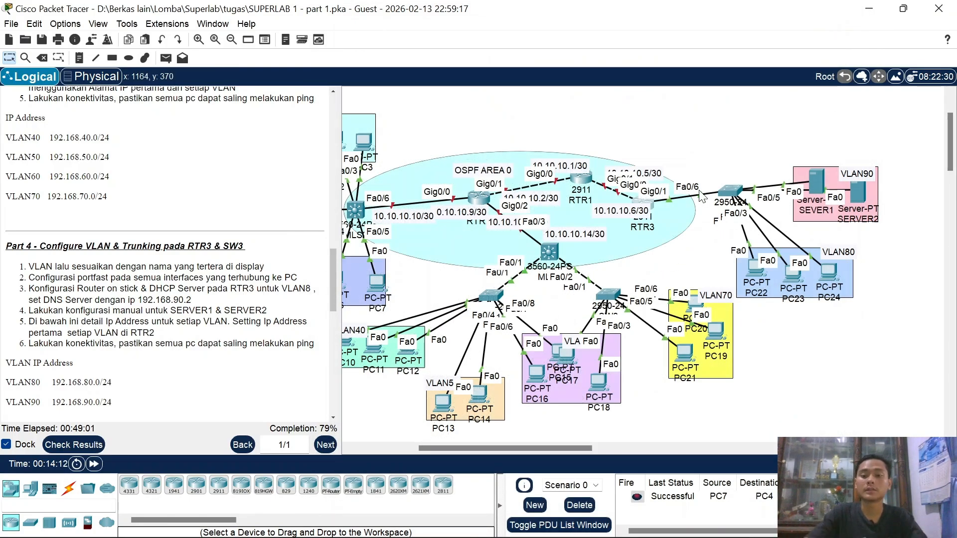
left_click(756, 269)
left_click(446, 43)
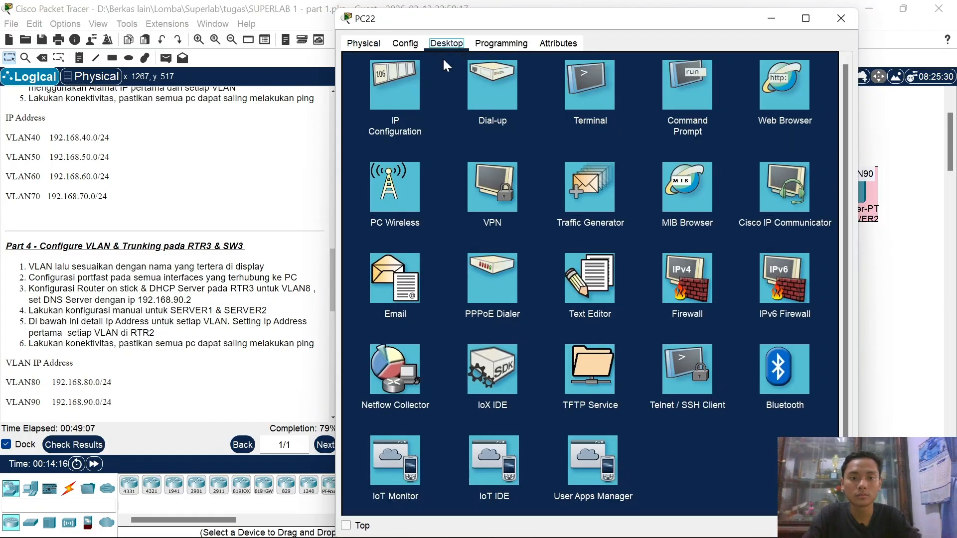
left_click(394, 85)
left_click(369, 109)
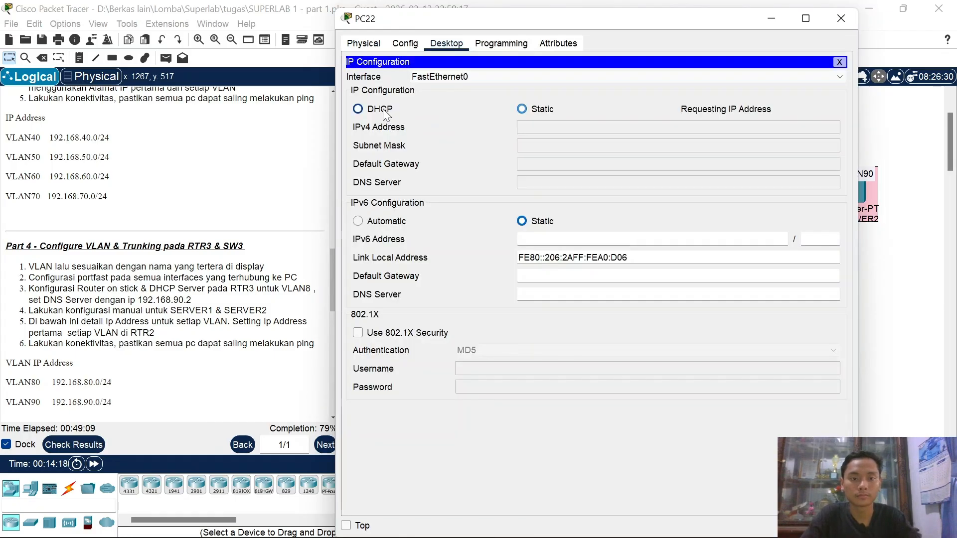
left_click(841, 17)
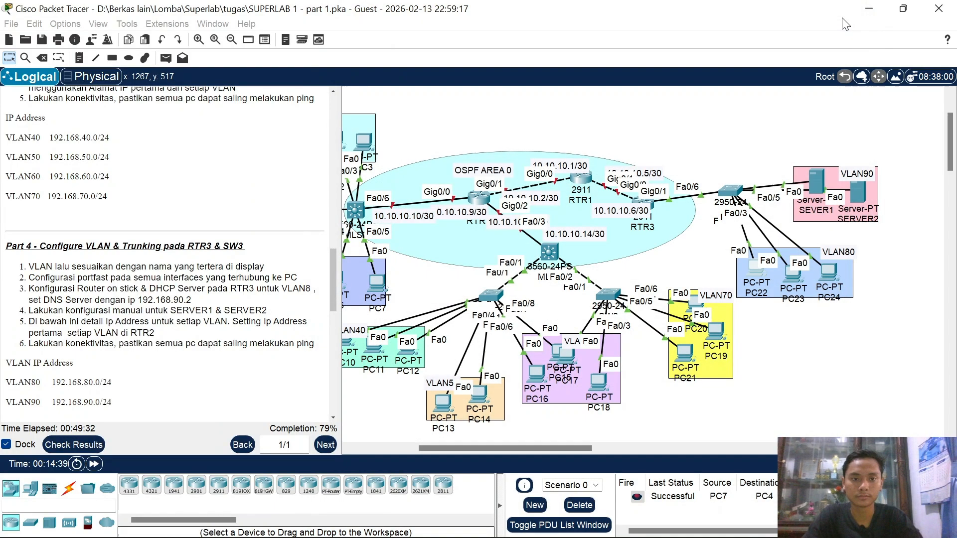
Step: Switch PC23 and PC24 to DHCP addressing as well
left_click(792, 273)
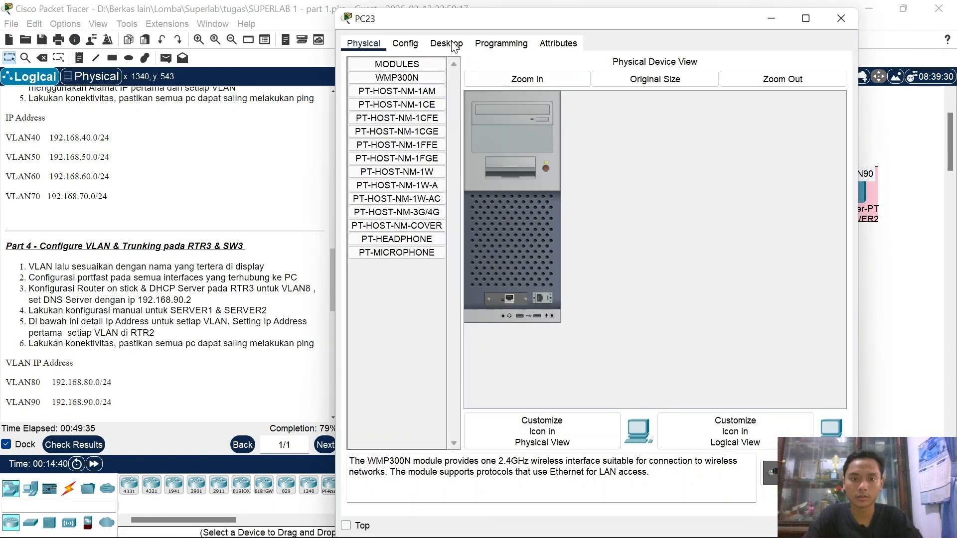
left_click(446, 44)
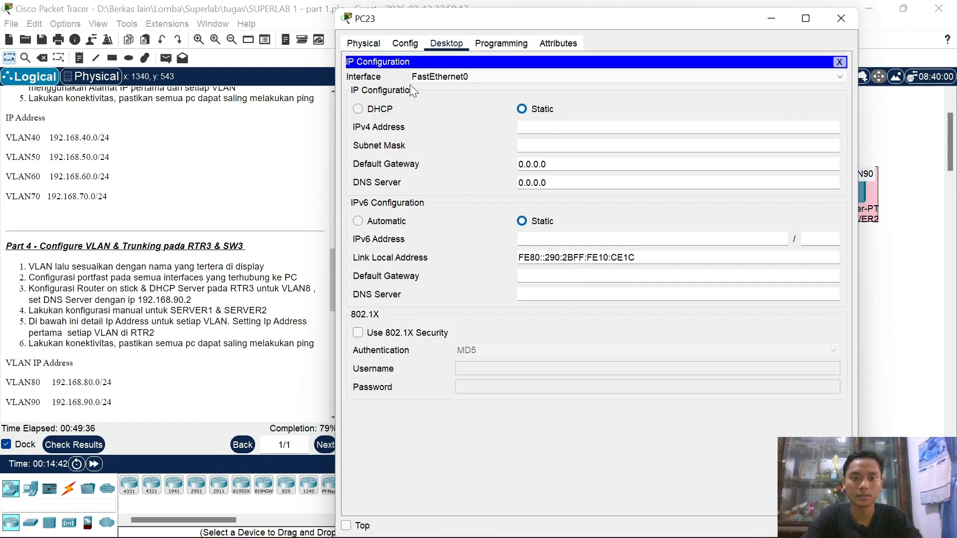
left_click(372, 110)
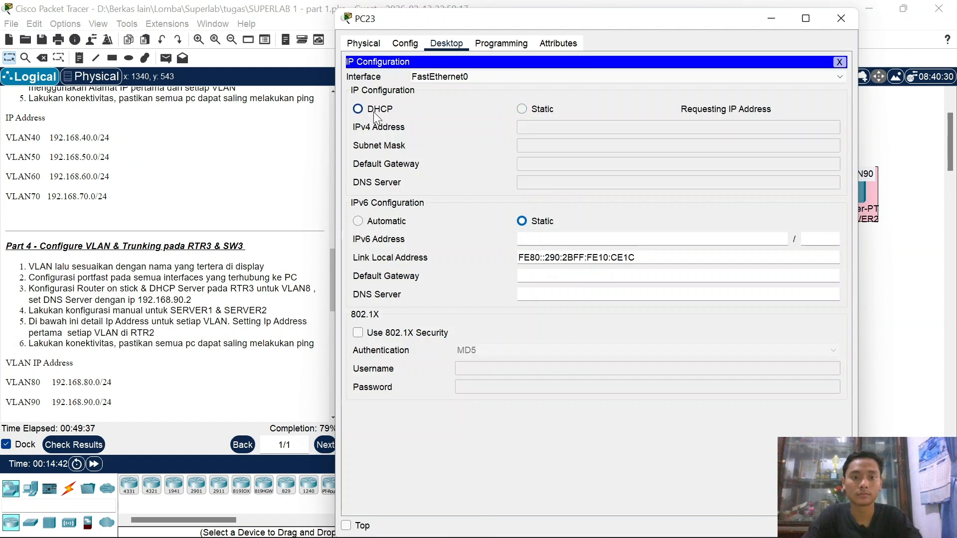
left_click(839, 29)
left_click(841, 276)
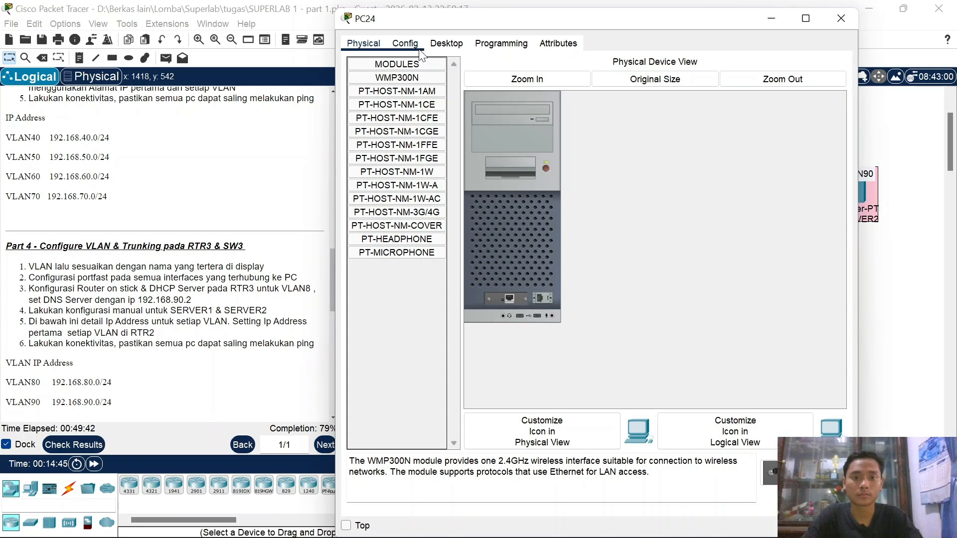
left_click(448, 44)
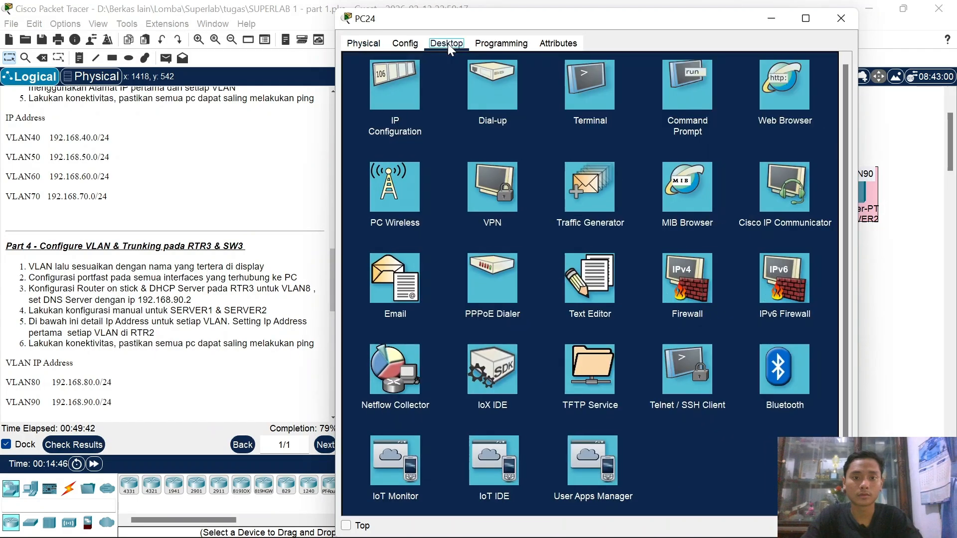
left_click(397, 83)
left_click(372, 112)
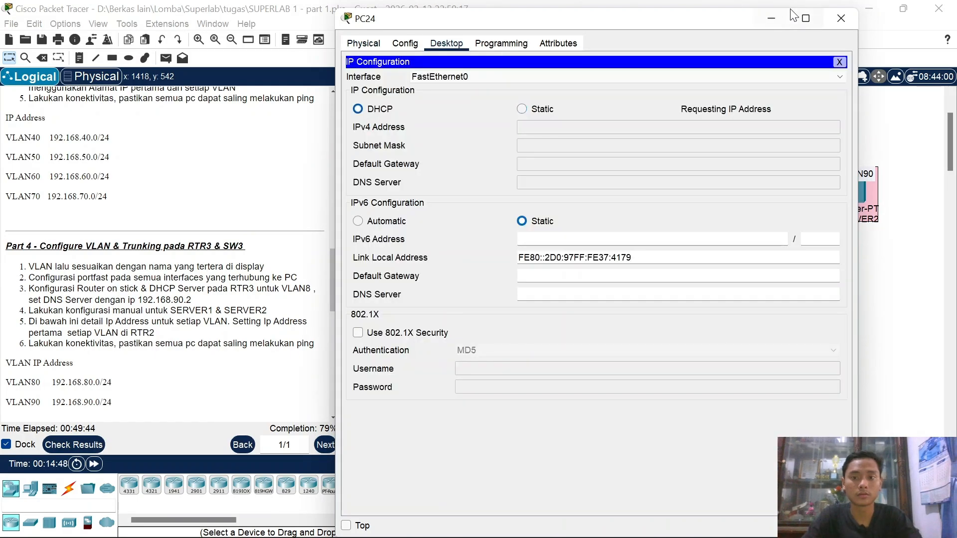
left_click(833, 18)
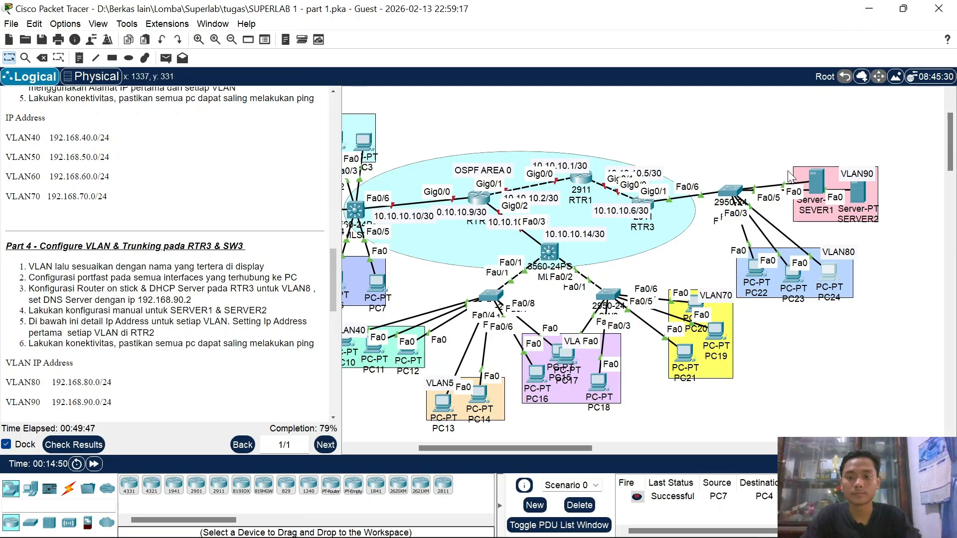
key("p")
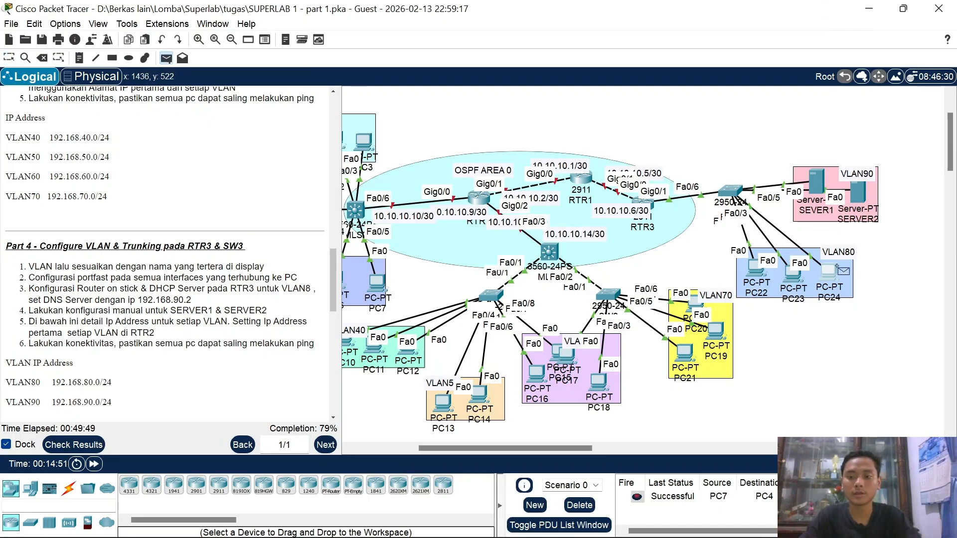
left_click(827, 272)
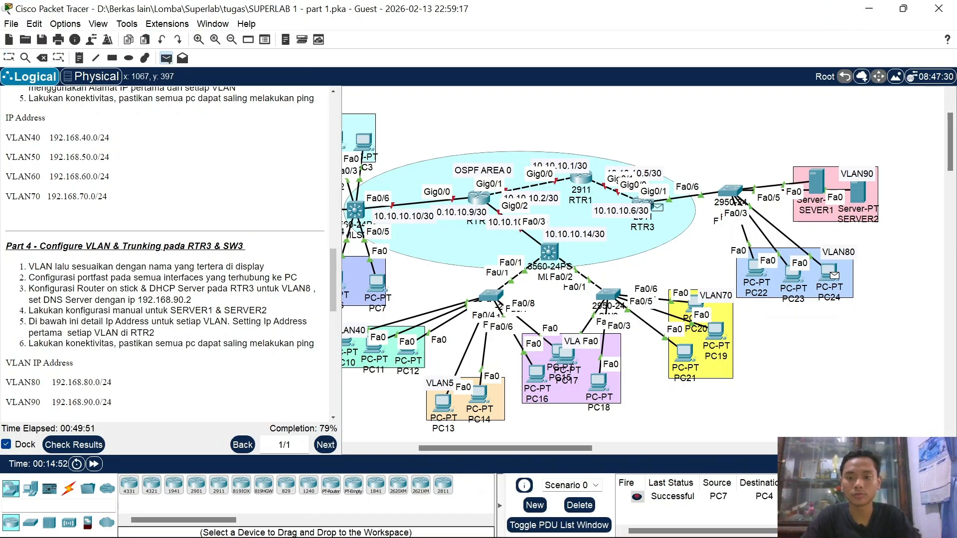
left_click(655, 206)
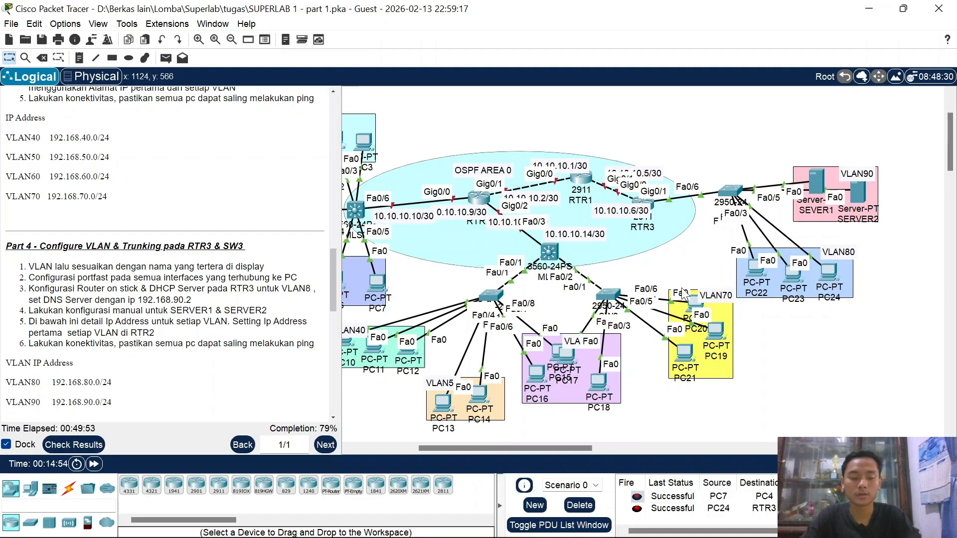
scroll(114, 345, "down", 3)
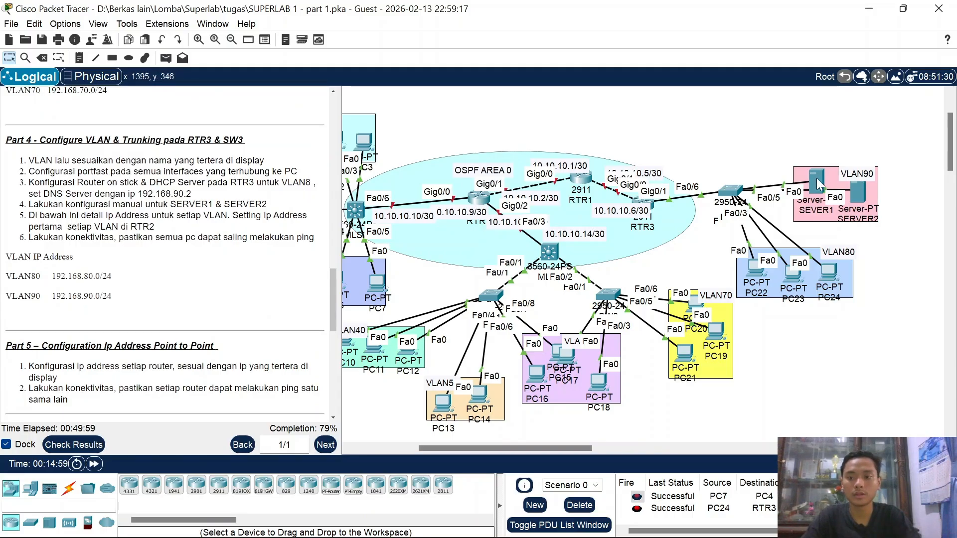
mouse_move(818, 185)
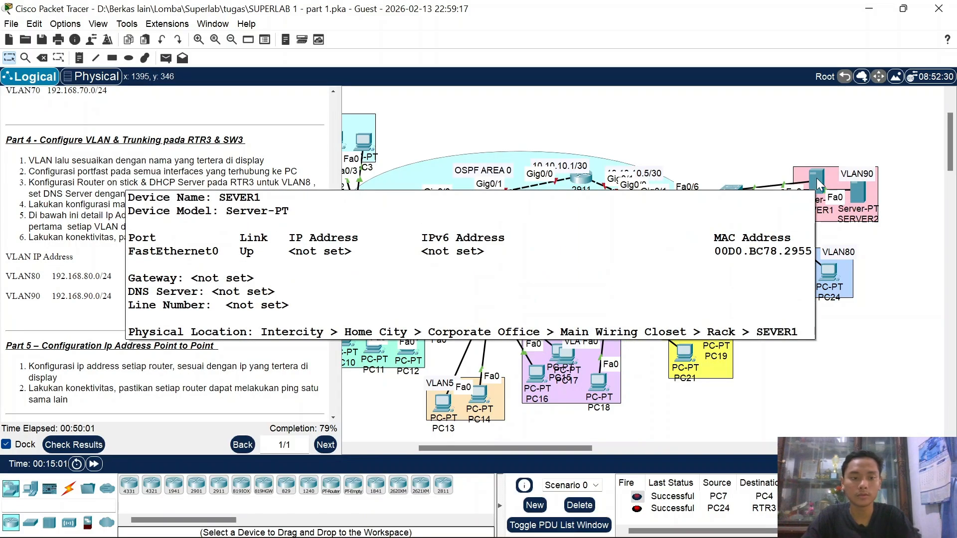
scroll(234, 205, "up", 1)
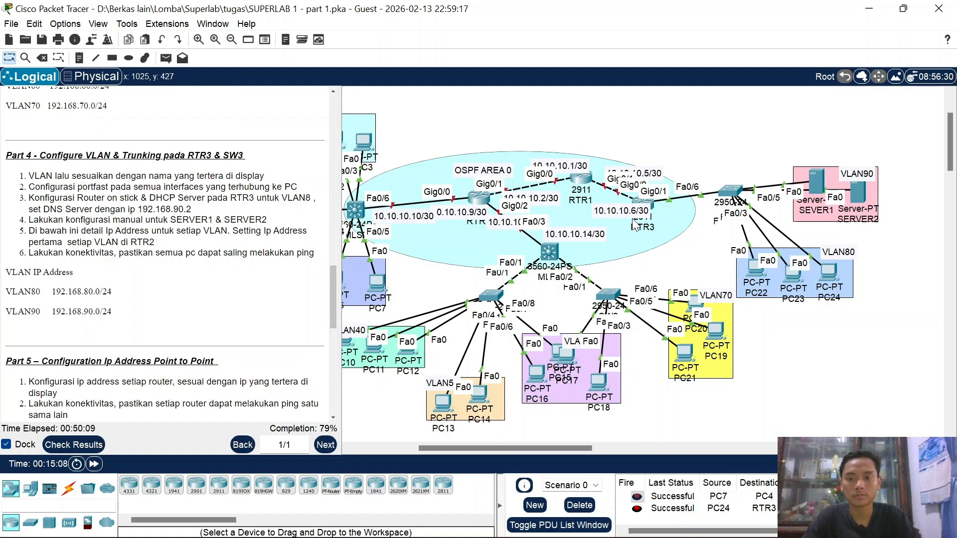
left_click(809, 173)
left_click(850, 19)
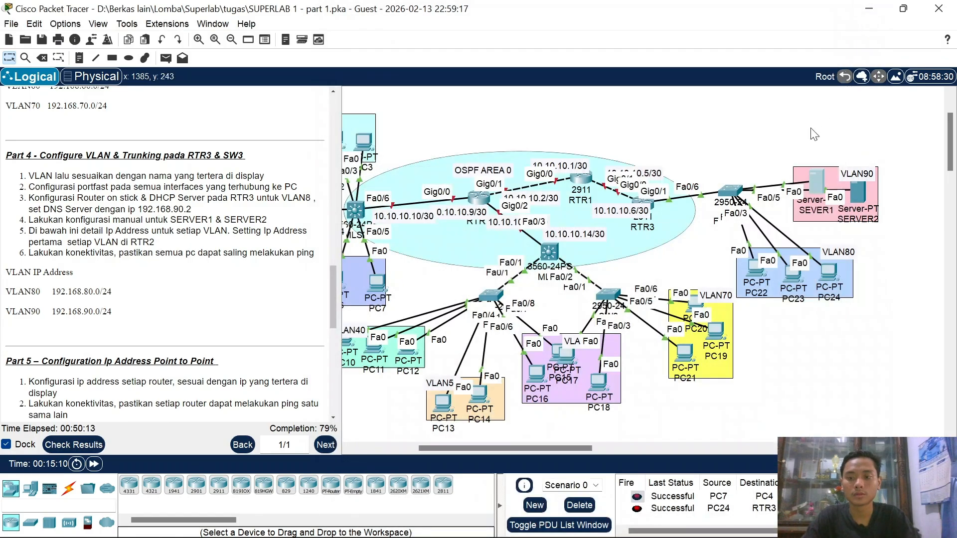
Step: Enter SEVER1's IPv4 address 192.168.90.2, mask 255.255.255.0 and gateway 192.168.90.1
left_click(816, 179)
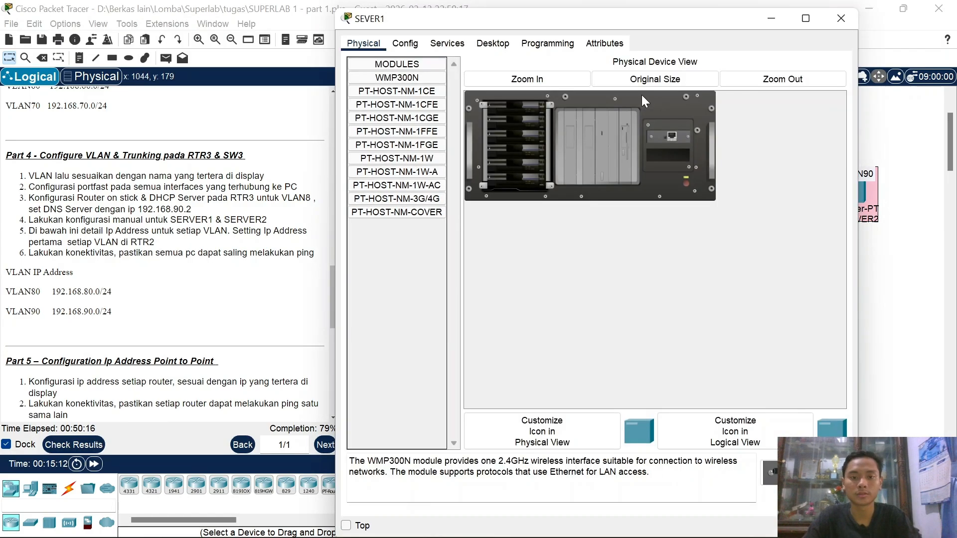
left_click(478, 44)
left_click(384, 101)
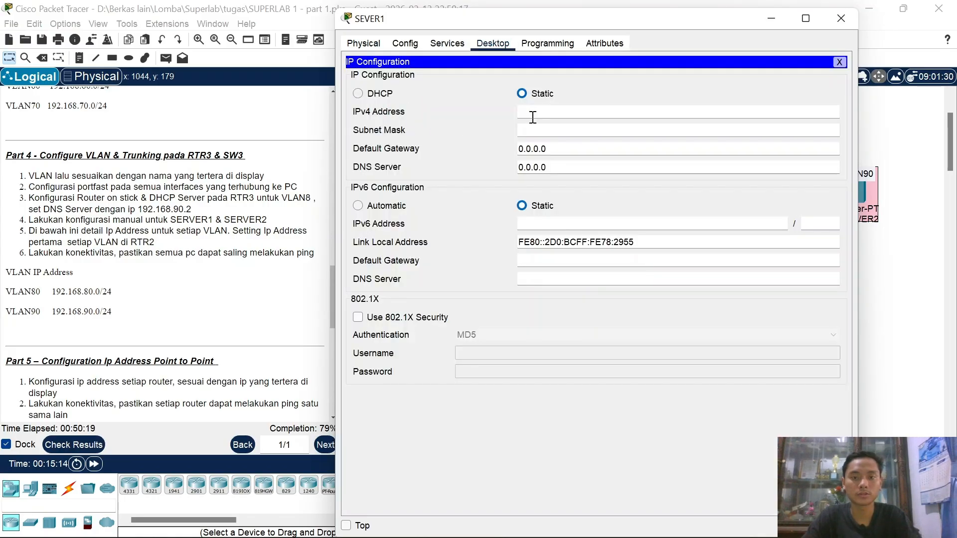
type("192.168")
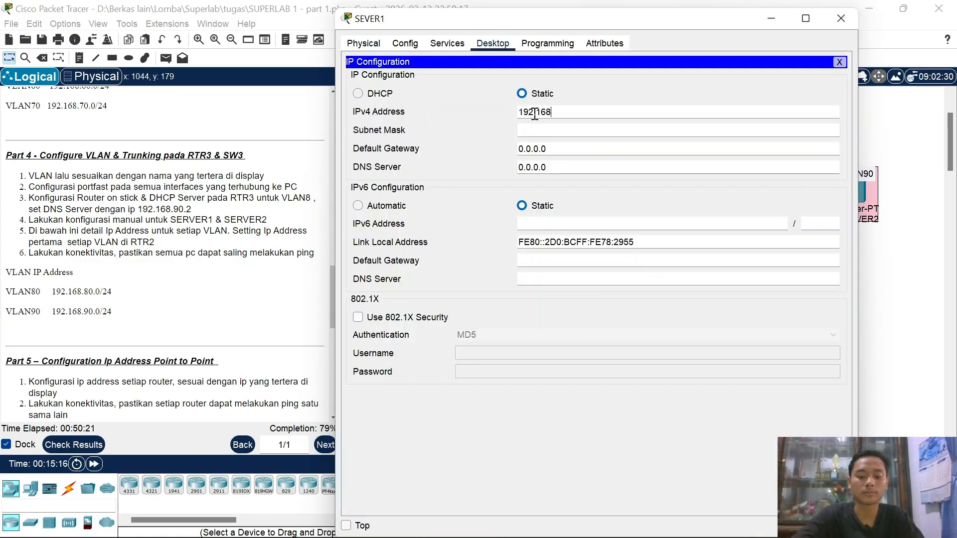
type(".90.2")
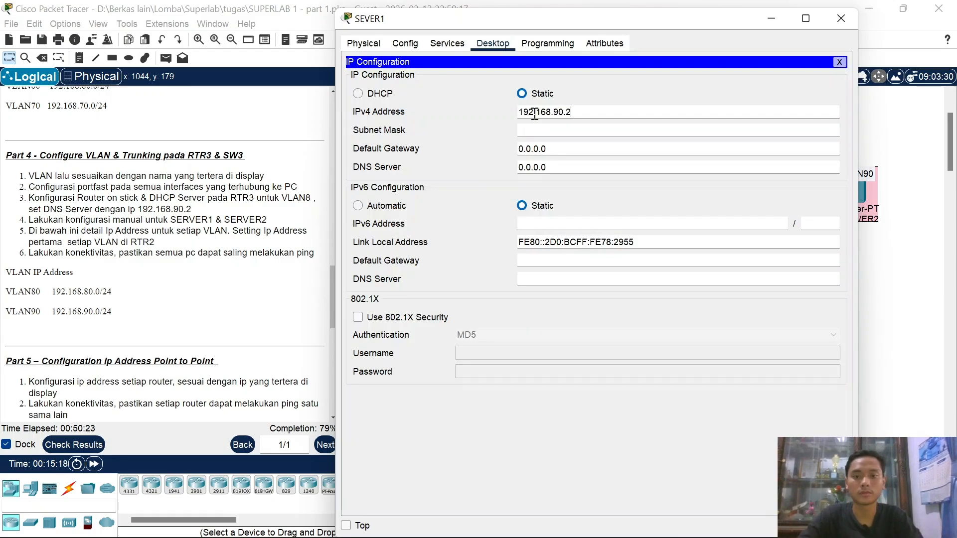
left_click(548, 146)
double_click(551, 146)
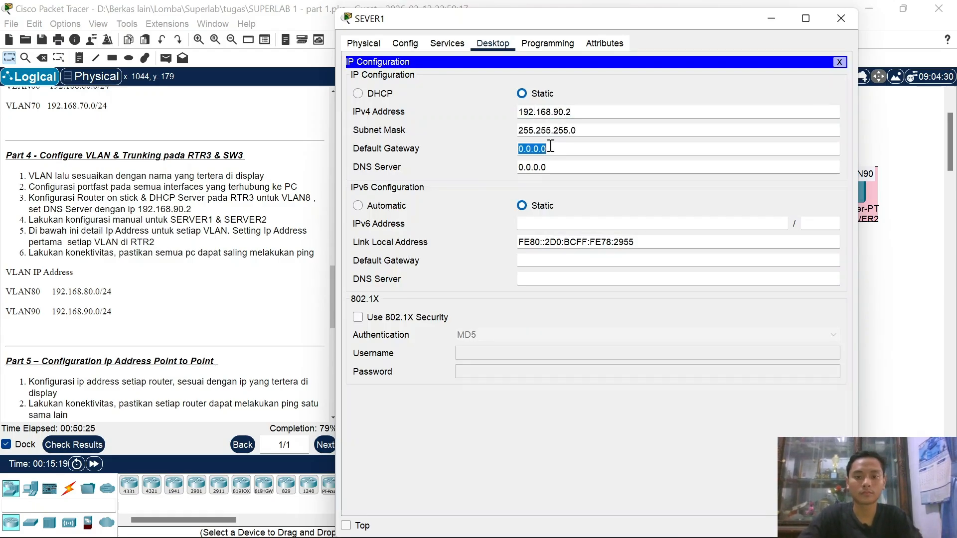
left_click(584, 114)
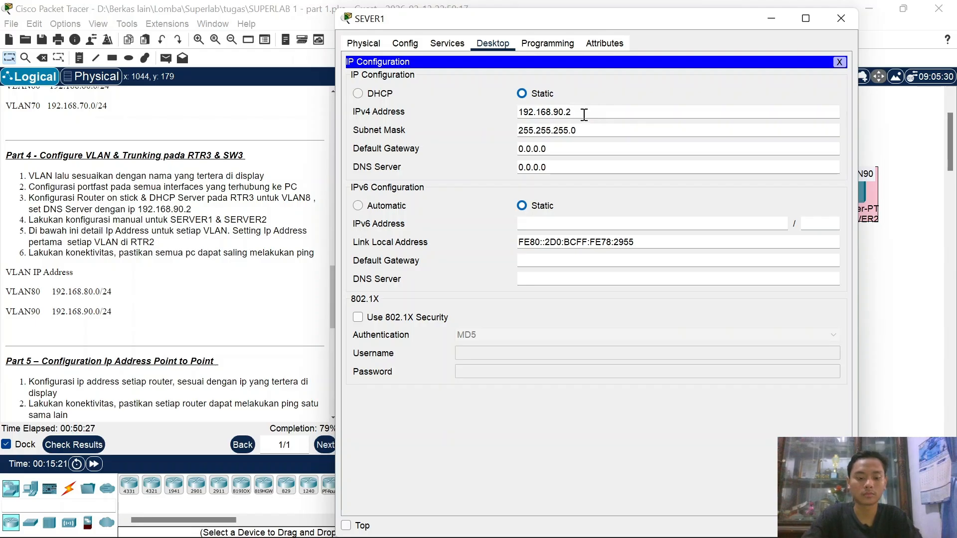
double_click(584, 114)
key("ctrl+c")
double_click(551, 147)
key("ctrl+v")
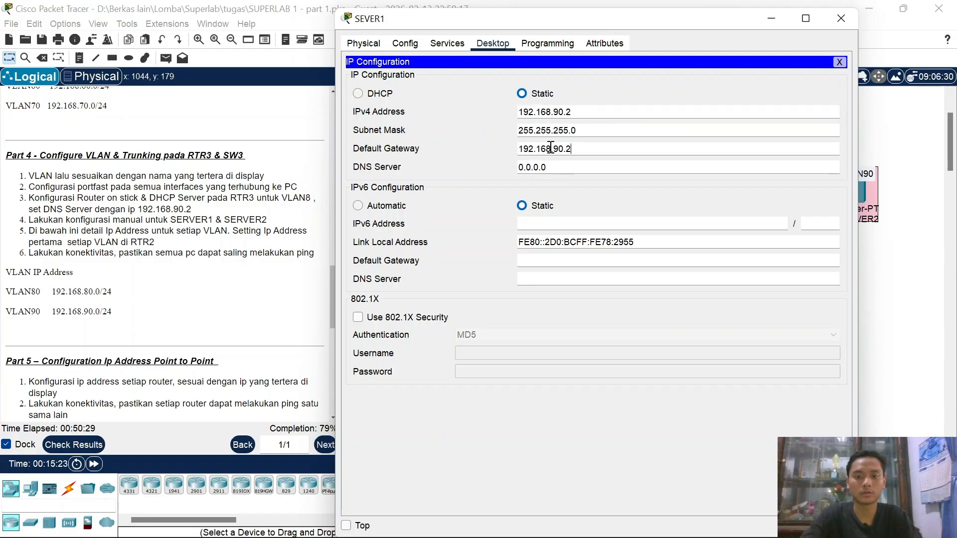
left_click(833, 16)
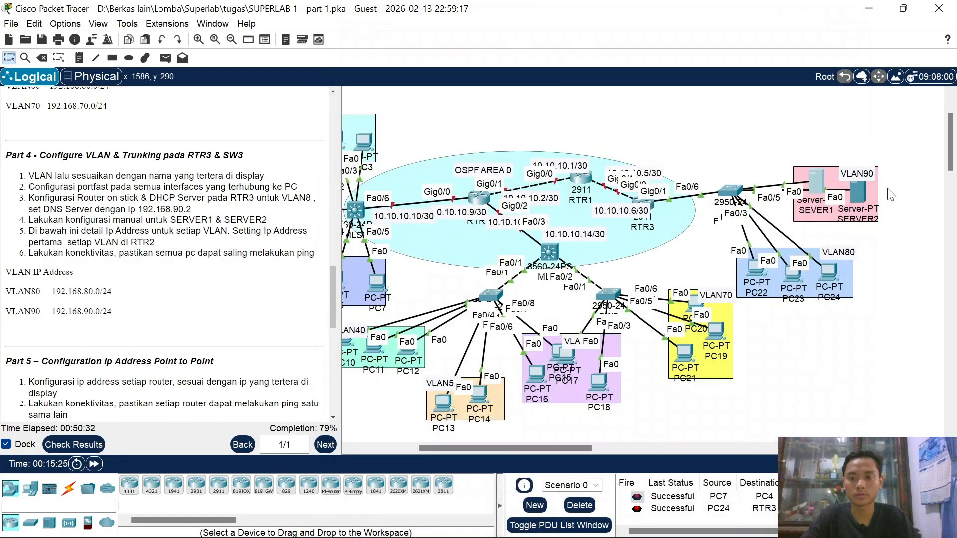
Step: Set SERVER2 to 192.168.90.3, gateway 192.168.90.1 and DNS server 192.168.90.2
left_click(857, 191)
left_click(462, 43)
left_click(499, 45)
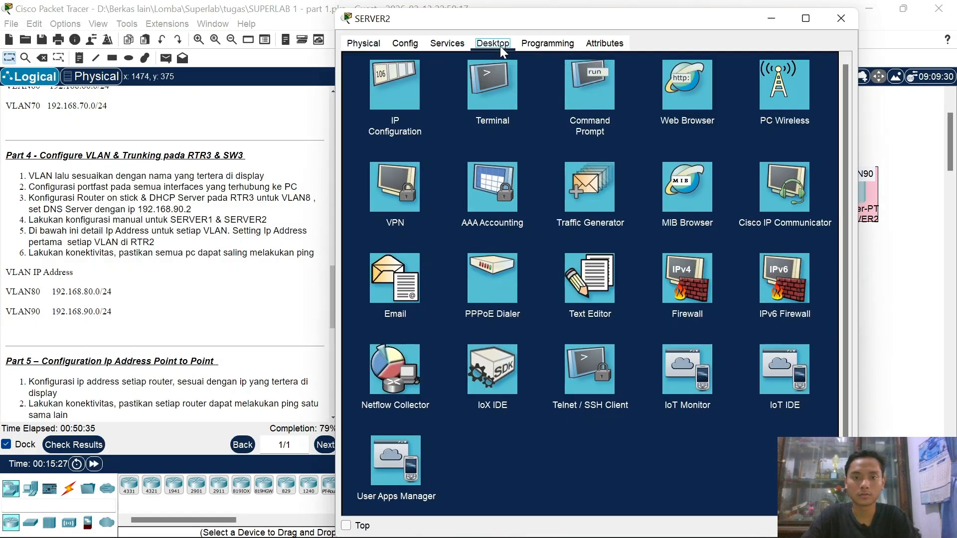
left_click(378, 101)
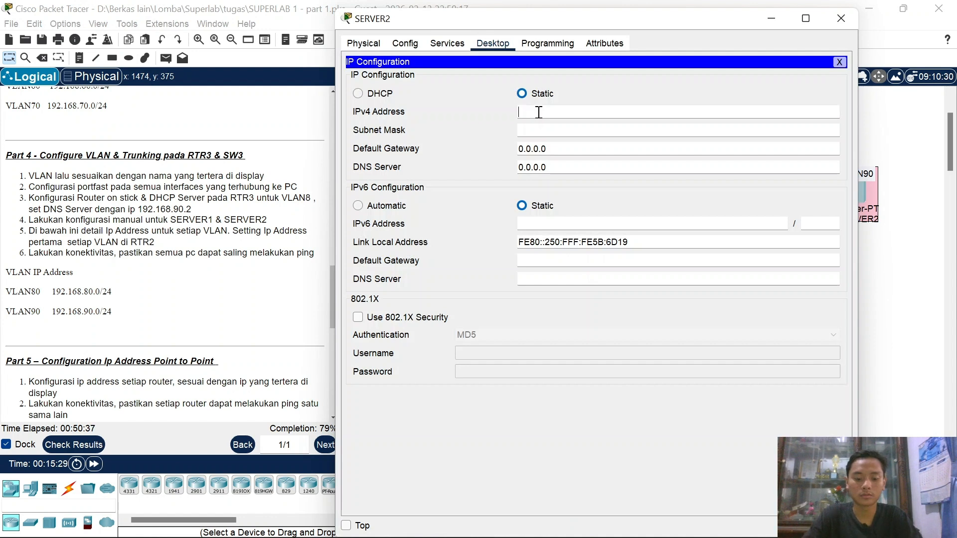
type("192.168.90.3")
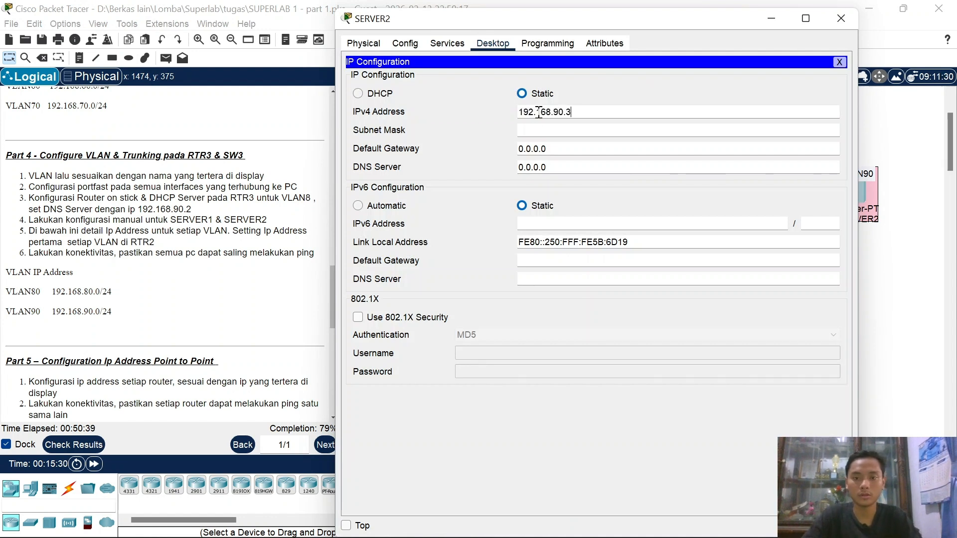
triple_click(553, 145)
type("192.168.90.")
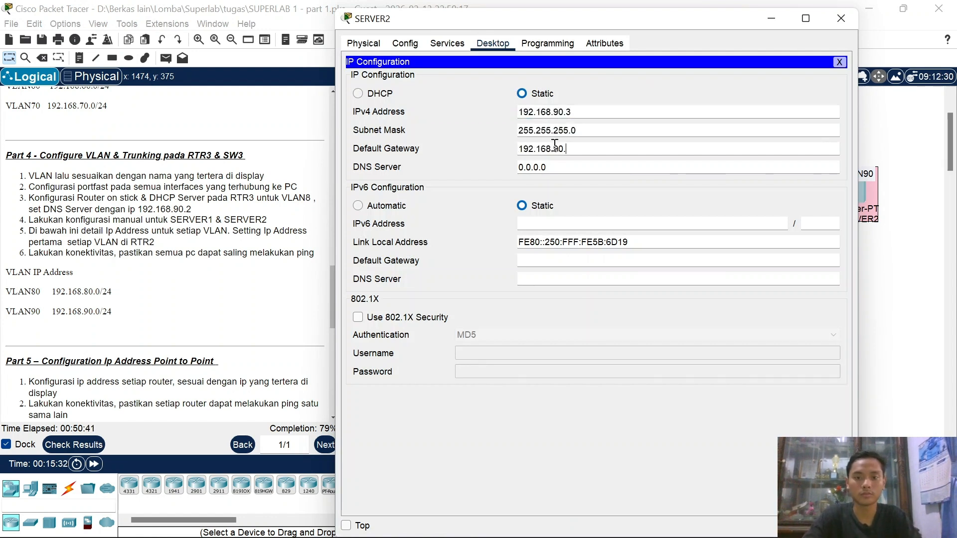
type("1")
left_click(576, 170)
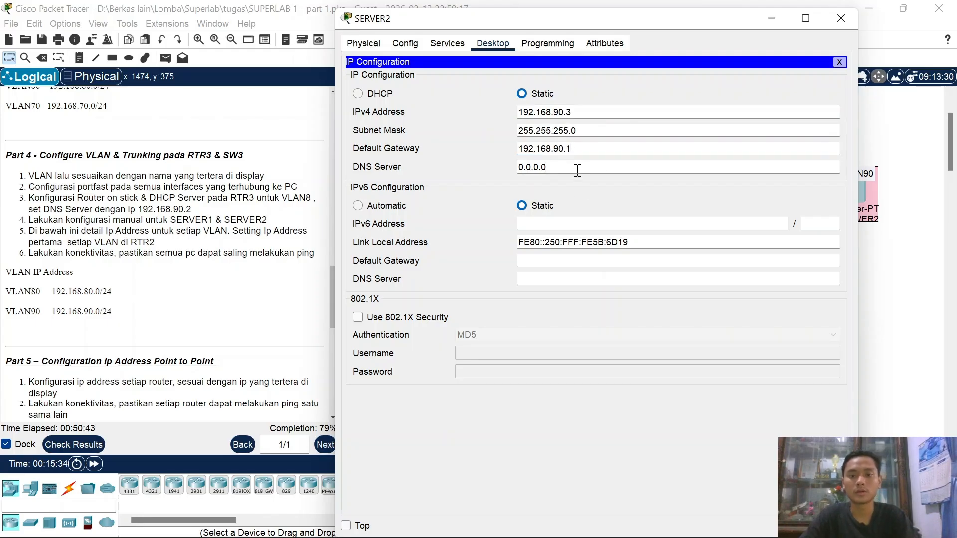
triple_click(577, 170)
type("192.168.90.2")
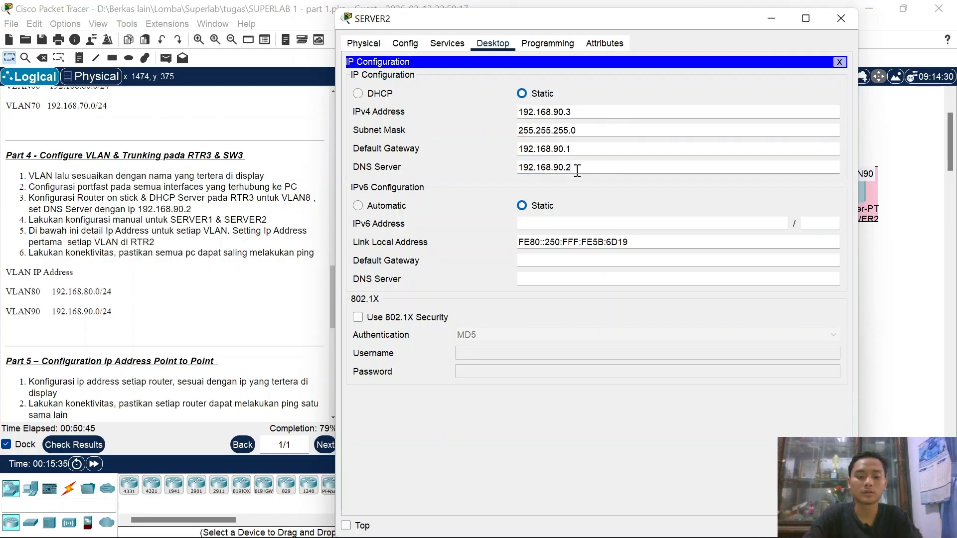
left_click(841, 18)
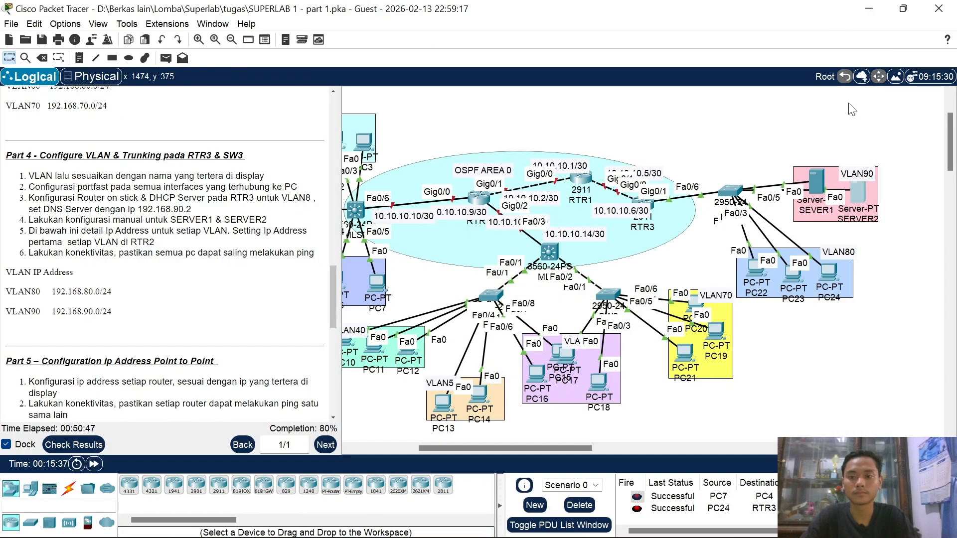
Step: Set SEVER1's DNS server to 192.168.90.2
left_click(812, 188)
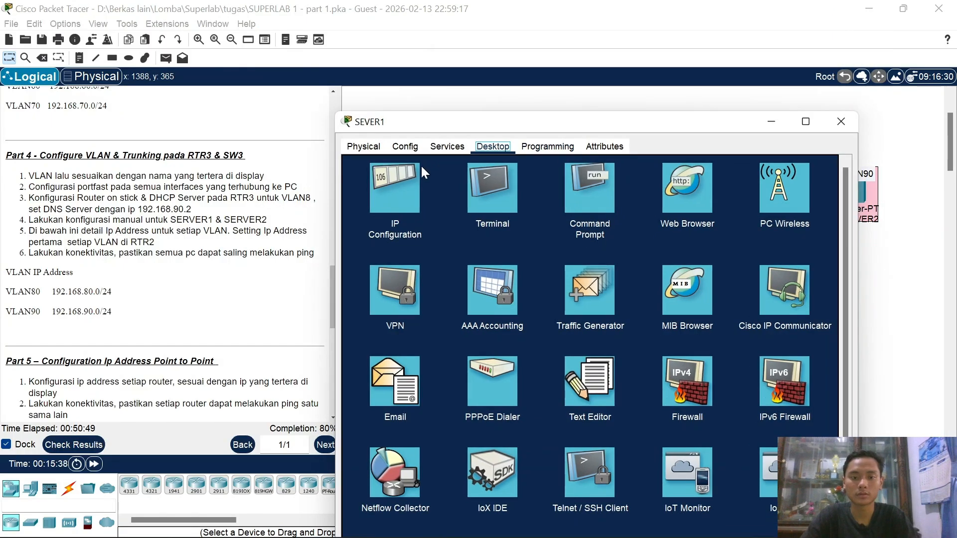
left_click(384, 192)
left_click(564, 271)
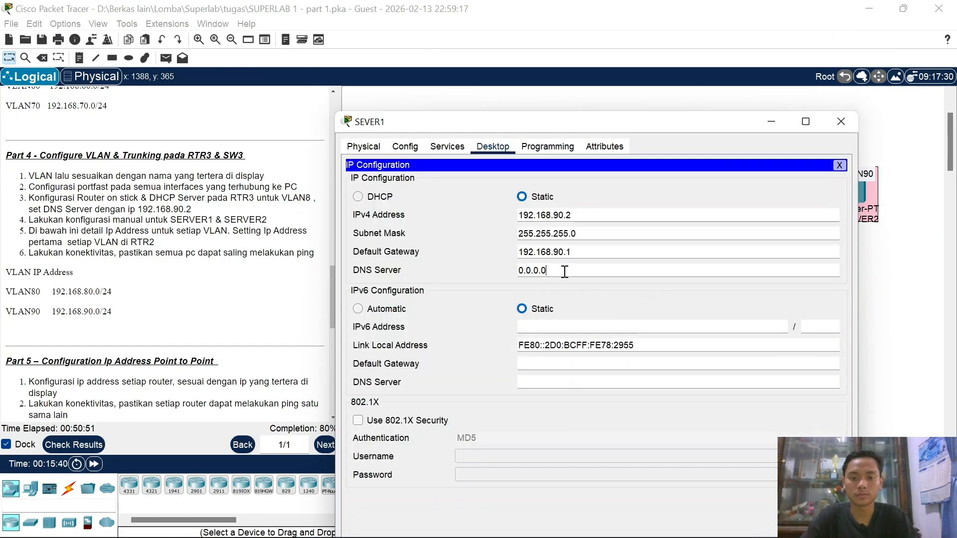
key("ctrl+a")
type("192.168.90.2")
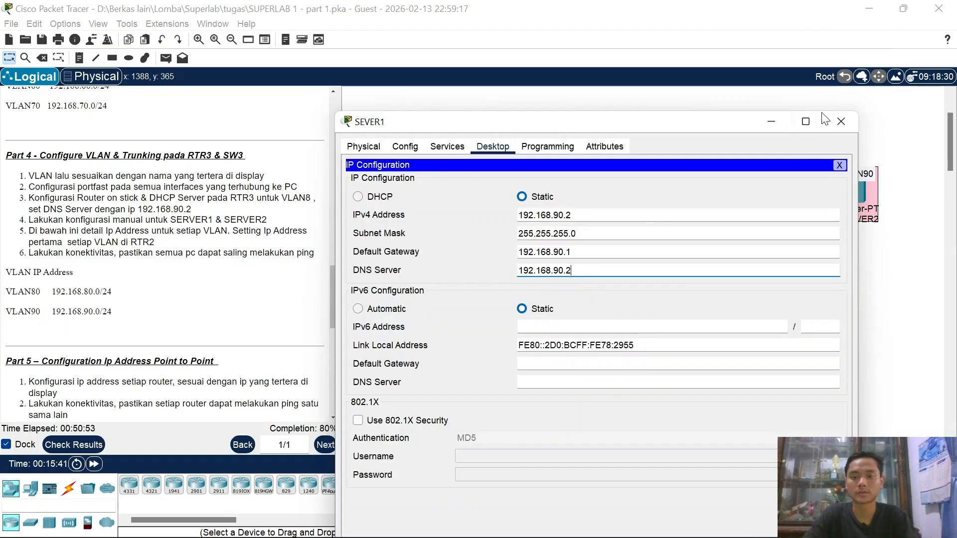
left_click(840, 122)
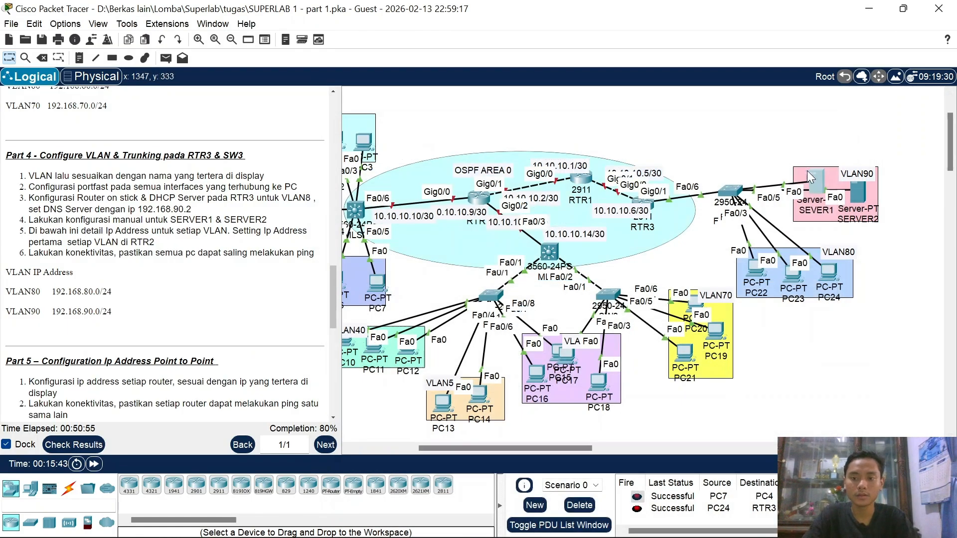
Step: Ping 192.168.90.1 from SEVER1's Command Prompt
key("p")
key("Escape")
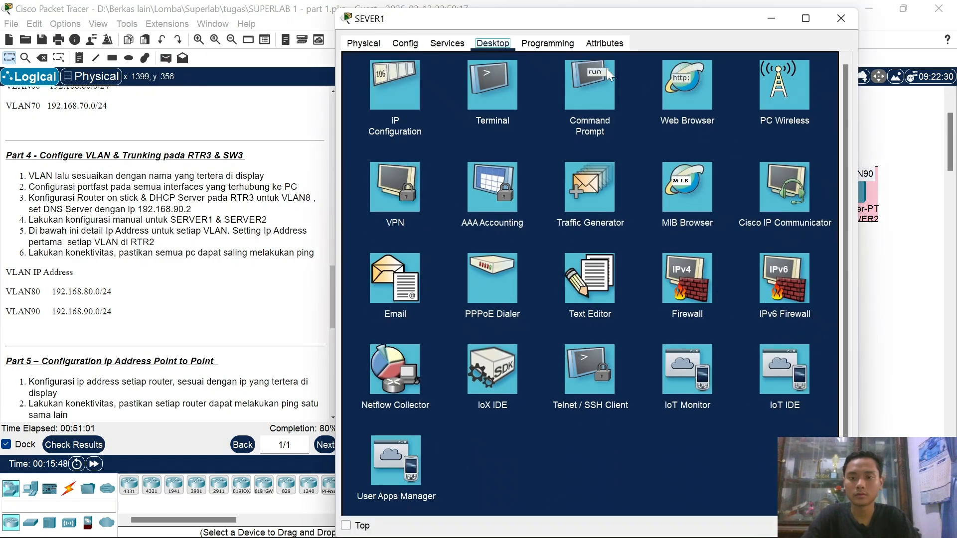
left_click(606, 70)
type("ping")
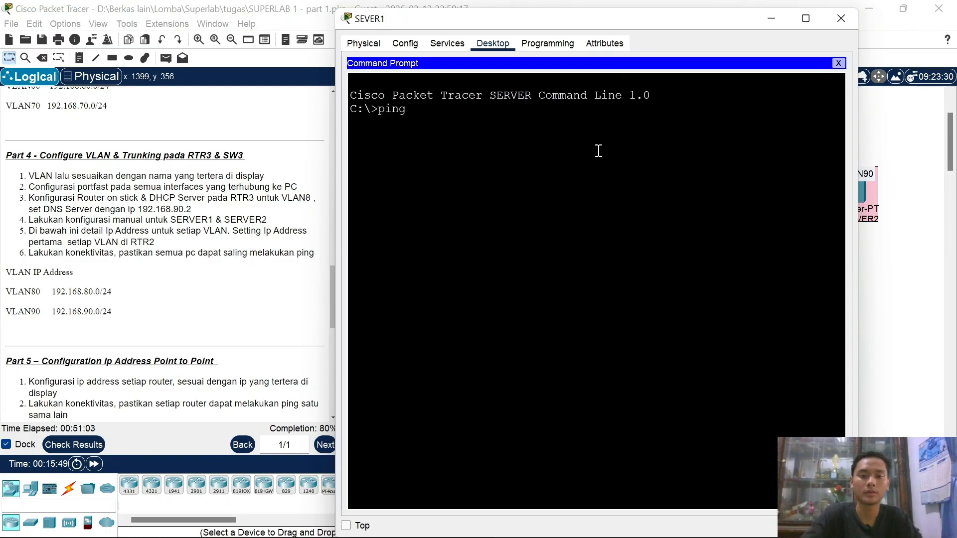
type(" 192.168")
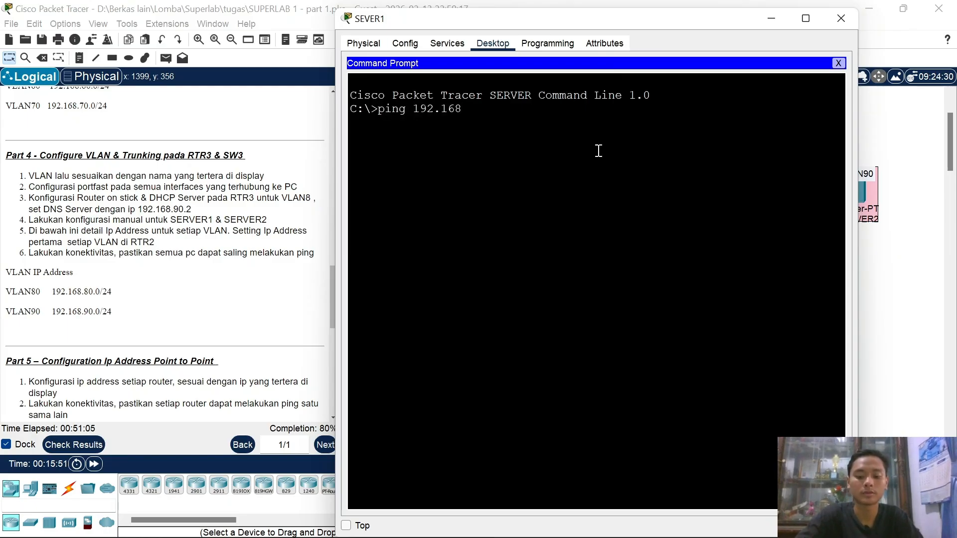
type(".90.1")
key("Return")
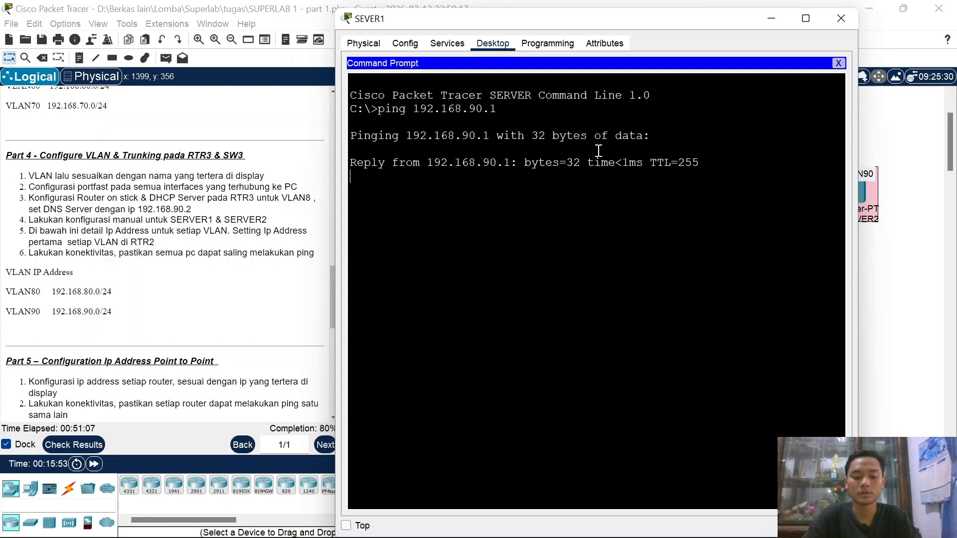
Step: Ping 192.168.80.2 from SEVER1 until replies arrive, then close the server window
key("ctrl+c")
key("Up")
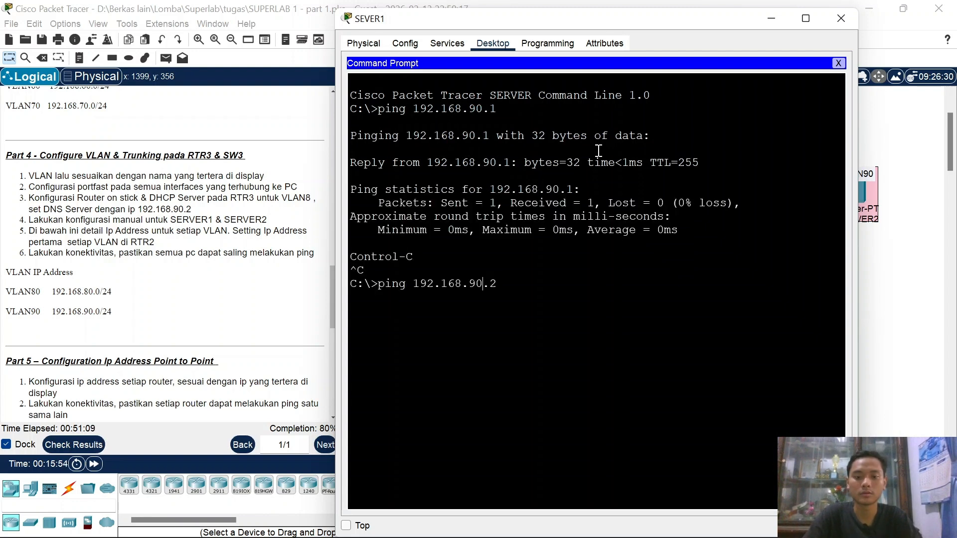
type("8")
key("Return")
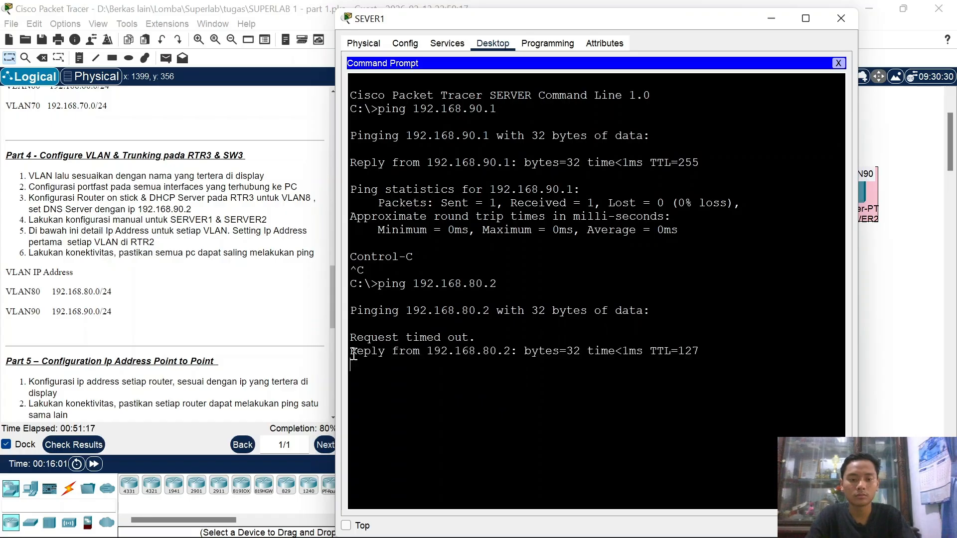
key("ctrl+c")
key("Up")
key("Return")
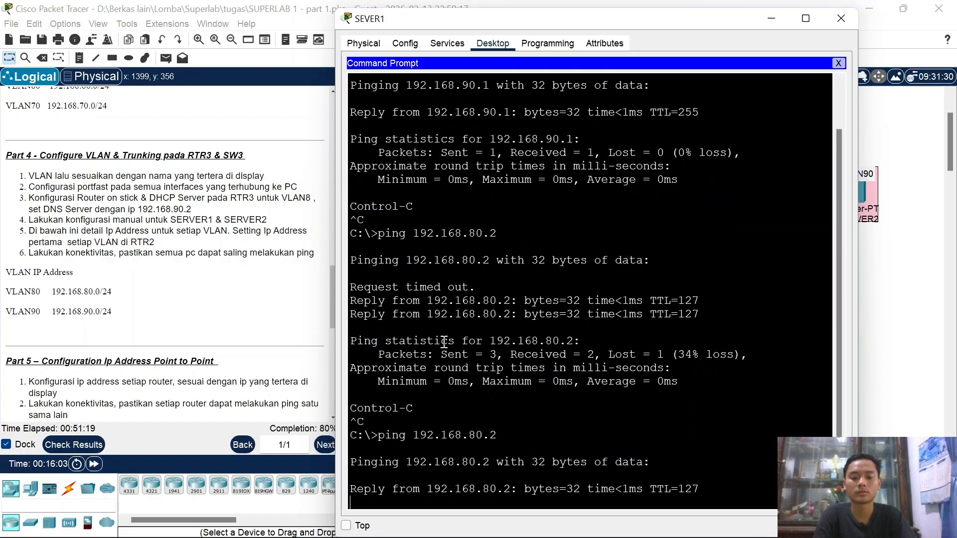
left_click(840, 16)
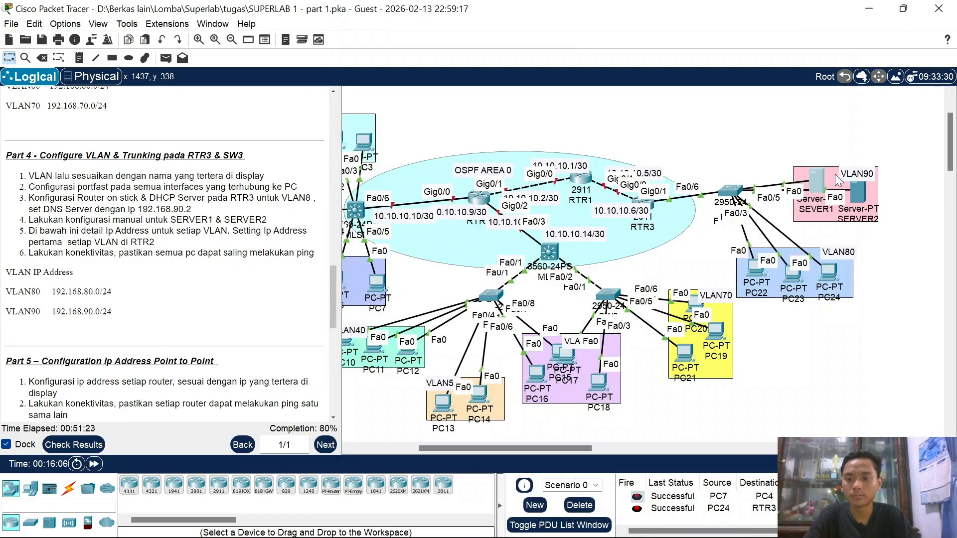
Step: Tidy the topology by moving SEVER1 out of the VLAN90 area and repositioning the 10.10.10.10/30 label
mouse_move(823, 184)
left_mouse_down()
mouse_move(816, 156)
mouse_move(820, 194)
left_mouse_up()
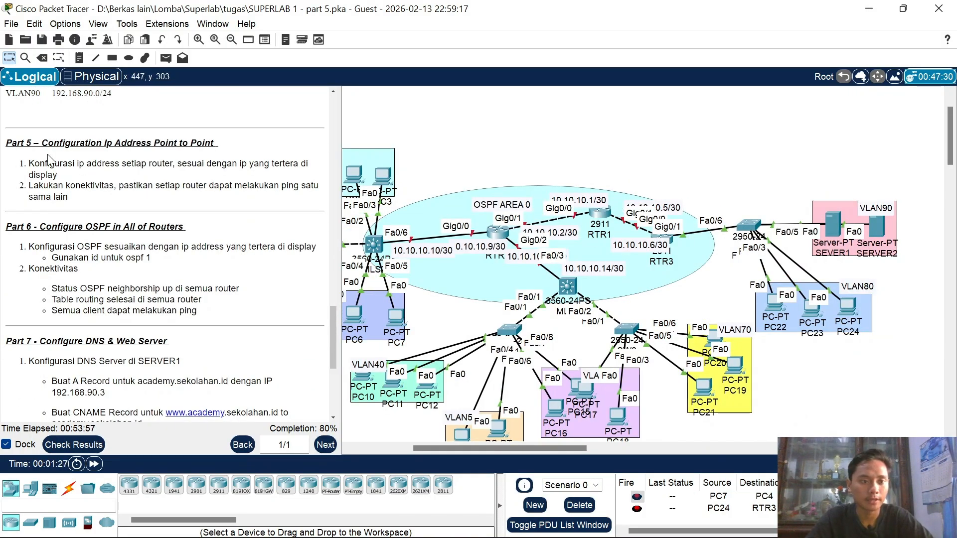
left_click_drag(43, 145, 198, 149)
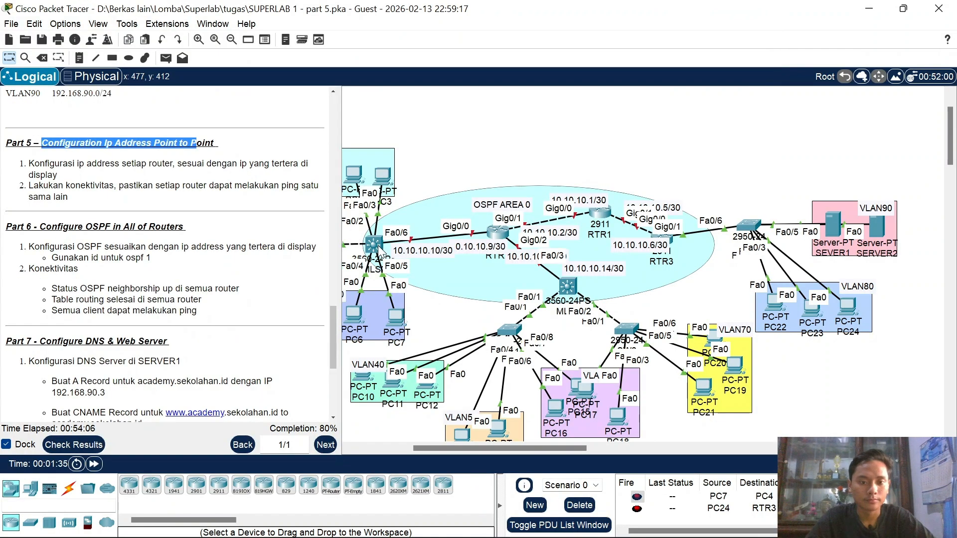
left_click(373, 245)
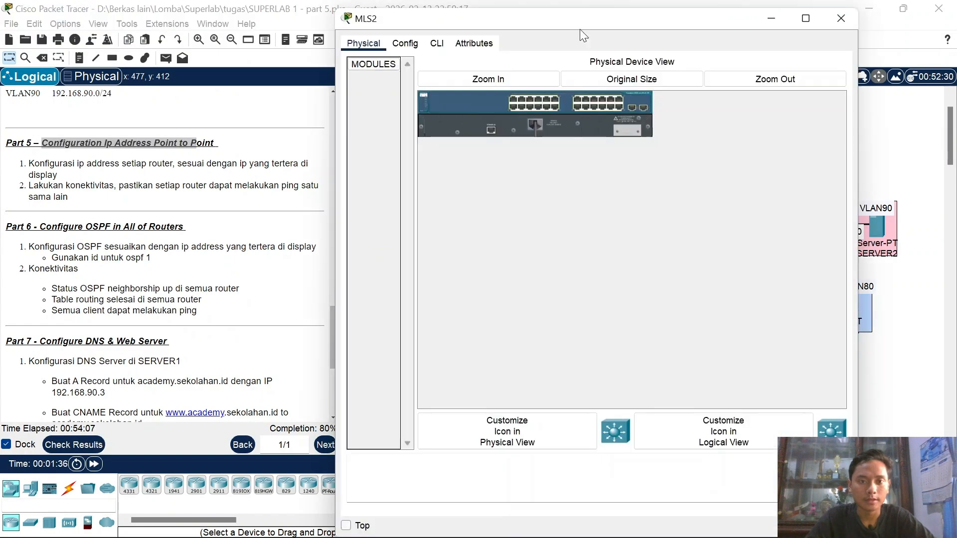
left_click(842, 17)
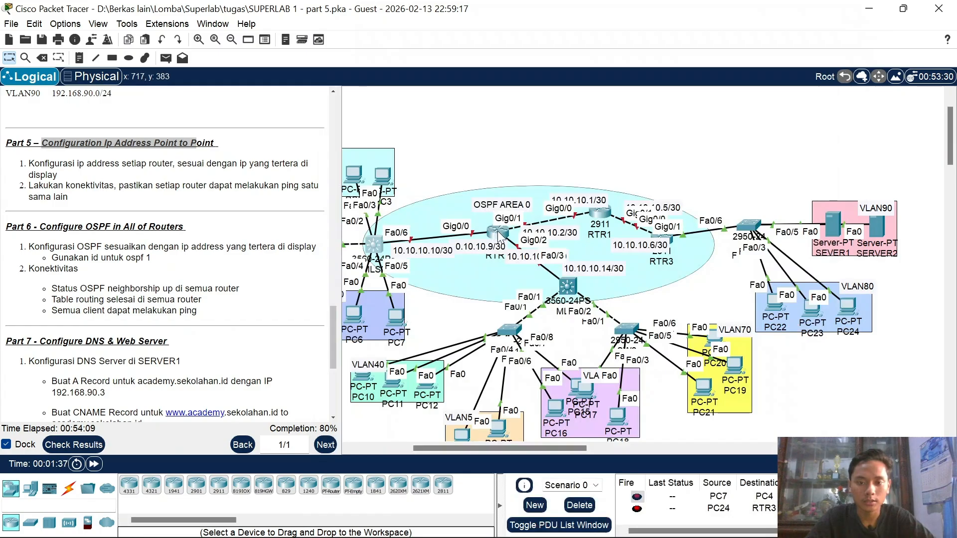
mouse_move(500, 236)
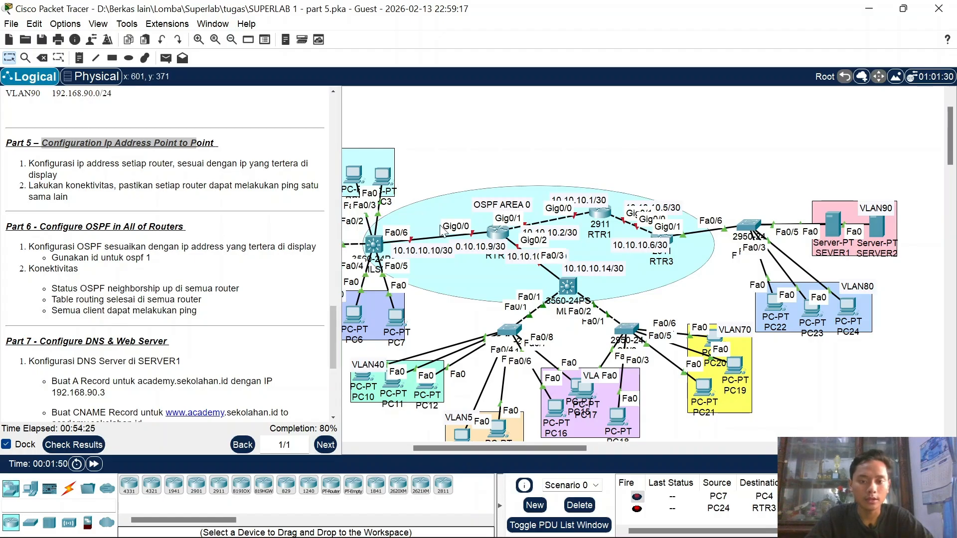
left_click_drag(437, 228, 431, 252)
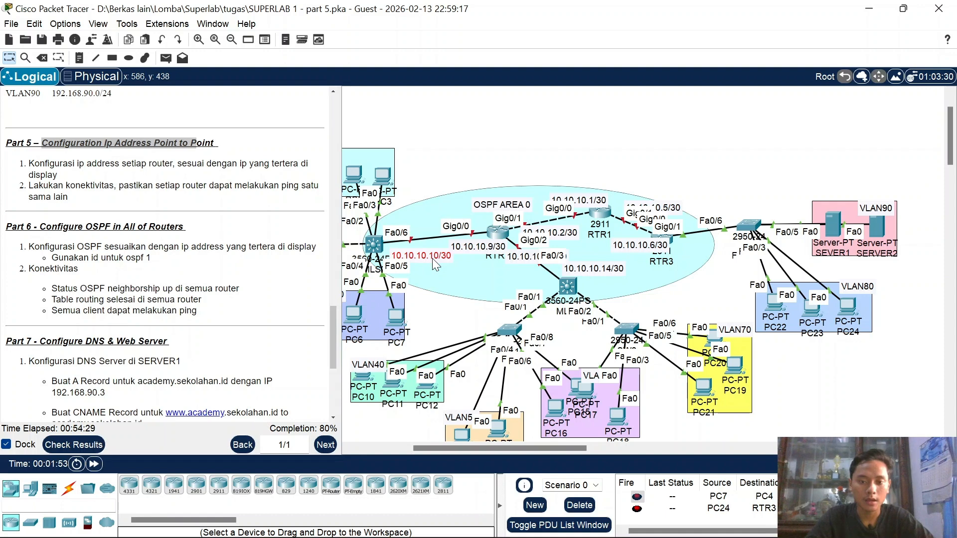
left_click(551, 113)
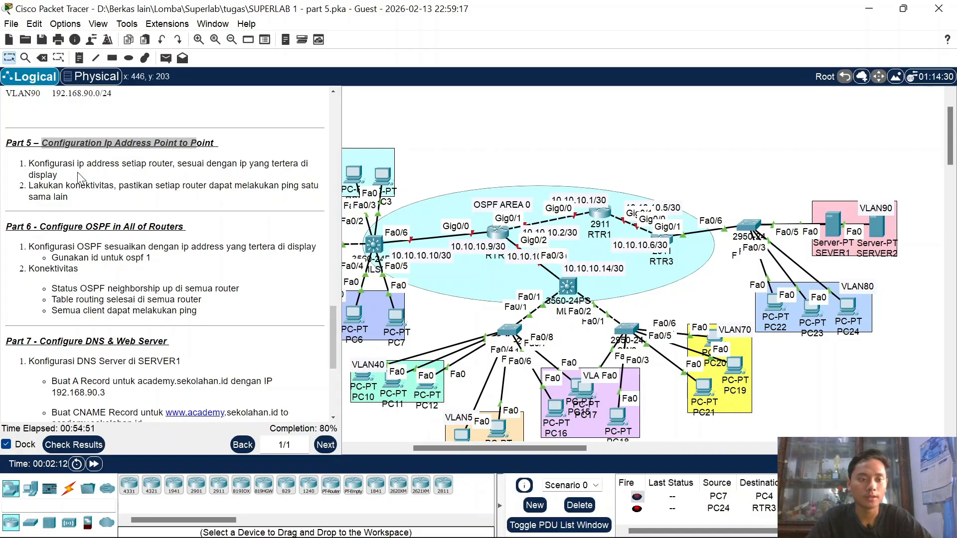
Step: Highlight the Part 5 instructions about connectivity and every router being able to ping
left_click_drag(29, 163, 255, 163)
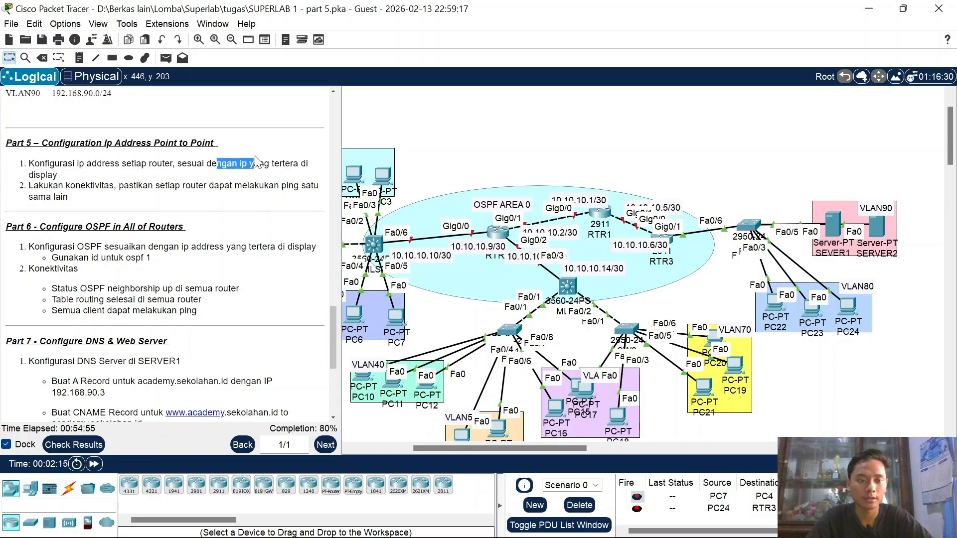
left_click_drag(64, 185, 105, 186)
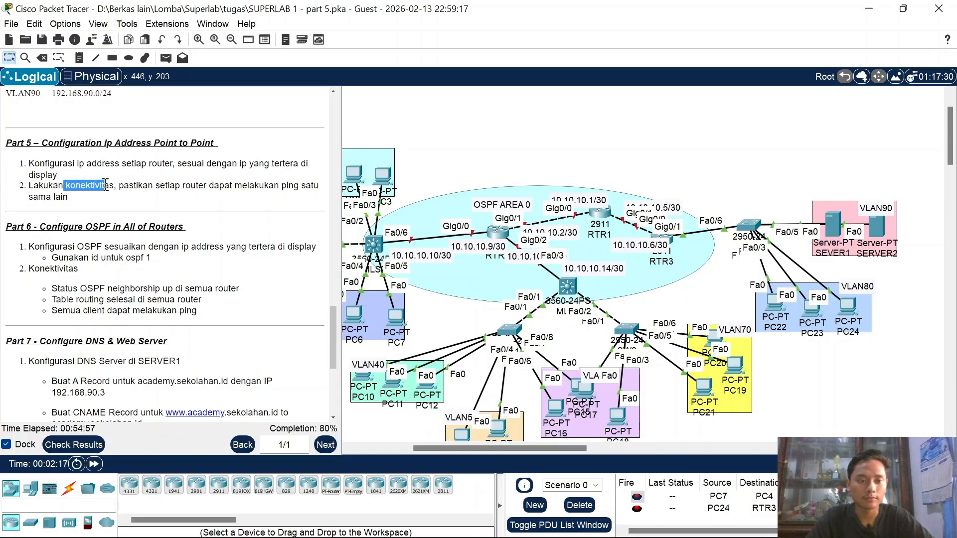
left_click_drag(168, 185, 235, 186)
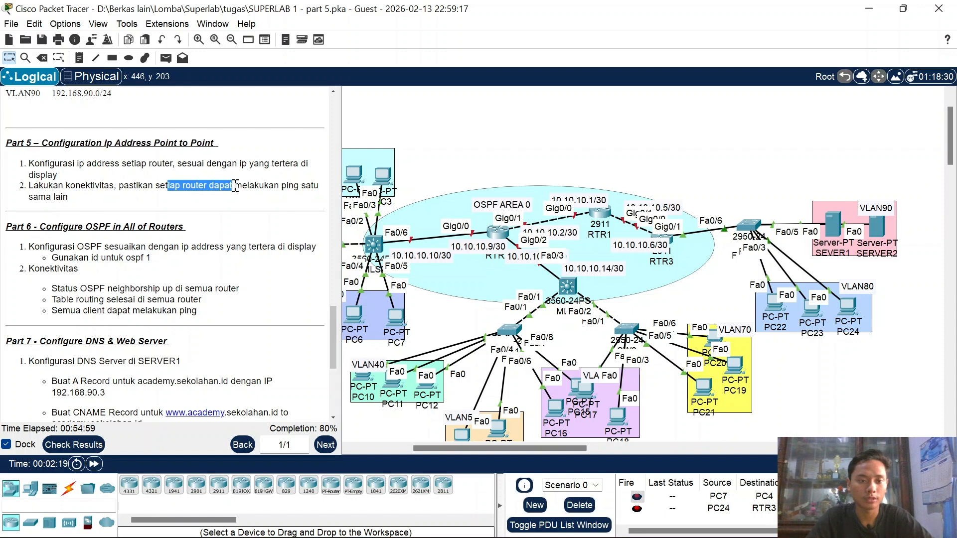
left_click(500, 136)
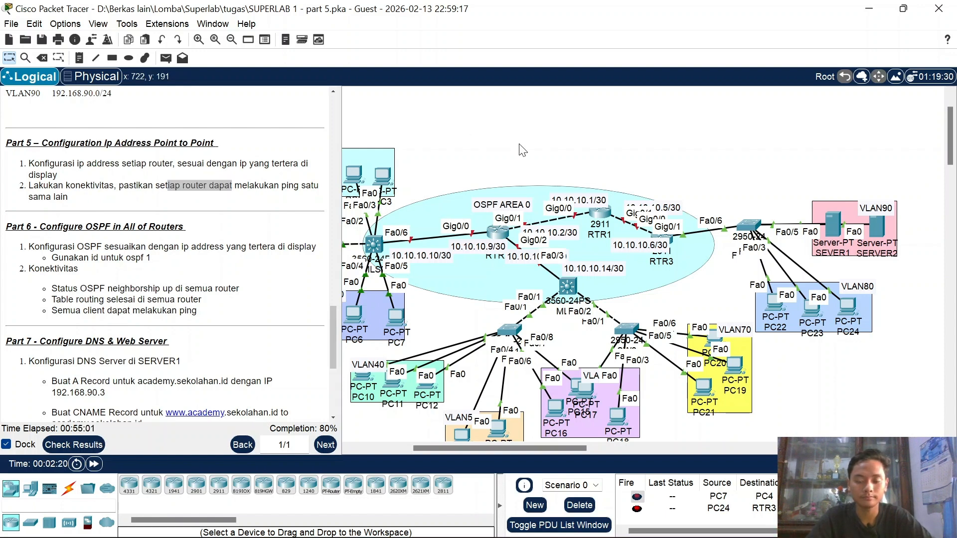
Step: Adjust the view around MLS2 and RTR2, then bring up MLS2's device window
scroll(501, 187, "left", 2)
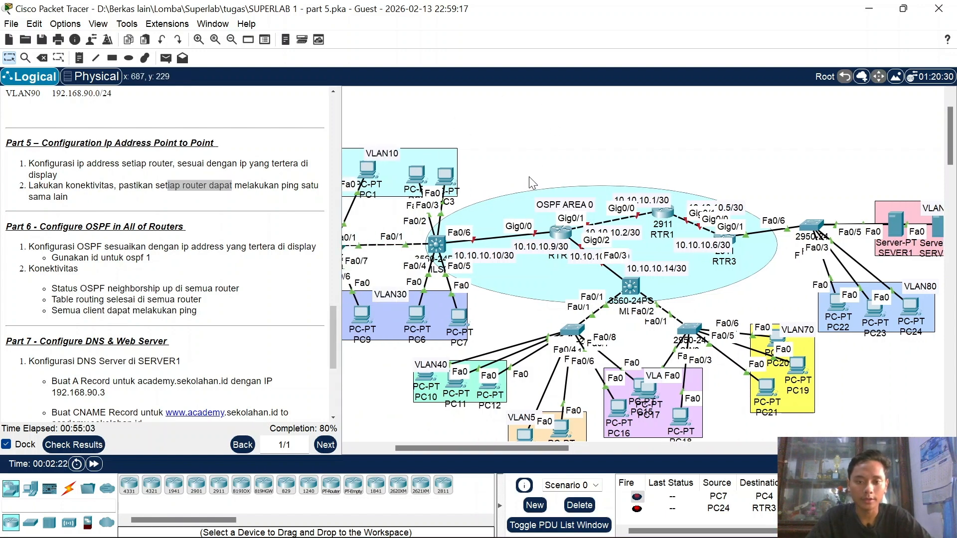
left_click(431, 246)
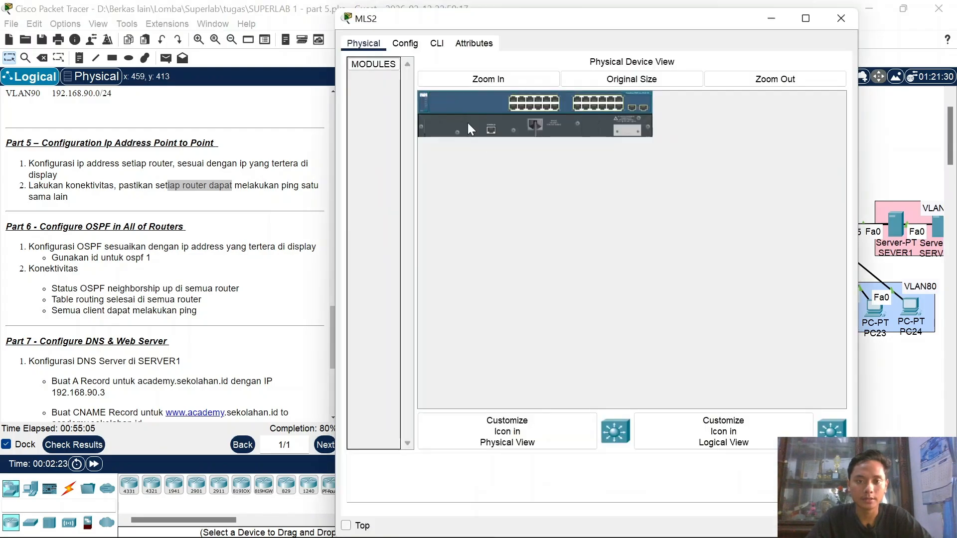
left_click(782, 20)
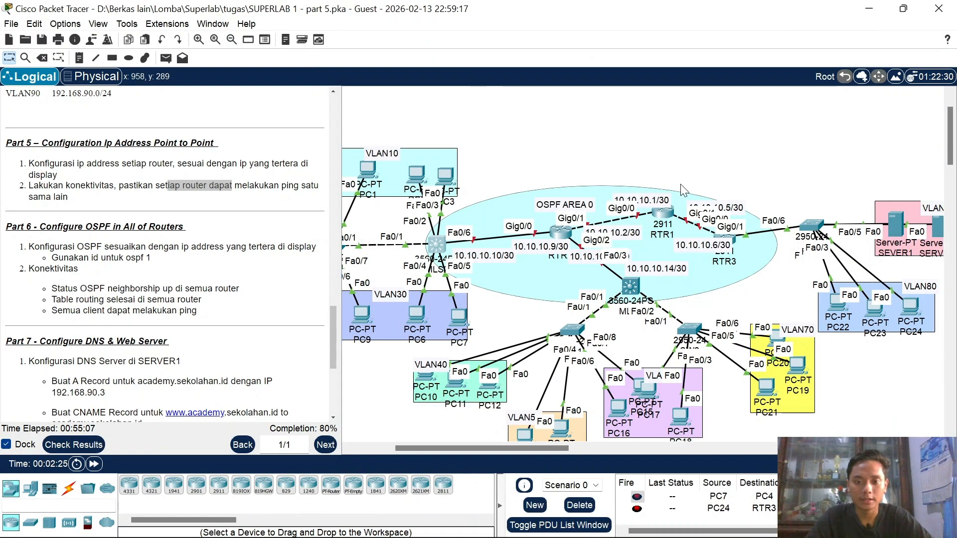
scroll(681, 190, "up", 2)
scroll(415, 272, "left", 2)
scroll(415, 272, "down", 1)
scroll(415, 272, "right", 1)
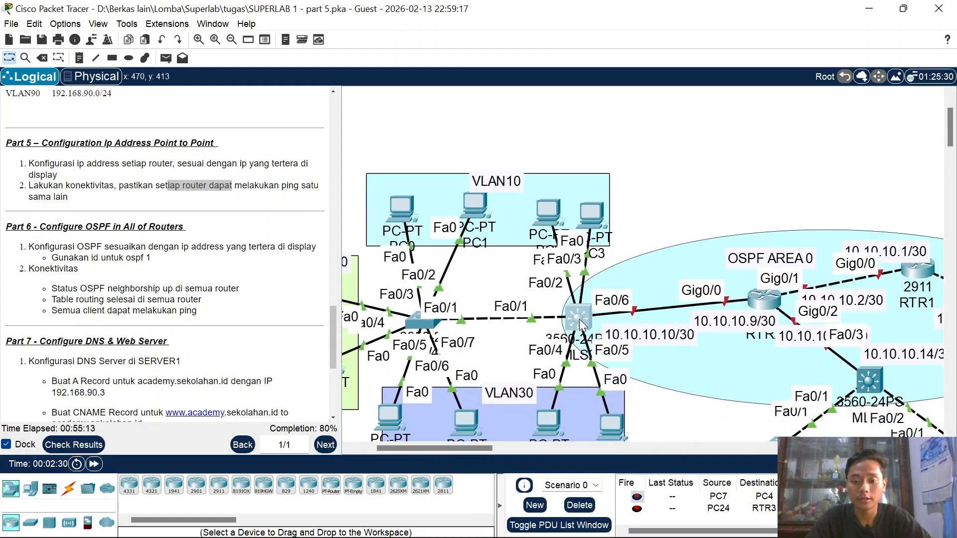
mouse_move(579, 319)
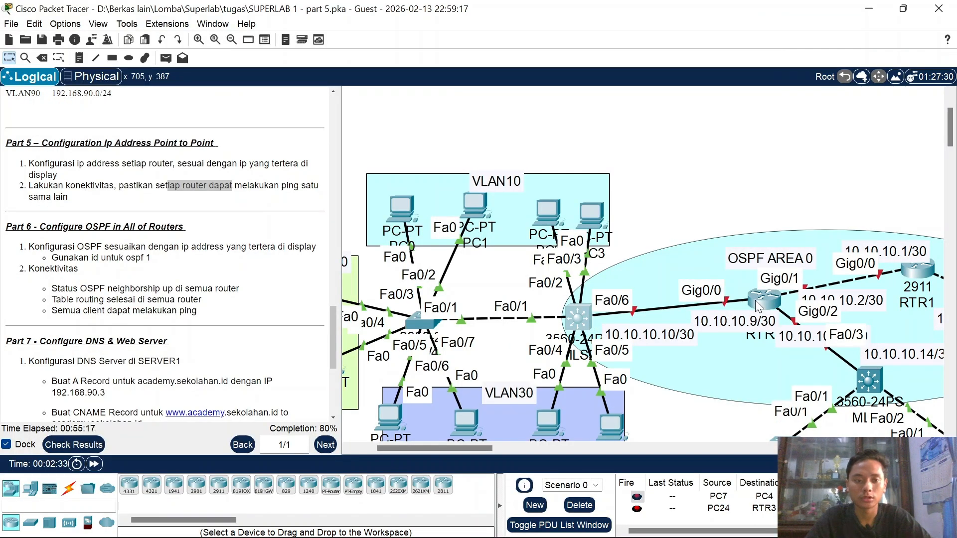
mouse_move(755, 300)
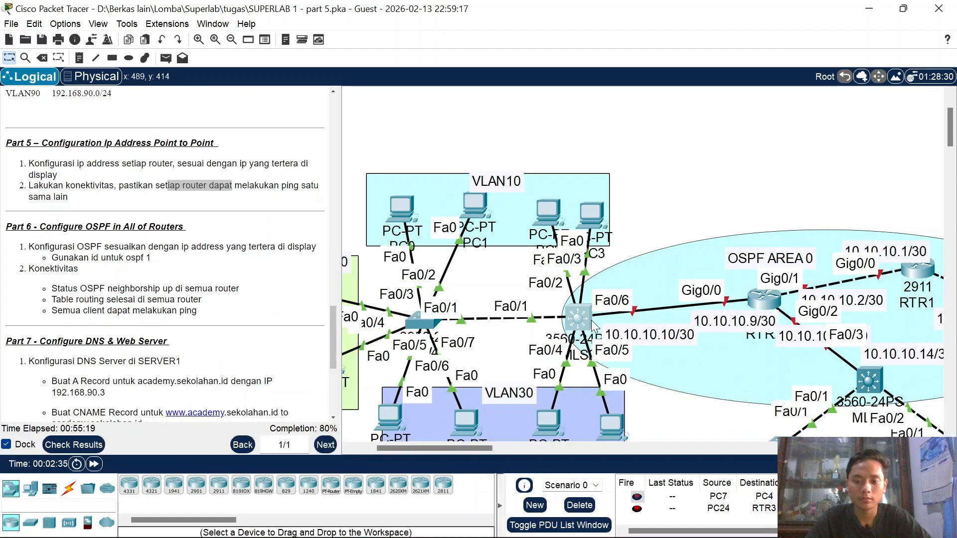
left_click(574, 316)
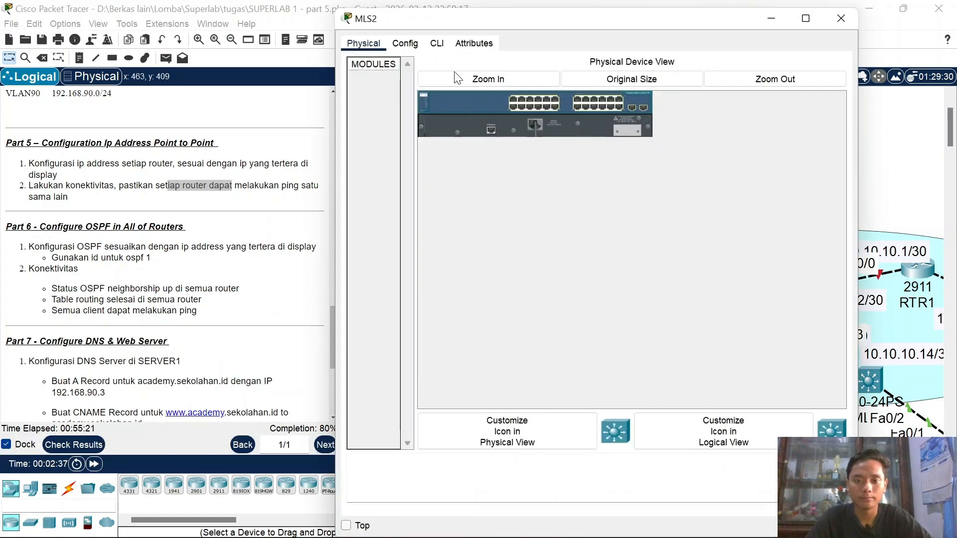
Step: In MLS2's CLI, enter configuration for interface Fa0/6 and bring it up with no shutdown
left_click(437, 43)
key("Return")
type("en")
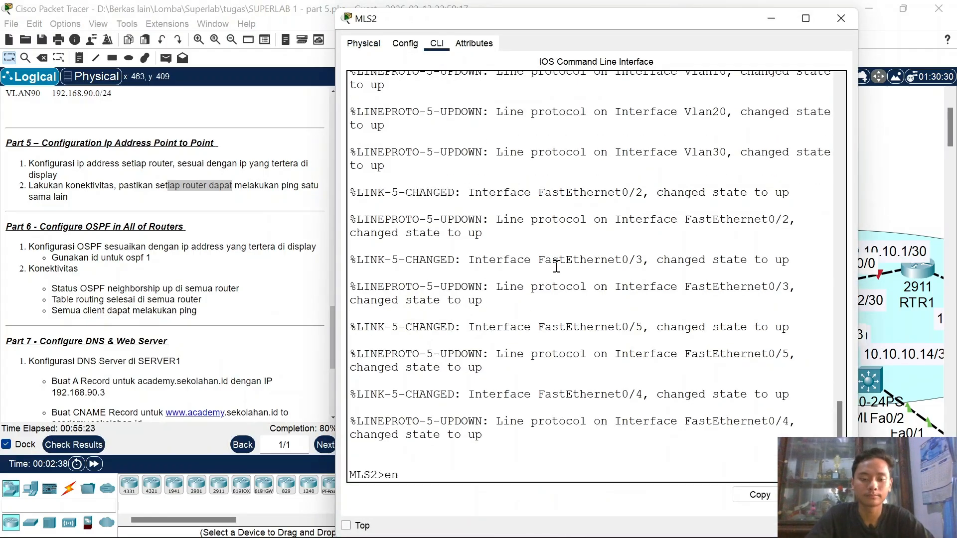
key("Return")
key("Return")
type("conf t")
key("Return")
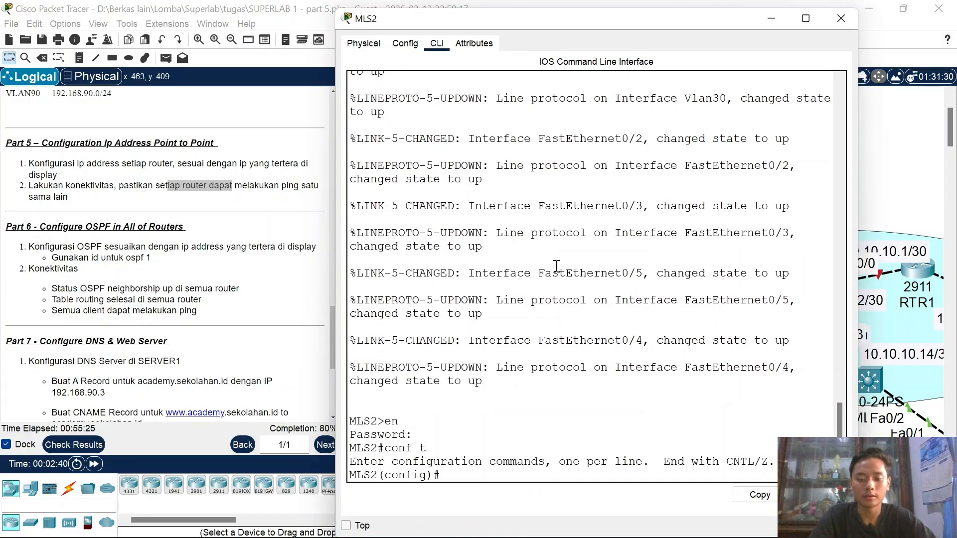
type("int fa0/6")
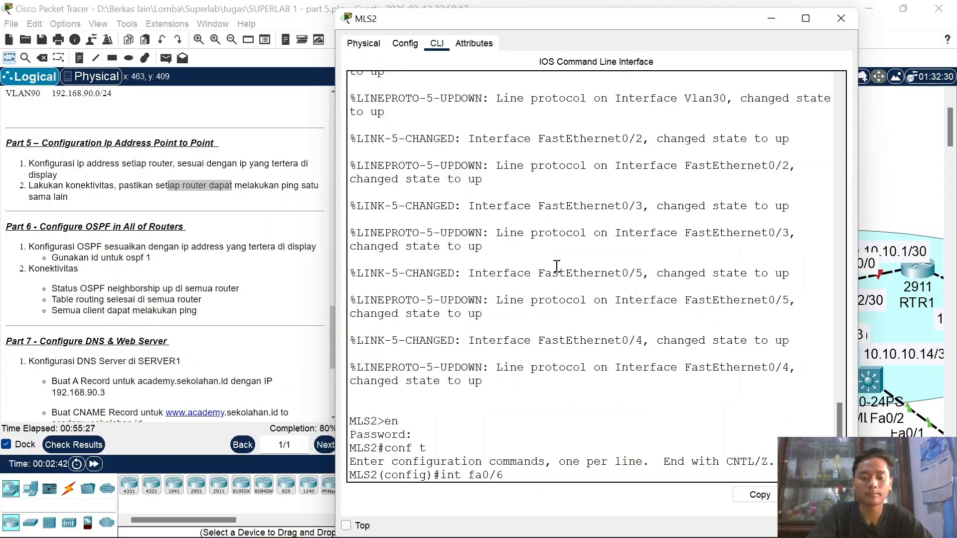
key("Return")
type("no sh")
key("Return")
key("Return")
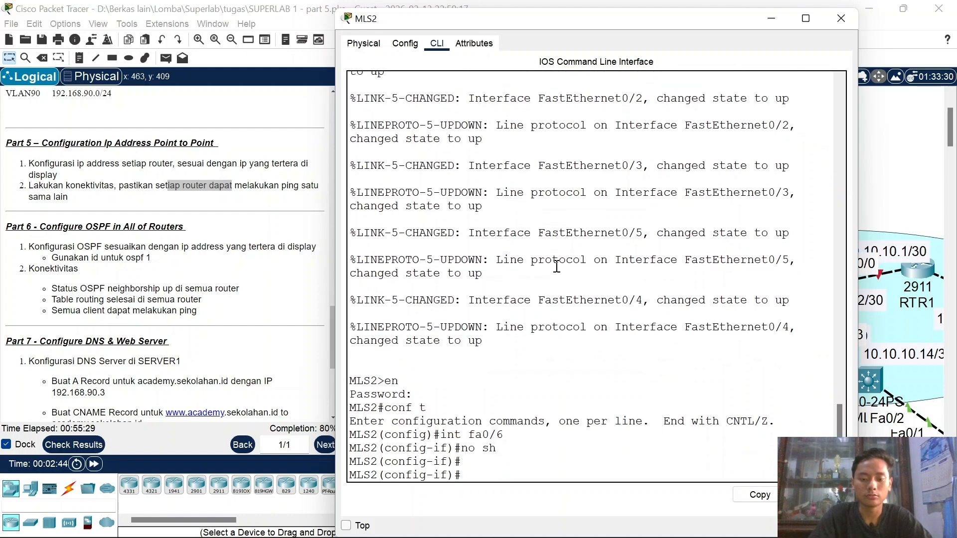
Step: Try assigning 10.10.10.10 255.255.255.252 to Fa0/6, which the switchport rejects
type("ip a")
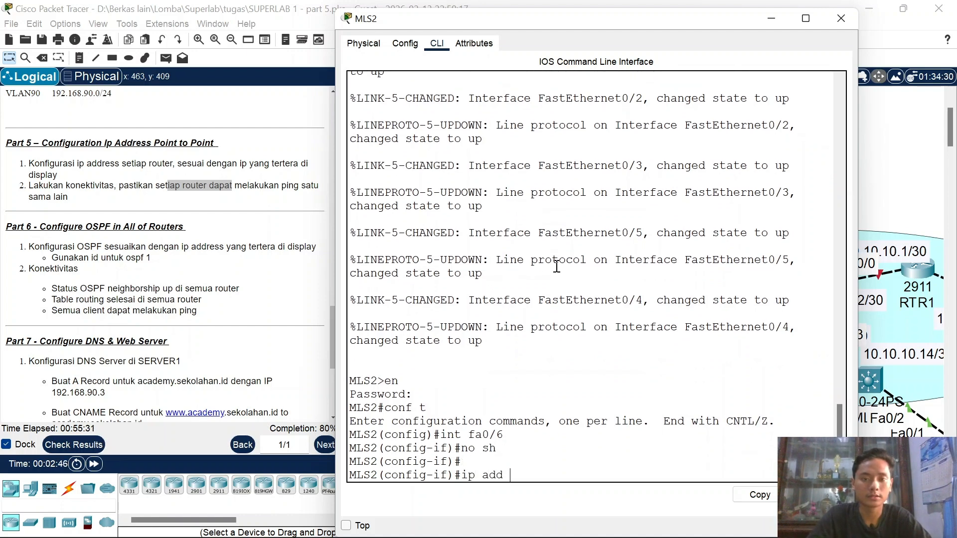
type("dd")
left_click(345, 525)
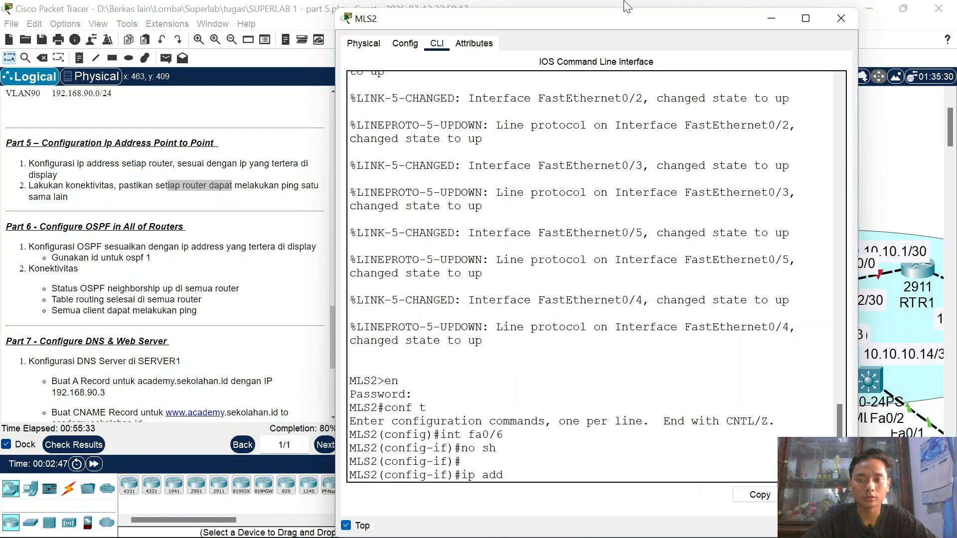
left_click_drag(624, 20, 327, 39)
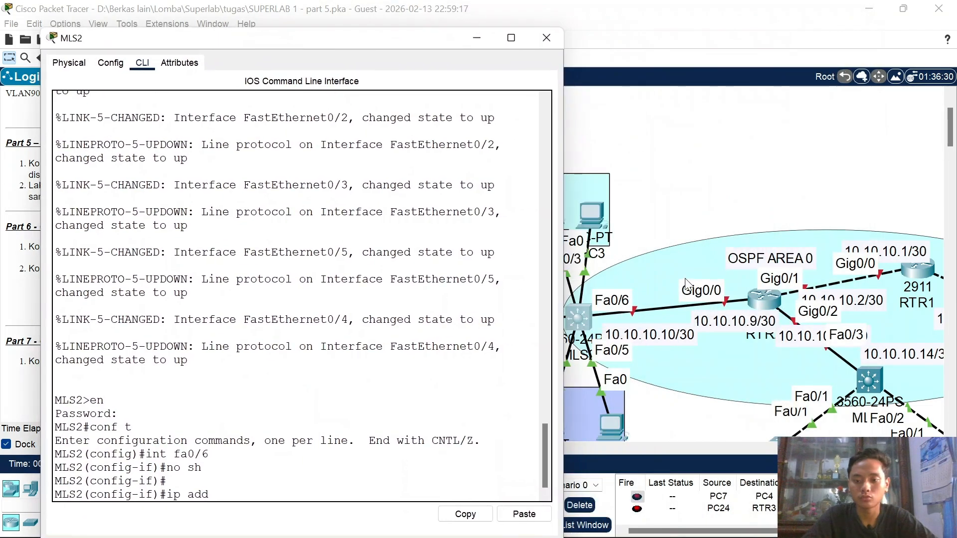
type("10")
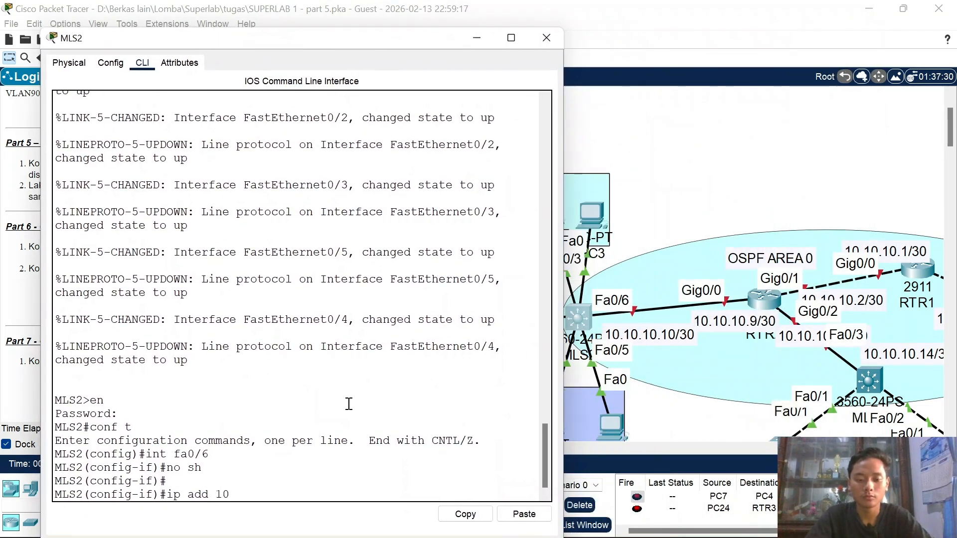
type(".10.10.")
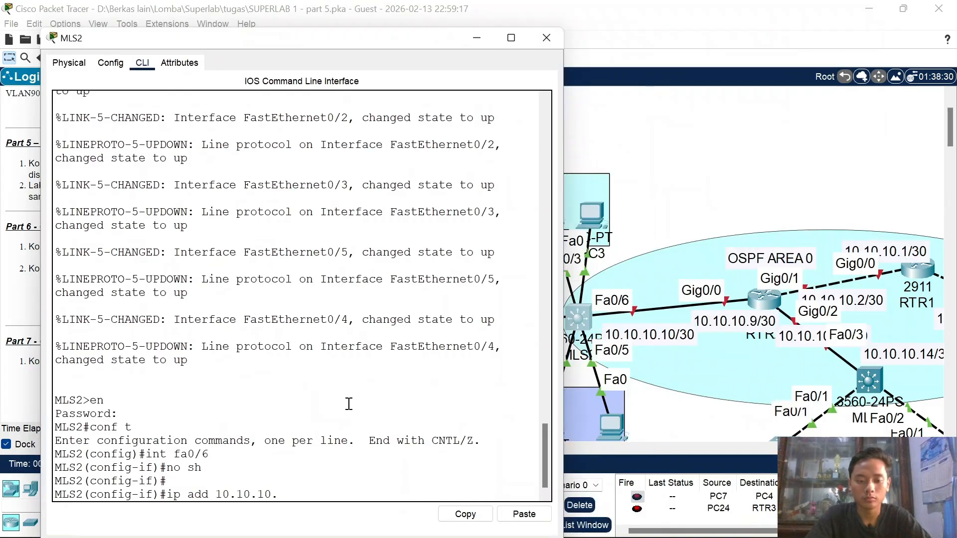
type(".1")
key("BackSpace")
key("BackSpace")
key("BackSpace")
type("10")
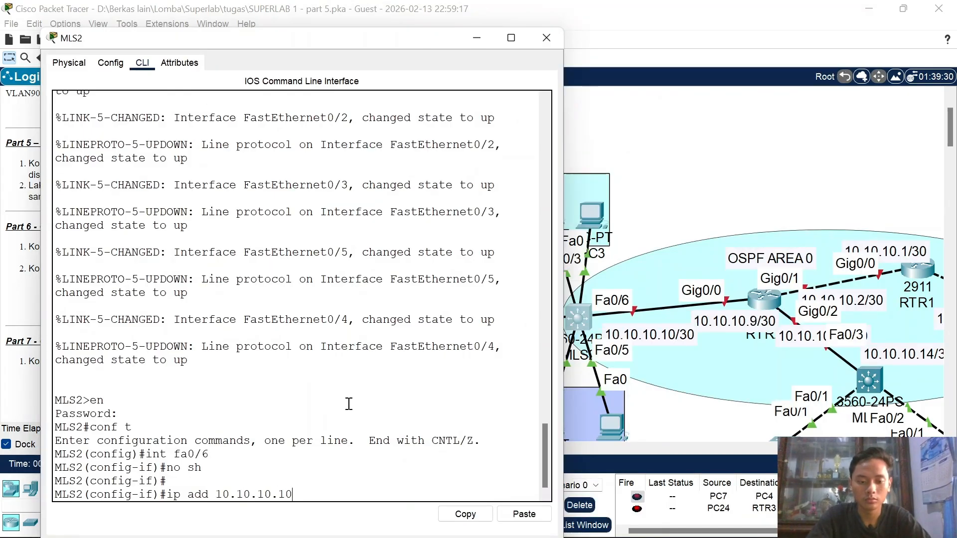
type(" 255")
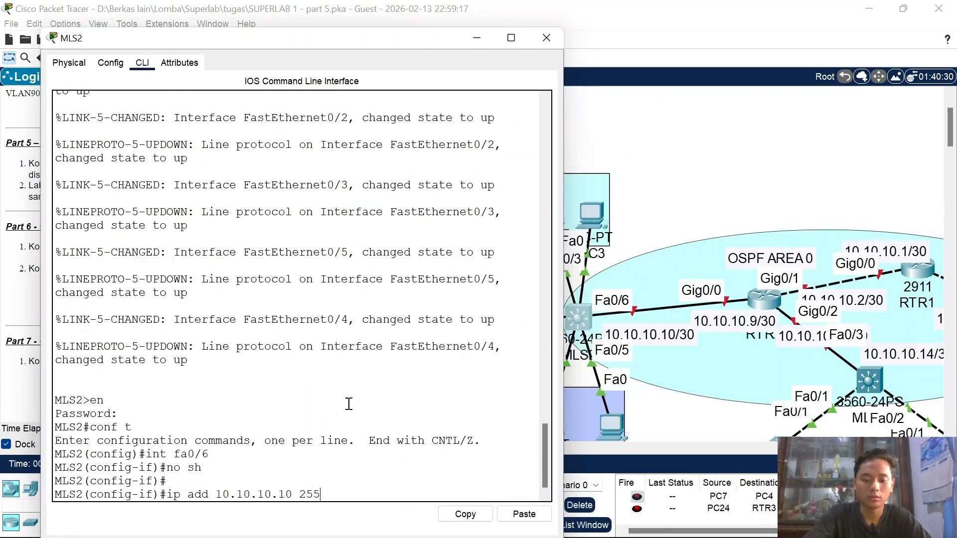
type(".255.255")
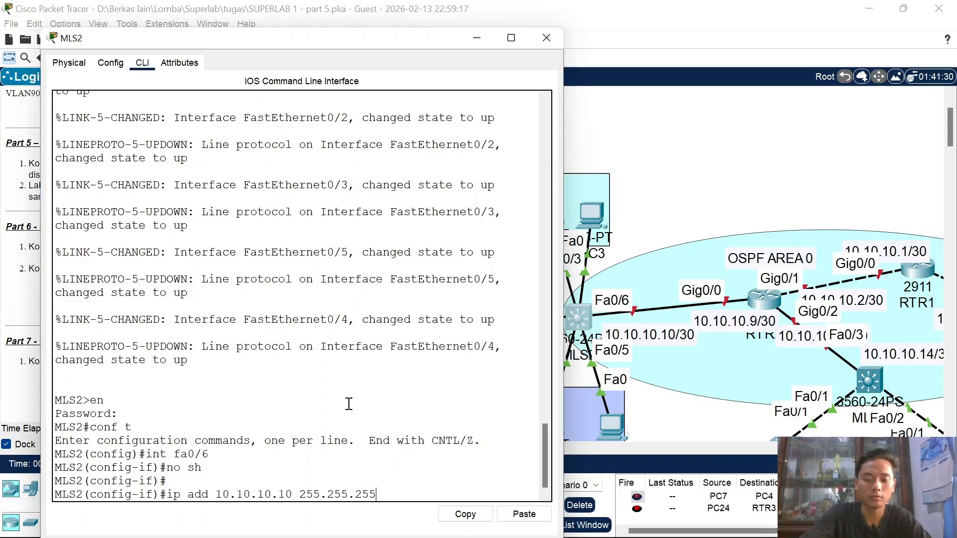
key("BackSpace")
type("2")
key("Return")
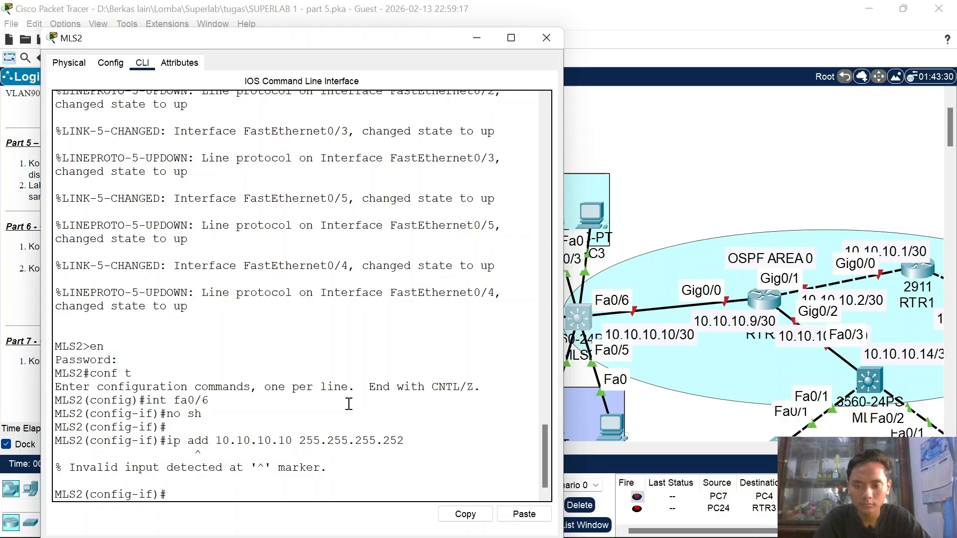
key("Up")
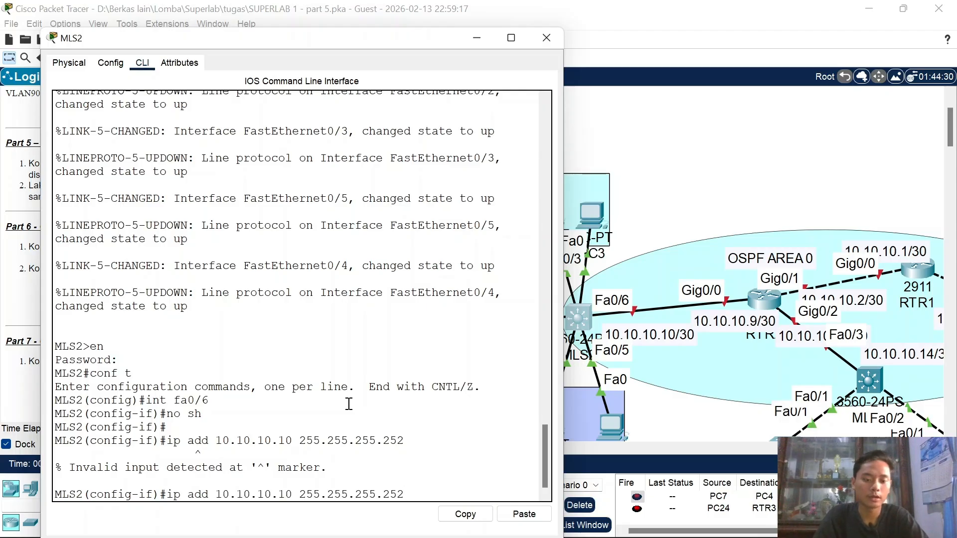
key("BackSpace")
key("BackSpace")
key("BackSpace")
key("BackSpace")
key("BackSpace")
key("BackSpace")
key("BackSpace")
key("BackSpace")
key("BackSpace")
key("BackSpace")
key("BackSpace")
key("BackSpace")
key("BackSpace")
key("BackSpace")
key("BackSpace")
key("BackSpace")
key("BackSpace")
key("BackSpace")
key("BackSpace")
key("BackSpace")
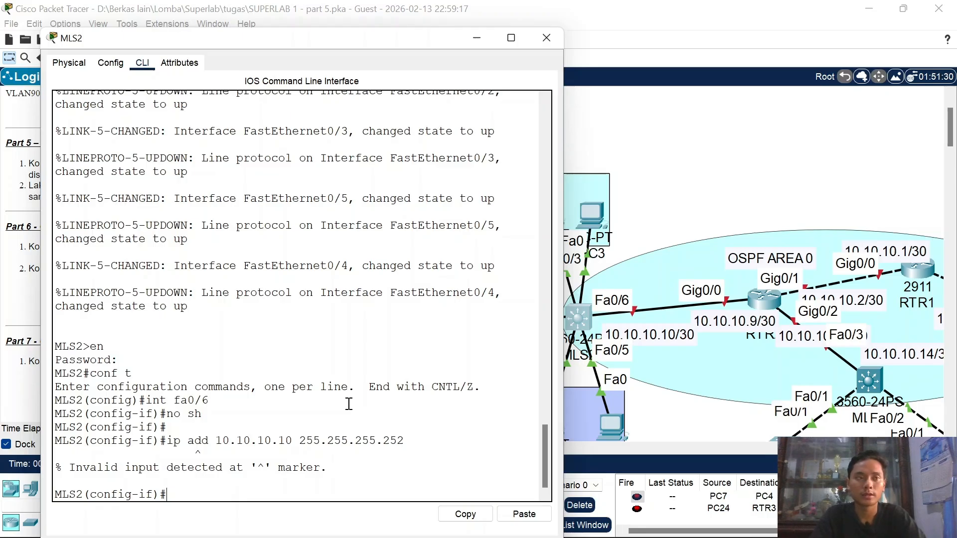
Step: Make Fa0/6 a routed port with 'no switchport', reapply 10.10.10.10/30, and close the window
type("no")
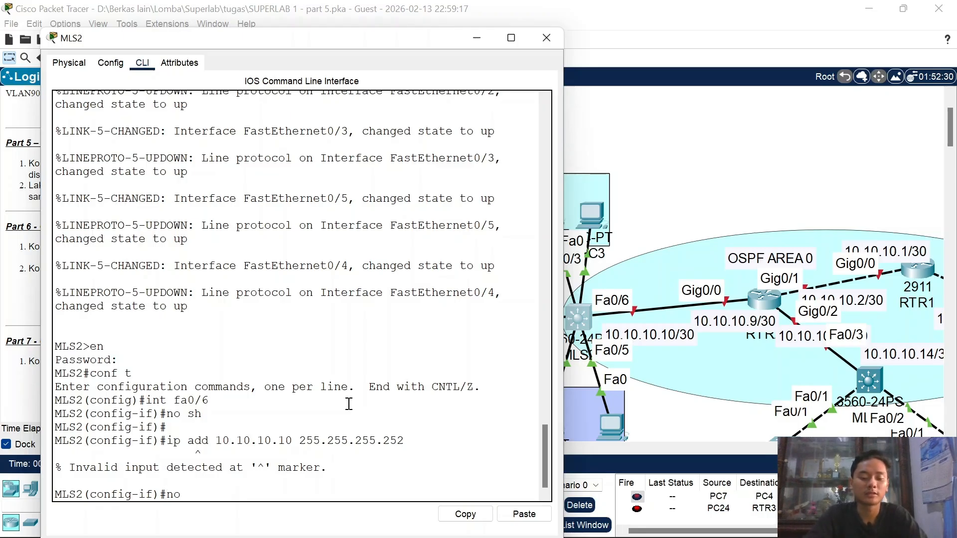
type(" sw")
key("Tab")
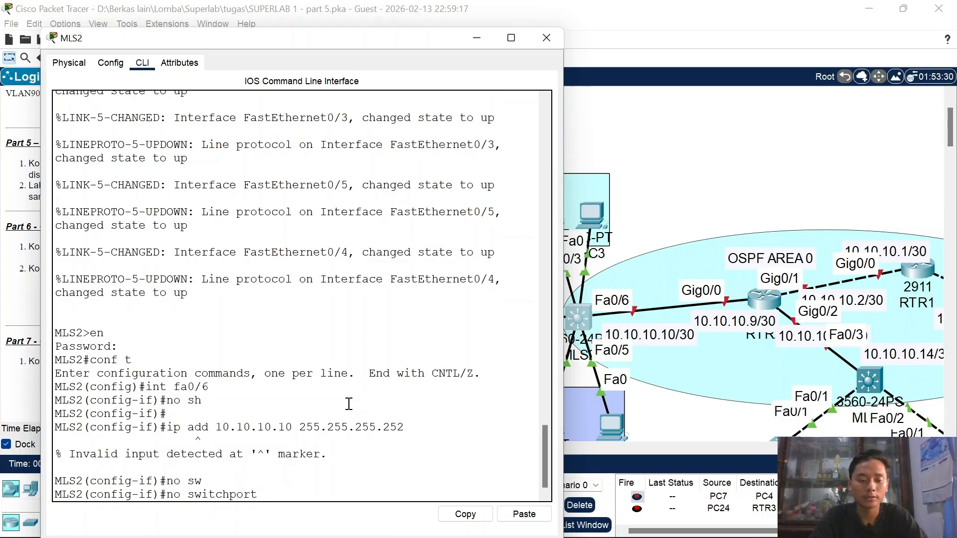
key("Return")
key("Up")
key("Up")
key("Up")
key("Return")
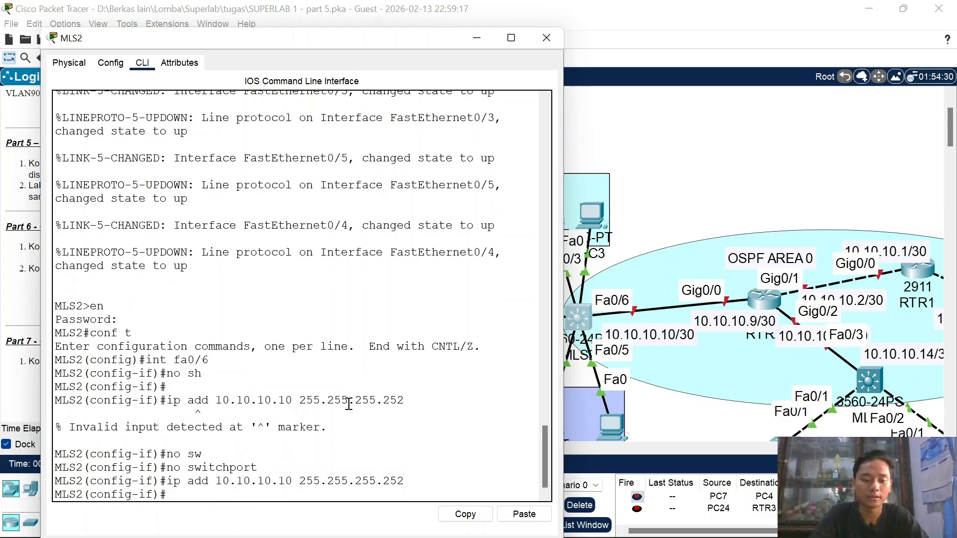
left_click(546, 38)
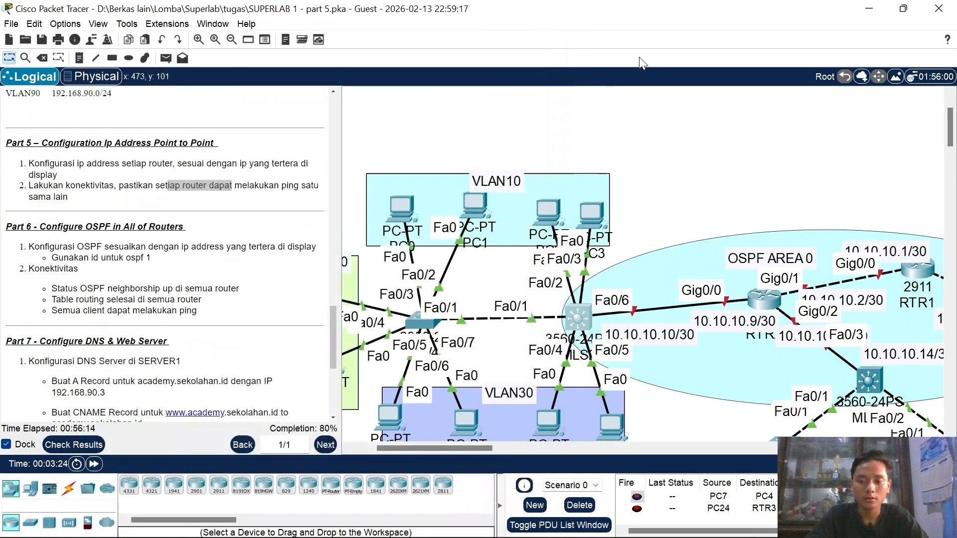
Step: Open RTR2's CLI and enter privileged mode with 'en'
left_click(763, 300)
left_click(436, 43)
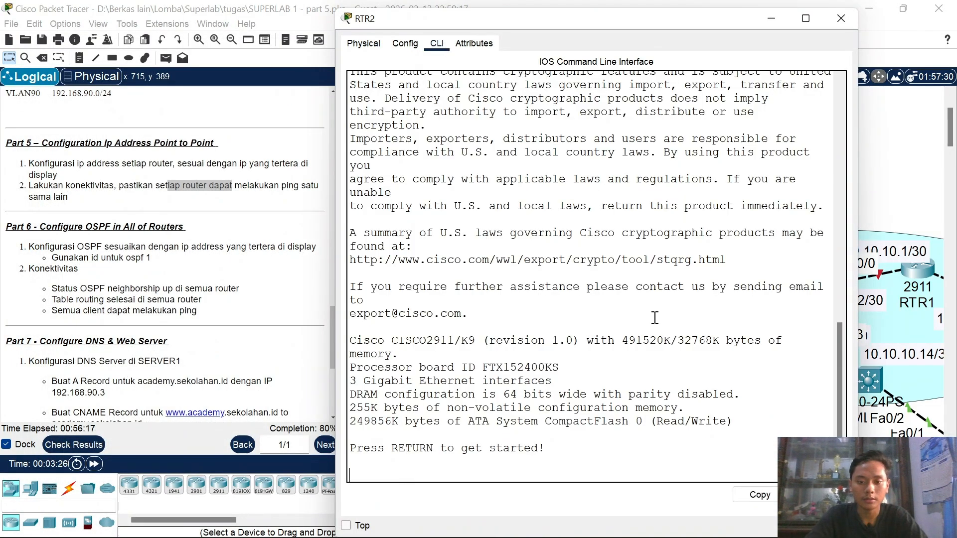
key("Return")
type("en")
key("Return")
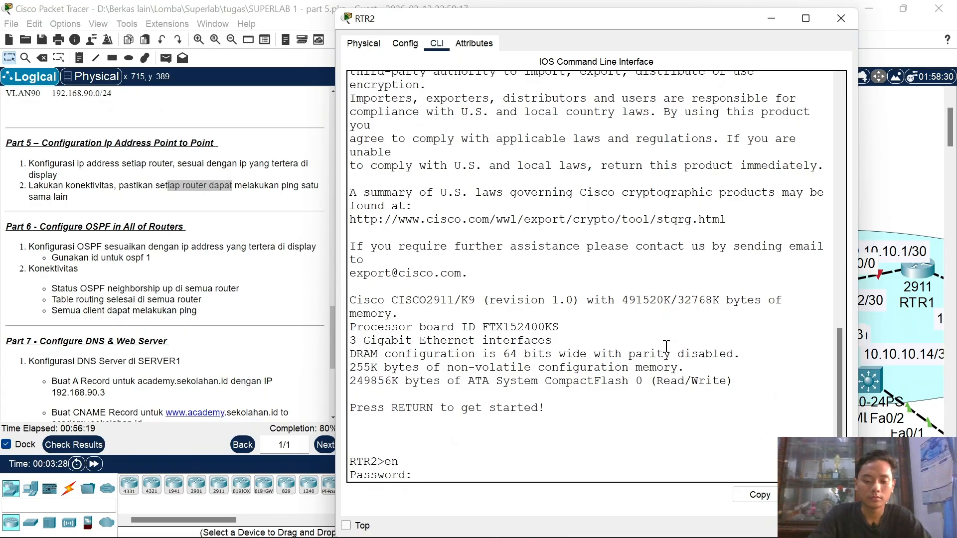
key("Return")
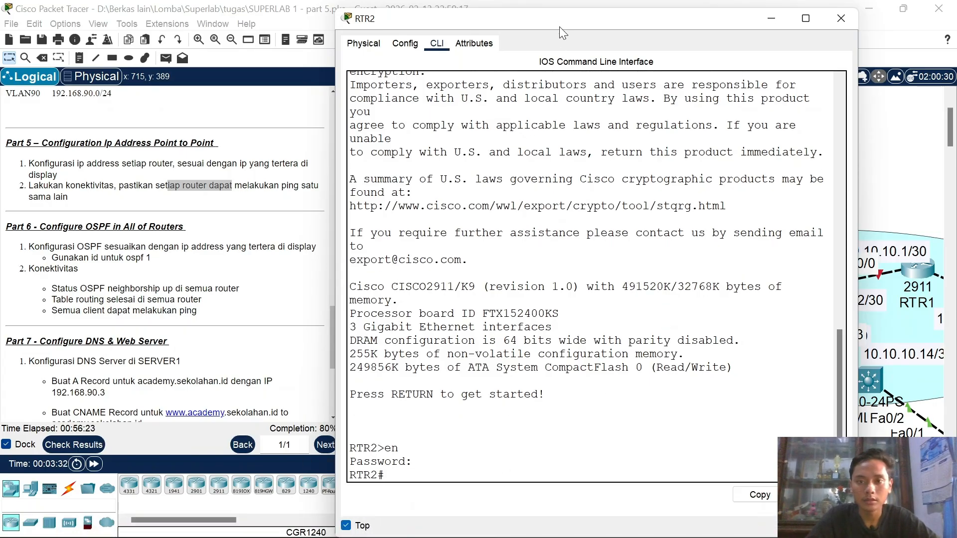
left_click_drag(559, 26, 271, 40)
left_click(272, 268)
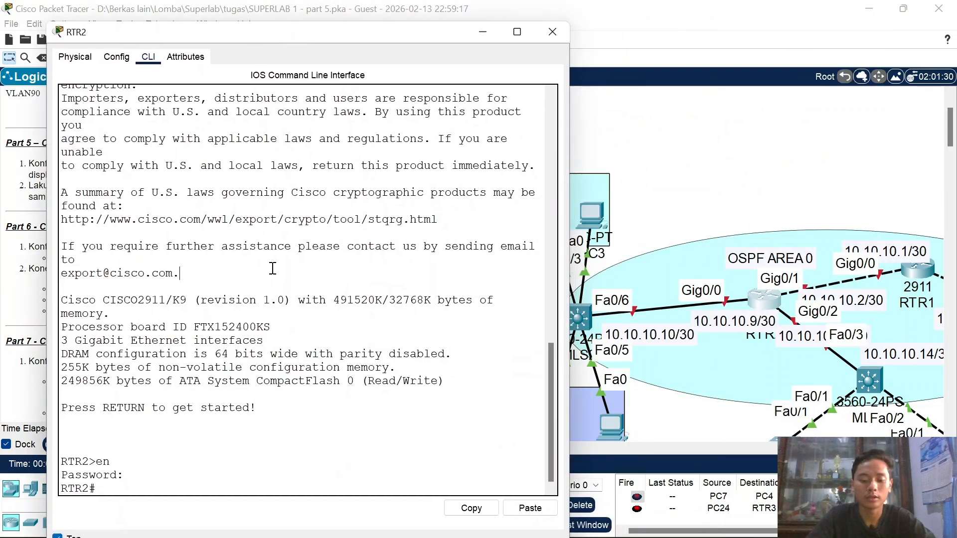
Step: Enter configuration for interface Gig0/0 on RTR2 and enable it with no shutdown
type("conf t")
key("Return")
type("in")
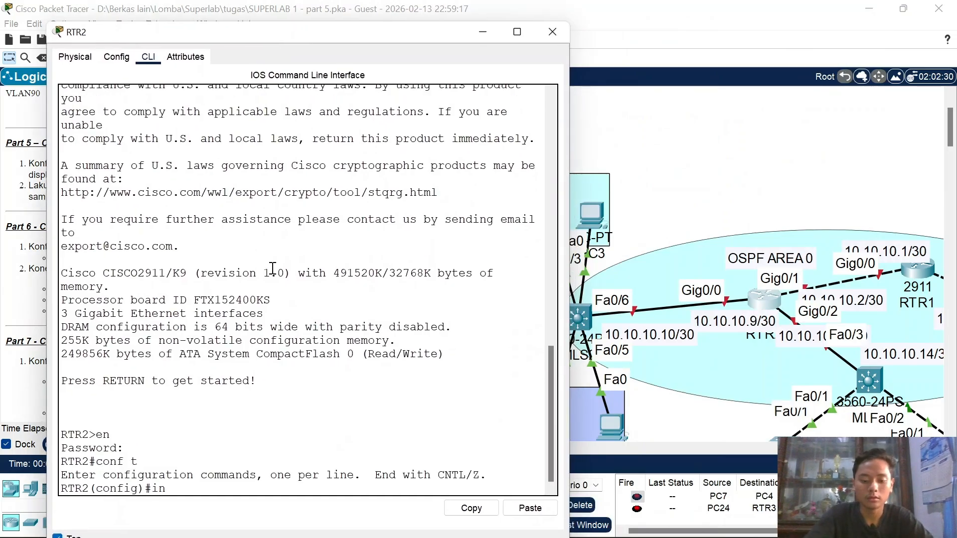
type("t gig0/0")
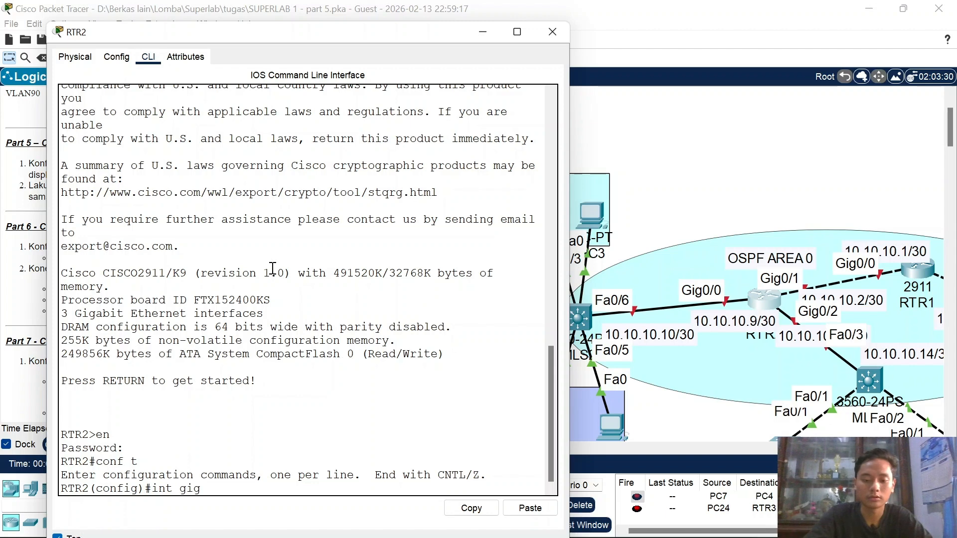
key("Return")
type("no sh")
key("Return")
key("Return")
key("Return")
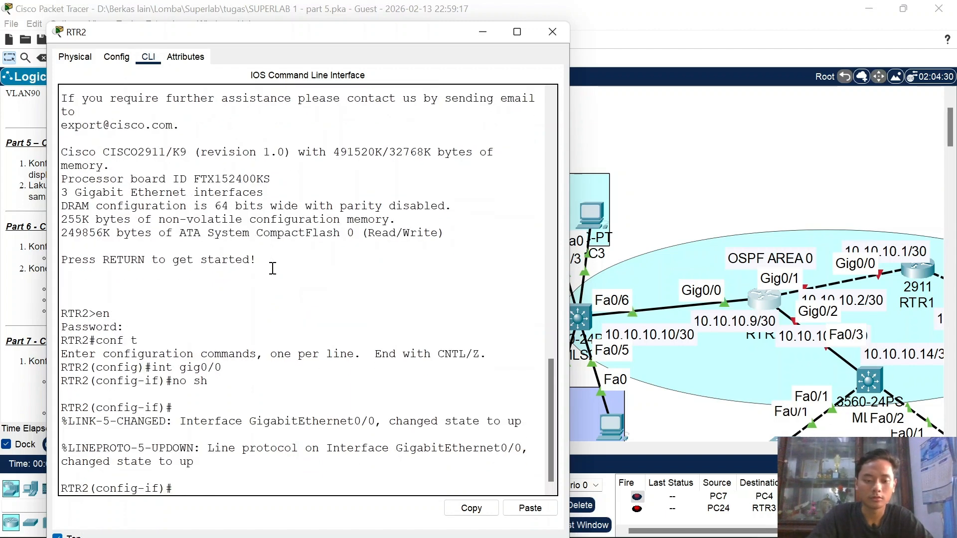
Step: Assign IP address 10.10.10.9 255.255.255.252 to Gig0/0
type("iup")
key("BackSpace")
key("BackSpace")
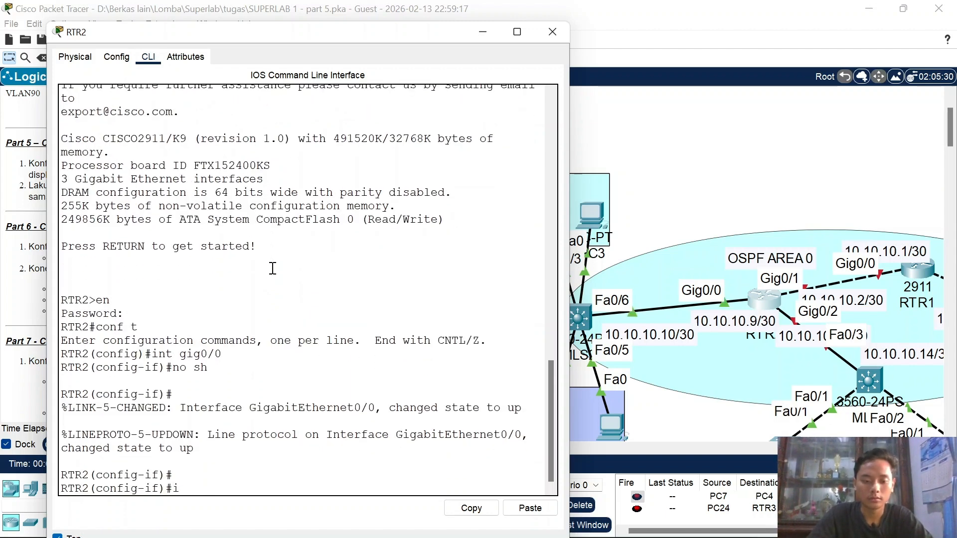
type("p add 10110")
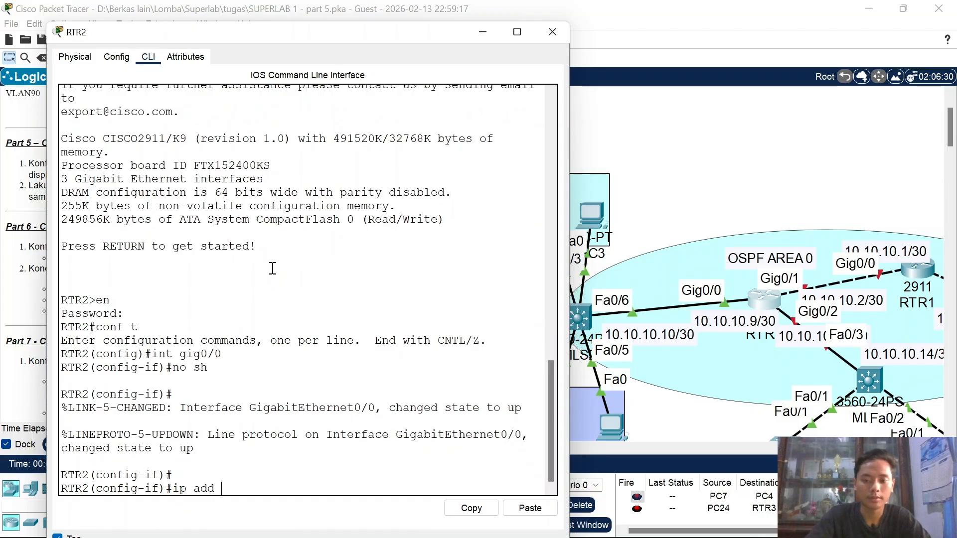
key("BackSpace")
key("BackSpace")
key("BackSpace")
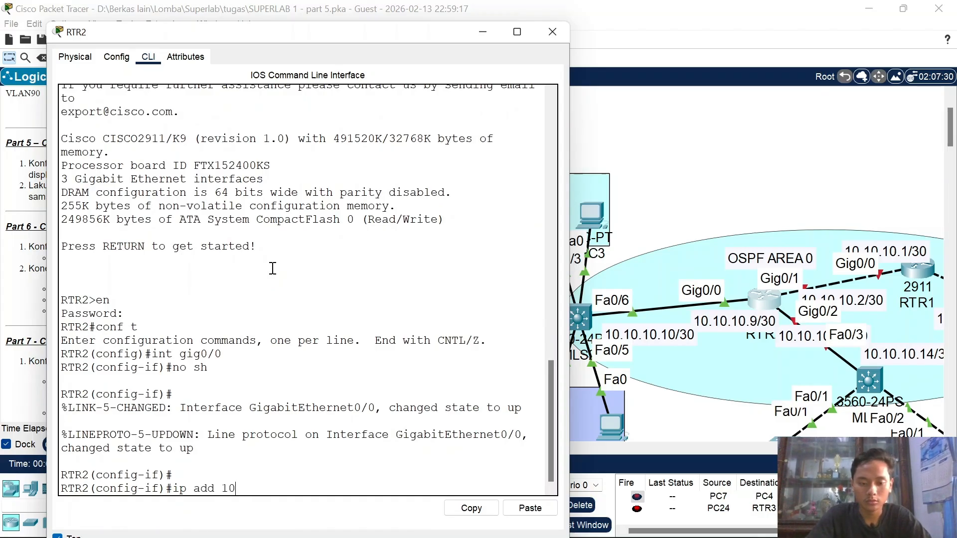
type("10.")
key("BackSpace")
key("BackSpace")
type(".10.1")
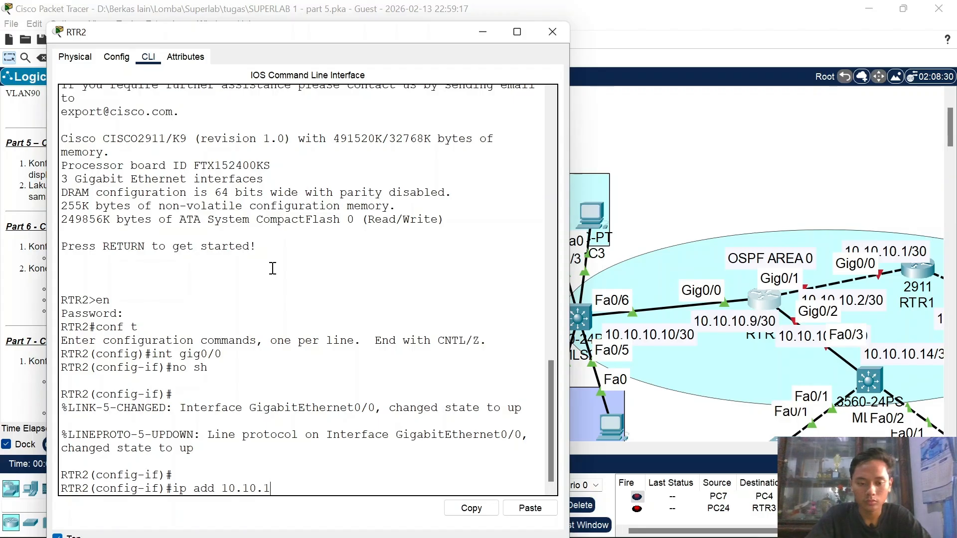
type("0.")
type("9 25")
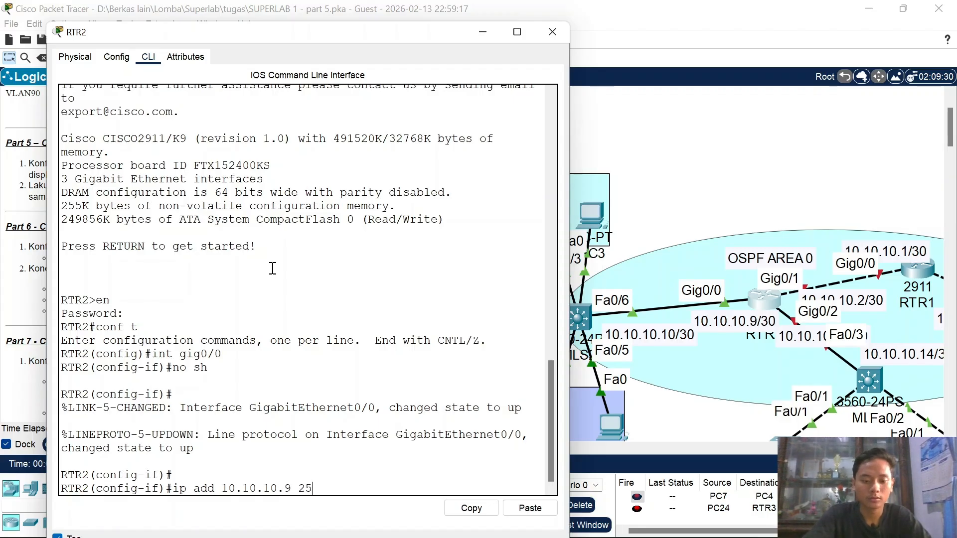
type("5.255.255")
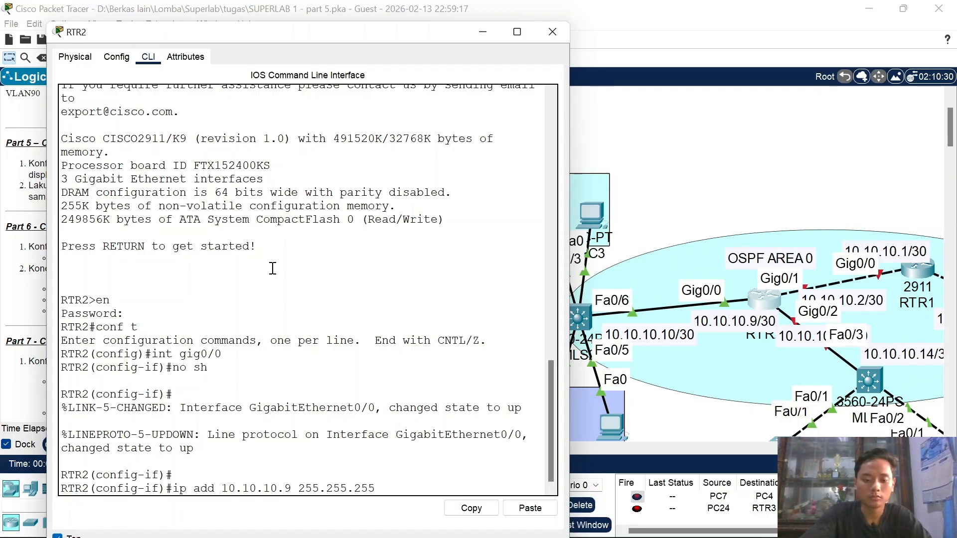
type(".252")
key("Return")
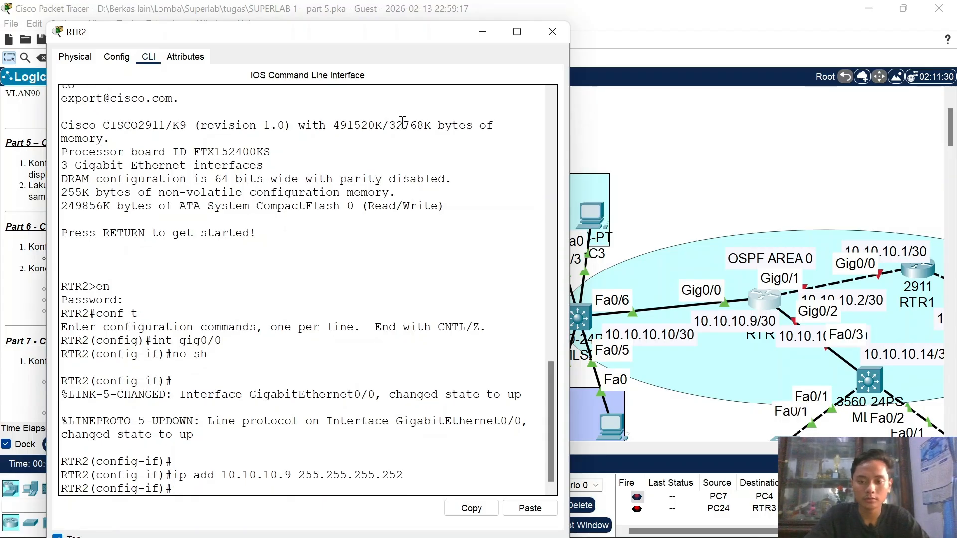
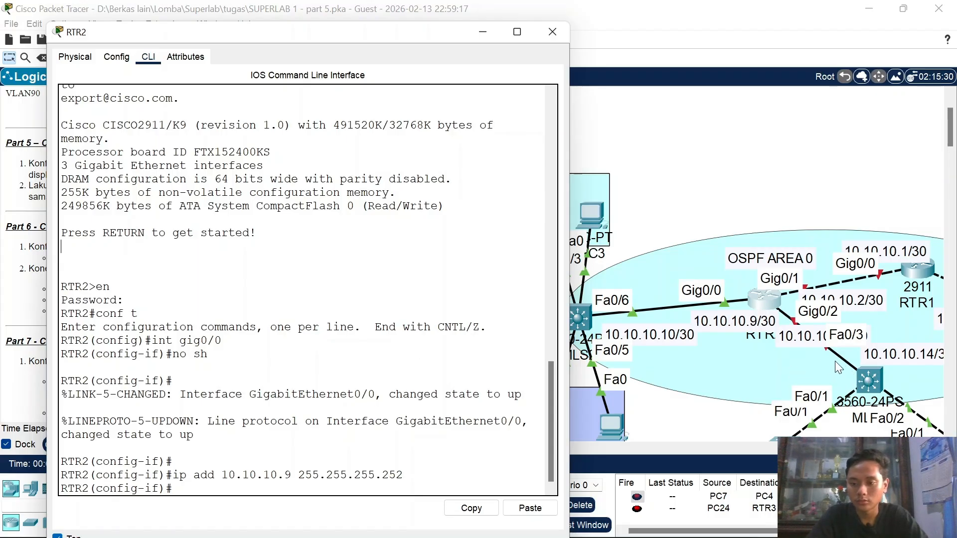
Step: Select interface Gig0/2 on RTR2 and enable it with no shutdown
key("Up")
key("Up")
key("Up")
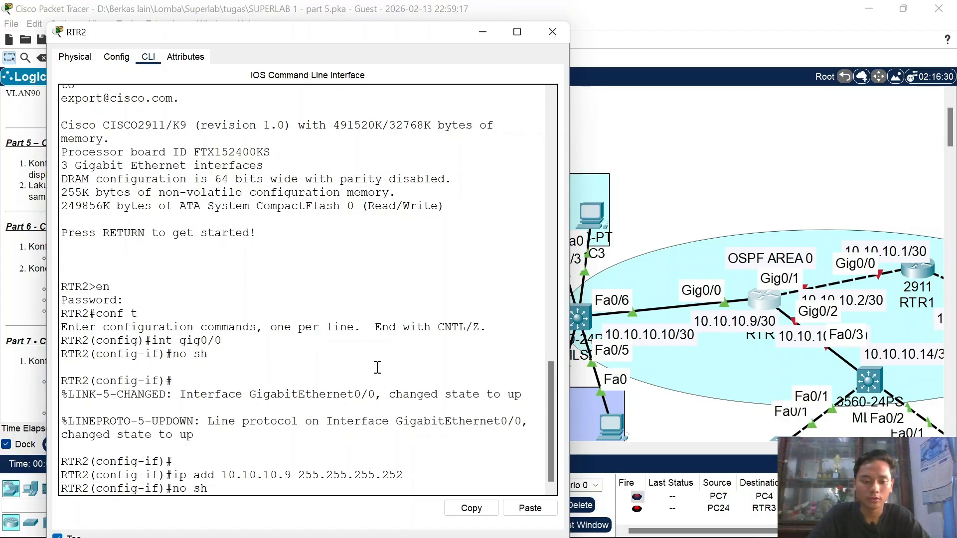
key("Return")
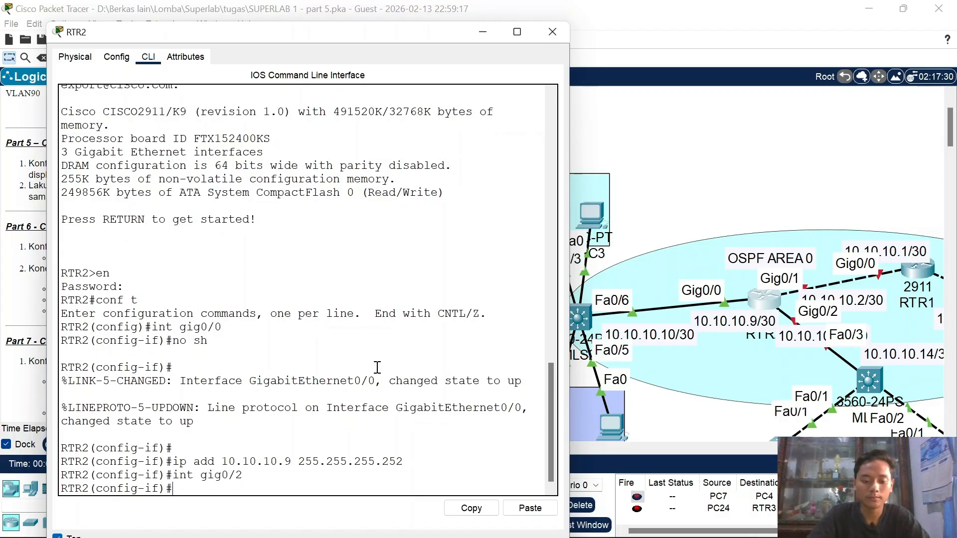
type("no sh")
key("Return")
Step: Assign 10.10.10.13 255.255.255.252 to Gig0/2 and close RTR2's window
type("ip a")
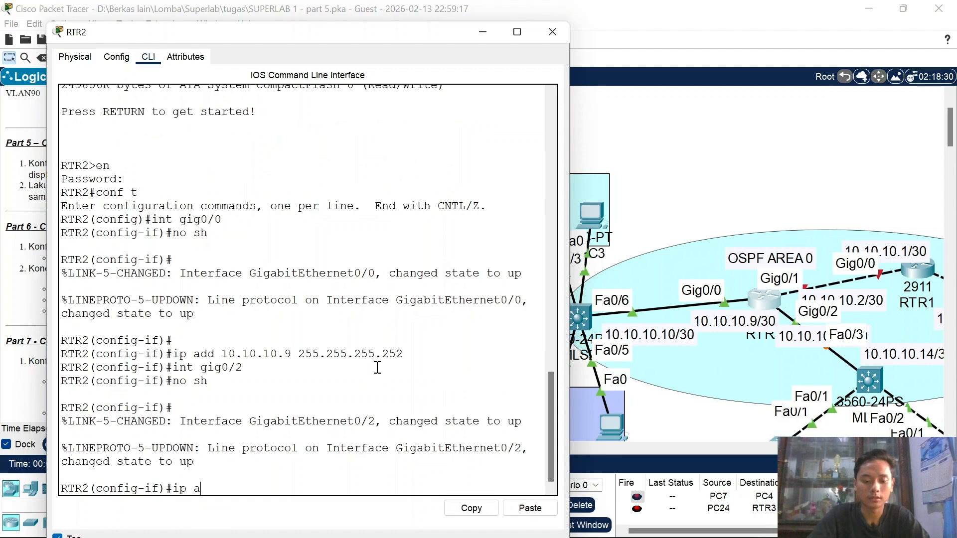
type("dd")
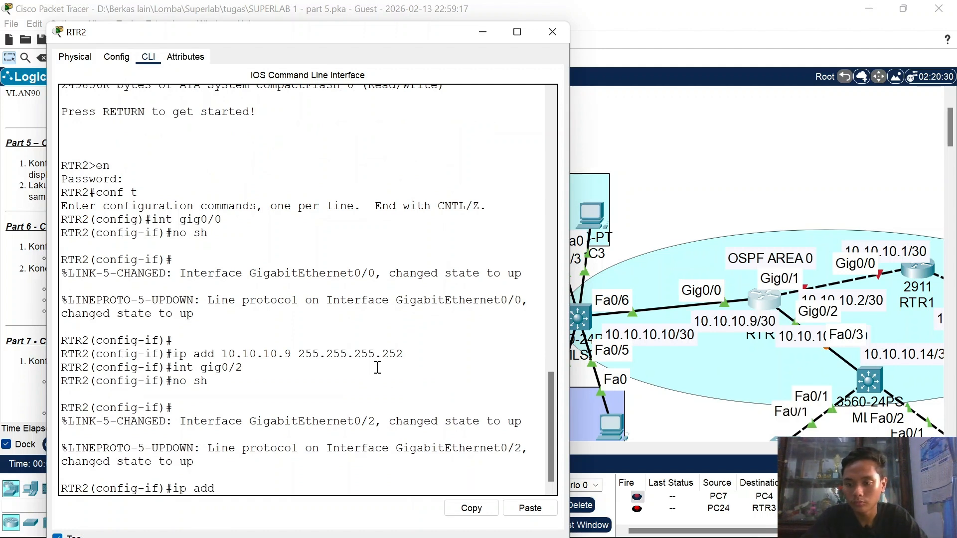
left_click_drag(794, 338, 742, 354)
left_click(406, 334)
type("10.10.1")
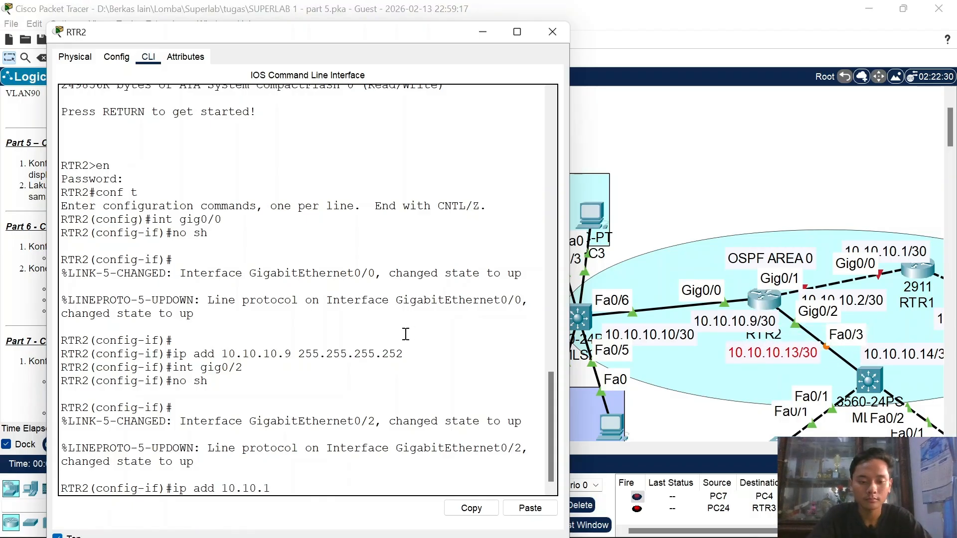
type("0.13 255.")
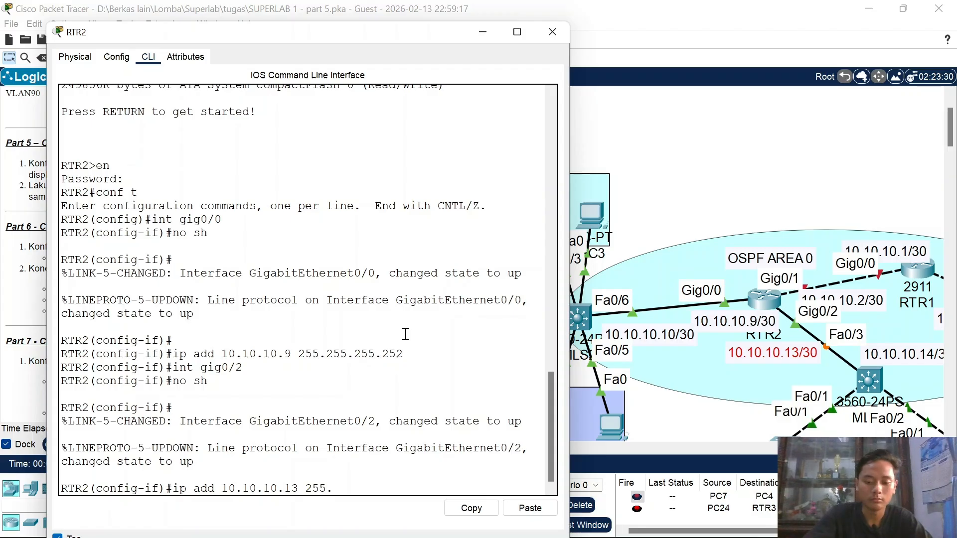
type("255.255.")
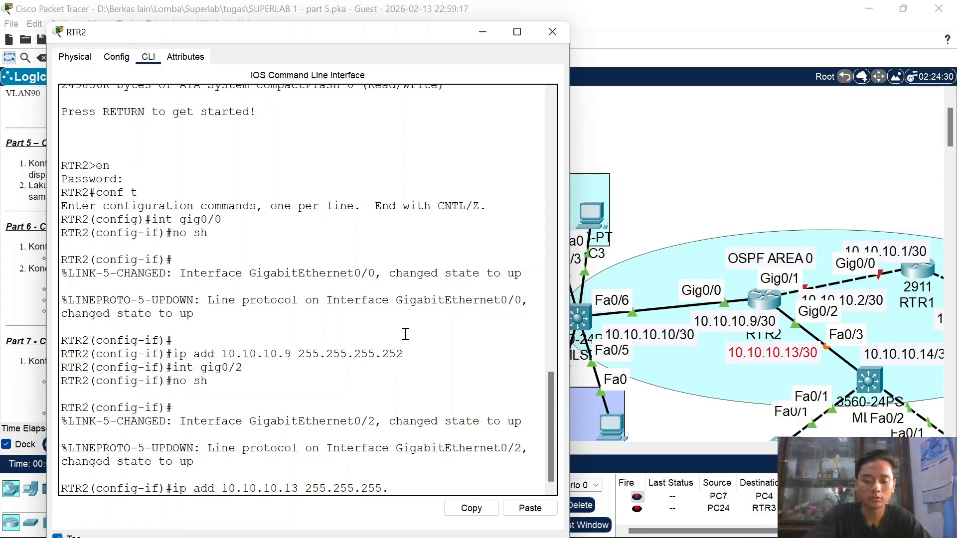
type("252")
key("Return")
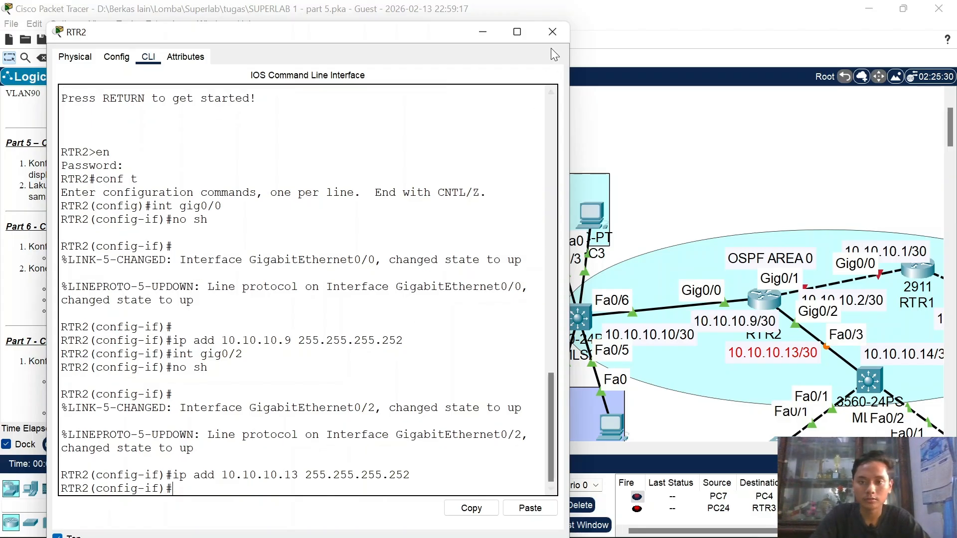
left_click(549, 33)
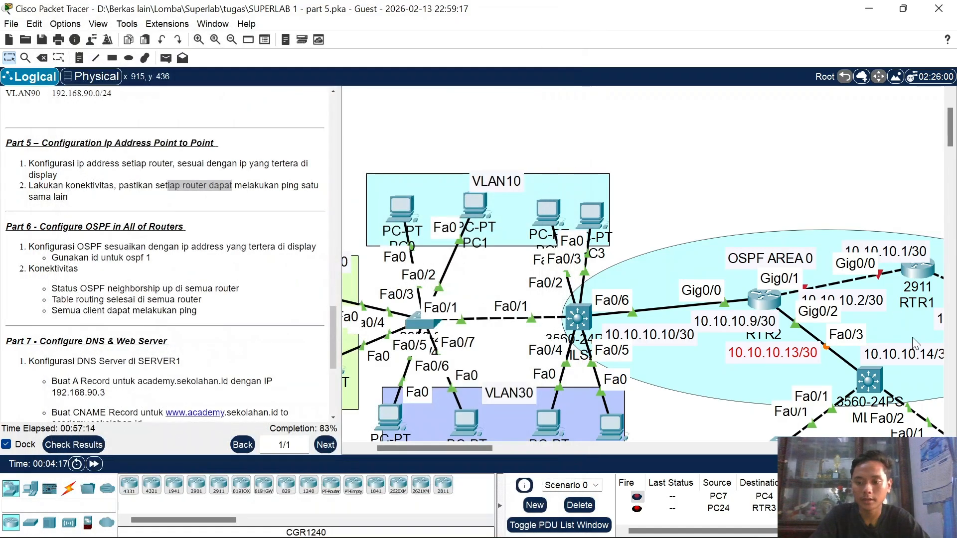
Step: Open MLS1's CLI and enter global configuration mode with en and conf t
left_click(872, 376)
left_click(437, 44)
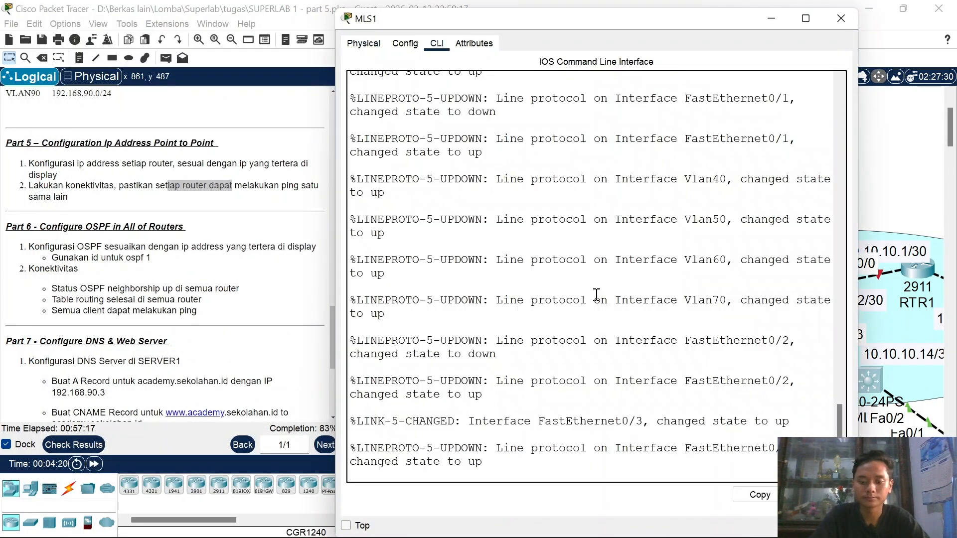
key("Return")
type("en")
key("Return")
key("Return")
type("conf t")
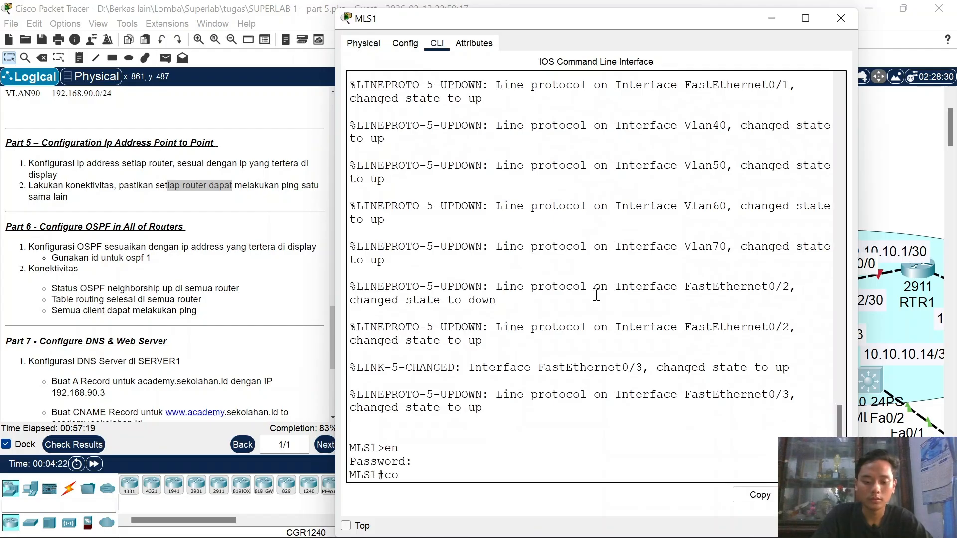
Step: Make Fa0/3 a routed port (no switchport) with address 10.10.10.14 255.255.255.252
key("Return")
type("int")
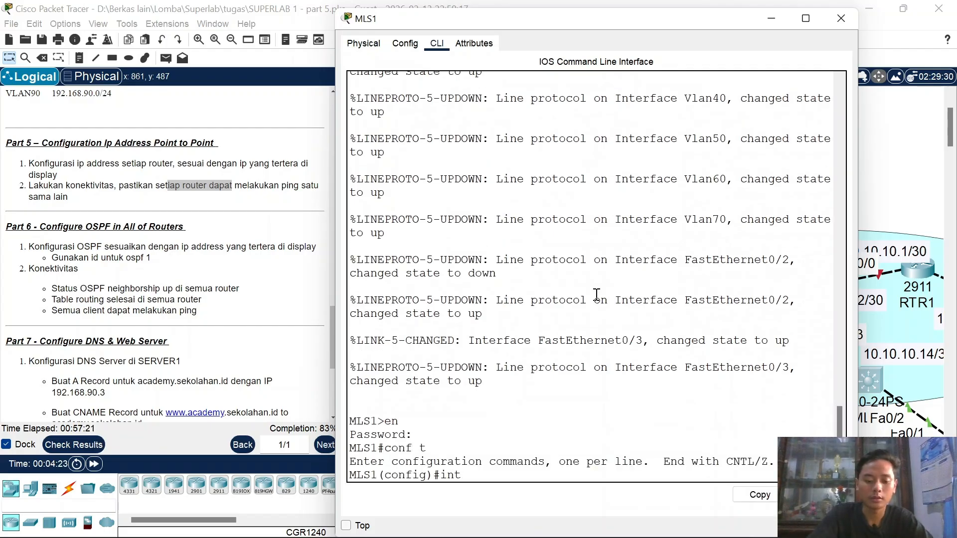
type(" fa0/3")
key("Return")
type("no sw")
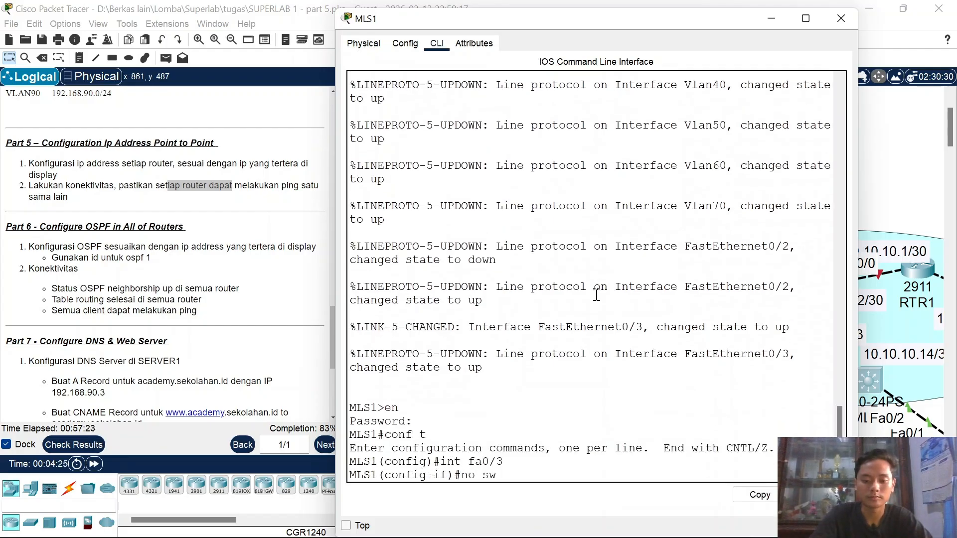
key("Return")
type("ip add 10.10.10.1")
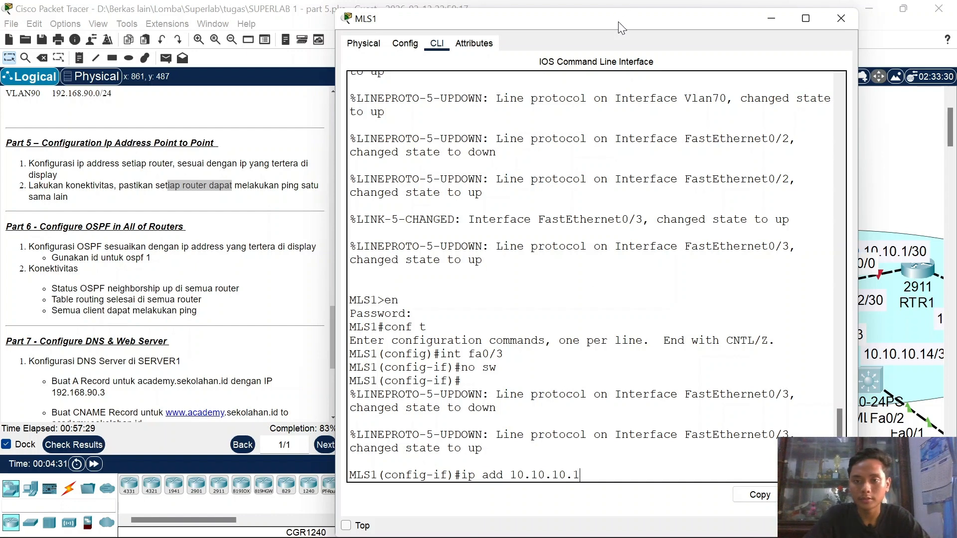
left_click_drag(617, 22, 491, 42)
type(".10.14")
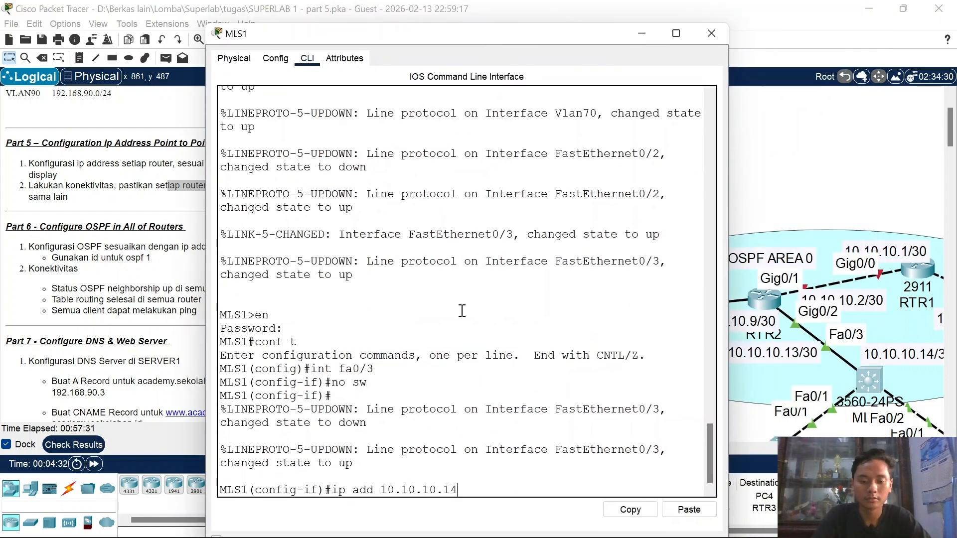
type(" 255.255.")
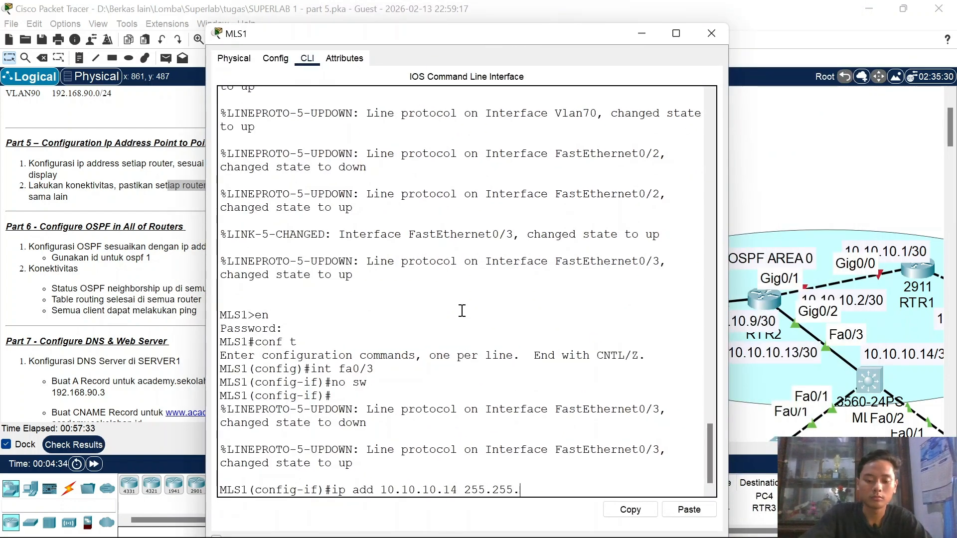
type("255.252")
key("Return")
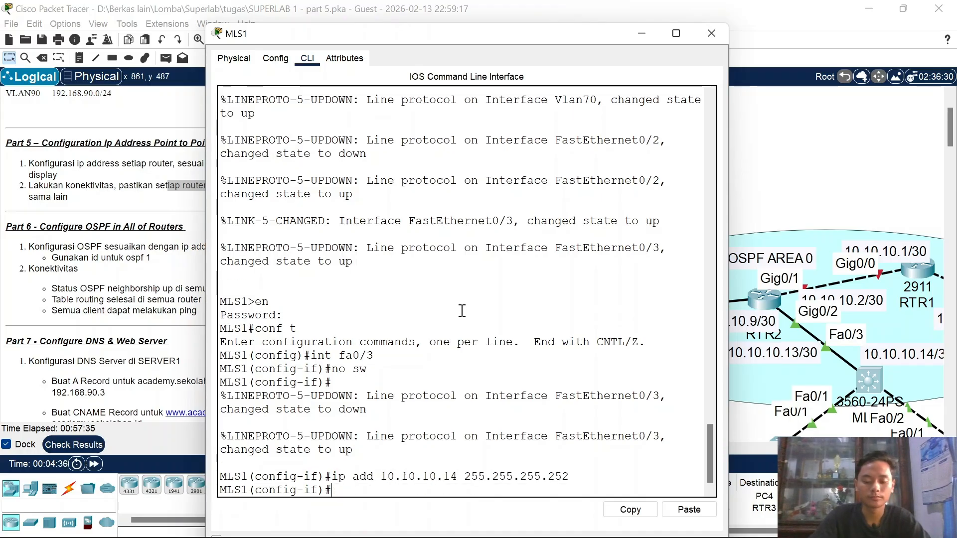
Step: Close MLS1, return to RTR2's CLI and select interface Gig0/1
left_click(711, 34)
left_click(768, 296)
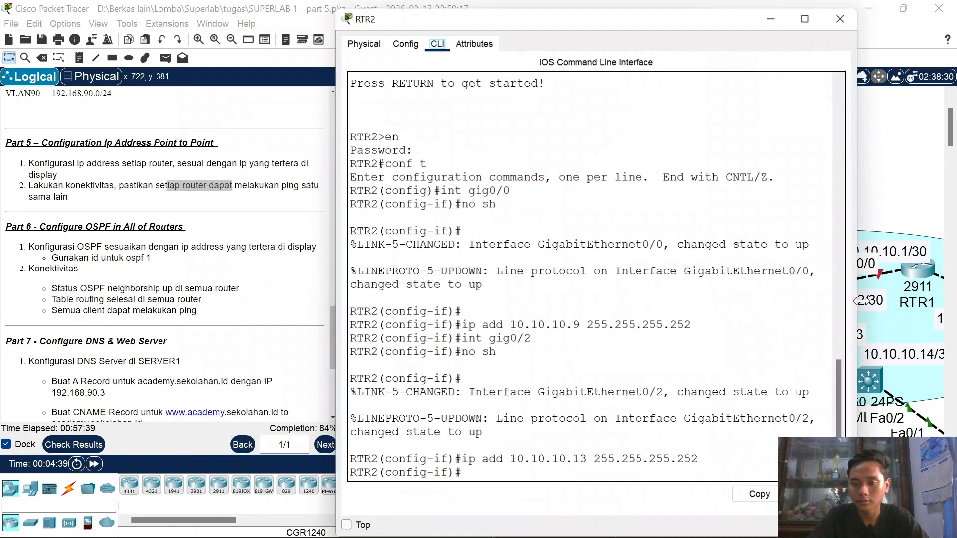
left_click(628, 319)
key("Return")
type("no sh")
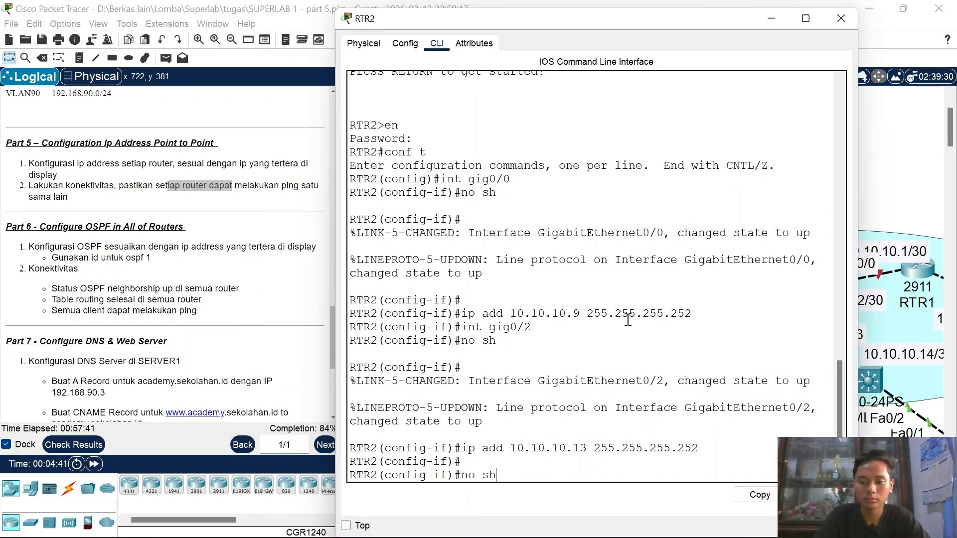
key("Up")
key("Up")
key("Up")
key("Return")
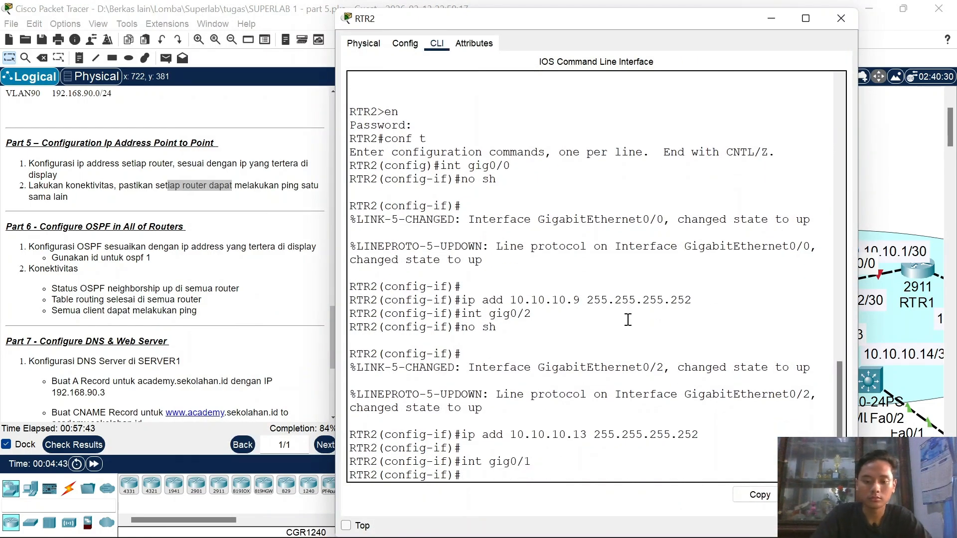
Step: Enable Gig0/1 with no shutdown and assign 10.10.10.2 255.255.255.252
type("no sh")
key("Return")
key("Return")
type("ip add")
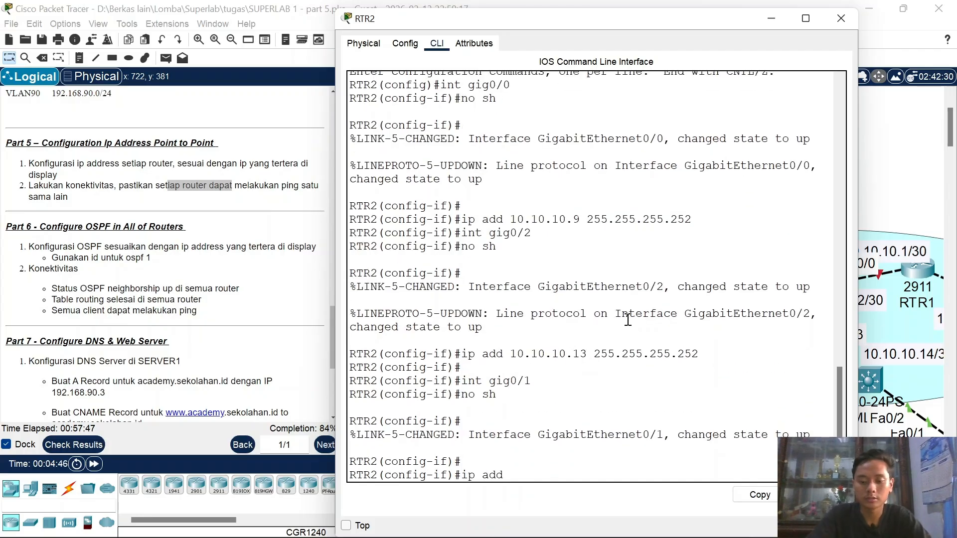
type(" 10.10.10")
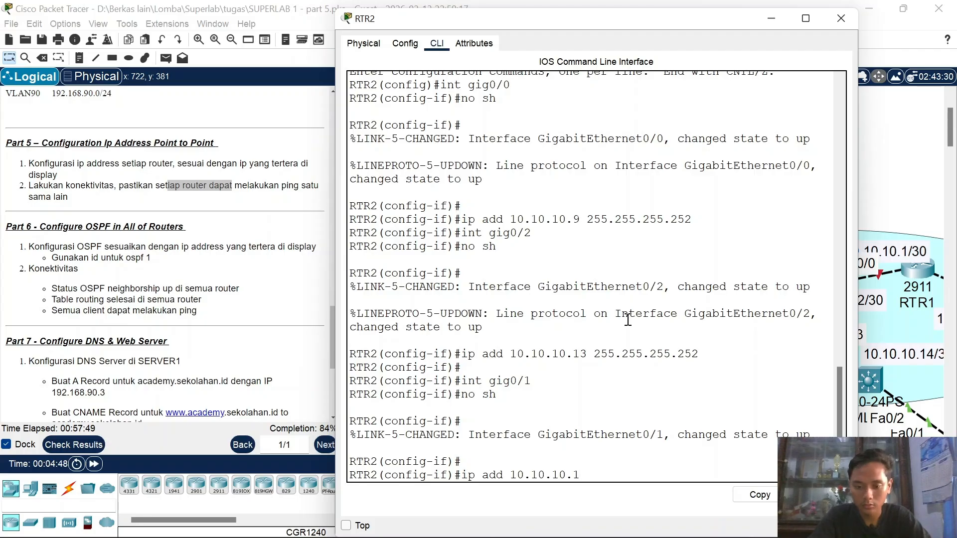
type(".2 255.255")
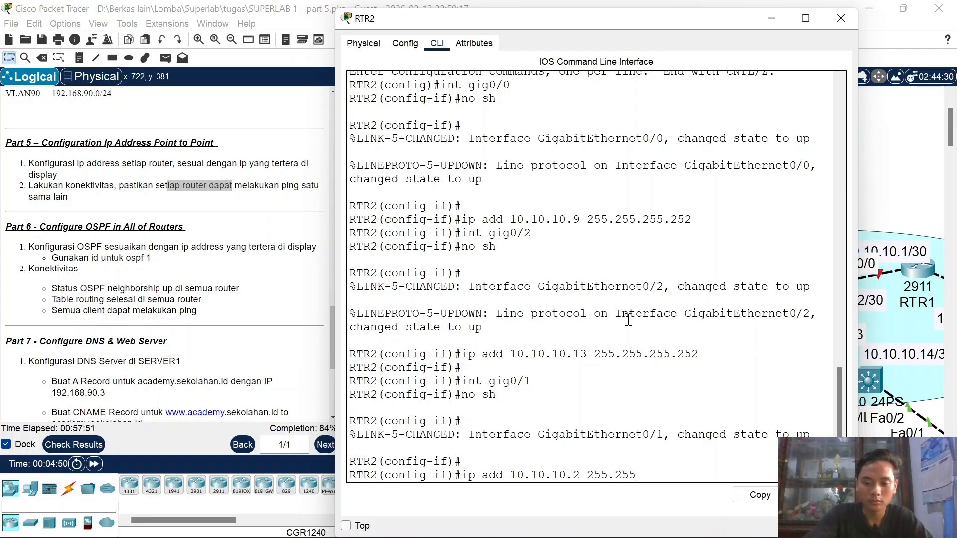
type(".255.252")
key("Return")
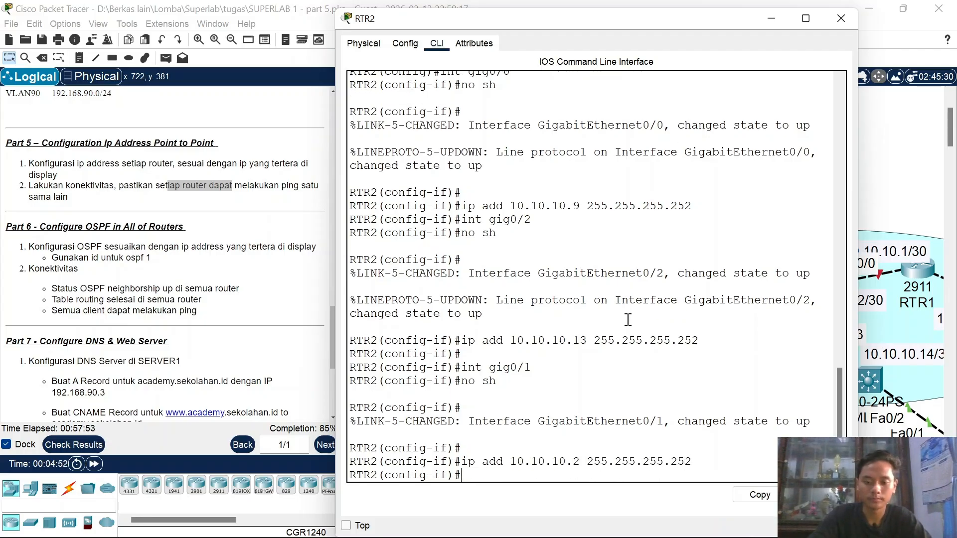
Step: Close RTR2, open RTR1's CLI and enter global configuration mode
left_click(847, 19)
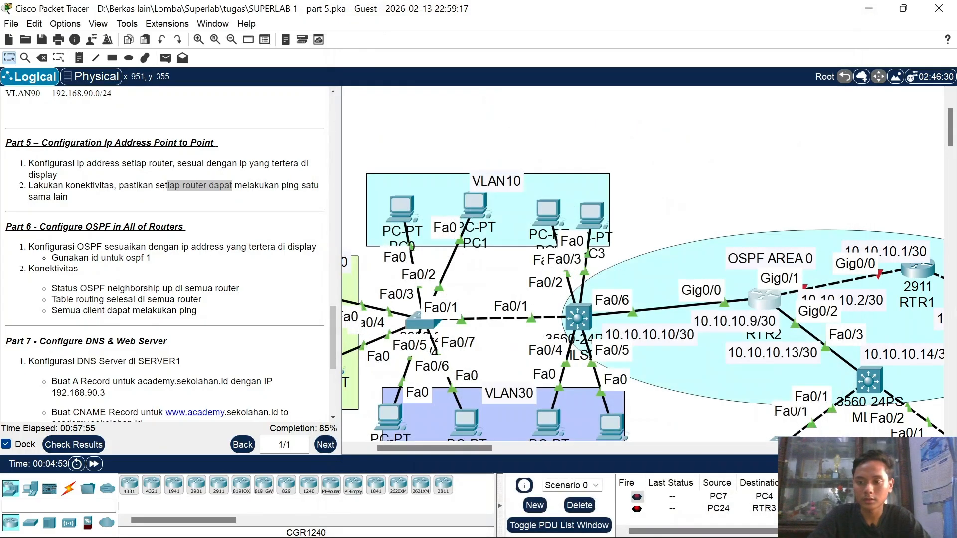
left_click(886, 268)
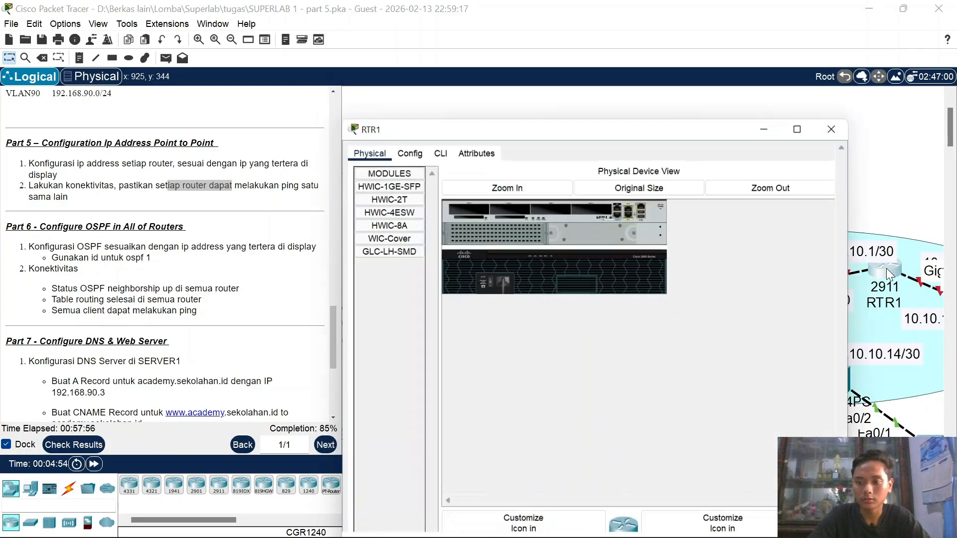
left_click(437, 43)
key("Return")
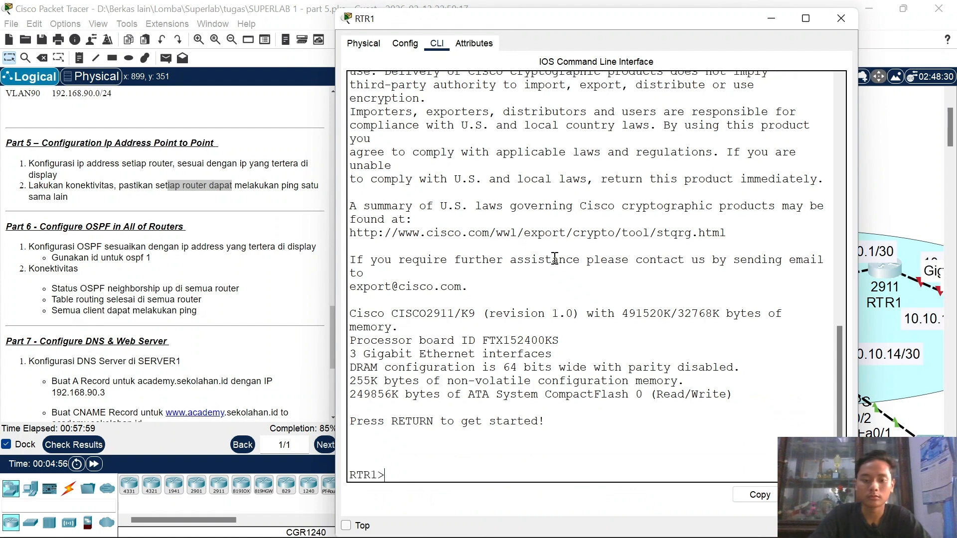
type("en")
key("Return")
key("Return")
type("conf ")
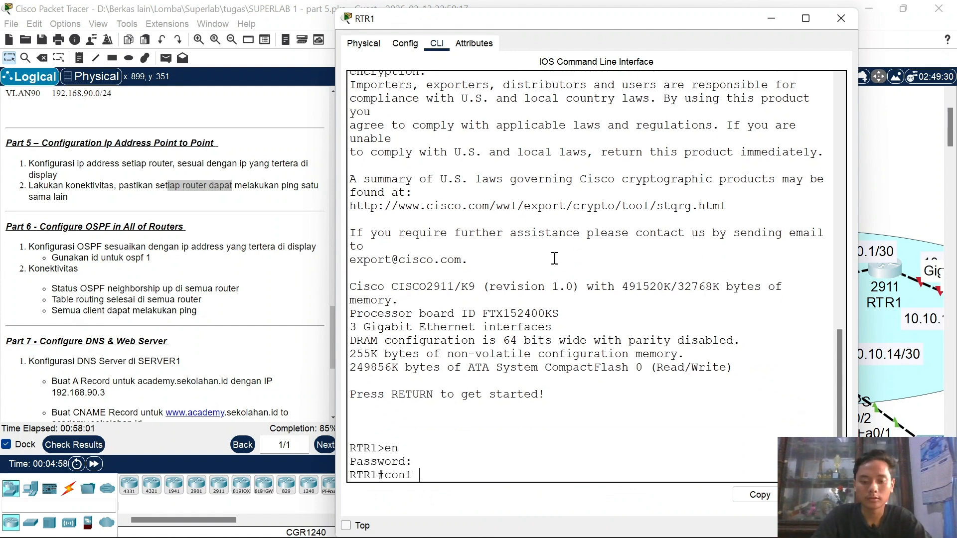
type("t")
key("Return")
Step: Enable RTR1's Gi0/0 and assign it 10.10.10.1 255.255.255.252
type("int hg")
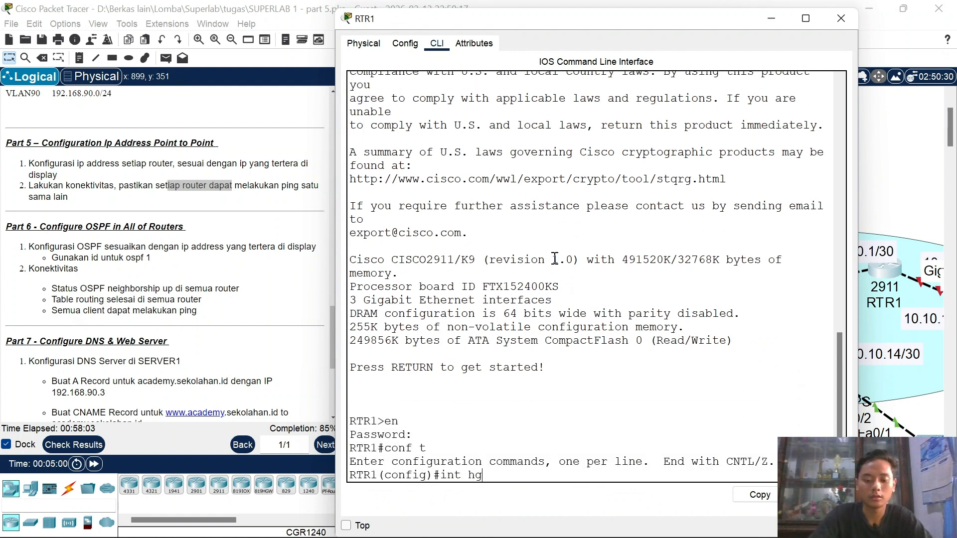
key("BackSpace")
key("BackSpace")
type("gi 0/0")
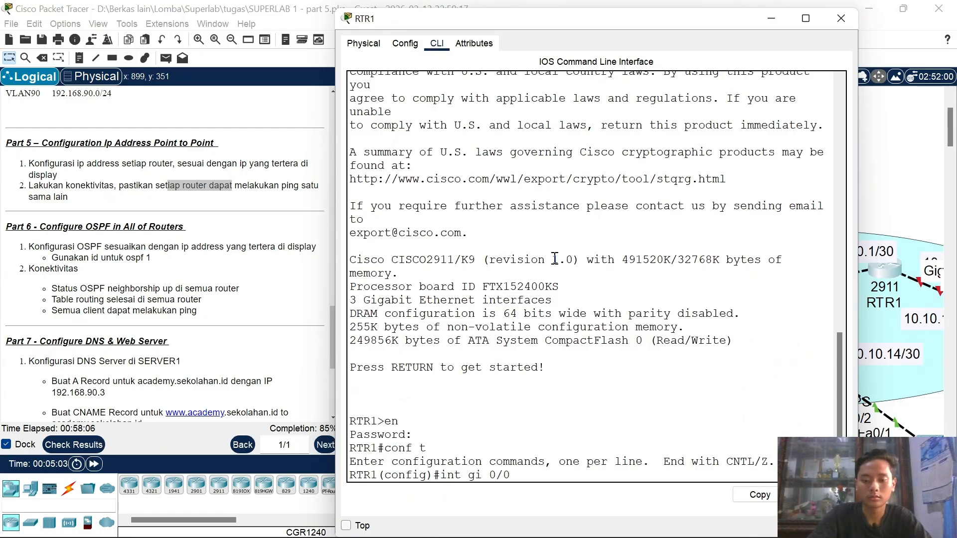
key("Return")
type("no sh")
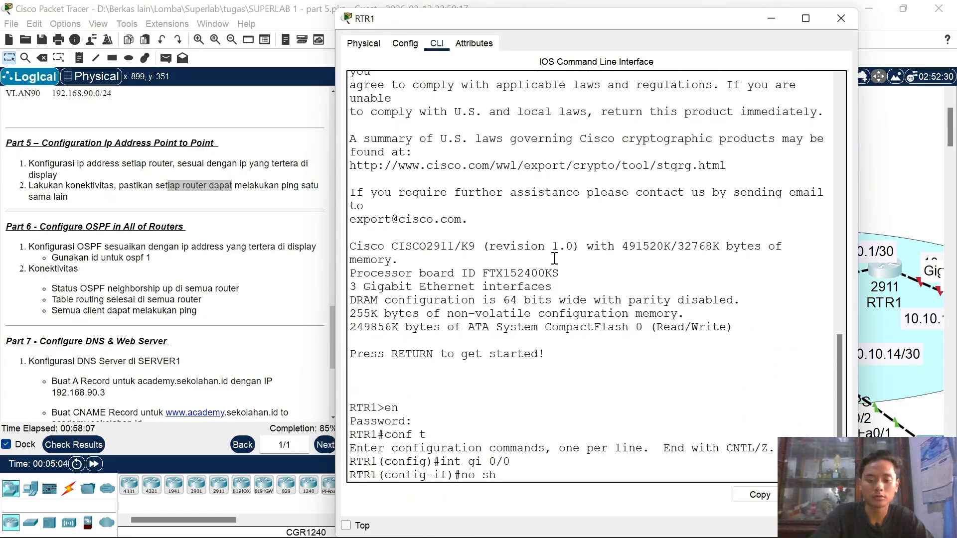
key("Return")
type("ip add 10")
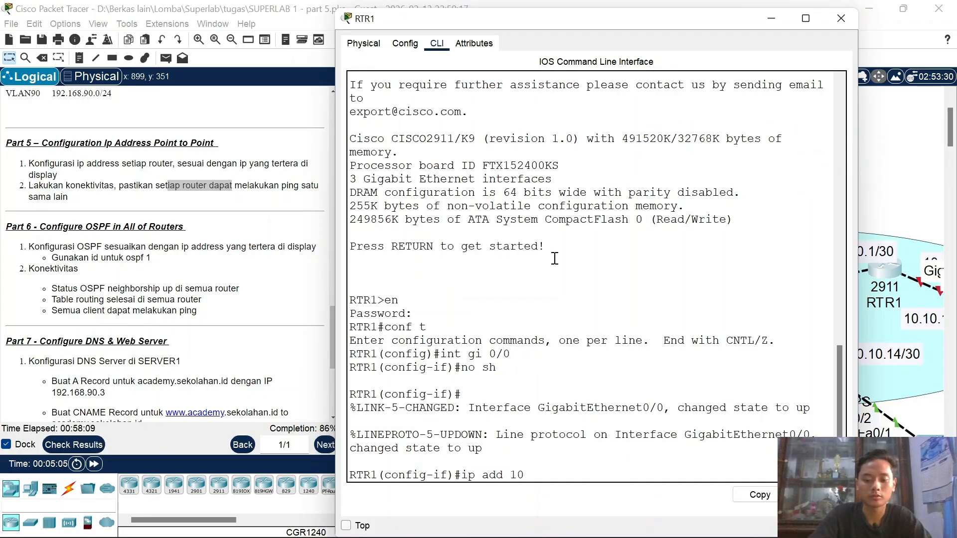
type(".10.10.1 255.2")
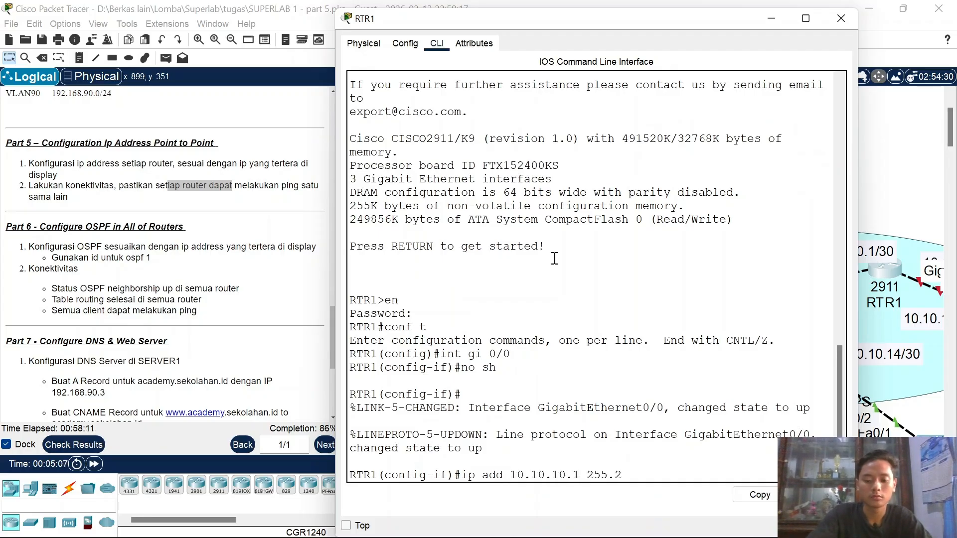
type("55.255.")
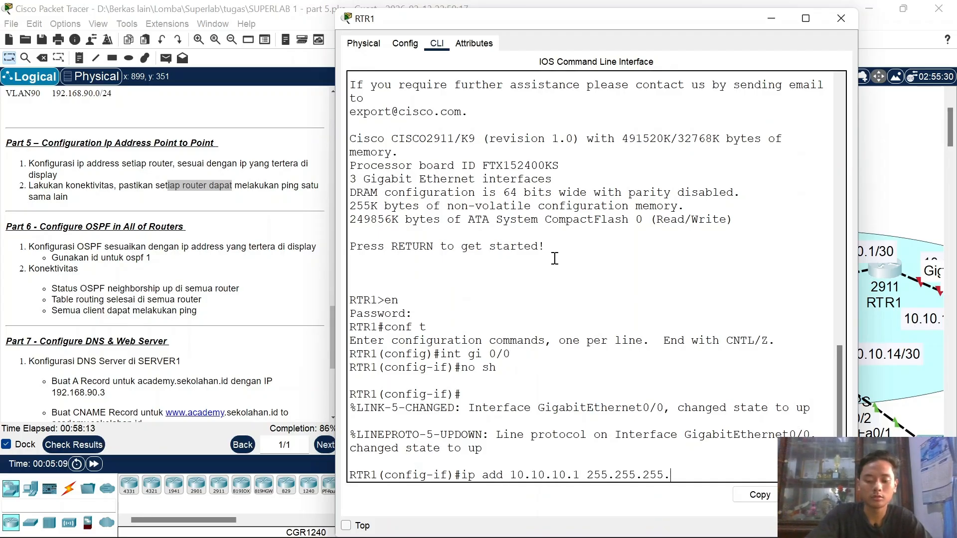
type("252")
key("Return")
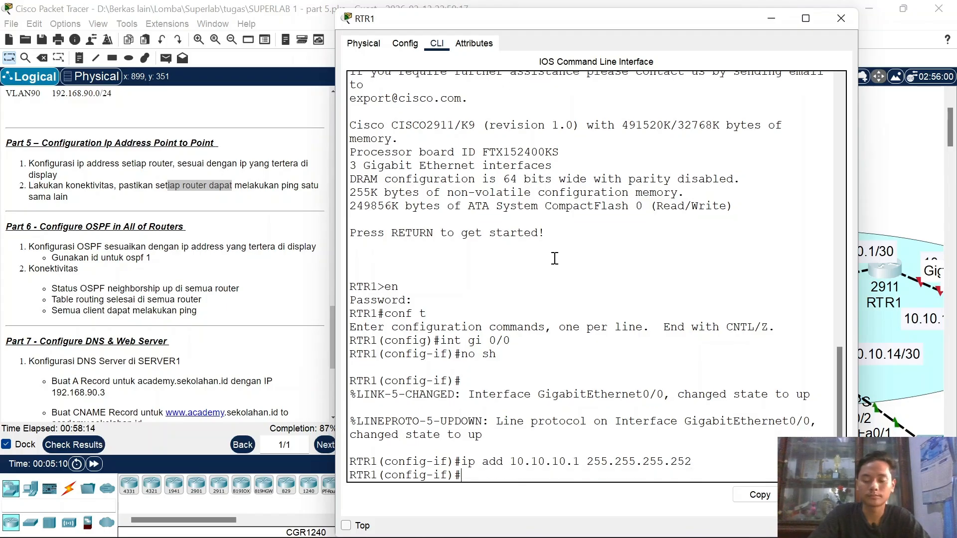
left_click(840, 20)
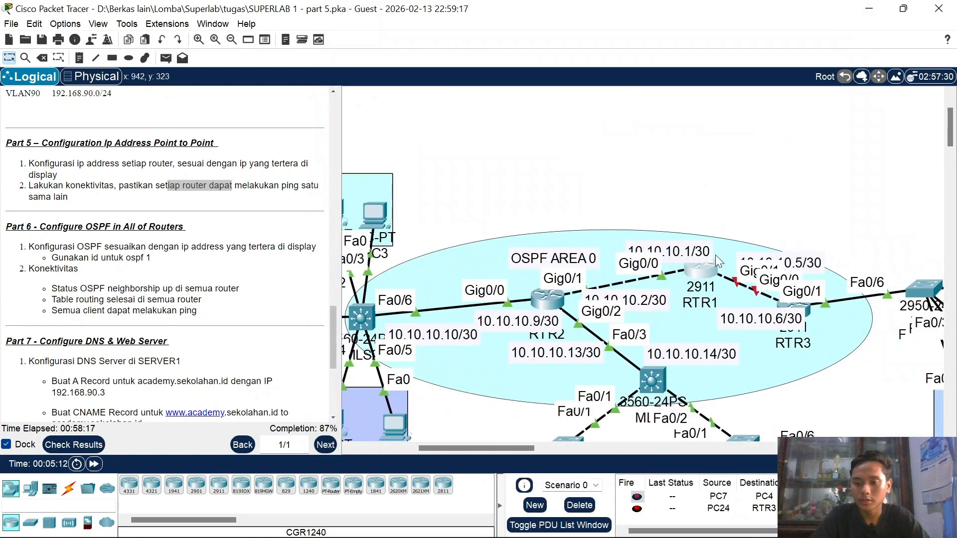
Step: Reopen RTR1's CLI, select Gi0/1 and enable it with no shutdown
left_click_drag(805, 309, 829, 321)
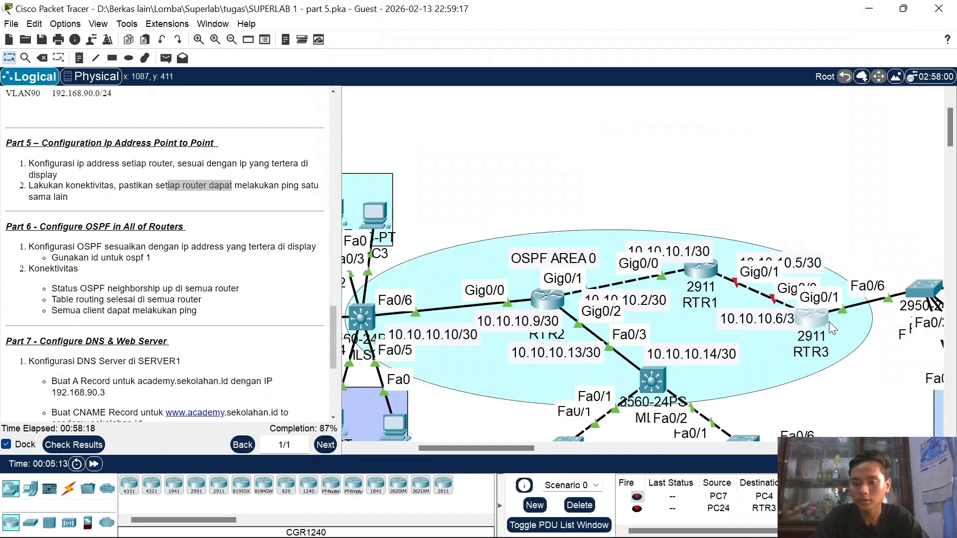
left_click(701, 270)
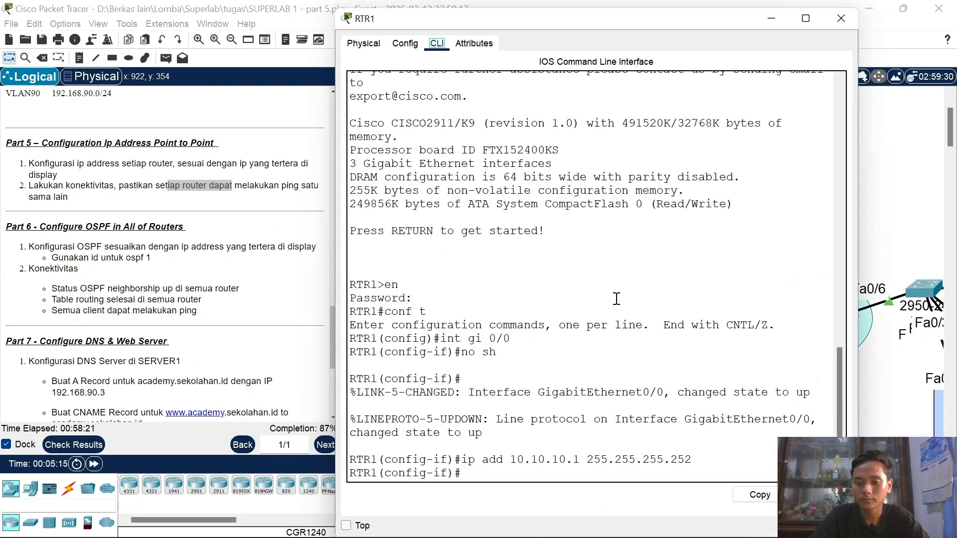
type("no sh")
key("Up")
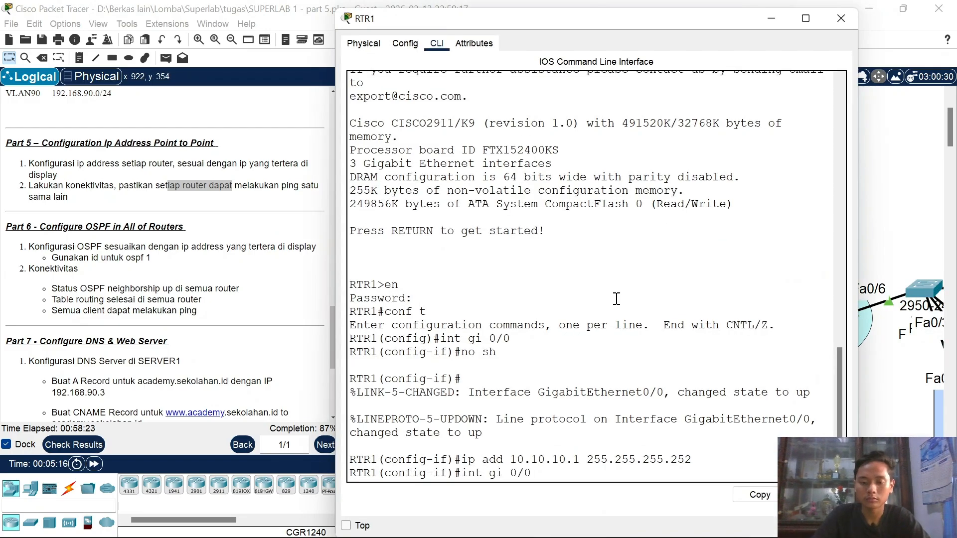
key("BackSpace")
type("1")
key("Return")
type("no sh")
key("Return")
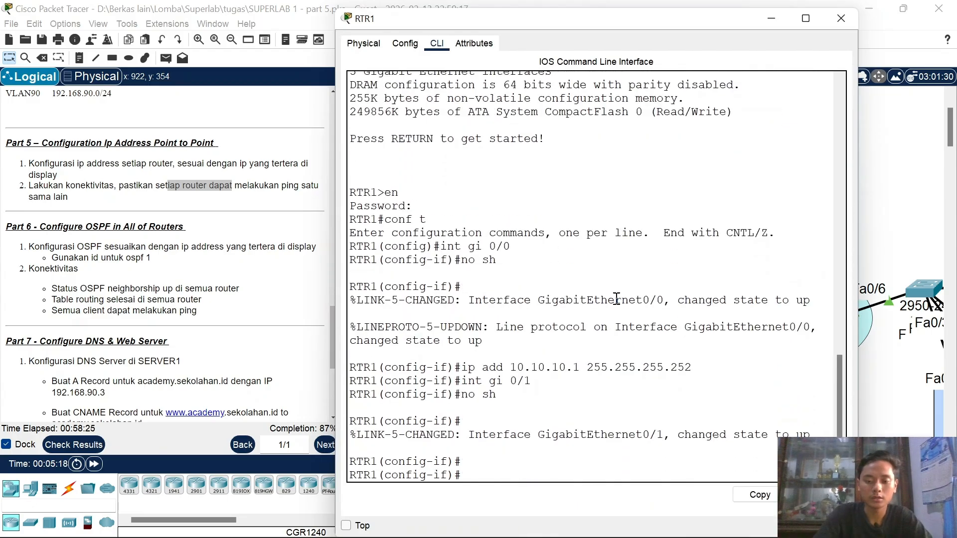
Step: Assign 10.10.10.5 255.255.255.252 to Gi0/1 and close RTR1's window
type("ip add")
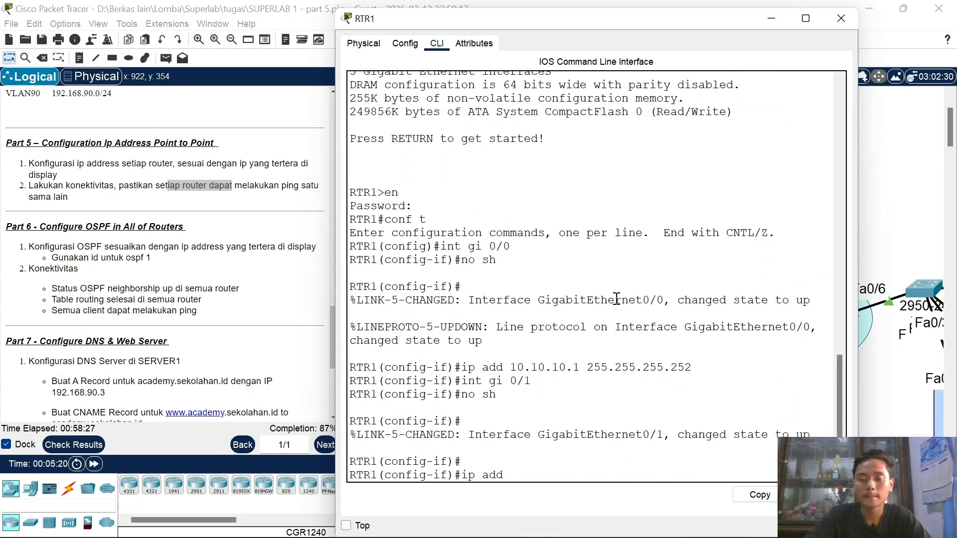
left_click_drag(626, 19, 453, 23)
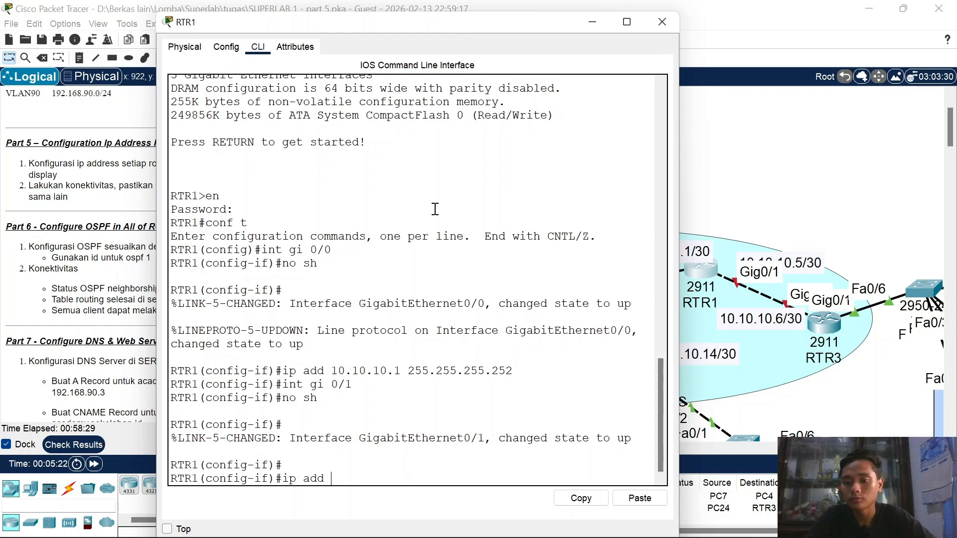
type("10.10.10")
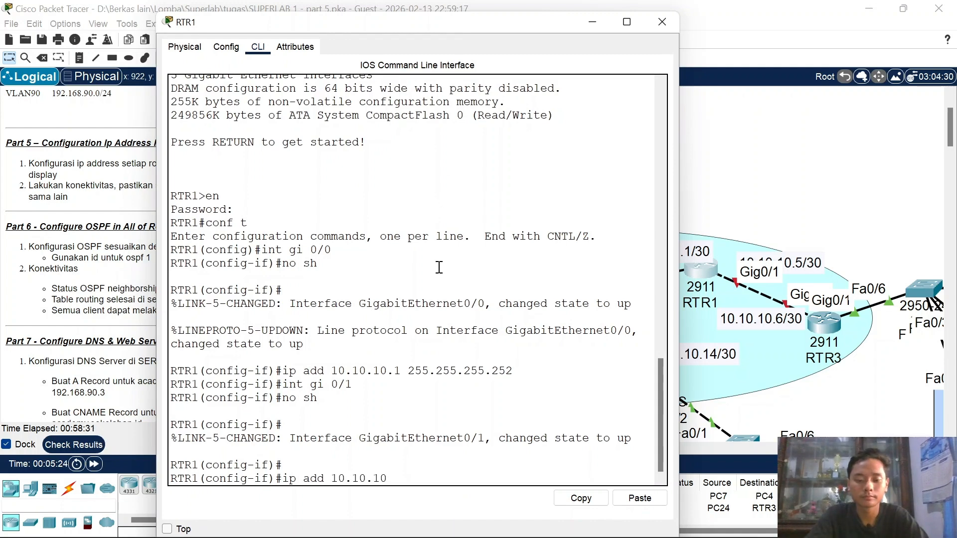
type(".5 255")
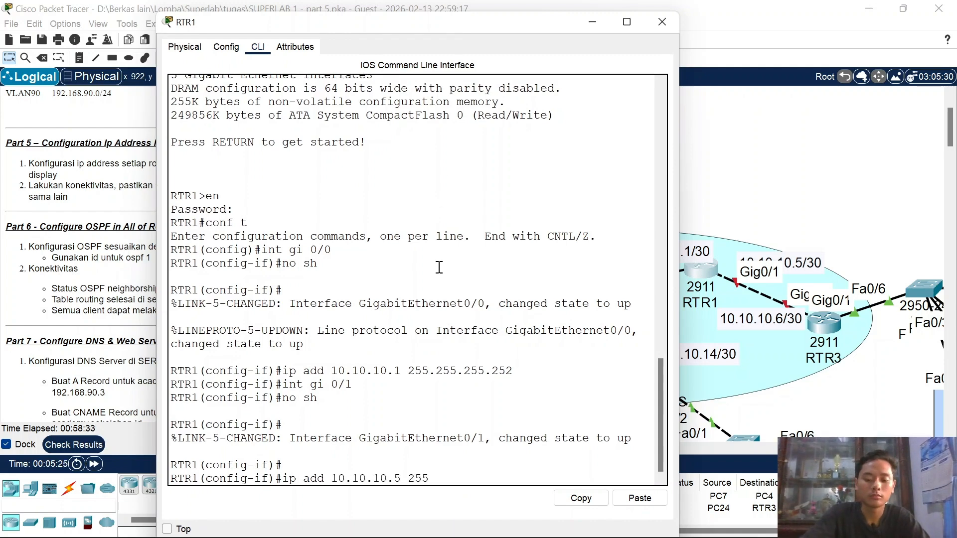
type(".255.255.252")
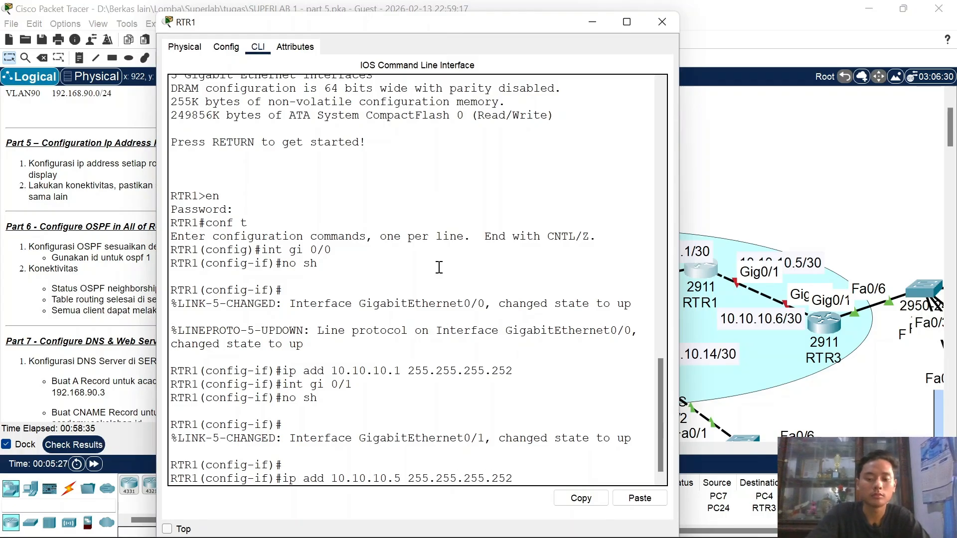
key("Return")
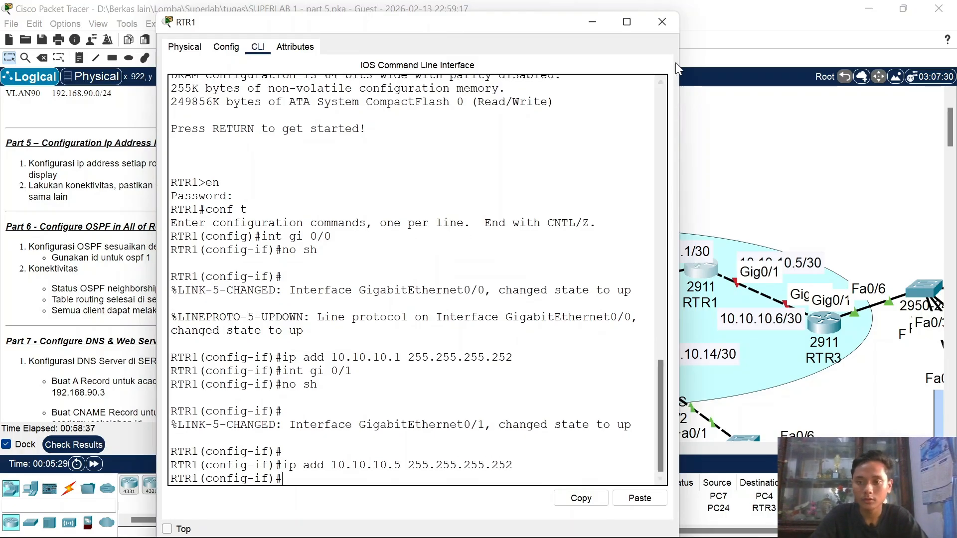
left_click(667, 22)
mouse_move(839, 327)
left_mouse_down()
mouse_move(897, 281)
mouse_move(867, 246)
mouse_move(855, 258)
mouse_move(852, 325)
left_mouse_up()
Step: Open RTR3's CLI and enter global configuration mode with en and conf t
left_click(852, 326)
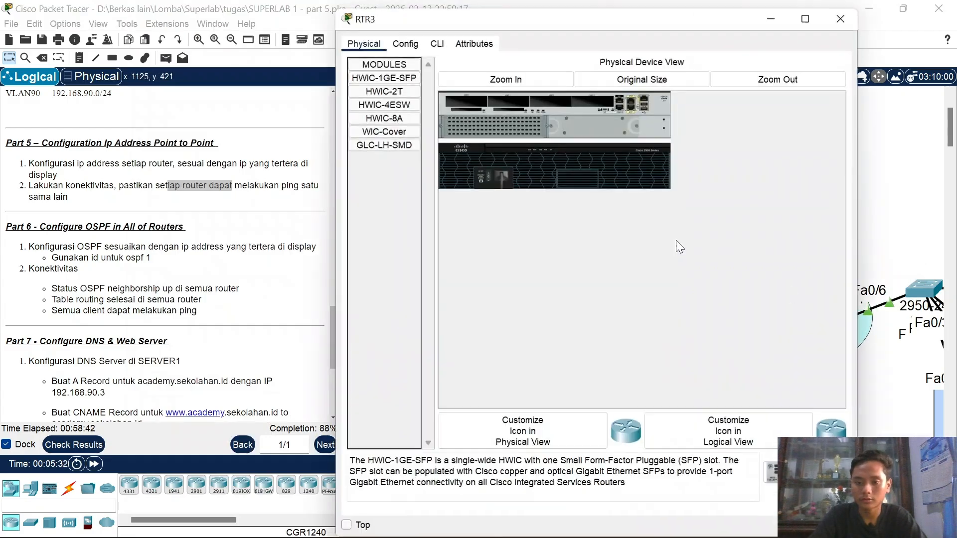
left_click(435, 49)
key("Return")
type("en")
key("Return")
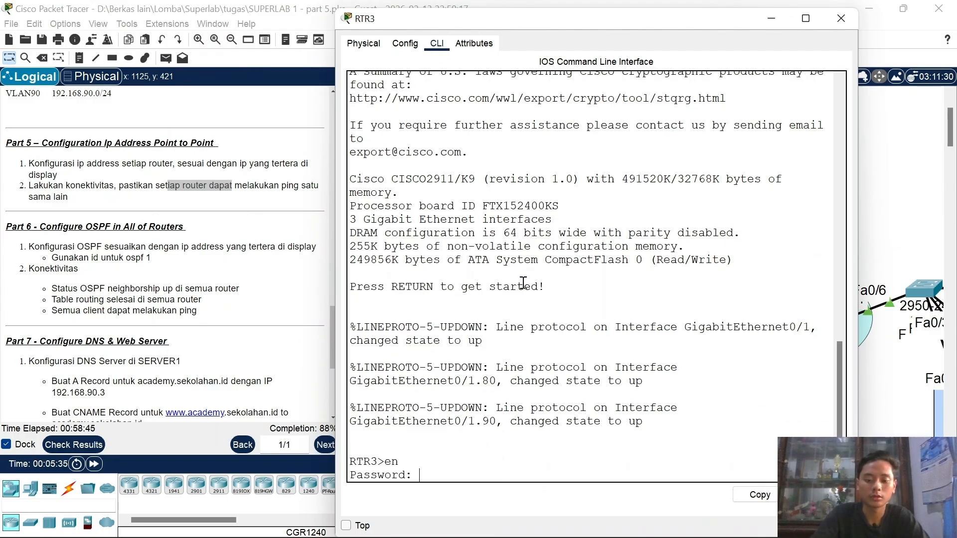
key("Return")
type("conf t")
key("Return")
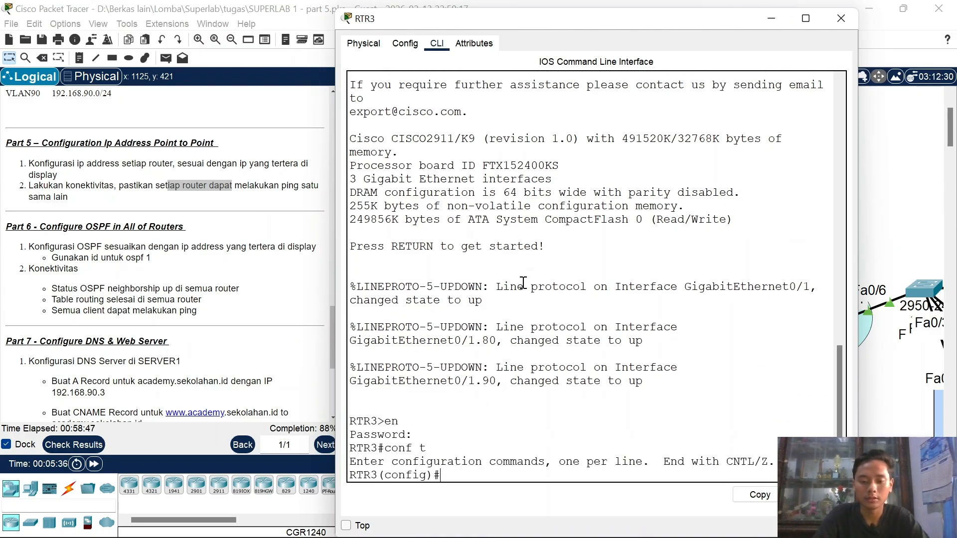
Step: Select g0/0, fix the stray backslash, enable it and assign 10.10.10.6 255.255.255.252
type("int g0/0")
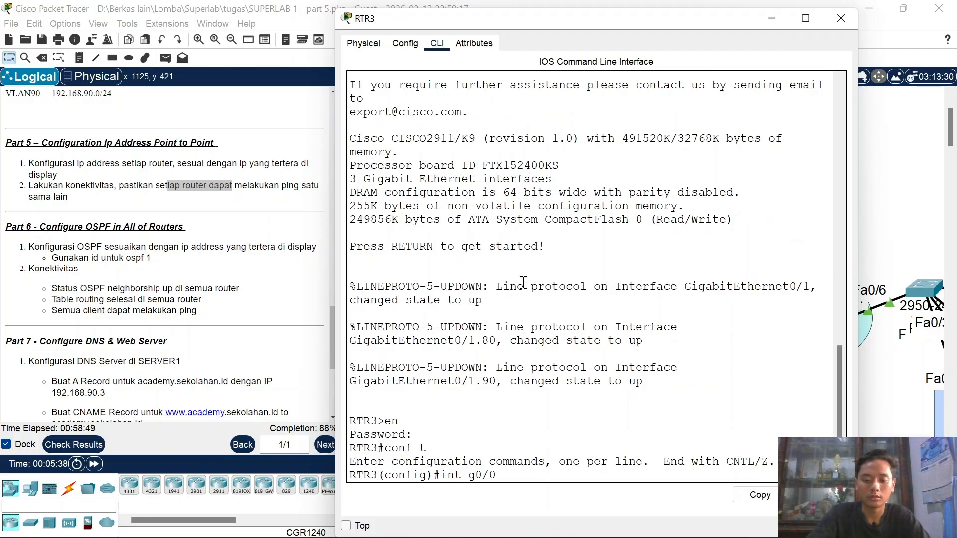
type("\\")
key("Return")
key("Up")
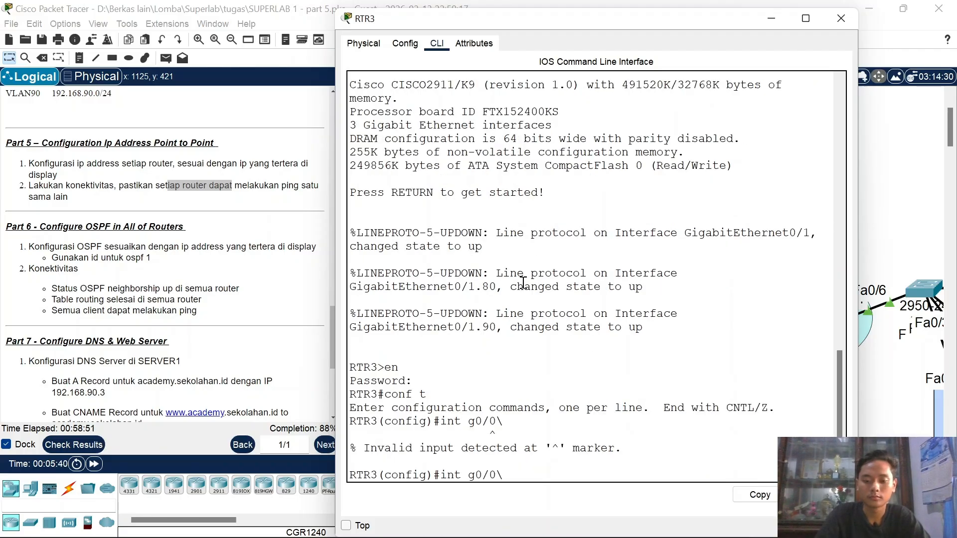
key("BackSpace")
key("Return")
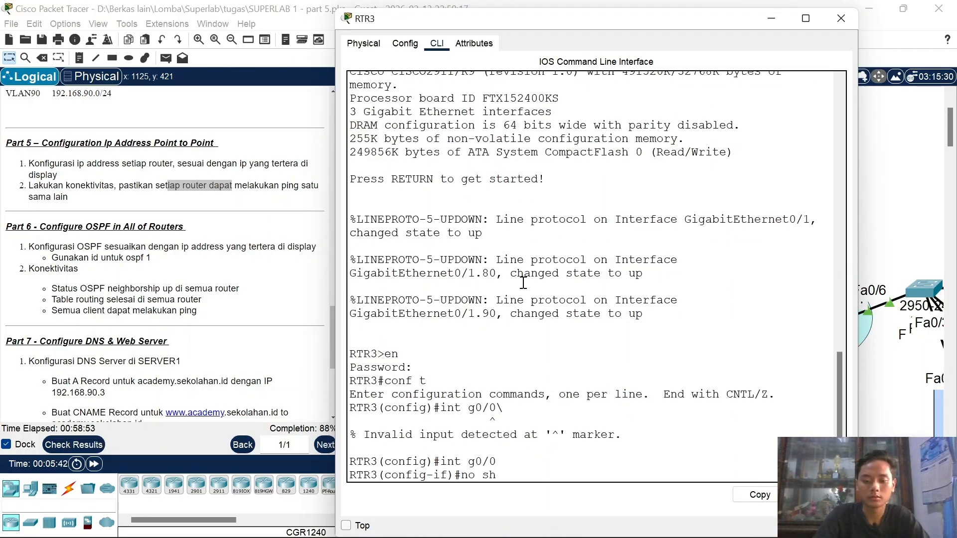
key("Return")
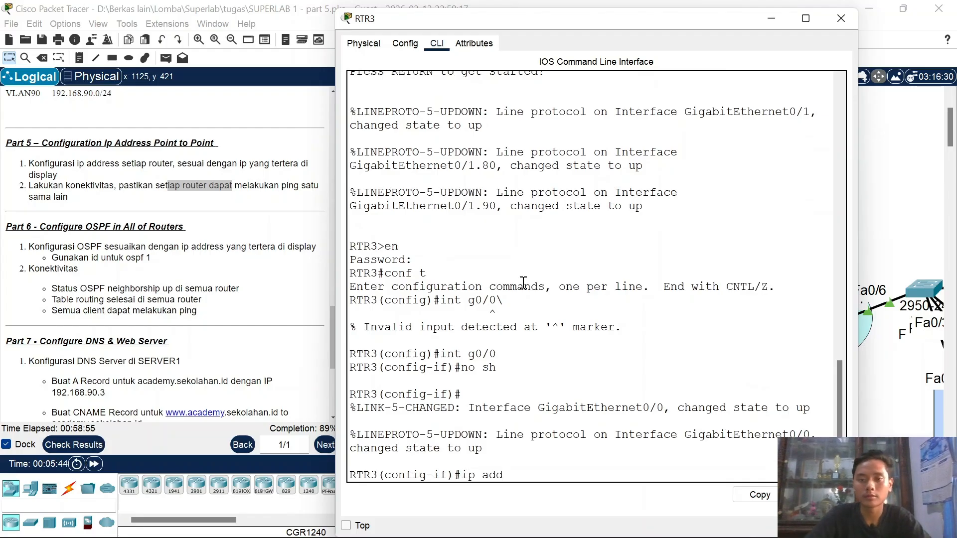
left_click_drag(555, 25, 354, 29)
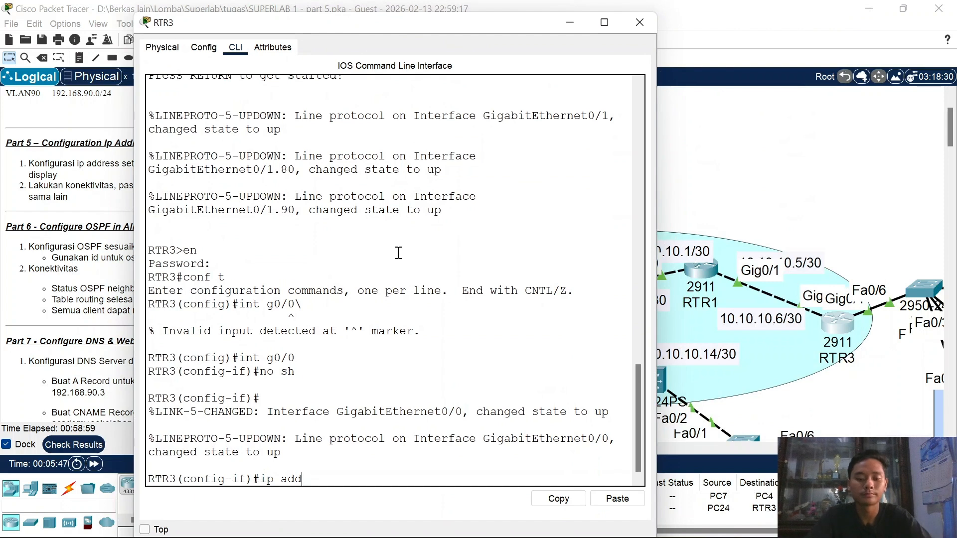
key("BackSpace")
key("BackSpace")
type("10.")
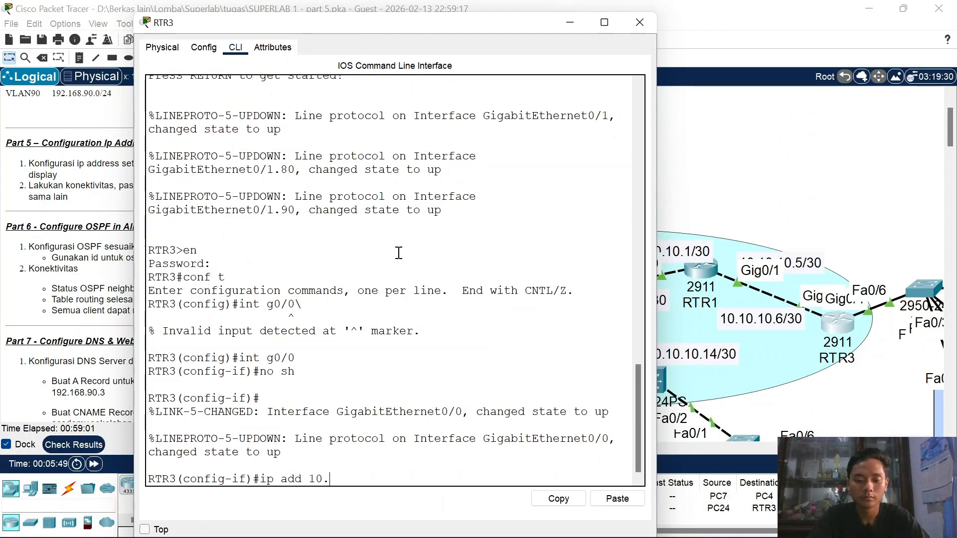
type("10.10.6 255.25")
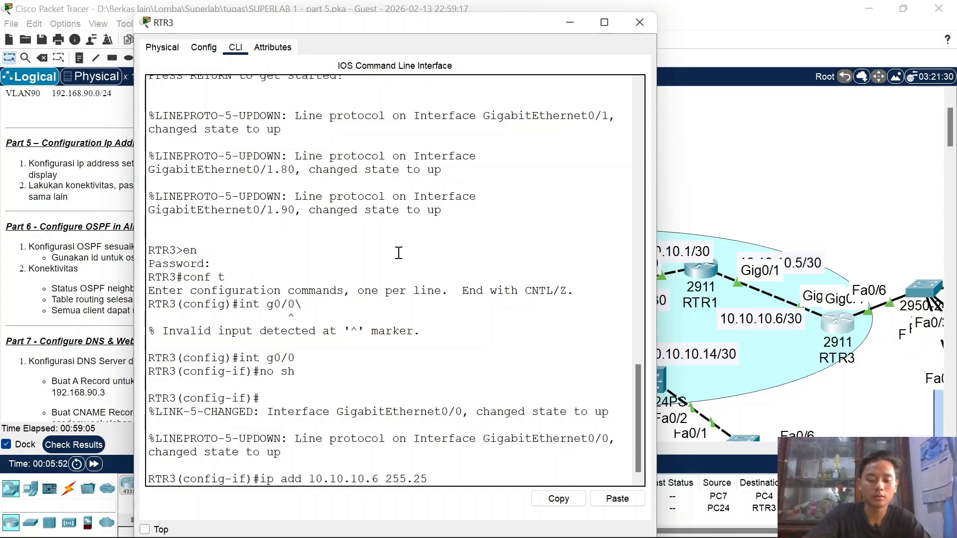
type("5.255.")
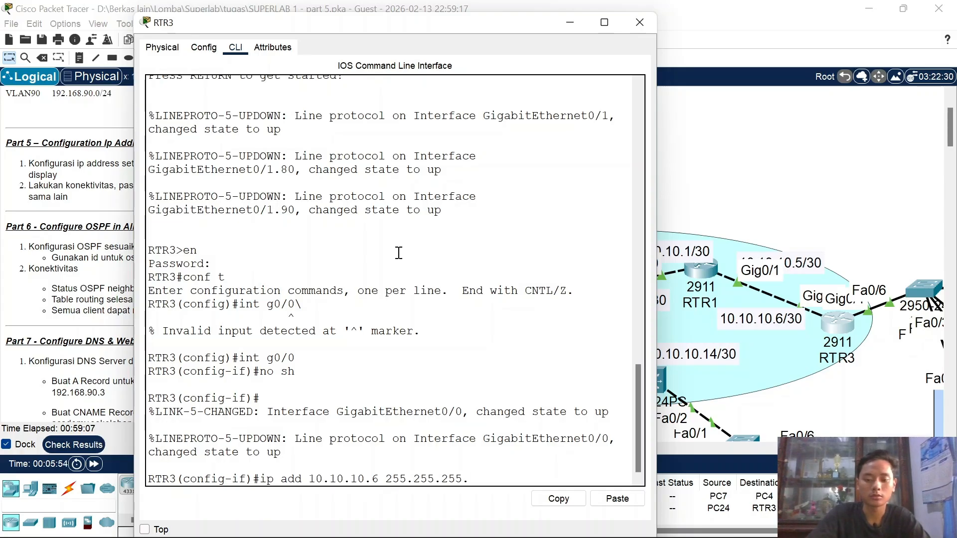
type("252")
key("Return")
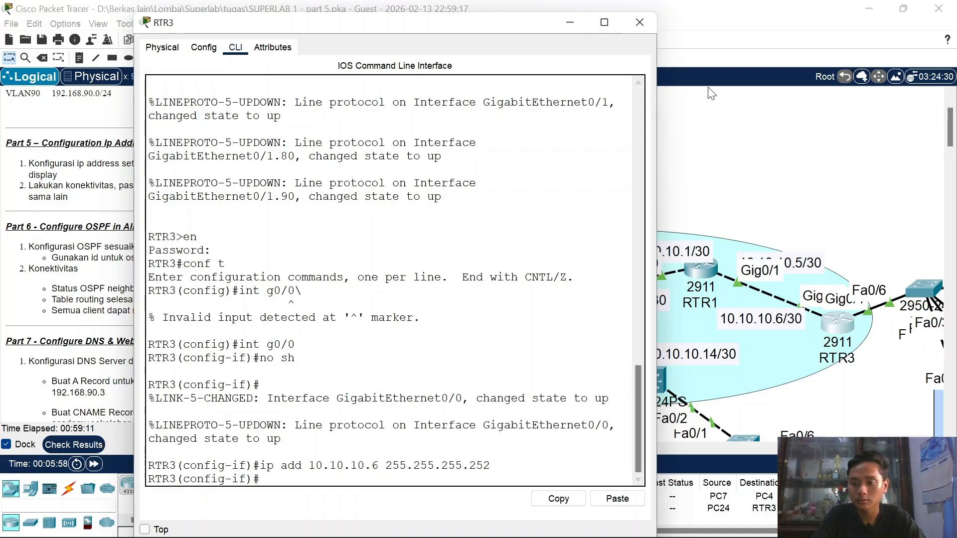
Step: Clear old PDUs and send a test ping from MLS2 to RTR2
left_click(645, 25)
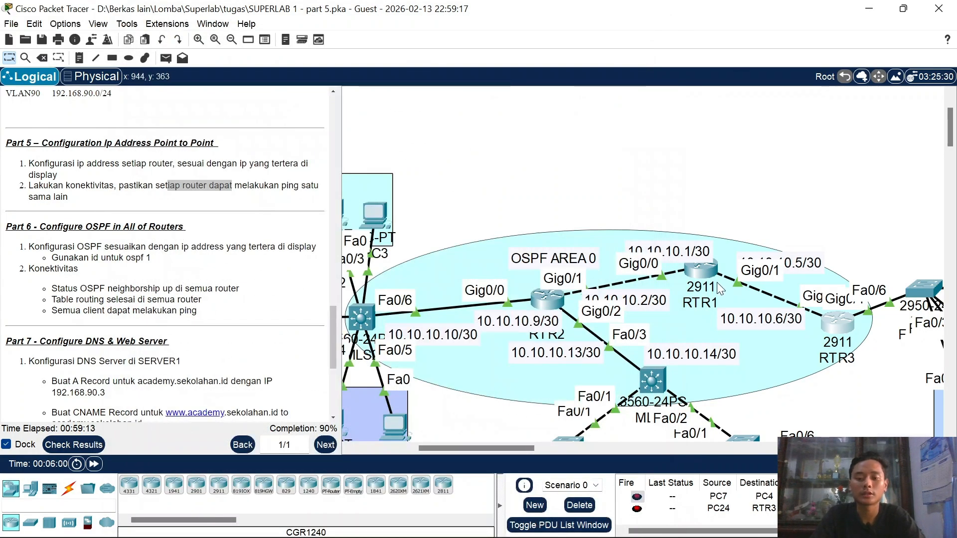
scroll(716, 282, "left", 3)
key("p")
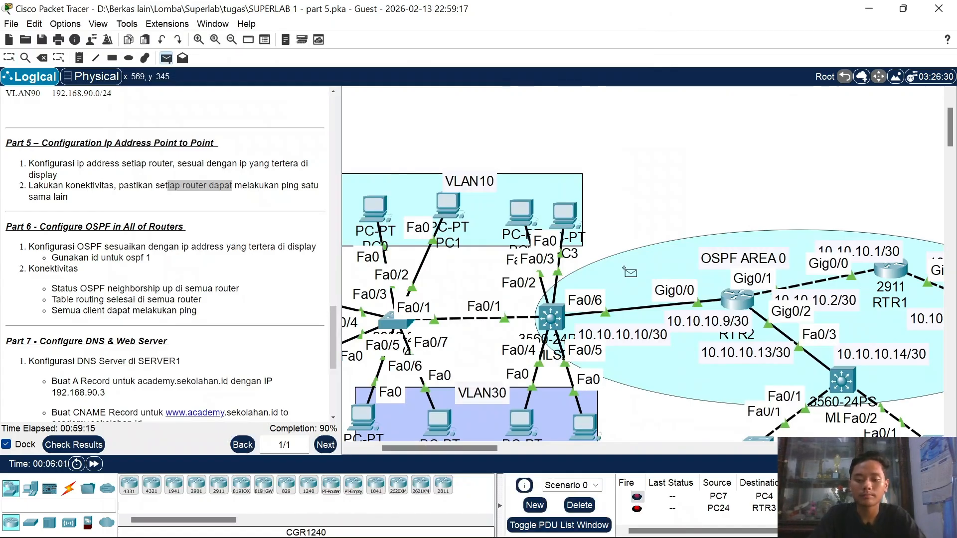
left_click(591, 508)
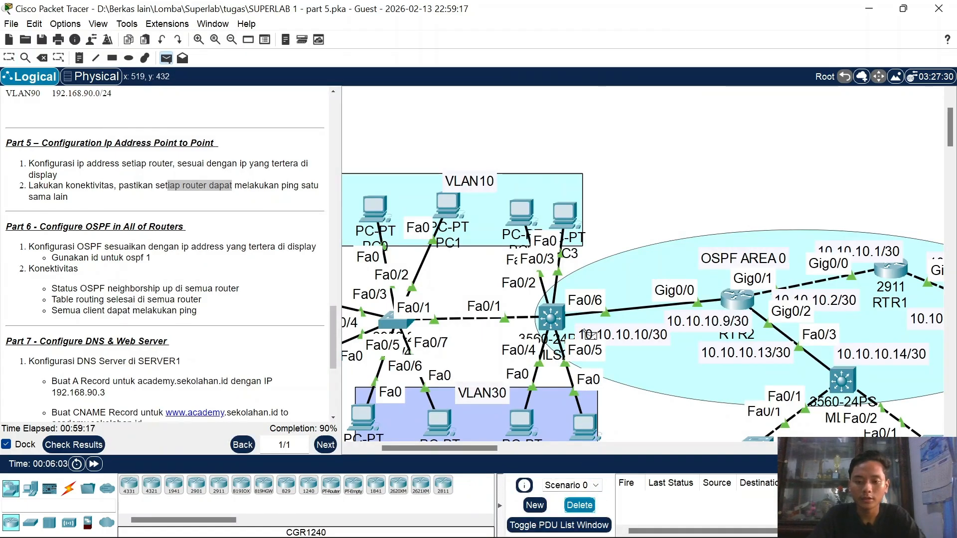
left_click(558, 322)
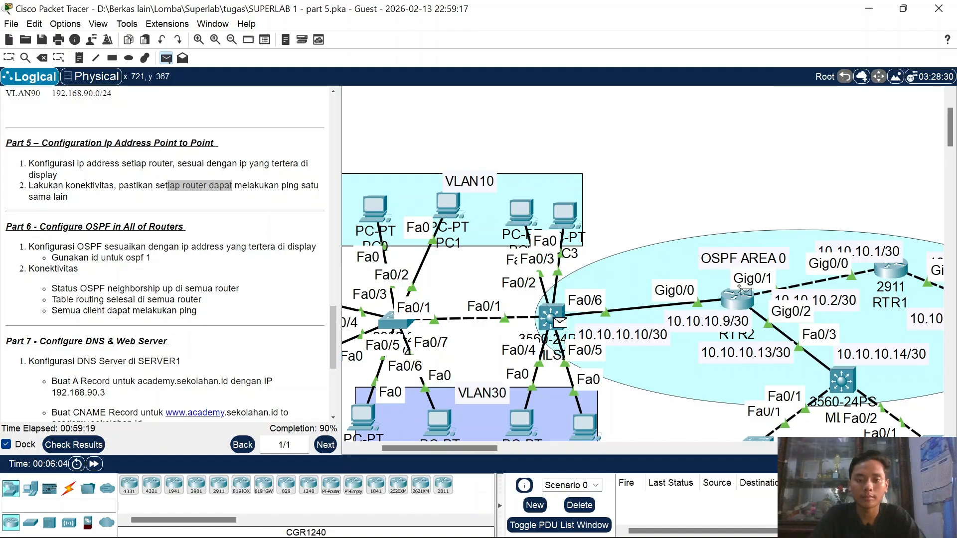
left_click(744, 301)
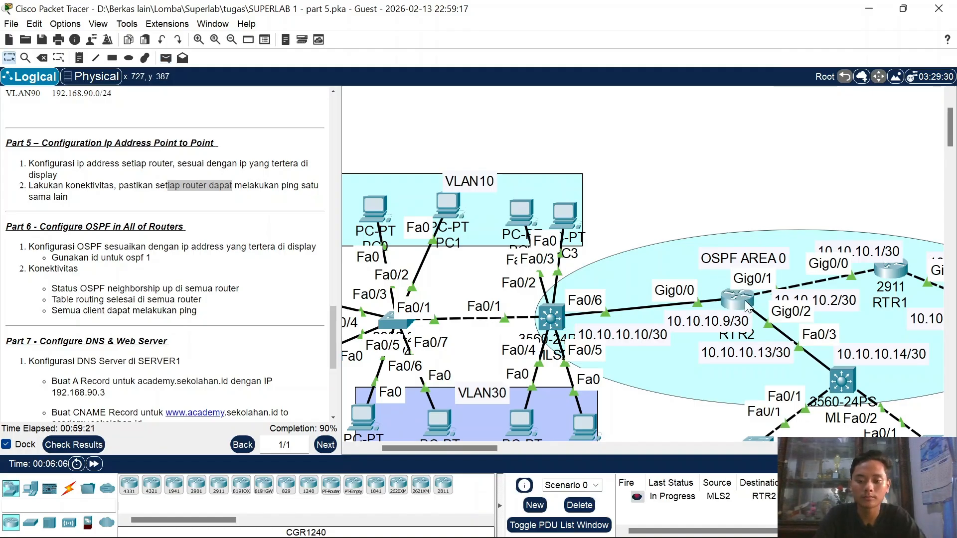
key("p")
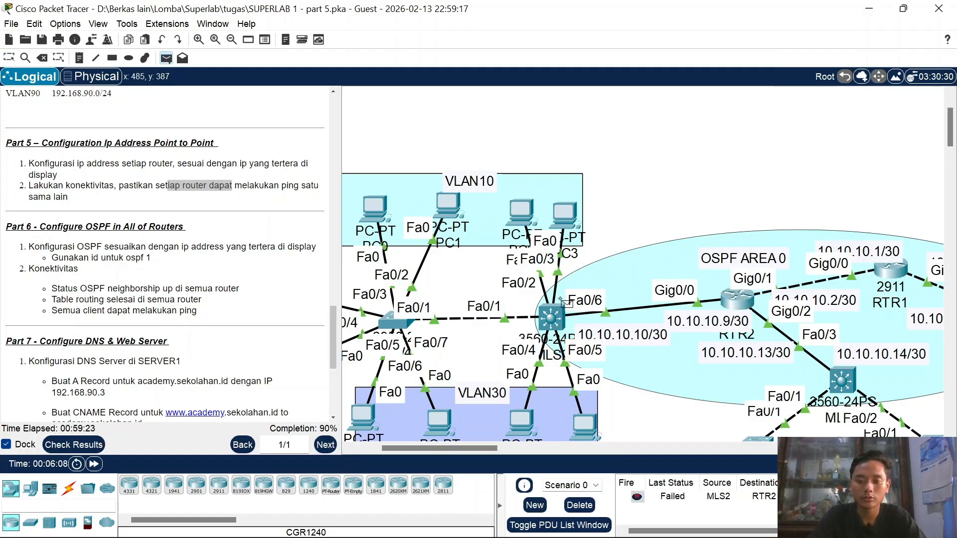
left_click(550, 316)
left_click(737, 299)
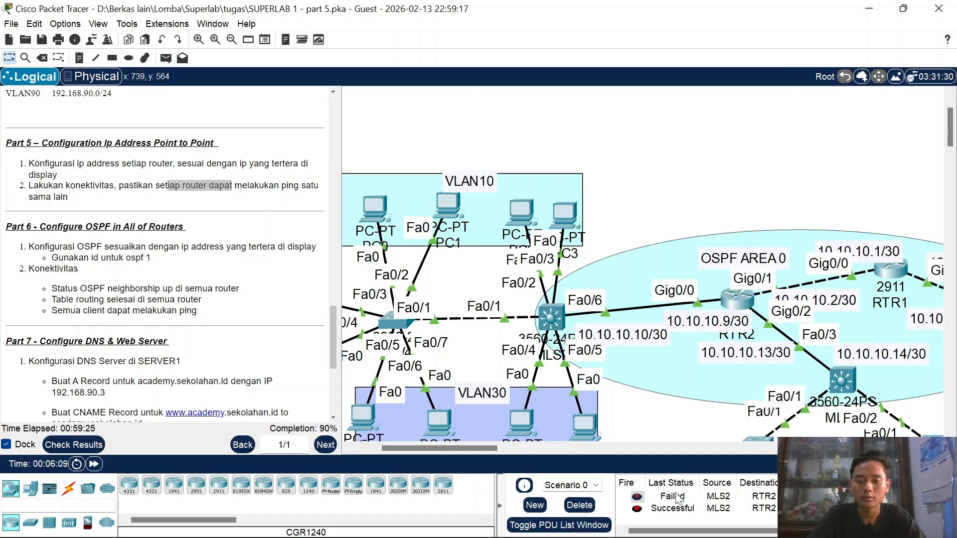
left_click(579, 505)
Step: Ping from RTR2 to MLS1, resending the failed one, and from RTR2 to RTR1
key("p")
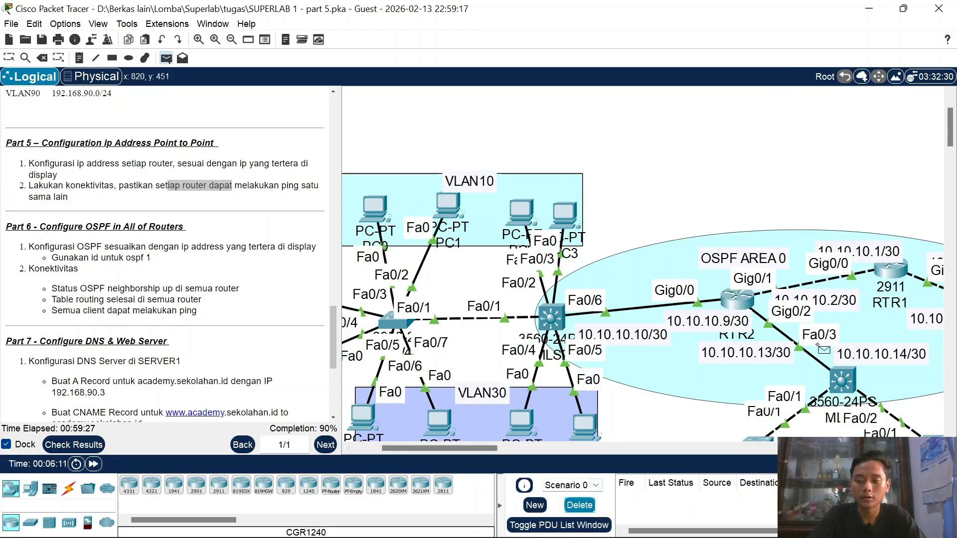
left_click(745, 300)
left_click(850, 380)
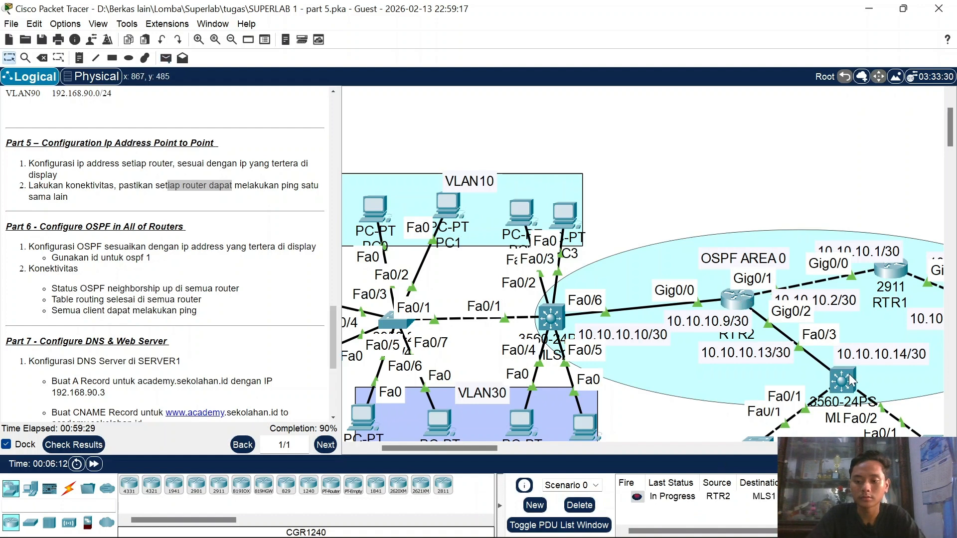
left_click(638, 497)
key("p")
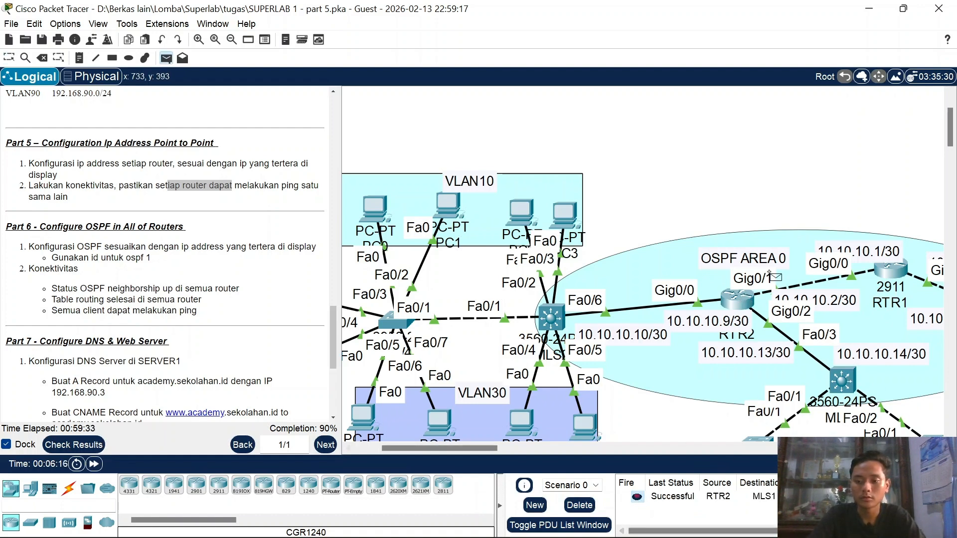
left_click(737, 299)
left_click(897, 275)
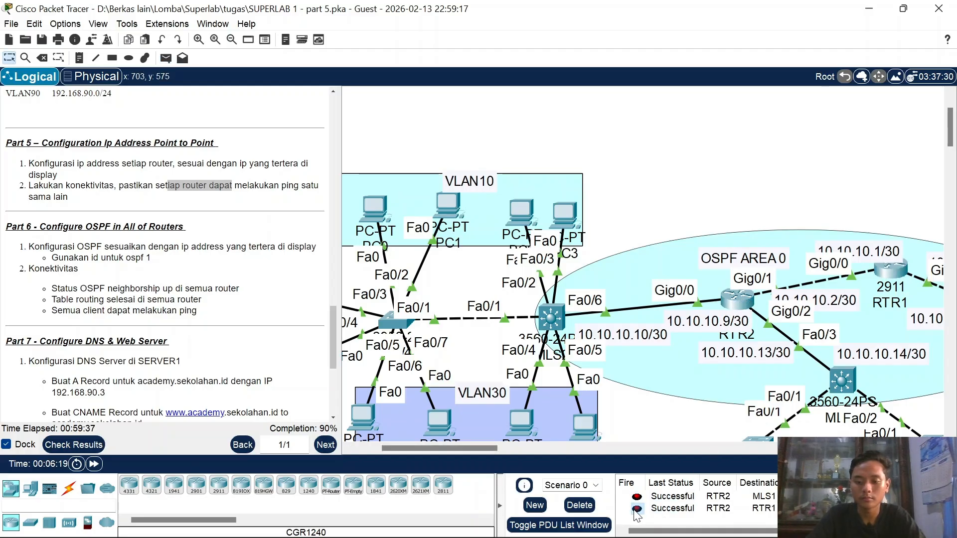
Step: Ping from RTR1 to RTR3, clearing the list and retesting until it succeeds
scroll(638, 398, "right", 5)
key("p")
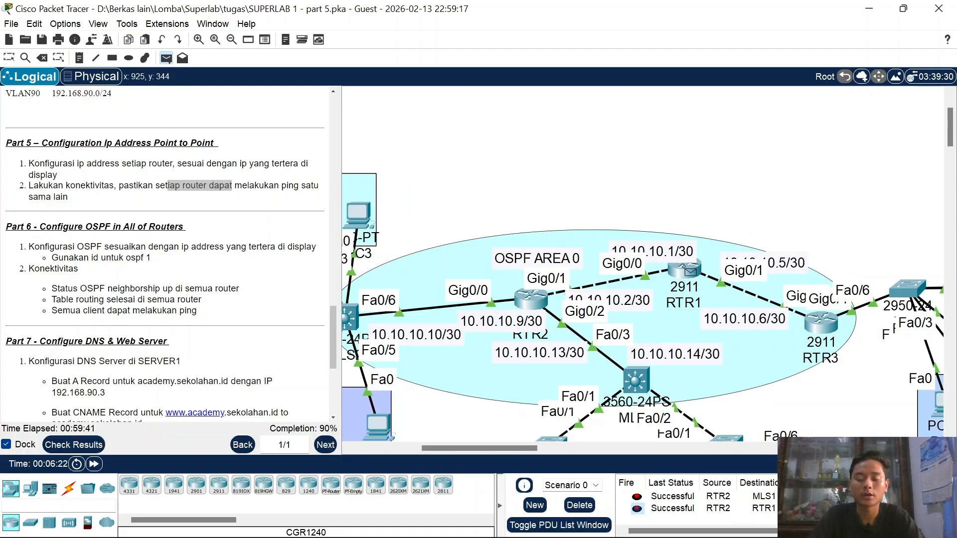
left_click(690, 271)
left_click(822, 324)
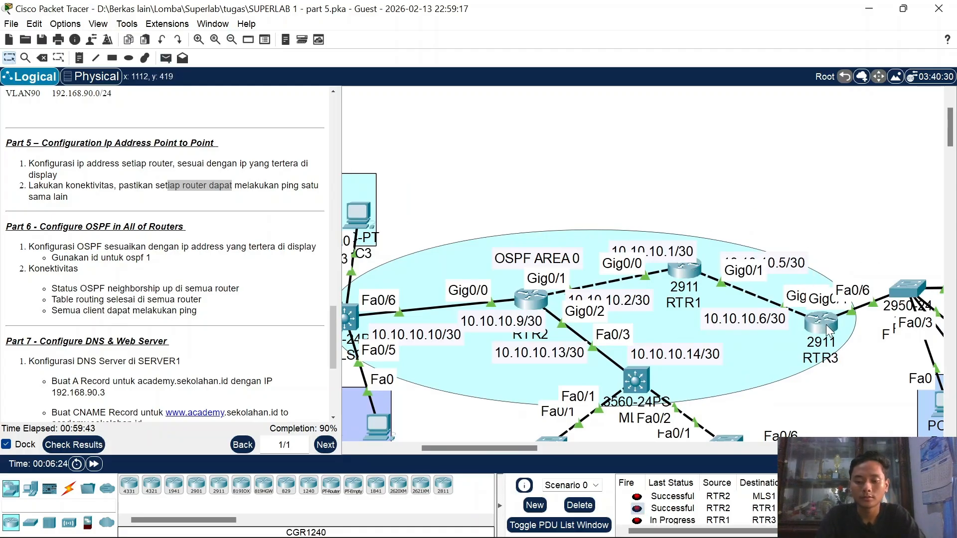
key("p")
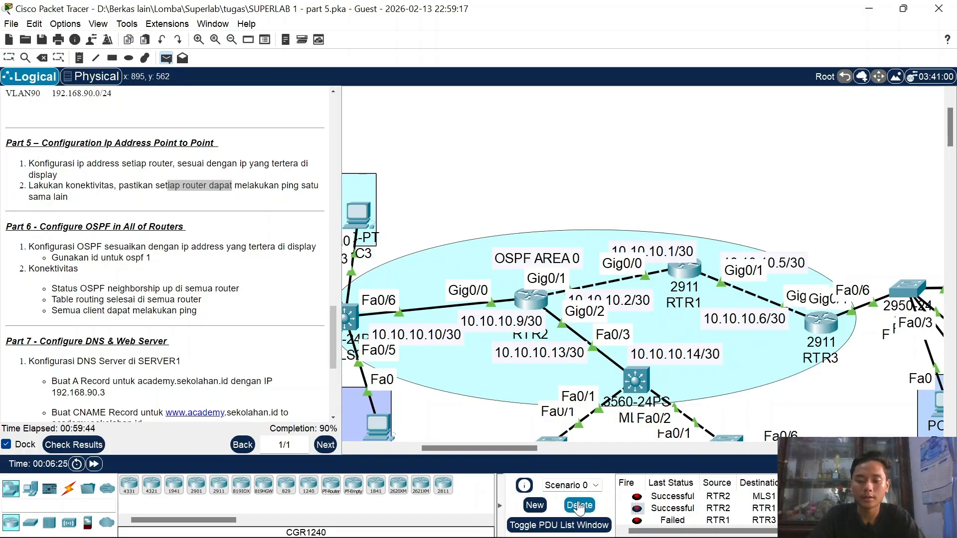
left_click(579, 506)
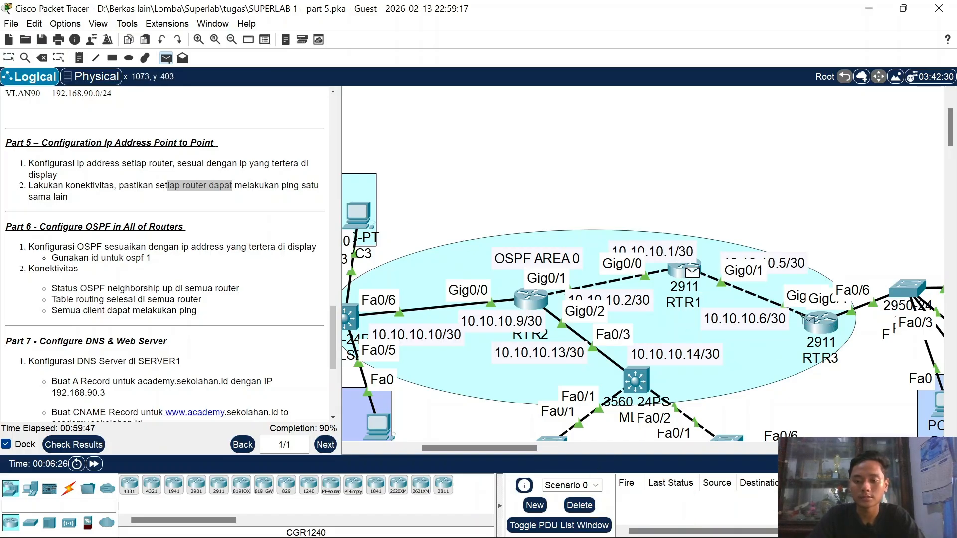
left_click(819, 323)
scroll(648, 276, "left", 5)
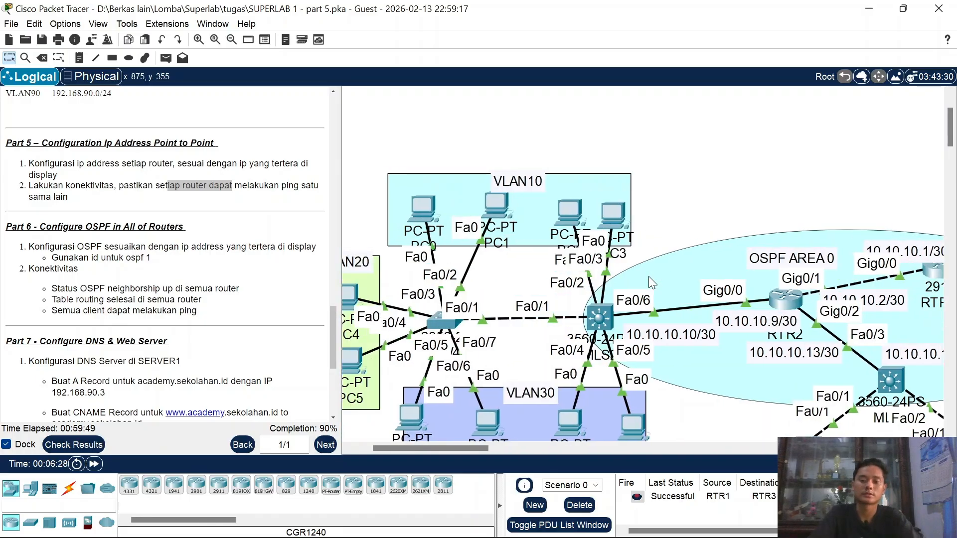
scroll(599, 260, "right", 5)
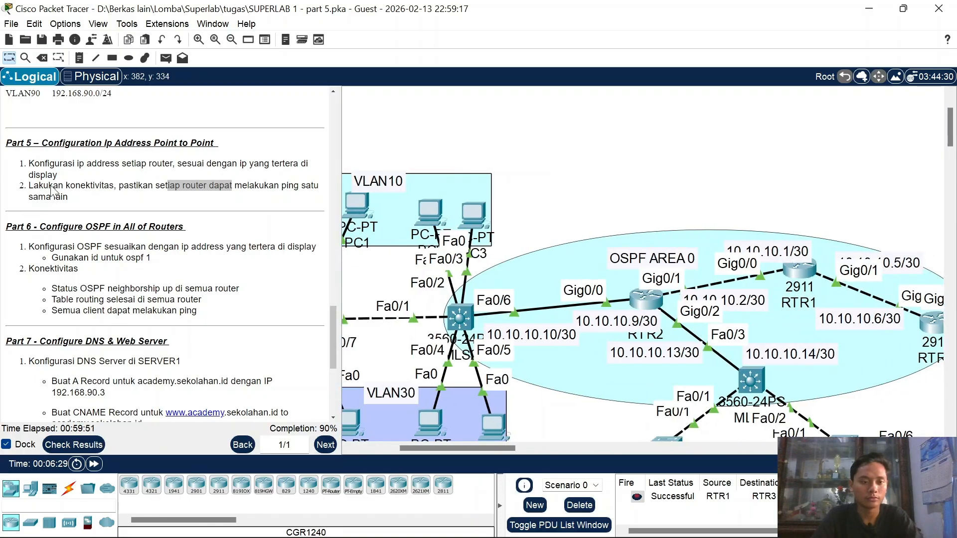
Step: Scroll the instructions down to Part 7 and shift the topology canvas left
mouse_move(572, 536)
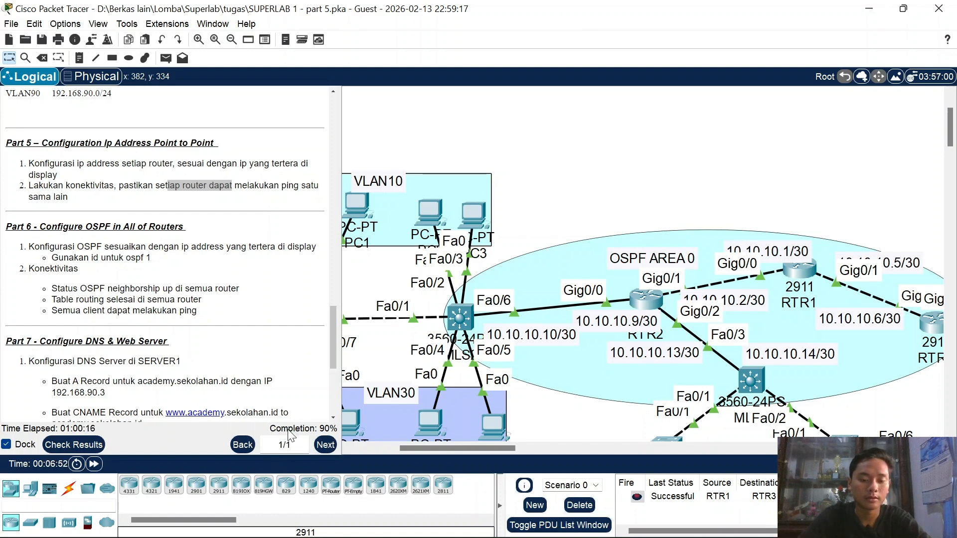
scroll(166, 309, "down", 3)
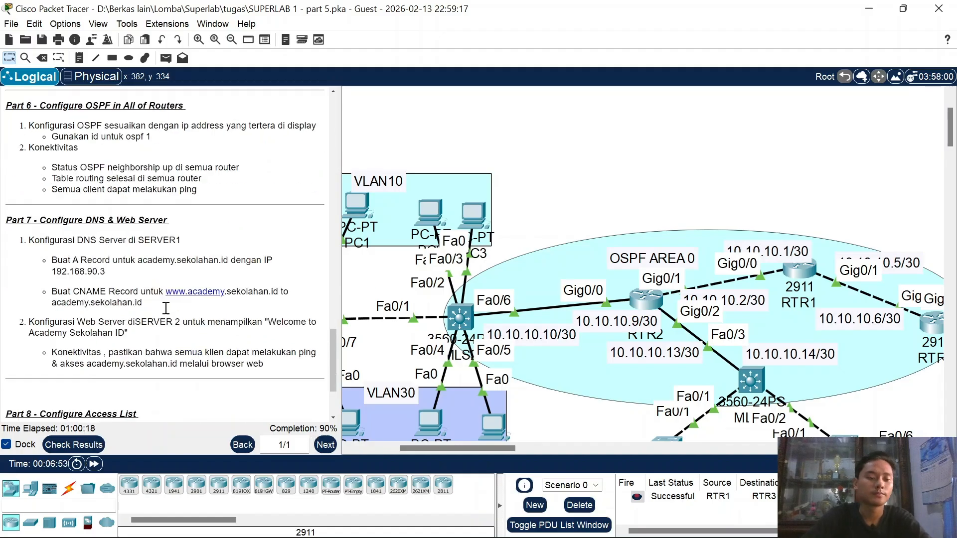
scroll(165, 309, "up", 2)
scroll(166, 309, "down", 1)
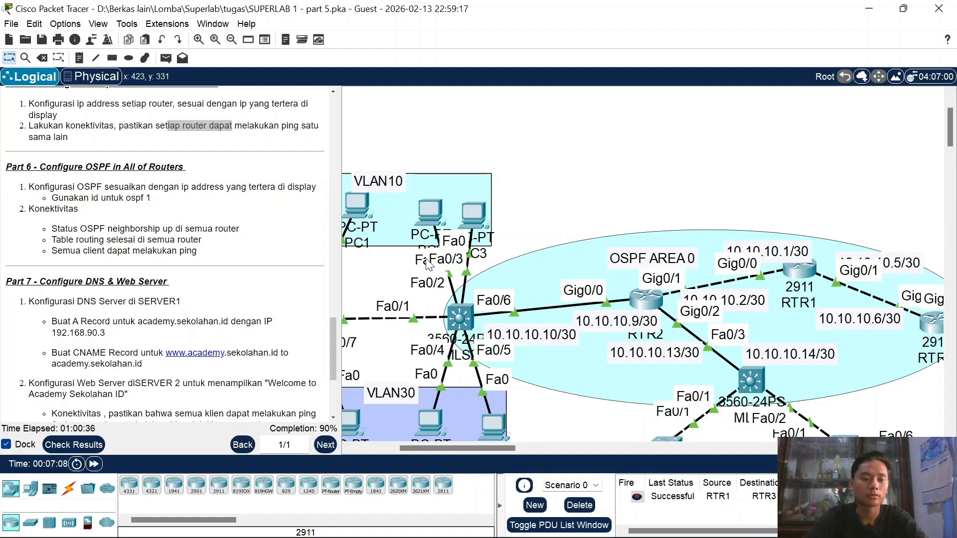
scroll(584, 247, "down", 3)
scroll(715, 227, "left", 5)
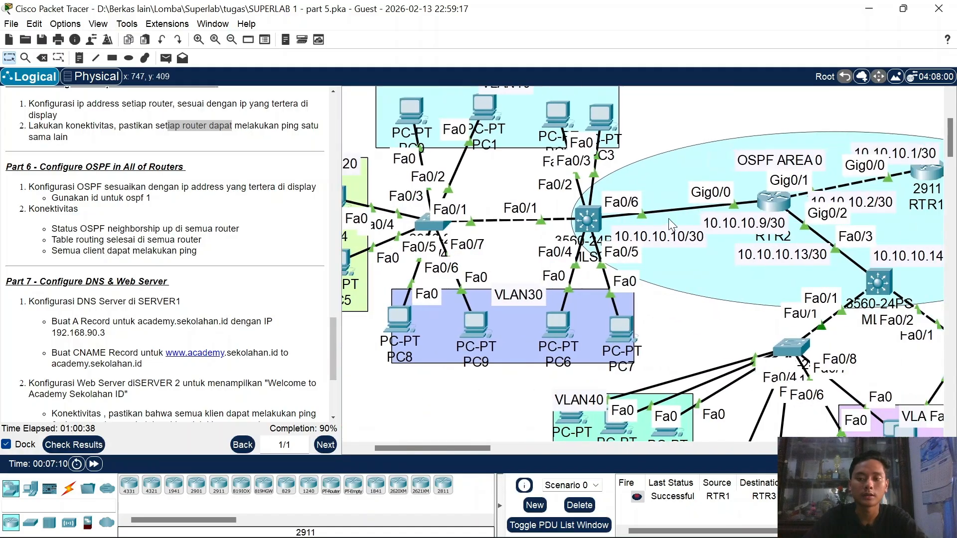
Step: On MLS2, exit interface mode, enable ip routing and start OSPF process 1
left_click(581, 223)
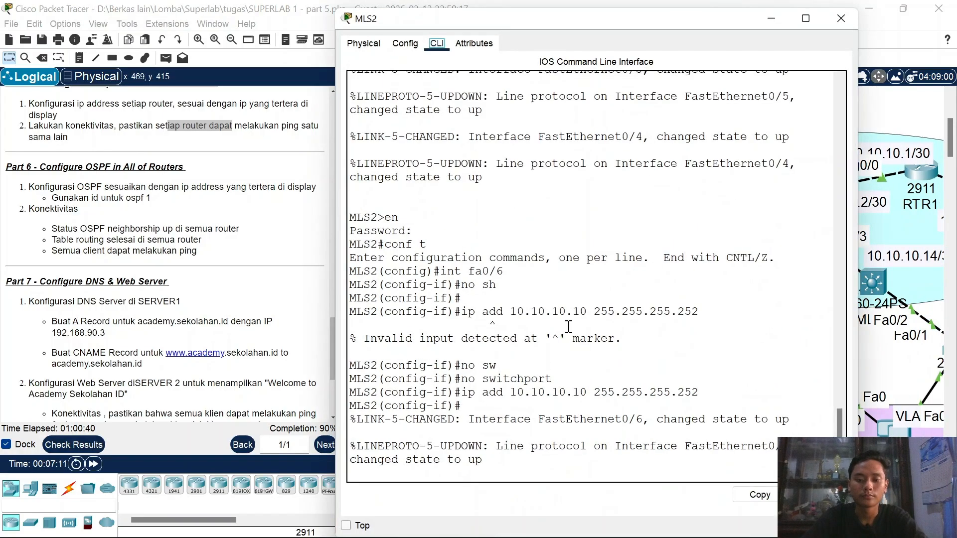
type("ex")
key("Return")
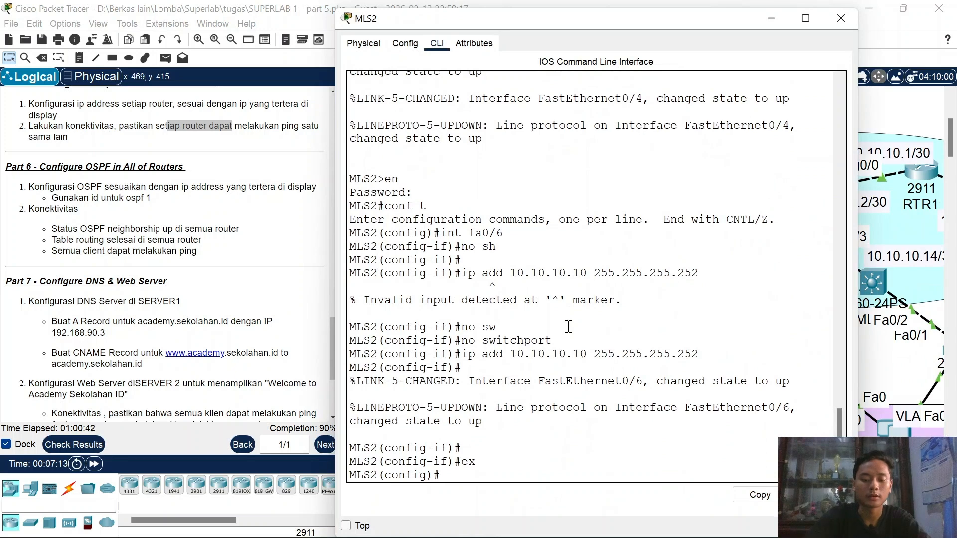
type("ip routing")
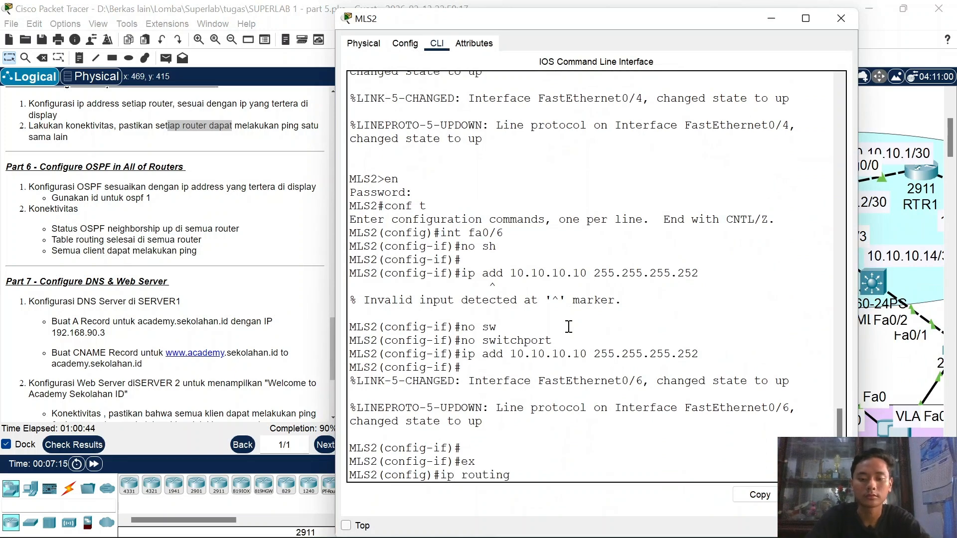
key("Return")
key("Return")
type("rou")
key("Tab")
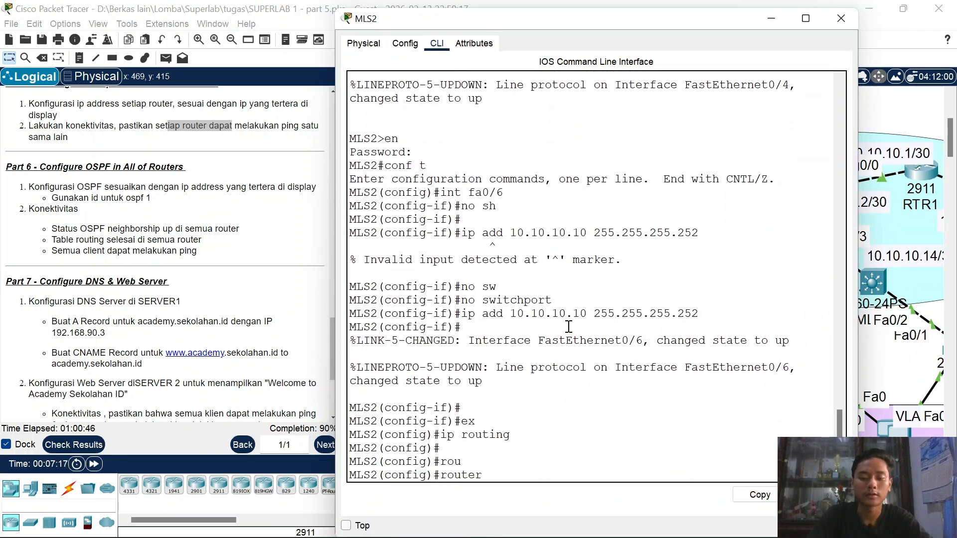
type("os")
key("Tab")
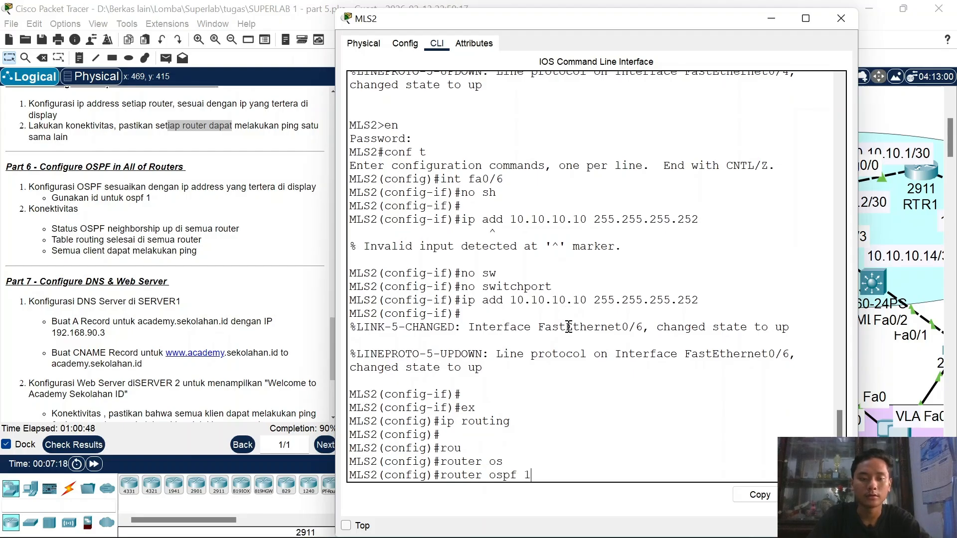
key("Return")
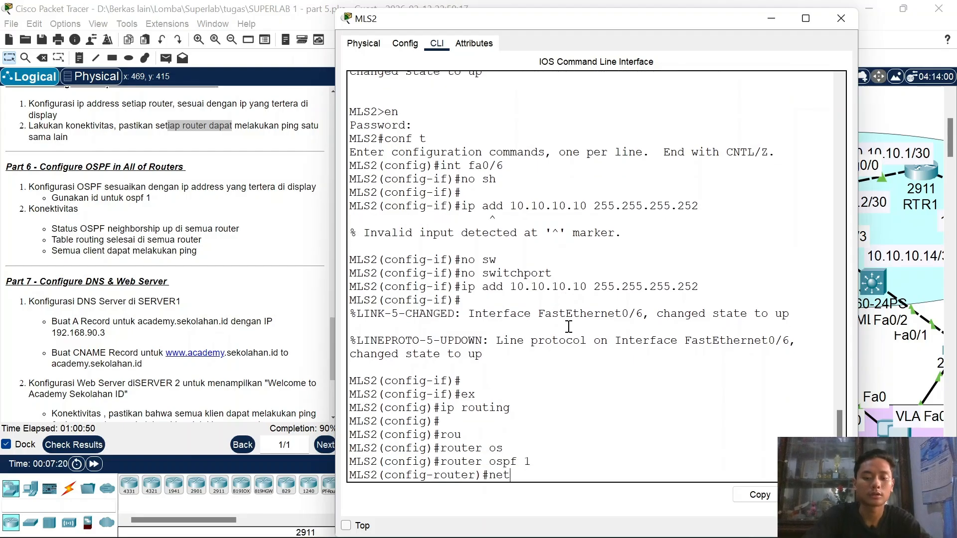
Step: Advertise network 10.10.10.8 0.0.0.3 in OSPF area 0 on MLS2
type("net")
key("Tab")
left_click(777, 16)
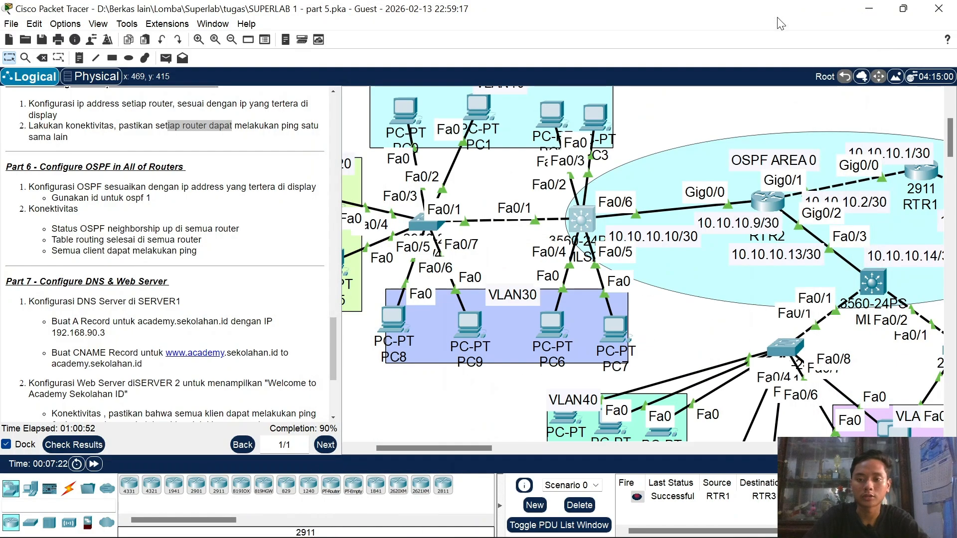
scroll(649, 256, "up", 2)
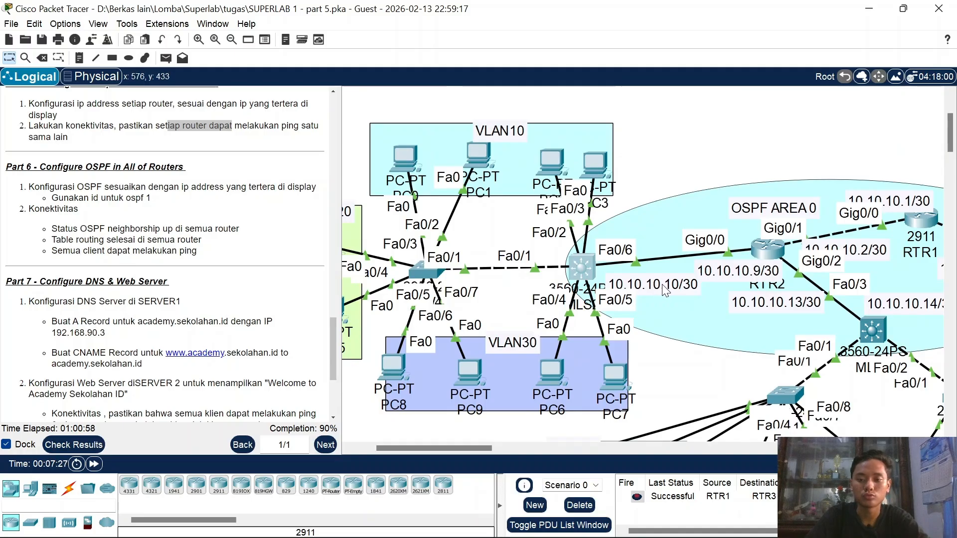
left_click(590, 267)
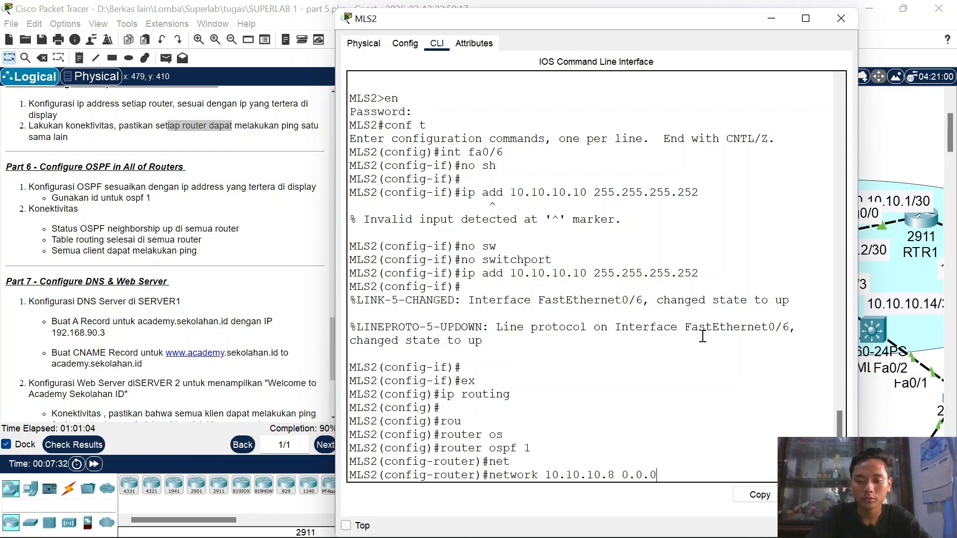
type("ea 0")
key("Return")
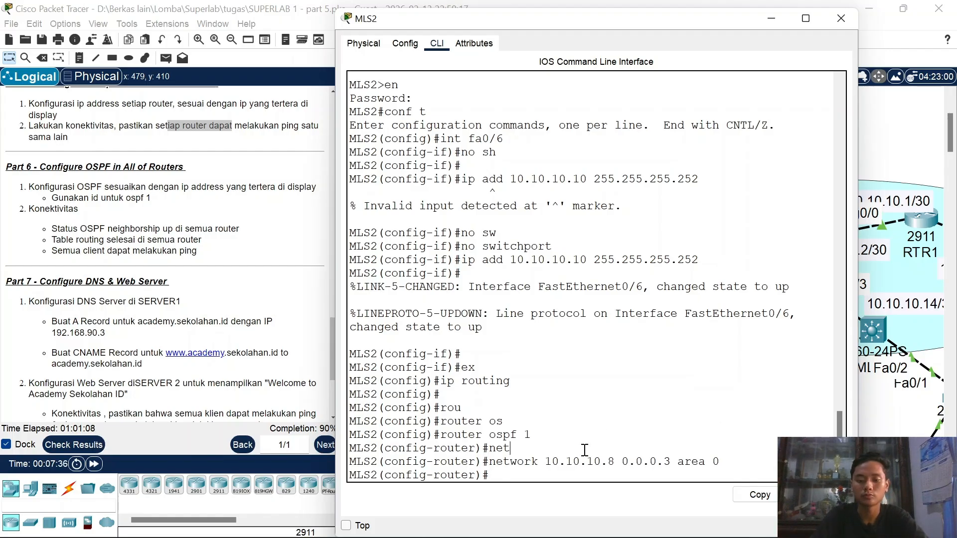
left_click_drag(585, 450, 623, 461)
mouse_move(439, 530)
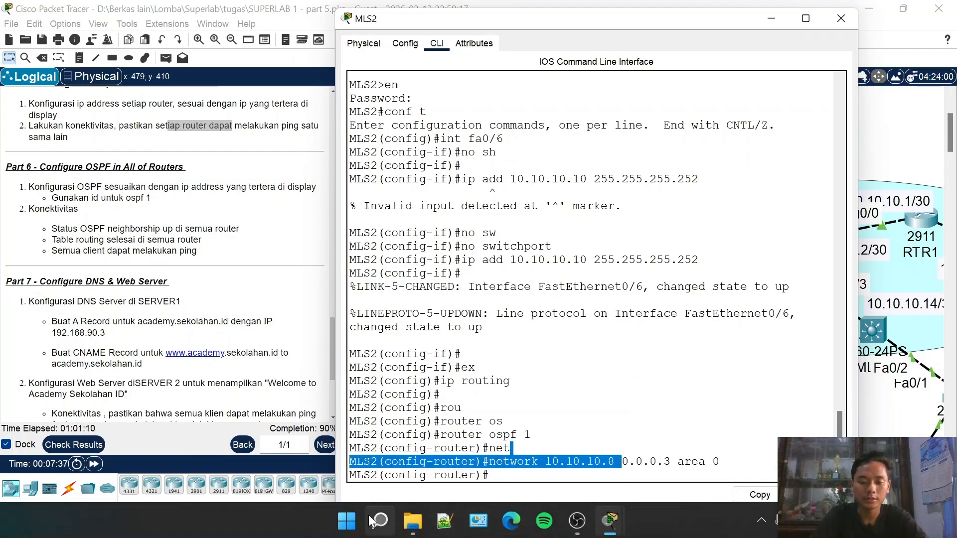
left_click(771, 18)
Step: Search Windows for 'cal' and launch the Calculator app
mouse_move(478, 533)
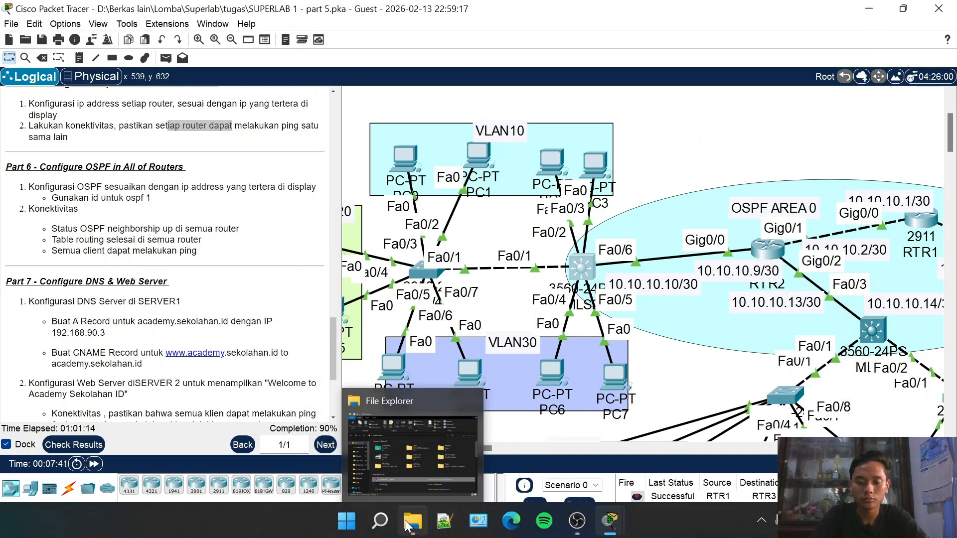
left_click(377, 524)
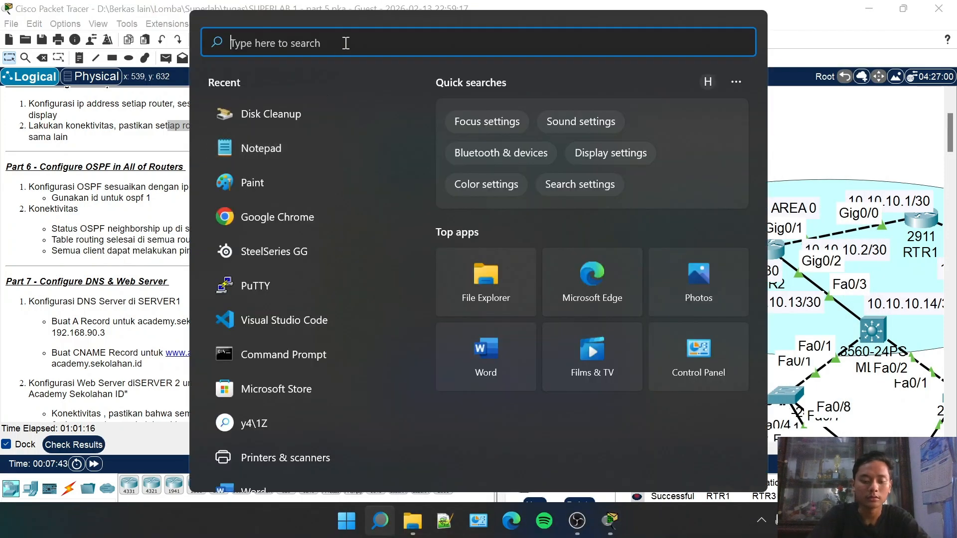
type("calculator")
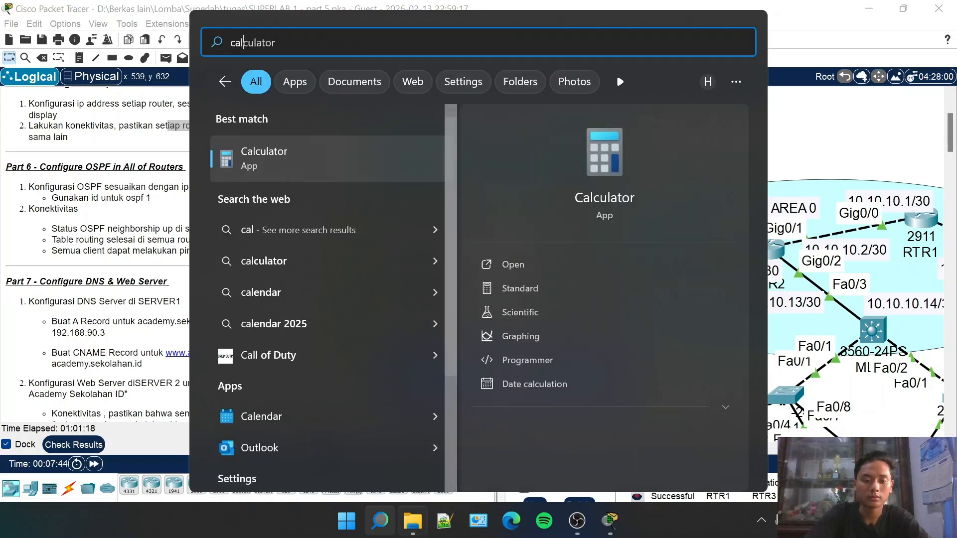
key("Return")
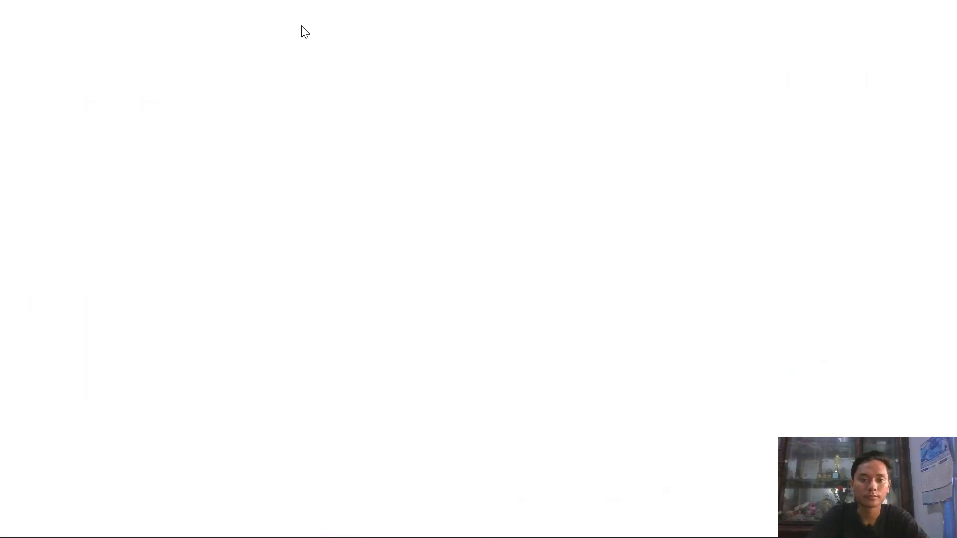
Step: Search Bing for 'ip calculator' and open calculator.net's IP Subnet Calculator
type("i[")
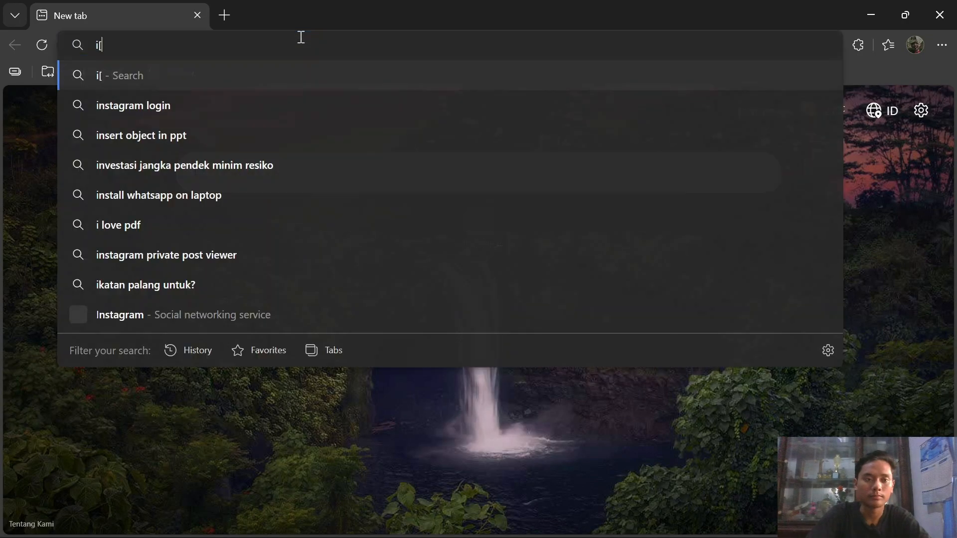
key("BackSpace")
type("p cal")
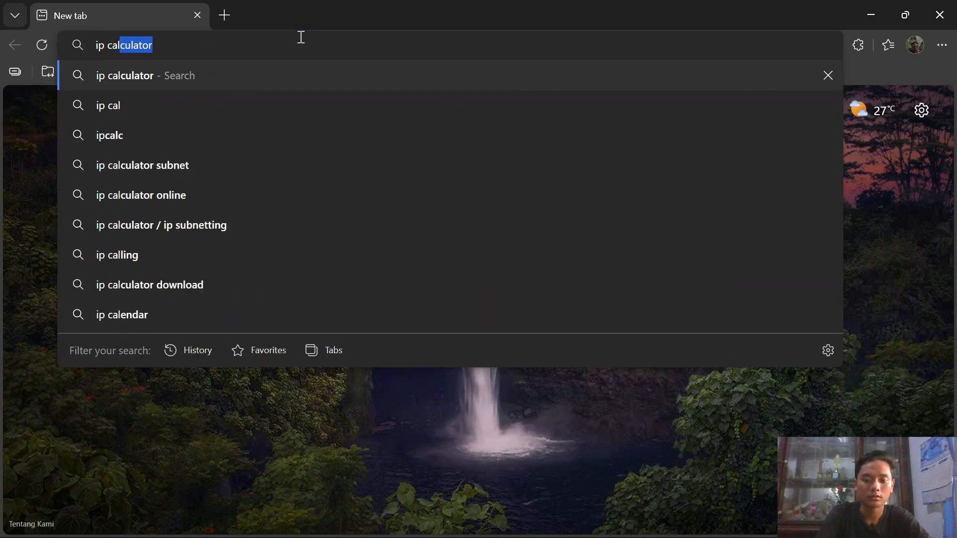
type("culator")
key("Return")
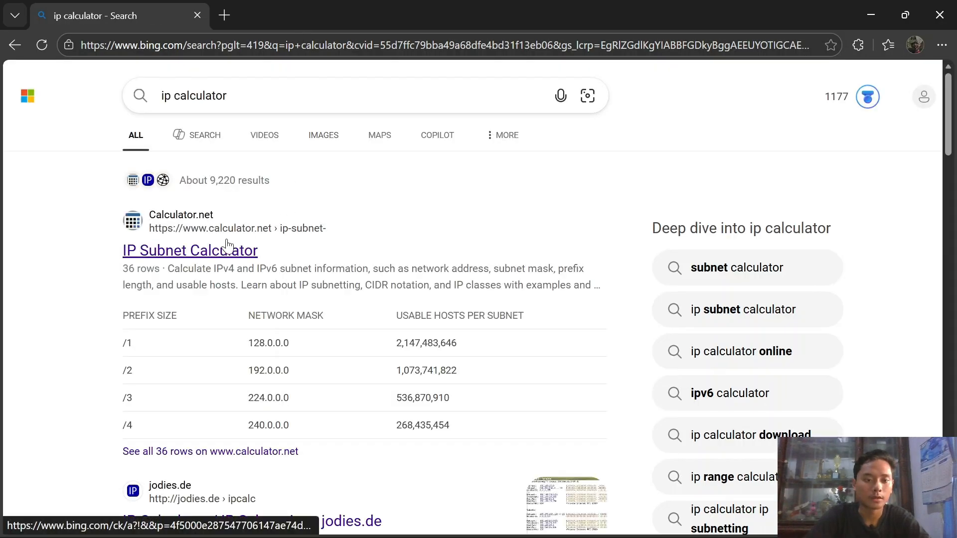
left_click(227, 247)
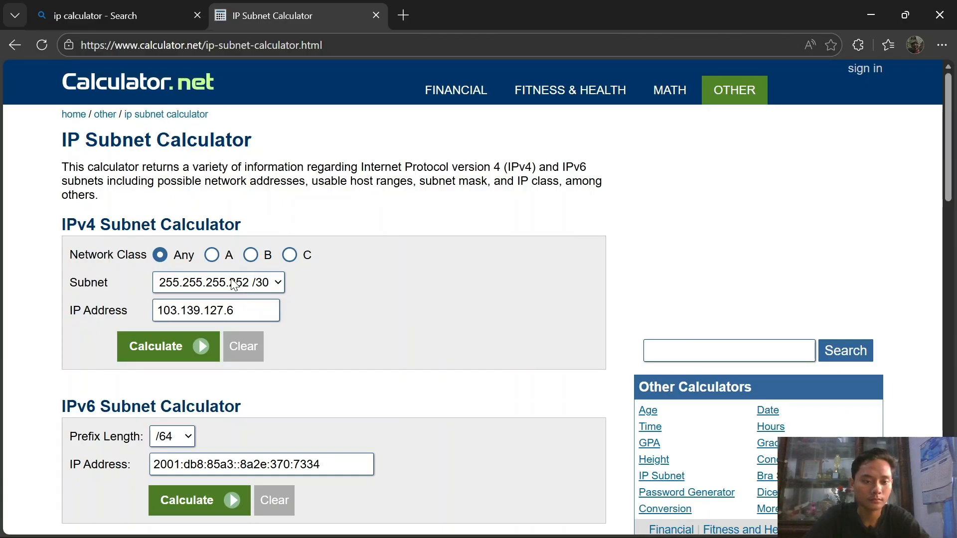
Step: Calculate the subnet for IP address 10.10.10.10 with a /30 mask
left_click(240, 307)
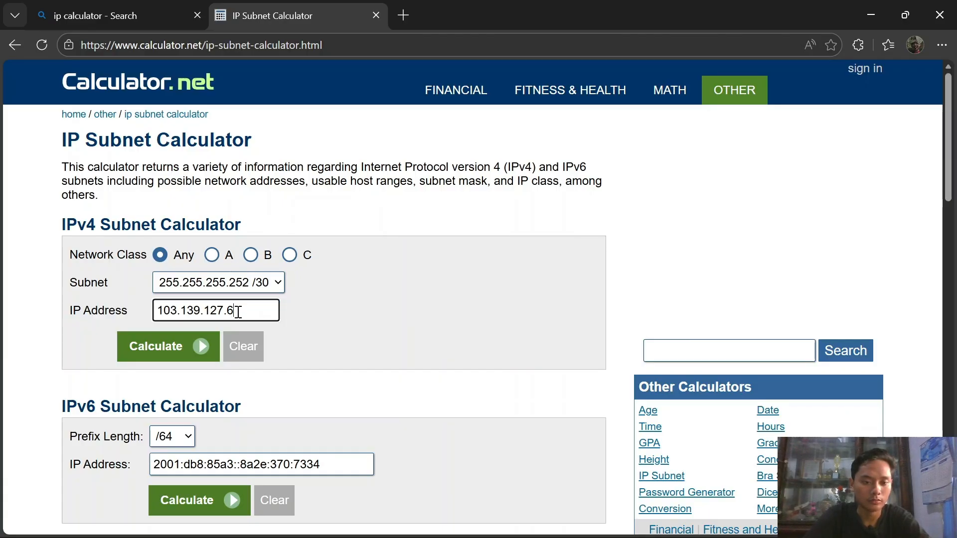
key("ctrl+a")
type("10.10.10")
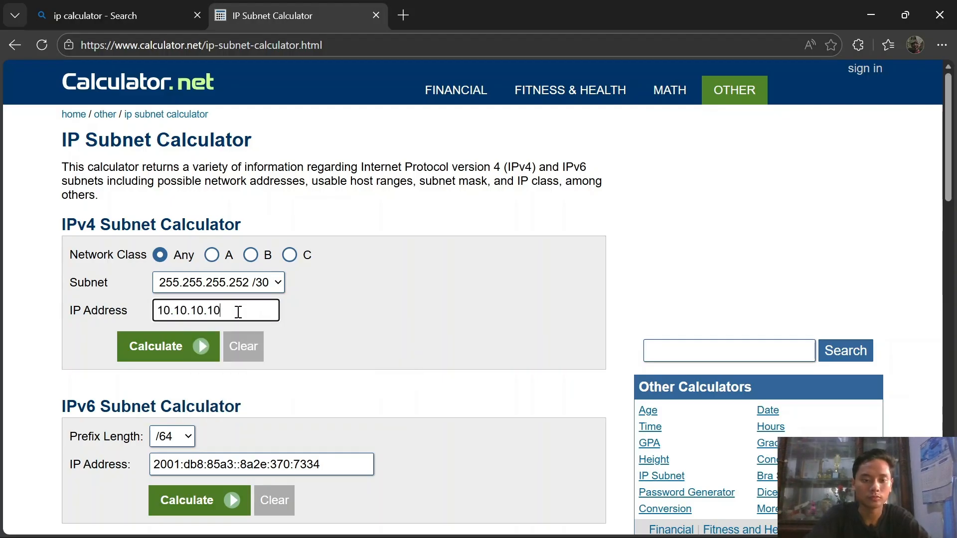
left_click(210, 347)
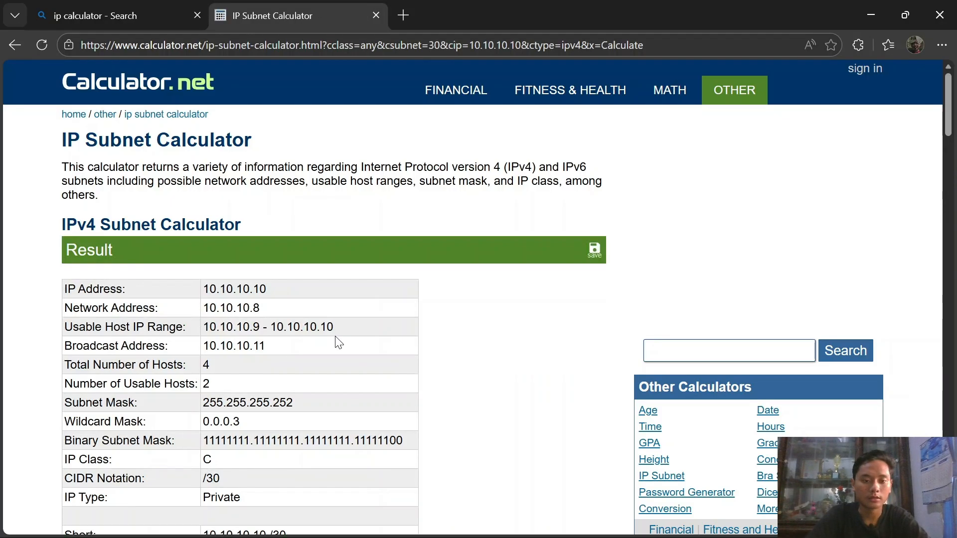
Step: Highlight the results: network address 10.10.10.8 and wildcard mask 0.0.0.3
scroll(336, 343, "down", 2)
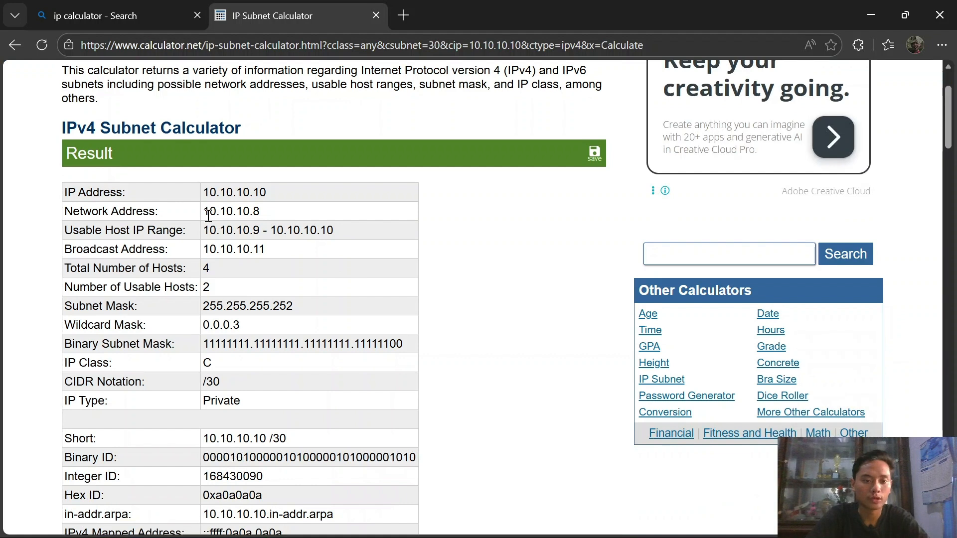
left_click_drag(209, 215, 265, 211)
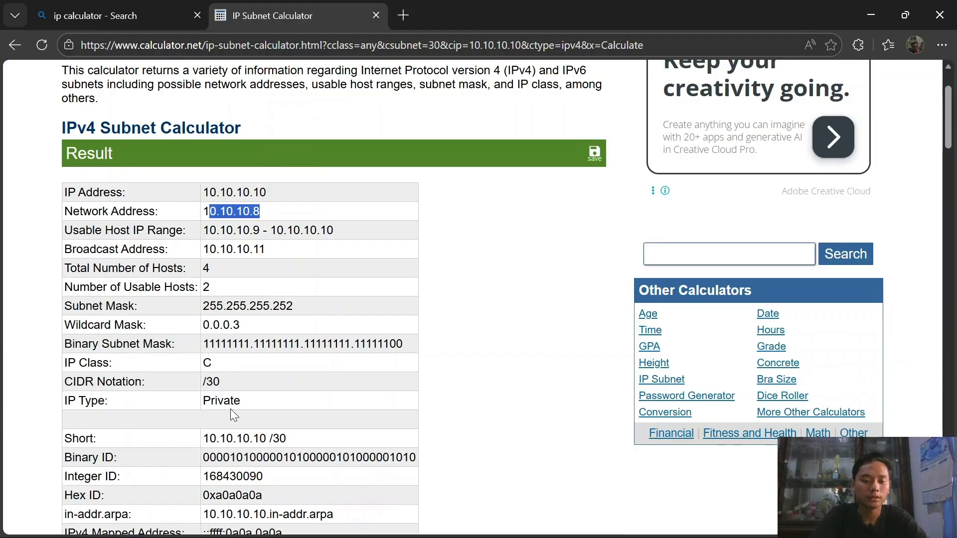
scroll(230, 409, "down", 2)
scroll(230, 409, "up", 1)
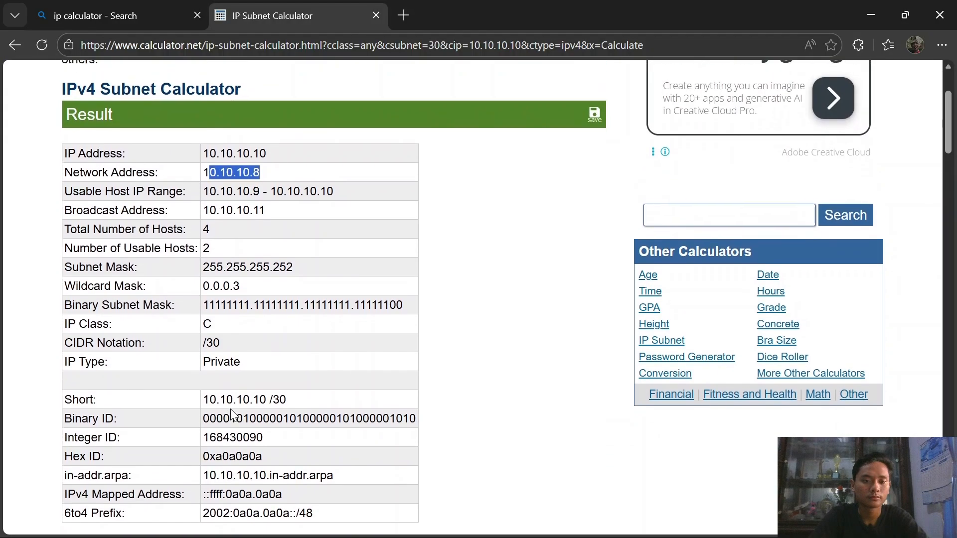
scroll(231, 413, "up", 1)
left_click_drag(204, 298, 240, 301)
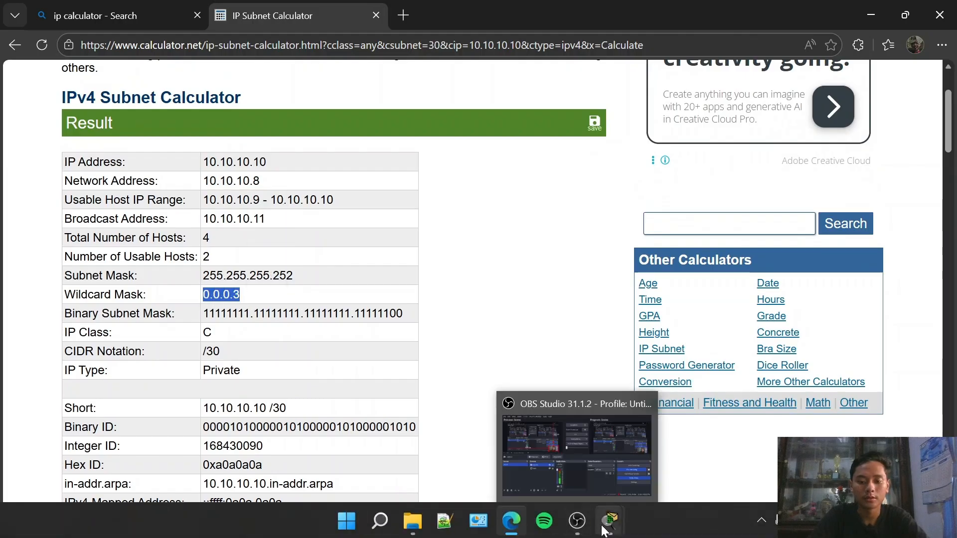
Step: In MLS2's OSPF 1, add network 192.168.10.0, 192.168.20.0 and 192.168.30.0 0.0.0.255 area 0
left_click(553, 471)
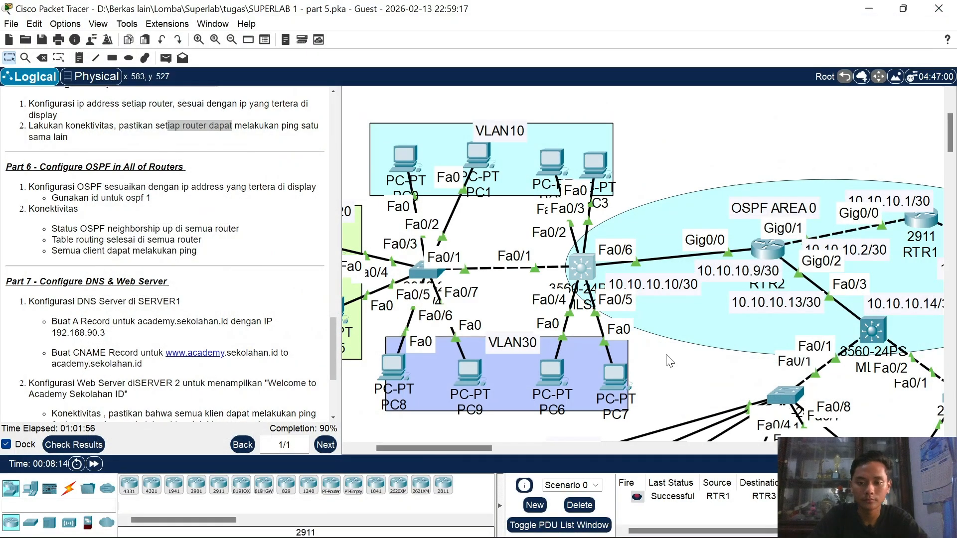
left_click(574, 268)
left_click(578, 382)
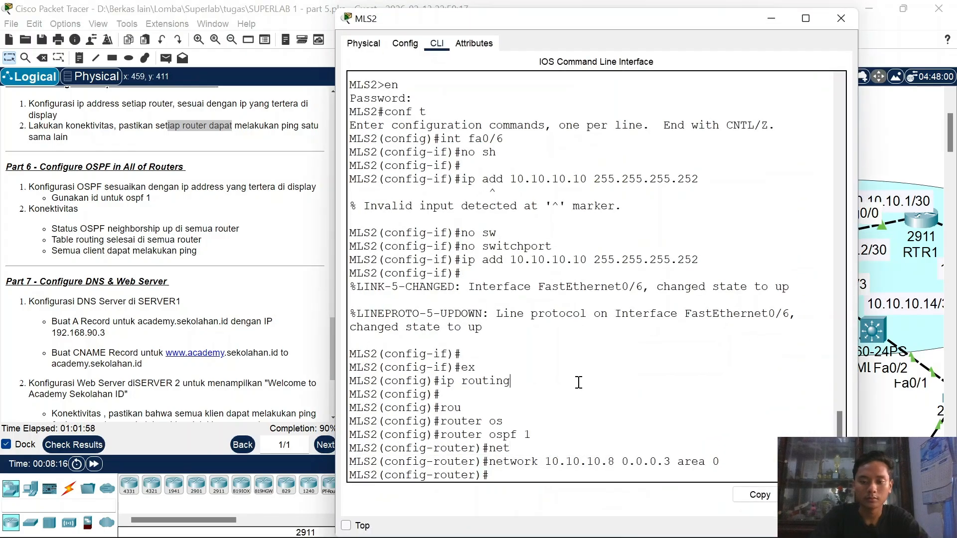
type("192.168.10.0 0.0.0.255")
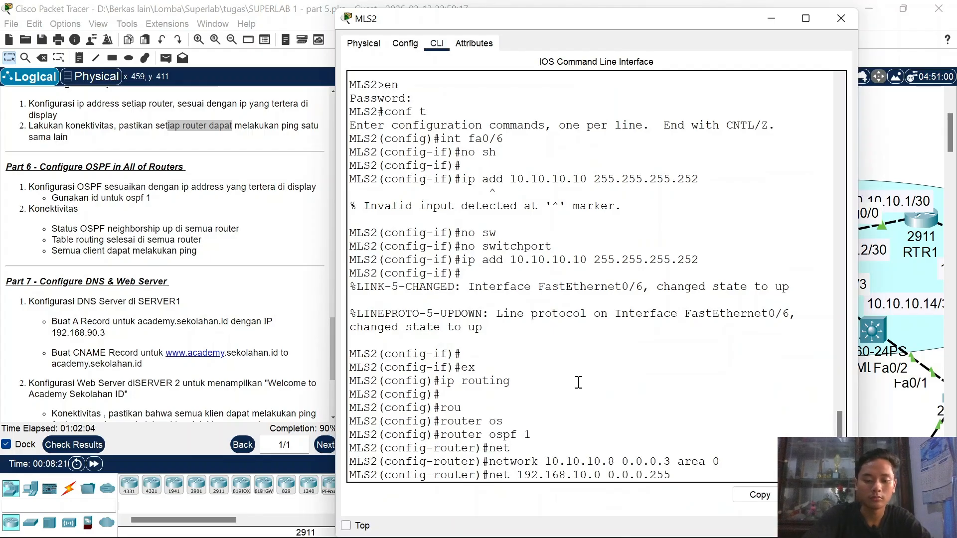
type(" area 0")
key("Return")
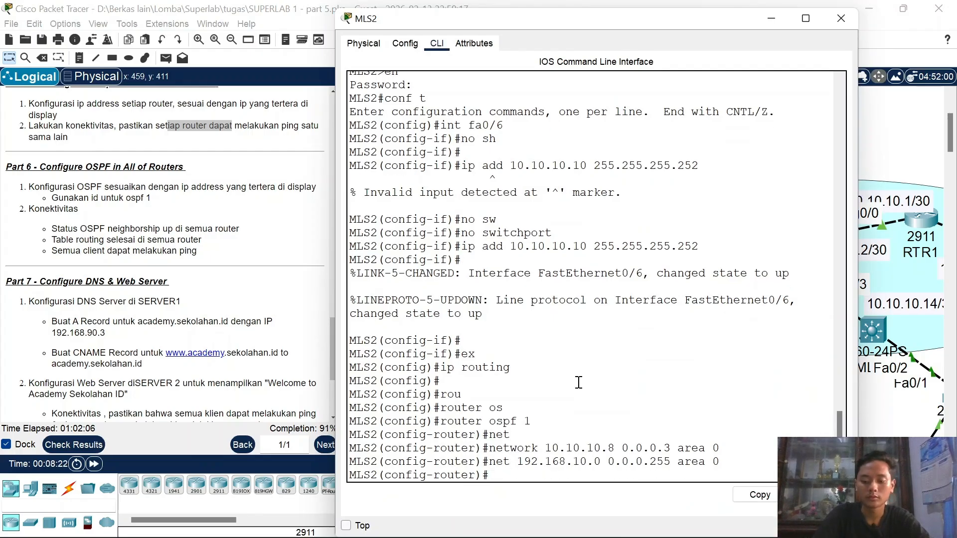
key("Up")
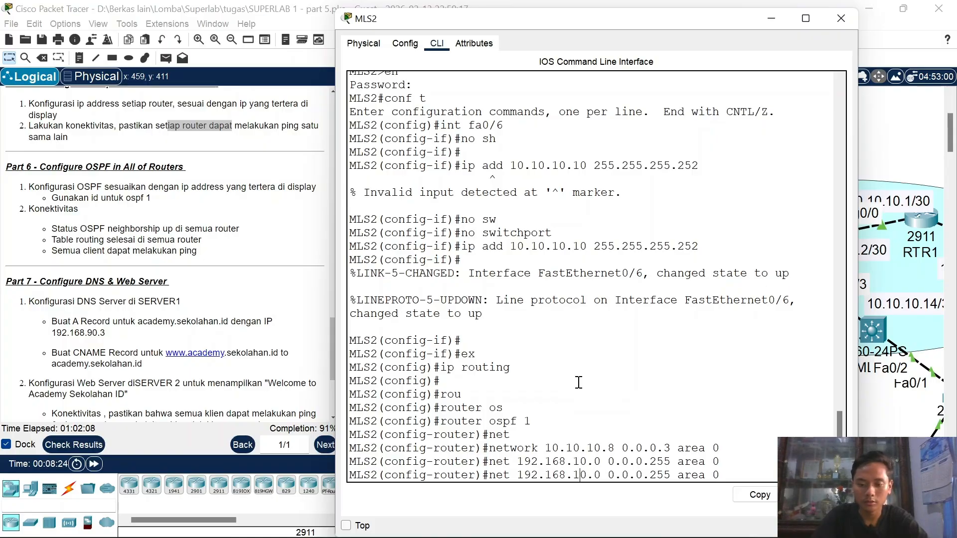
key("Return")
key("Up")
key("Left")
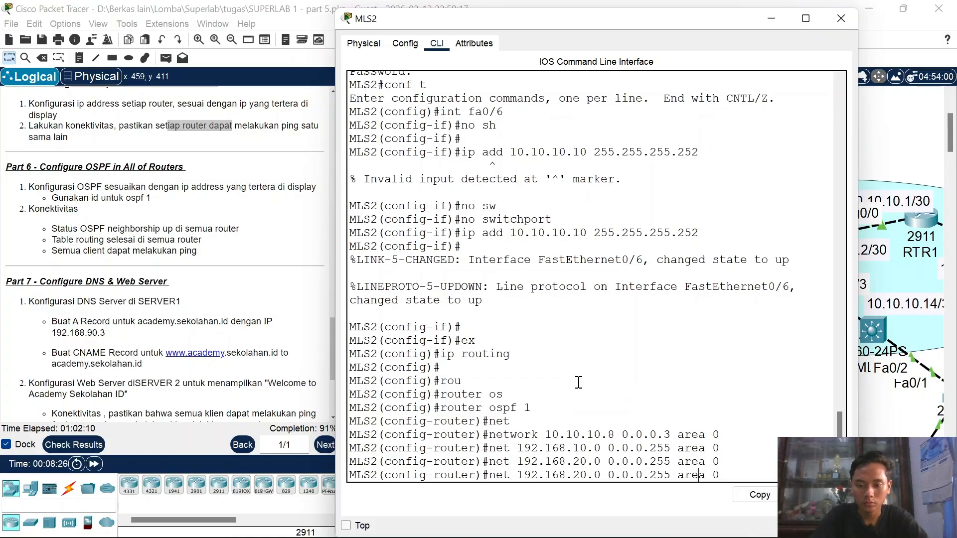
key("Return")
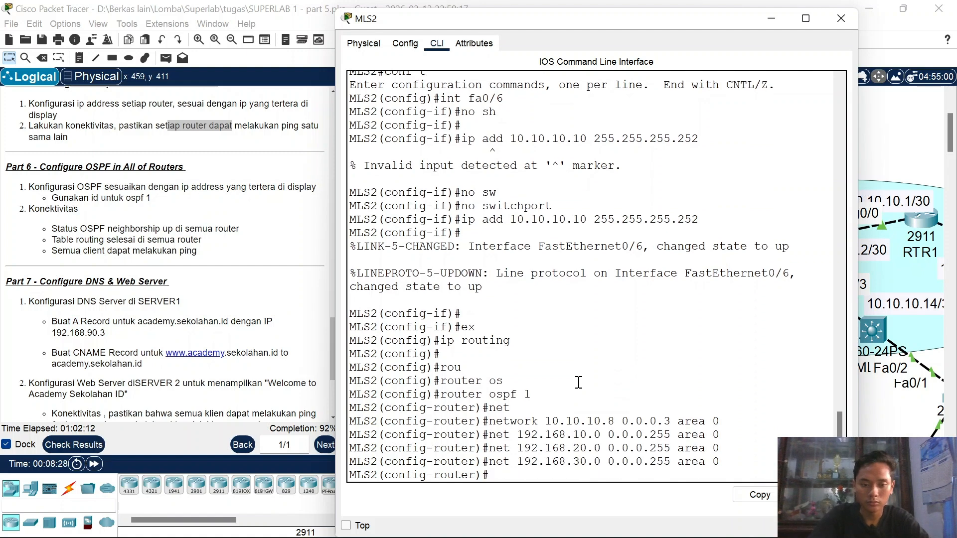
Step: On RTR2, leave interface configuration mode and start OSPF process 1
left_click(841, 18)
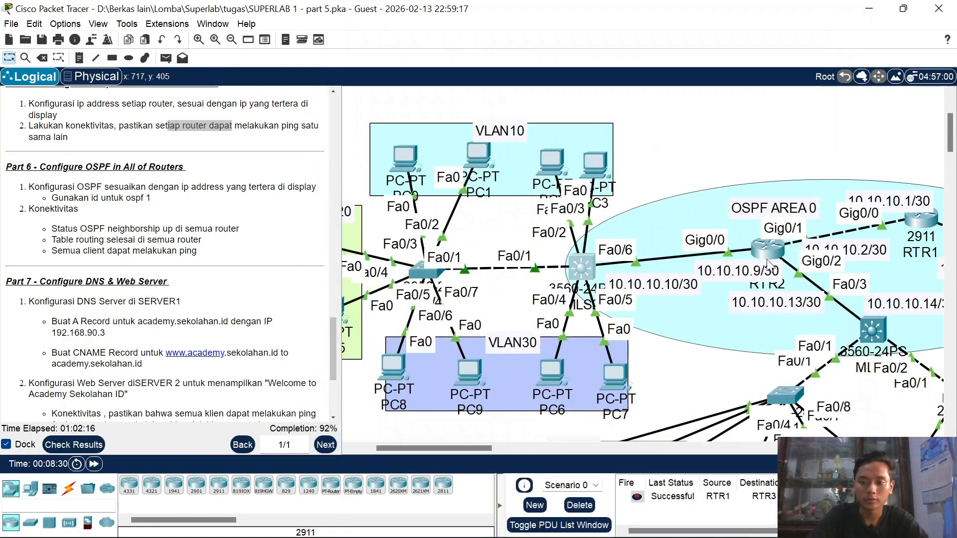
scroll(767, 256, "right", 1)
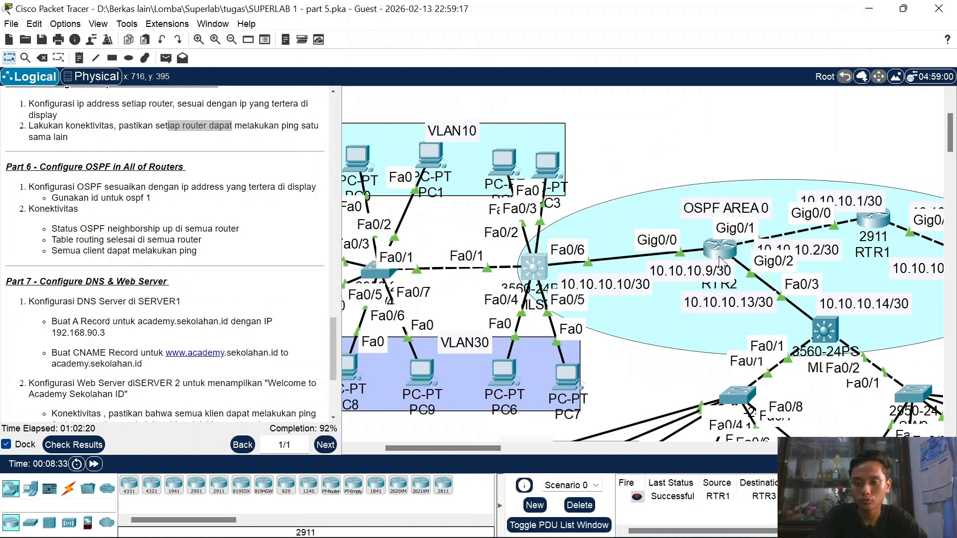
mouse_move(721, 264)
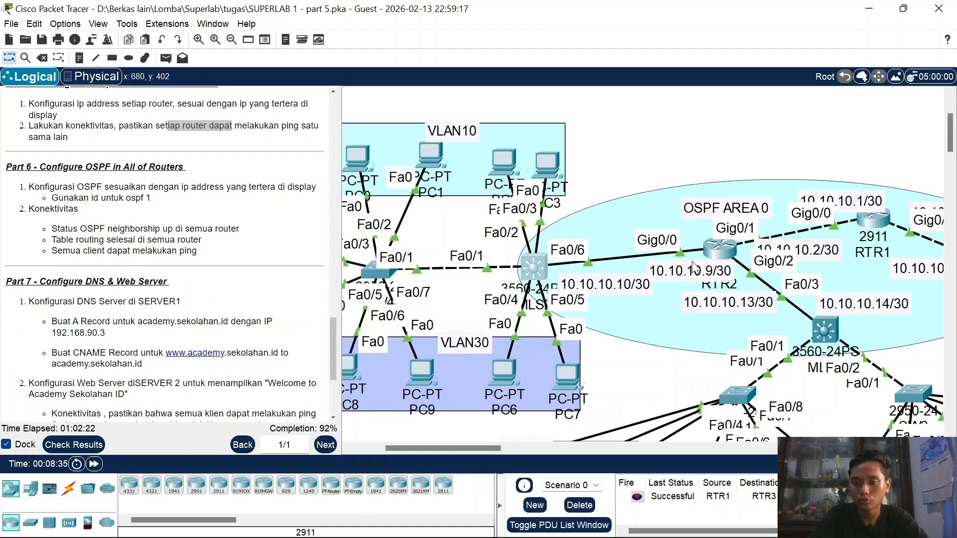
left_click(718, 249)
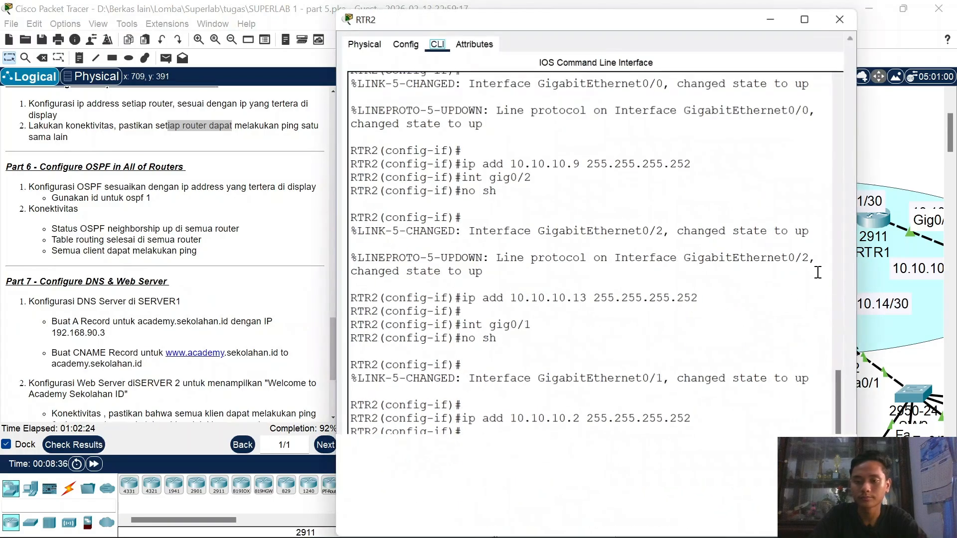
type("ex")
key("Return")
type("rou")
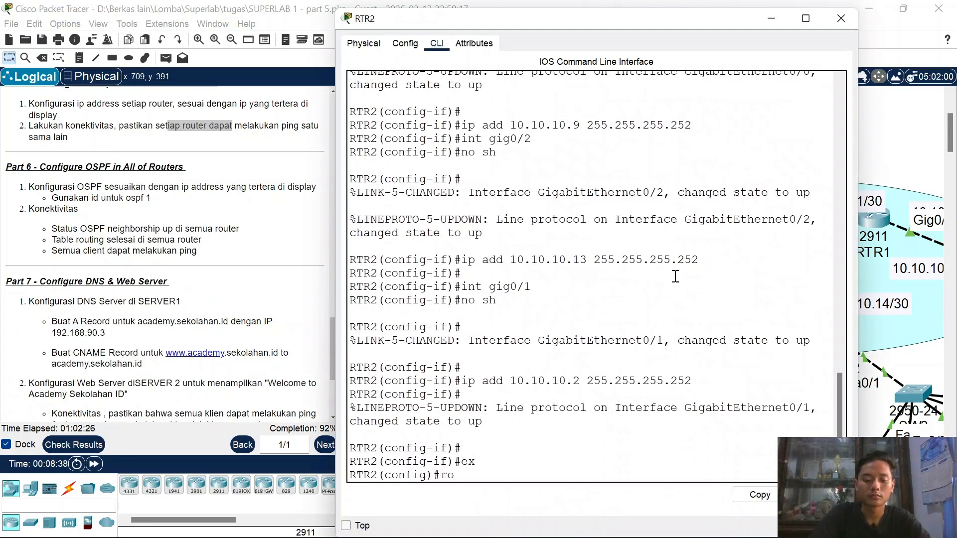
key("Tab")
type("os")
key("Tab")
type("1")
key("Return")
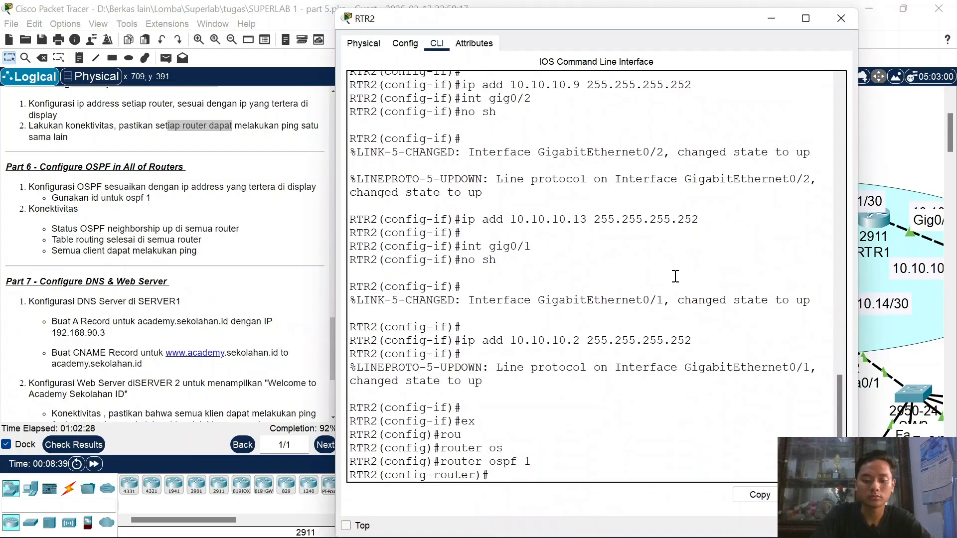
Step: Advertise 10.10.10.8, 10.10.10.0 and 10.10.10.12 with wildcard 0.0.0.3 in area 0
type("net 10.10.10.8 0.0.0.0")
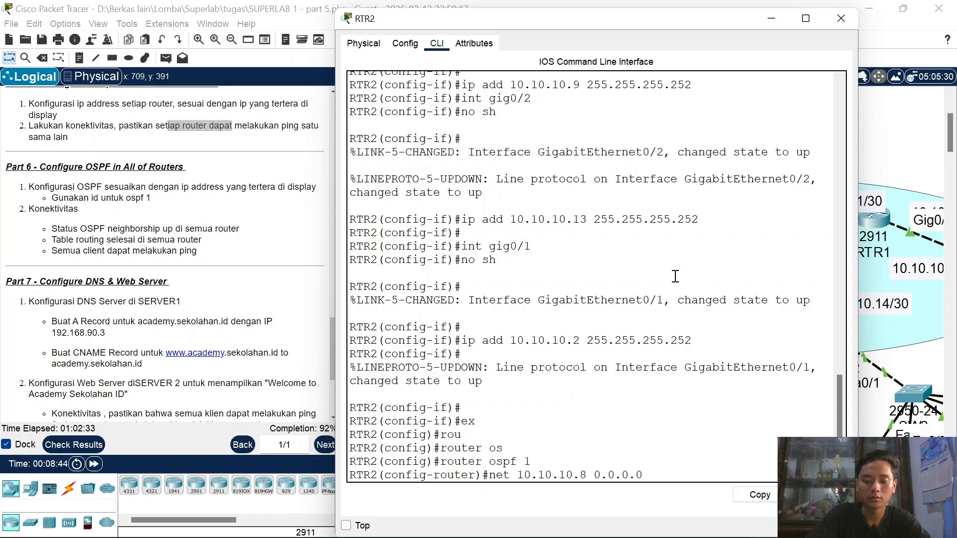
key("BackSpace")
type("3 area 0")
key("Return")
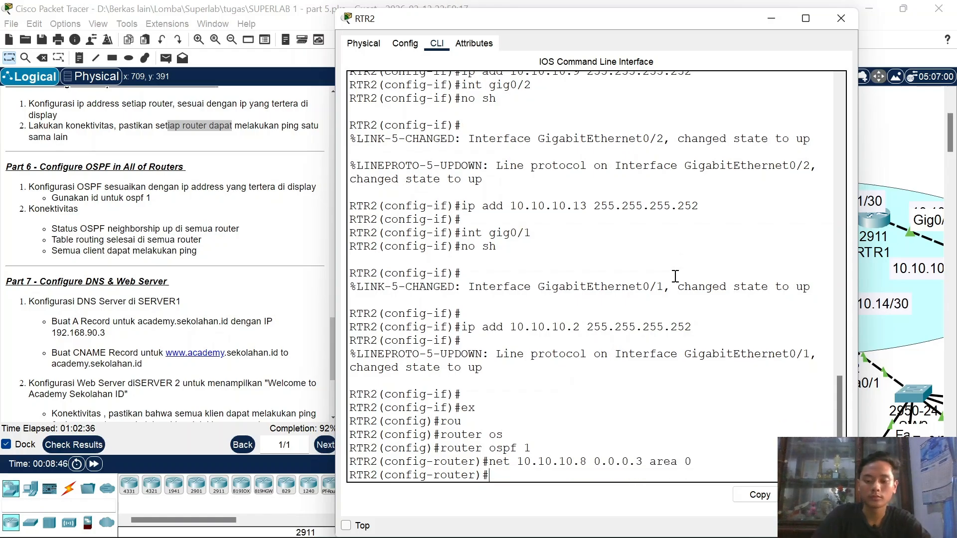
key("Up")
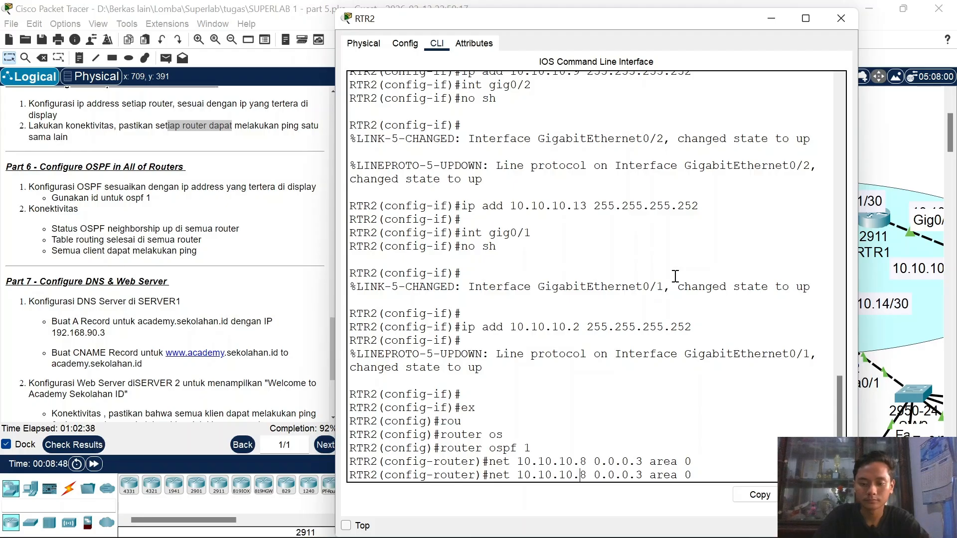
key("BackSpace")
type("0")
key("Return")
key("Up")
key("Left")
key("Left")
key("Left")
key("Left")
key("Left")
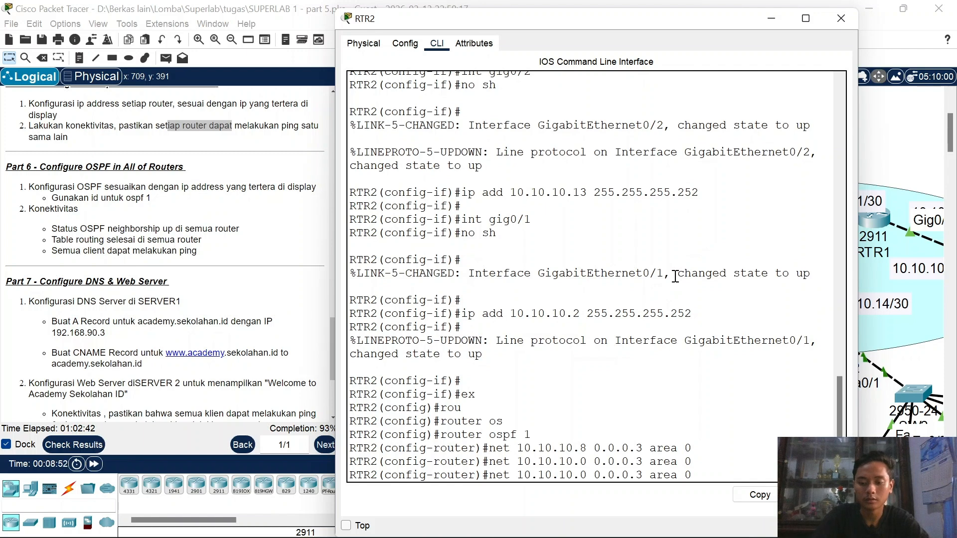
key("BackSpace")
type("12")
key("Return")
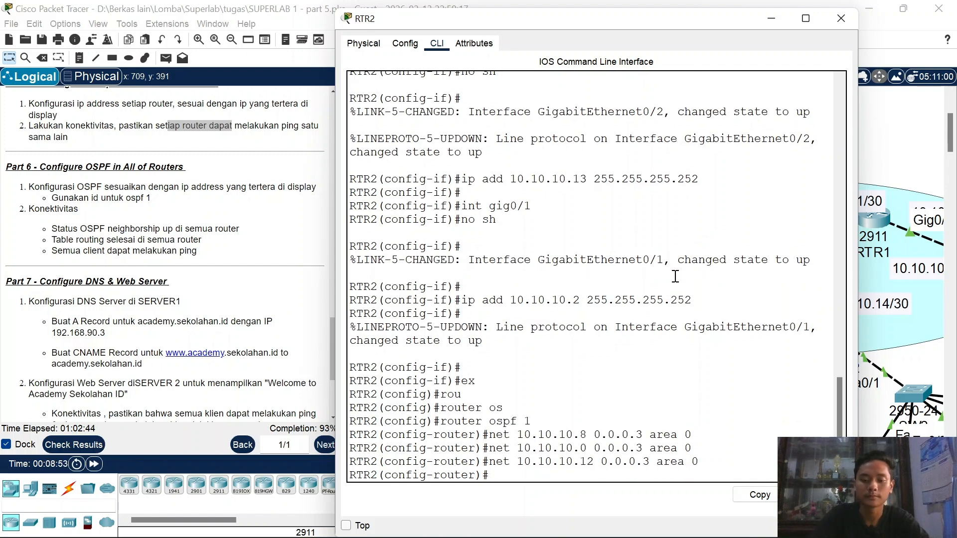
Step: On MLS1, enable ip routing and start OSPF process 1
left_click(840, 19)
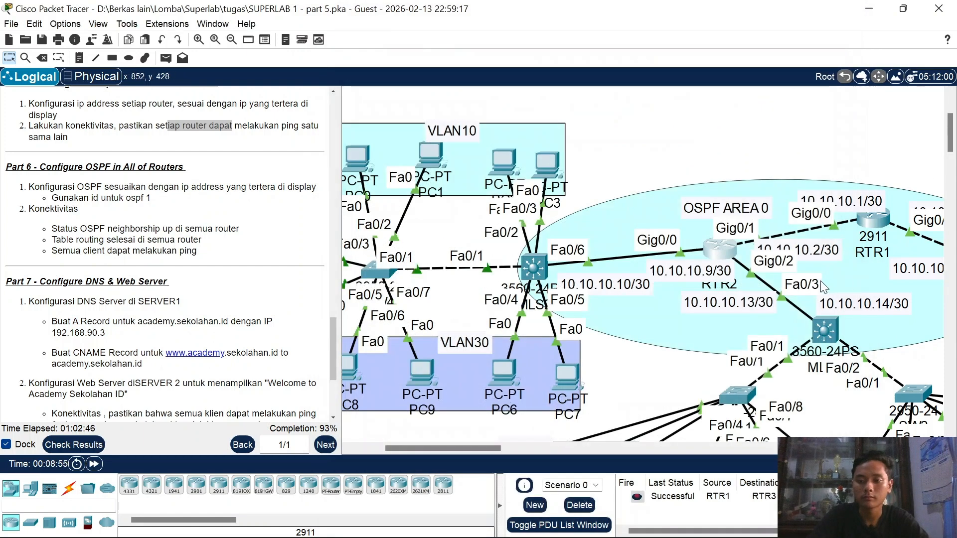
left_click(824, 330)
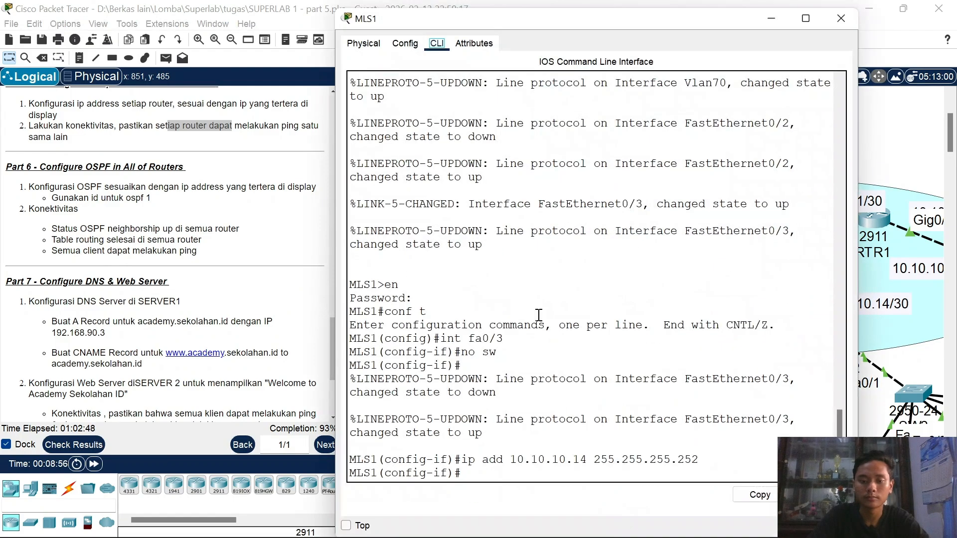
key("Return")
key("Return")
type("ex")
key("Return")
type("ip")
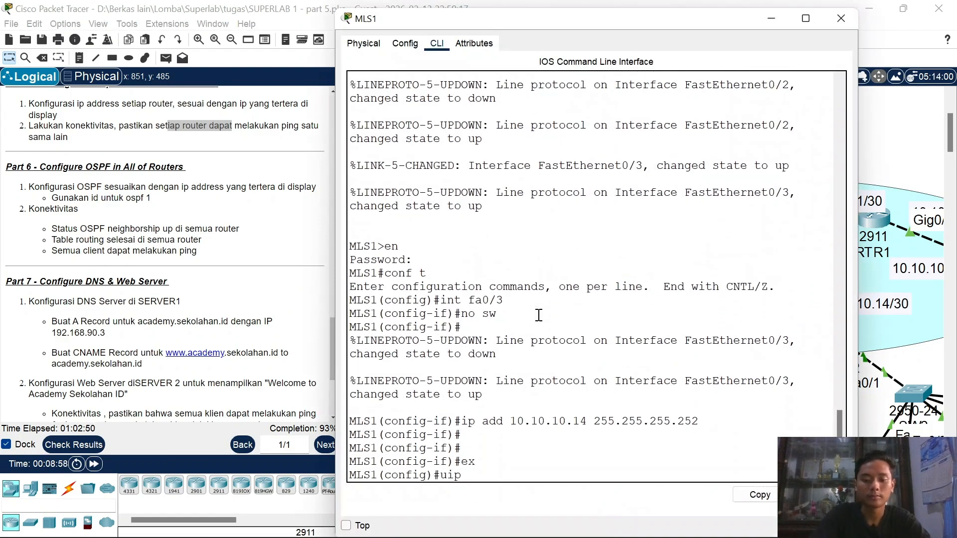
type(" routing")
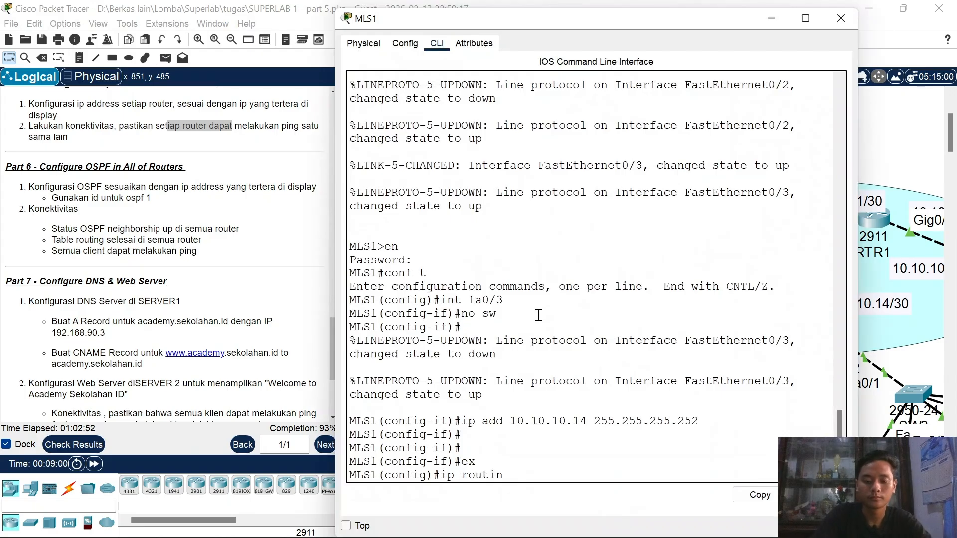
key("Return")
key("Return")
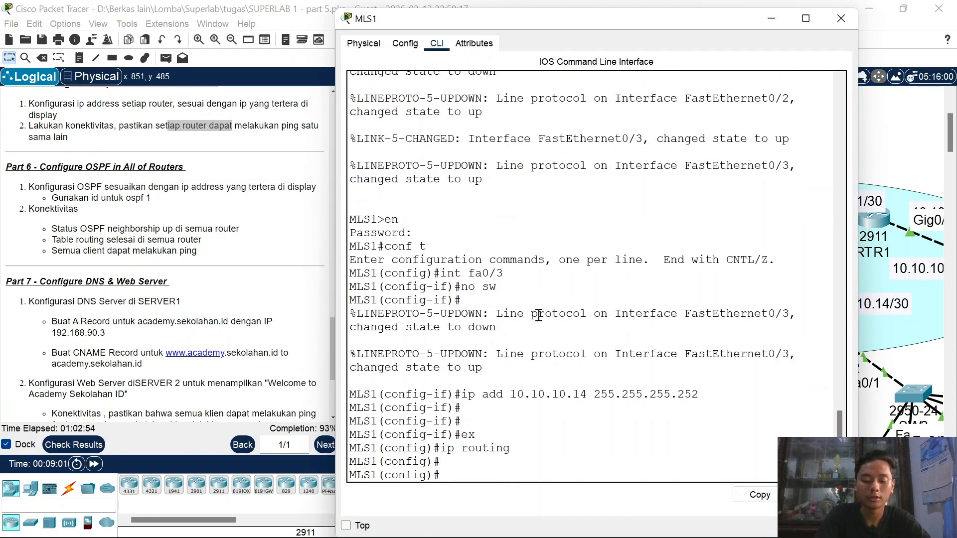
type("rou")
key("Tab")
type("os")
key("Tab")
type("1")
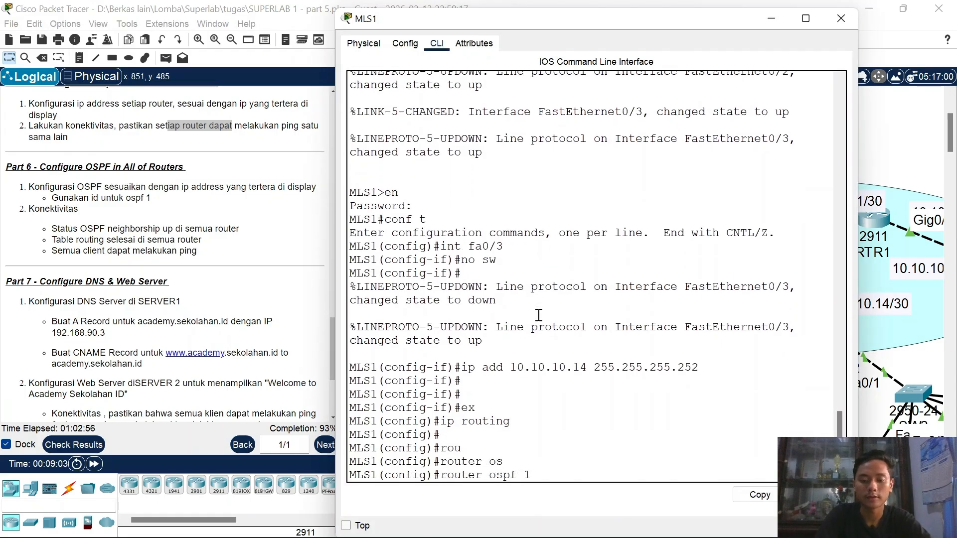
key("Return")
Step: Advertise the 10.10.10.12 link with wildcard 0.0.0.3 in area 0
type("net 10.1")
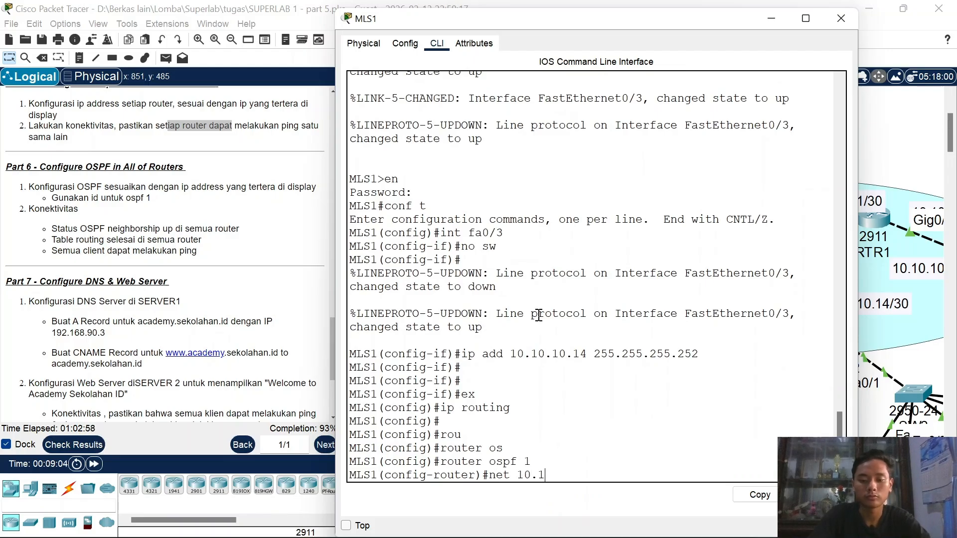
type("0.10.10.")
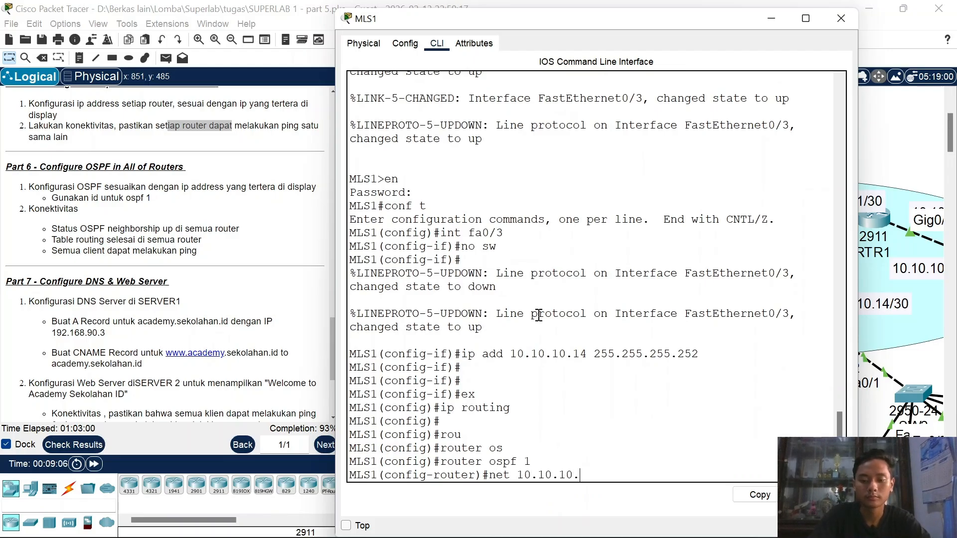
type("2")
key("BackSpace")
type("12 255")
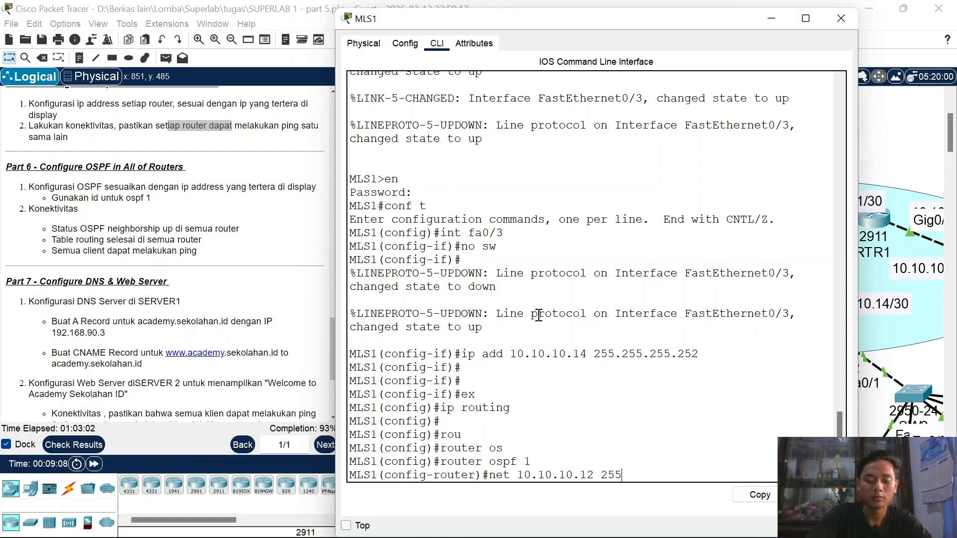
type("0.0.0.3 are")
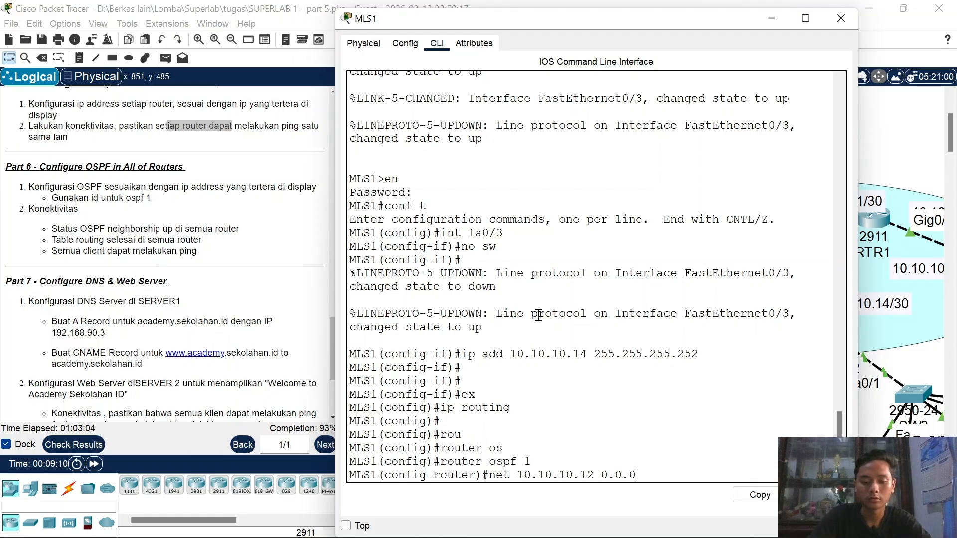
key("BackSpace")
key("BackSpace")
key("BackSpace")
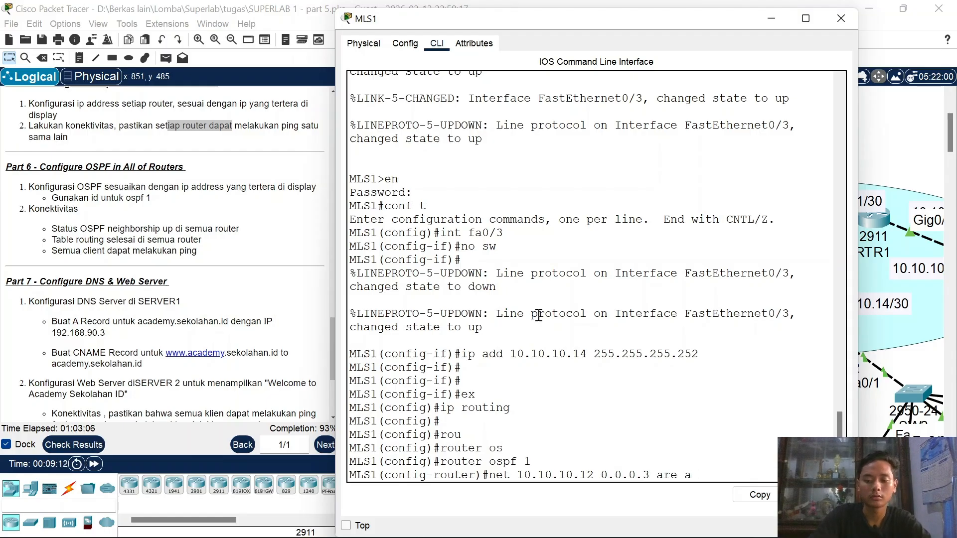
type("0")
key("Return")
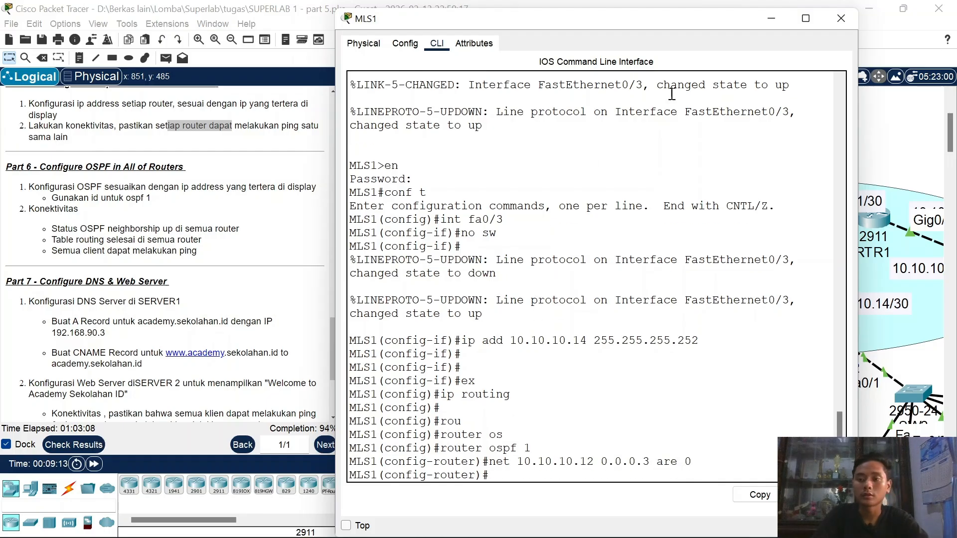
Step: Advertise 192.168.40.0 and 192.168.50.0 with wildcard 0.0.0.255 in area 0
left_click(771, 18)
scroll(807, 250, "right", 4)
scroll(807, 250, "down", 3)
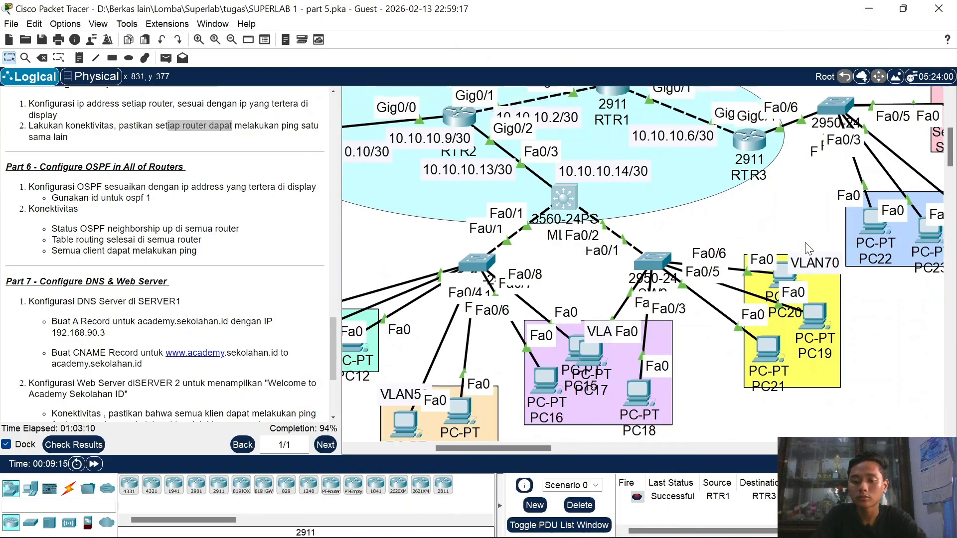
scroll(682, 250, "left", 2)
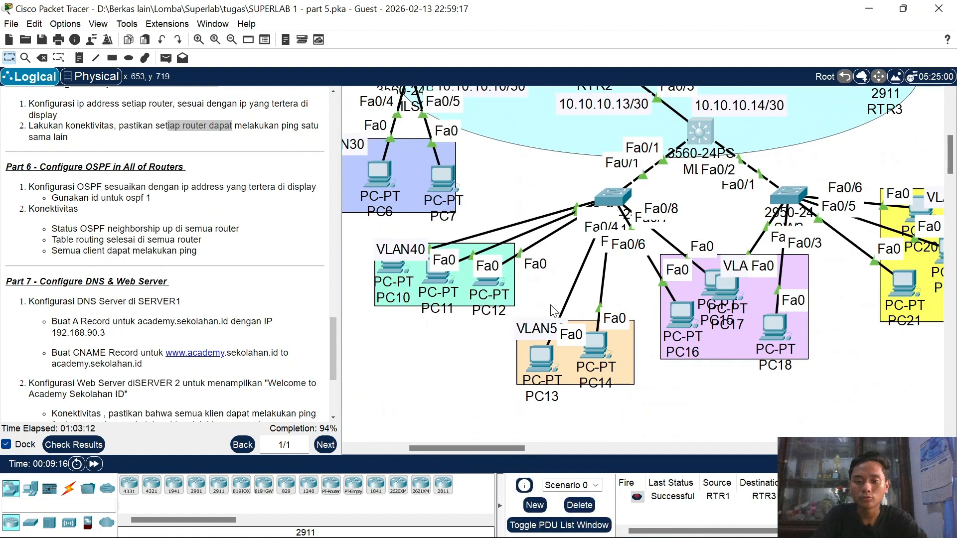
scroll(683, 276, "right", 3)
scroll(683, 273, "down", 2)
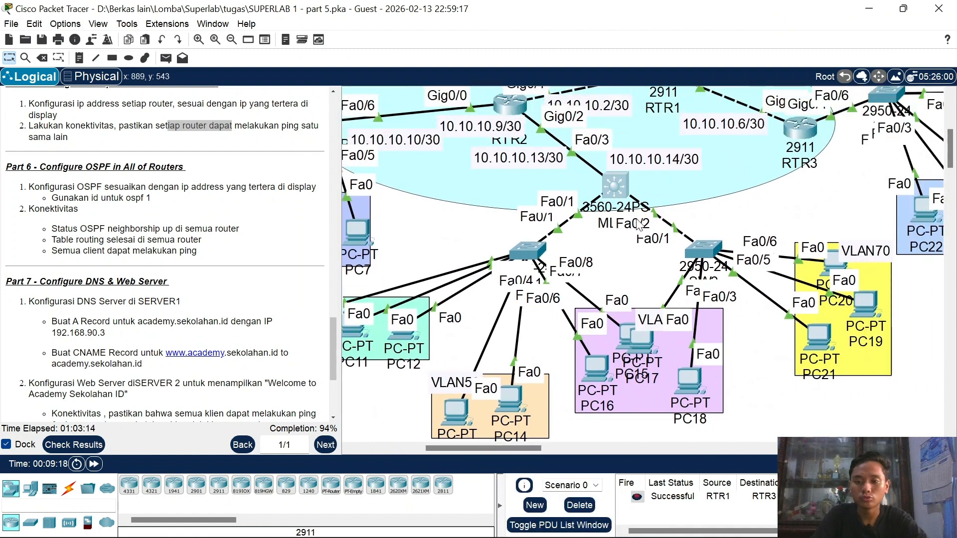
left_click(621, 191)
type("net")
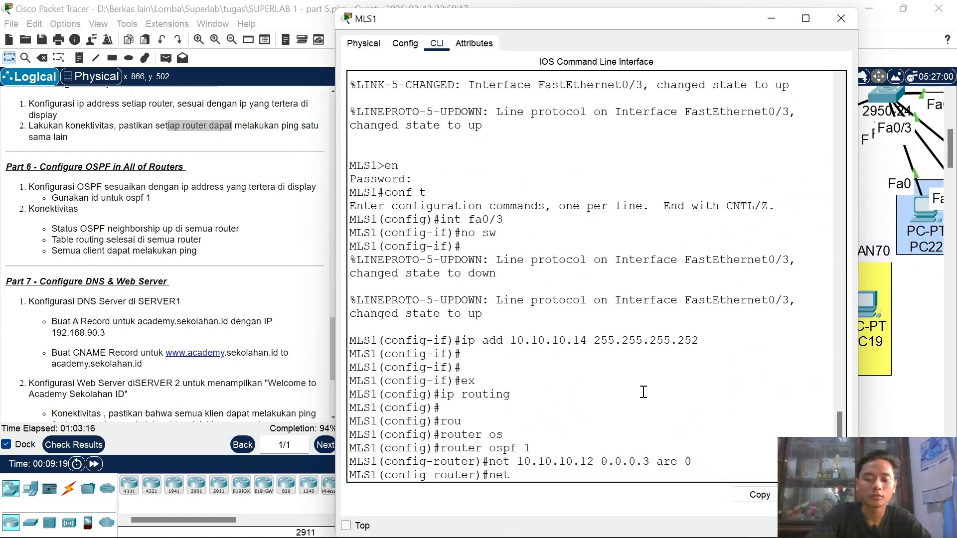
type(" 192.168.")
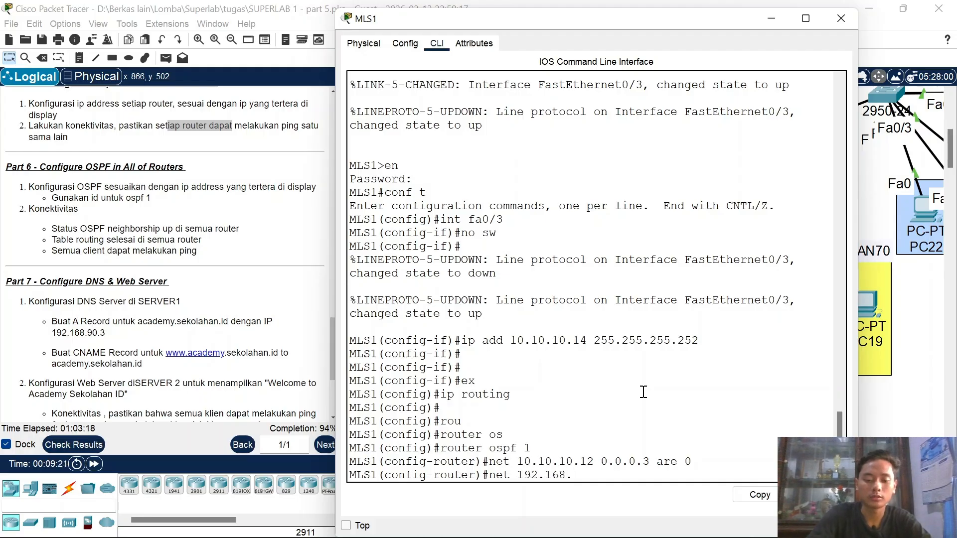
type("40.0 0.0.0.")
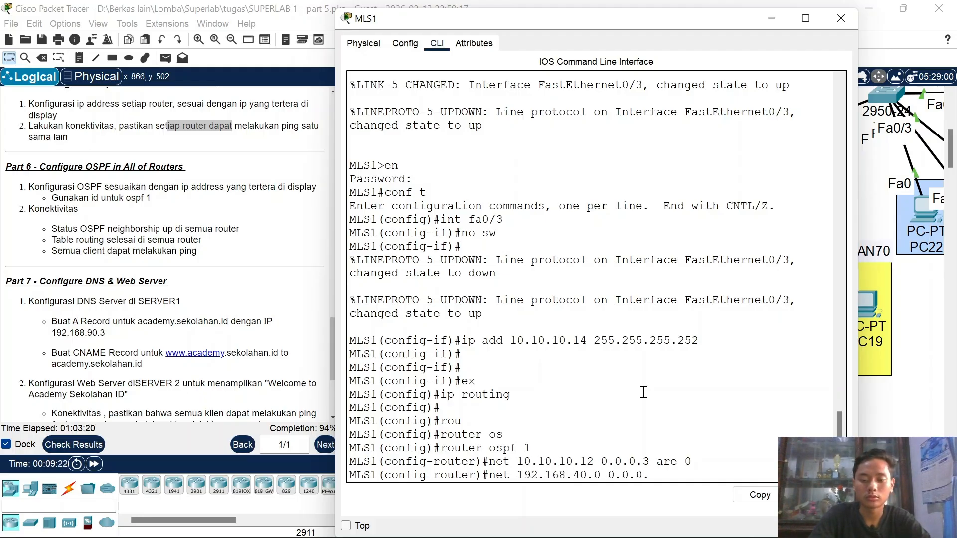
type("255 area ")
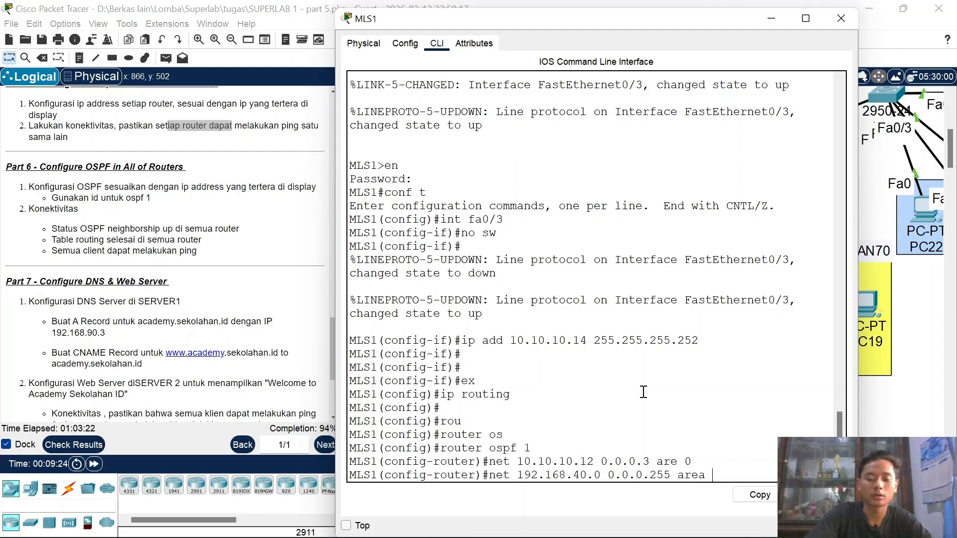
type("0")
key("Return")
key("Up")
key("Left")
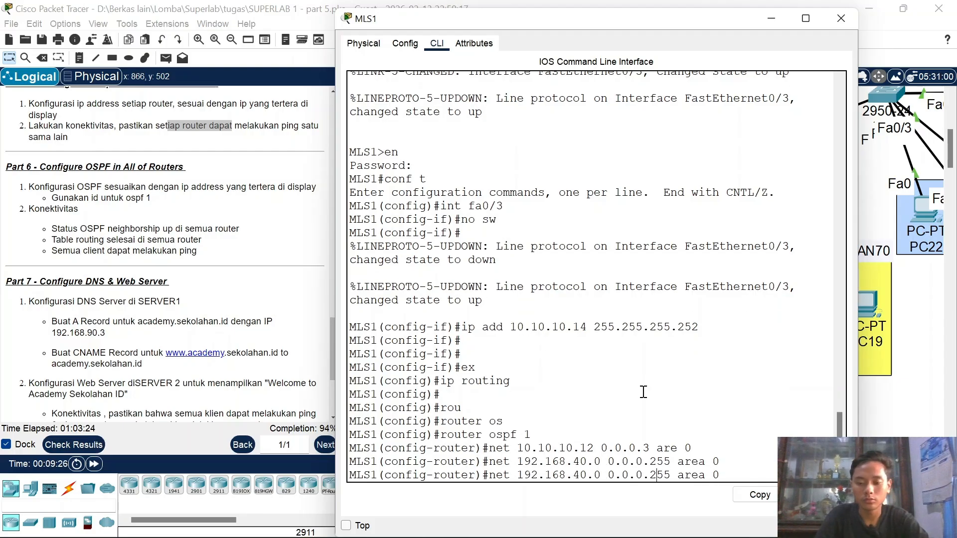
key("BackSpace")
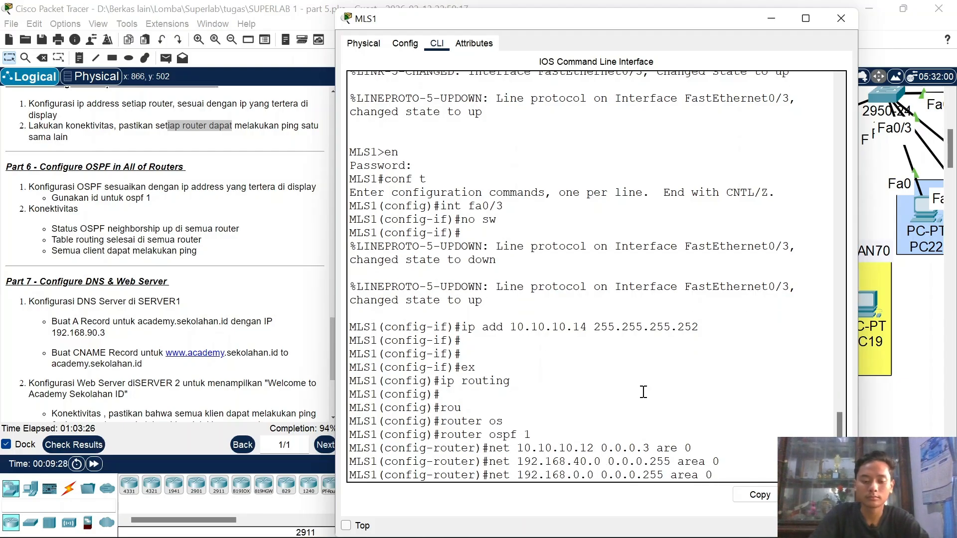
type("5")
key("Return")
Step: Advertise 192.168.60.0 and 192.168.70.0 in area 0, then close MLS1
key("Up")
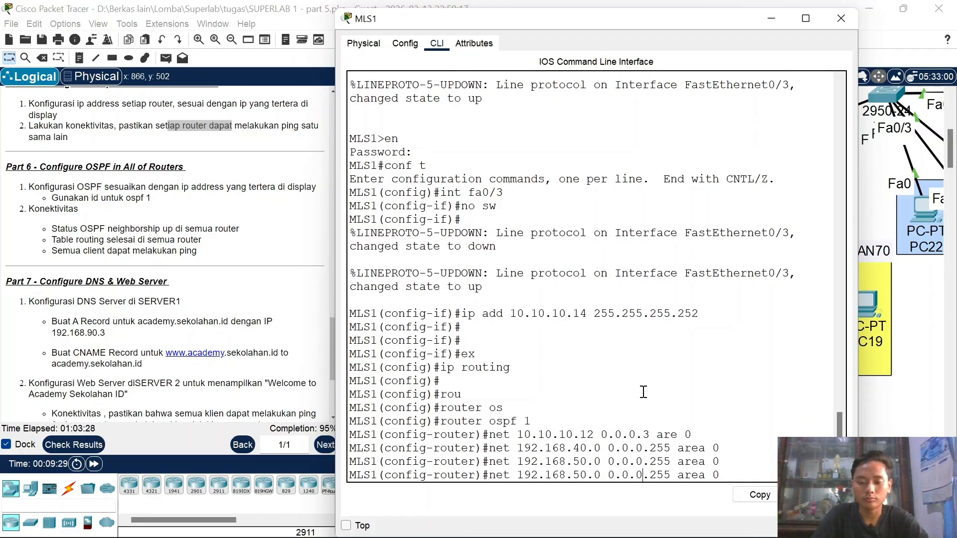
key("Left")
key("Left")
key("Left")
key("Left")
key("Left")
key("Left")
key("Left")
key("Left")
key("Left")
key("Left")
key("Left")
key("Left")
key("Left")
key("Left")
key("Left")
key("Left")
key("Left")
key("Left")
key("Left")
key("Left")
key("BackSpace")
type("6")
key("Return")
key("Up")
key("Left")
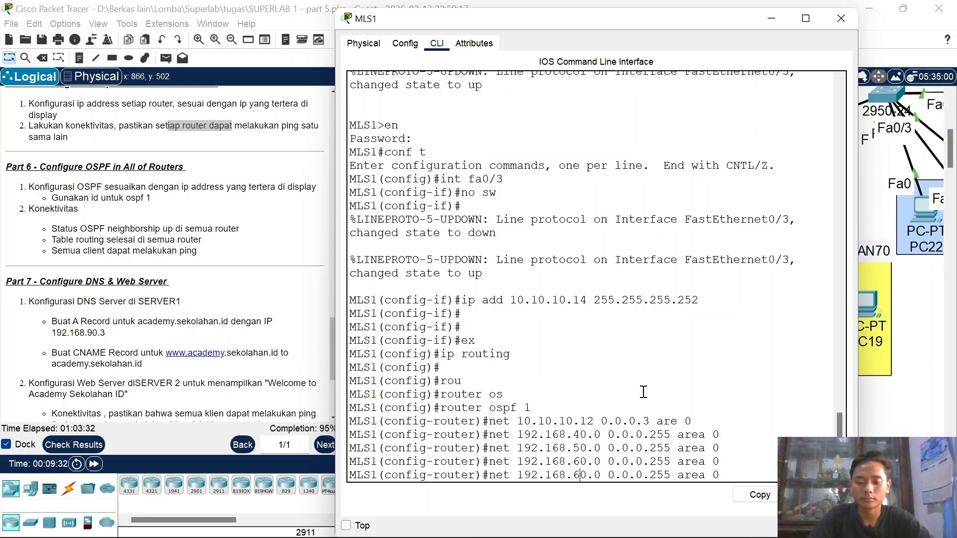
key("Left")
key("Left")
key("Left")
key("Left")
key("Left")
key("BackSpace")
type("7")
key("Return")
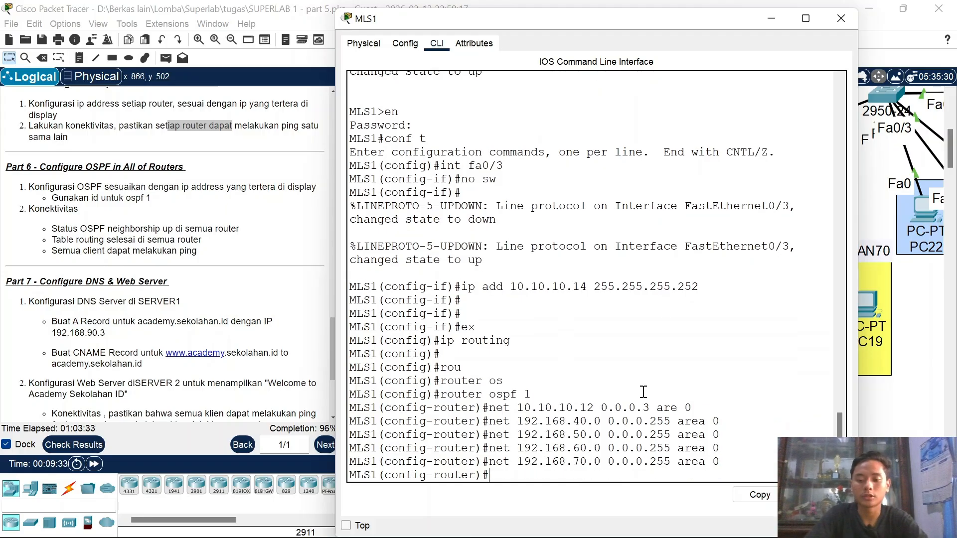
left_click(840, 20)
Step: Check RTR2's configuration, then start OSPF process 1 on RTR1
scroll(650, 227, "up", 3)
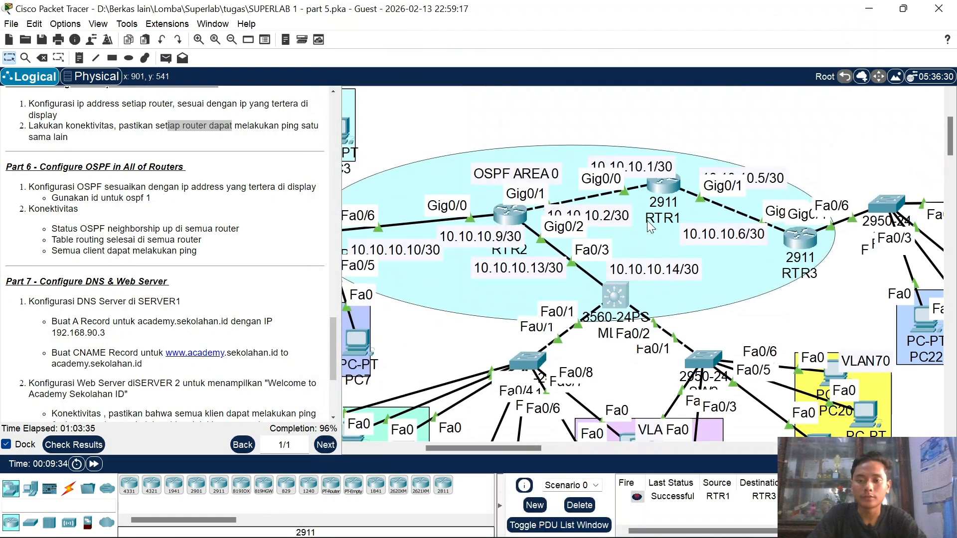
left_click(516, 214)
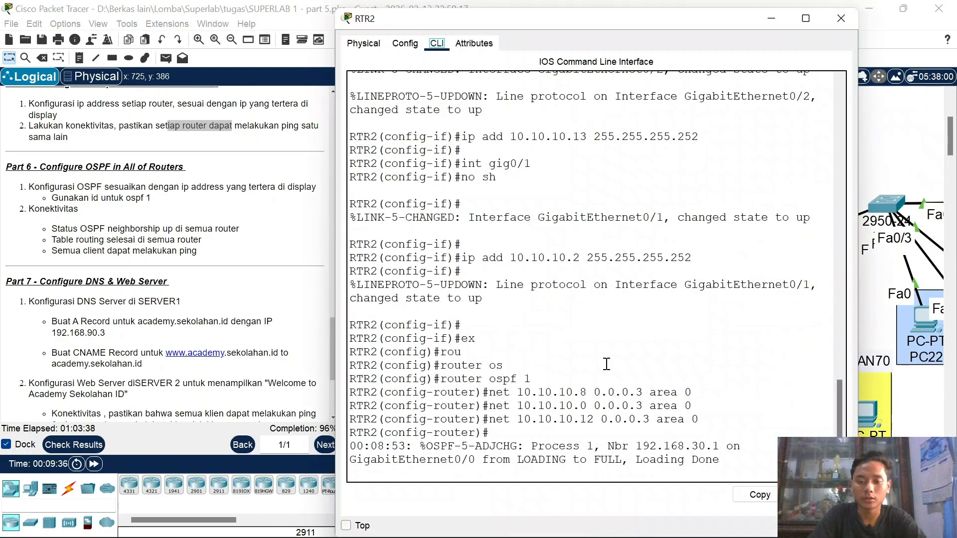
left_click(841, 20)
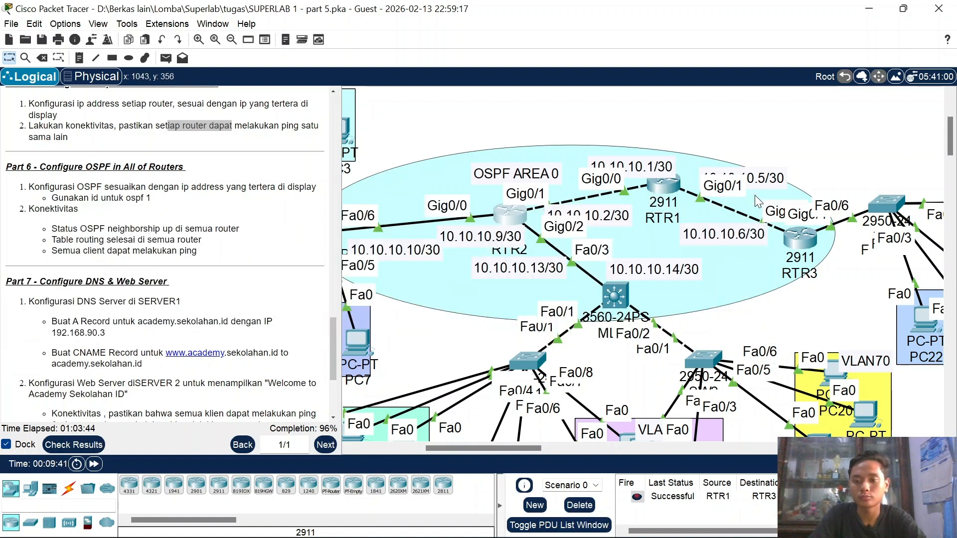
left_click(678, 175)
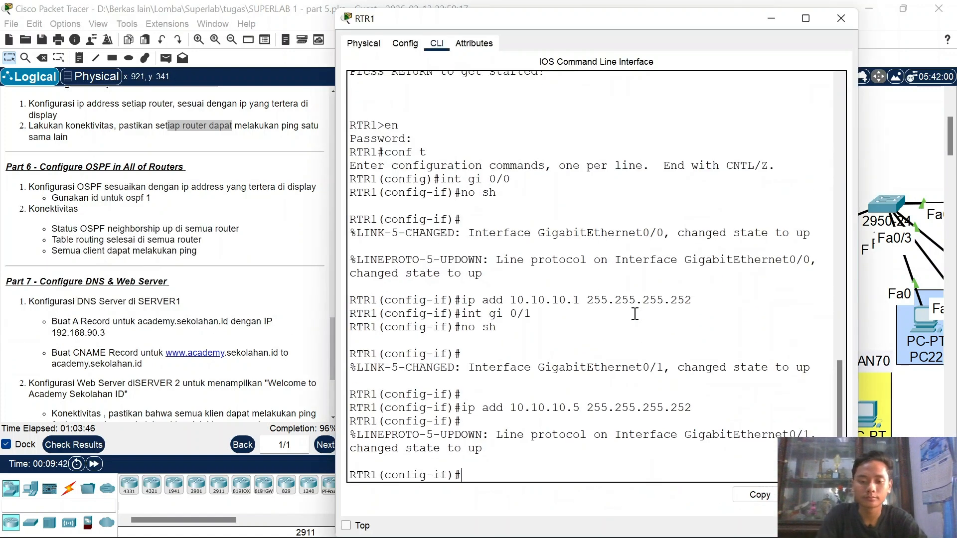
key("Return")
type("ex")
key("Return")
type("rou")
key("Tab")
type("os")
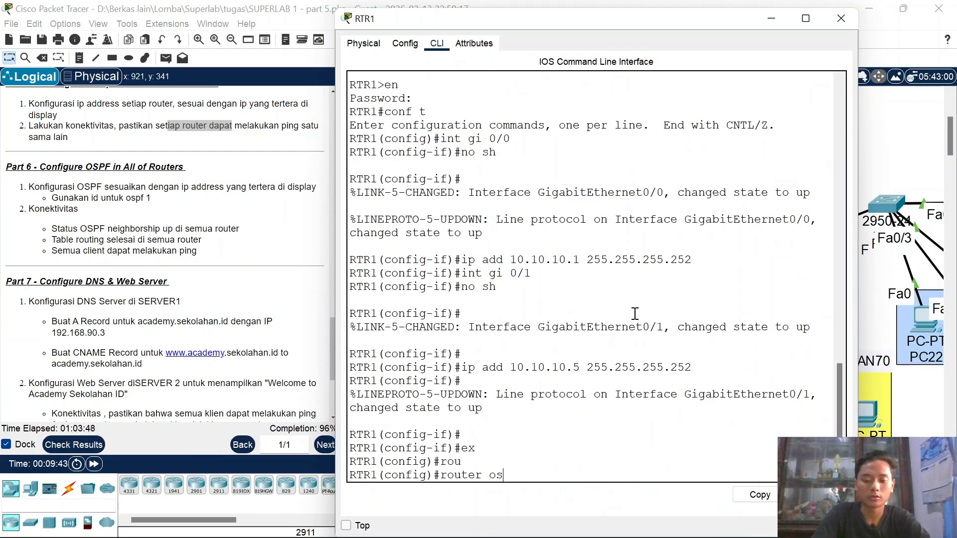
key("Tab")
type("1")
key("Return")
Step: On RTR1, advertise 10.10.10.0 and 10.10.10.4 with wildcard 0.0.0.3 in area 0
type("net 10.10")
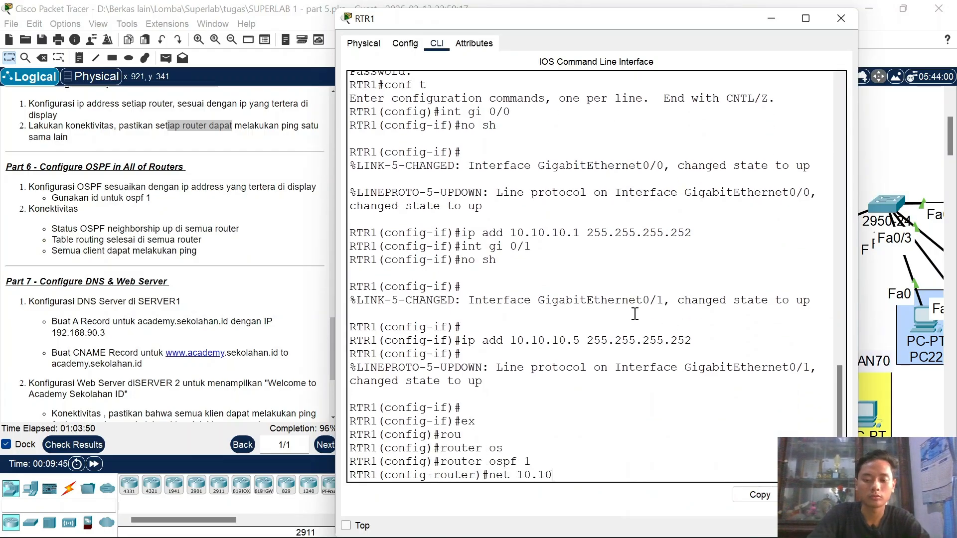
type(".10.0 ")
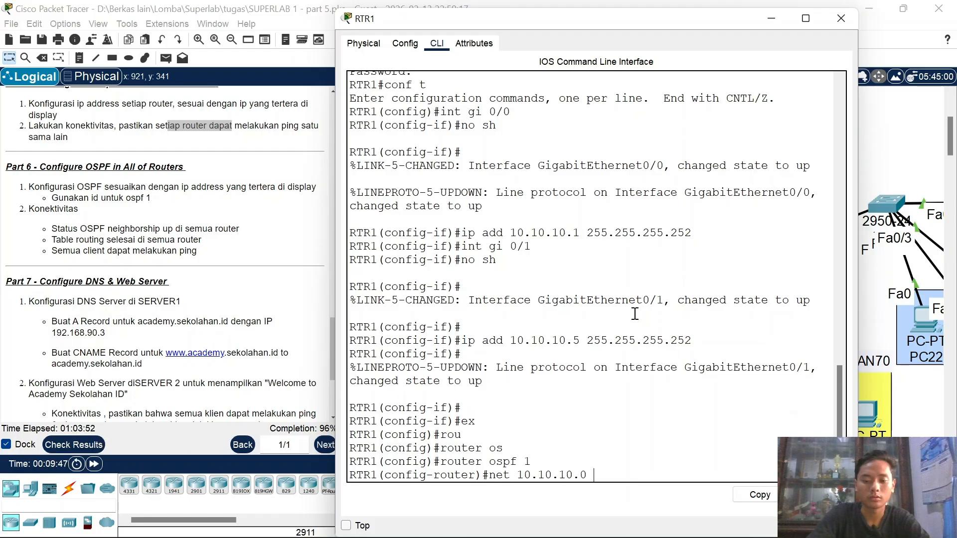
type("0.0.0.3 ar")
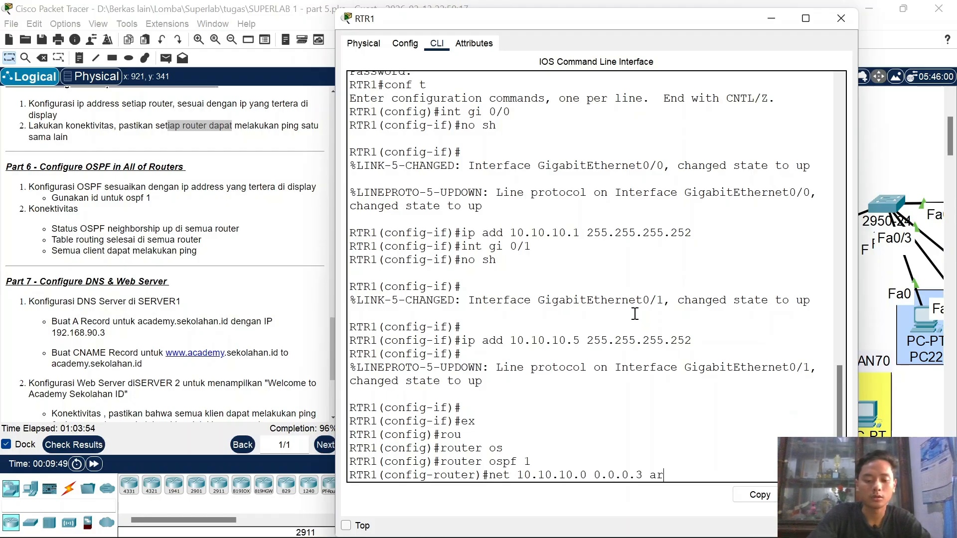
type("e aa ")
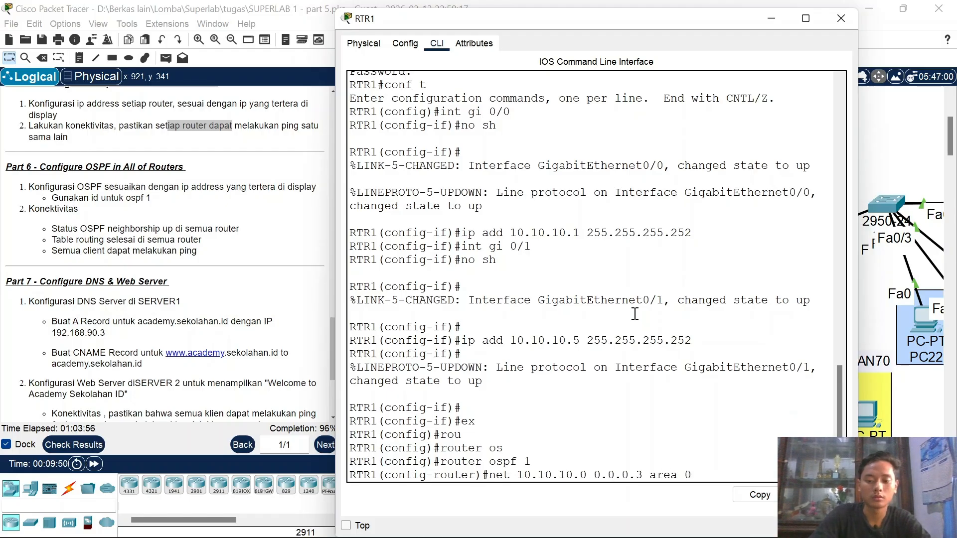
type("0")
key("Return")
key("Up")
key("Left")
key("Left")
key("Left")
key("Left")
key("Left")
key("Left")
key("Left")
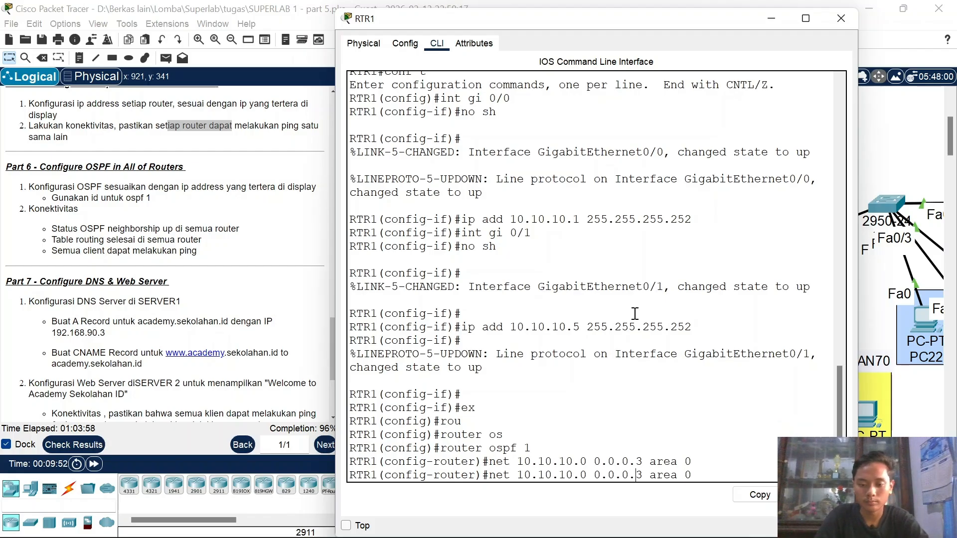
key("Left")
key("Left")
key("Left")
key("Left")
key("Left")
key("Left")
key("Left")
key("Left")
key("BackSpace")
type("4")
key("Return")
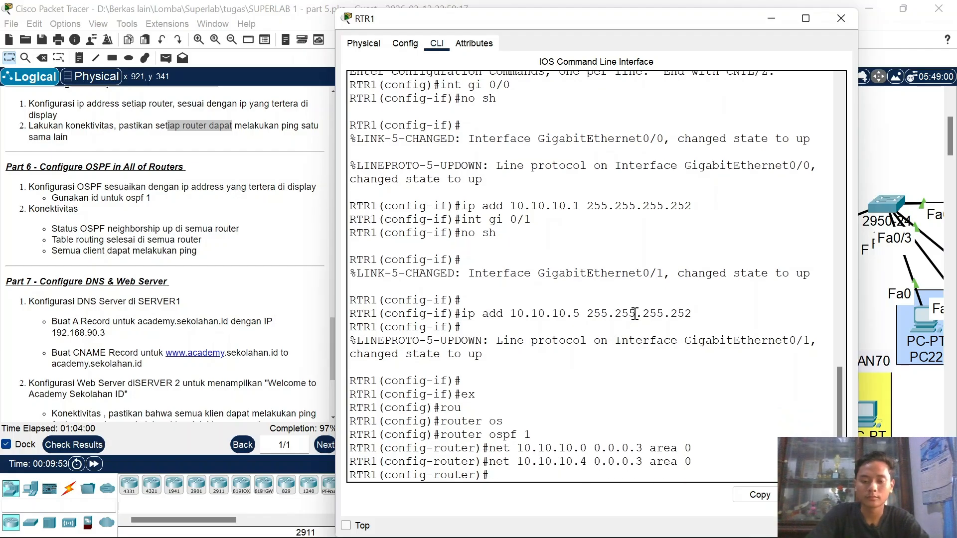
left_click(829, 23)
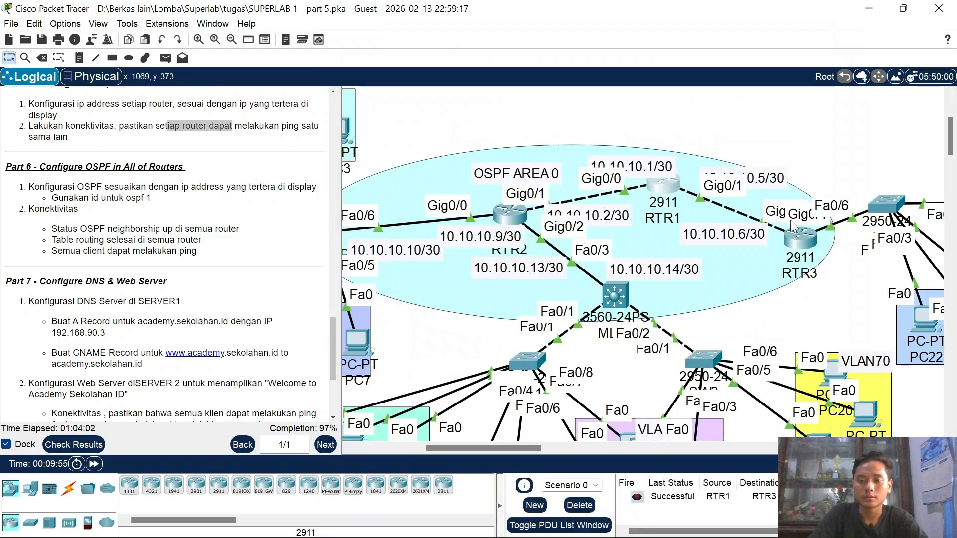
Step: In RTR3's CLI, start OSPF process 1 with router ospf 1
scroll(802, 239, "right", 1)
scroll(802, 239, "right", 5)
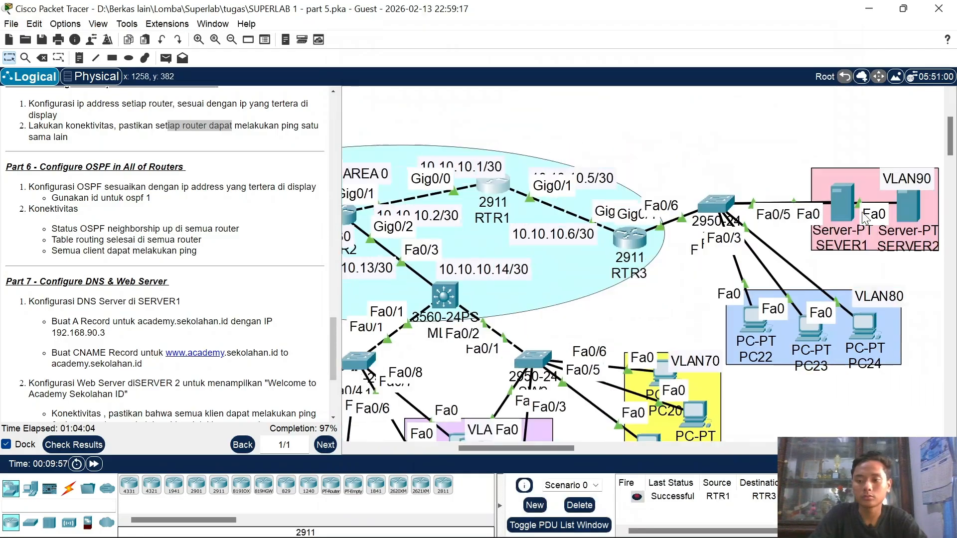
scroll(648, 224, "left", 2)
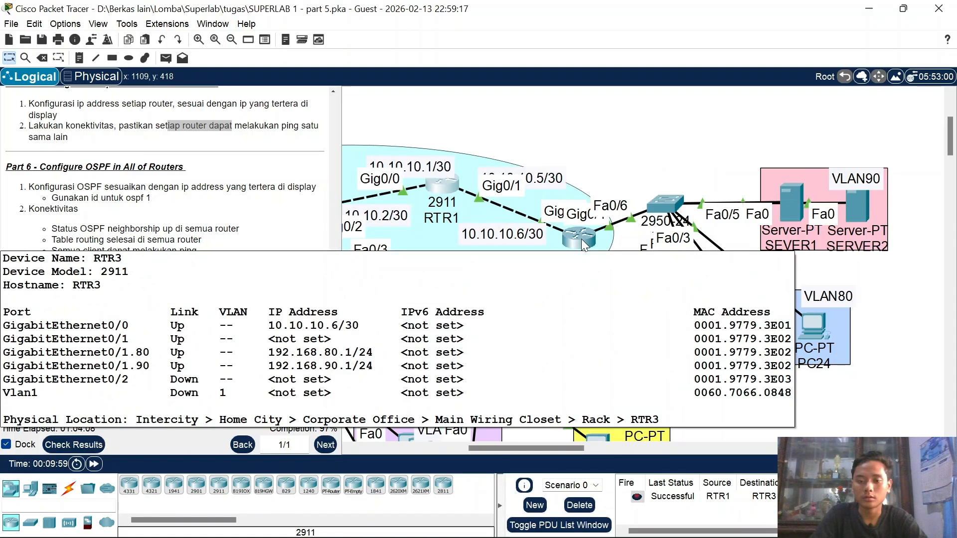
left_click(581, 238)
key("Return")
key("Return")
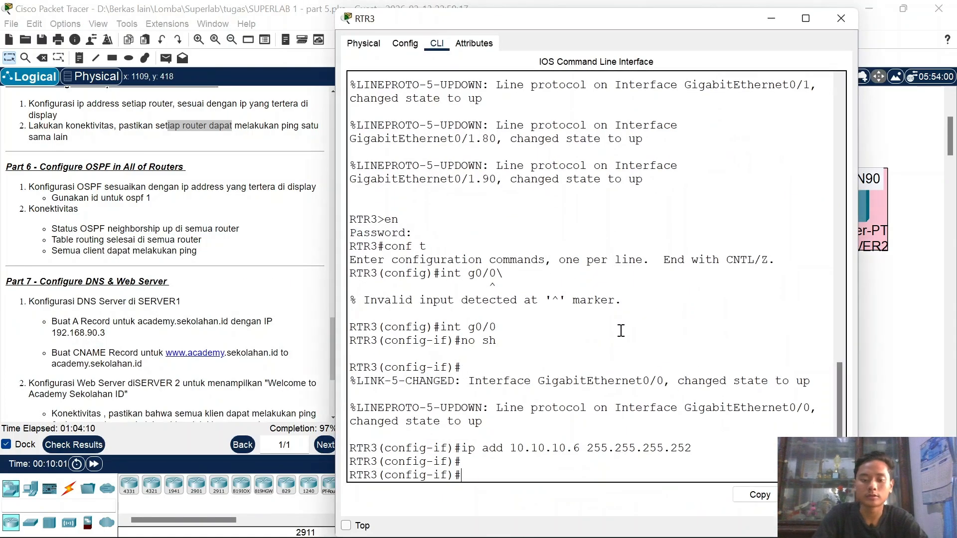
type("ex")
key("Return")
type("rou")
key("Tab")
type("os")
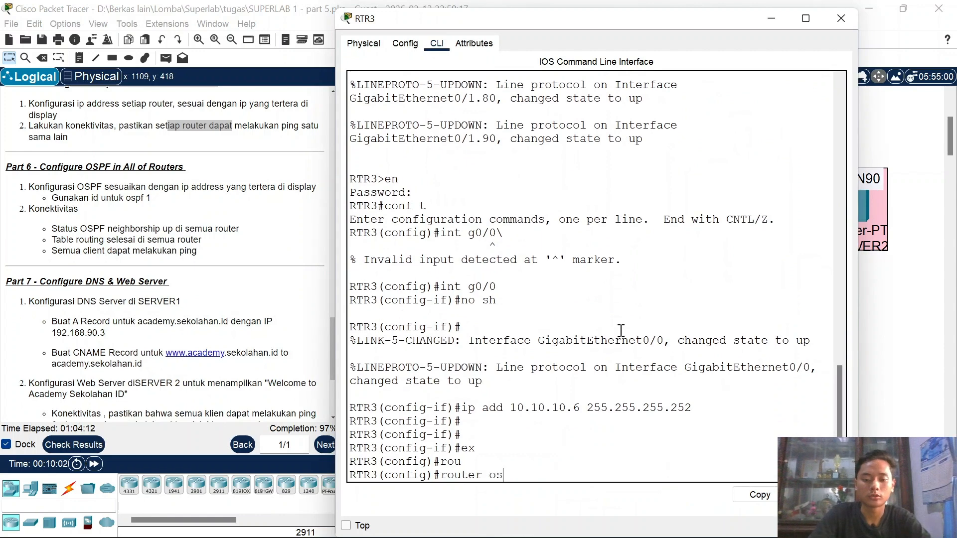
key("Tab")
type("1")
key("Return")
Step: Advertise network 10.10.10.4 0.0.0.3 in OSPF area 0
type("net 10.")
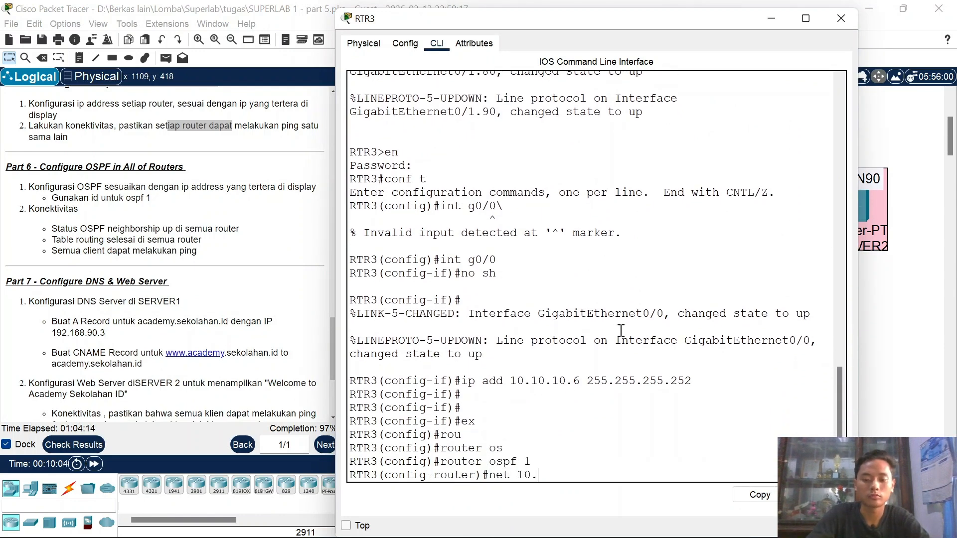
type("10.10.10.4 ")
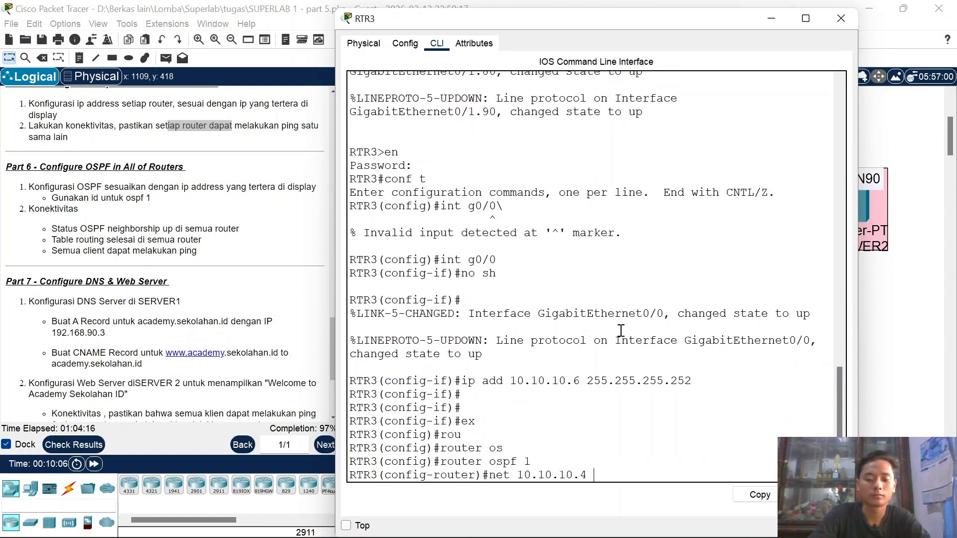
type("0.0.0")
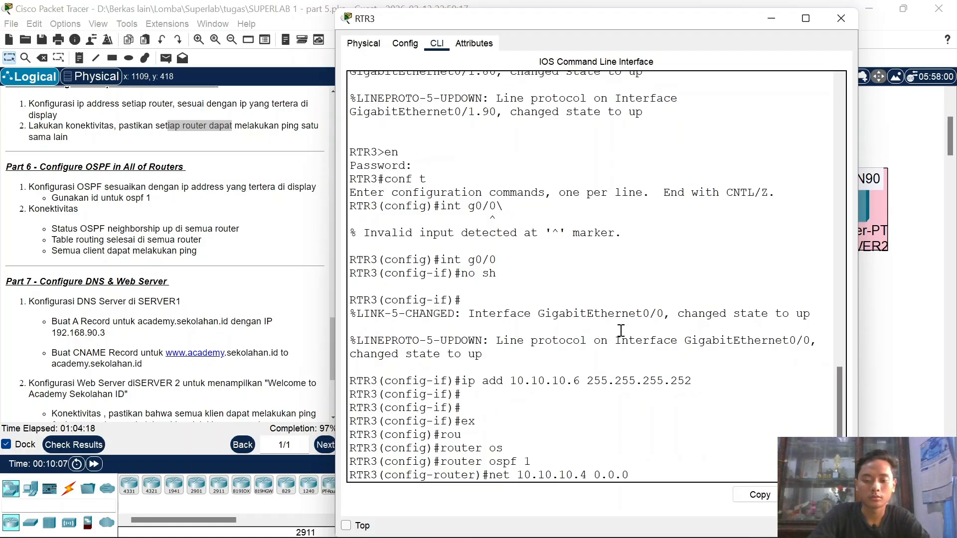
type("3 area")
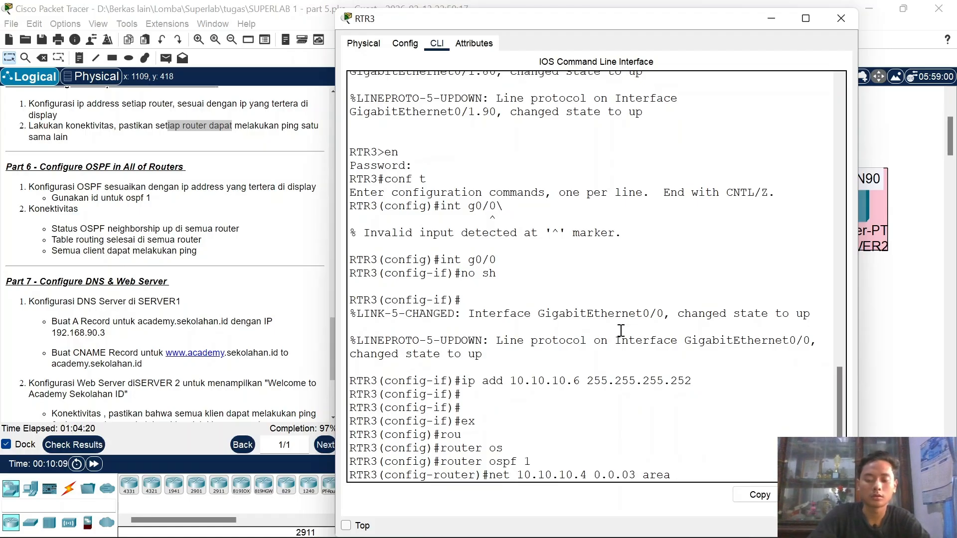
key("Left")
key("Left")
key("Left")
key("Left")
key("Left")
key("Left")
type(".")
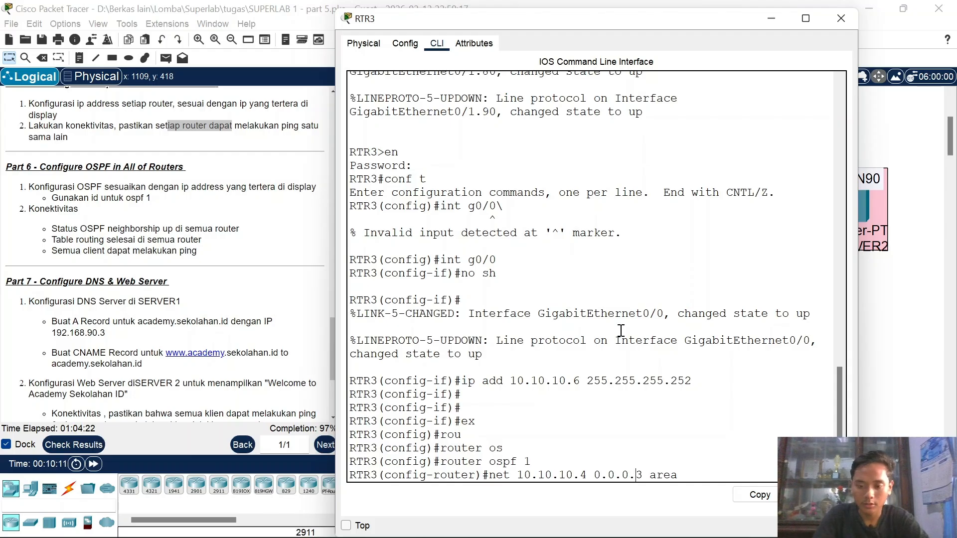
key("End")
type("0")
key("Return")
Step: Advertise 192.168.80.0 and 192.168.90.0 0.0.0.255 in area 0, then close RTR3
type("net")
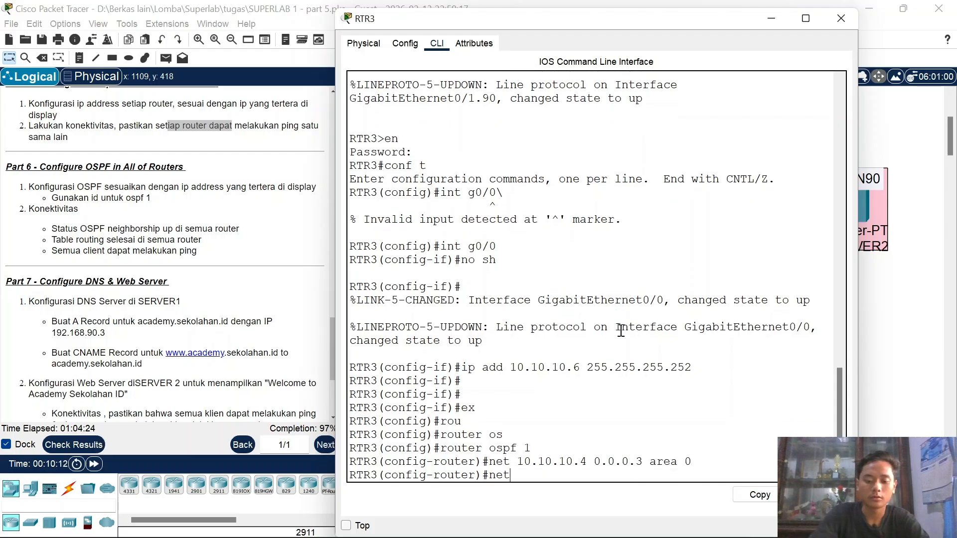
type(" 192.168.80")
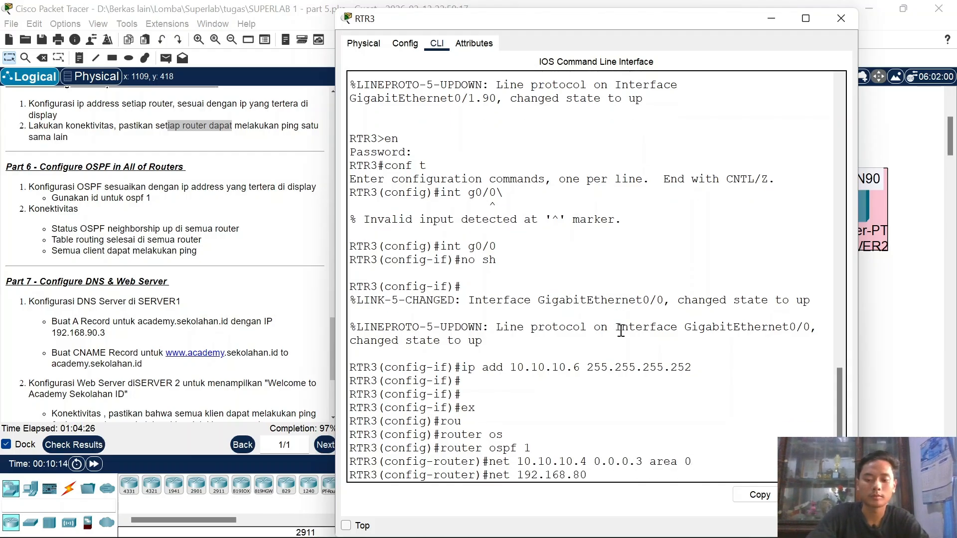
key("BackSpace")
key("BackSpace")
key("BackSpace")
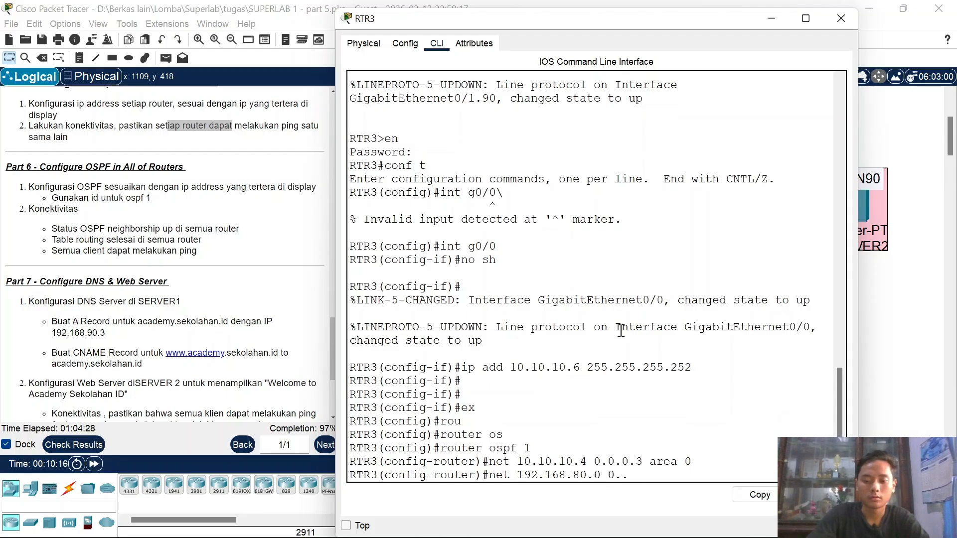
type("255")
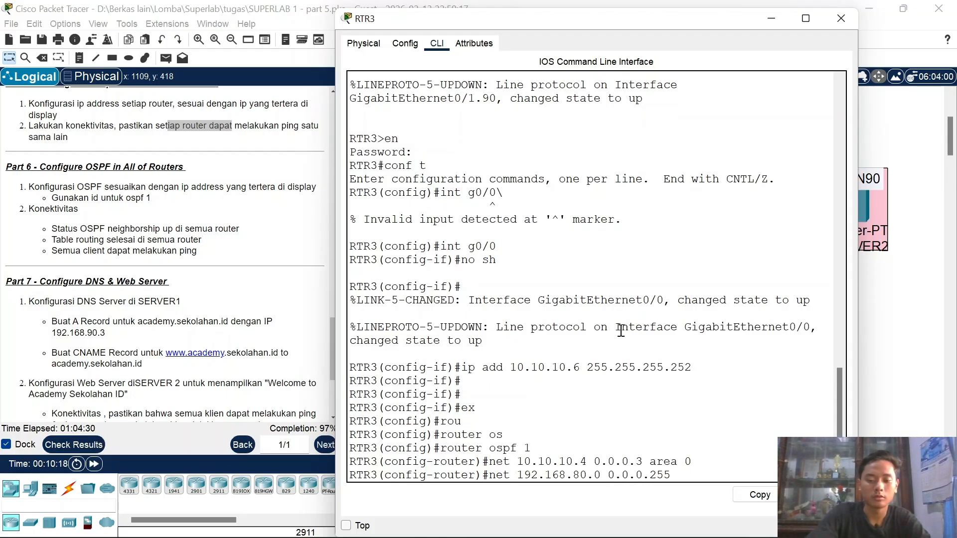
type(" area 0")
key("Return")
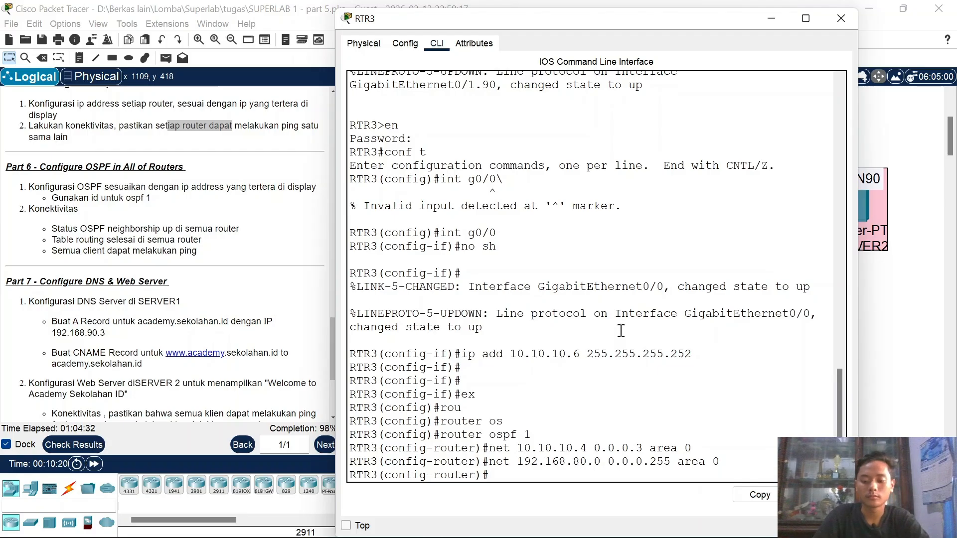
key("Up")
key("BackSpace")
key("BackSpace")
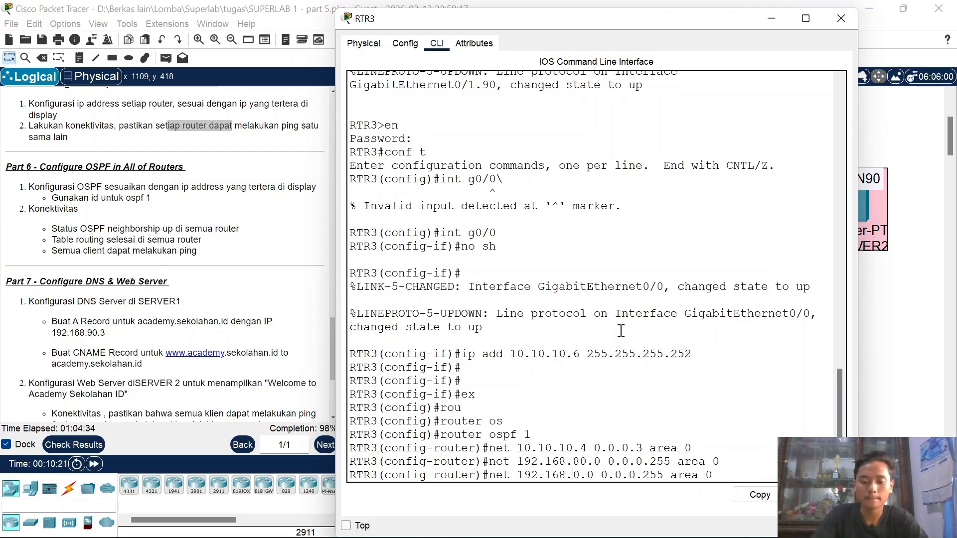
type("90")
key("Return")
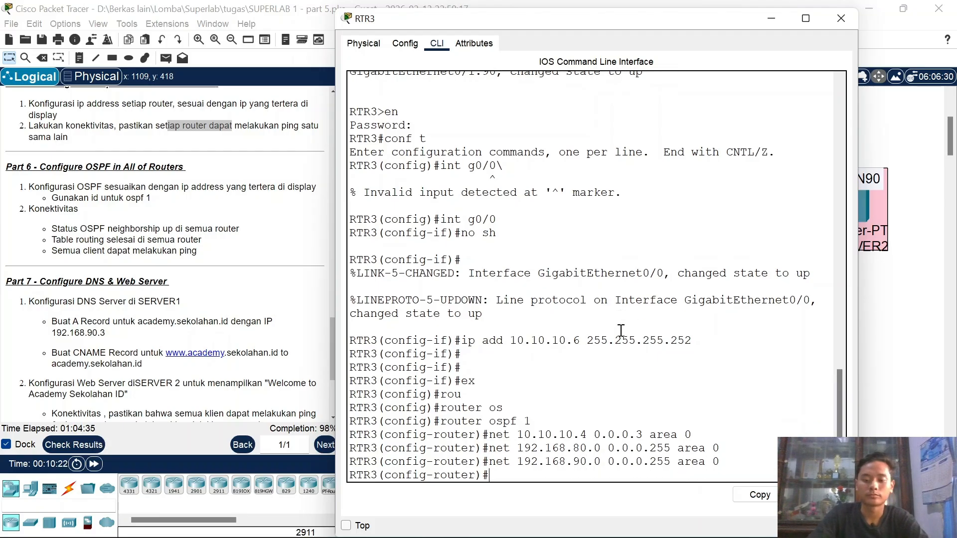
left_click(841, 19)
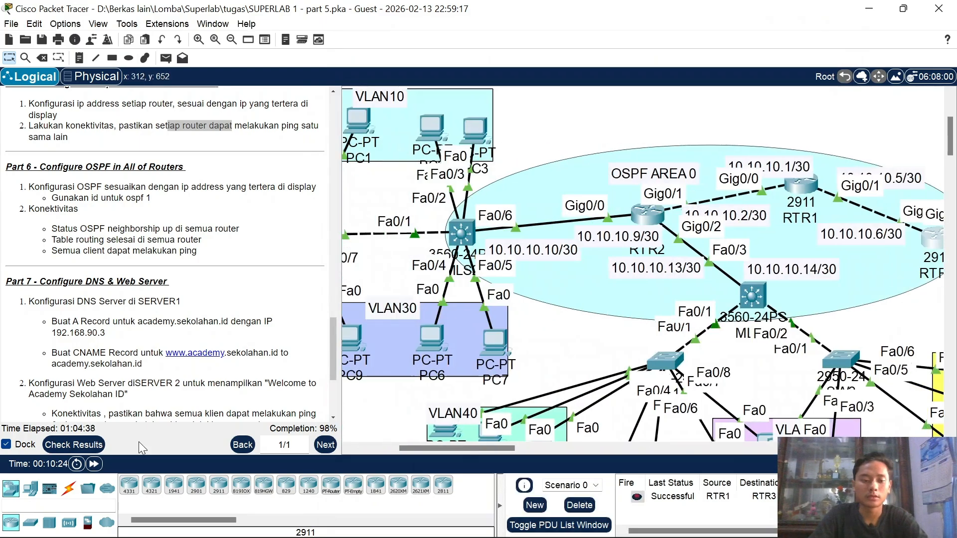
Step: Pan across the topology and open the MLS2 multilayer switch's command line
scroll(598, 246, "left", 4)
scroll(599, 246, "right", 5)
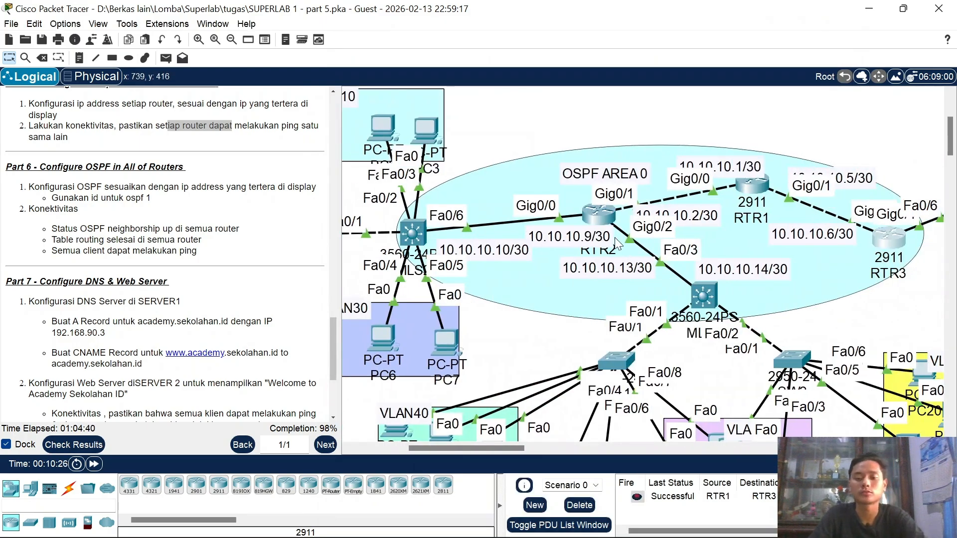
scroll(624, 308, "left", 4)
scroll(624, 308, "right", 4)
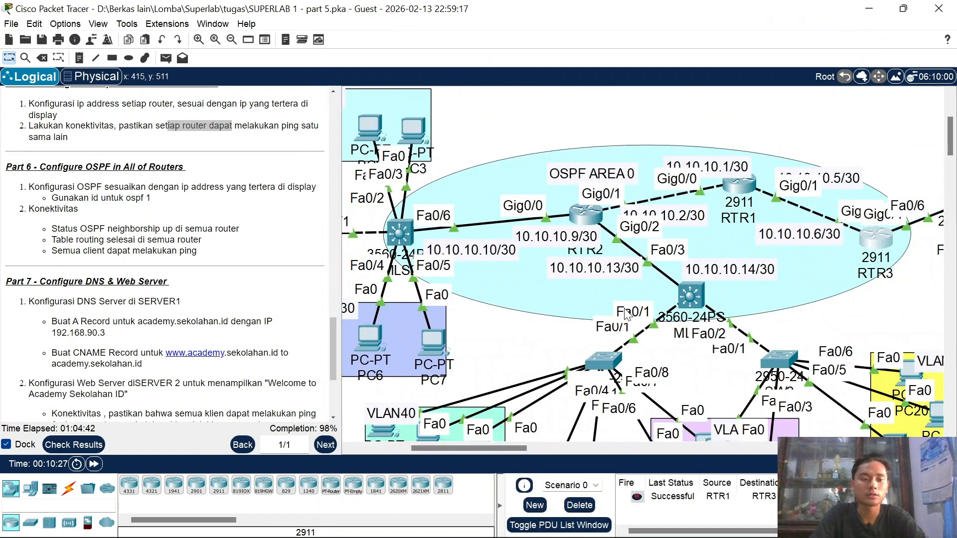
scroll(472, 282, "left", 4)
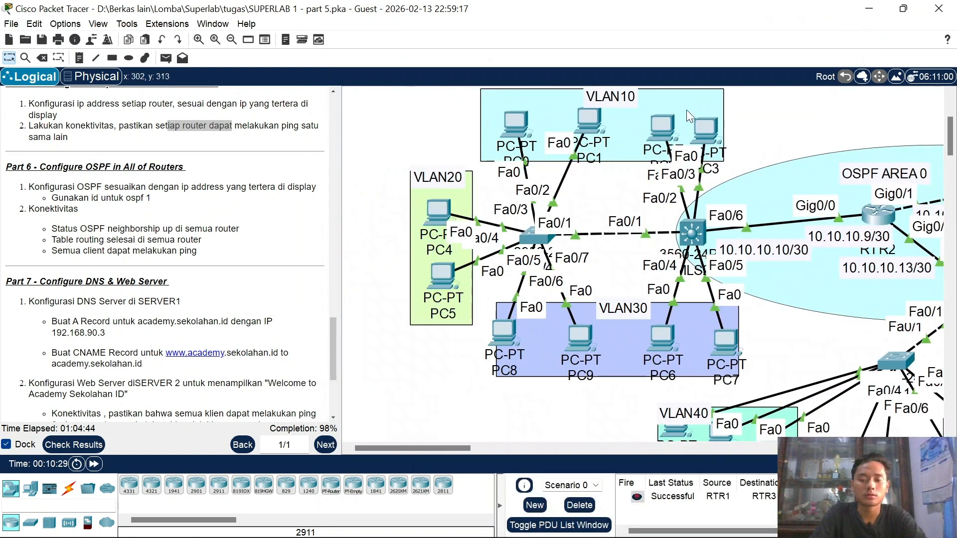
scroll(531, 326, "right", 5)
scroll(720, 307, "down", 2)
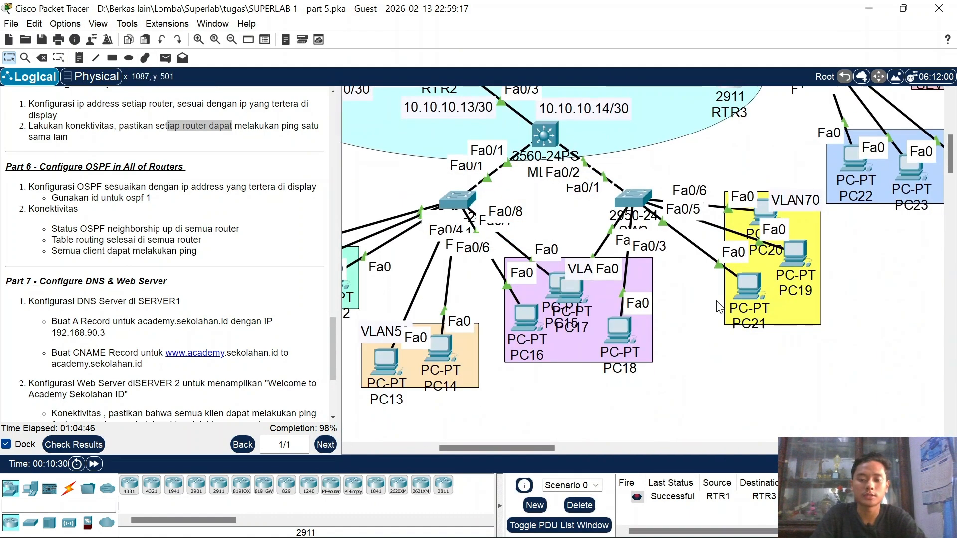
scroll(698, 289, "up", 1)
scroll(648, 254, "left", 3)
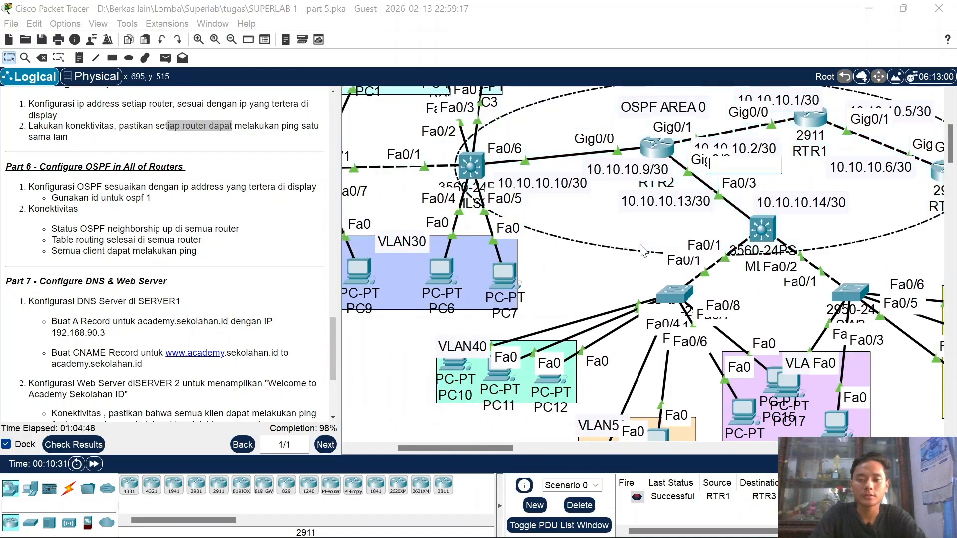
left_click(475, 168)
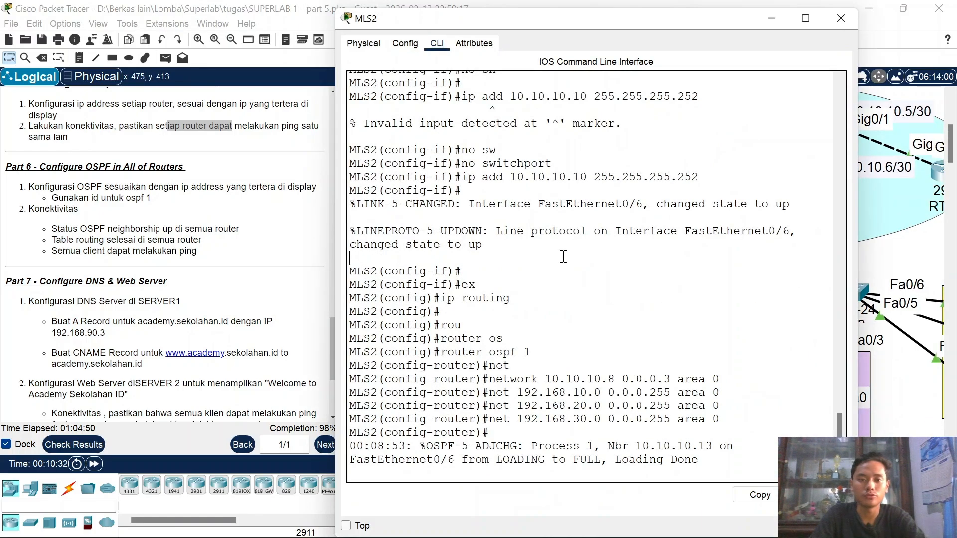
Step: Exit router mode and display MLS2's routing table twice with do sh ip route
key("Return")
key("Return")
type("ex")
key("Return")
type("do")
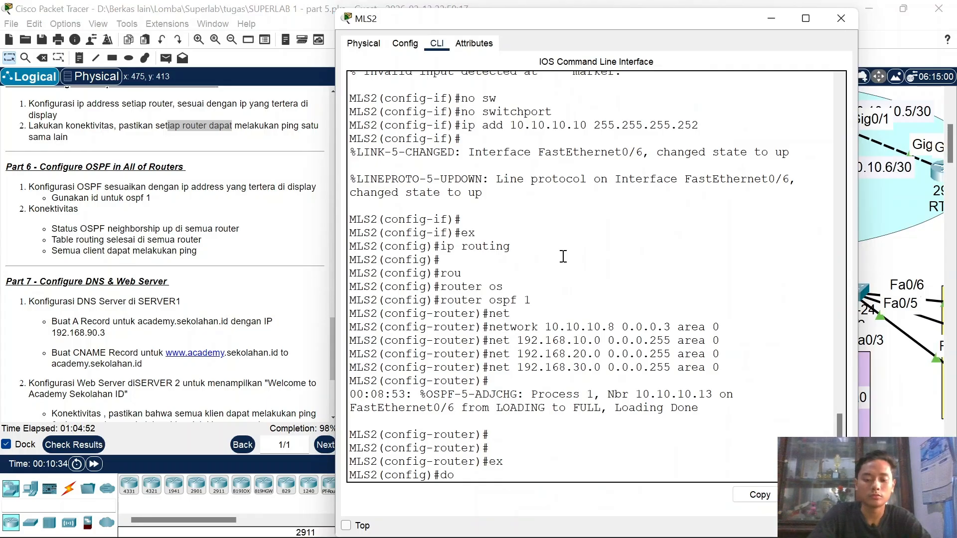
type(" sh ip roue")
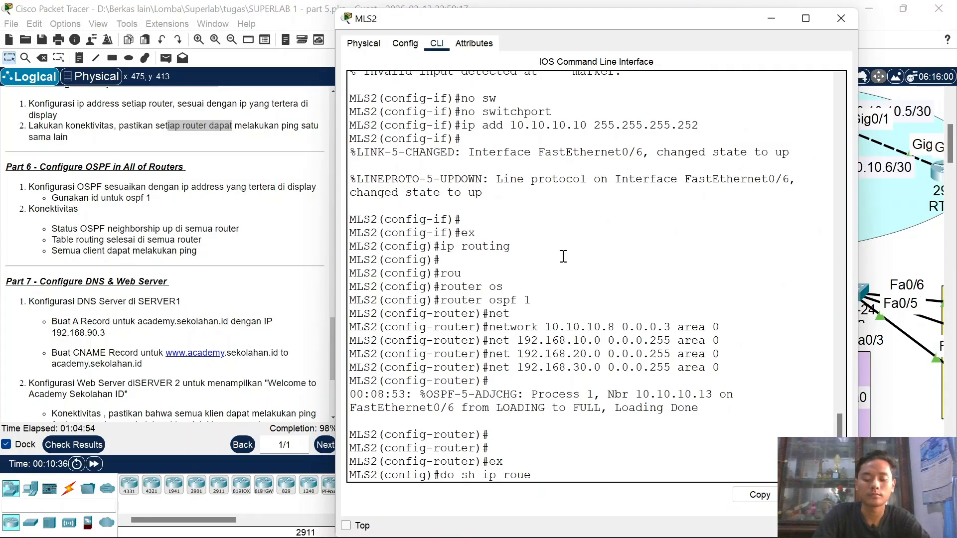
key("BackSpace")
key("Return")
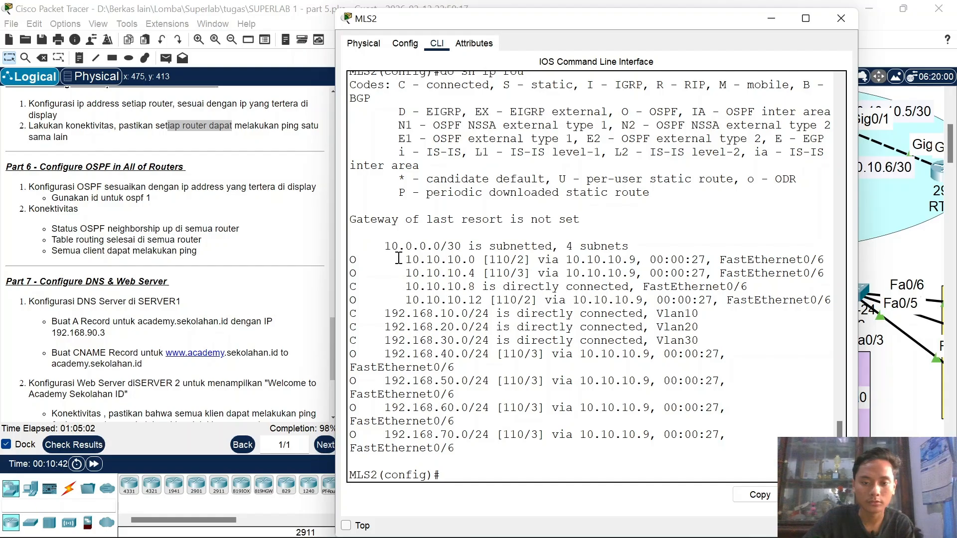
left_click_drag(406, 260, 472, 260)
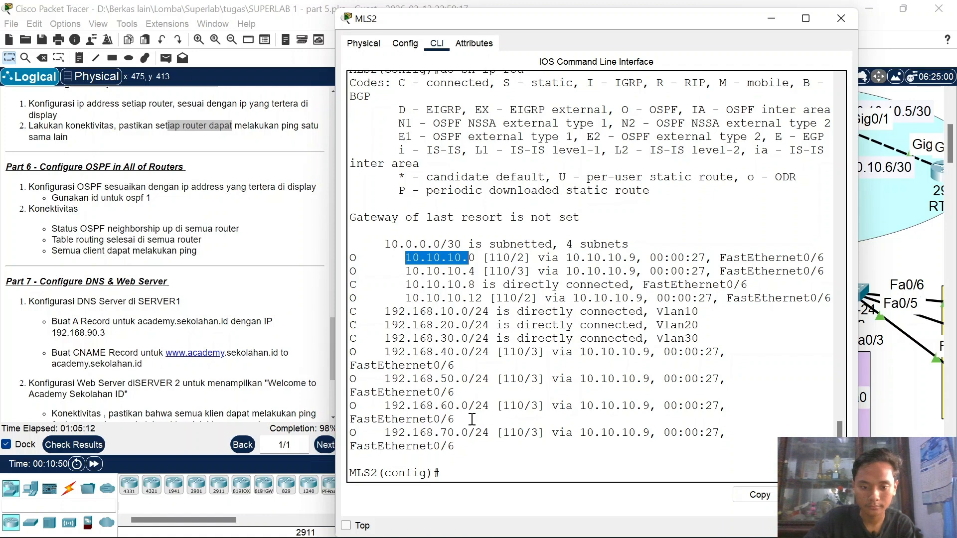
key("Up")
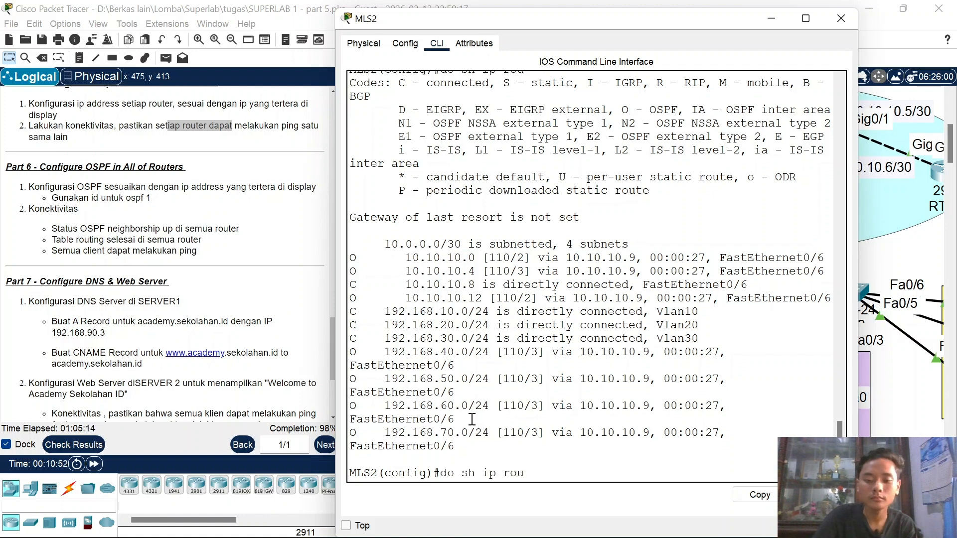
key("Return")
Step: Ping 192.168.90.1 from MLS2
key("space")
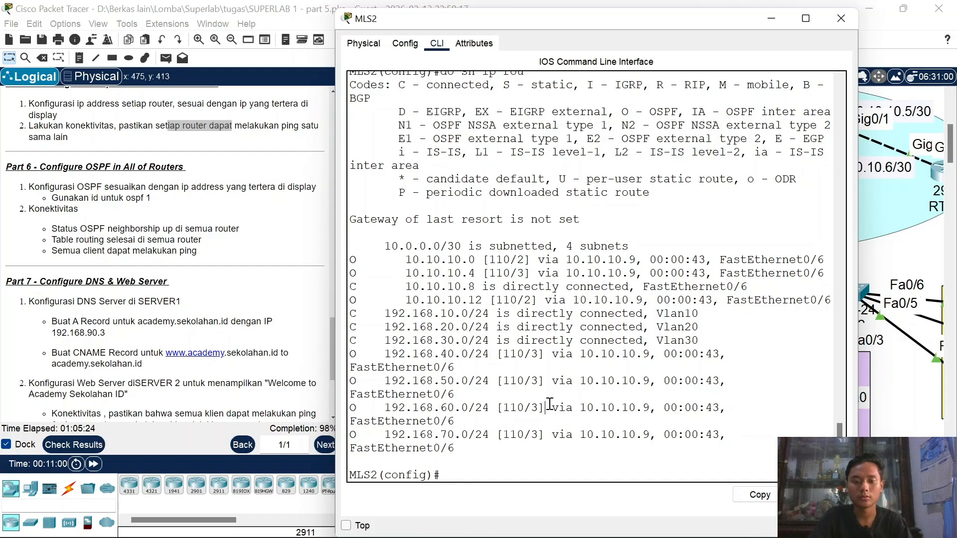
type("do ping ")
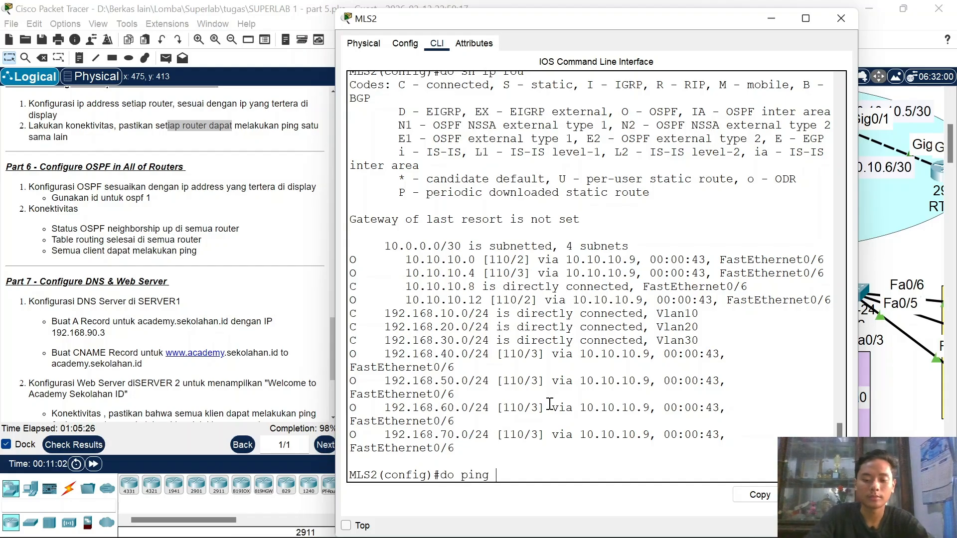
type("192.168.90.1")
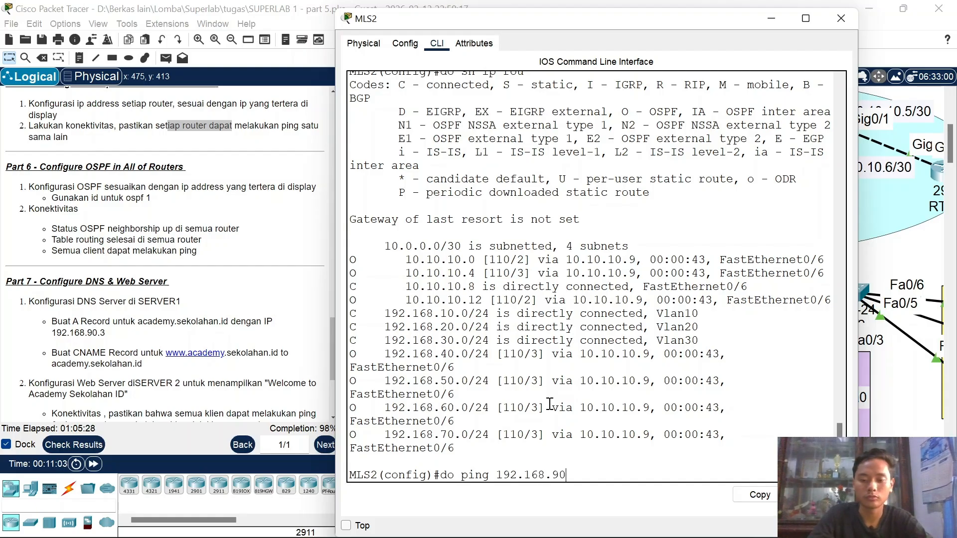
key("Return")
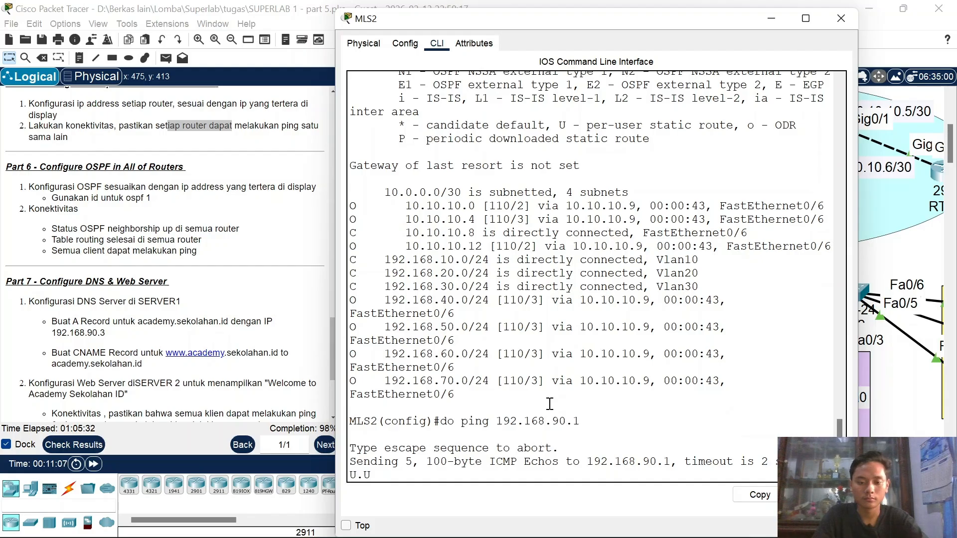
left_click(855, 23)
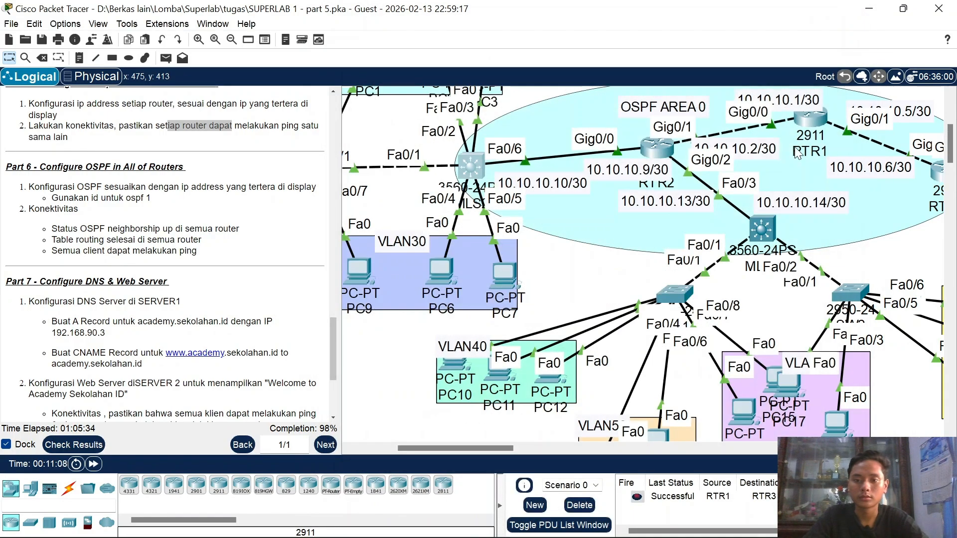
scroll(794, 148, "right", 5)
scroll(794, 148, "up", 3)
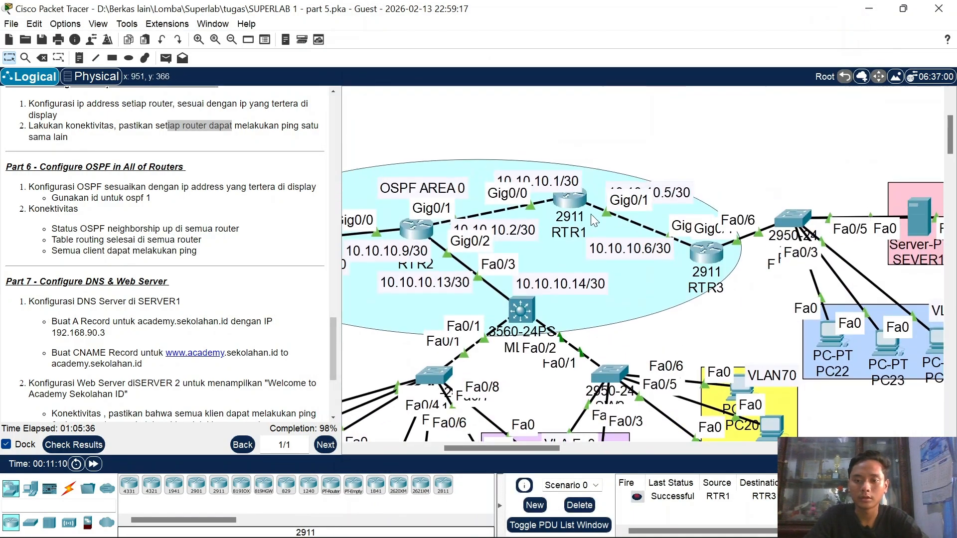
left_click(576, 199)
key("Return")
key("Return")
key("Return")
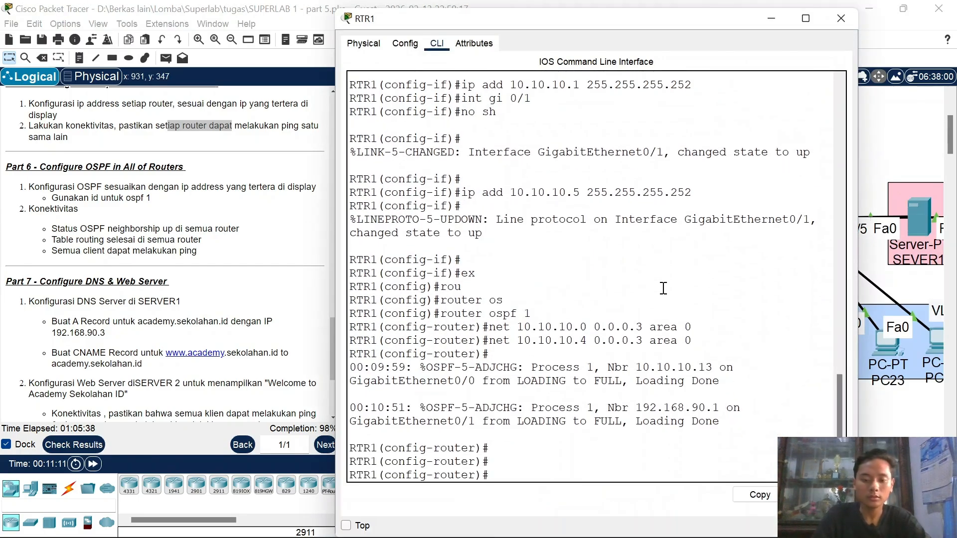
type("ex")
key("Return")
type("do sh")
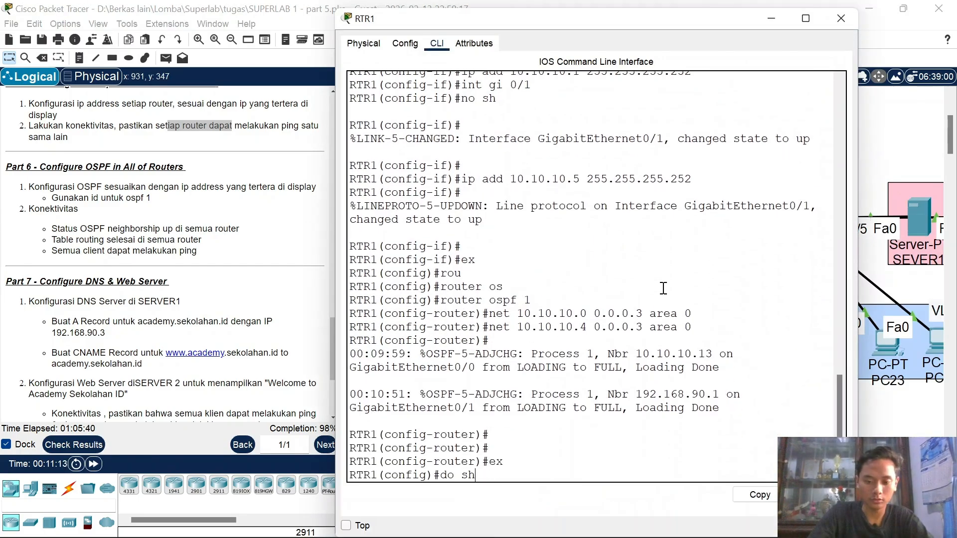
type(" ip rou")
key("Return")
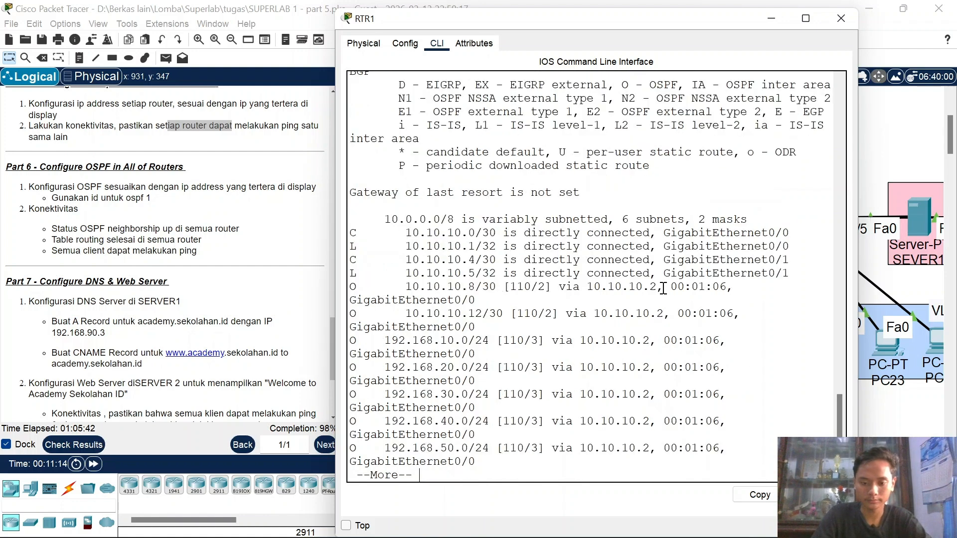
key("space")
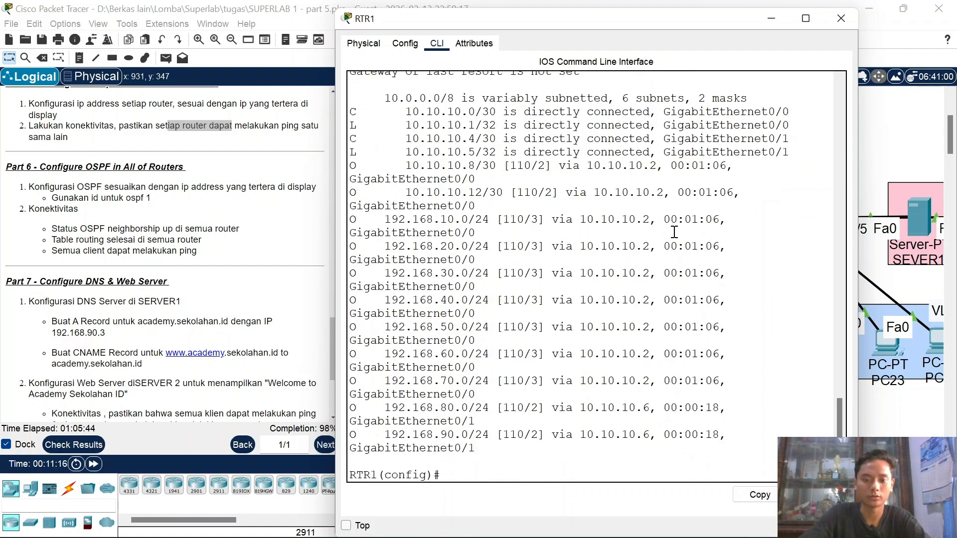
left_click(840, 20)
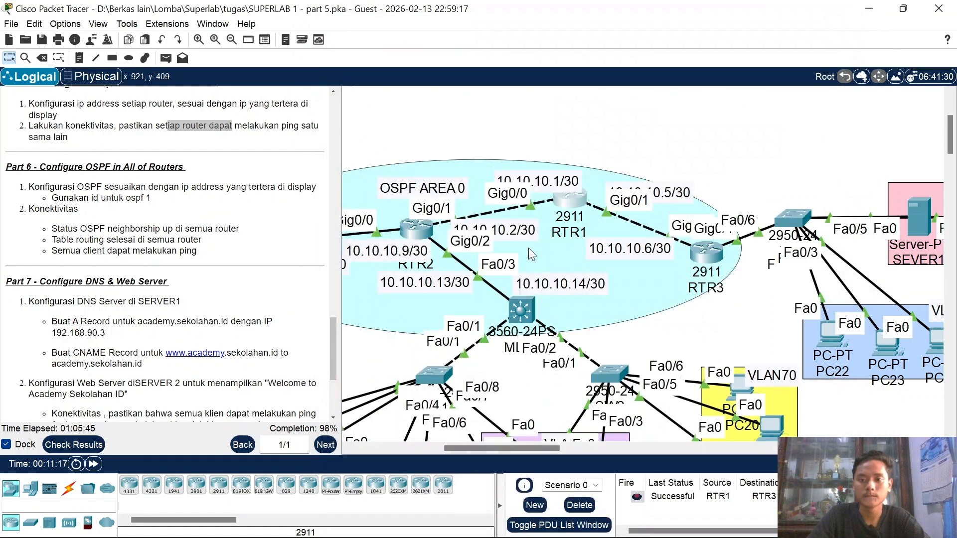
left_click(415, 234)
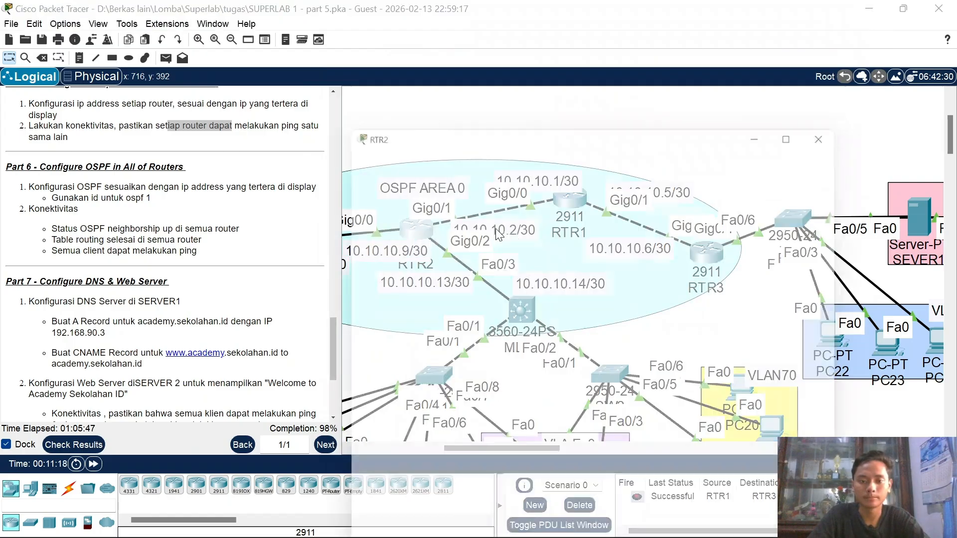
key("Return")
type("do sh")
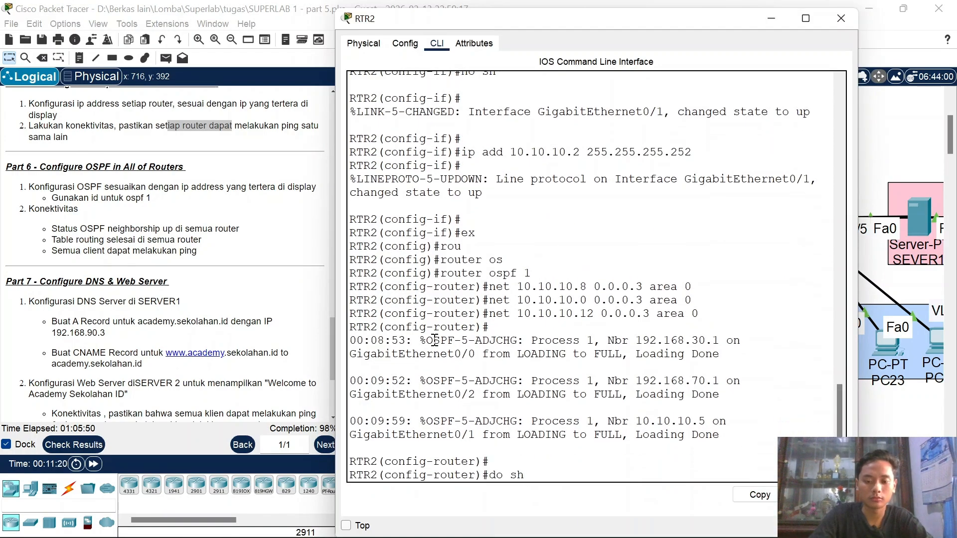
type(" ip rou")
key("Return")
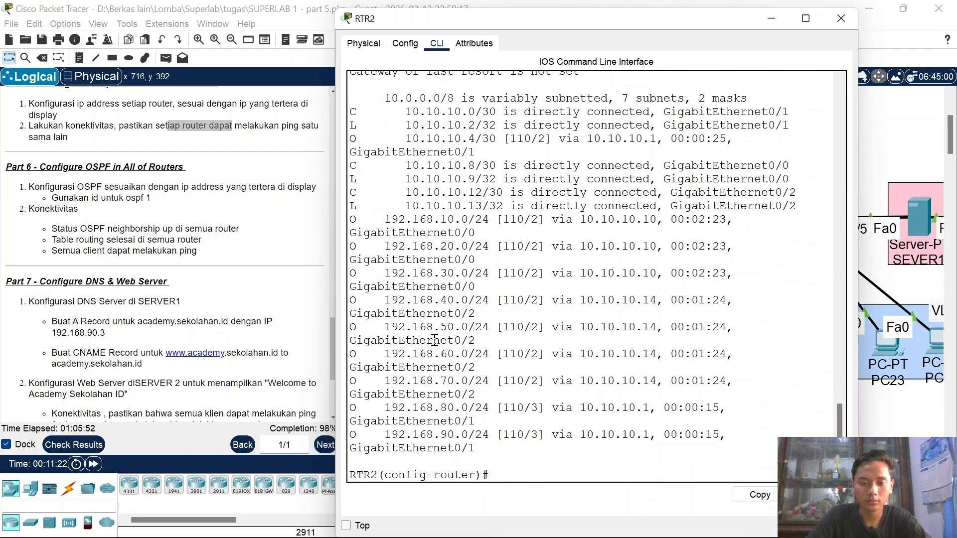
left_click(840, 19)
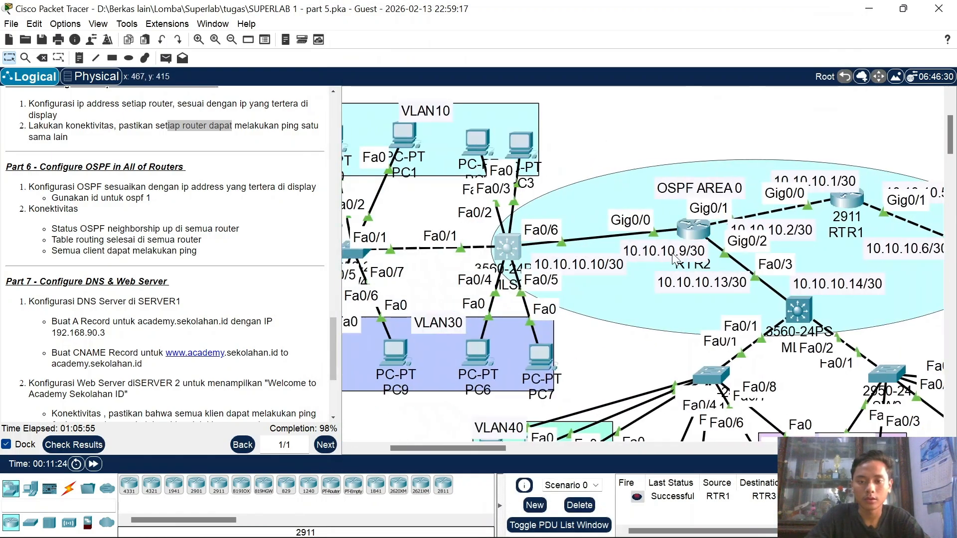
left_click(507, 252)
key("Return")
key("Return")
type("do sh")
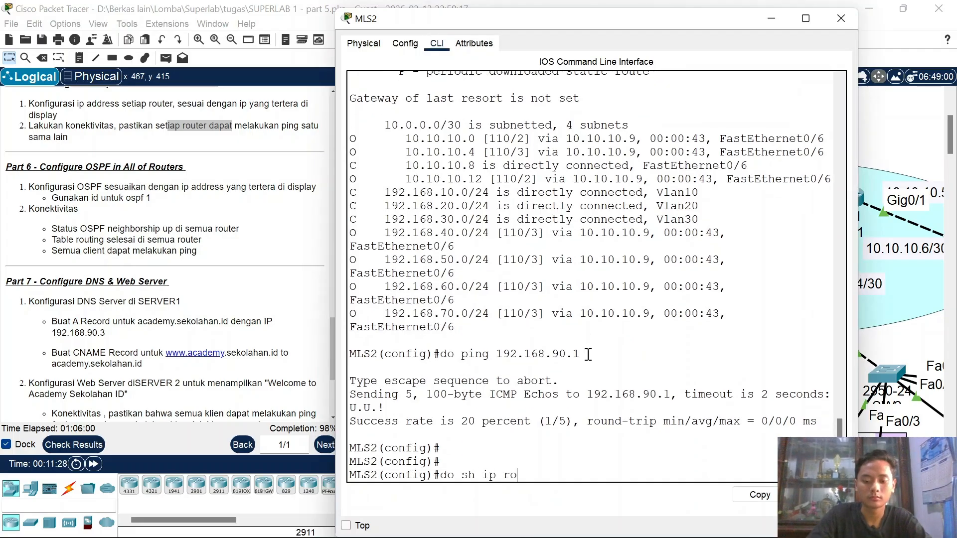
type(" ip ro")
key("Return")
key("space")
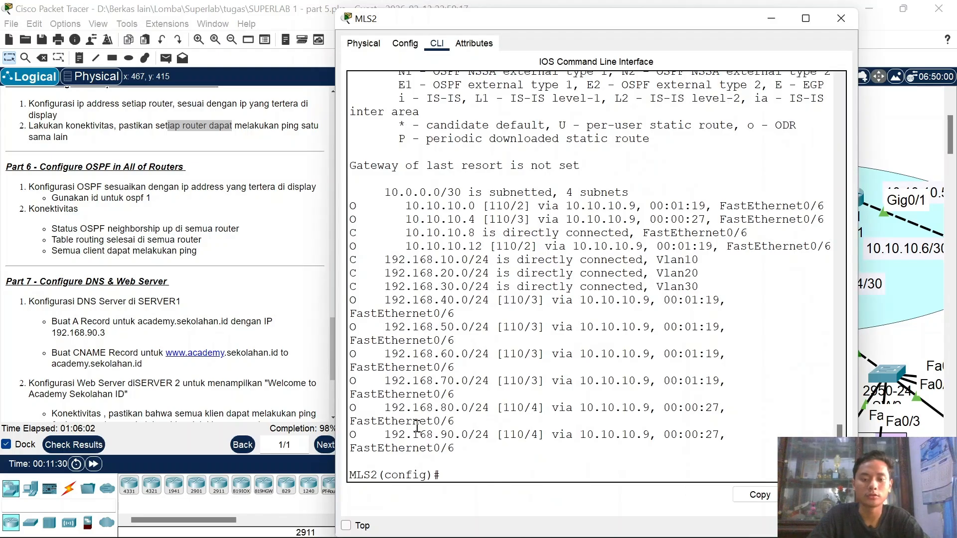
left_click_drag(417, 424, 467, 441)
left_click(473, 455)
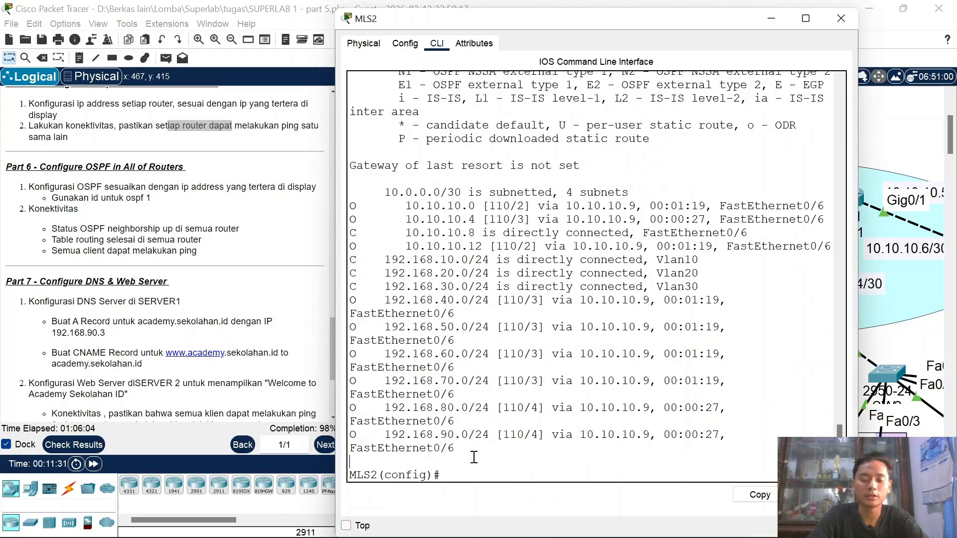
type("do sh ip rou")
key("Up")
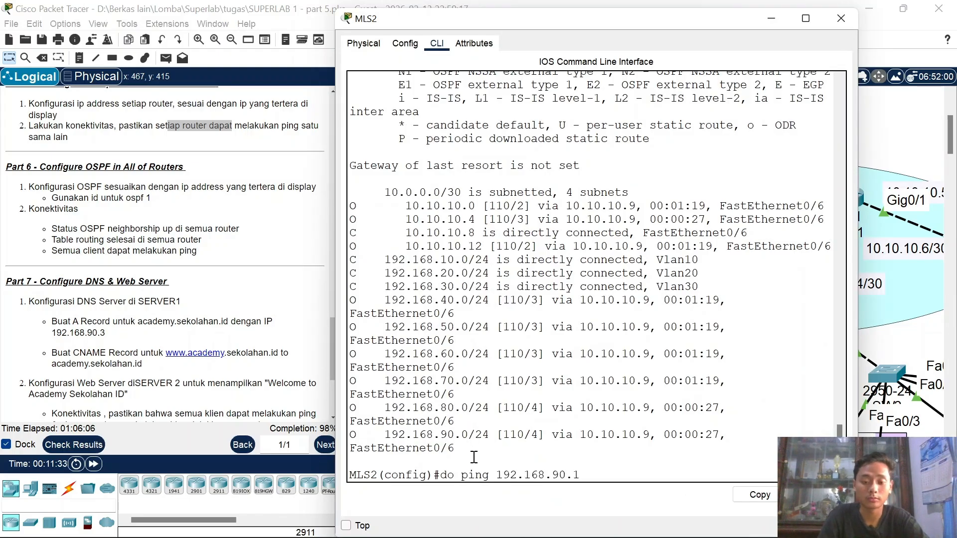
key("Down")
key("Up")
key("Return")
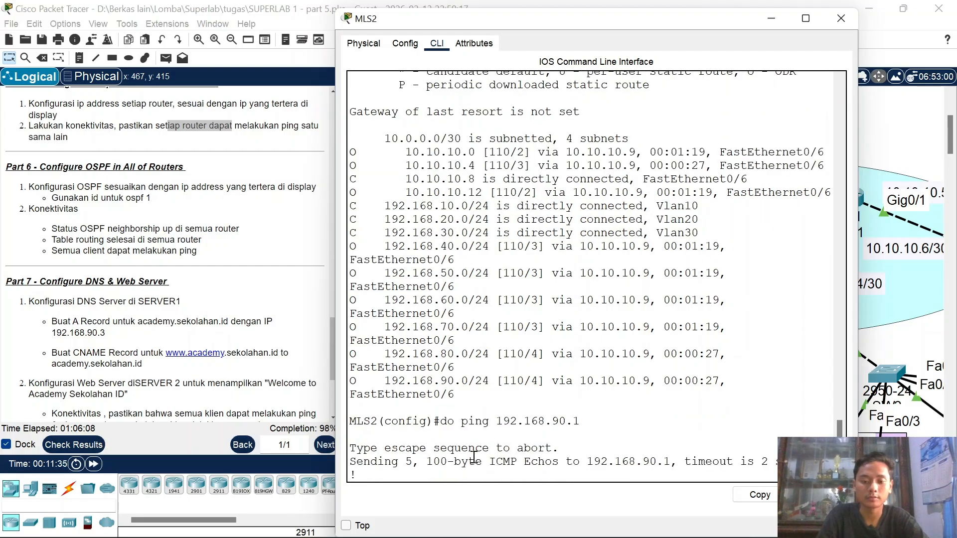
left_click_drag(483, 451, 510, 450)
left_click(836, 14)
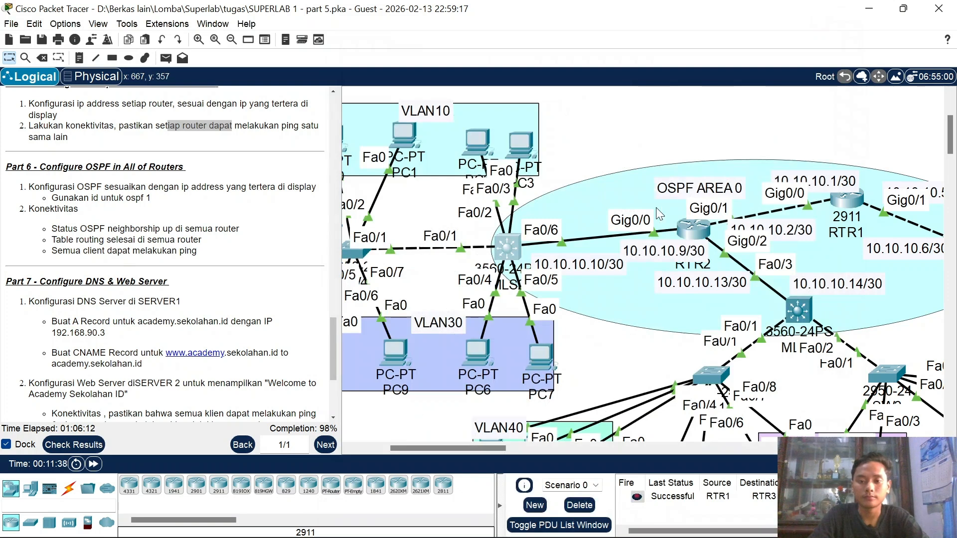
Step: Ping 192.168.90.2 twice from PC2's command prompt, then close PC2
scroll(655, 207, "up", 3)
scroll(656, 208, "left", 3)
left_click(592, 138)
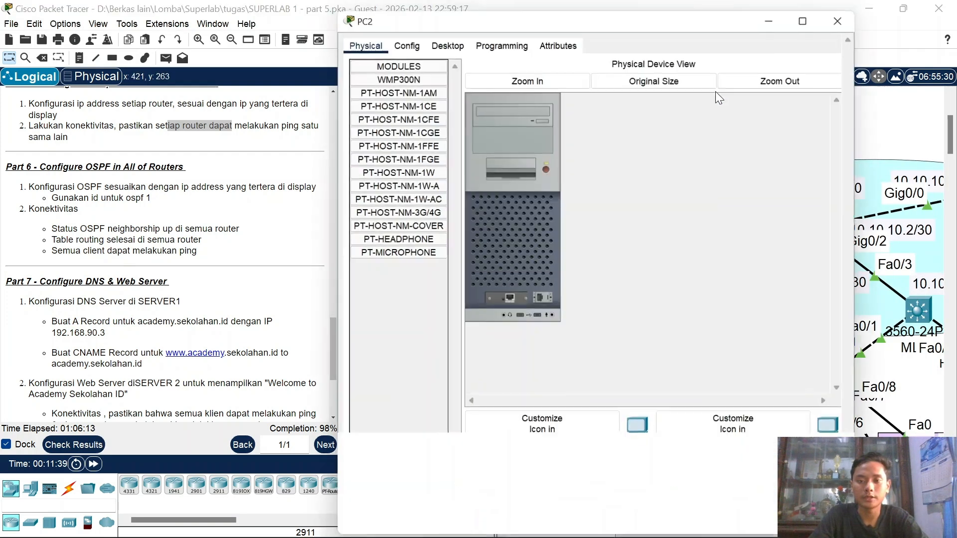
left_click(447, 44)
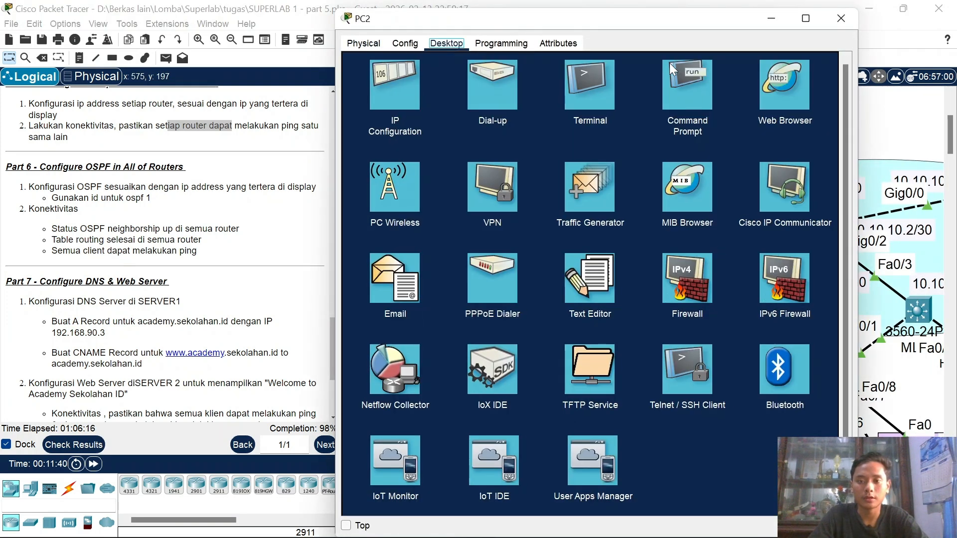
left_click(680, 80)
type("poing")
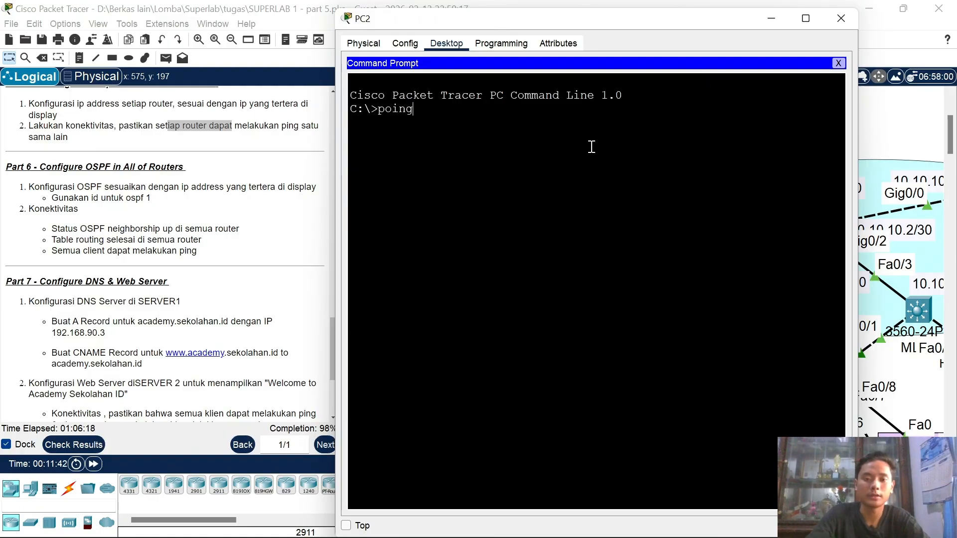
key("BackSpace")
key("BackSpace")
key("BackSpace")
key("BackSpace")
type("ing")
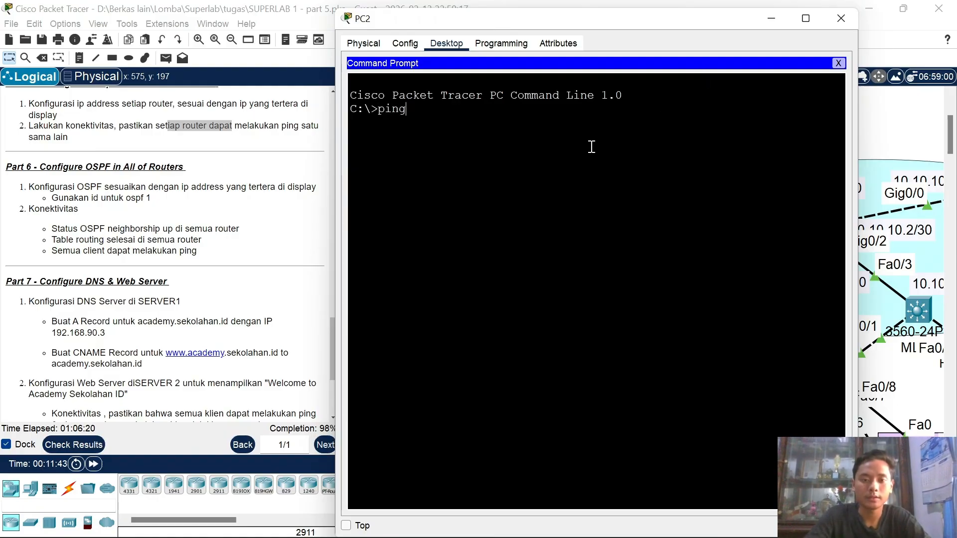
type(" 192.168.90.2")
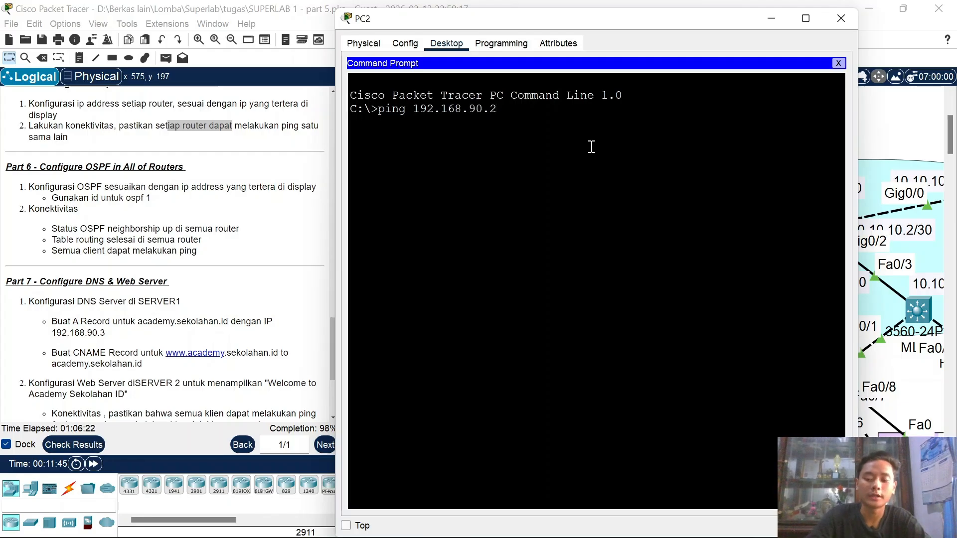
key("Return")
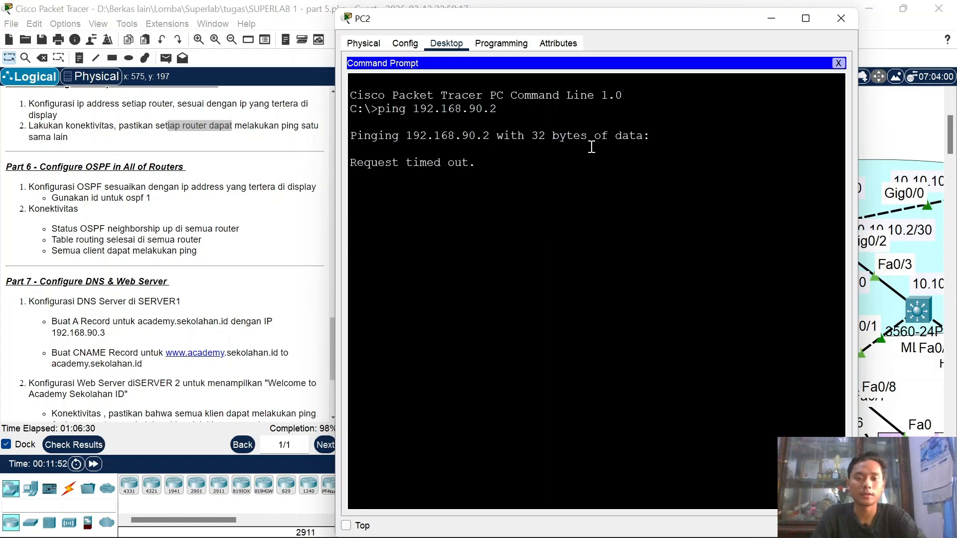
key("ctrl+c")
key("Return")
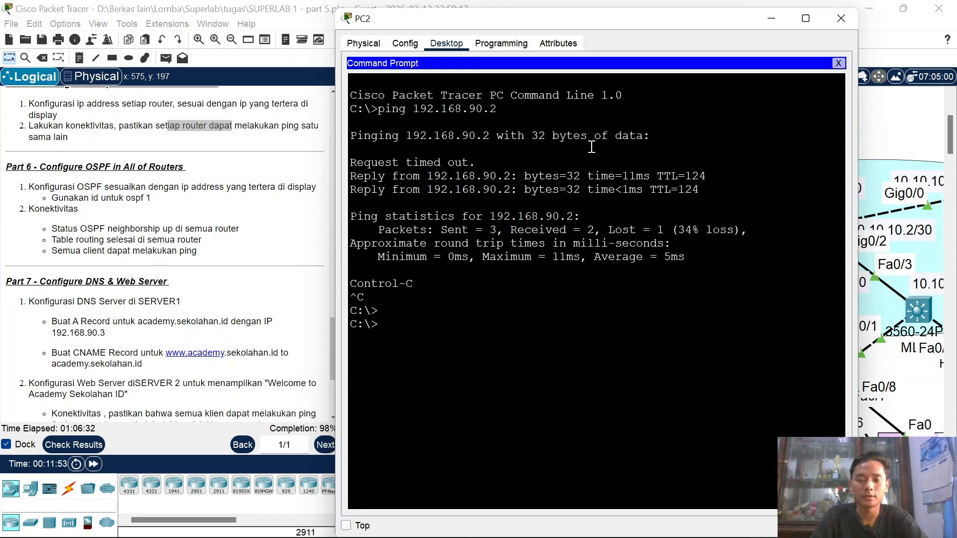
key("Up")
key("Return")
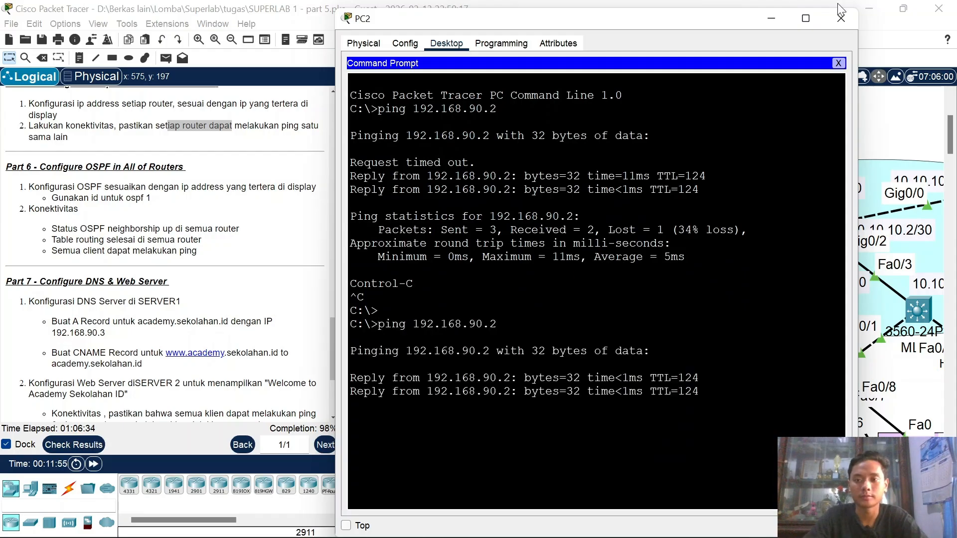
left_click(840, 19)
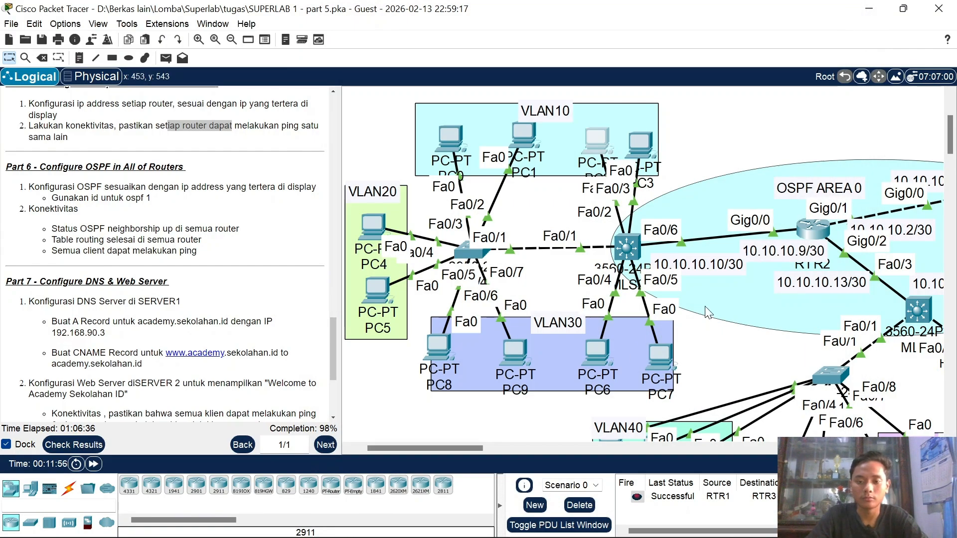
Step: Ping 192.168.20.2 twice from PC19's command prompt, then close PC19
scroll(747, 297, "right", 5)
scroll(603, 252, "down", 3)
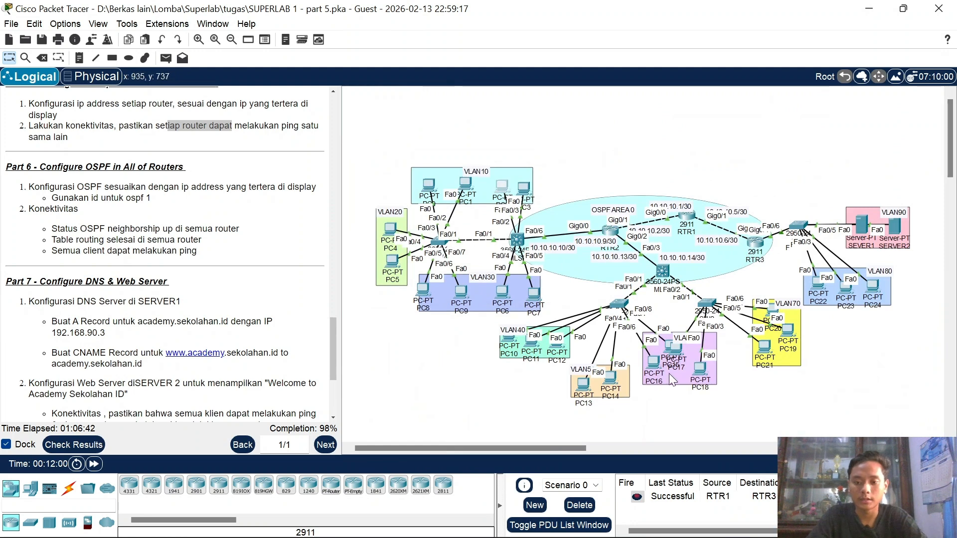
left_click(787, 330)
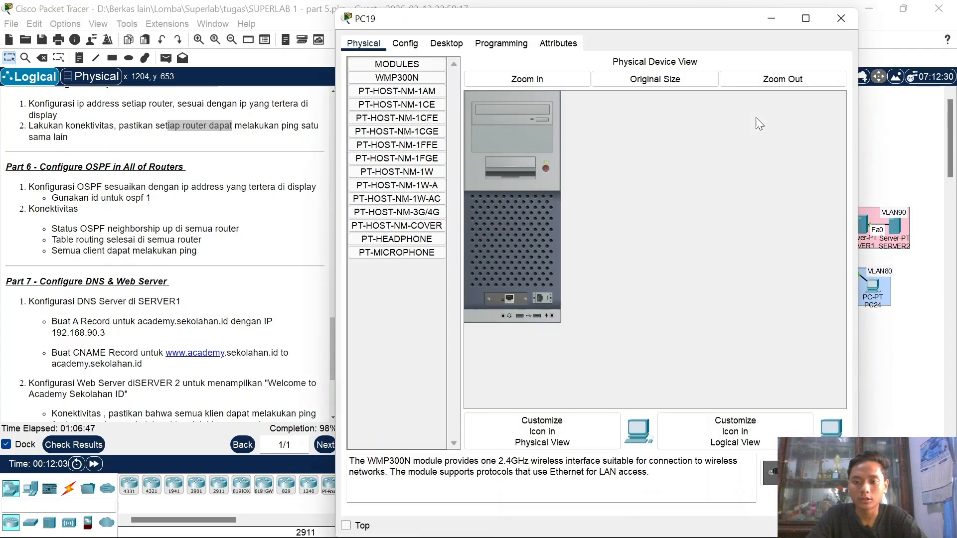
left_click(447, 44)
left_click(668, 89)
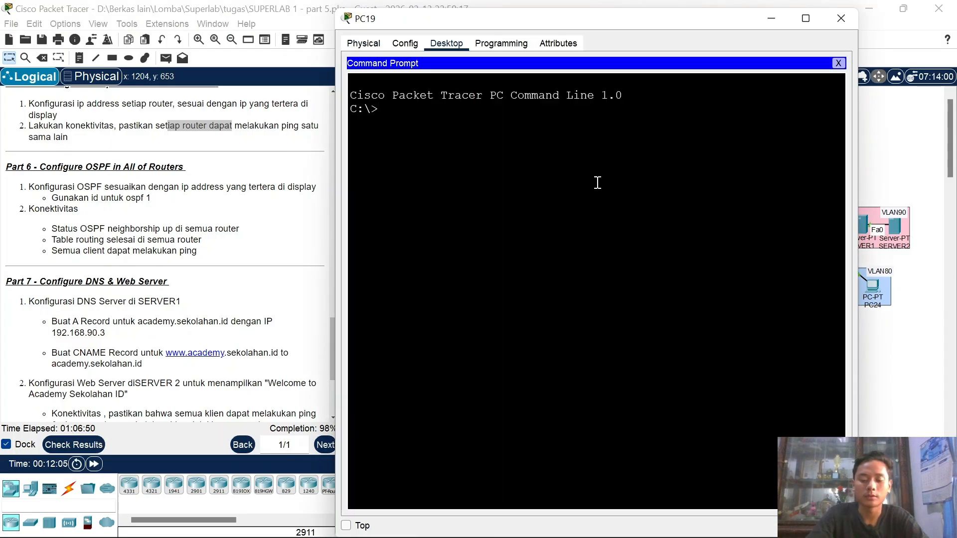
type("ping 192.168.20.2")
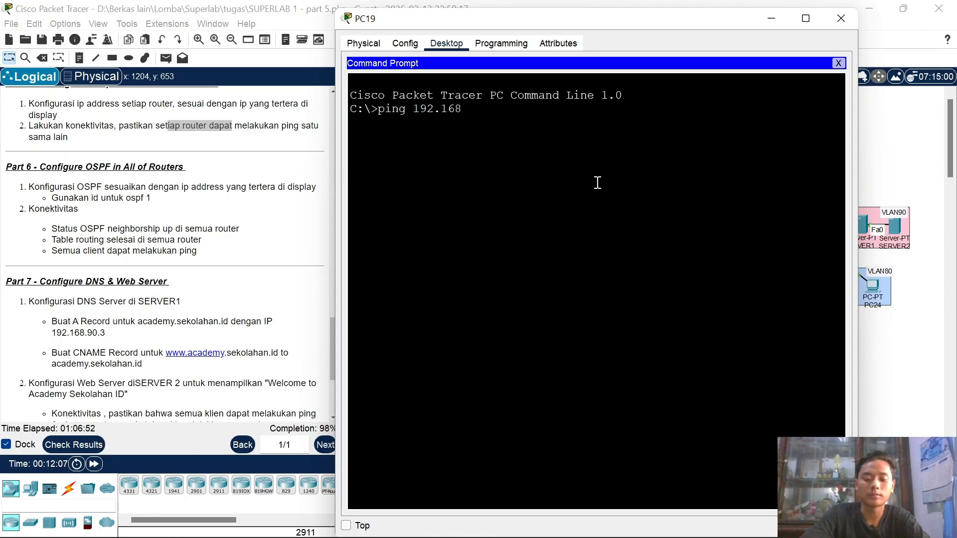
key("Return")
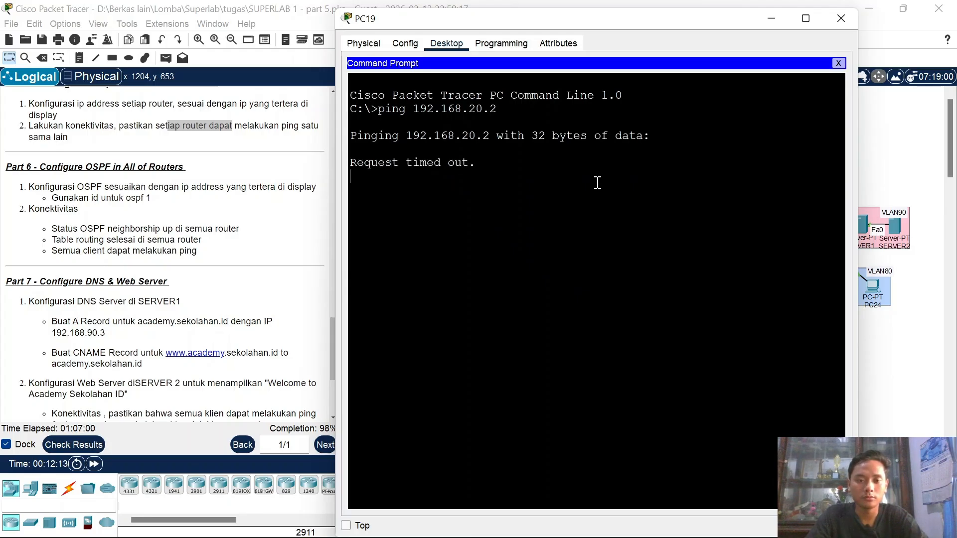
key("ctrl+c")
key("Return")
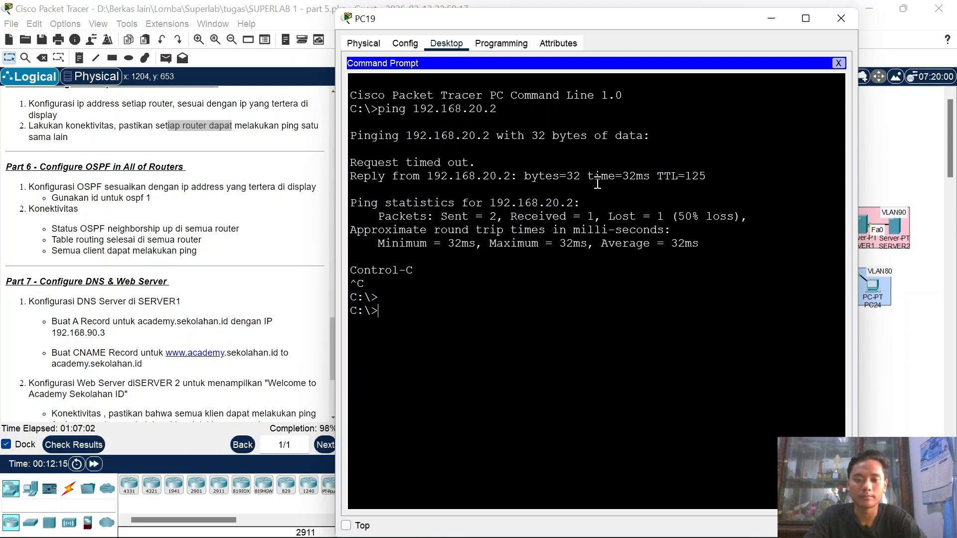
key("Up")
key("Return")
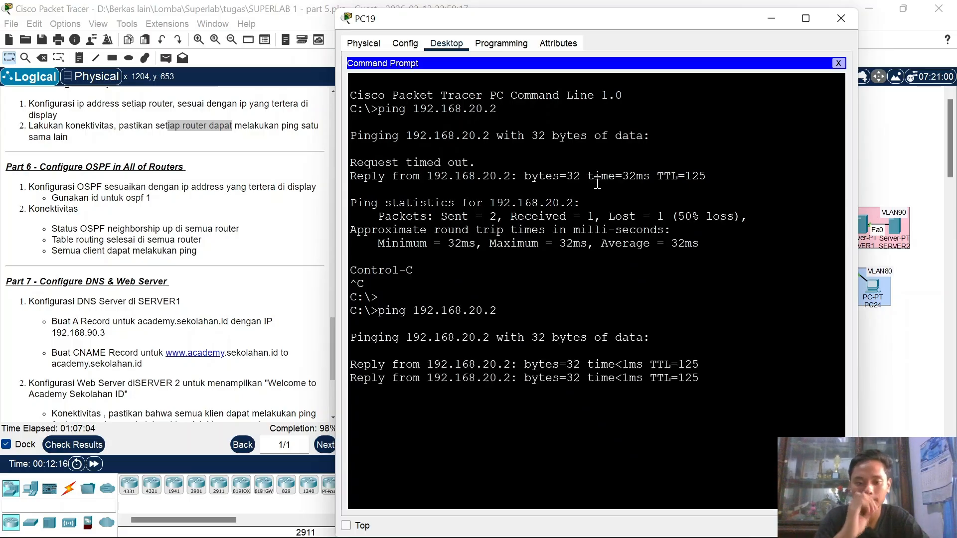
left_click(840, 18)
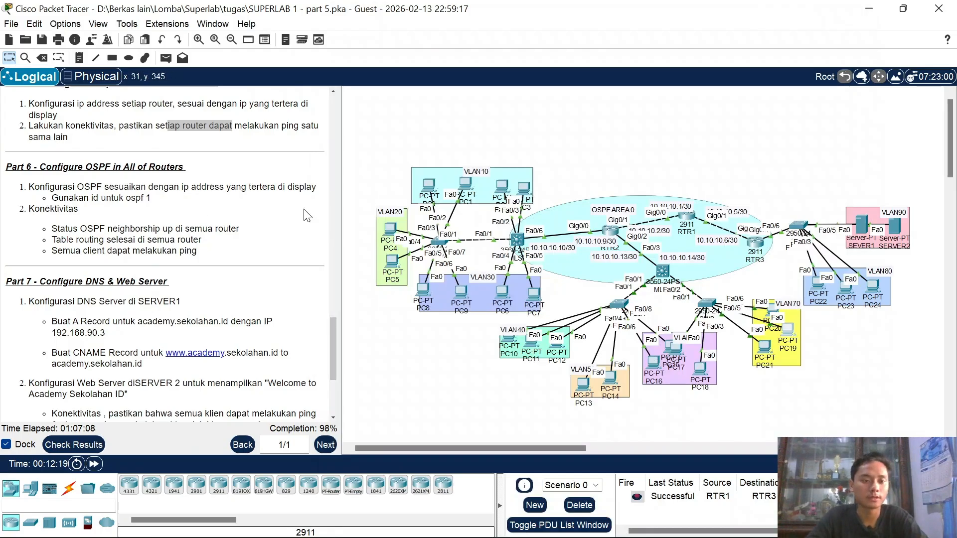
Step: Scroll the instructions to Part 7 and move the topology view to the VLAN90 servers
scroll(146, 215, "down", 3)
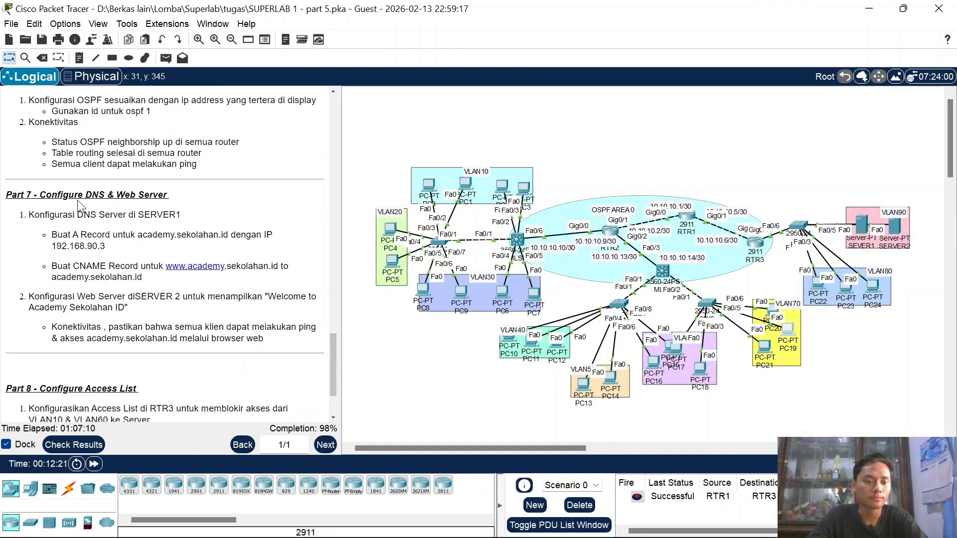
scroll(80, 205, "down", 3)
scroll(80, 205, "up", 1)
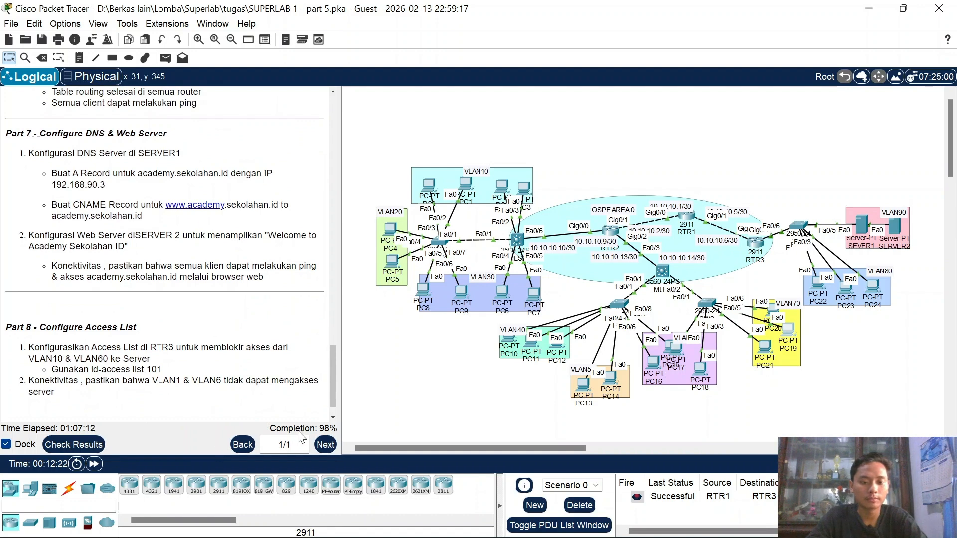
scroll(112, 239, "up", 3)
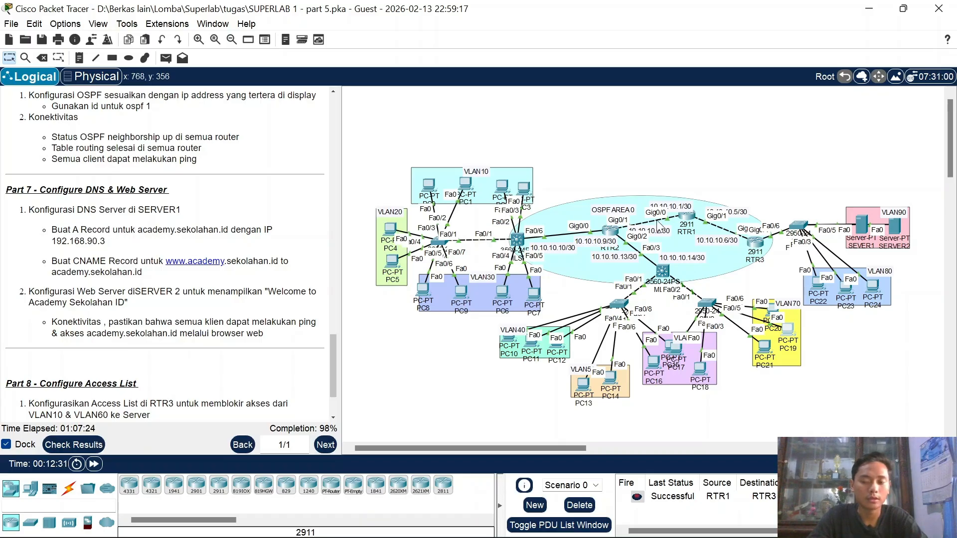
scroll(781, 238, "down", 3)
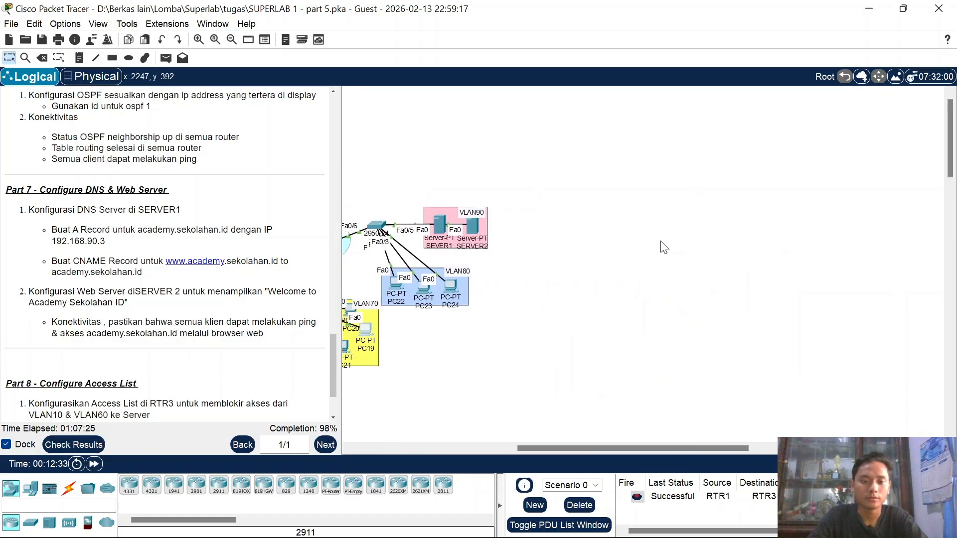
scroll(568, 247, "up", 5)
scroll(566, 241, "right", 5)
scroll(565, 241, "down", 3)
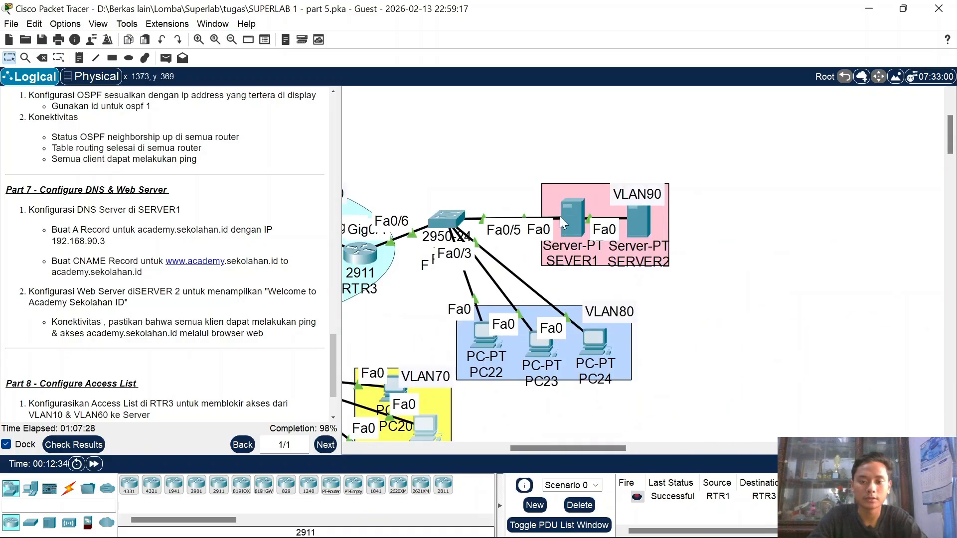
Step: Turn on SEVER1's DNS service and add A record academy.sekolahan.id → 192.168.90.3
left_click(573, 218)
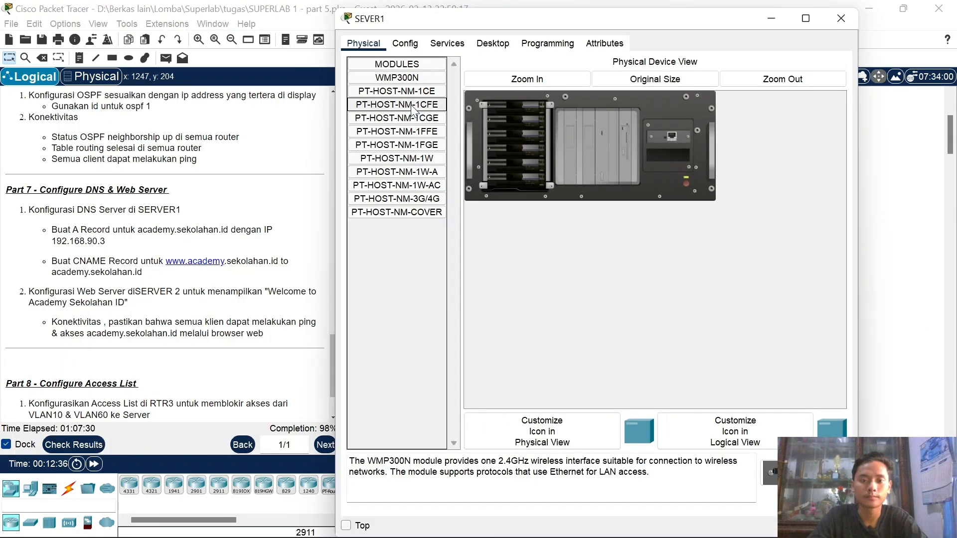
left_click(445, 50)
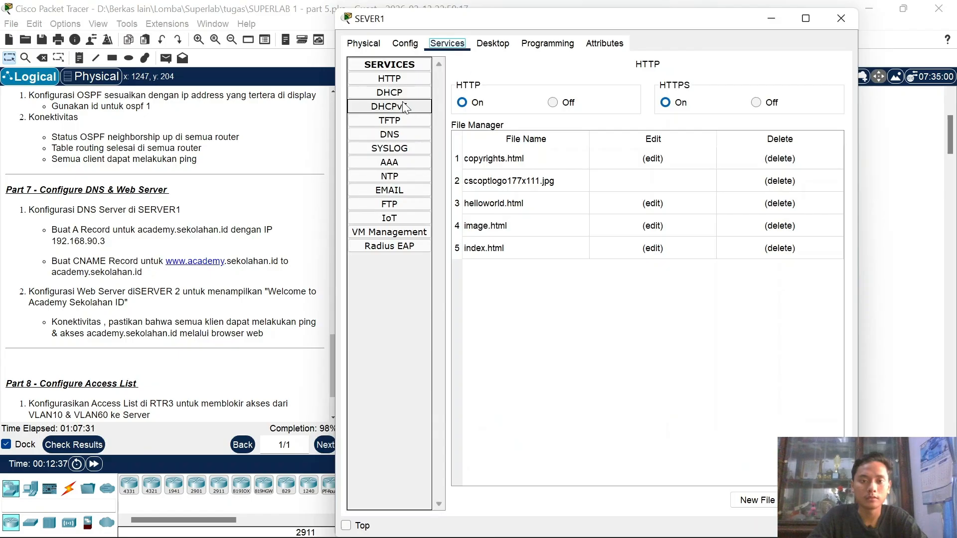
left_click(398, 135)
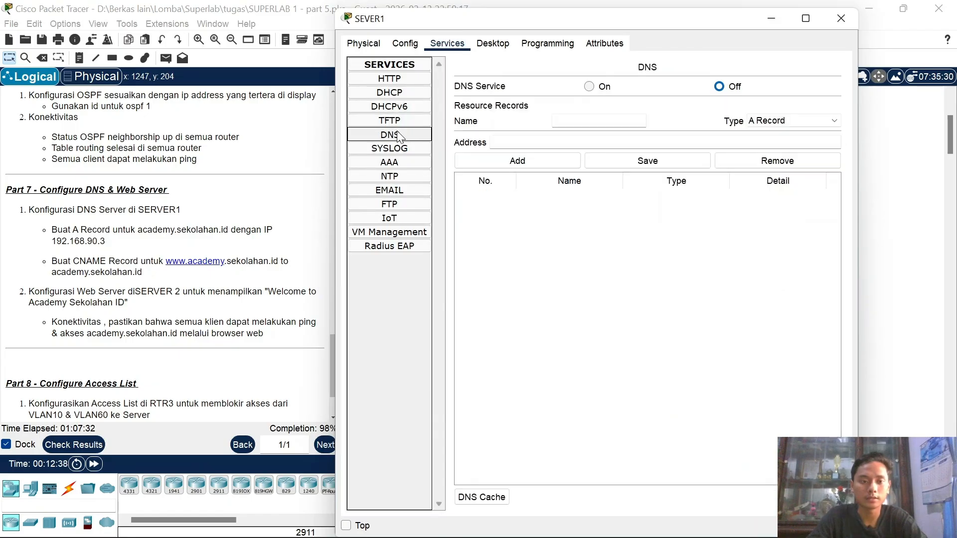
left_click(589, 87)
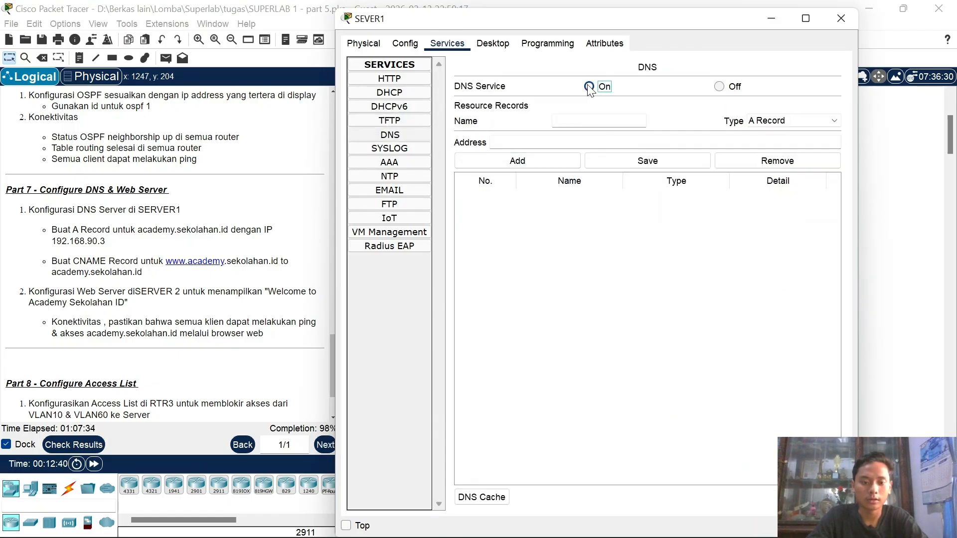
left_click(592, 124)
type("academy")
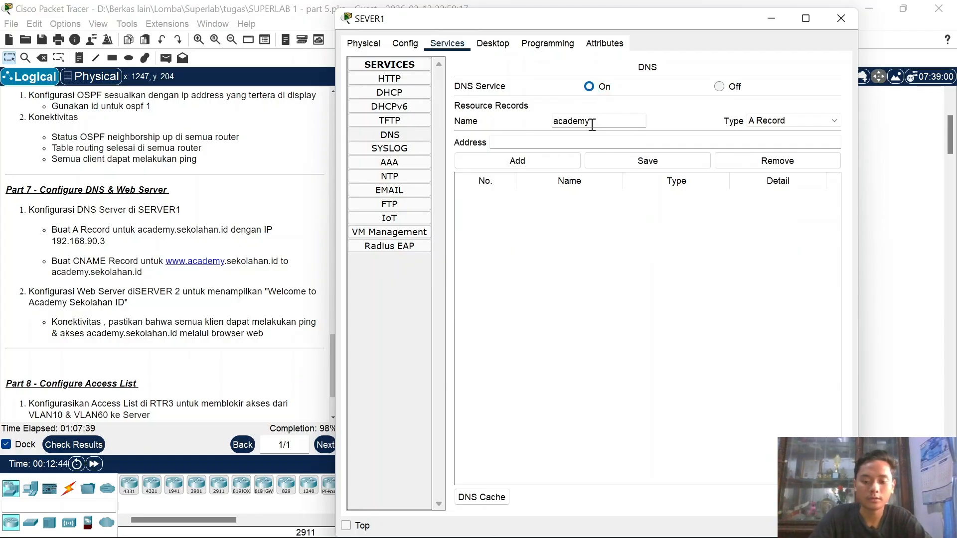
type(".sekolahan.id")
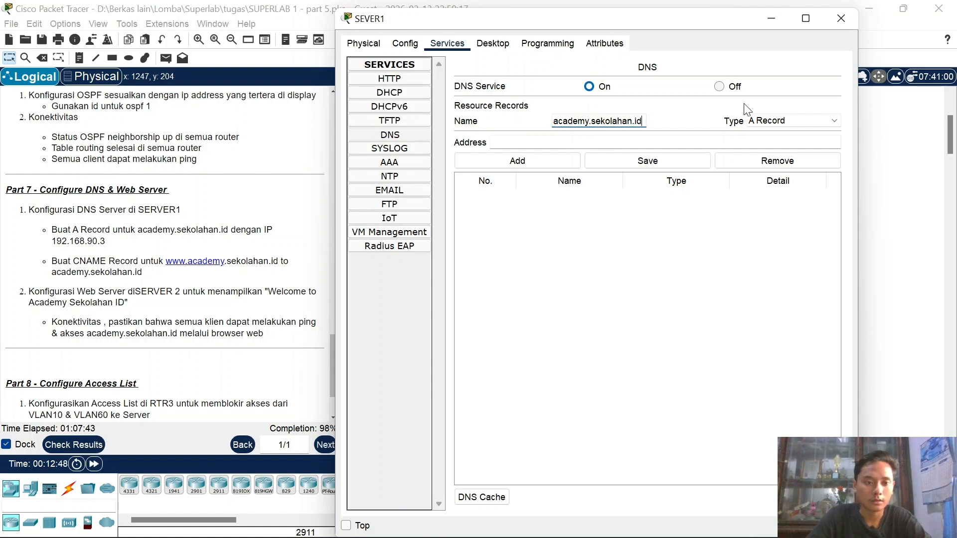
left_click(642, 142)
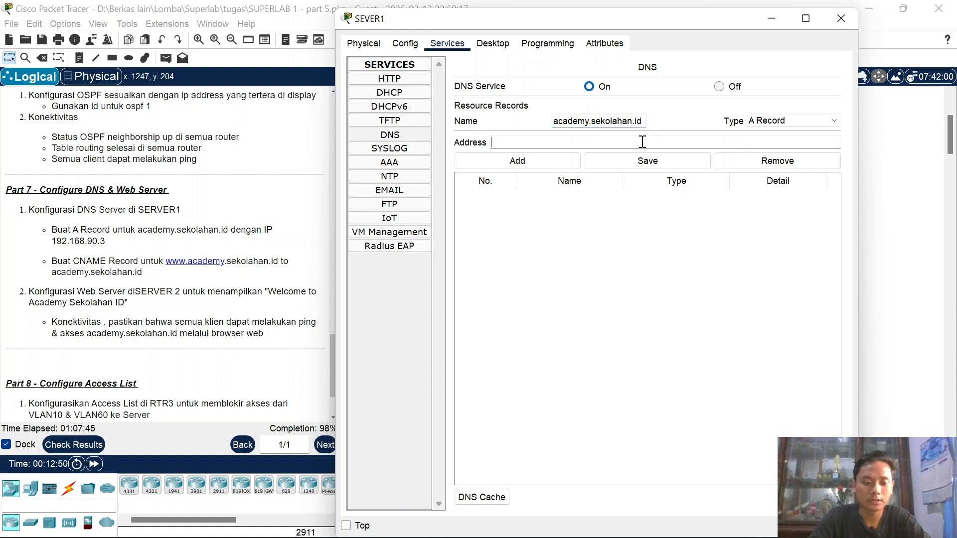
type("192.168.90")
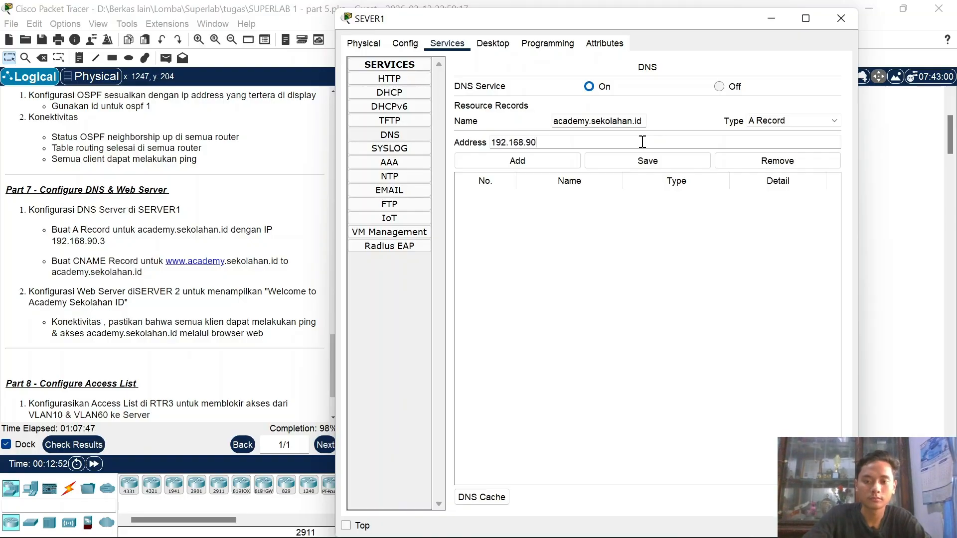
type(".3")
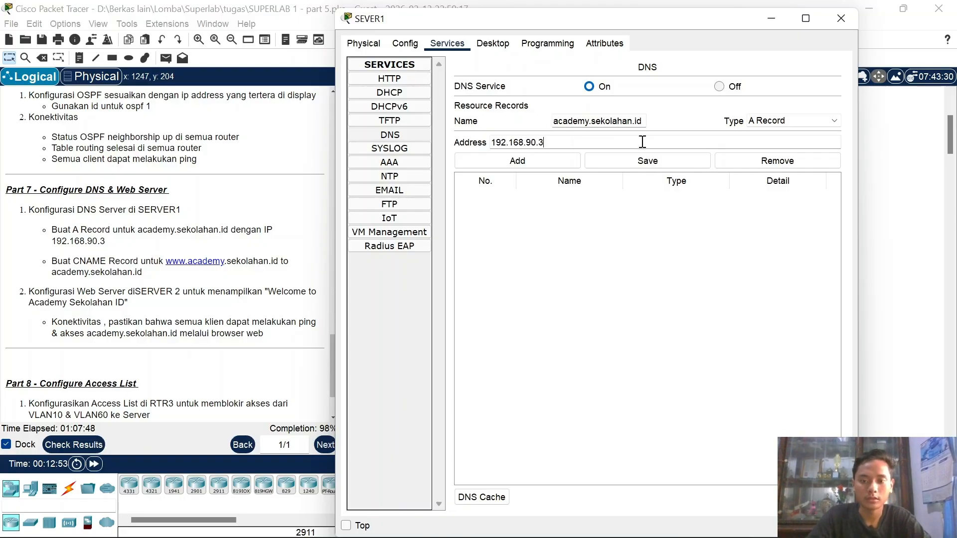
left_click(568, 163)
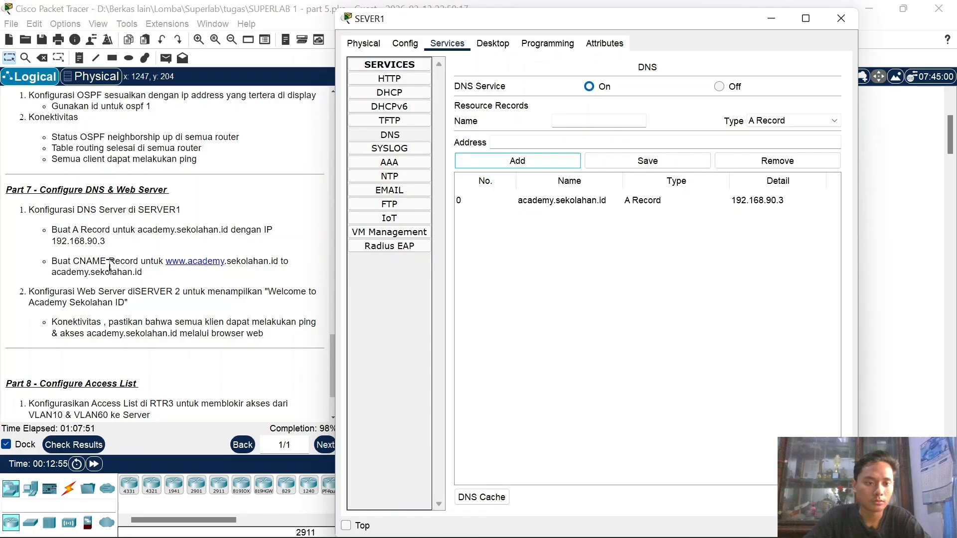
left_click(783, 121)
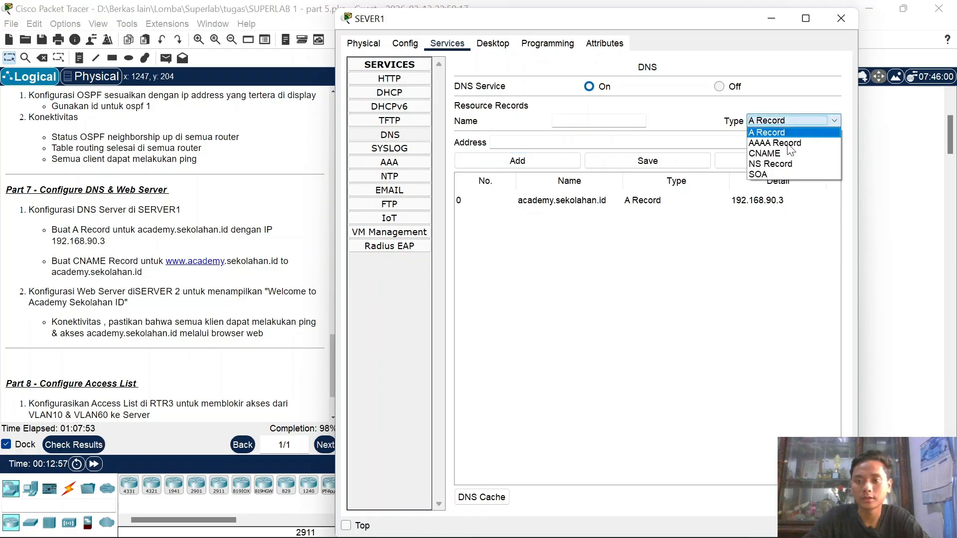
left_click(785, 152)
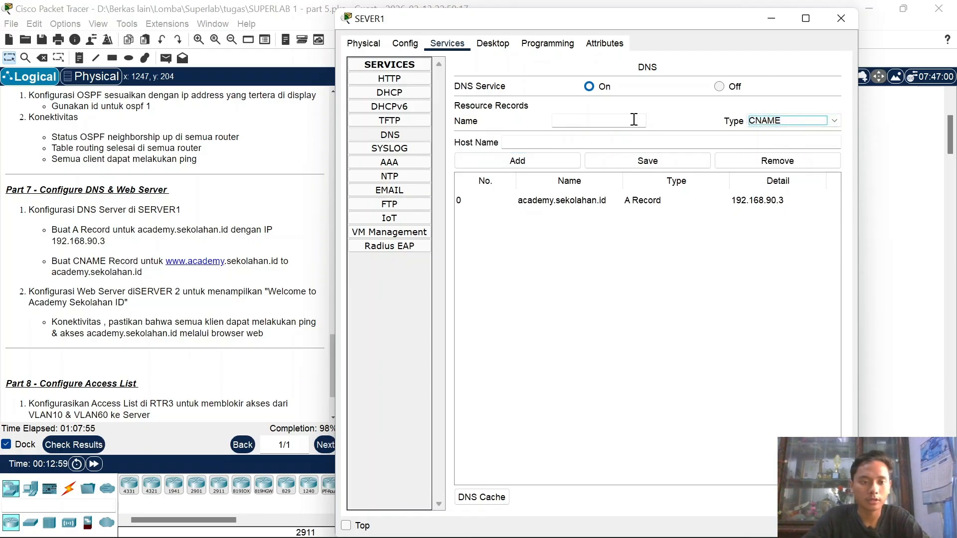
left_click(634, 119)
type("www.academy.")
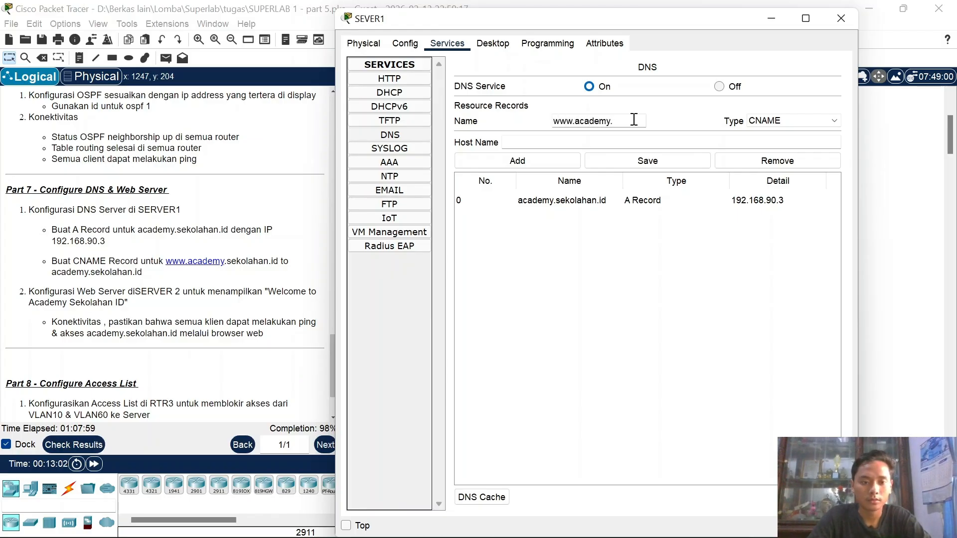
type("sekolahan.id")
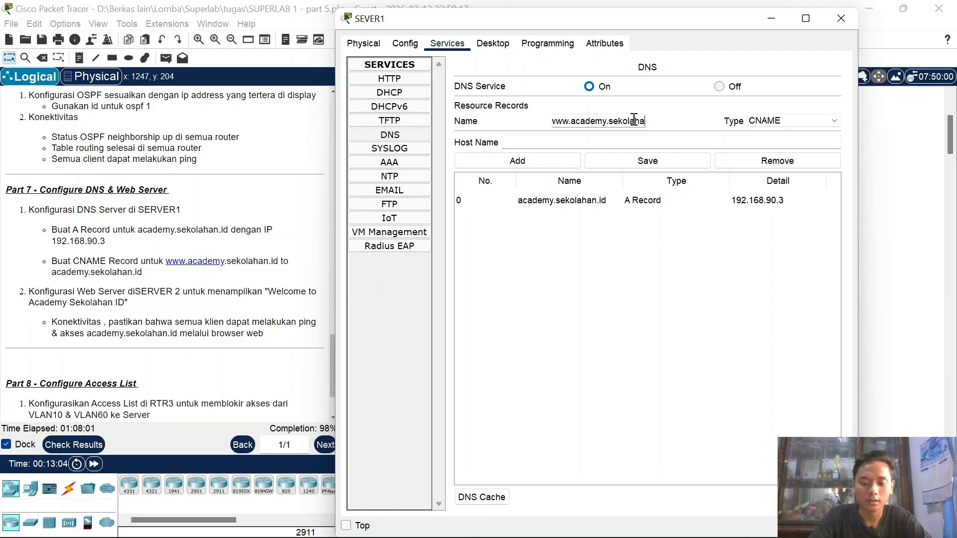
left_click(619, 140)
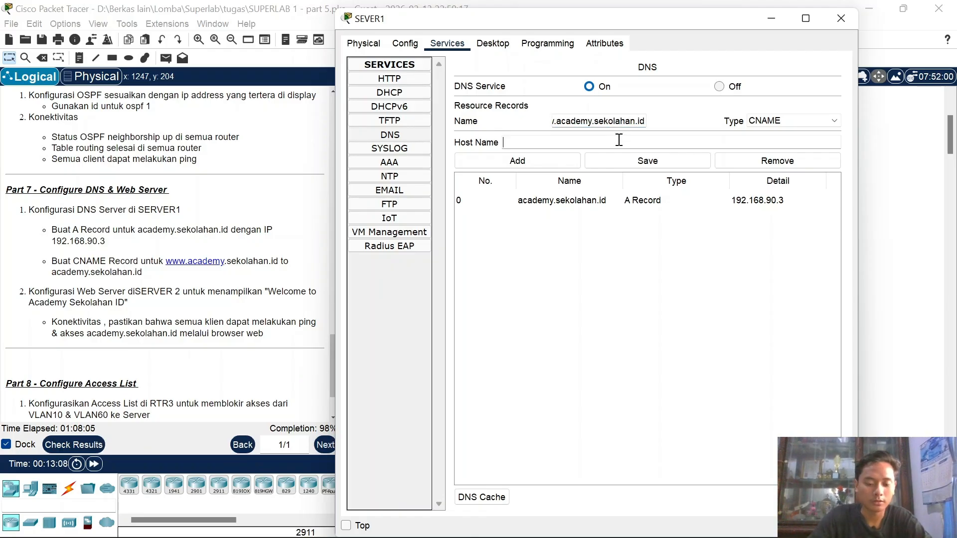
type("academy.se")
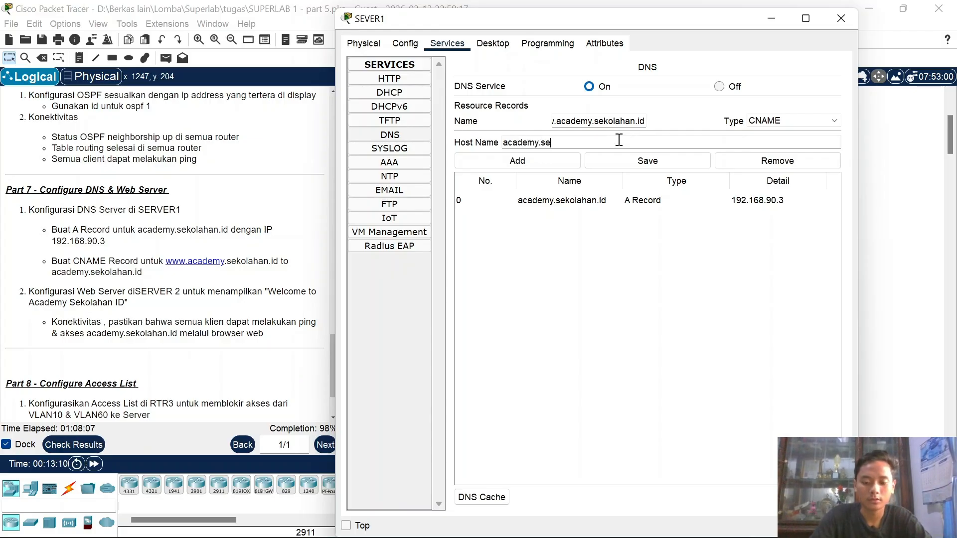
type("kolahan.id")
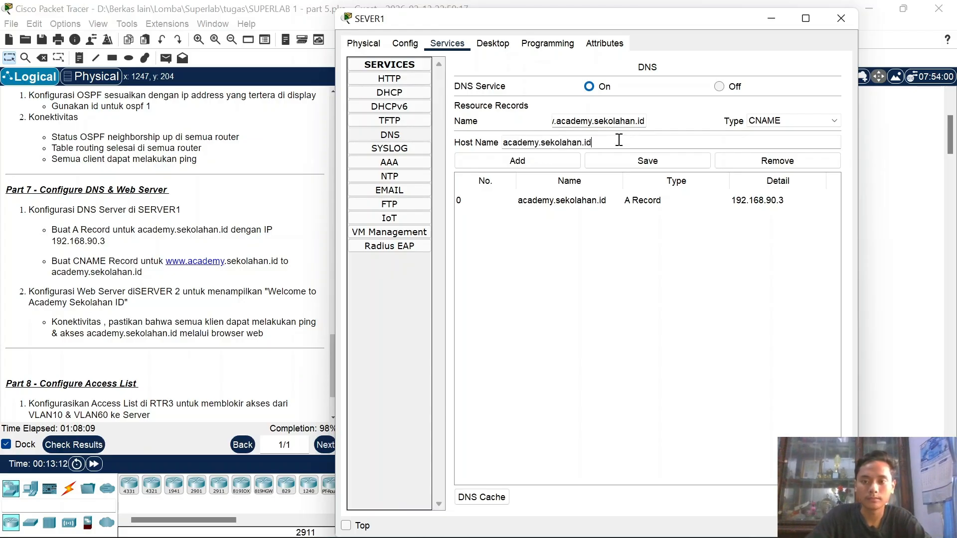
left_click(516, 161)
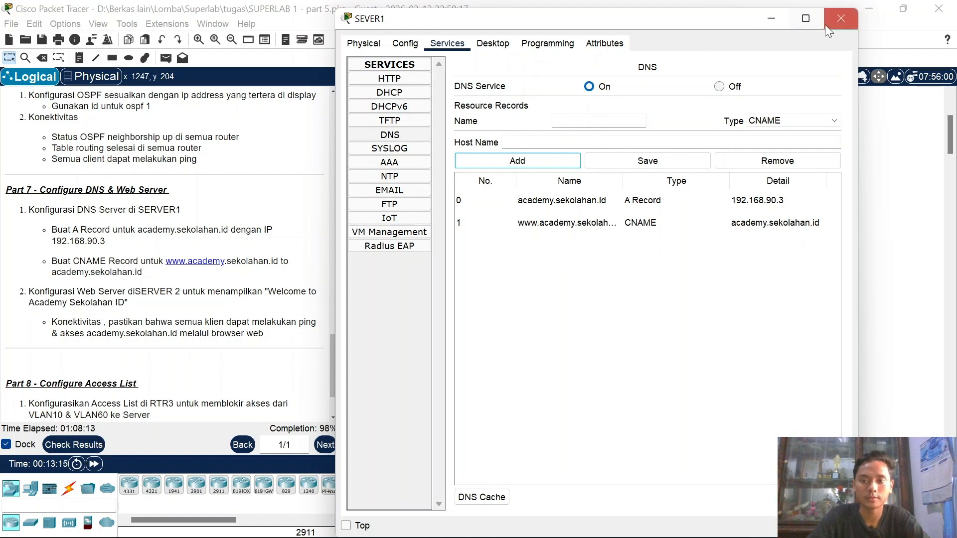
left_click(840, 19)
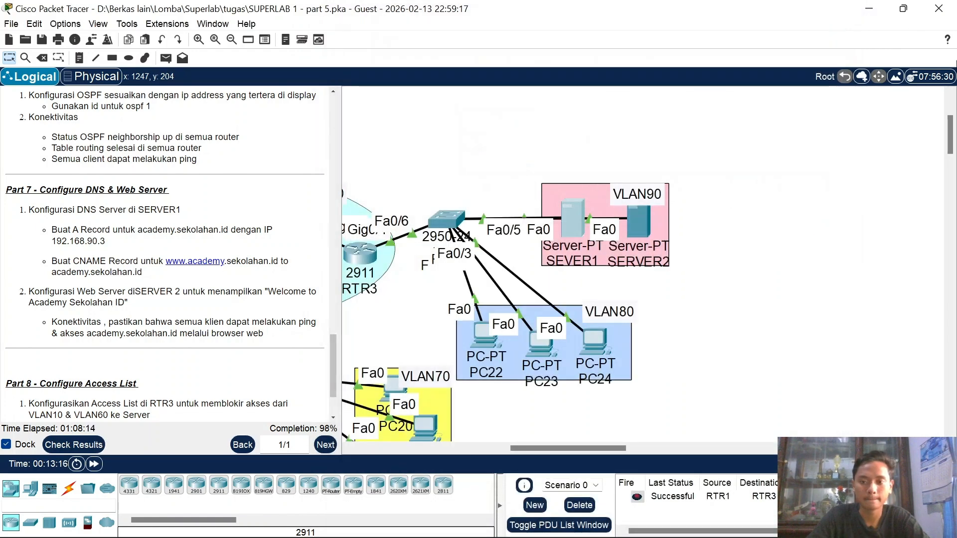
Step: Open SERVER2's index.html and copy the text 'Welcome to Academy Sekolahan ID'
left_click(641, 231)
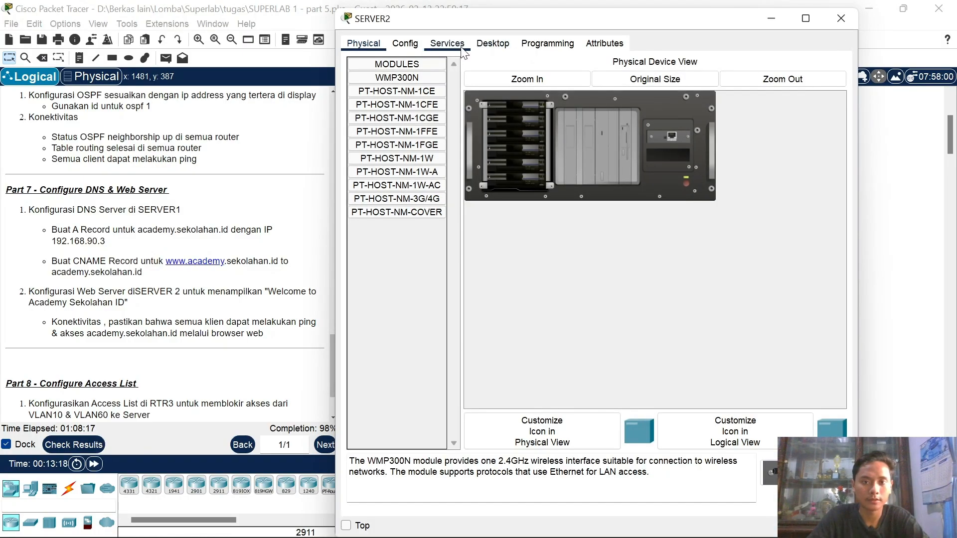
left_click(447, 44)
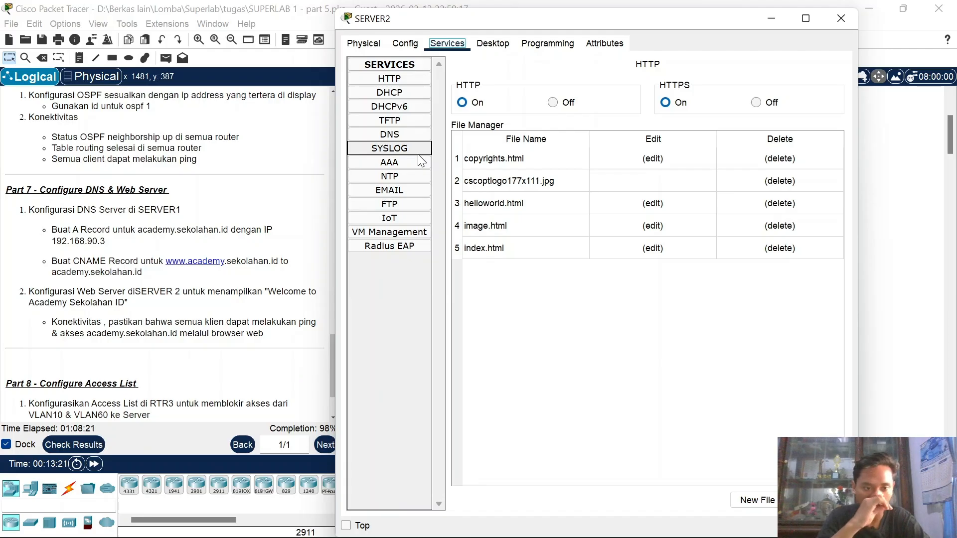
left_click(656, 247)
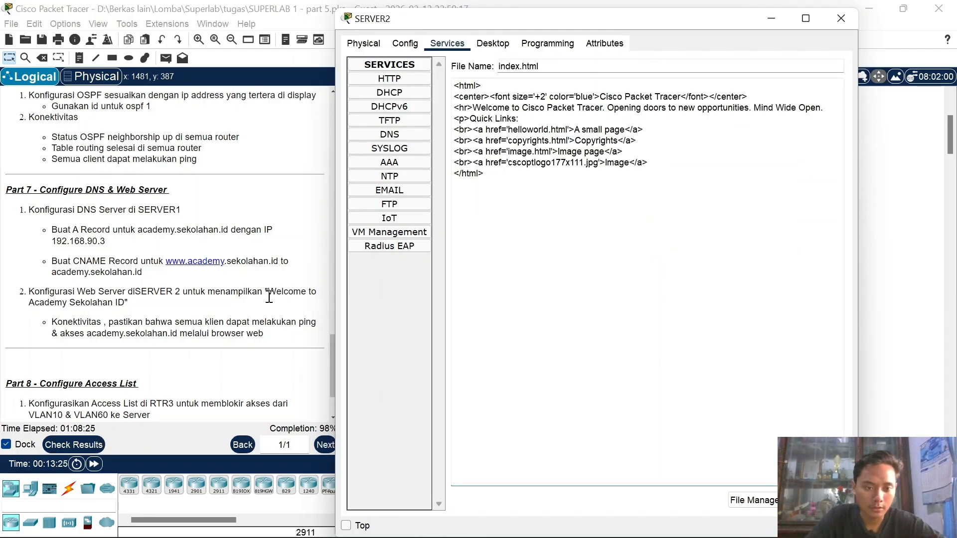
left_click_drag(270, 294, 127, 302)
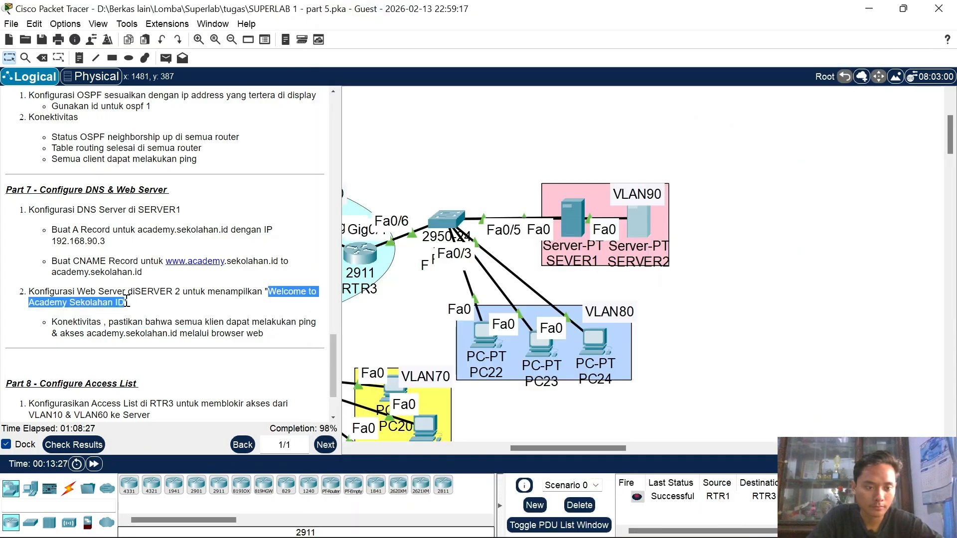
right_click(126, 304)
left_click(143, 312)
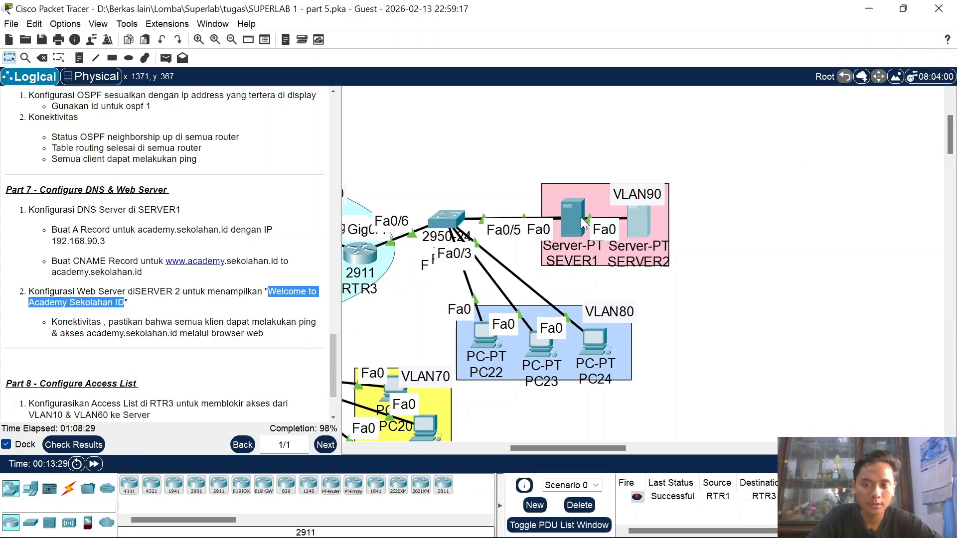
Step: Replace 'Cisco Packet Tracer' in index.html's heading and intro line with 'Welcome to Academy Sekolahan ID'
left_click(636, 226)
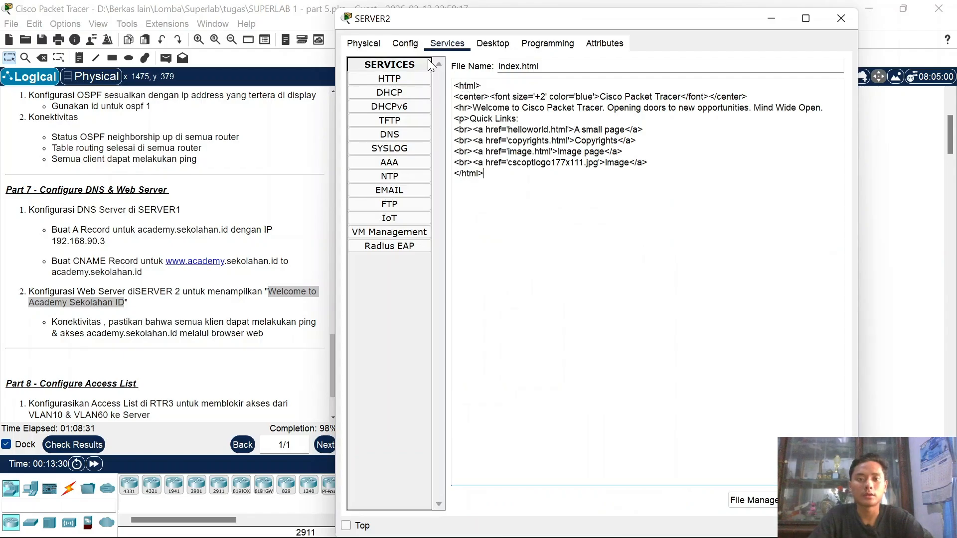
left_click(454, 45)
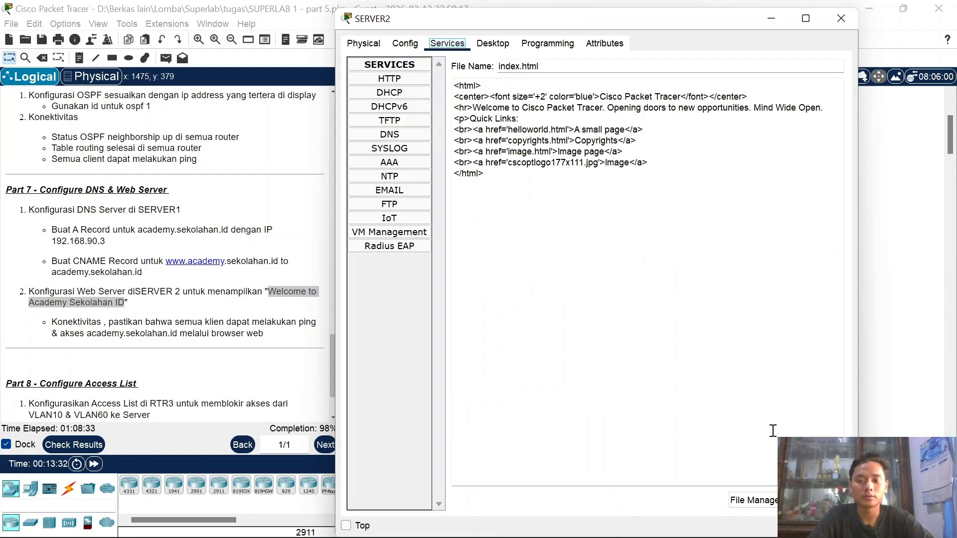
left_click(393, 80)
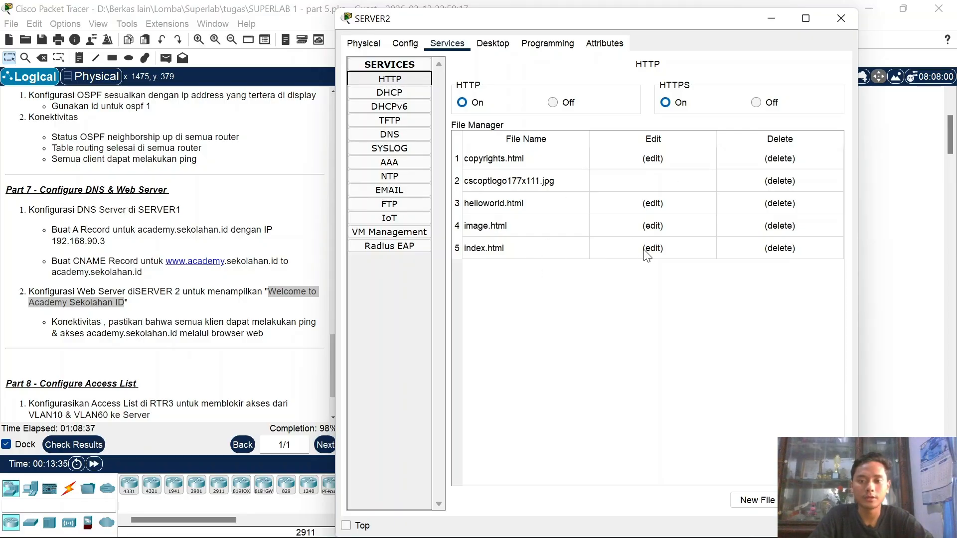
left_click(651, 250)
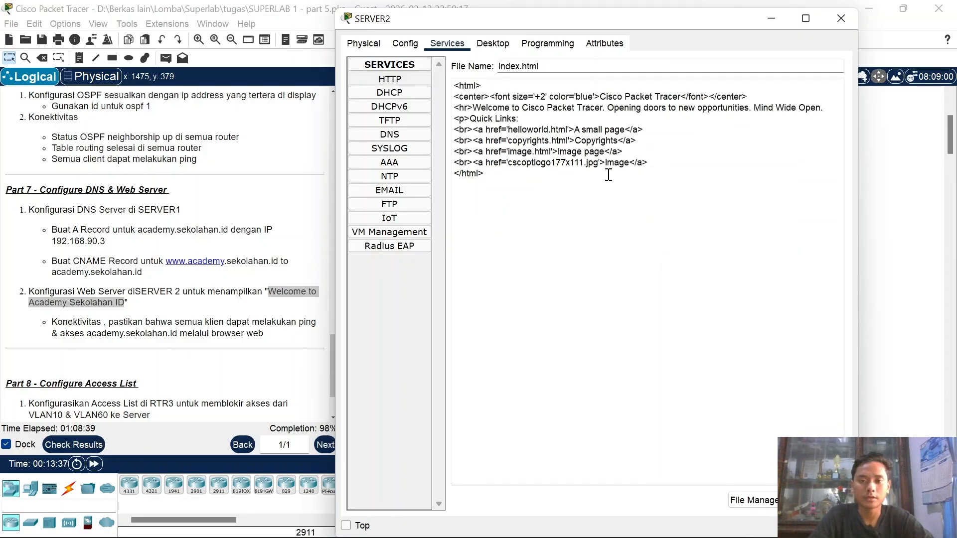
left_click_drag(601, 96, 679, 98)
right_click(679, 98)
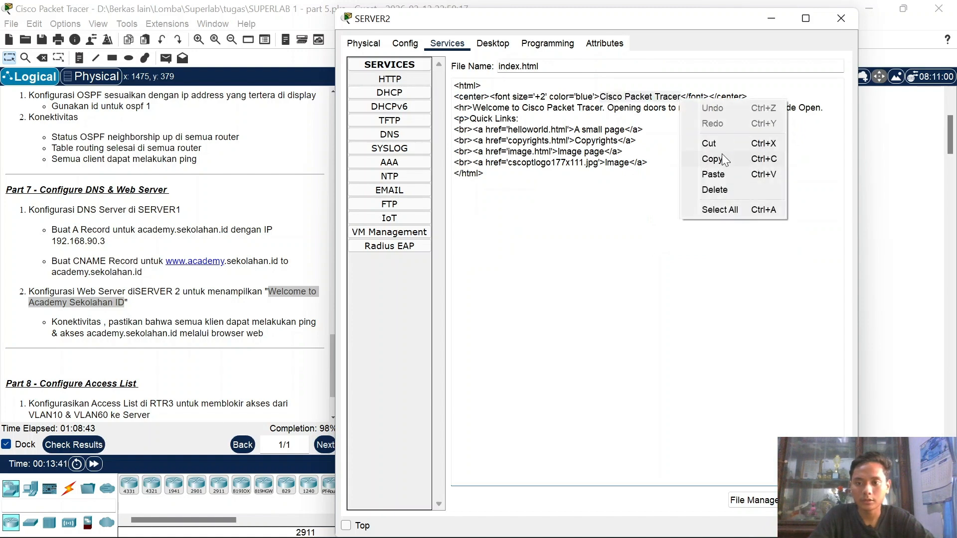
left_click(719, 169)
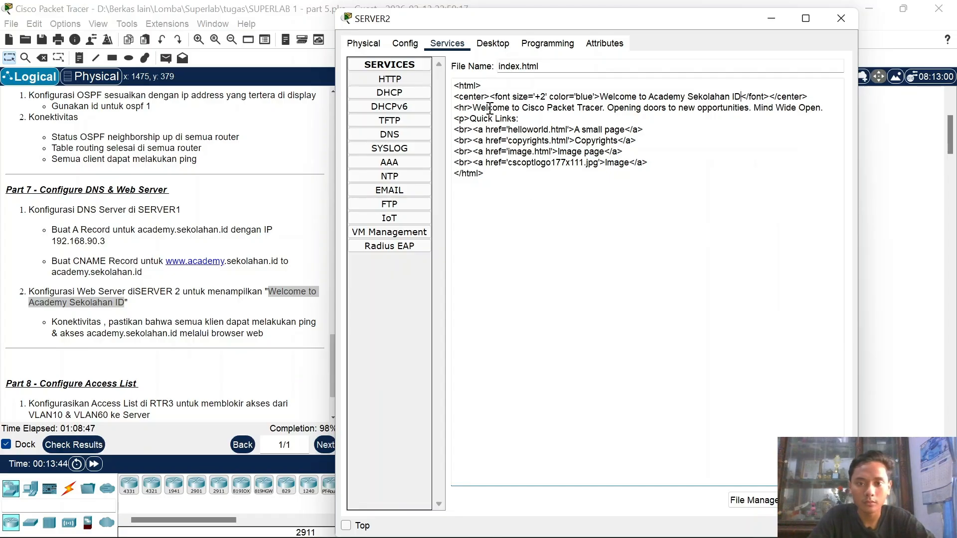
left_click_drag(476, 109, 607, 112)
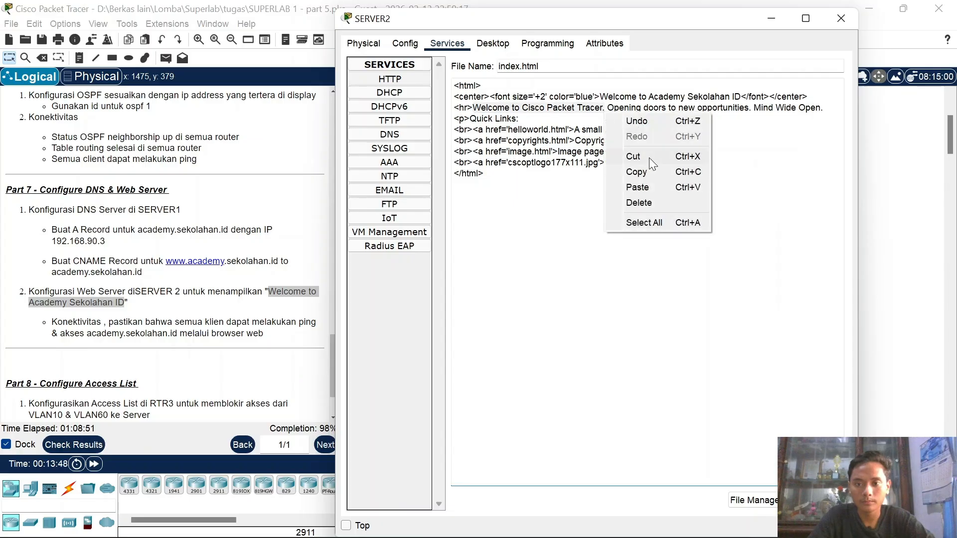
left_click(637, 187)
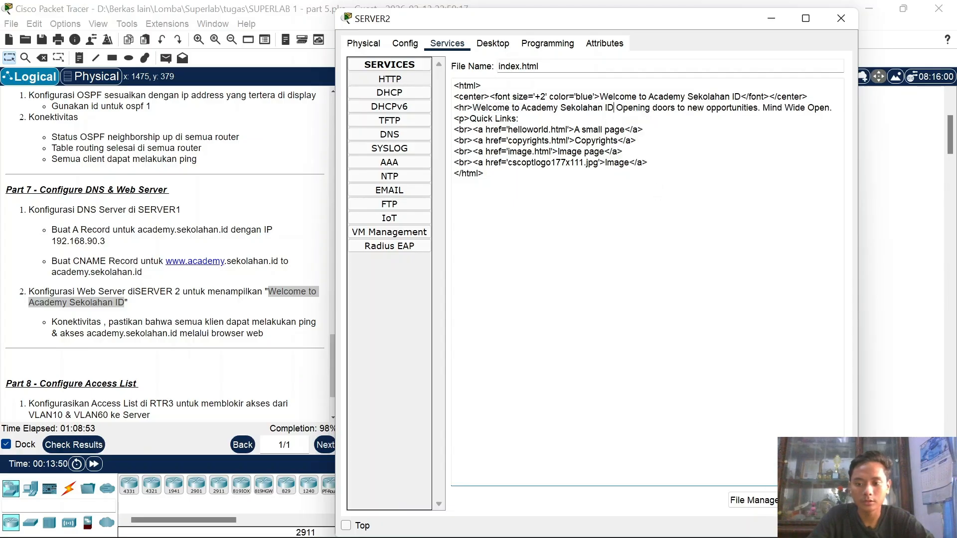
Step: Save and overwrite index.html, then close SERVER2
left_click(810, 500)
left_click(616, 301)
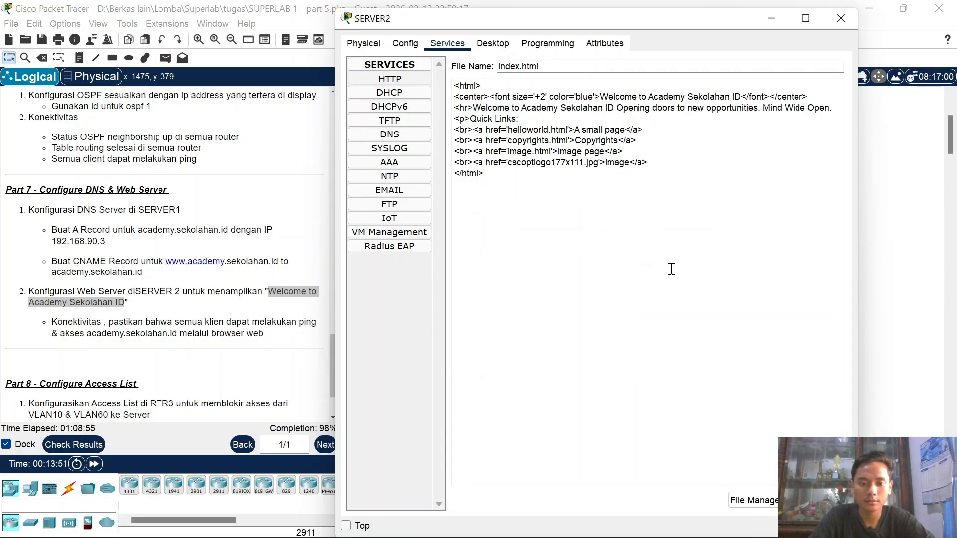
left_click(839, 18)
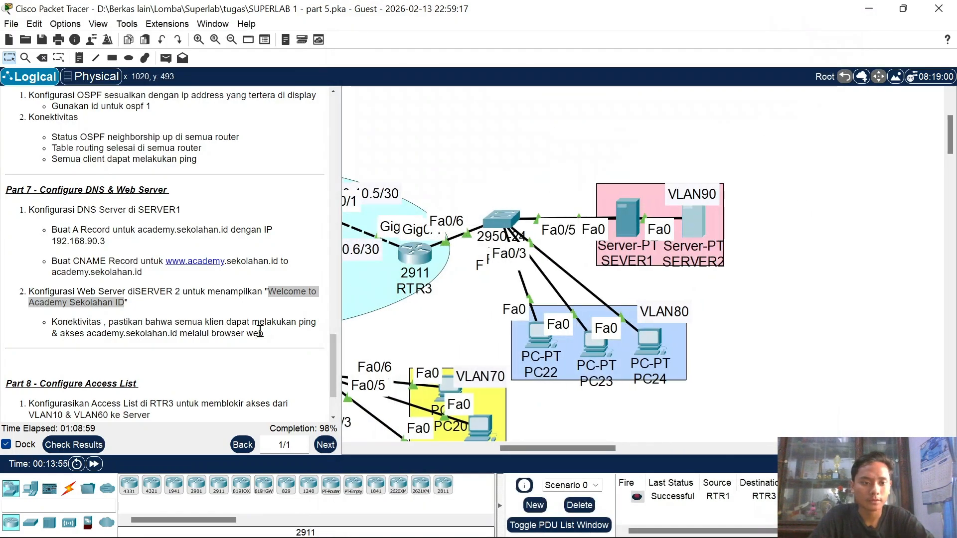
scroll(260, 331, "down", 1)
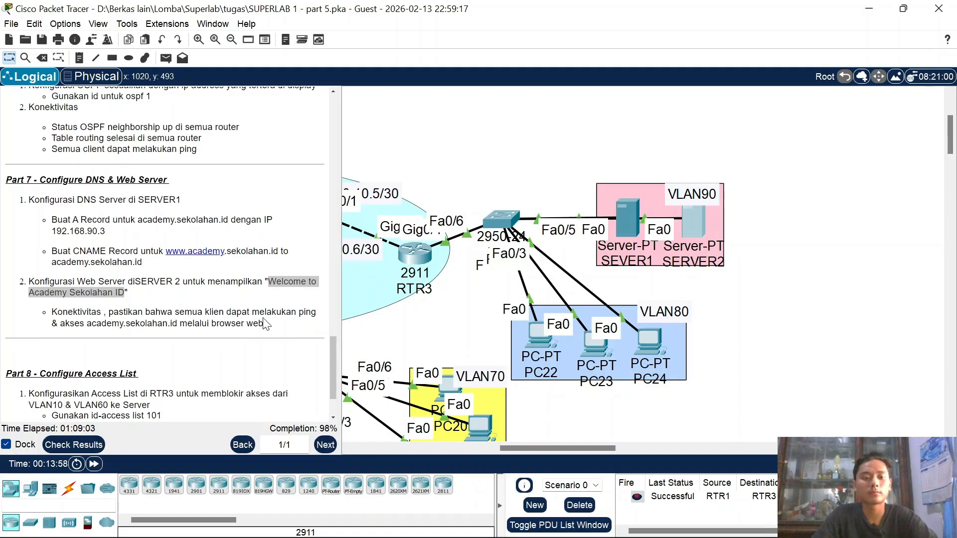
scroll(103, 334, "down", 4)
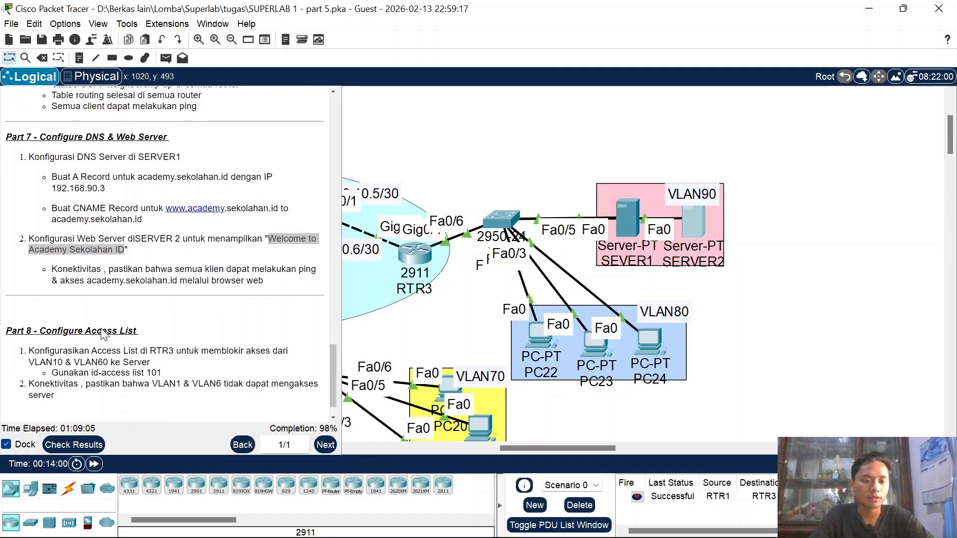
scroll(622, 337, "left", 2)
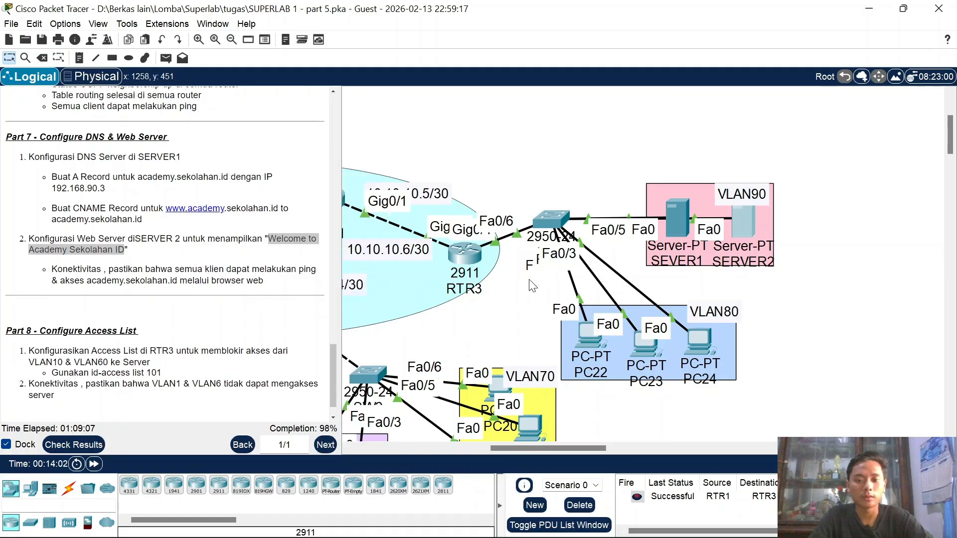
left_click(625, 338)
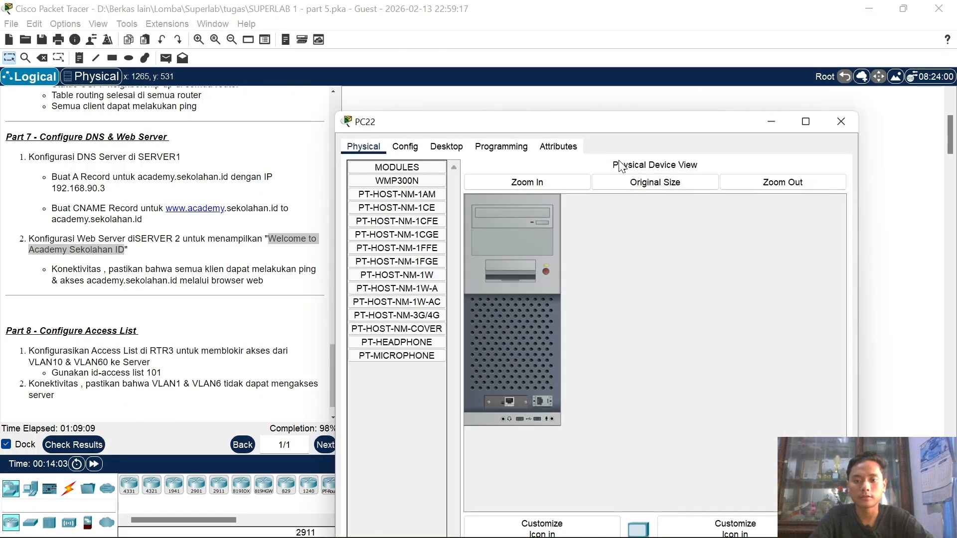
left_click(446, 146)
left_click(783, 191)
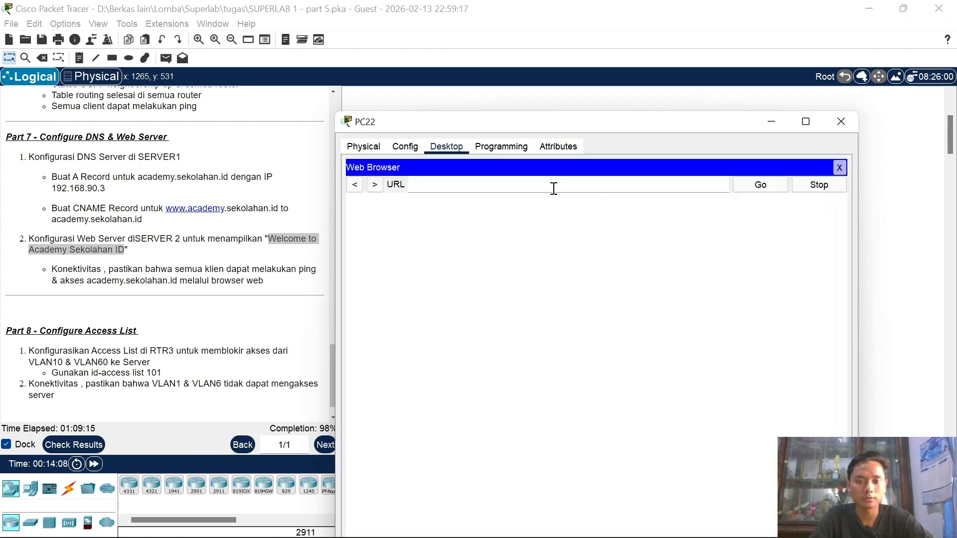
type("academy")
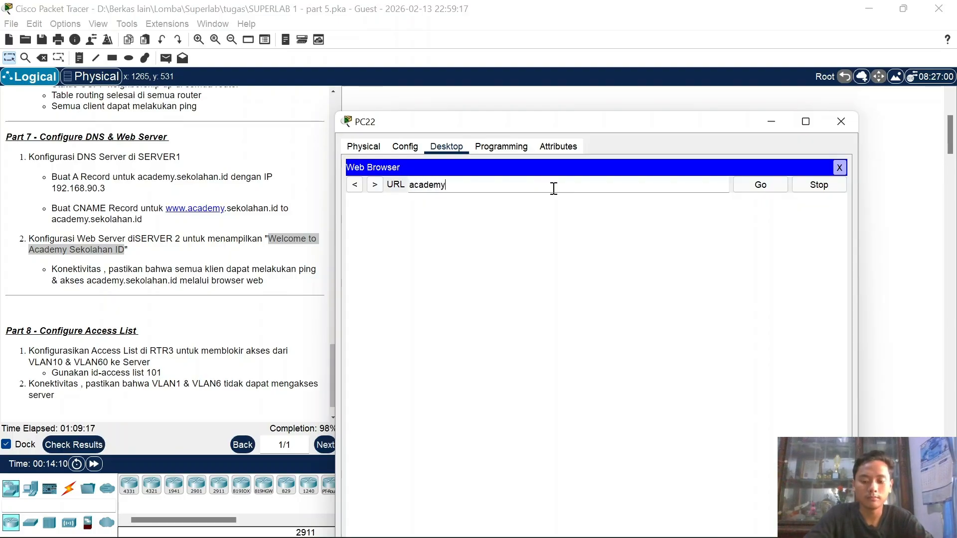
type(".sekolahan.id")
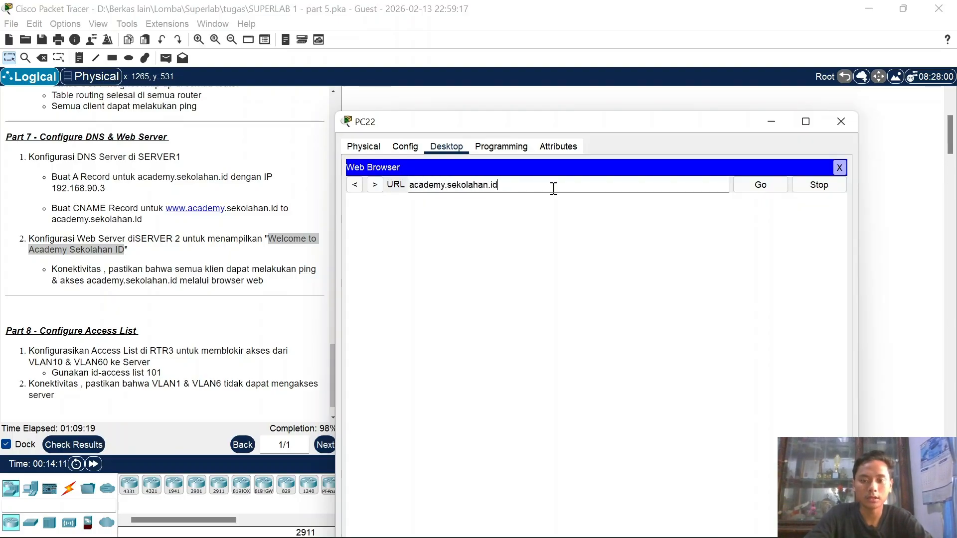
key("Return")
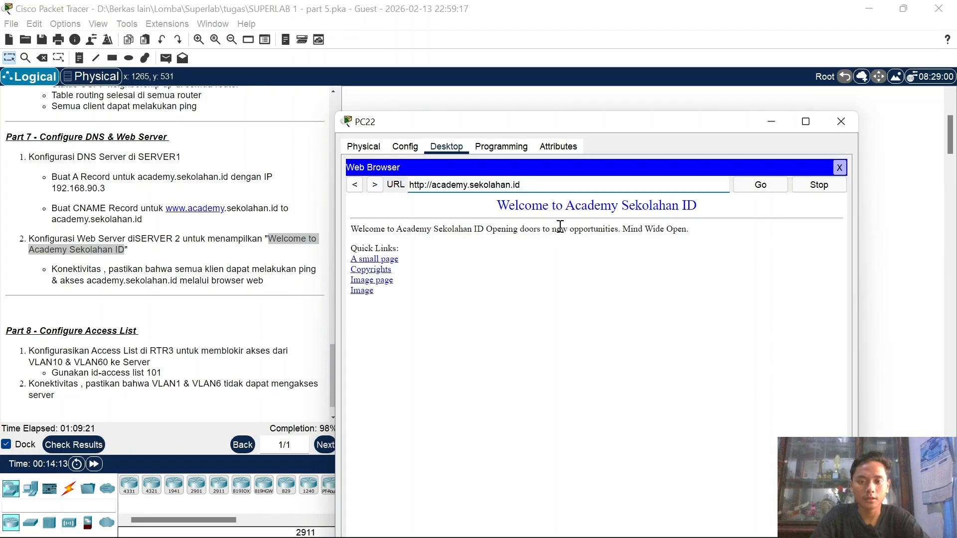
left_click_drag(531, 207, 666, 207)
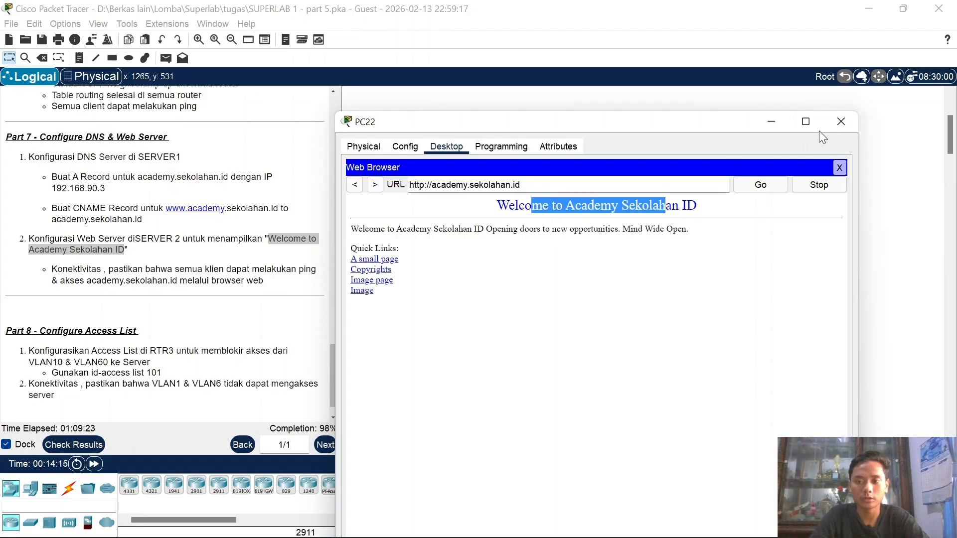
left_click(829, 125)
scroll(468, 271, "left", 5)
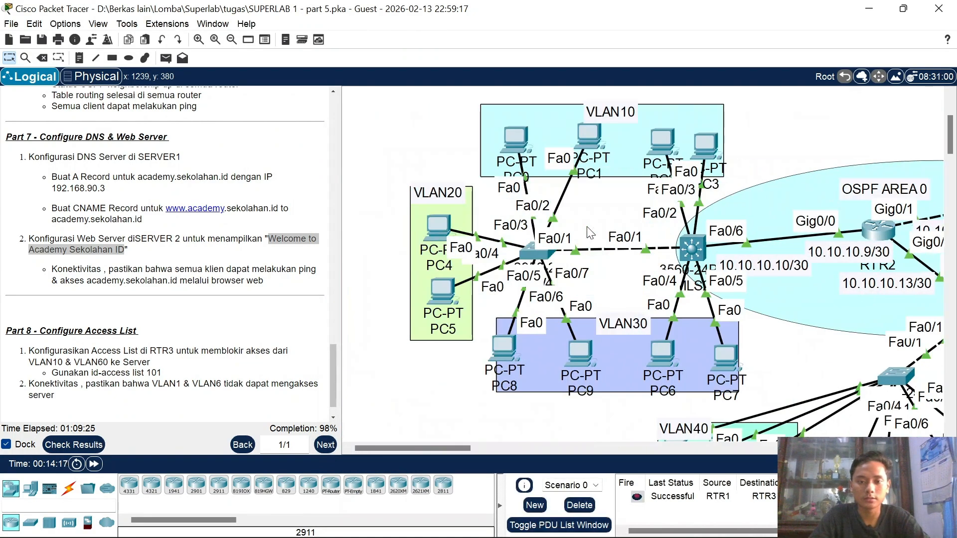
left_click(435, 294)
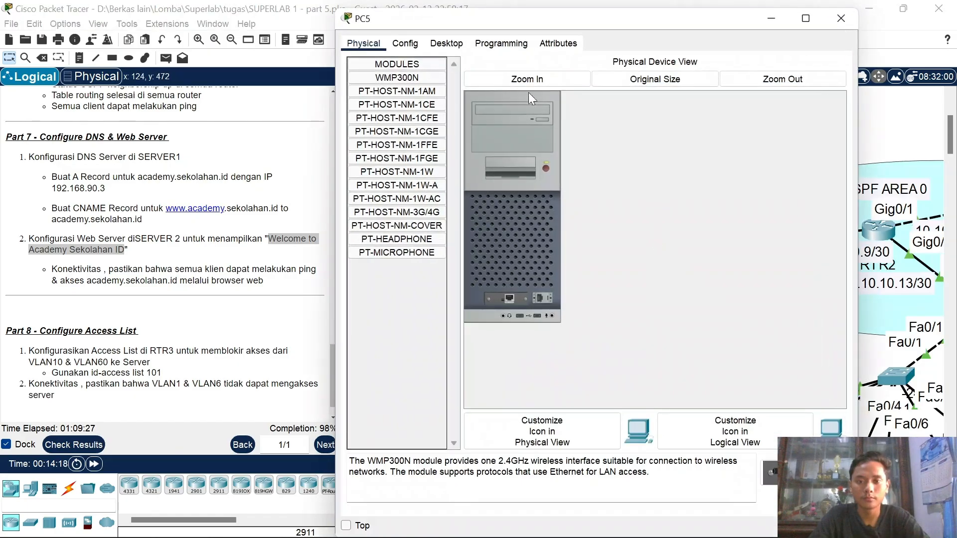
left_click(447, 44)
left_click(761, 89)
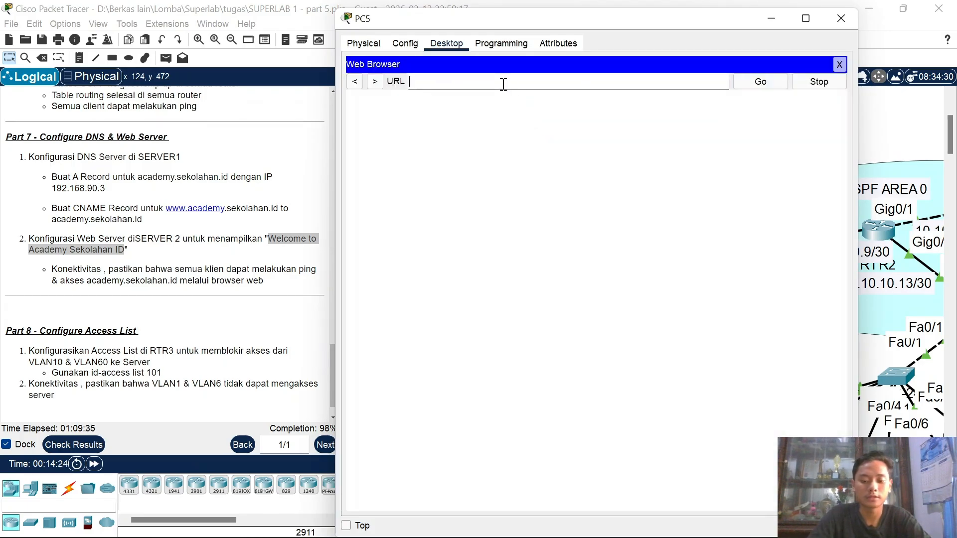
type("www.academy")
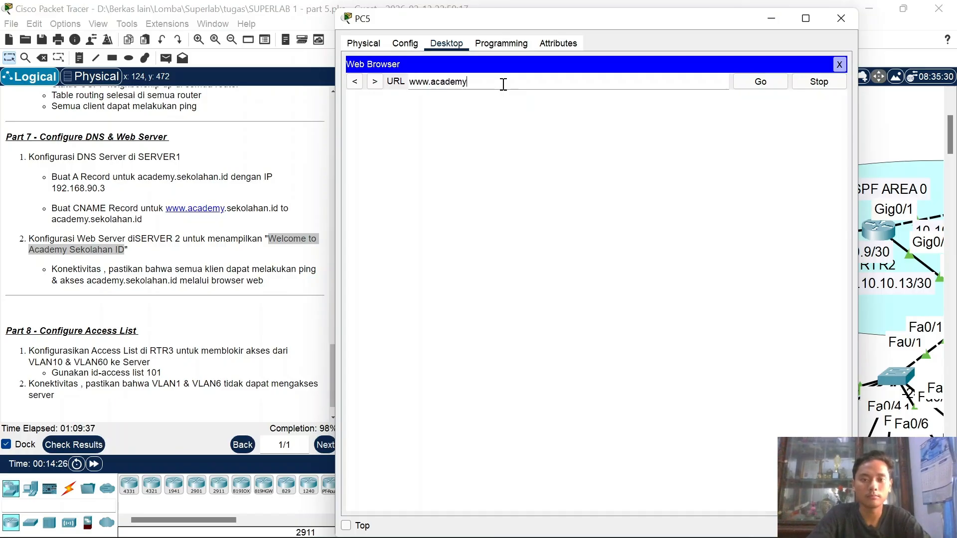
type(".sekolahan")
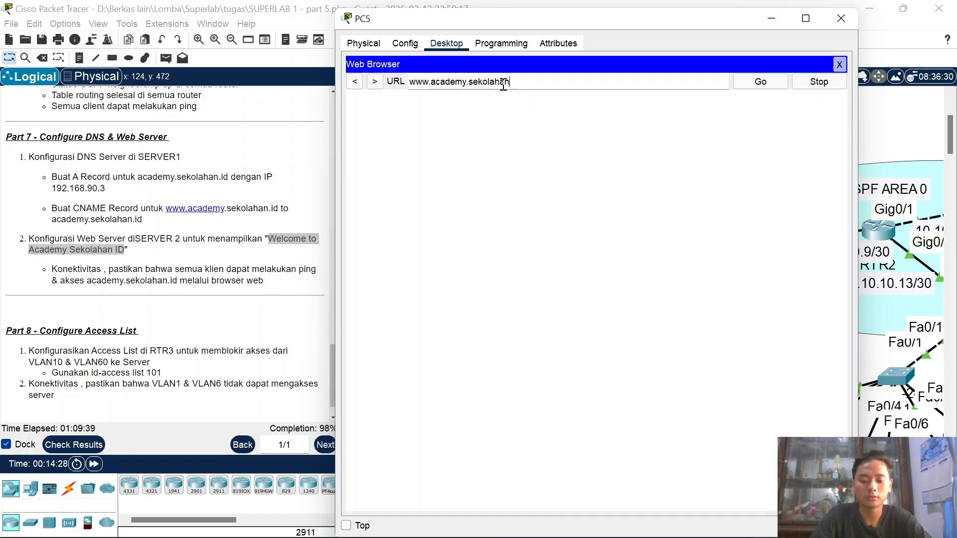
type(".id")
key("Return")
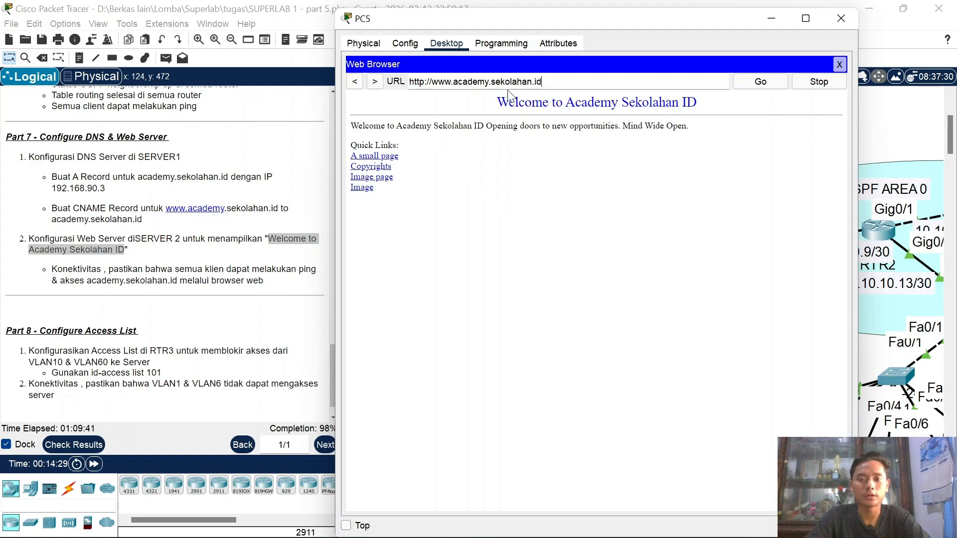
left_click(847, 21)
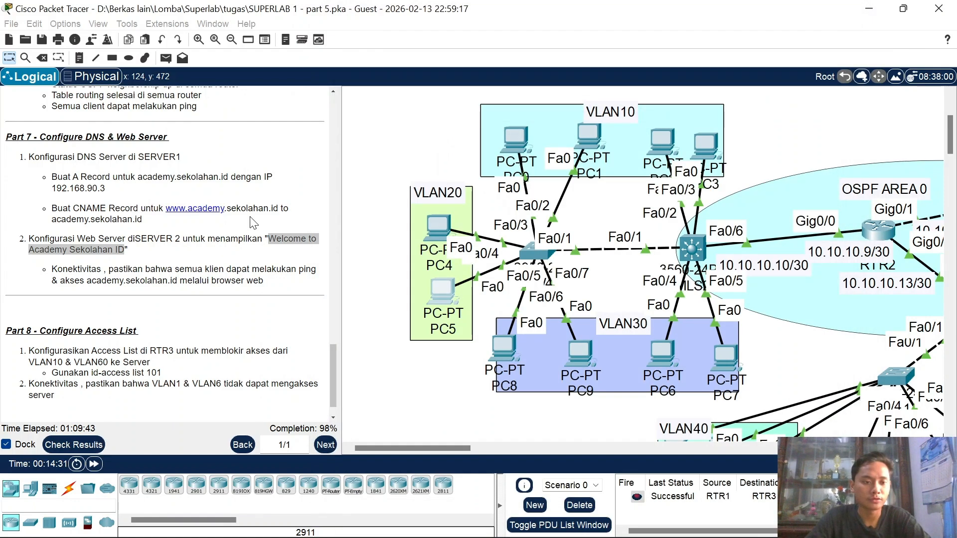
scroll(219, 242, "down", 1)
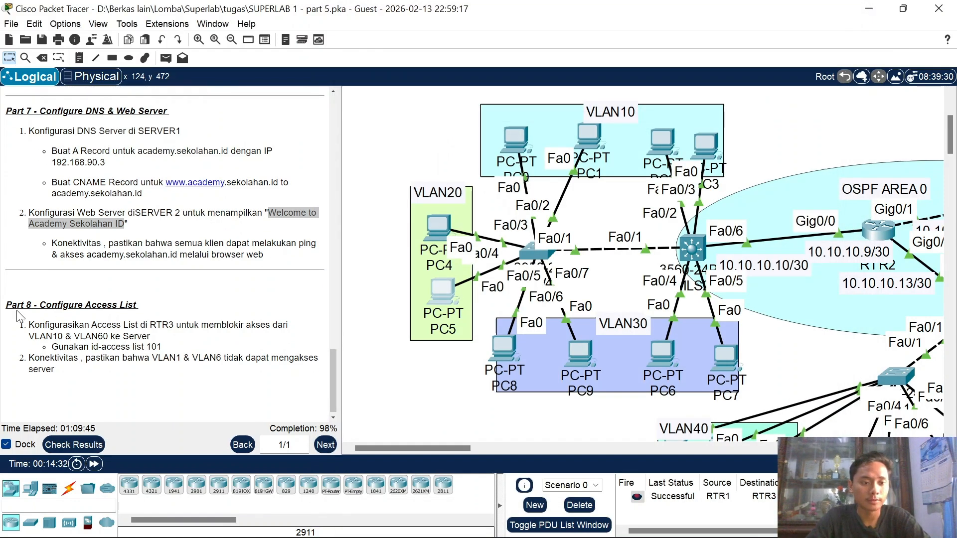
scroll(18, 315, "down", 1)
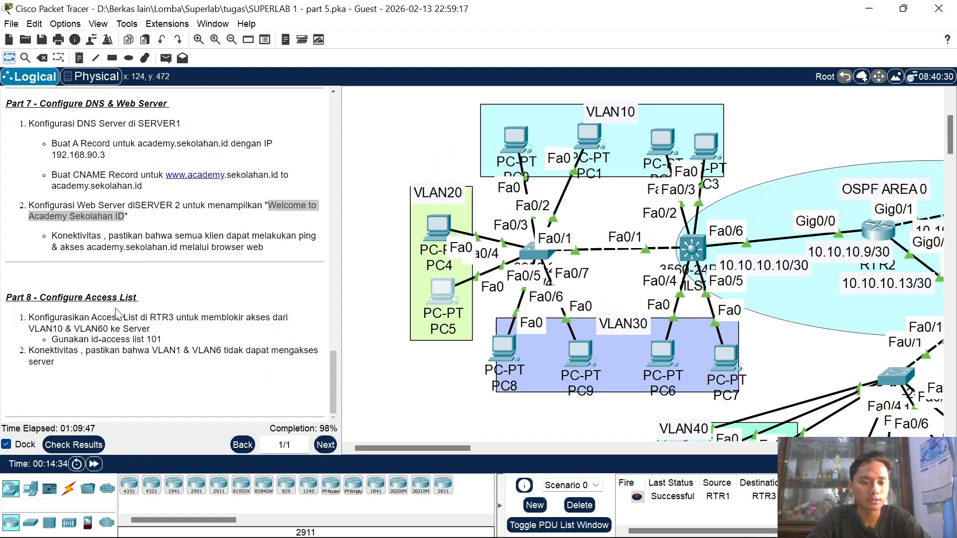
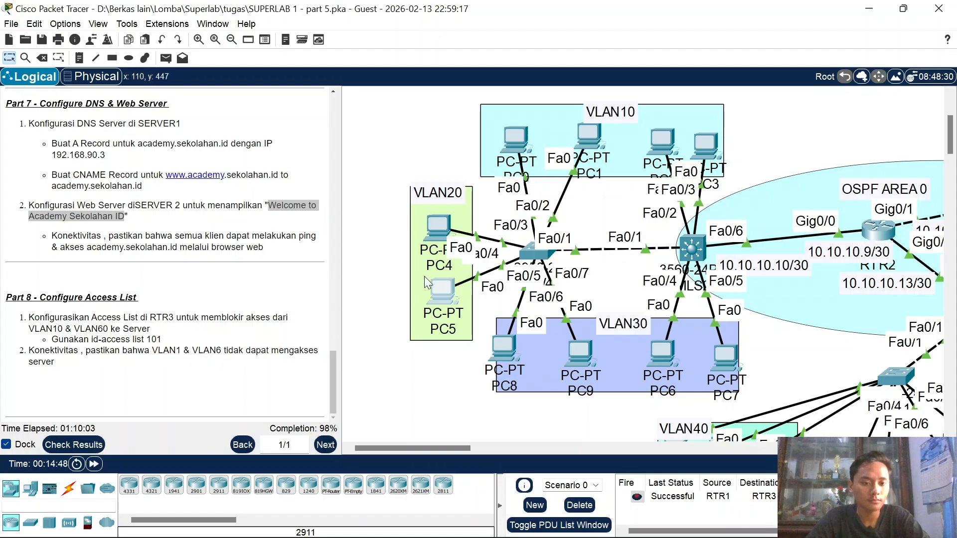
Step: Scroll across the Logical workspace to survey the whole network topology around RTR3
scroll(535, 294, "right", 6)
scroll(535, 294, "down", 3)
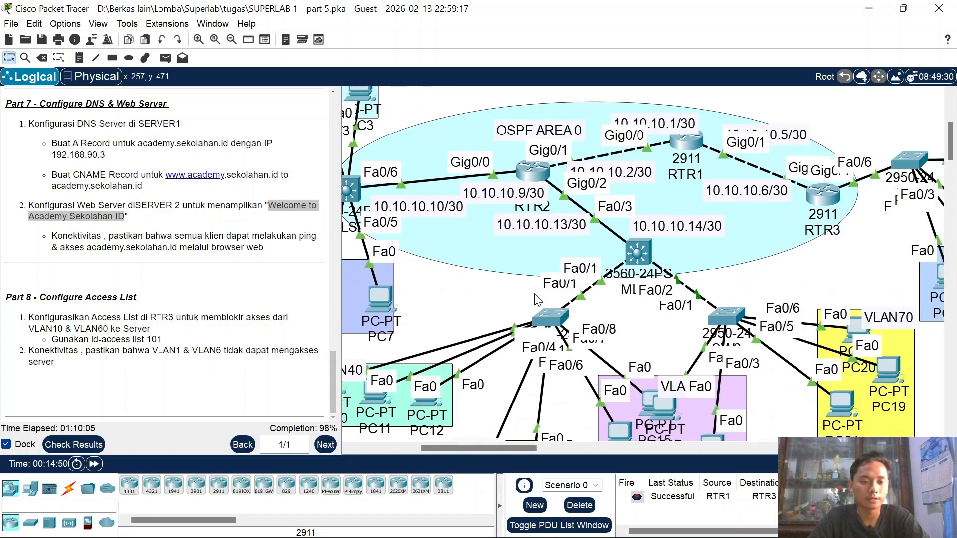
scroll(714, 292, "right", 2)
scroll(715, 292, "down", 3)
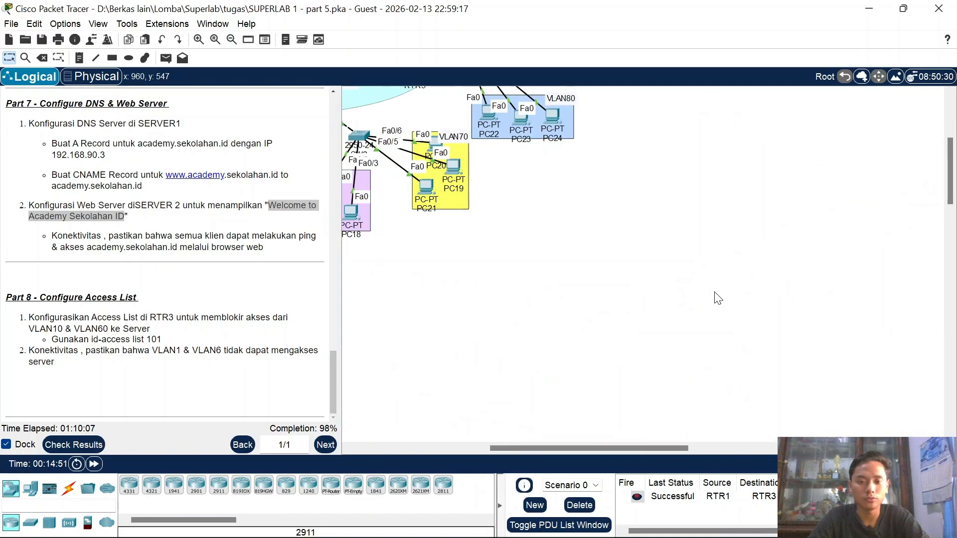
scroll(718, 298, "left", 10)
scroll(718, 298, "up", 3)
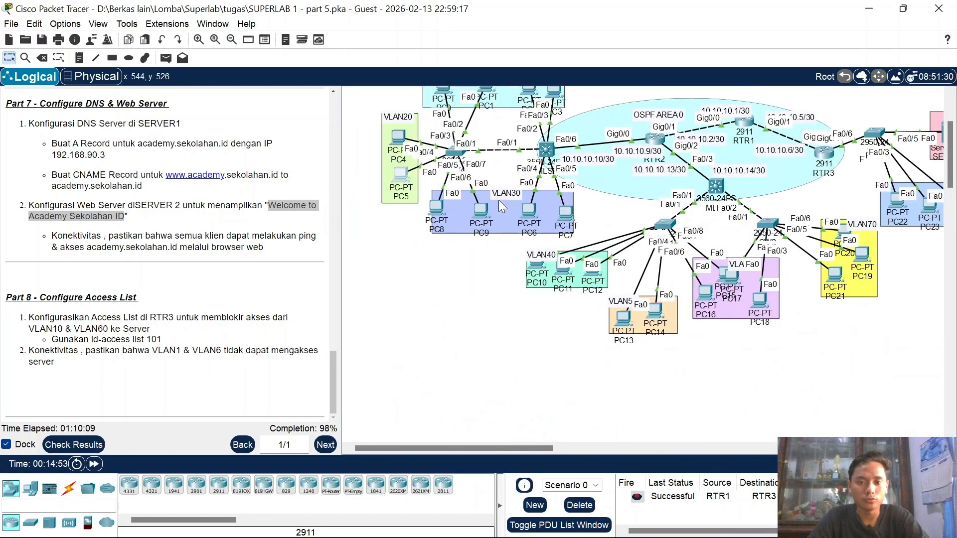
scroll(499, 200, "up", 3)
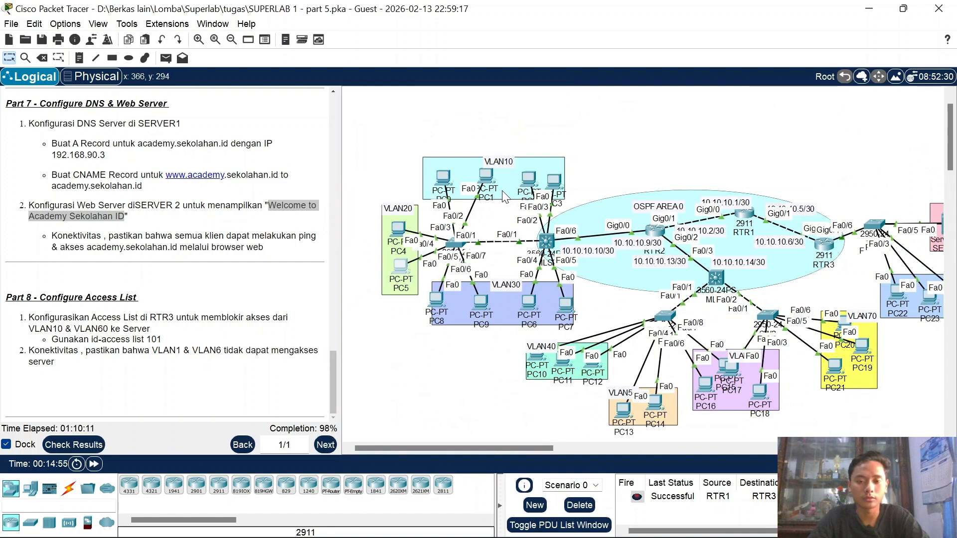
scroll(665, 290, "right", 5)
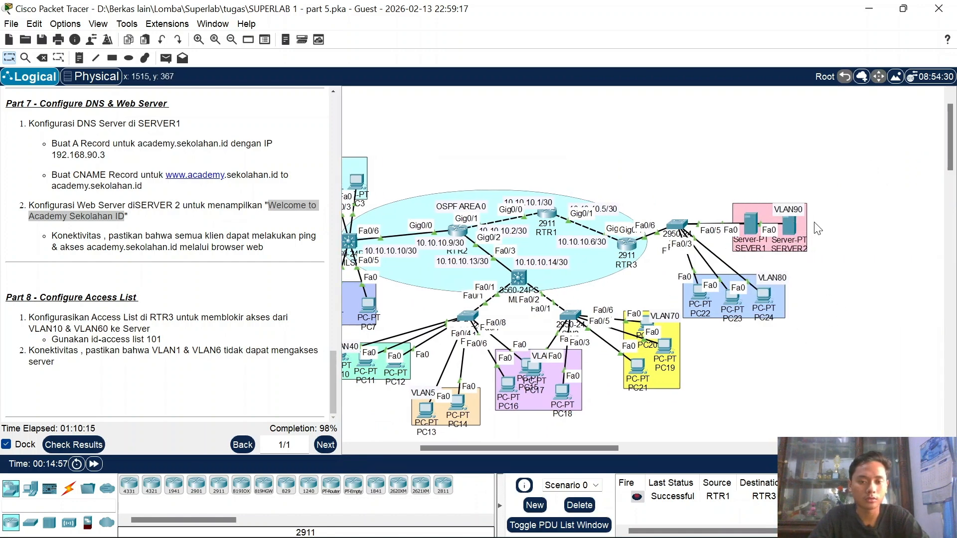
scroll(817, 228, "left", 3)
scroll(812, 173, "down", 2)
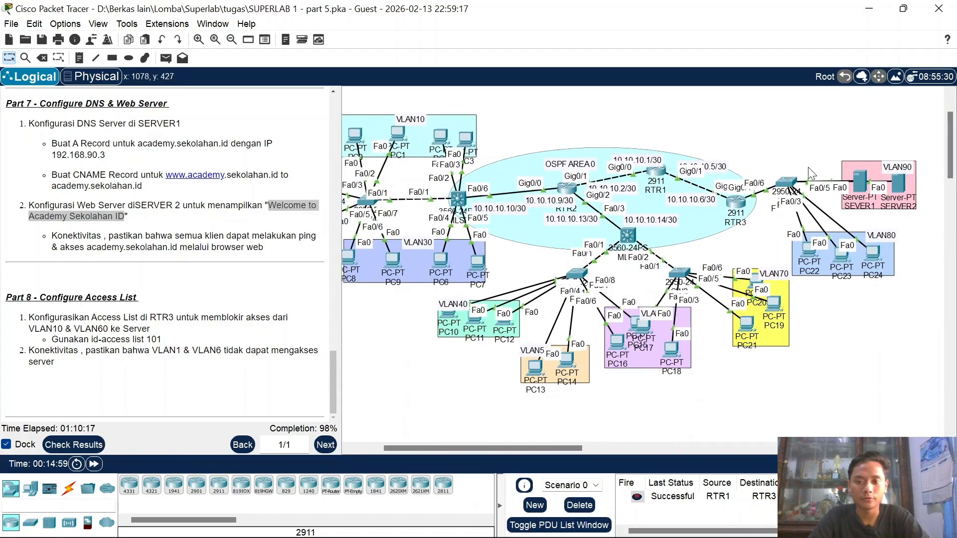
Step: Open RTR3's CLI and return to global configuration mode with 'ex'
left_click(737, 204)
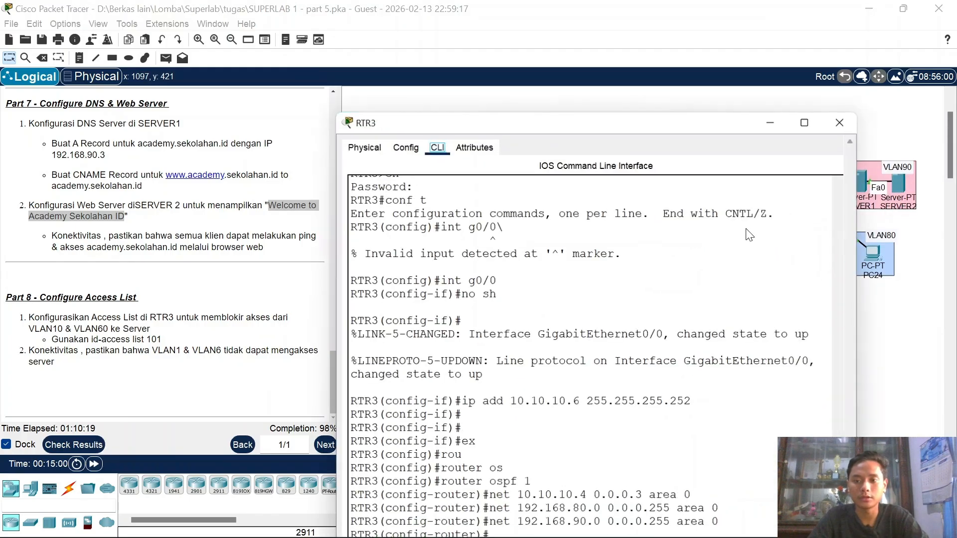
key("Return")
type("ex")
key("Return")
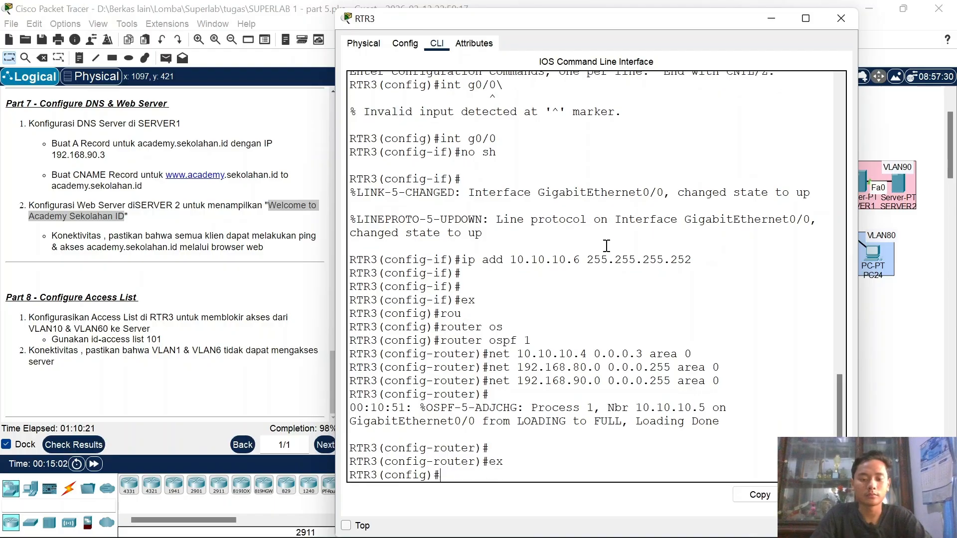
Step: Enter access-list 101 deny ip 192.168.10.0 0.0.0.255 192.168.90.0 0.0.0.255
type("acc")
key("Tab")
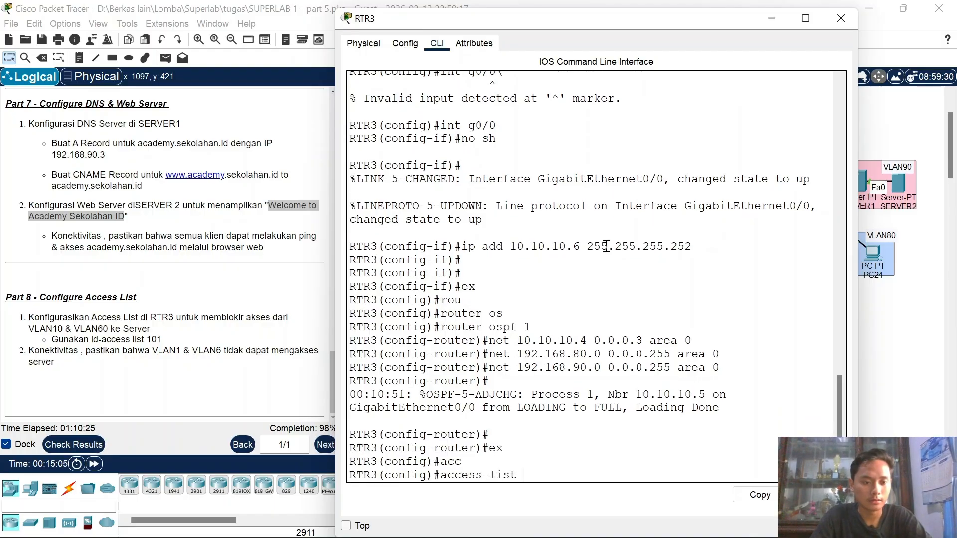
type("101 ")
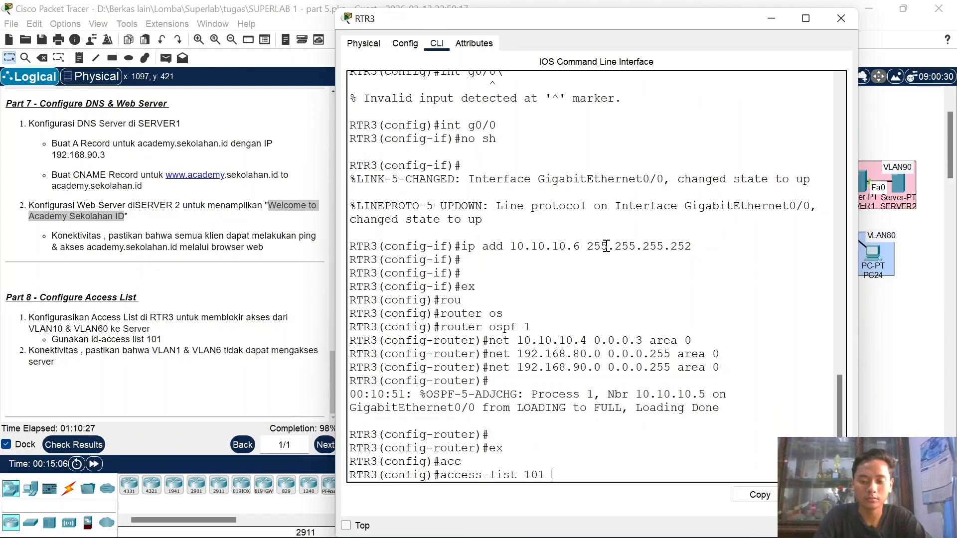
type("?de")
key("Tab")
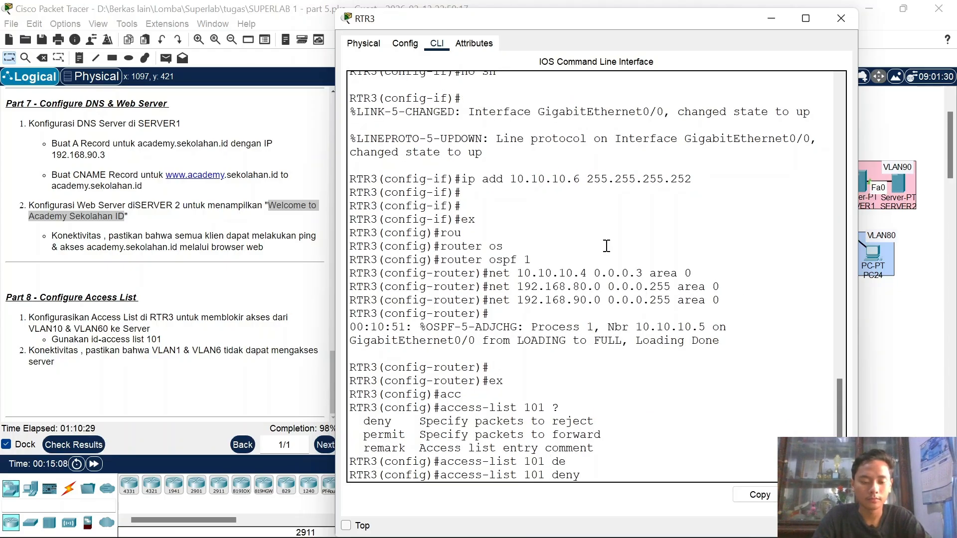
type("192.1")
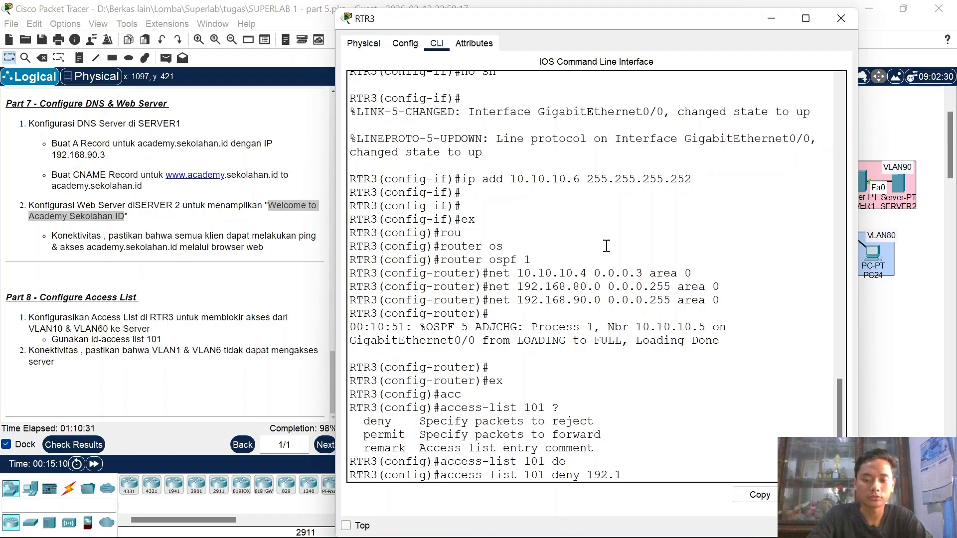
type("68.10.0")
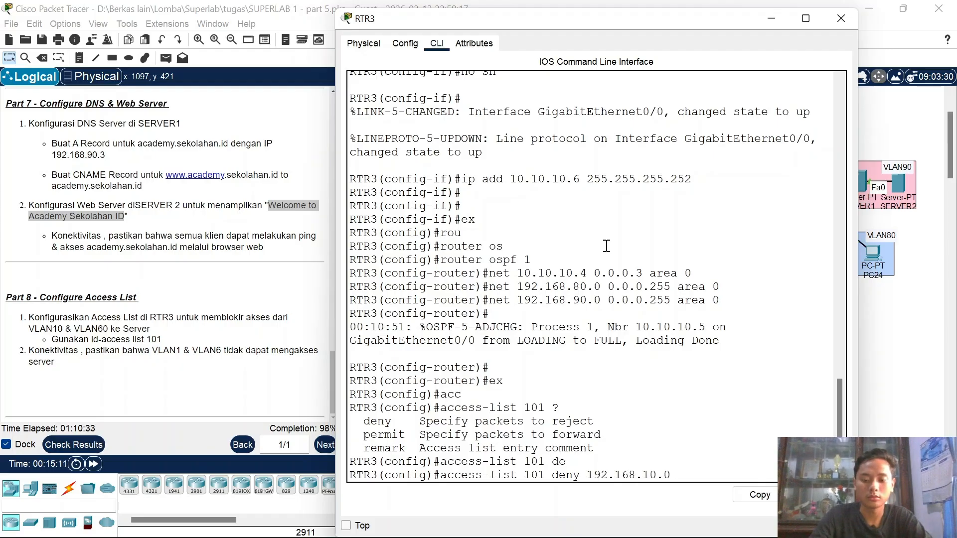
type(" ?")
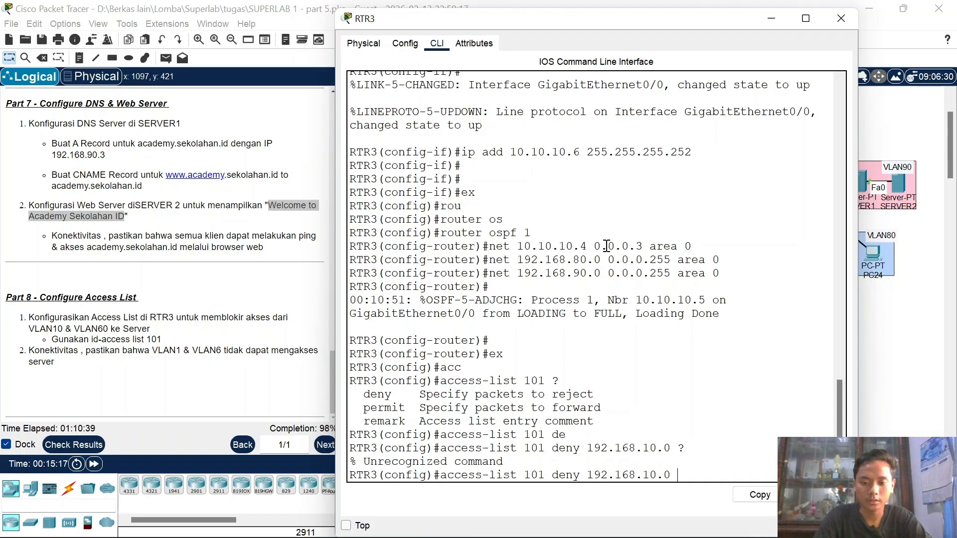
type("255.")
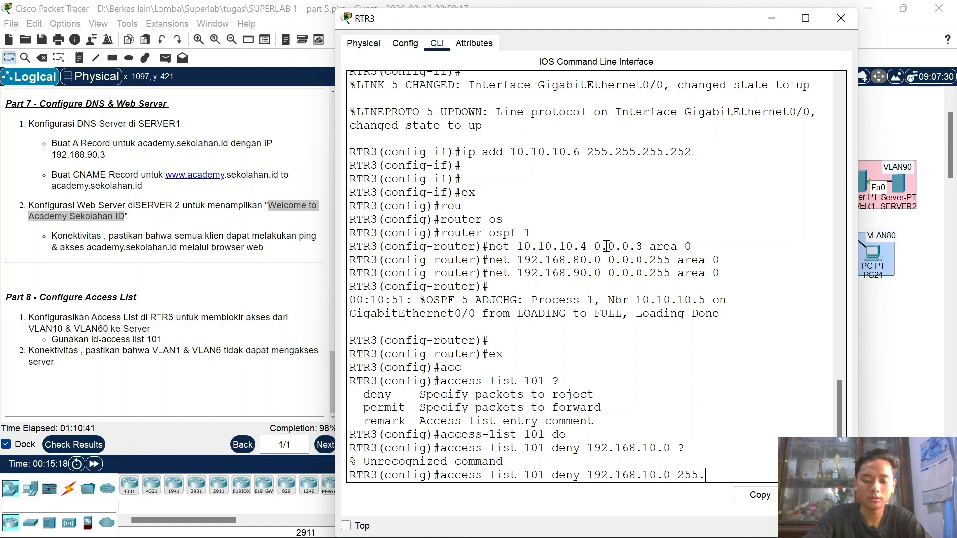
type("255.255.0")
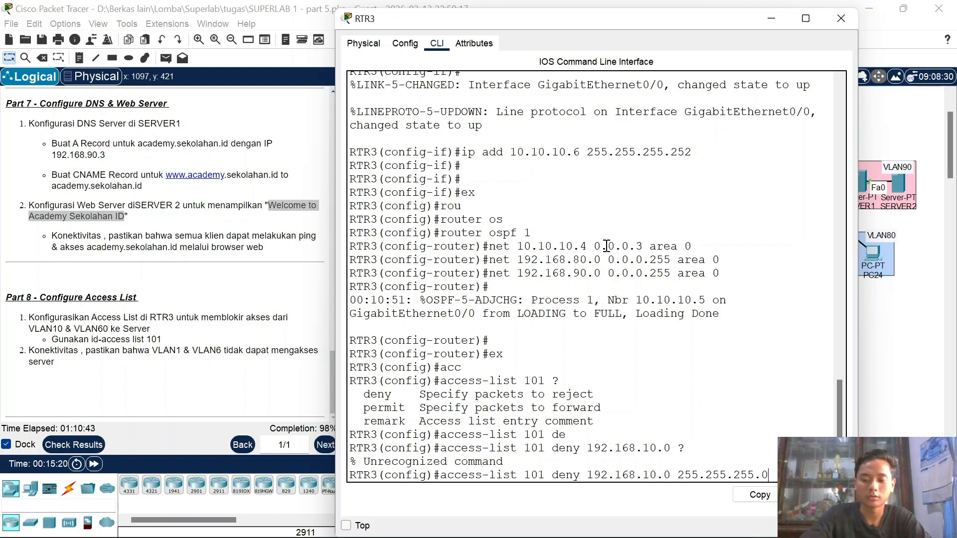
type(" ?")
key("BackSpace")
key("BackSpace")
key("BackSpace")
key("BackSpace")
key("BackSpace")
key("BackSpace")
key("BackSpace")
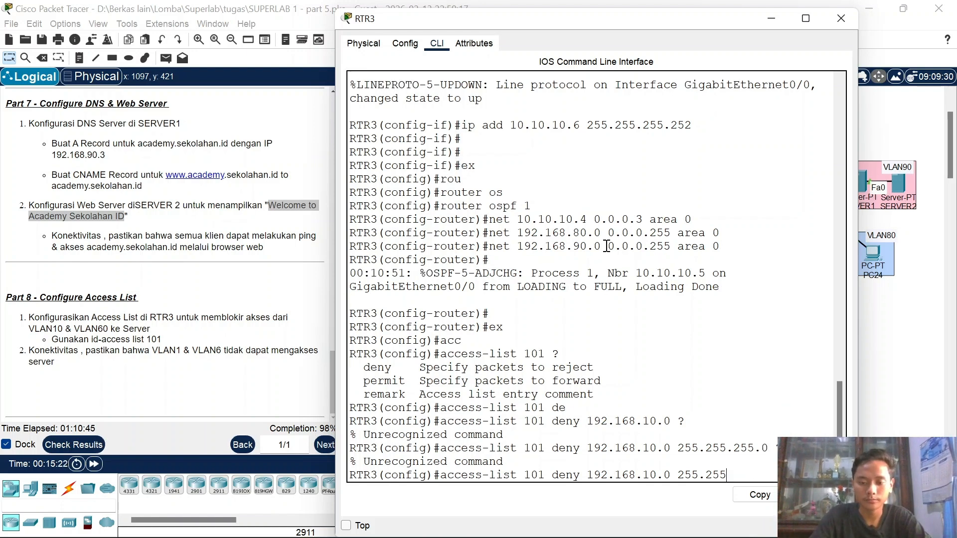
key("BackSpace")
key("BackSpace")
key("BackSpace")
key("BackSpace")
key("BackSpace")
key("BackSpace")
key("BackSpace")
key("BackSpace")
key("BackSpace")
key("BackSpace")
key("BackSpace")
key("BackSpace")
key("BackSpace")
key("BackSpace")
key("BackSpace")
key("BackSpace")
key("BackSpace")
key("BackSpace")
key("BackSpace")
key("BackSpace")
type("?")
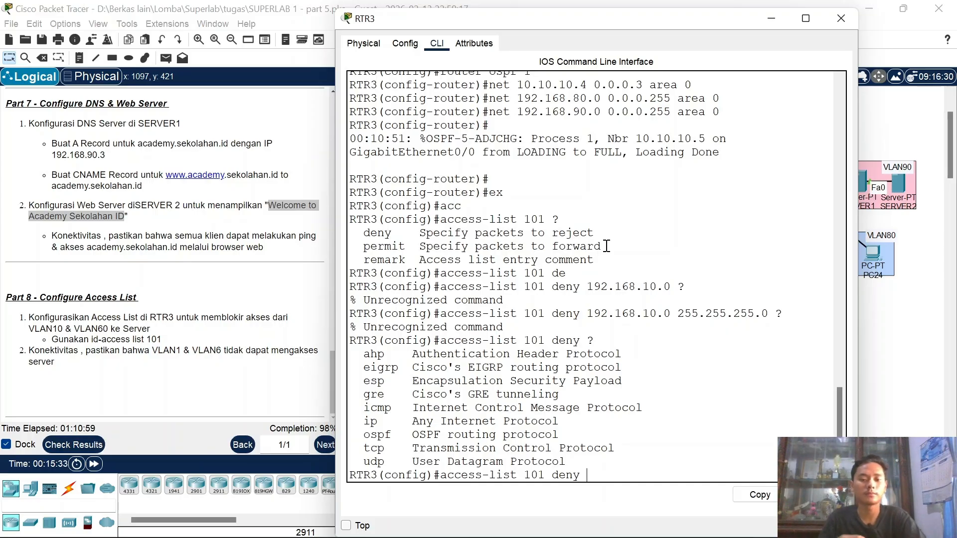
type("ip")
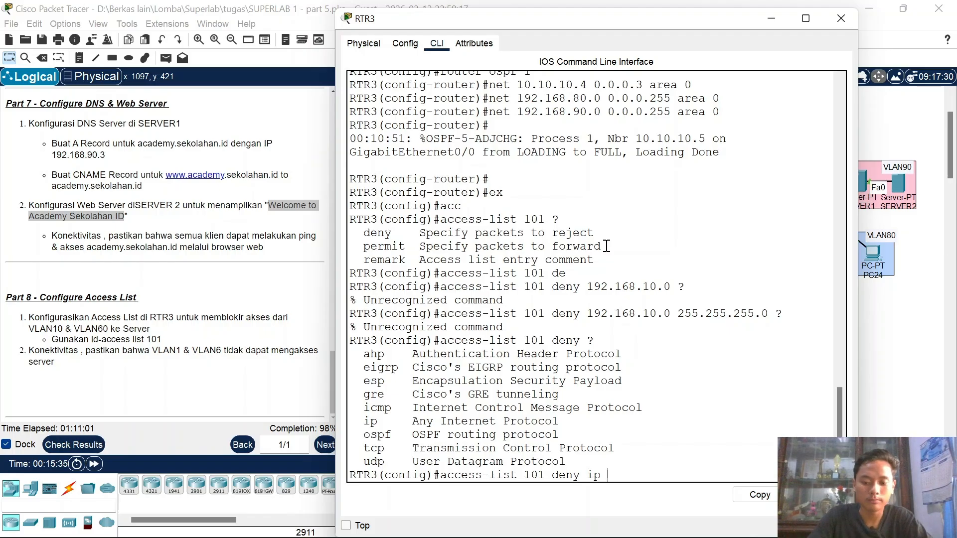
type(" ?")
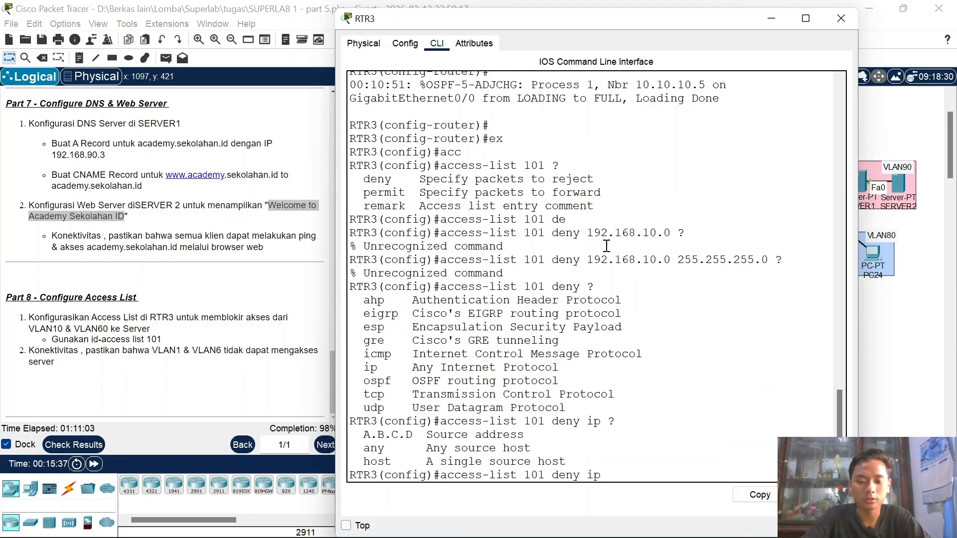
type("192.1")
key("BackSpace")
type("8.1")
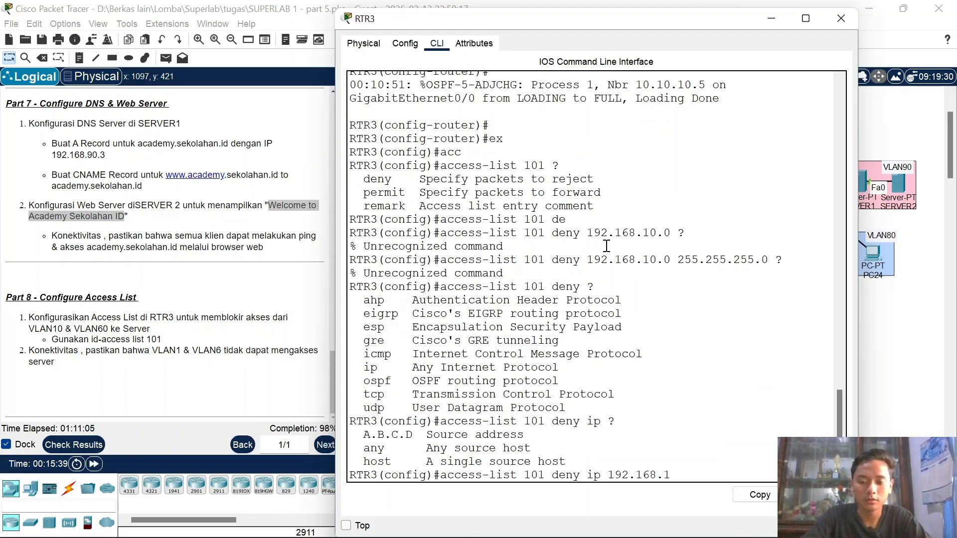
type("0.0")
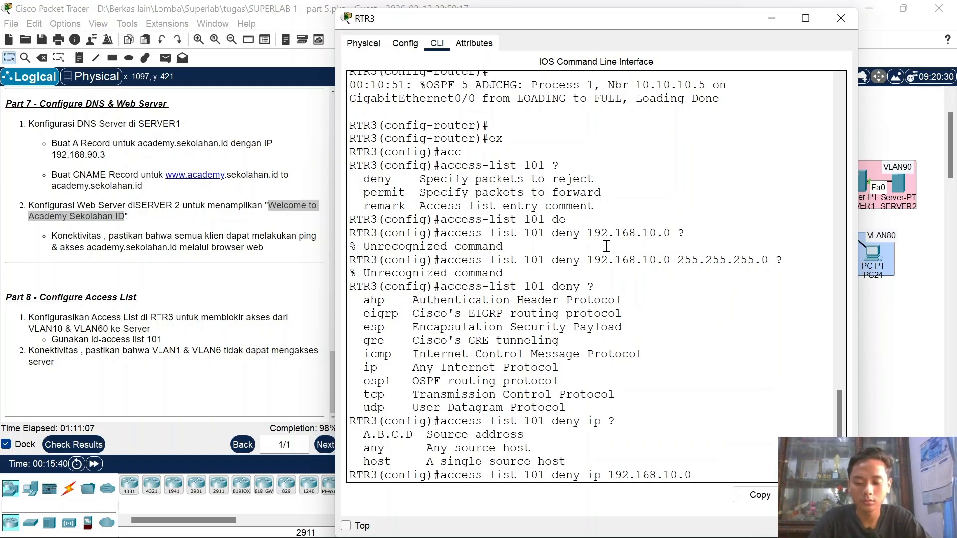
type(" ?0")
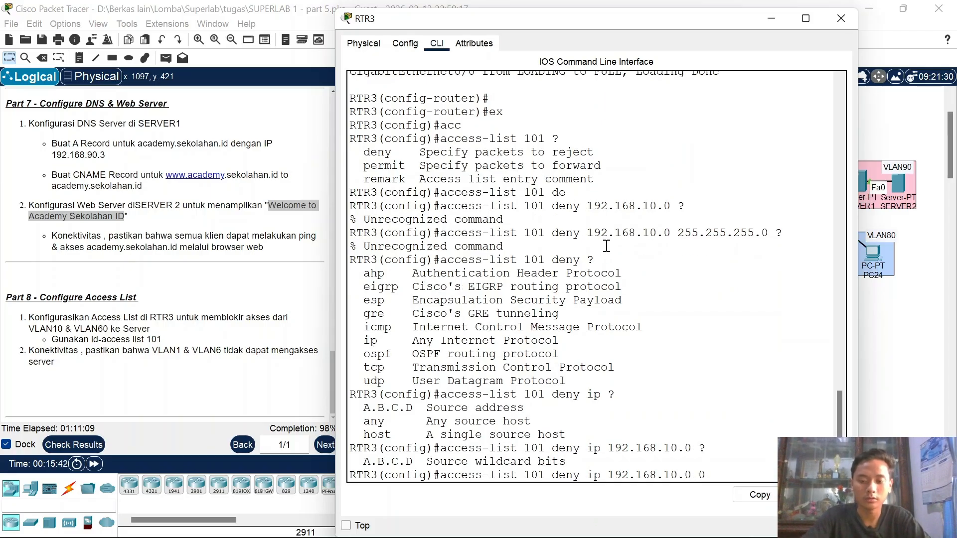
type(".0.0.255")
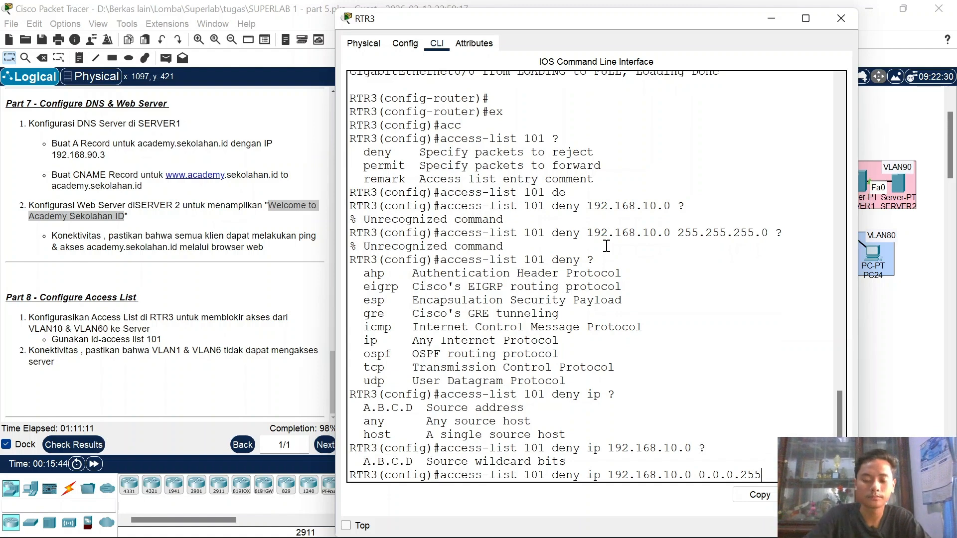
type(" ?")
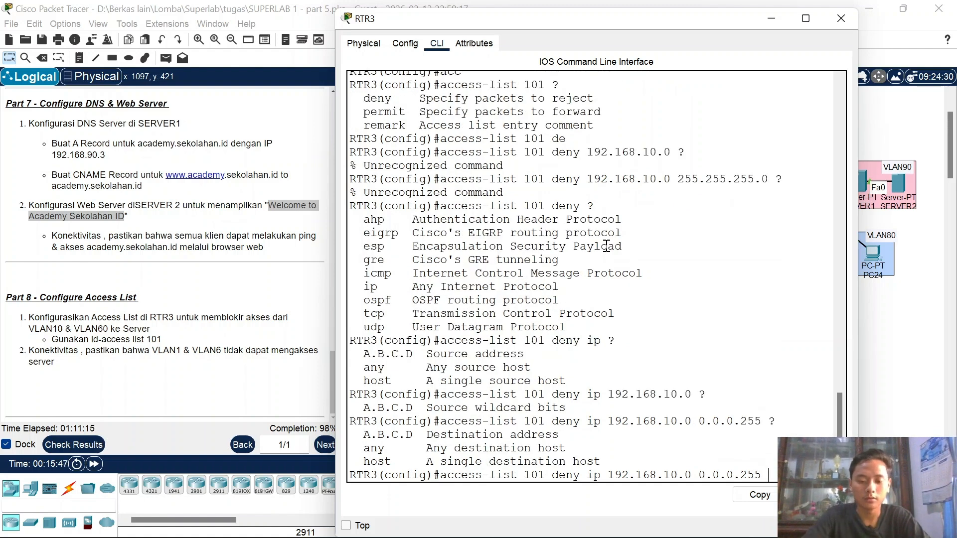
type("19")
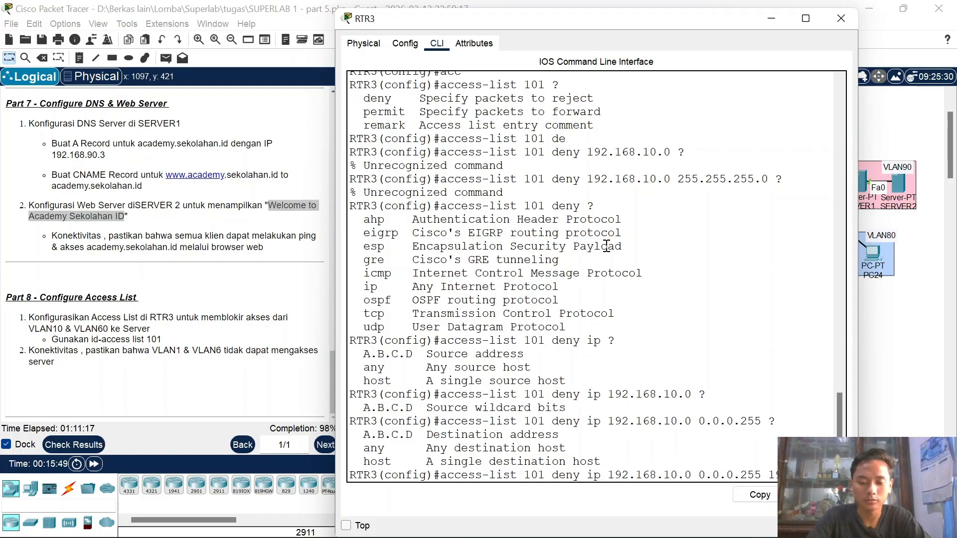
type("90.0")
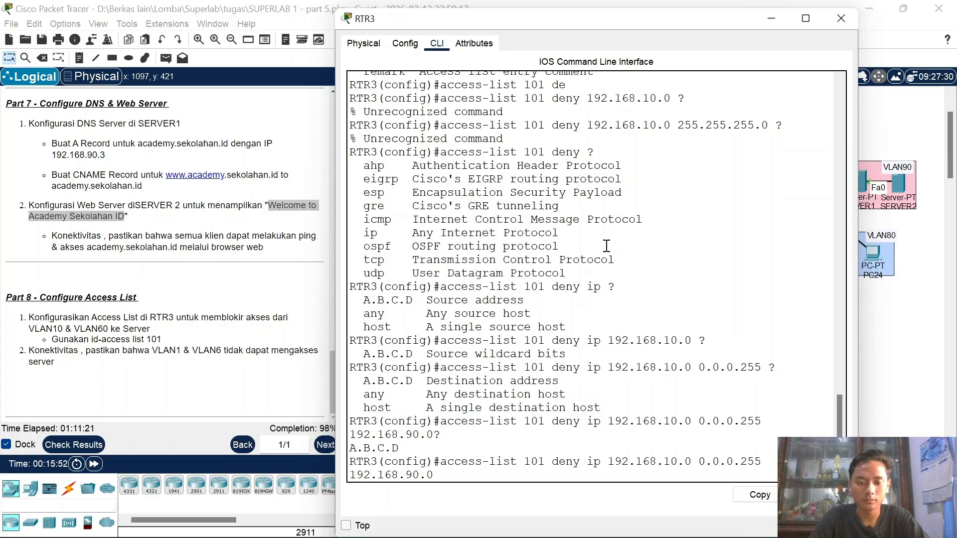
type("? ?")
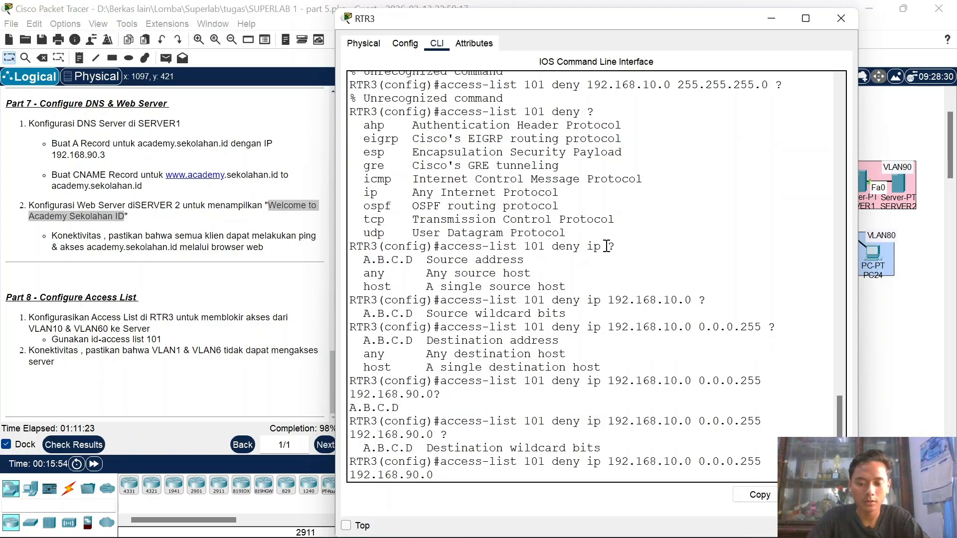
type("0.0.0.255")
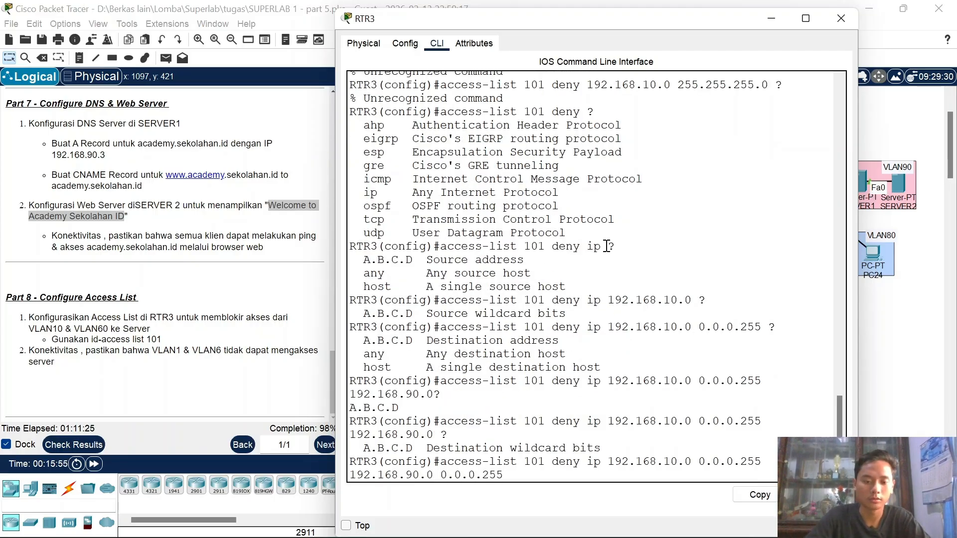
key("Return")
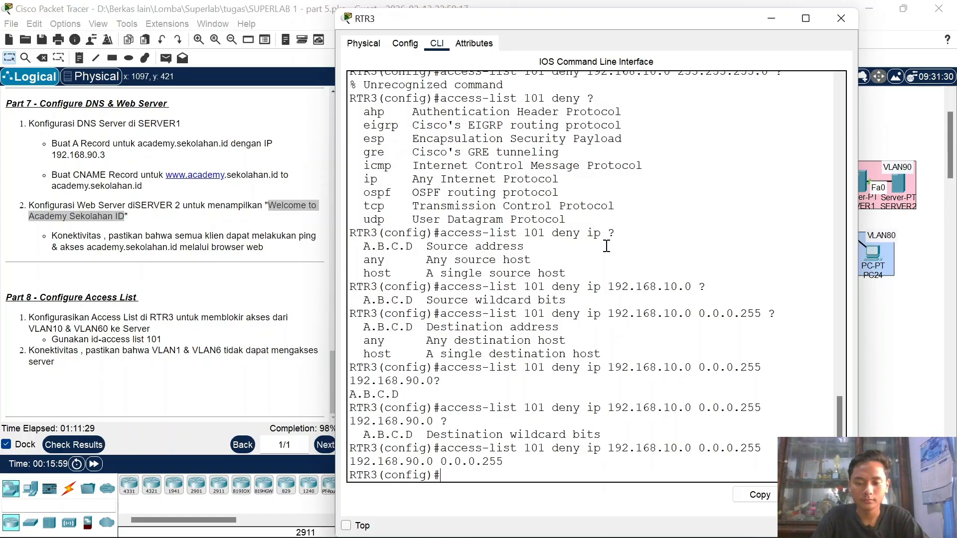
Step: Add a matching ACL 101 deny rule for source network 192.168.60.0/24
key("Up")
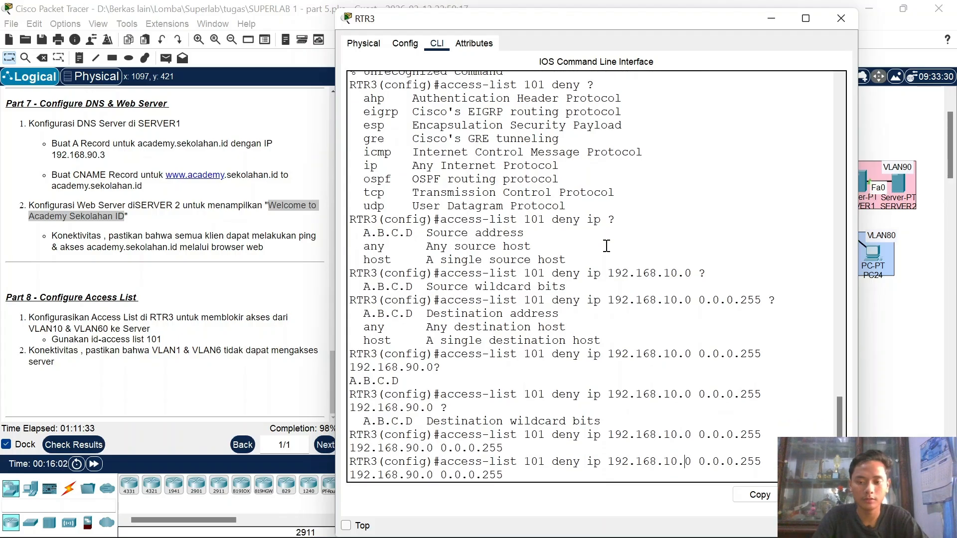
key("BackSpace")
type("6")
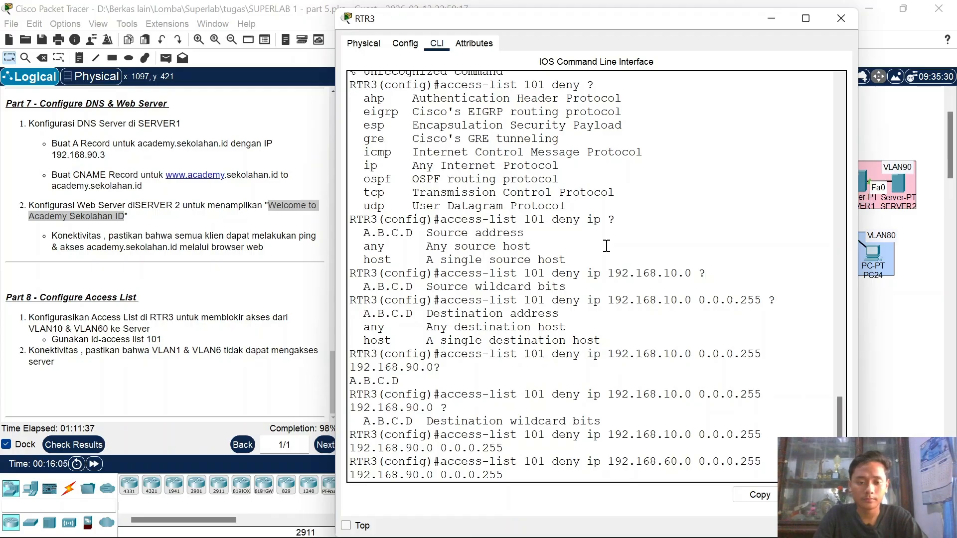
key("Return")
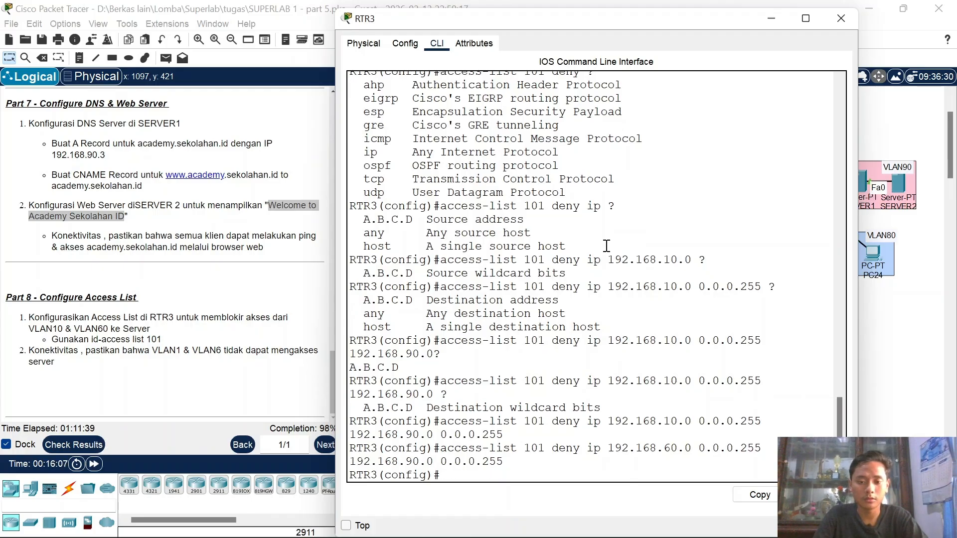
Step: Add 'access-list 101 permit ip any any' as the final rule
key("Up")
key("BackSpace")
key("BackSpace")
key("BackSpace")
key("BackSpace")
key("BackSpace")
key("BackSpace")
key("BackSpace")
key("BackSpace")
key("BackSpace")
key("BackSpace")
key("BackSpace")
key("BackSpace")
key("BackSpace")
key("BackSpace")
key("BackSpace")
key("BackSpace")
key("BackSpace")
key("BackSpace")
key("BackSpace")
key("BackSpace")
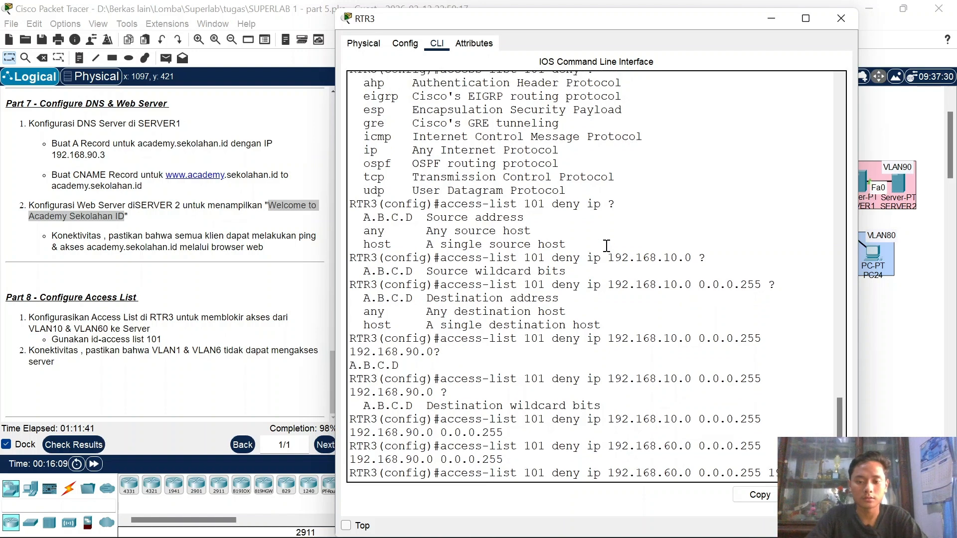
key("BackSpace")
key("BackSpace")
key("BackSpace")
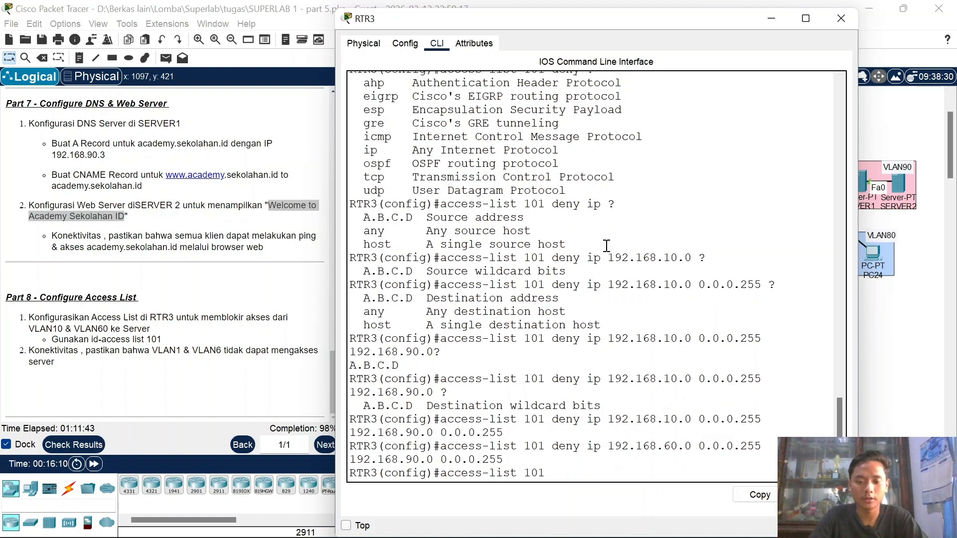
type("i")
type("pe")
key("Tab")
type("ip any an")
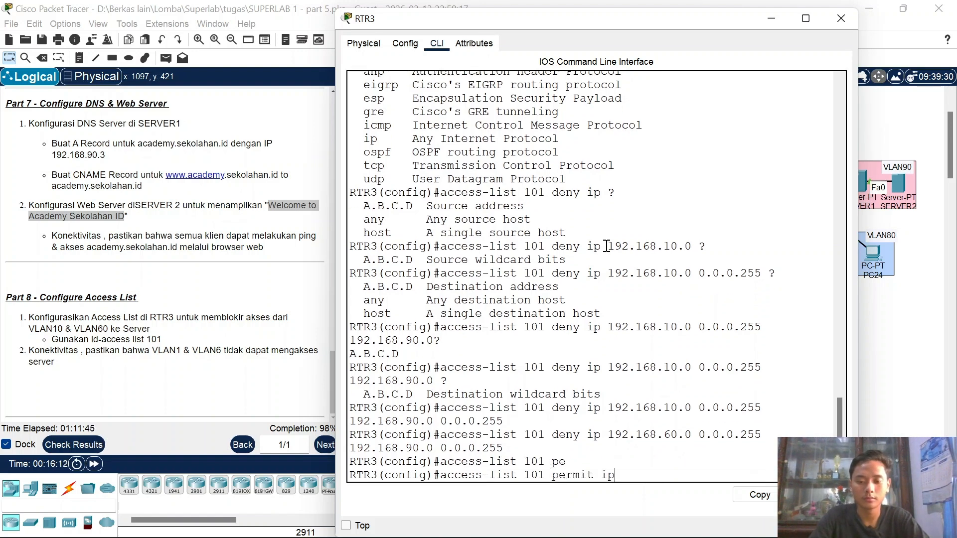
type("y")
key("Return")
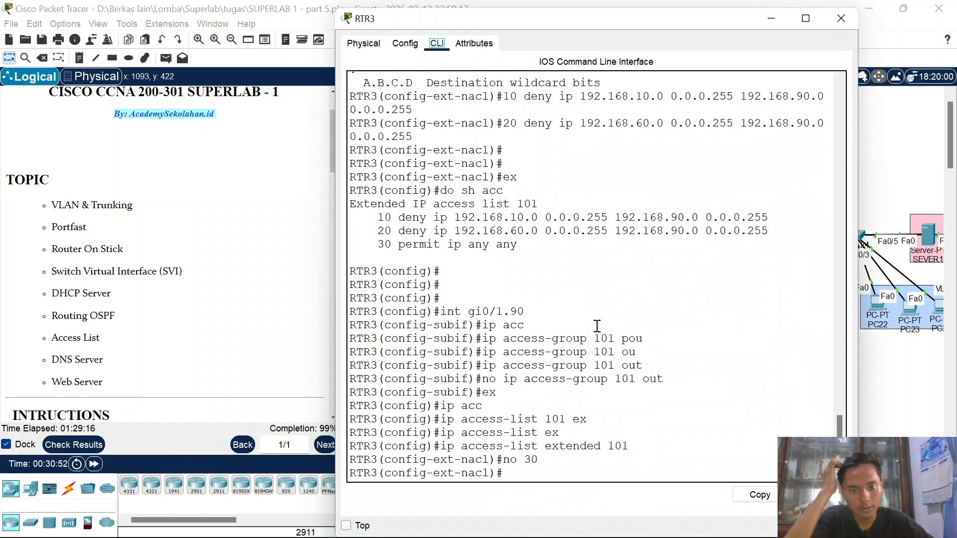
Step: Re-create ACL 101 entry 30 as 'permit ip any any', fixing the rejected first attempt
left_click(597, 327)
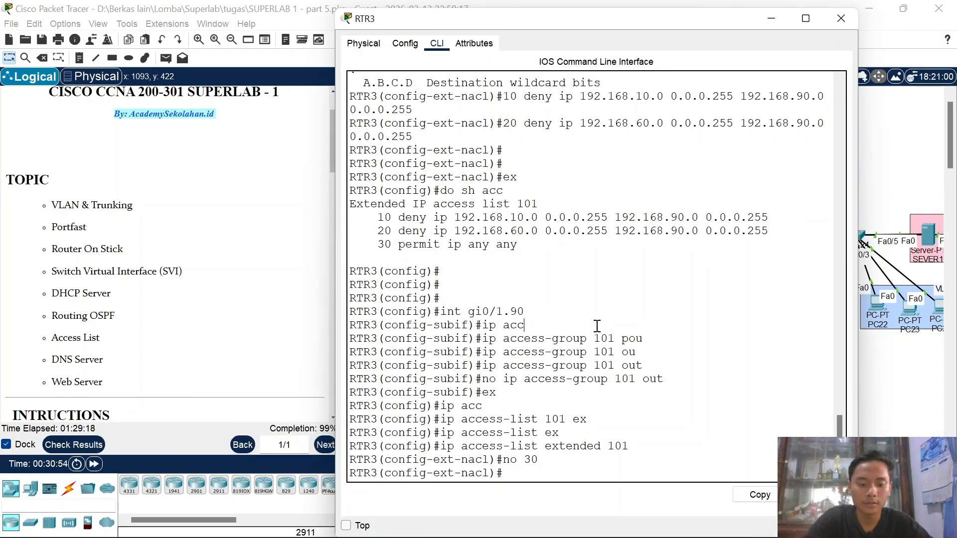
type("30 ip an")
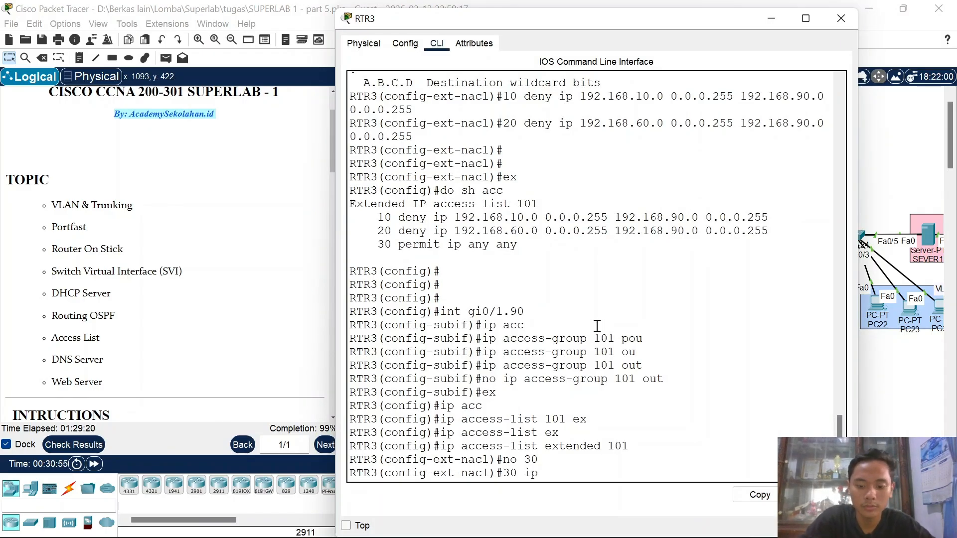
key("Tab")
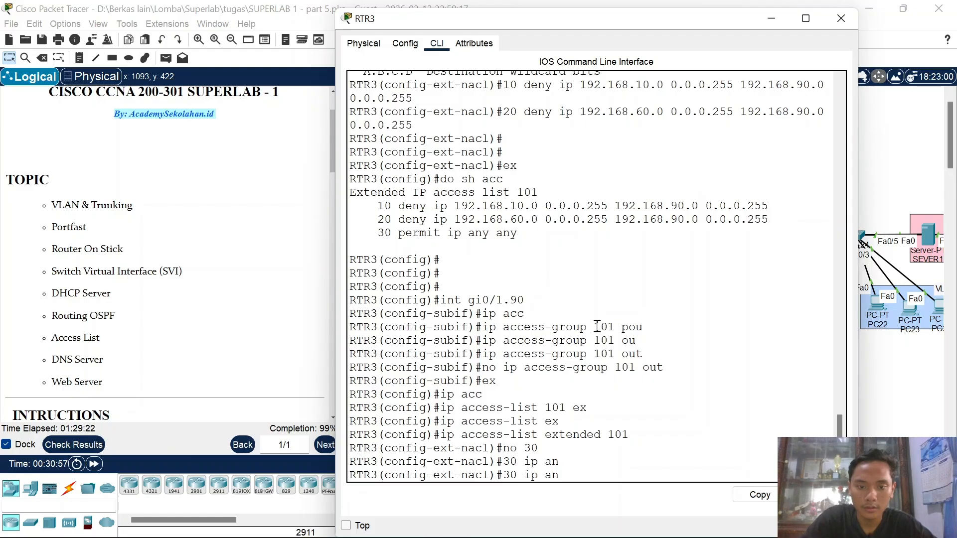
type("y ang")
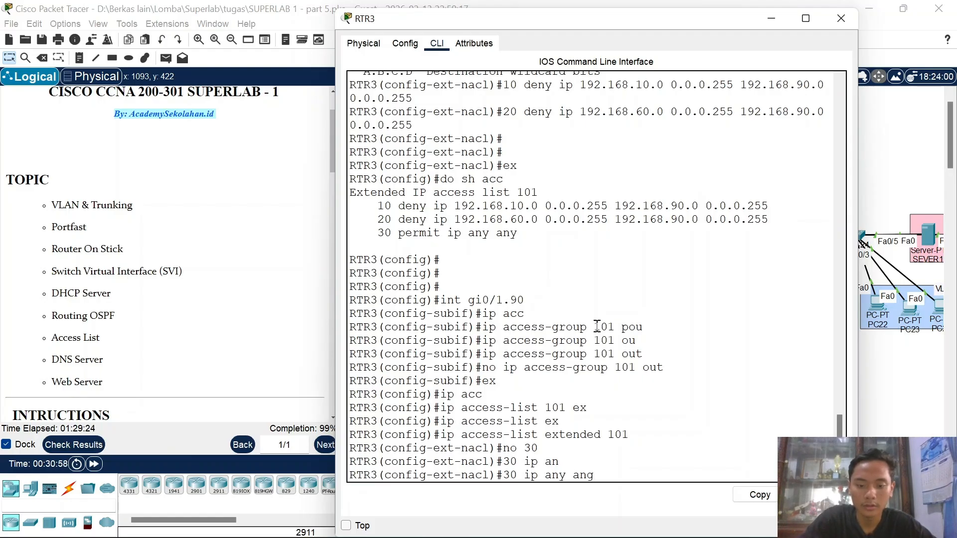
key("BackSpace")
type("y")
key("Return")
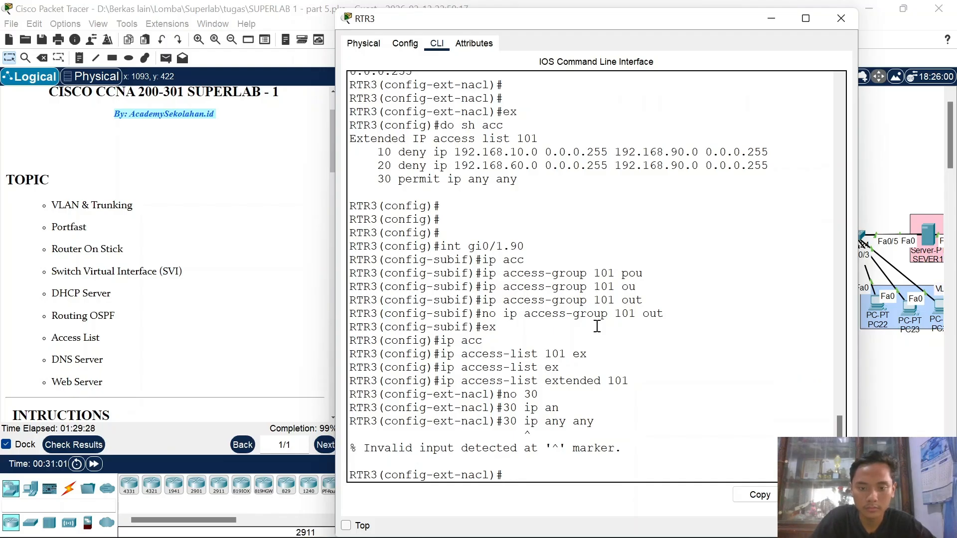
key("Up")
key("Left")
key("Left")
key("Left")
key("Left")
key("Left")
key("Left")
key("Left")
key("Left")
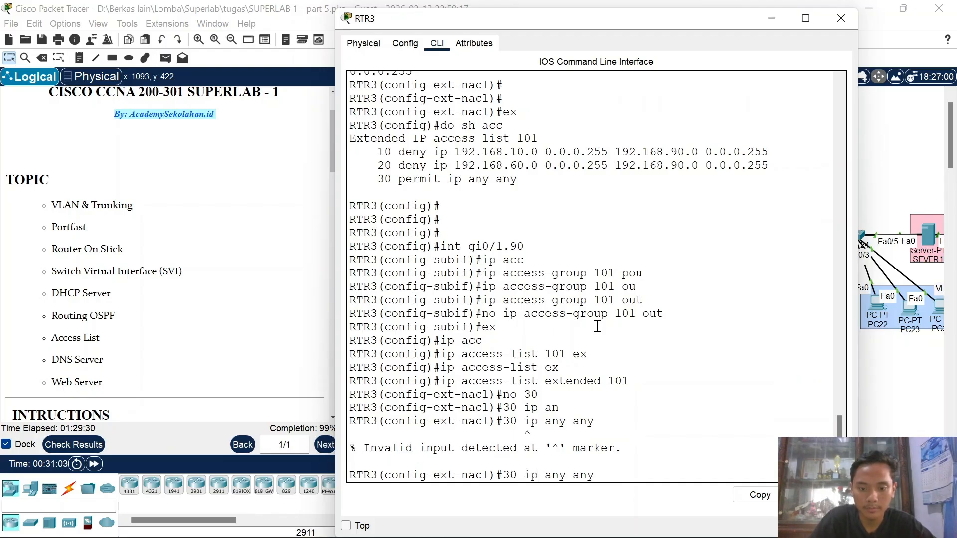
type("permit")
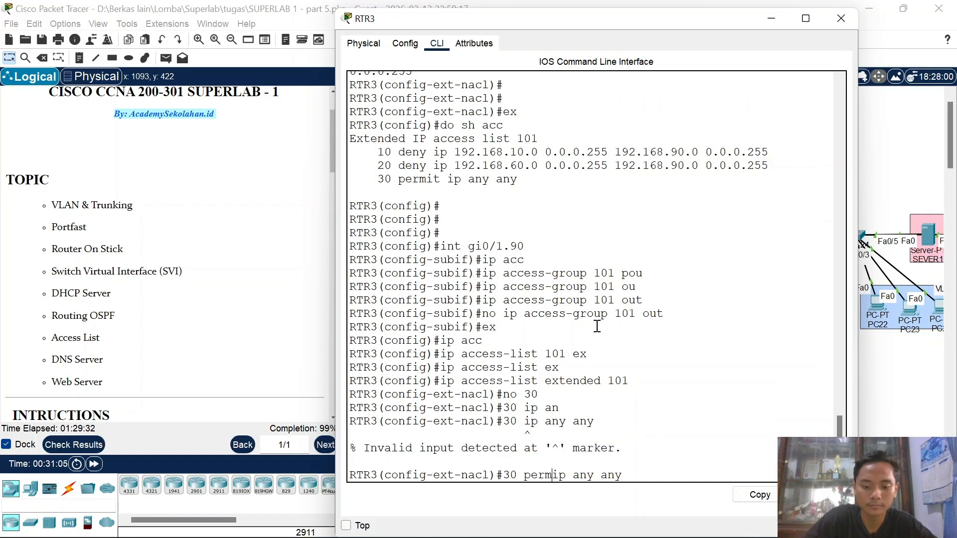
key("Return")
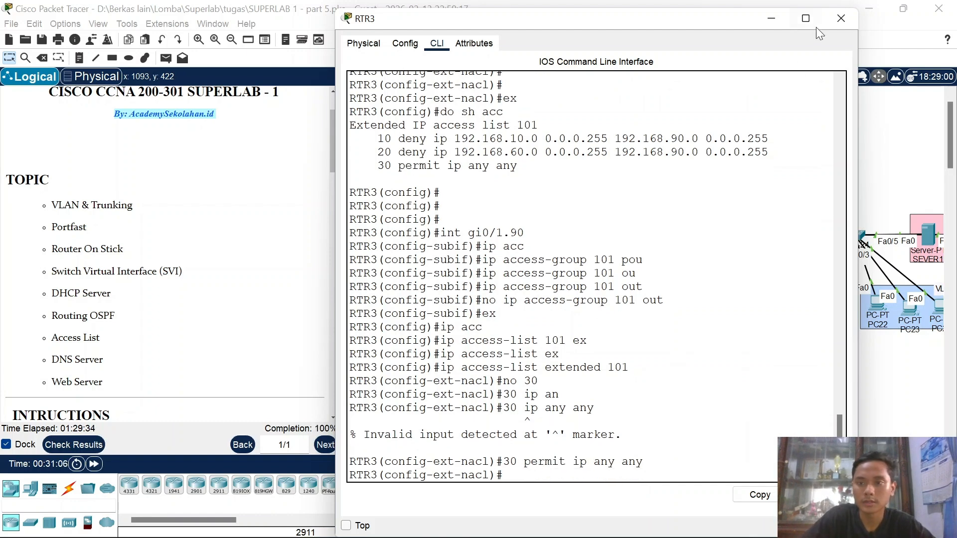
Step: Re-run the ping to 192.168.90.2 from PC2's command prompt and confirm replies
left_click(837, 15)
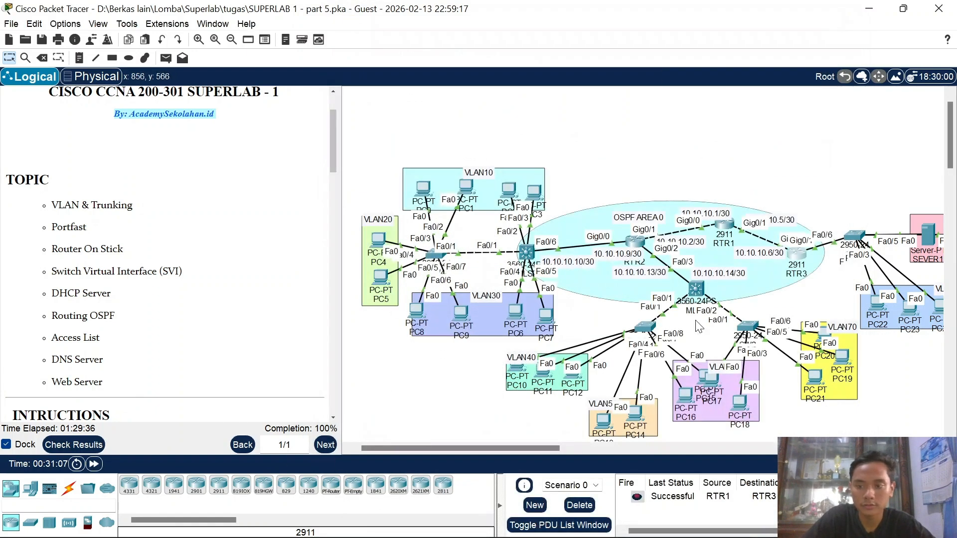
scroll(699, 327, "right", 5)
scroll(651, 259, "left", 6)
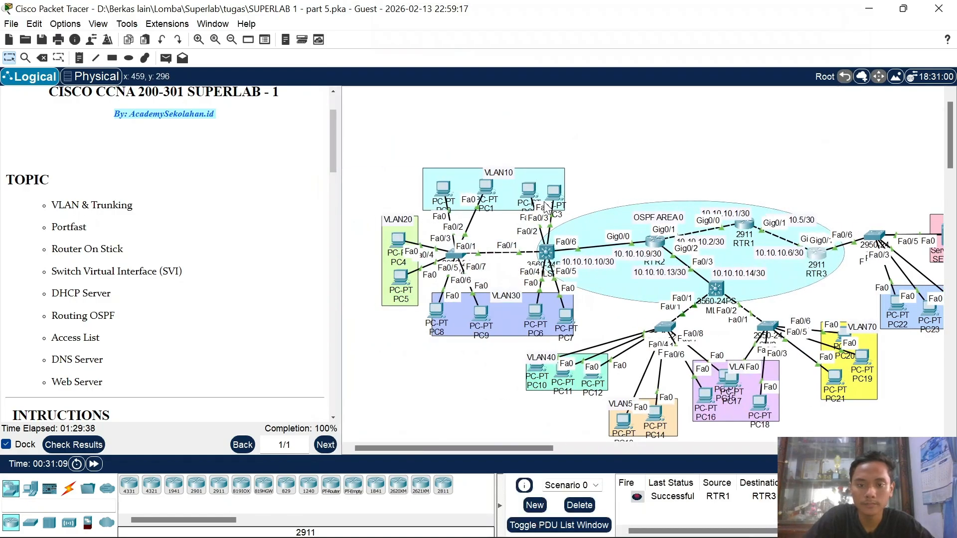
left_click(529, 191)
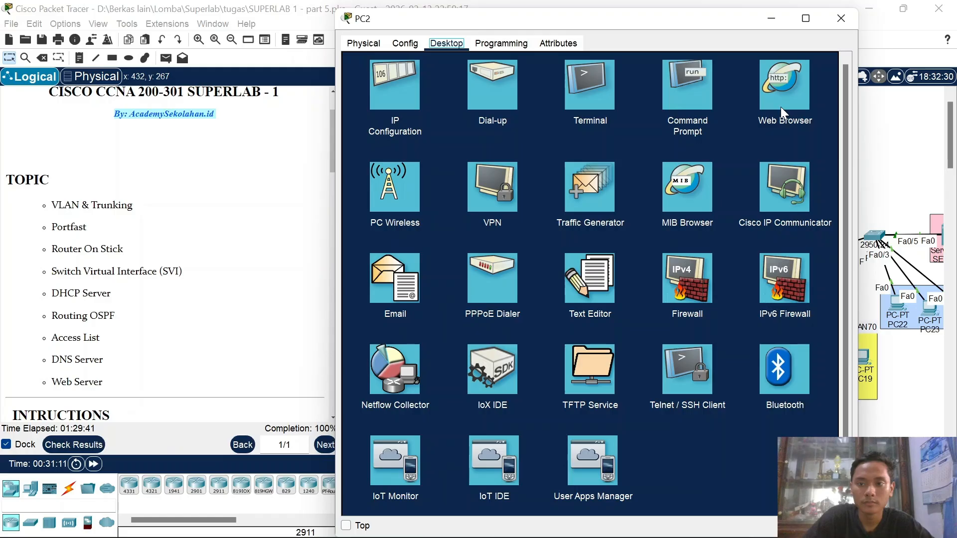
left_click(697, 95)
key("Up")
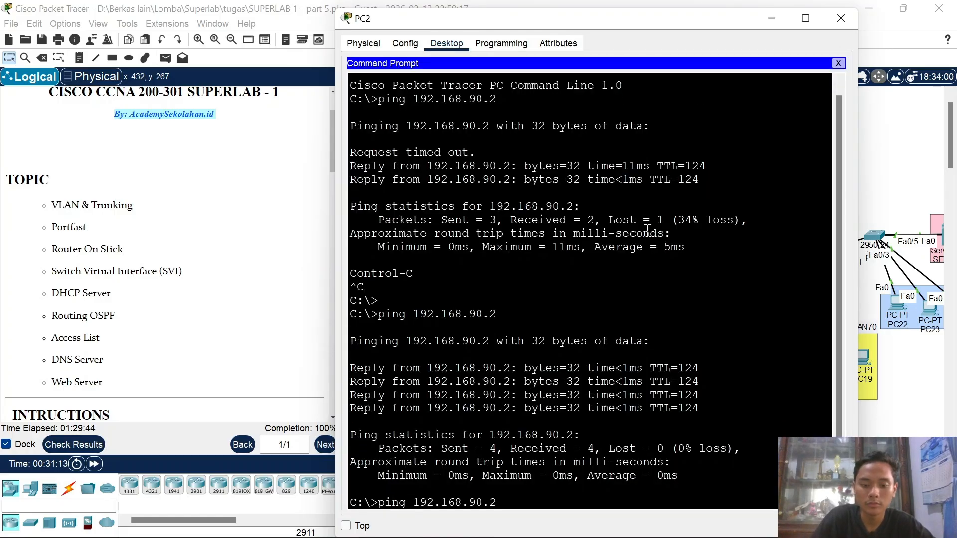
key("Return")
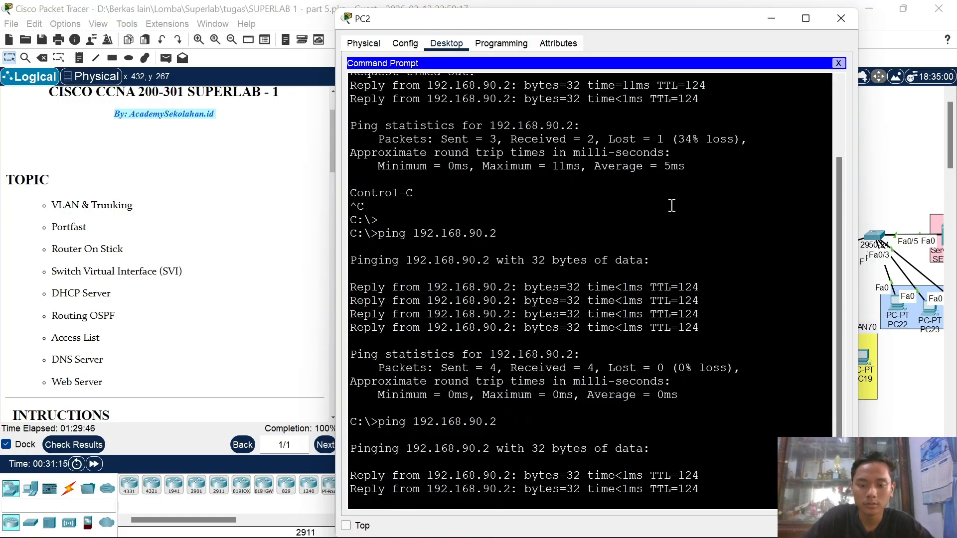
left_click(827, 28)
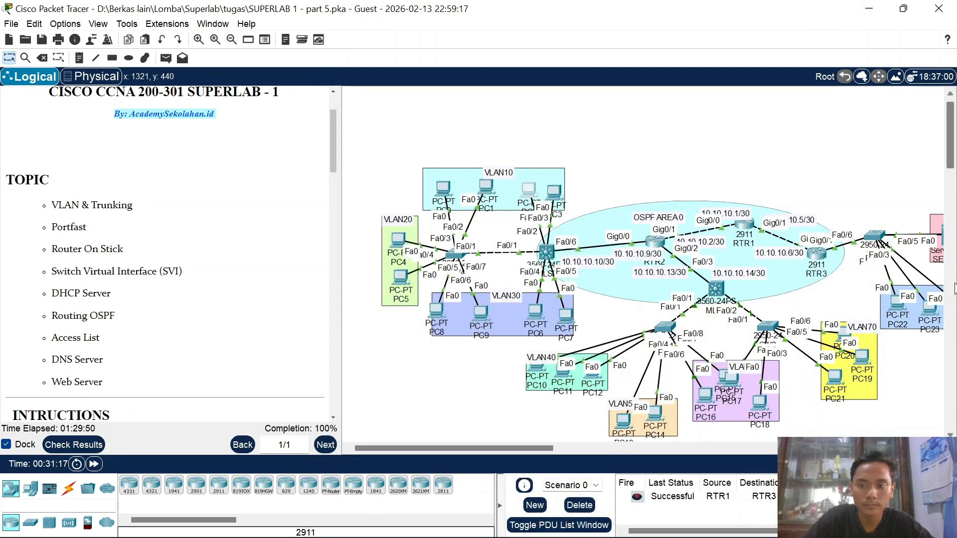
scroll(818, 259, "down", 3)
Step: On RTR3, enter configuration for subinterface gi0/1.90
left_click(816, 155)
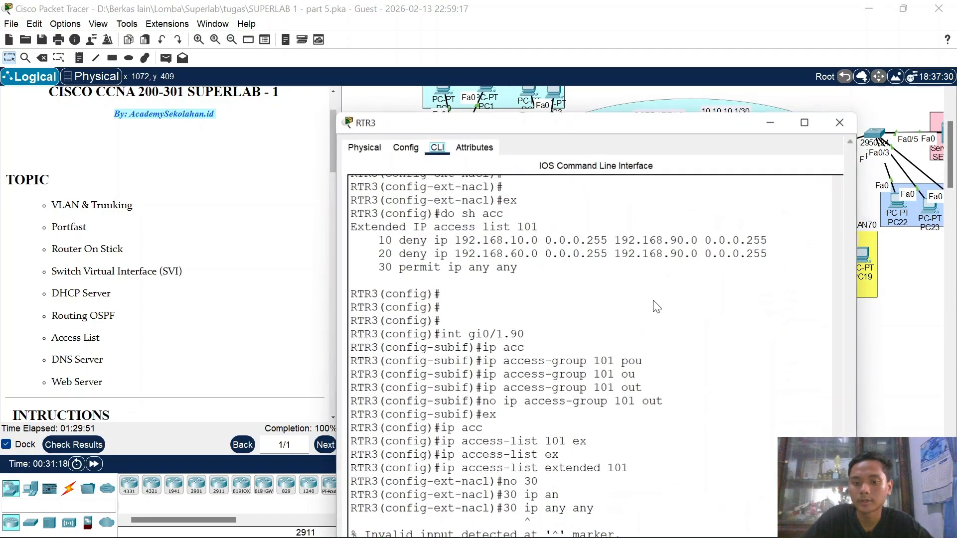
key("Return")
key("Return")
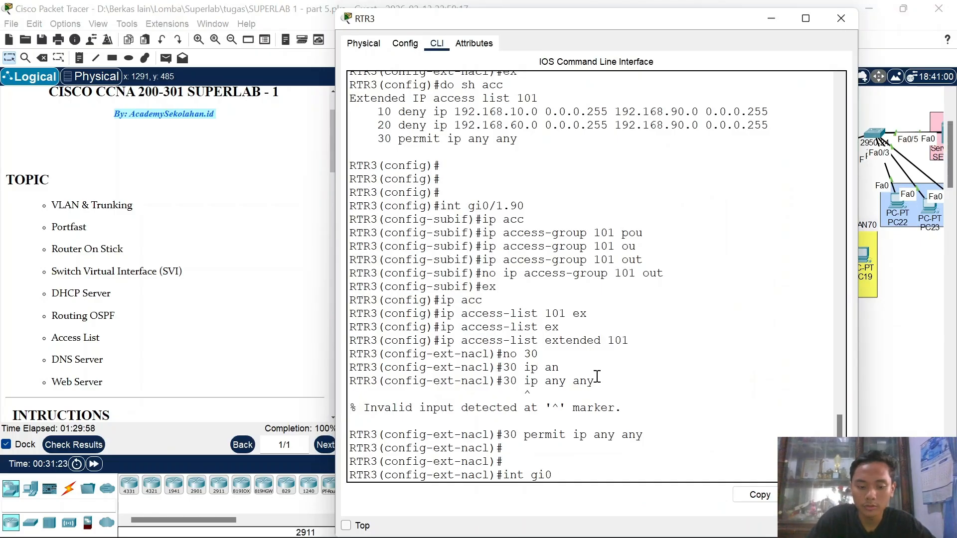
type("int gi0/1.90")
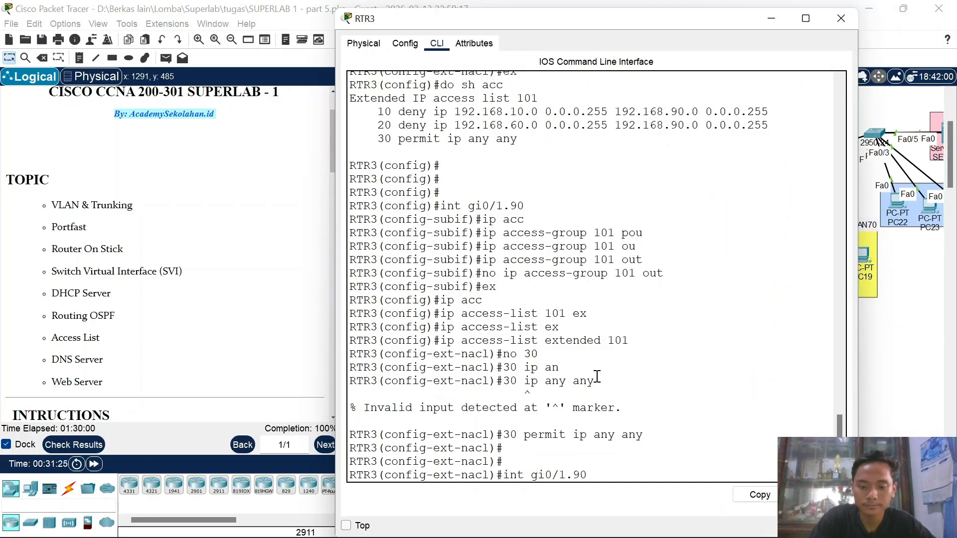
key("Return")
key("Return")
Step: Apply 'ip access-group 101 out' on gi0/1.90 and close RTR3's window
type("ip a")
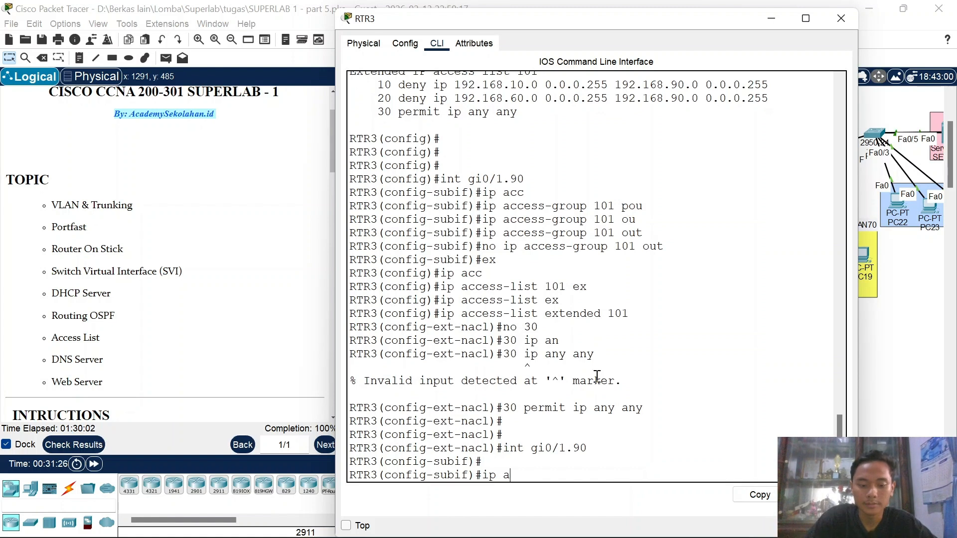
type("d")
key("Tab")
key("BackSpace")
key("BackSpace")
key("BackSpace")
key("BackSpace")
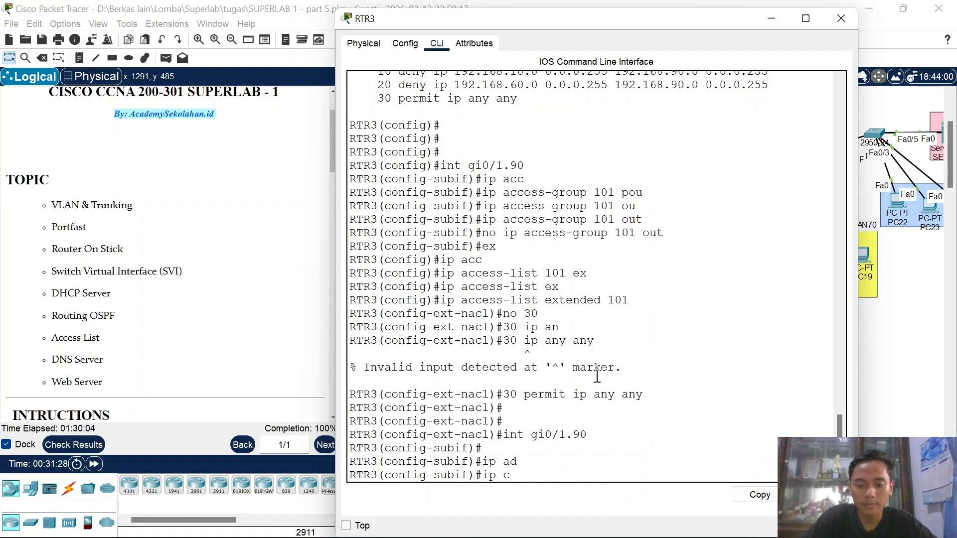
type("c")
key("Tab")
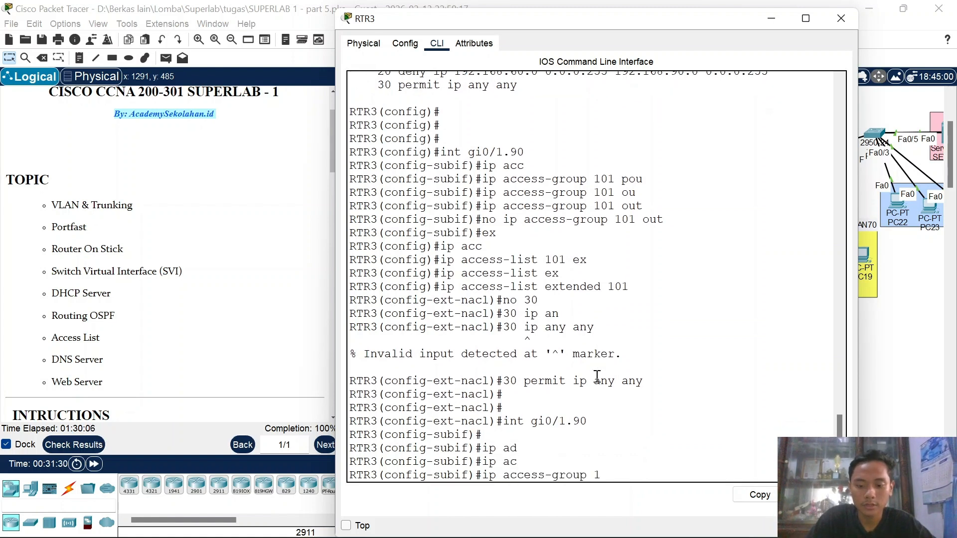
type("u")
key("Tab")
key("Return")
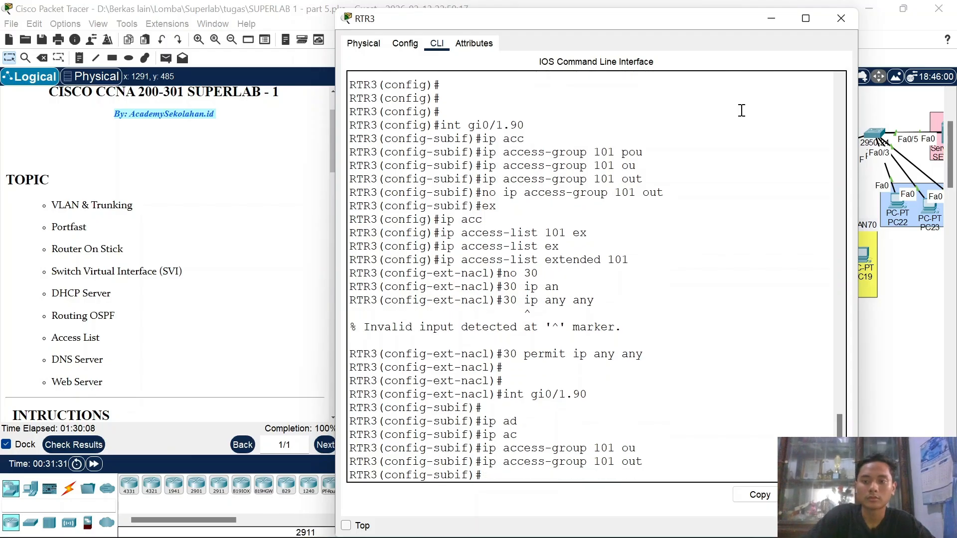
left_click_drag(846, 17, 848, 20)
left_click(848, 21)
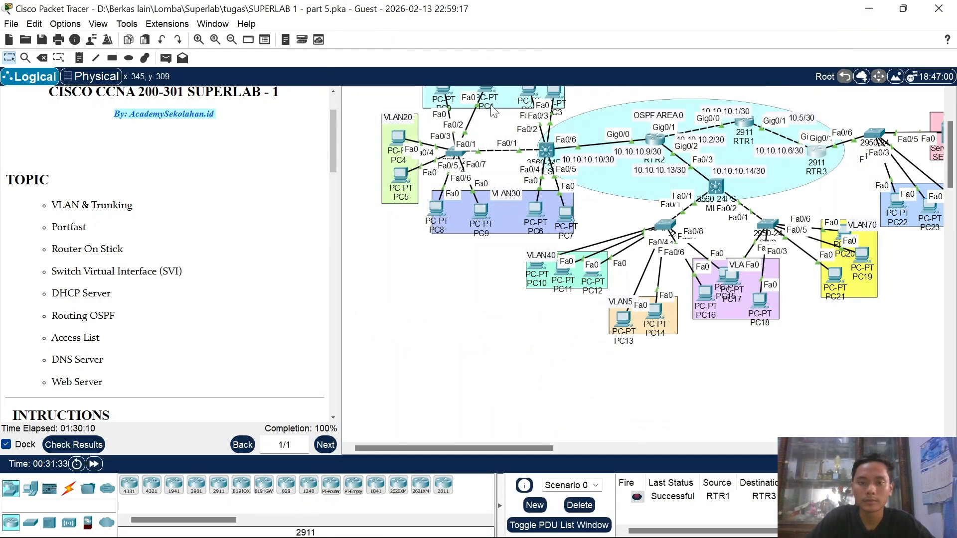
Step: Ping 192.168.90.2 from PC1's command prompt to confirm it is unreachable
left_click(501, 89)
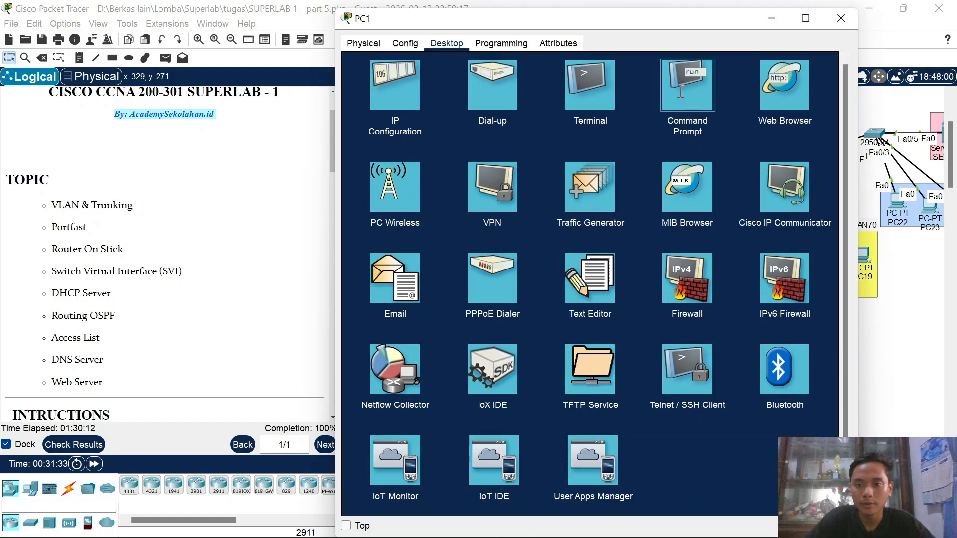
left_click(683, 97)
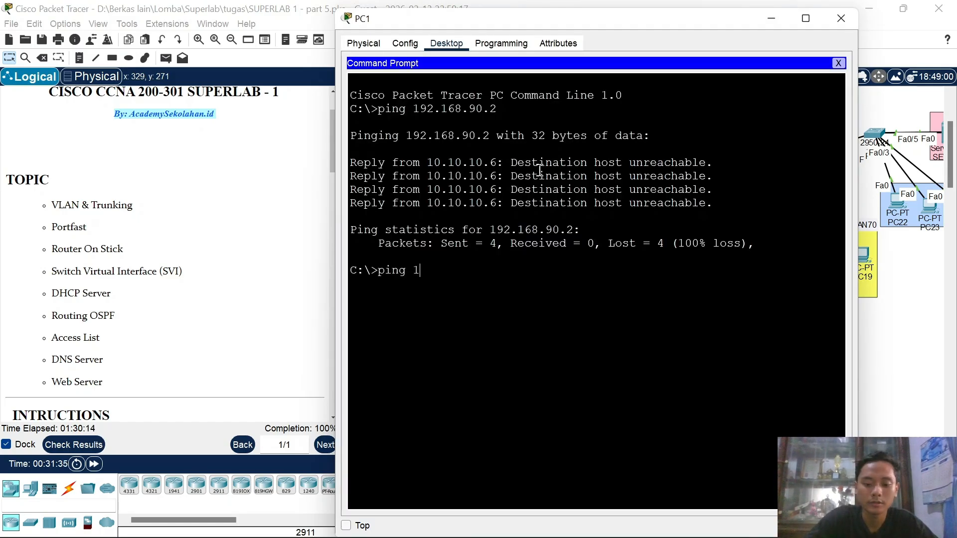
type("2.168.90.")
key("Return")
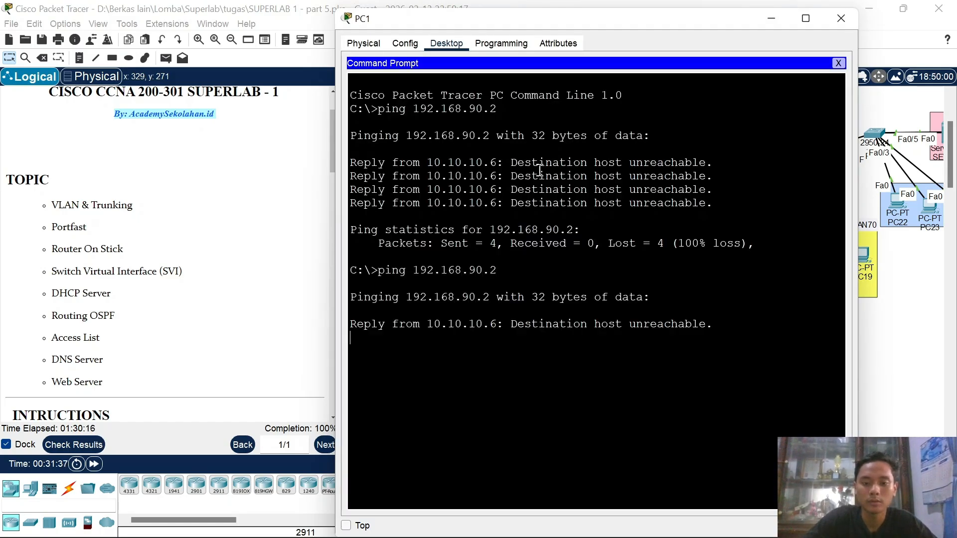
left_click(836, 64)
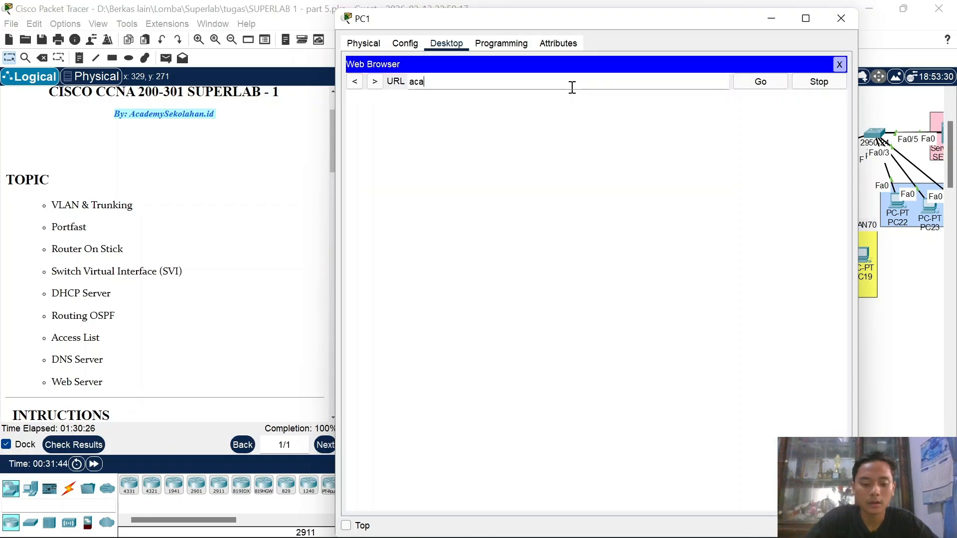
Step: Load academy.sekolahan.id in PC1's web browser, then minimize PC1
type("demy.sekolahan")
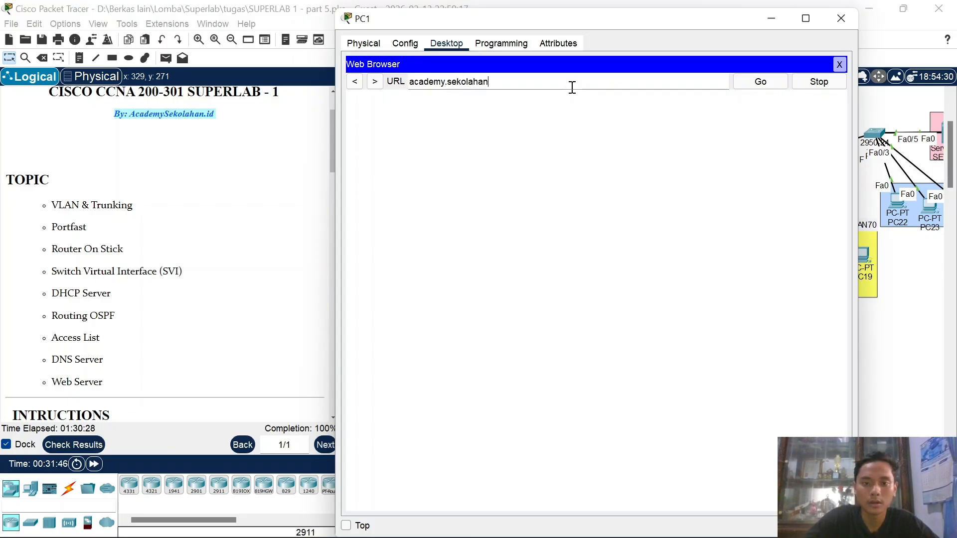
type(".id")
key("Return")
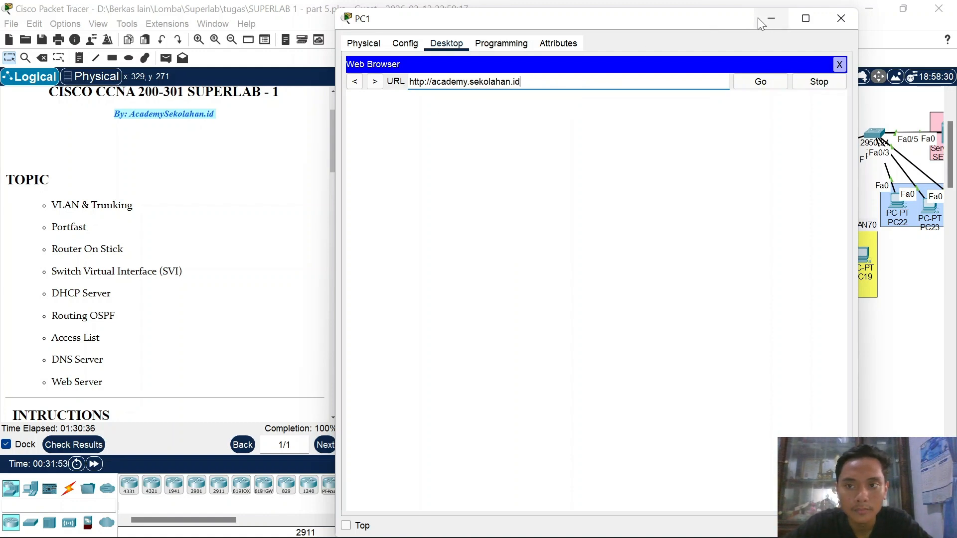
left_click(771, 21)
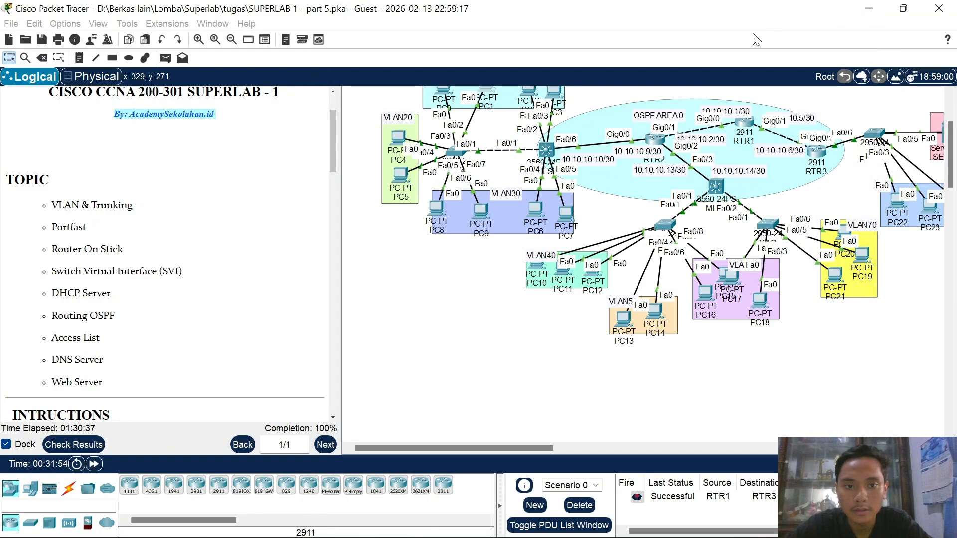
Step: Load academy.sekolahan.id in PC5's browser, showing the Welcome page, then reopen PC1's browser
left_click(398, 178)
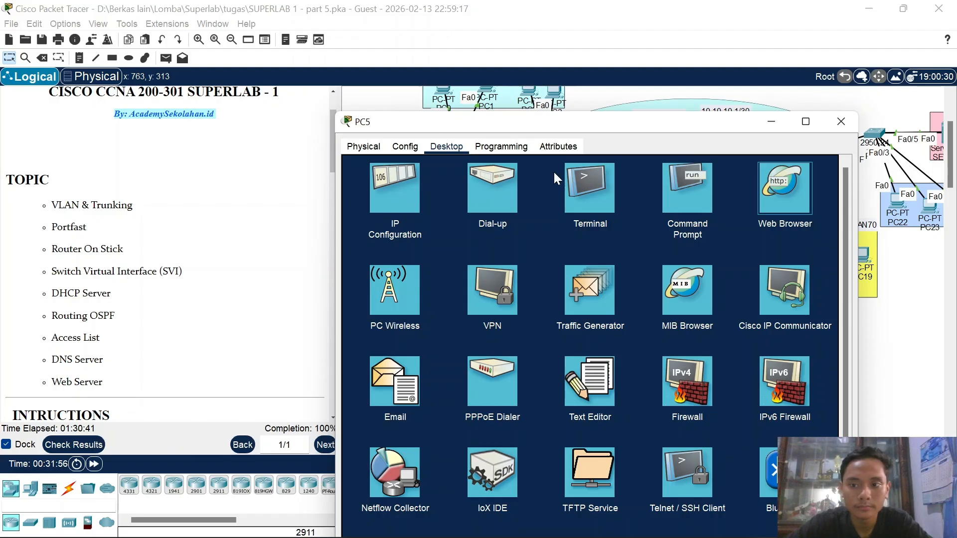
left_click(785, 188)
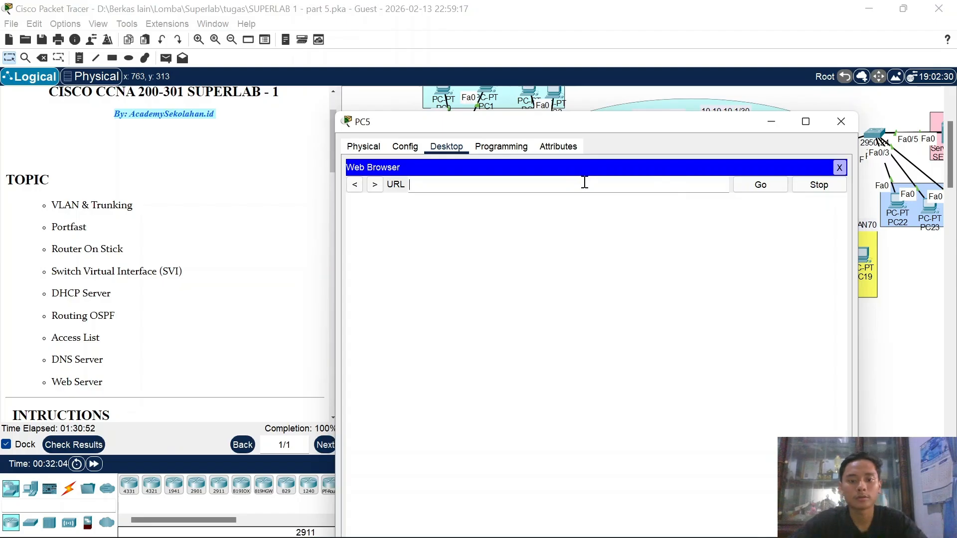
type("academy")
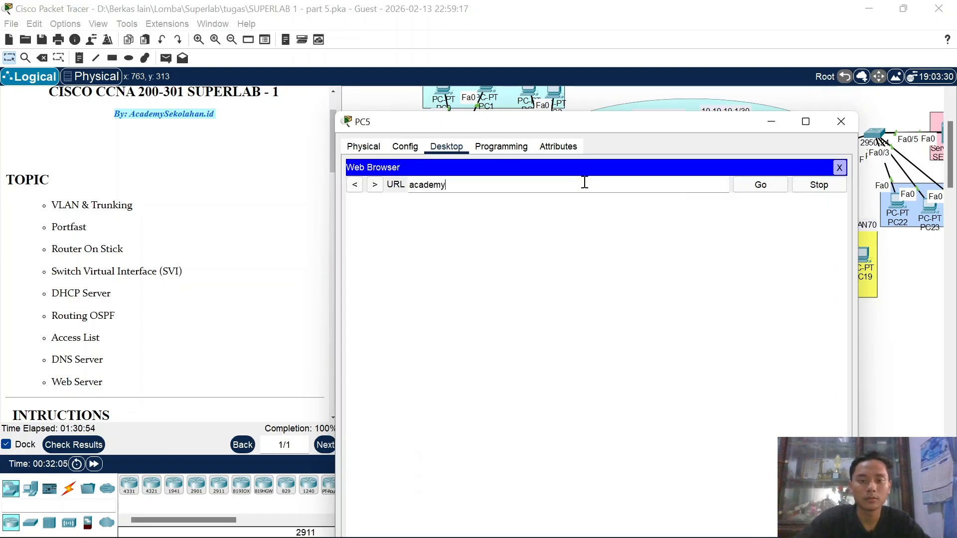
type(".sekolahan.id")
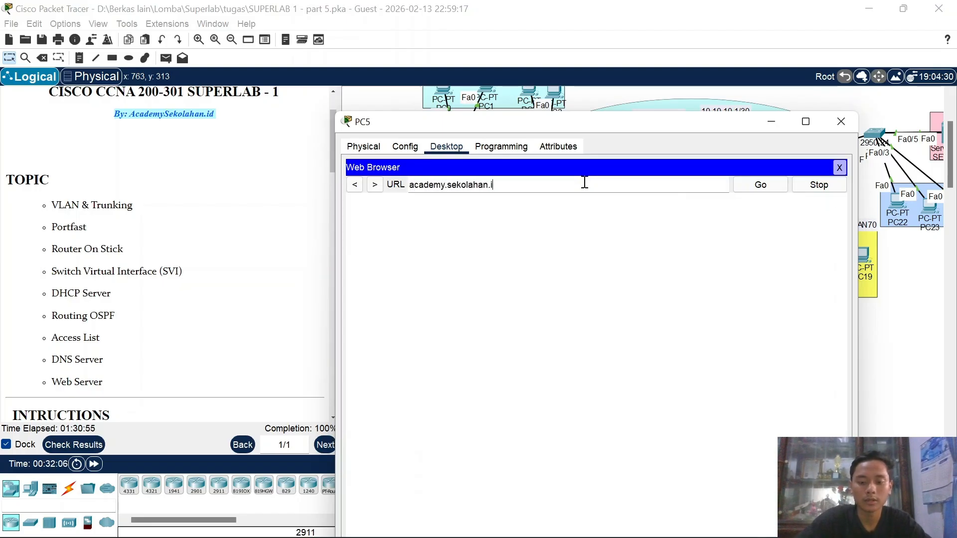
key("Return")
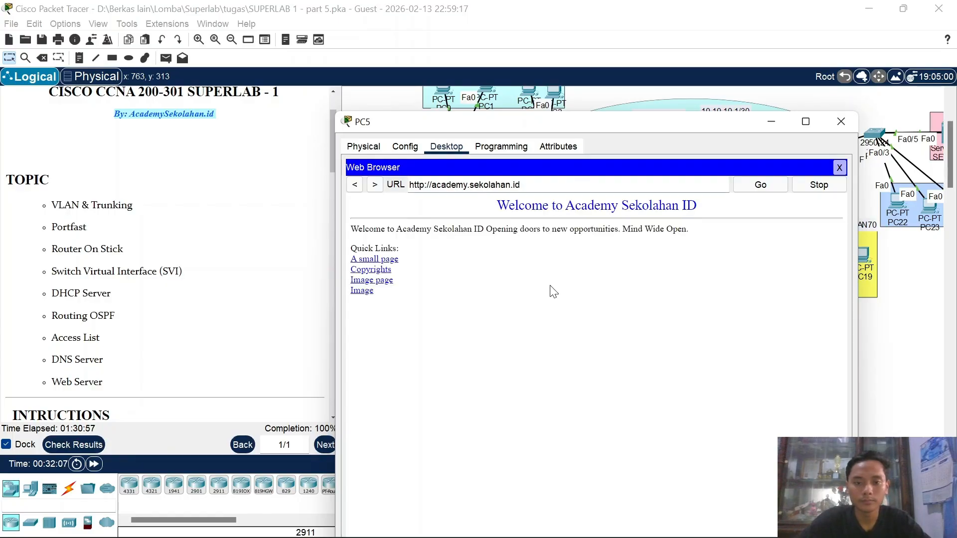
left_click(840, 122)
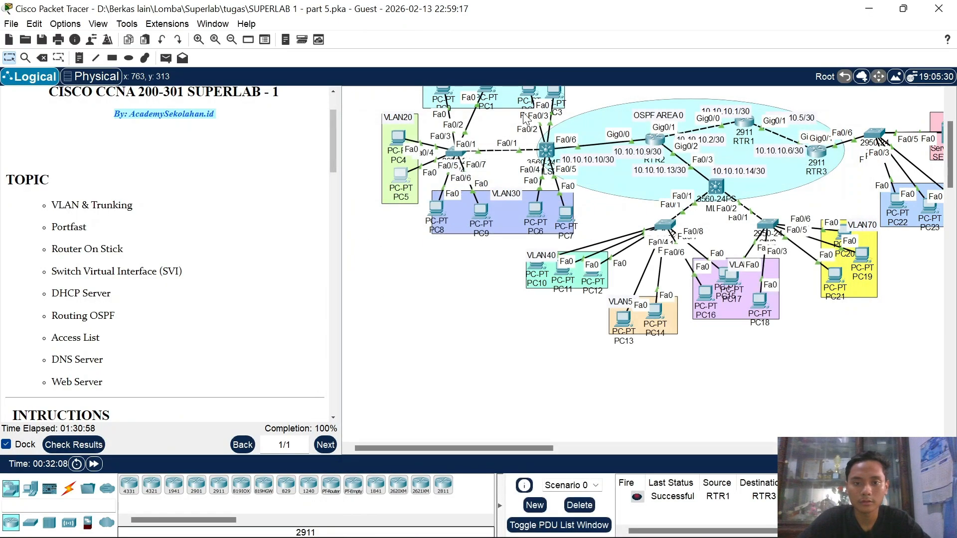
left_click(484, 92)
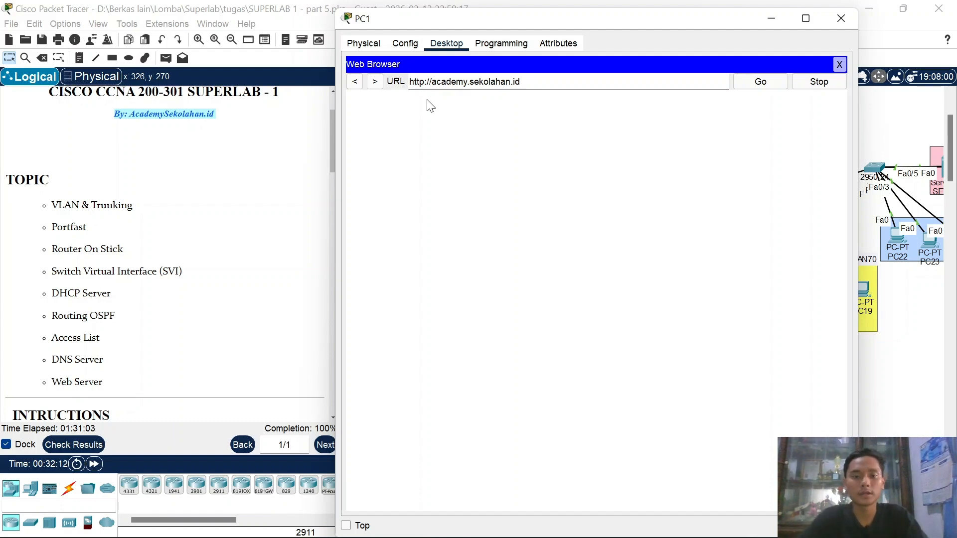
Step: Load academy.sekolahan.id in PC18's web browser, which stays blank
left_click(841, 23)
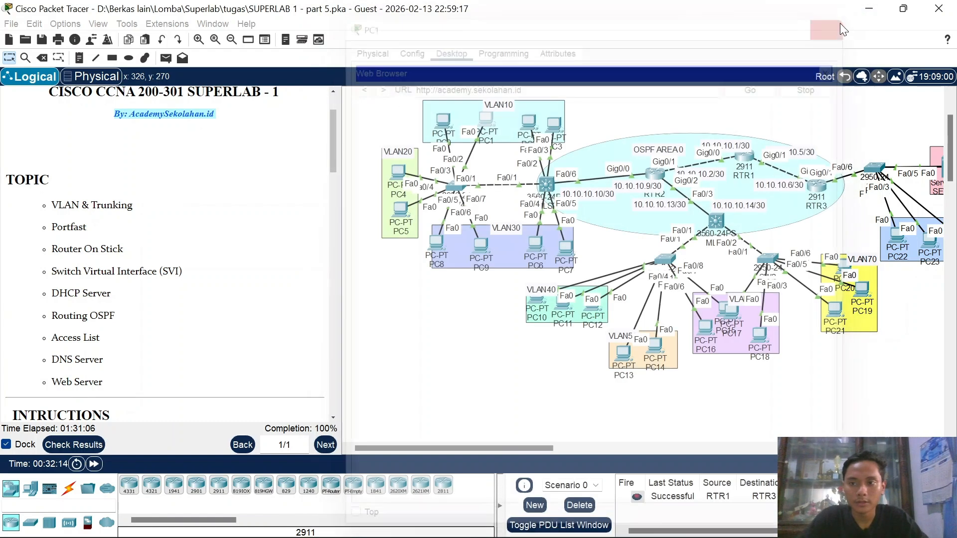
left_click(761, 338)
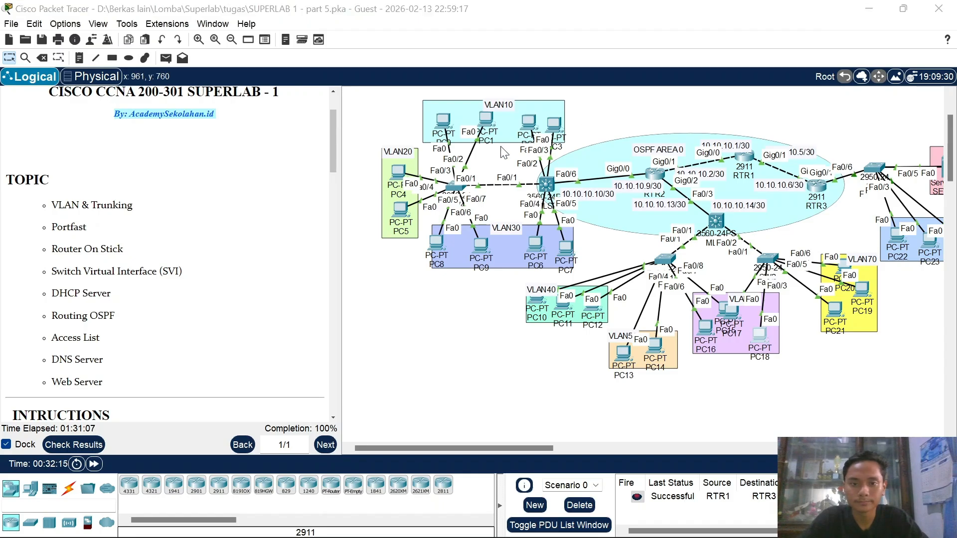
left_click(758, 178)
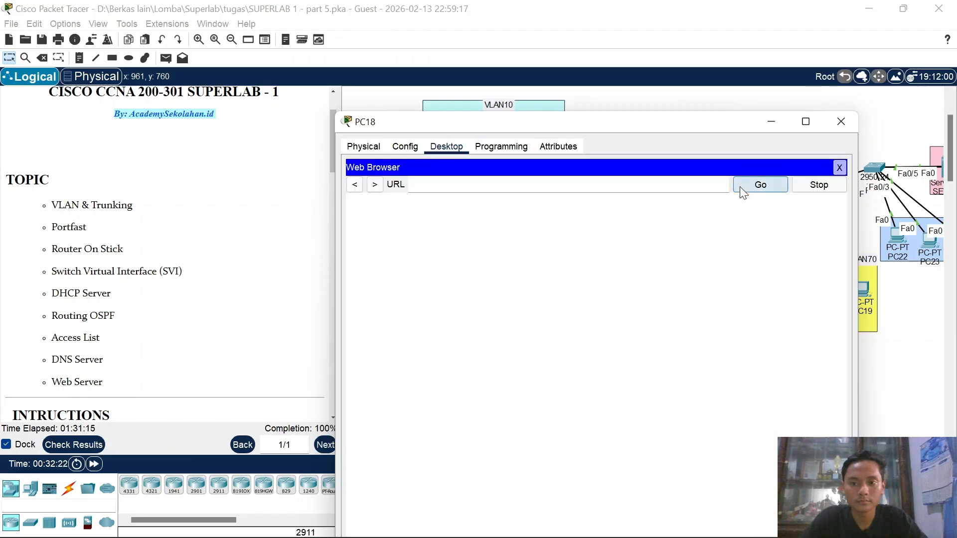
left_click(706, 185)
type("academ")
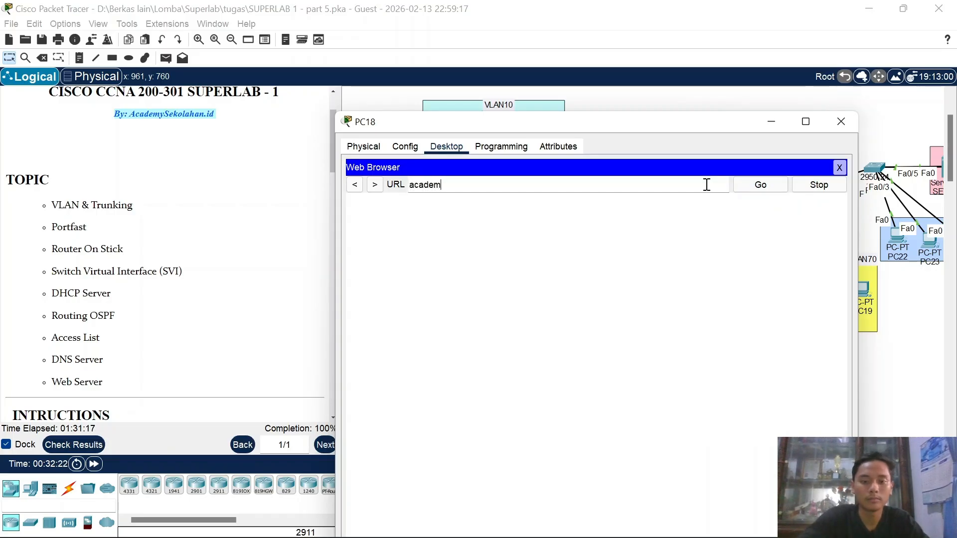
type("y.sekol")
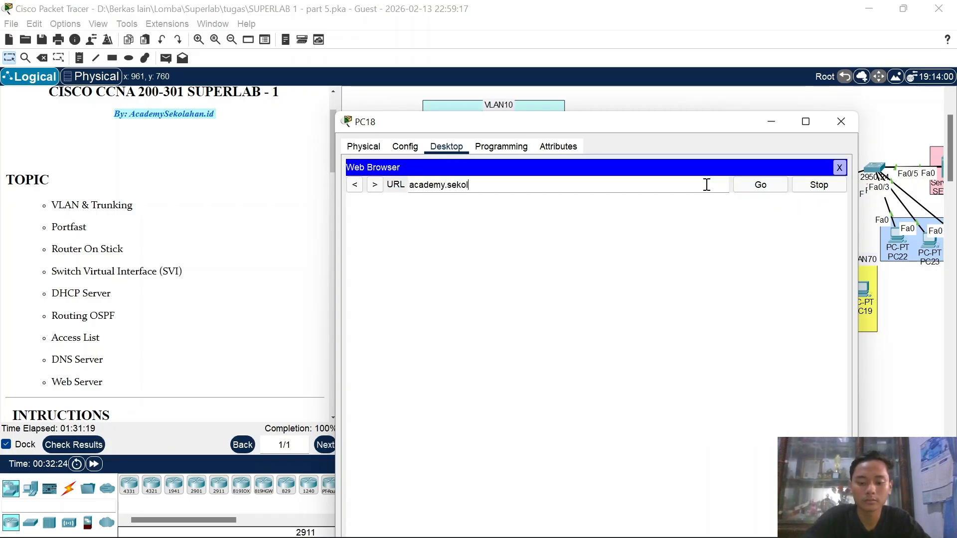
type("ahan.id")
key("Return")
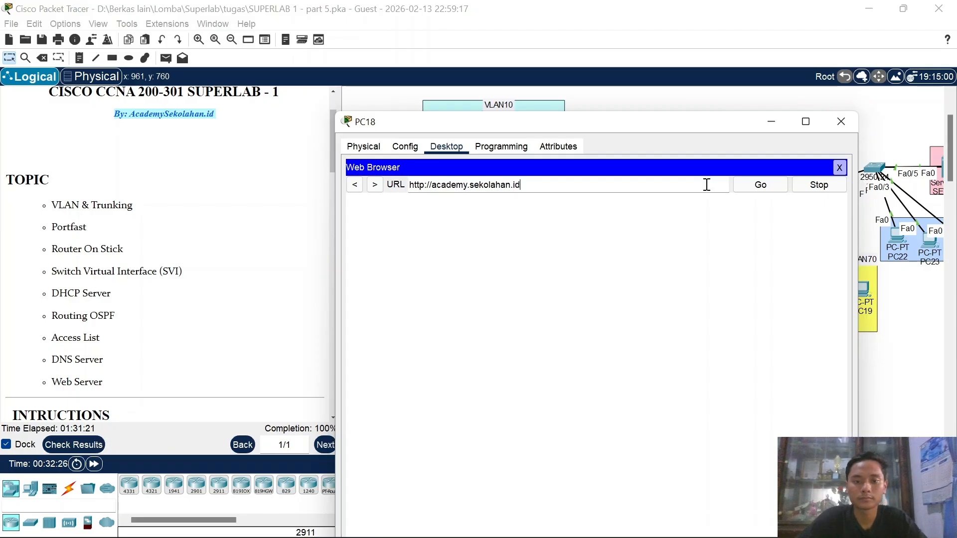
left_click(774, 128)
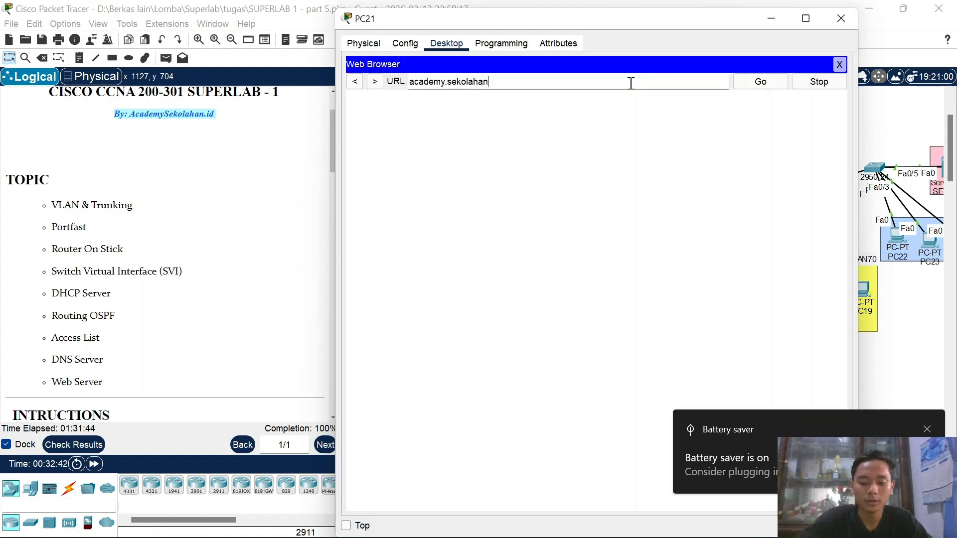
Step: Load academy.sekolahan.id in PC21's browser, showing the welcome page
type(".id")
key("Return")
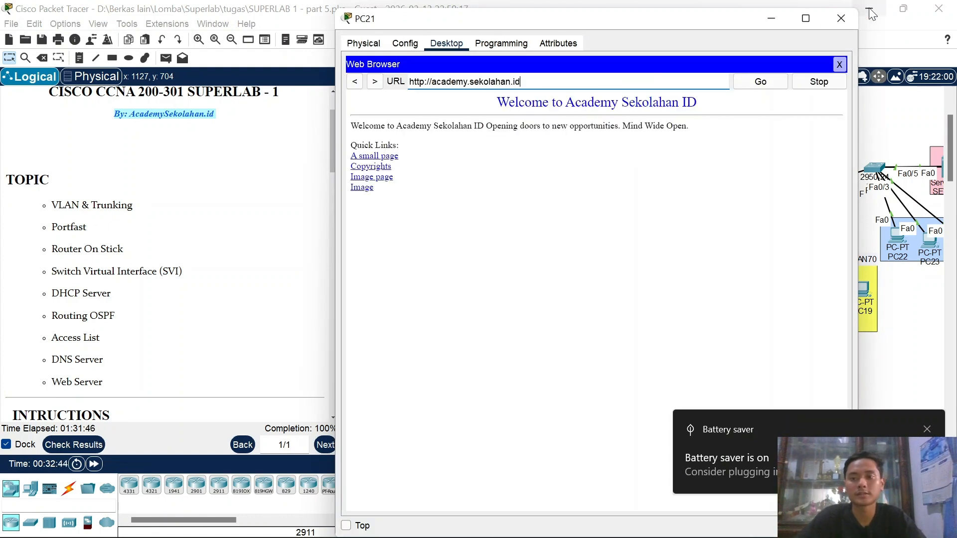
left_click(830, 20)
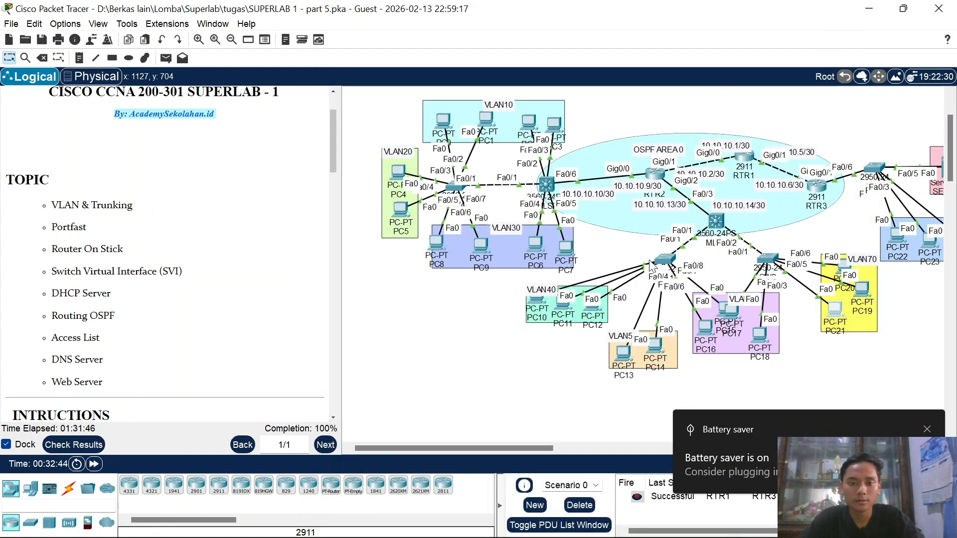
scroll(801, 307, "right", 3)
scroll(476, 249, "up", 3)
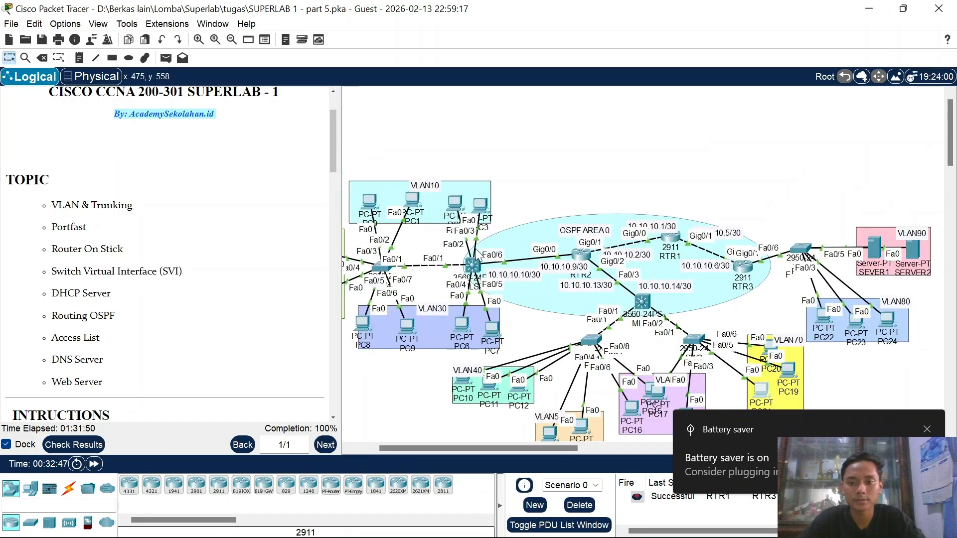
scroll(475, 249, "right", 1)
left_click(929, 429)
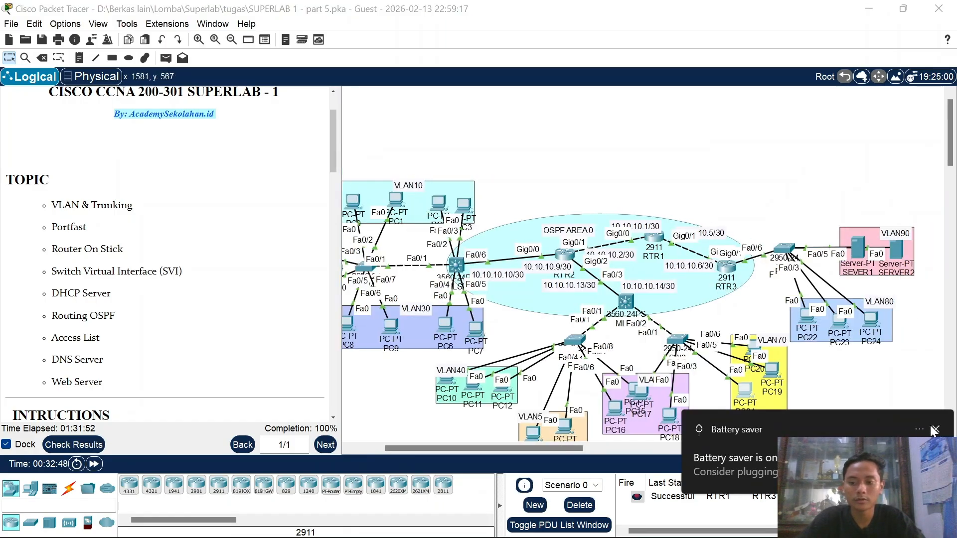
scroll(656, 288, "left", 4)
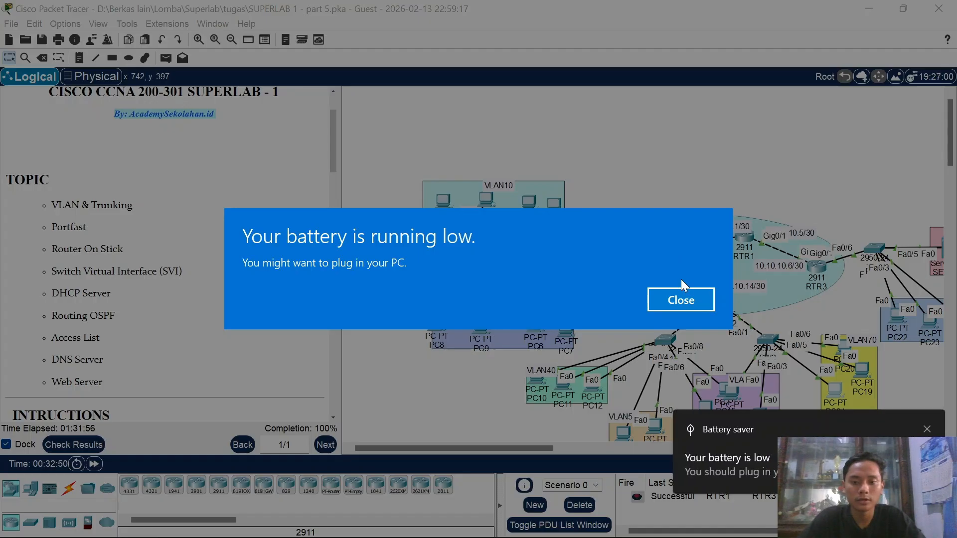
left_click(681, 299)
scroll(804, 329, "right", 2)
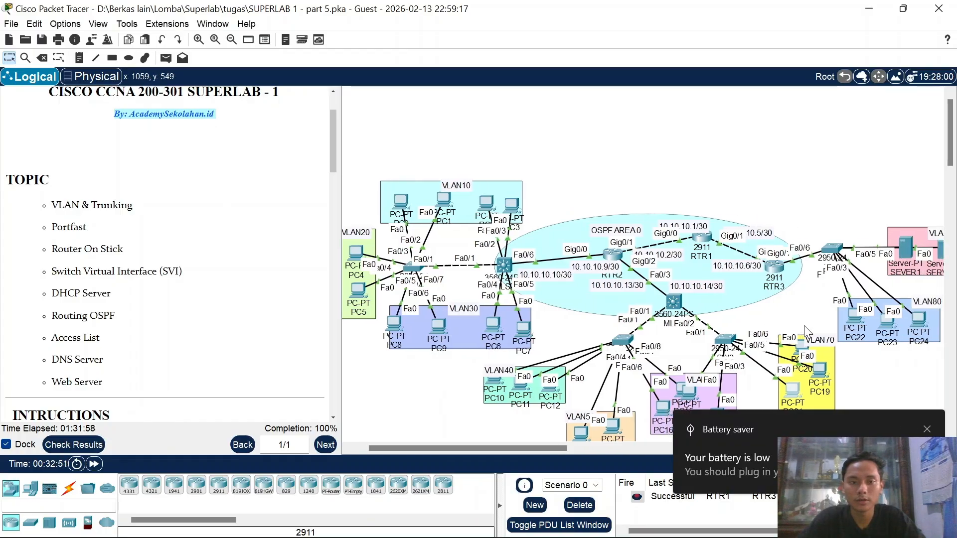